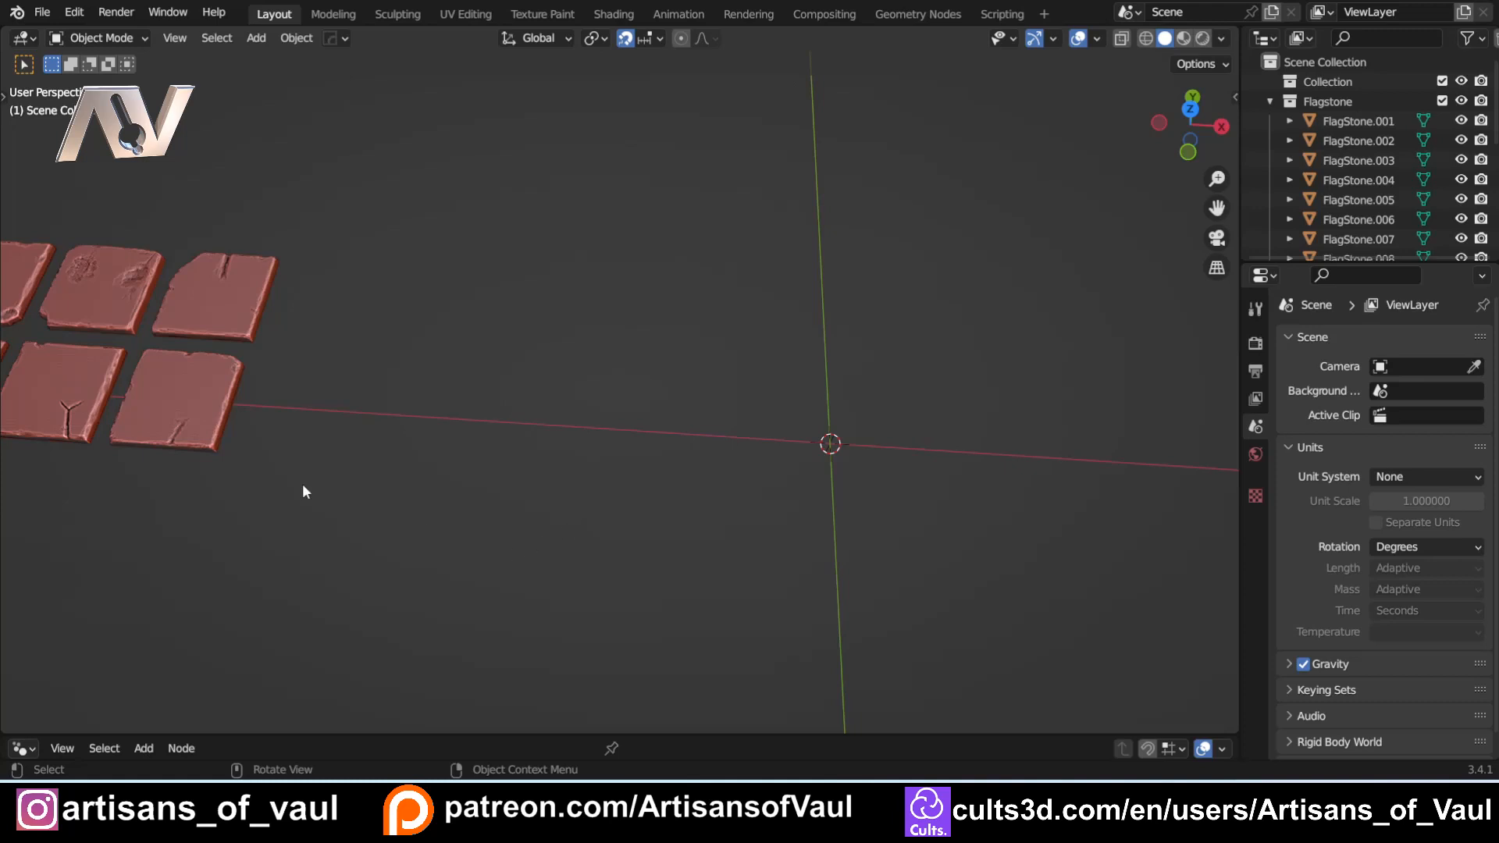
# Step: Examine the two rows of sculpted flagstone tiles from several angles and distances
pyautogui.keyDown('shift'); pyautogui.moveTo(287, 489); pyautogui.dragTo(908, 489, button='middle'); pyautogui.keyUp('shift')
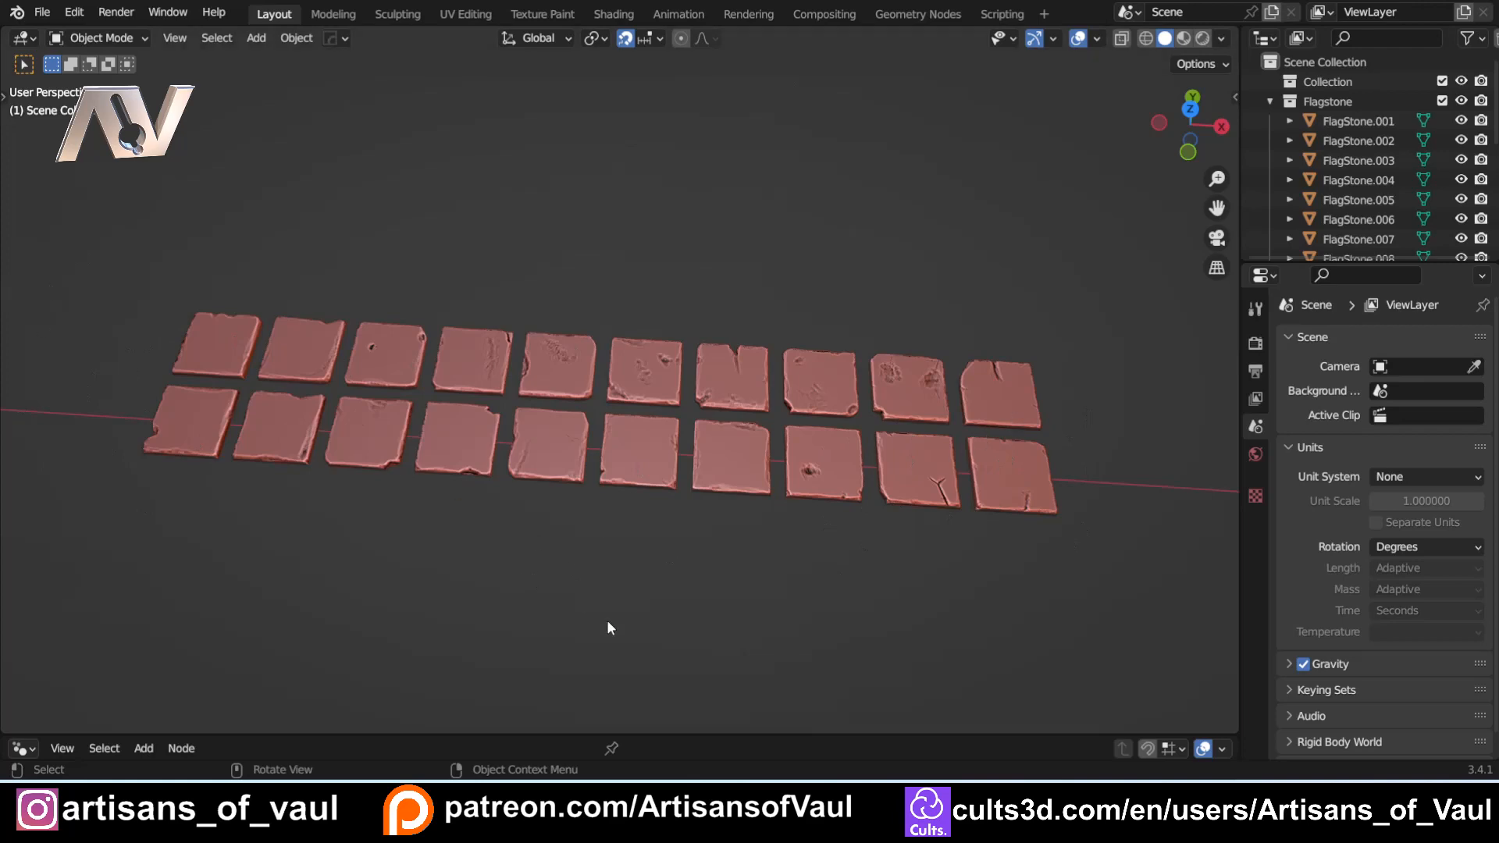
pyautogui.moveTo(461, 556); pyautogui.dragTo(738, 308, button='middle')
pyautogui.scroll(2, 538, 551)
pyautogui.scroll(5, 756, 270)
pyautogui.keyDown('shift'); pyautogui.moveTo(739, 308); pyautogui.dragTo(586, 625, button='middle'); pyautogui.keyUp('shift')
pyautogui.moveTo(691, 408); pyautogui.dragTo(382, 464, button='middle')
pyautogui.scroll(-1, 679, 386)
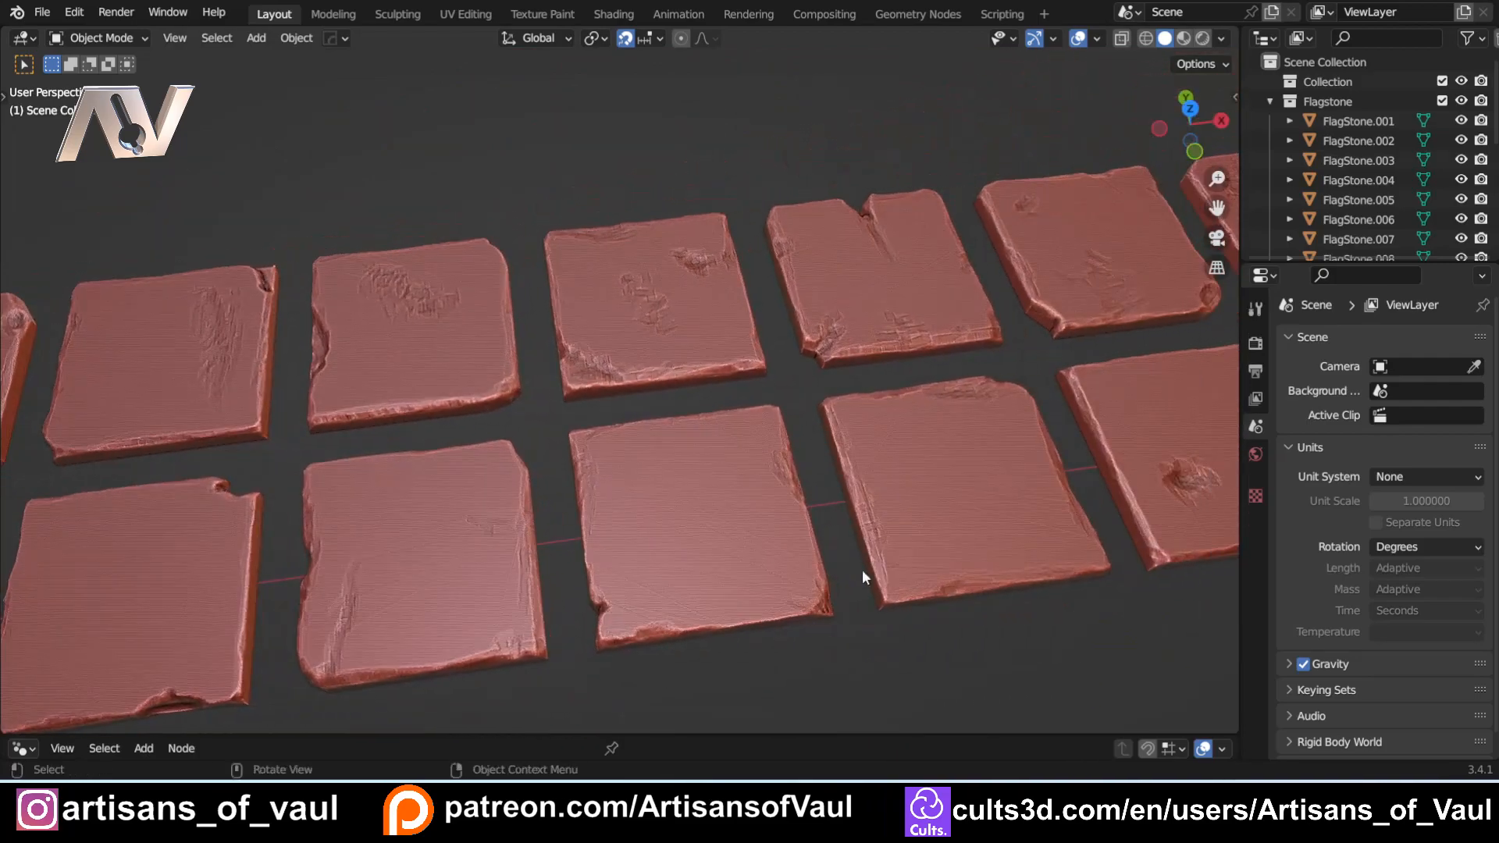
pyautogui.moveTo(896, 579); pyautogui.dragTo(590, 459, button='middle')
pyautogui.scroll(4, 590, 458)
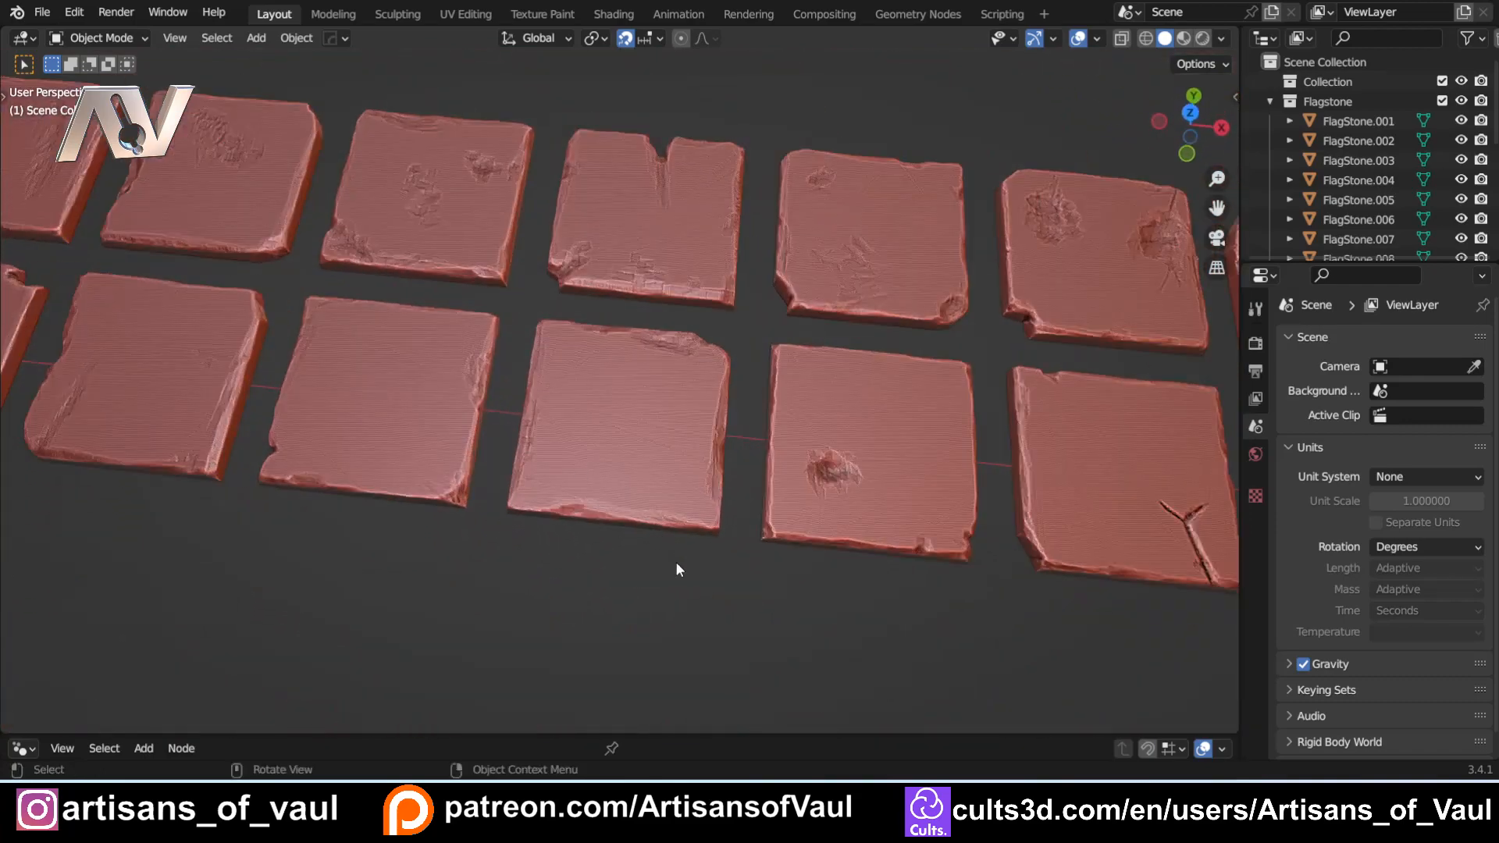
pyautogui.scroll(-3, 655, 578)
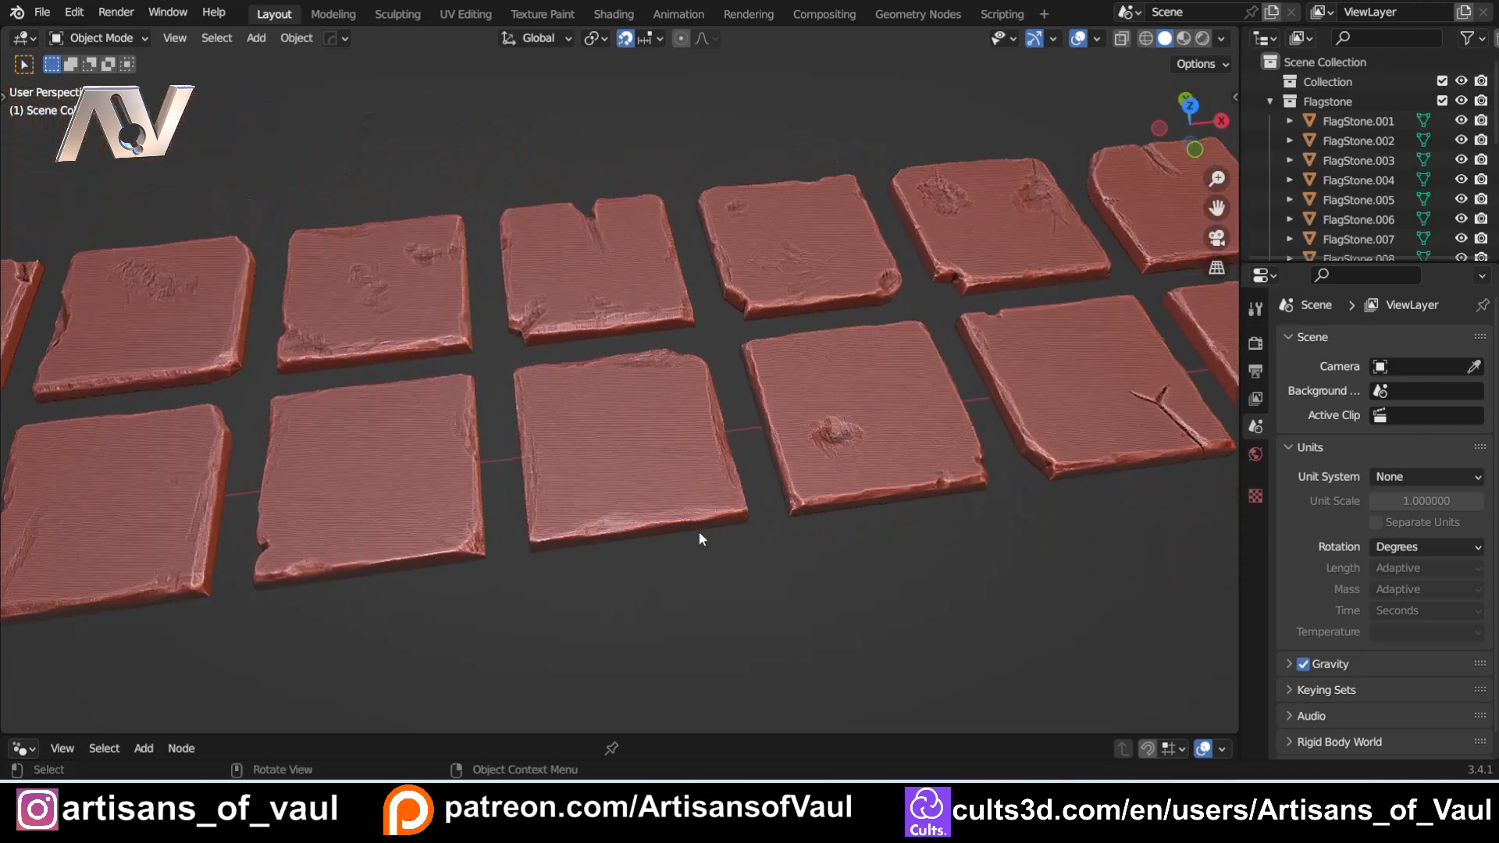
pyautogui.moveTo(700, 536); pyautogui.dragTo(556, 545, button='middle')
pyautogui.scroll(-4, 555, 546)
pyautogui.keyDown('shift'); pyautogui.moveTo(317, 525); pyautogui.dragTo(174, 608, button='middle'); pyautogui.keyUp('shift')
pyautogui.scroll(3, 695, 592)
pyautogui.moveTo(695, 591); pyautogui.dragTo(655, 492, button='middle')
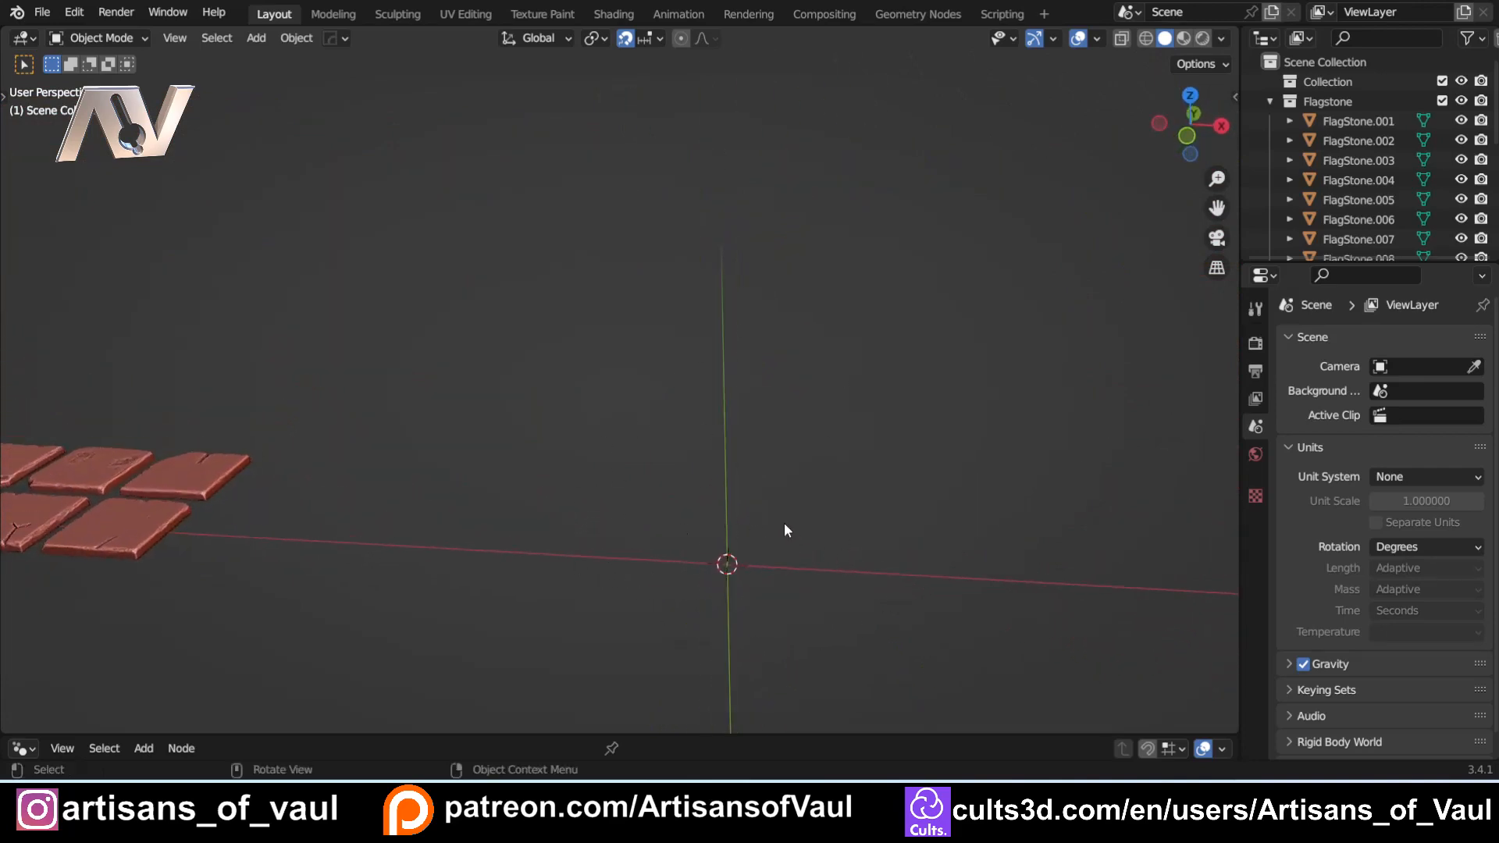
# Step: Add a mesh plane at the world origin and set its size to 40
pyautogui.moveTo(568, 476); pyautogui.dragTo(573, 563, button='middle')
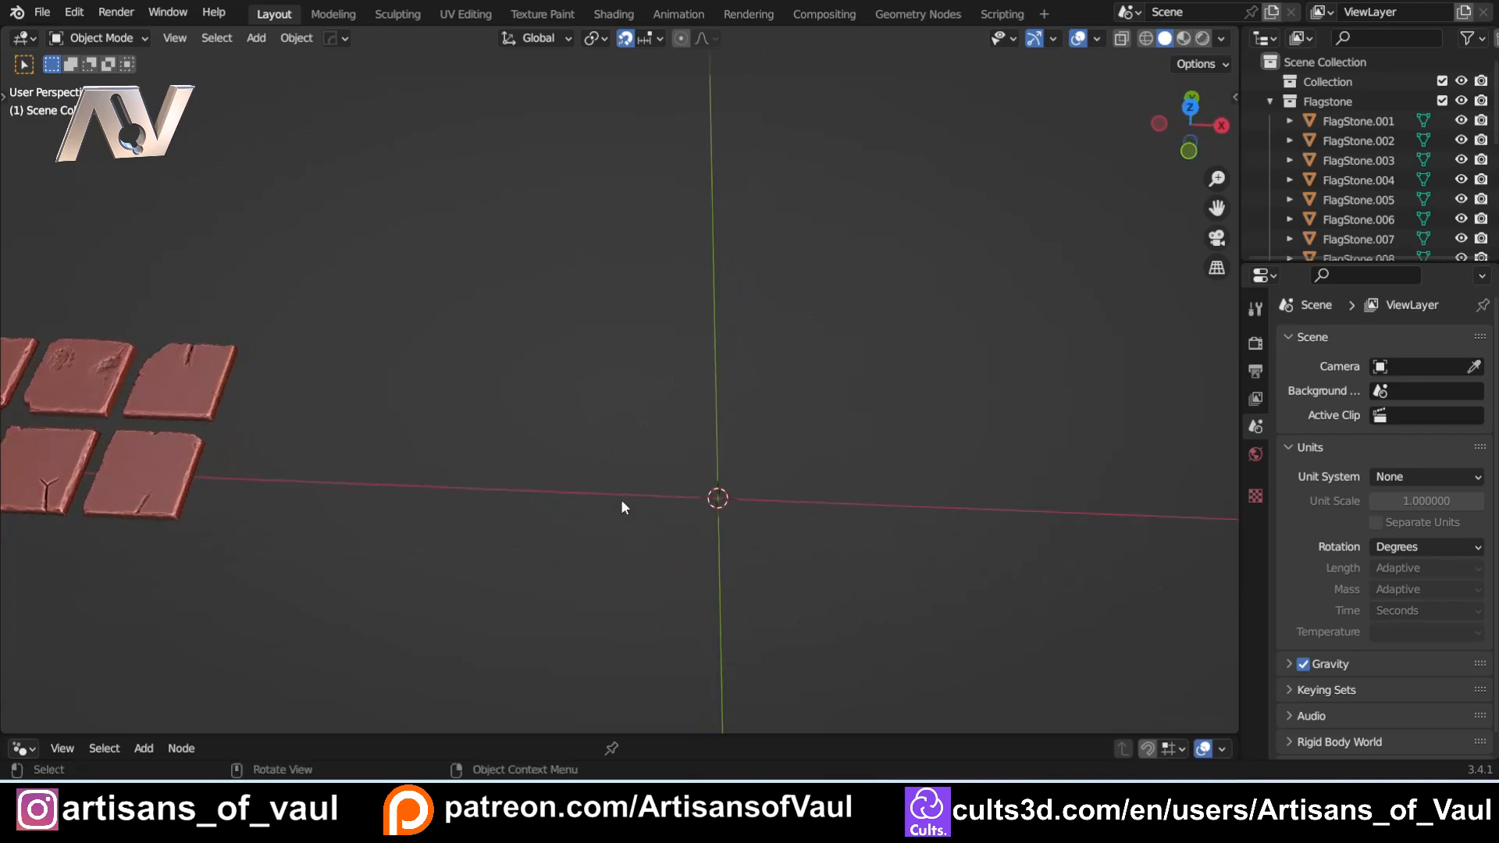
pyautogui.hotkey('shift', 'a')
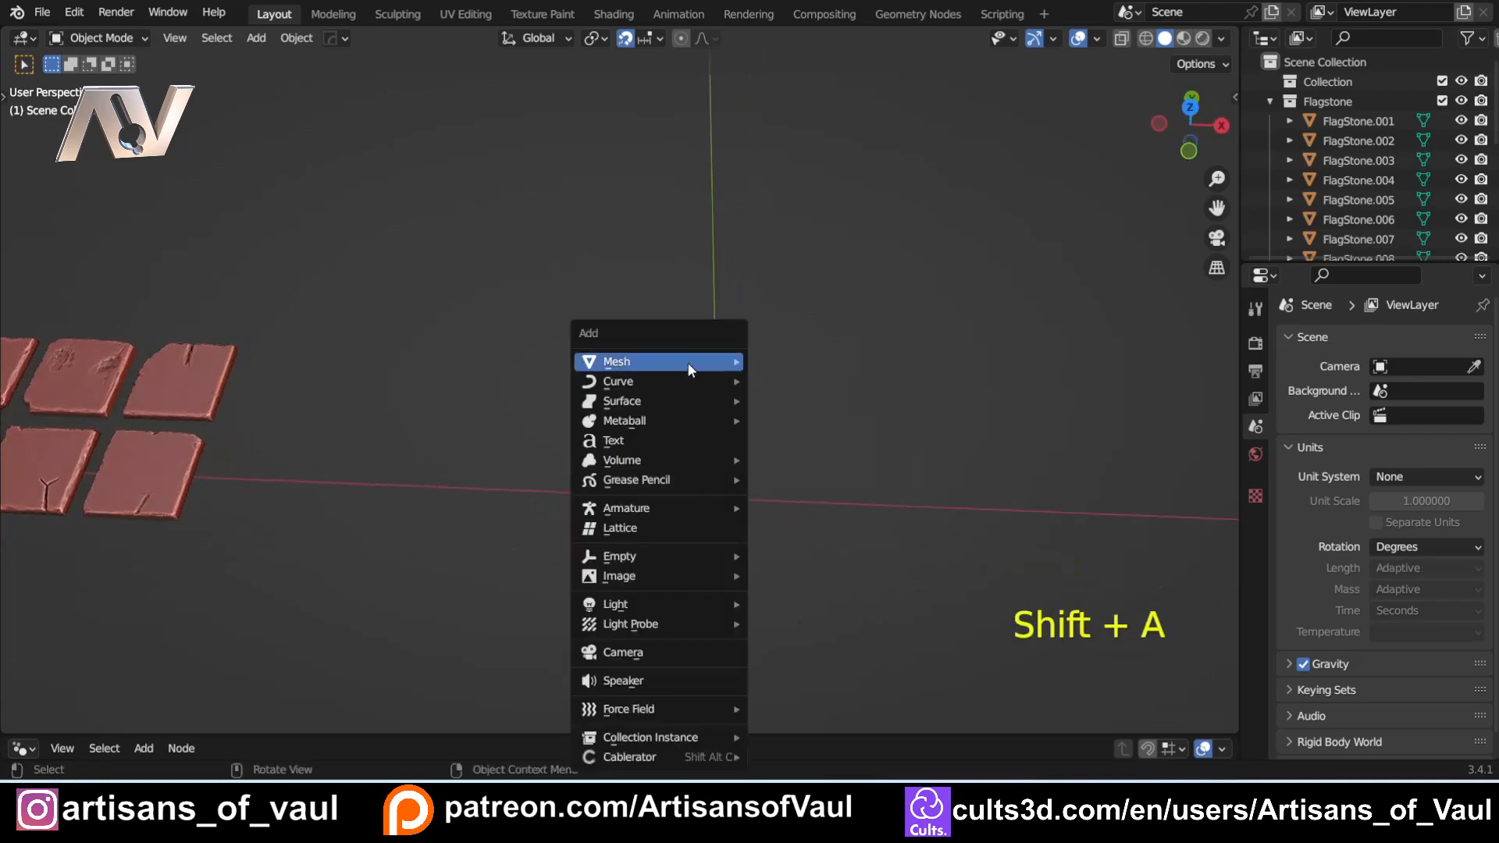
pyautogui.moveTo(688, 362)
pyautogui.click(803, 381)
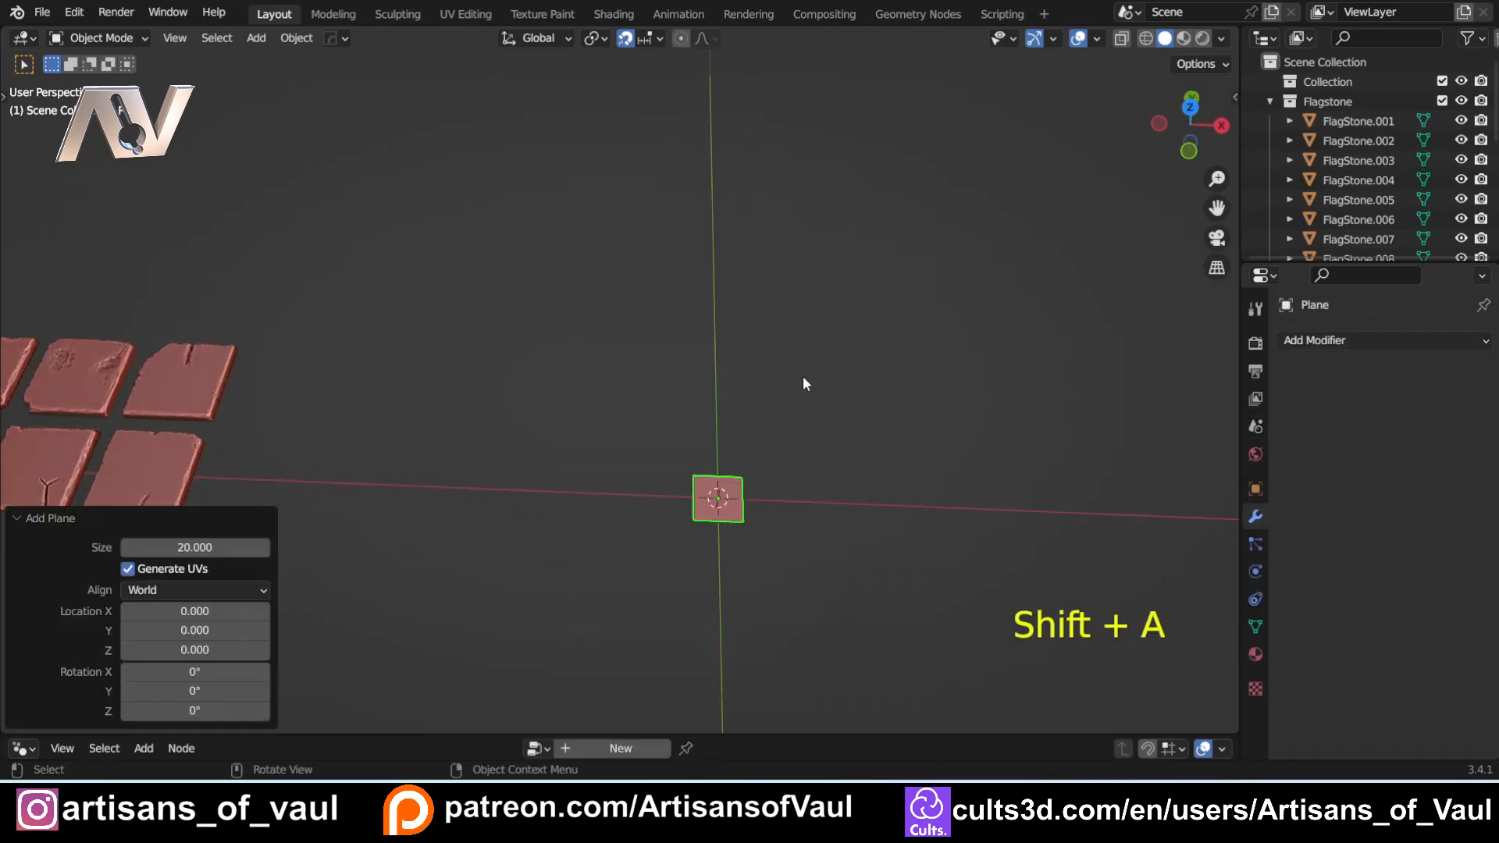
pyautogui.click(208, 546)
pyautogui.write('40')
pyautogui.press('Return')
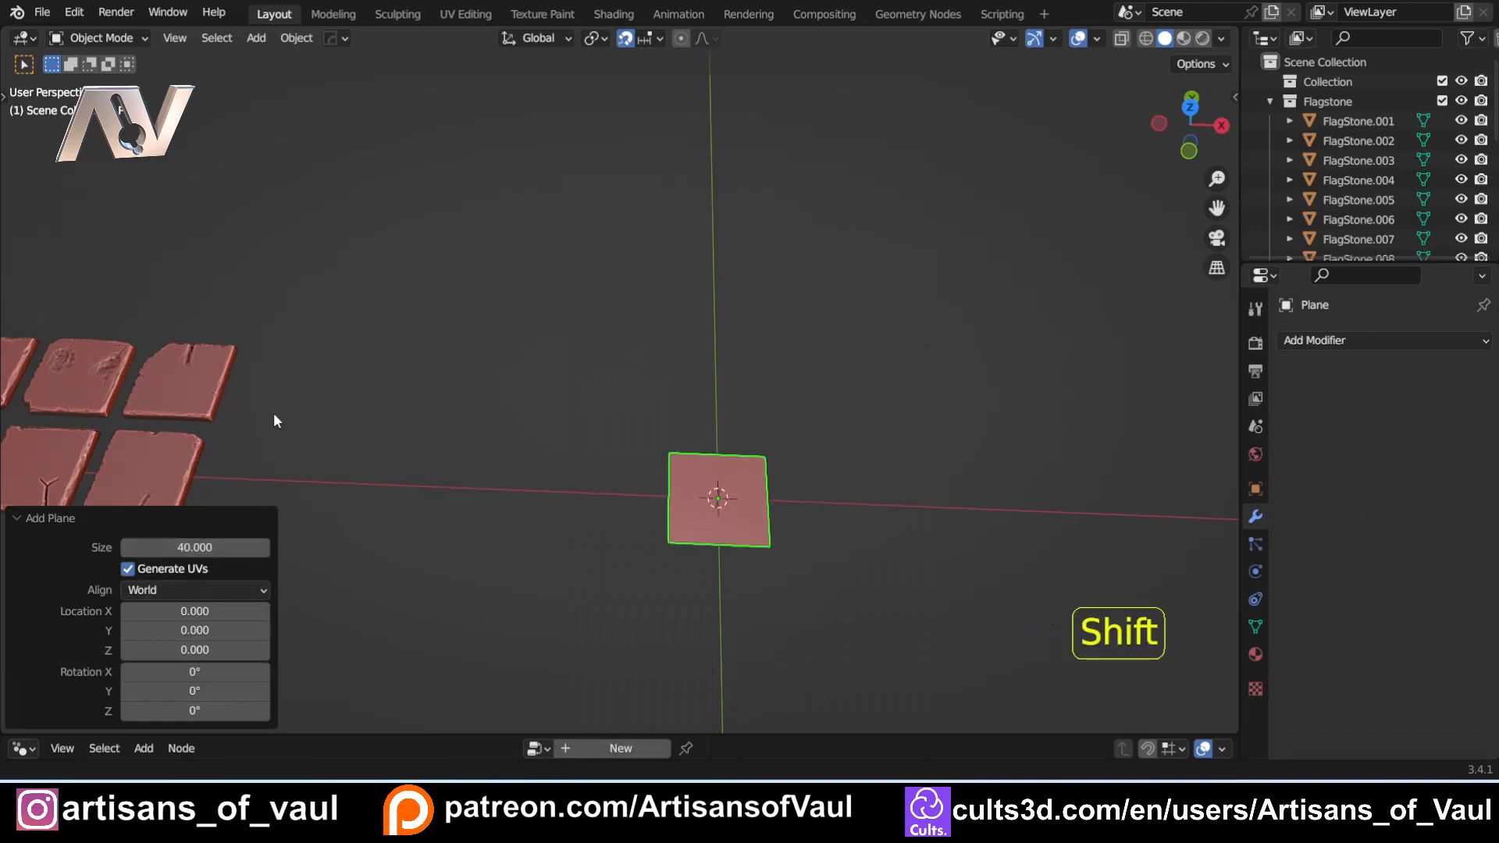
# Step: Compare the new plane with the flagstone tiles and inspect it from different angles
pyautogui.keyDown('shift'); pyautogui.moveTo(273, 412); pyautogui.dragTo(461, 478, button='middle'); pyautogui.keyUp('shift')
pyautogui.keyDown('shift'); pyautogui.moveTo(306, 468); pyautogui.dragTo(459, 451, button='middle'); pyautogui.keyUp('shift')
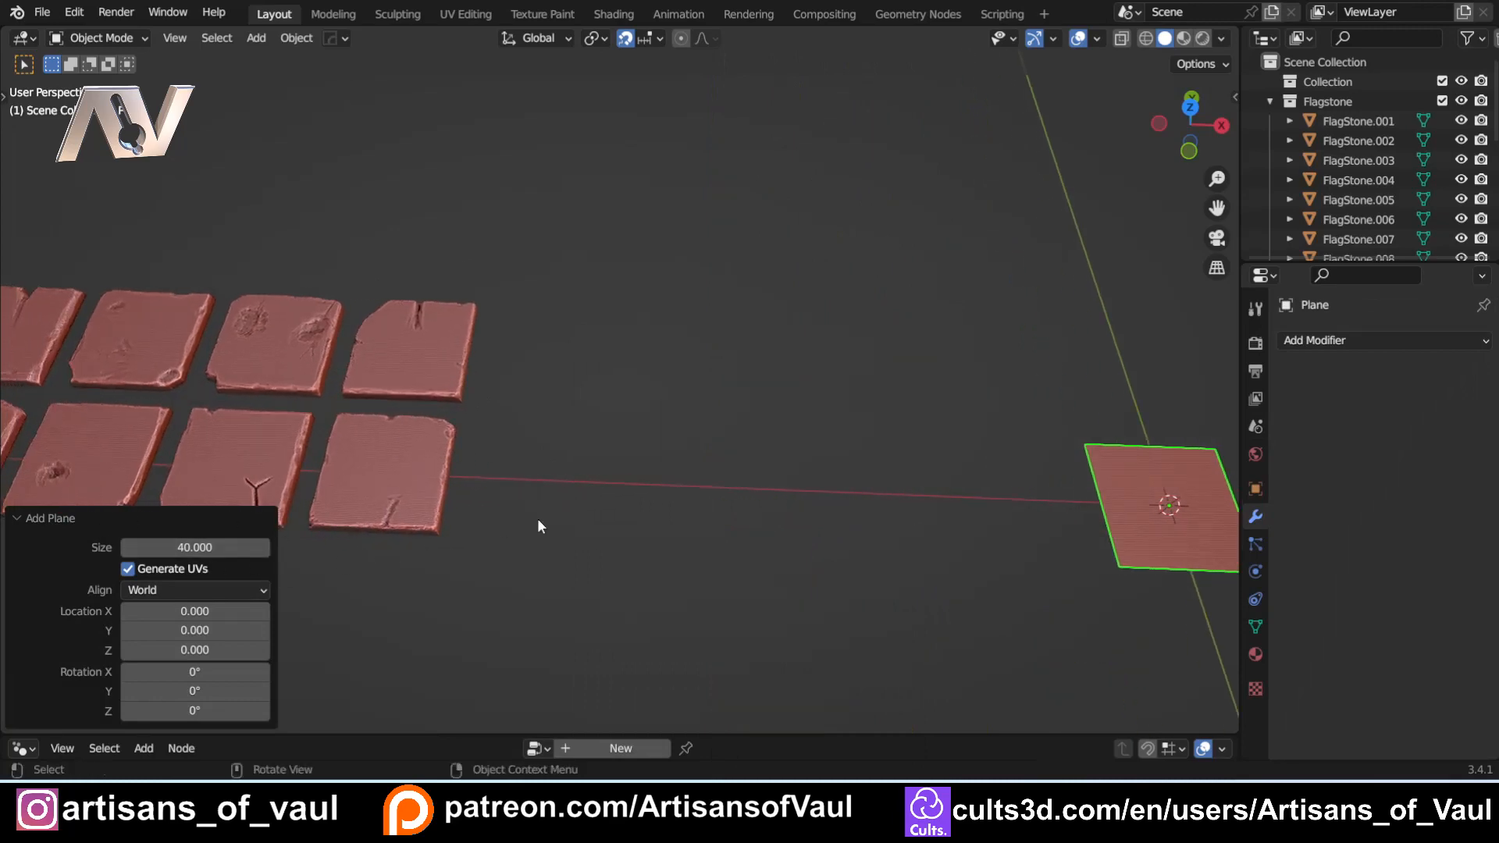
pyautogui.keyDown('shift'); pyautogui.moveTo(659, 505); pyautogui.dragTo(375, 468, button='middle'); pyautogui.keyUp('shift')
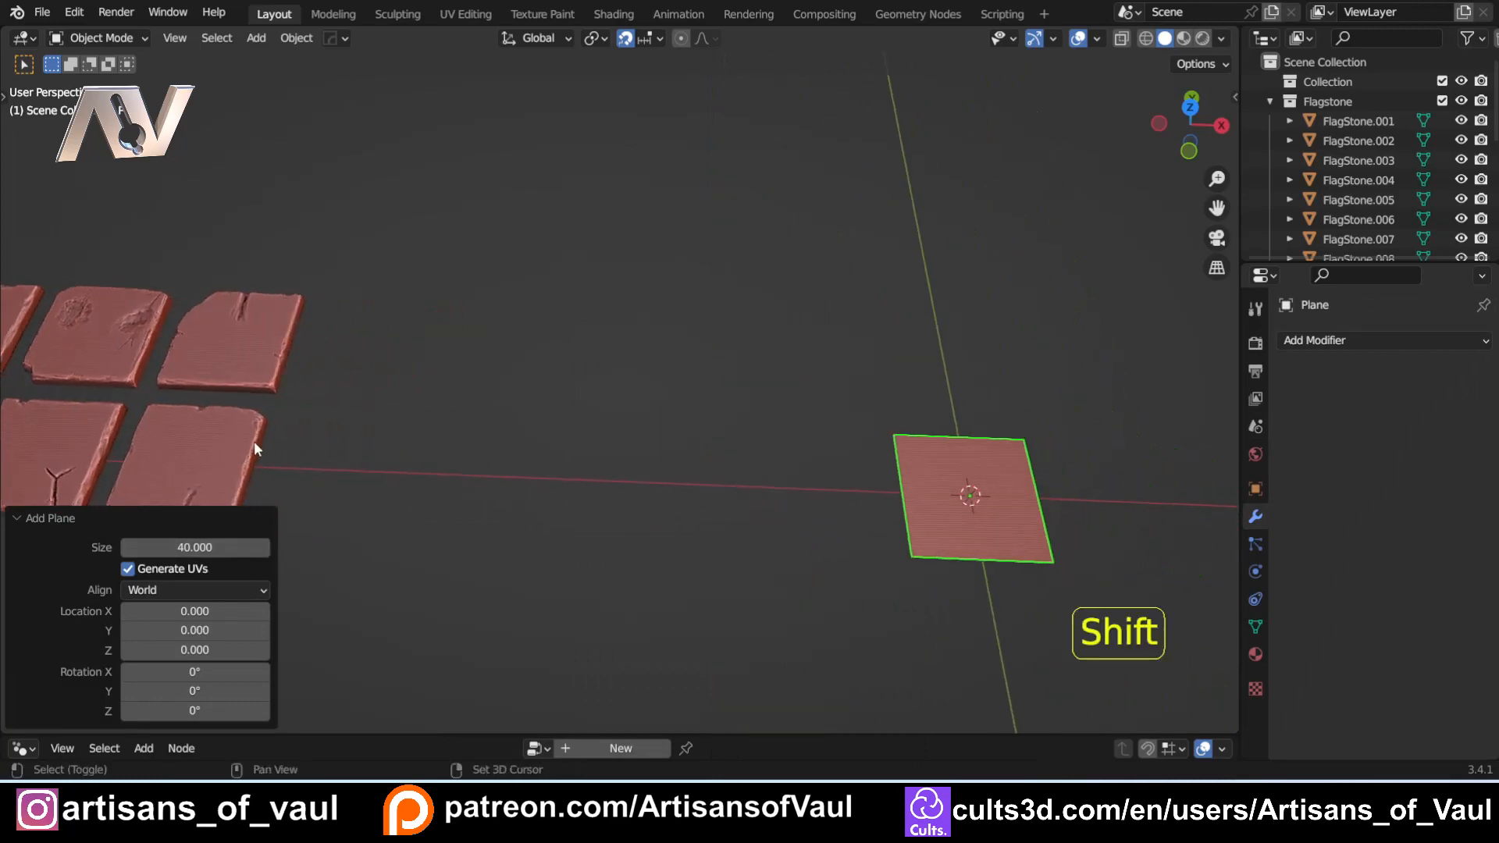
pyautogui.keyDown('shift'); pyautogui.moveTo(255, 442); pyautogui.dragTo(468, 438, button='middle'); pyautogui.keyUp('shift')
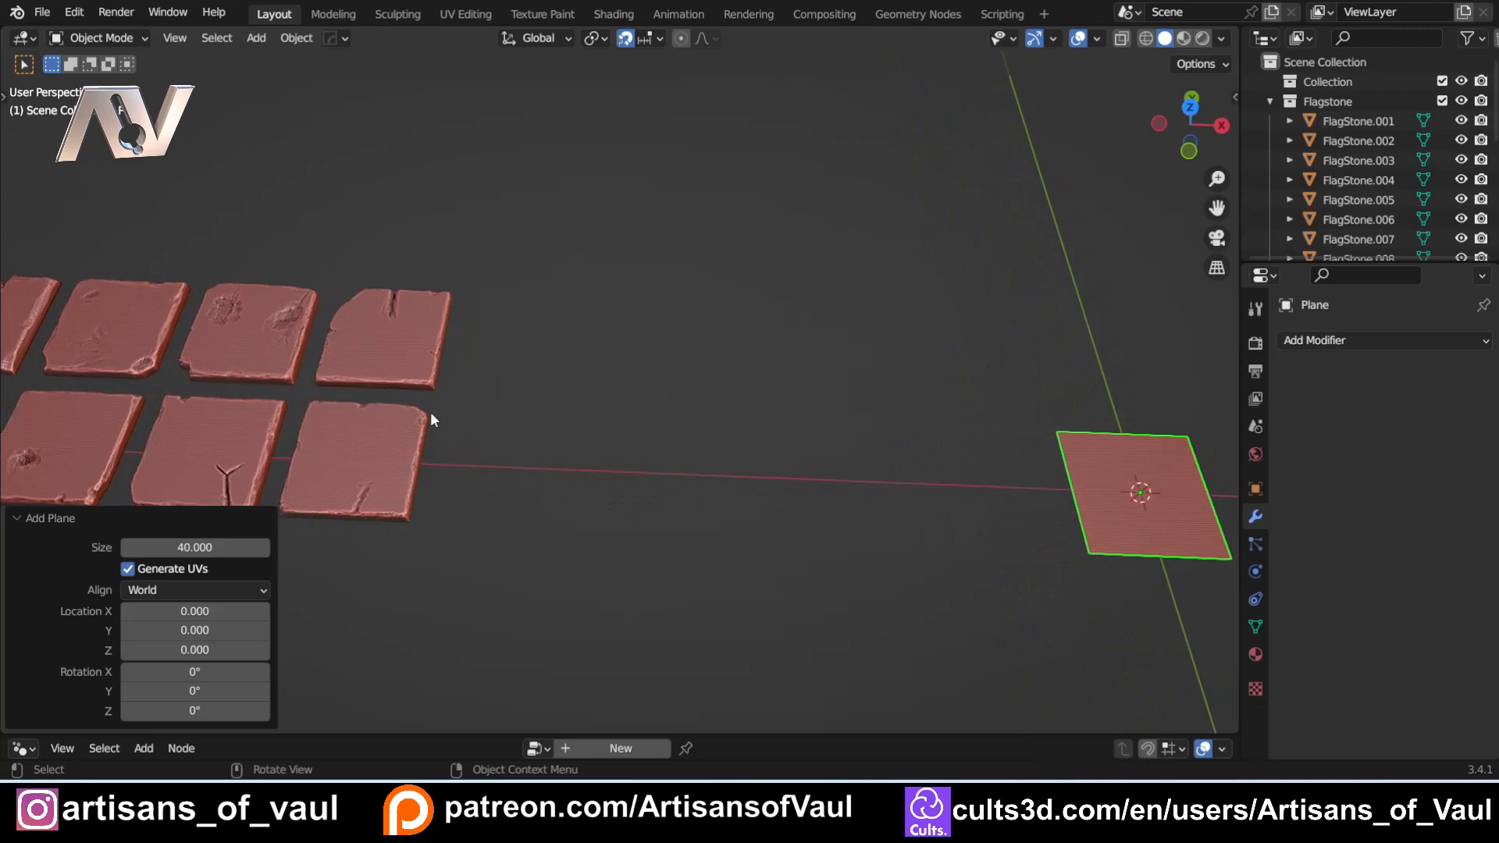
pyautogui.moveTo(823, 495); pyautogui.dragTo(513, 495, button='middle')
pyautogui.keyDown('shift'); pyautogui.moveTo(871, 452); pyautogui.dragTo(264, 515, button='middle'); pyautogui.keyUp('shift')
pyautogui.moveTo(703, 410); pyautogui.dragTo(672, 473, button='middle')
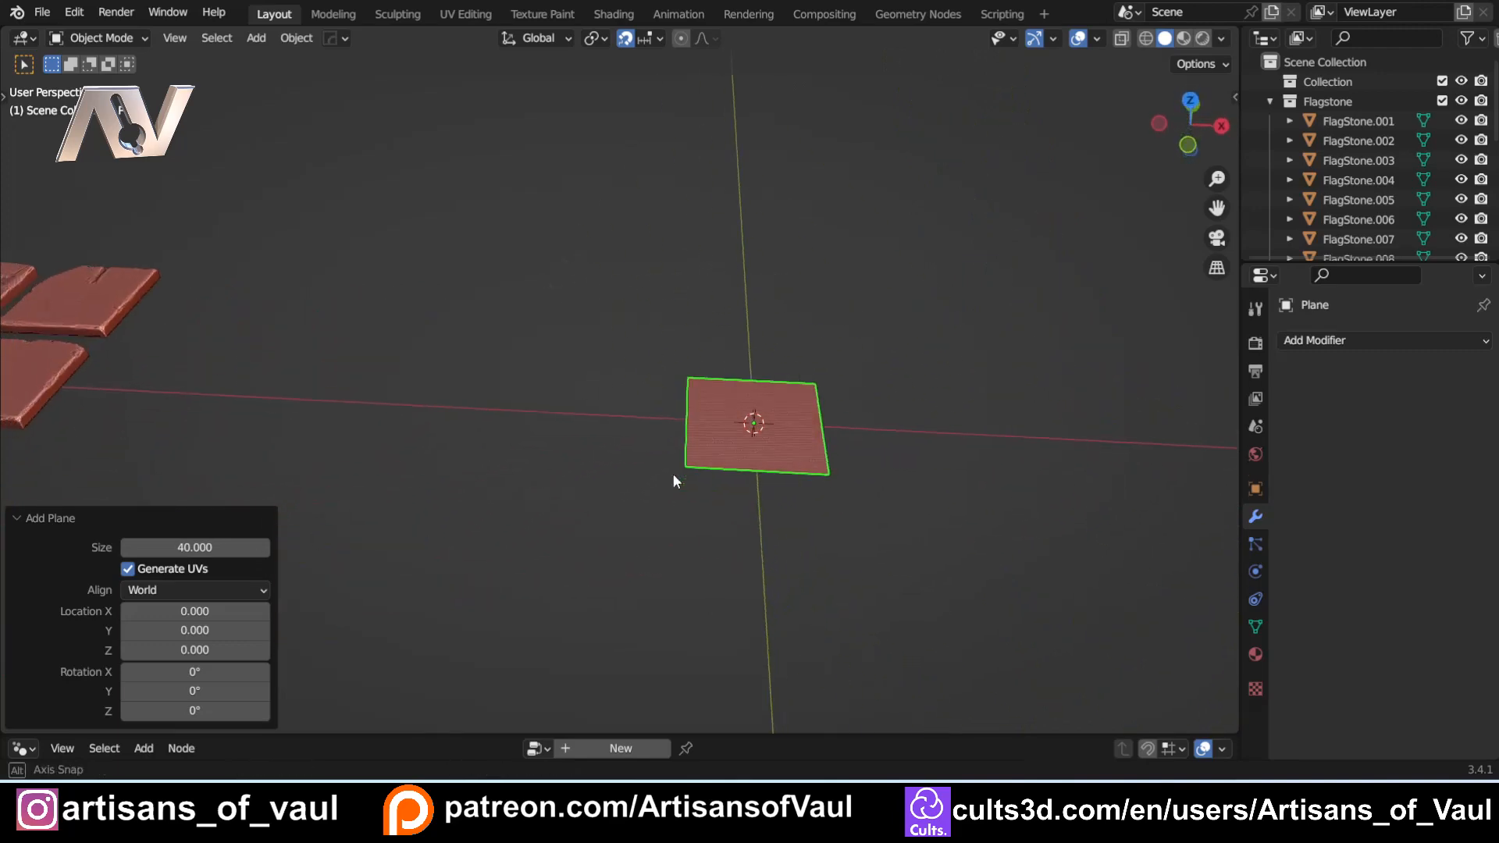
pyautogui.scroll(3, 812, 513)
pyautogui.moveTo(819, 517); pyautogui.dragTo(791, 566, button='middle')
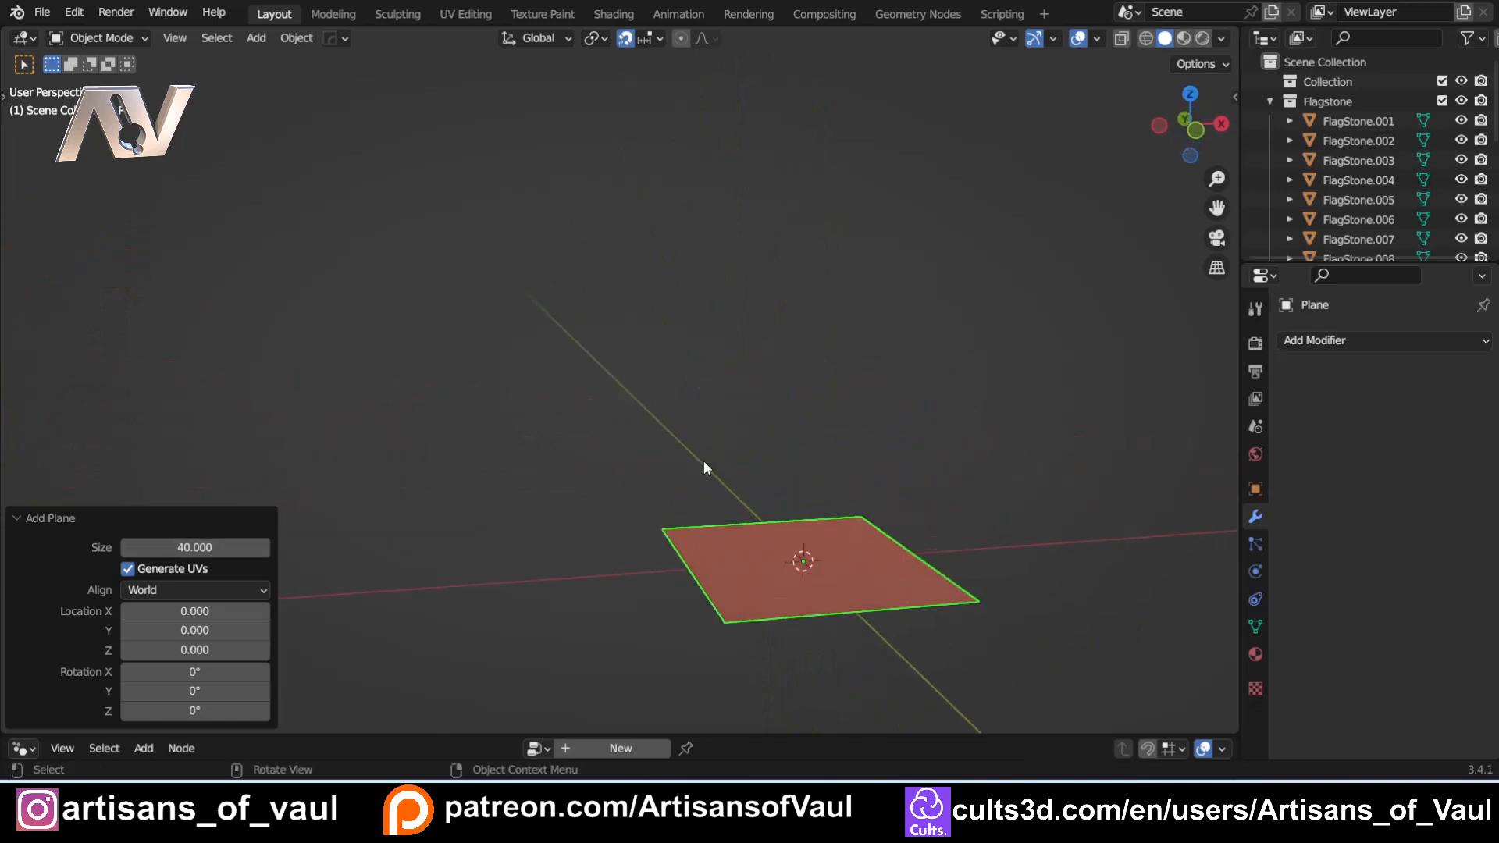
pyautogui.moveTo(705, 467); pyautogui.dragTo(669, 535, button='middle')
pyautogui.scroll(-2, 669, 536)
pyautogui.keyDown('shift'); pyautogui.moveTo(726, 492); pyautogui.dragTo(599, 504, button='middle'); pyautogui.keyUp('shift')
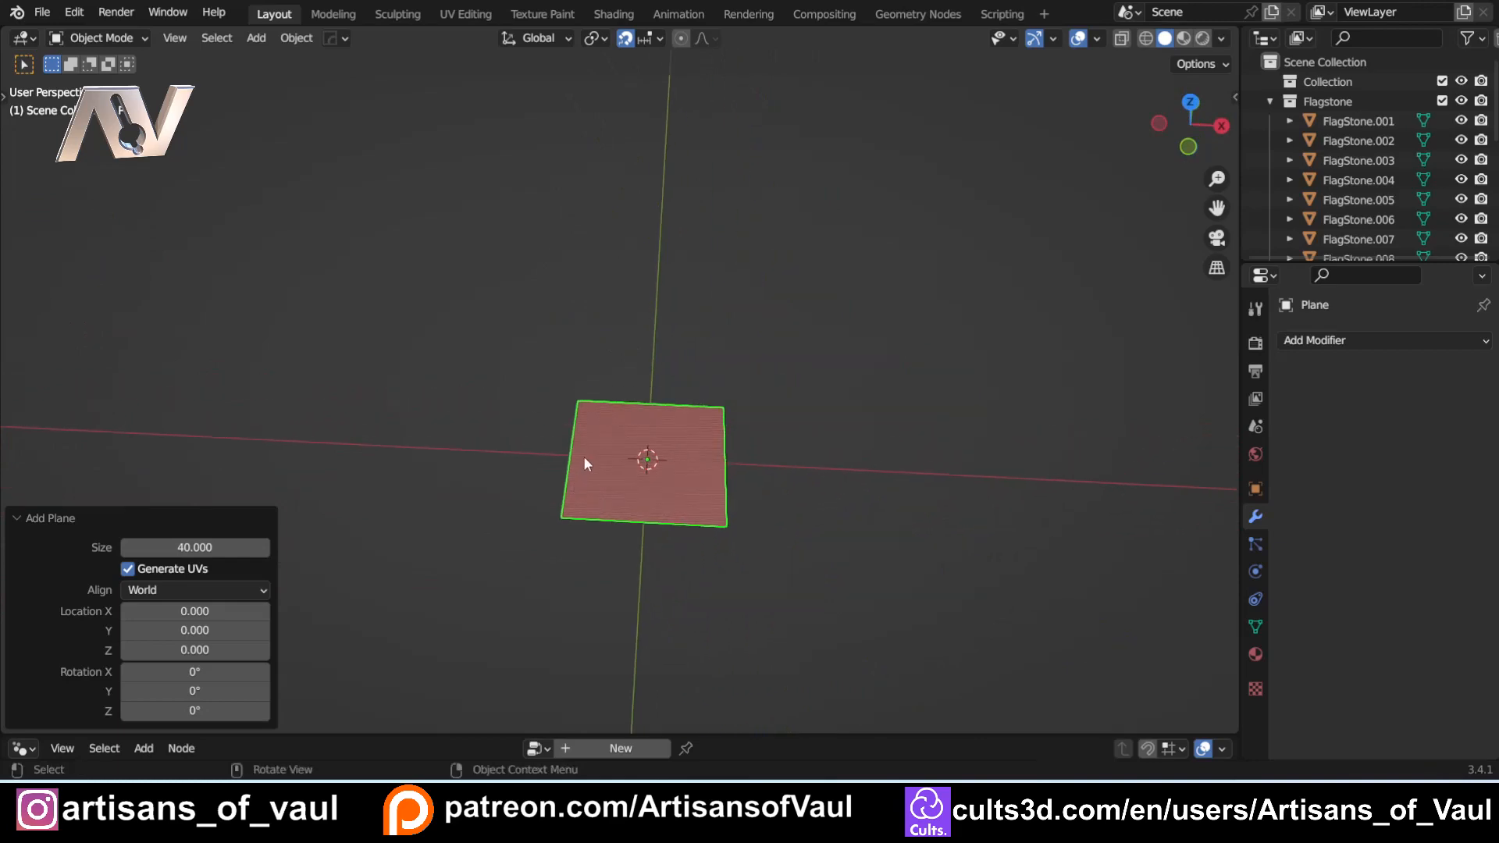
# Step: Enter edge editing on the plane and try moving its +X edge outward along X with snapping on
pyautogui.press('Tab')
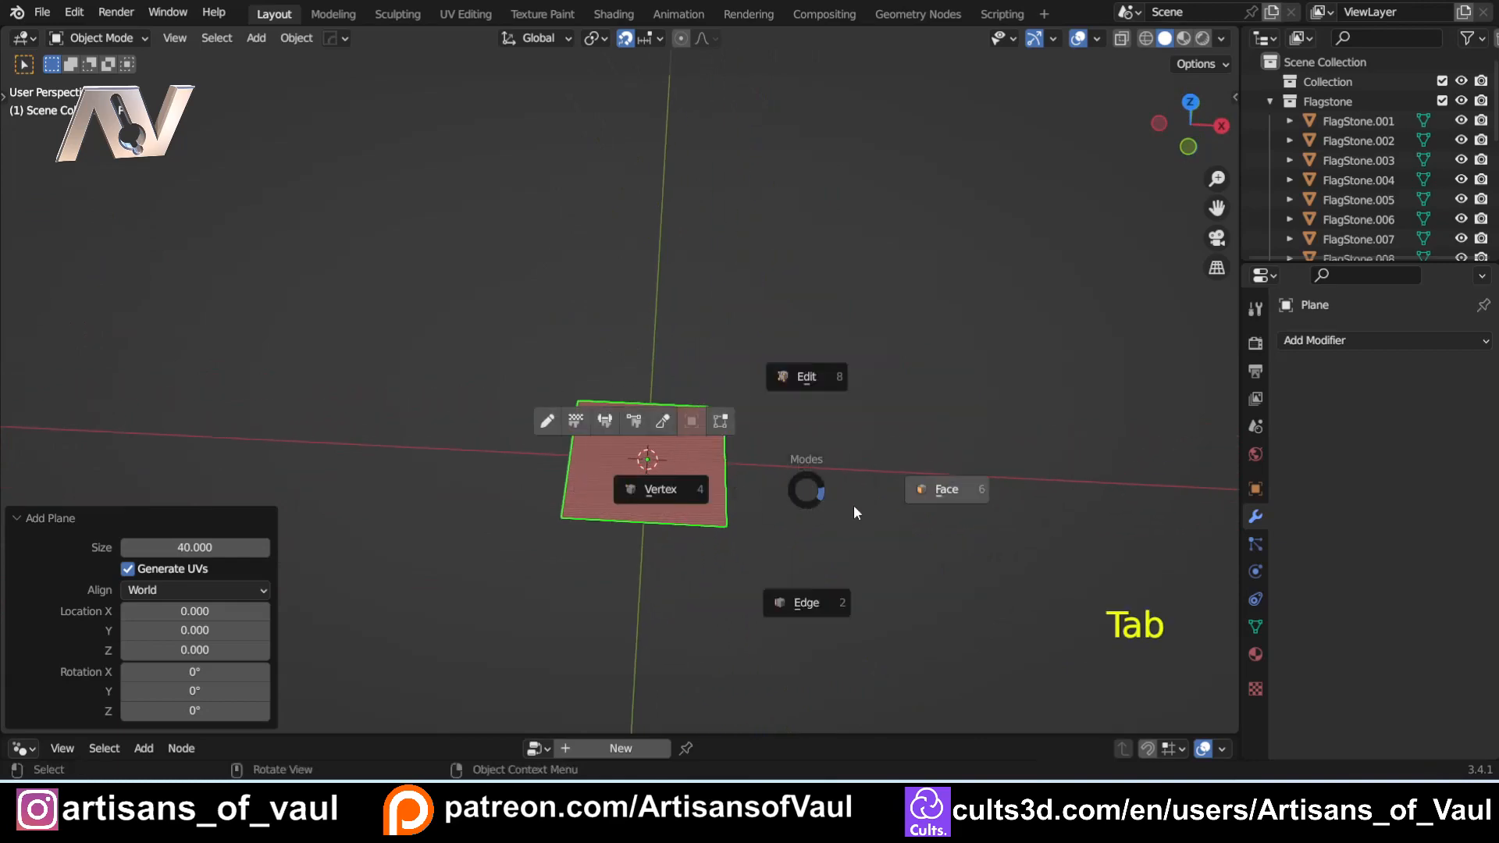
pyautogui.click(813, 583)
pyautogui.keyDown('shift'); pyautogui.moveTo(808, 488); pyautogui.dragTo(660, 490, button='middle'); pyautogui.keyUp('shift')
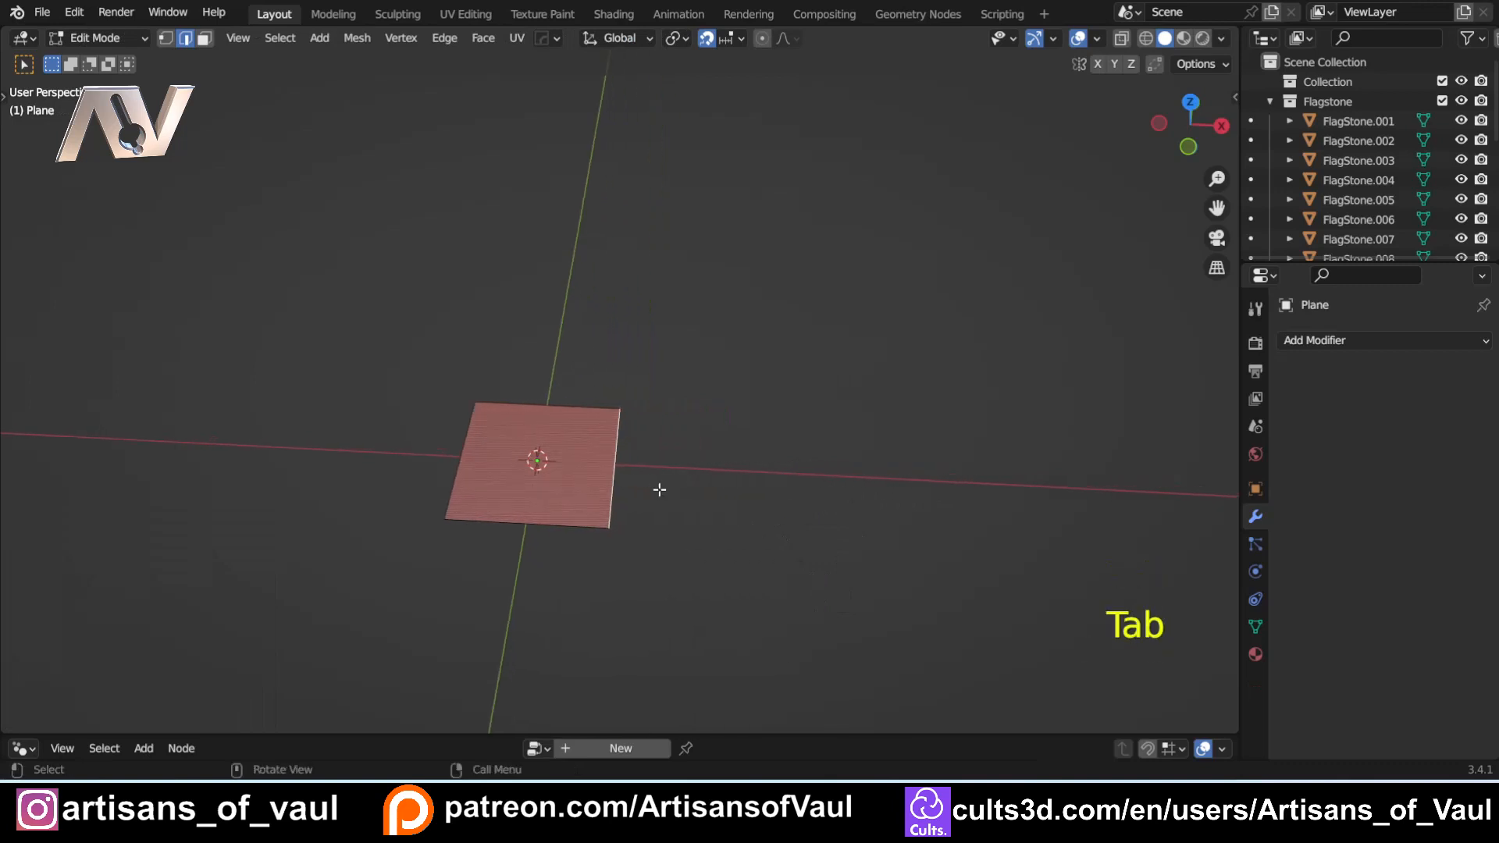
pyautogui.press('g')
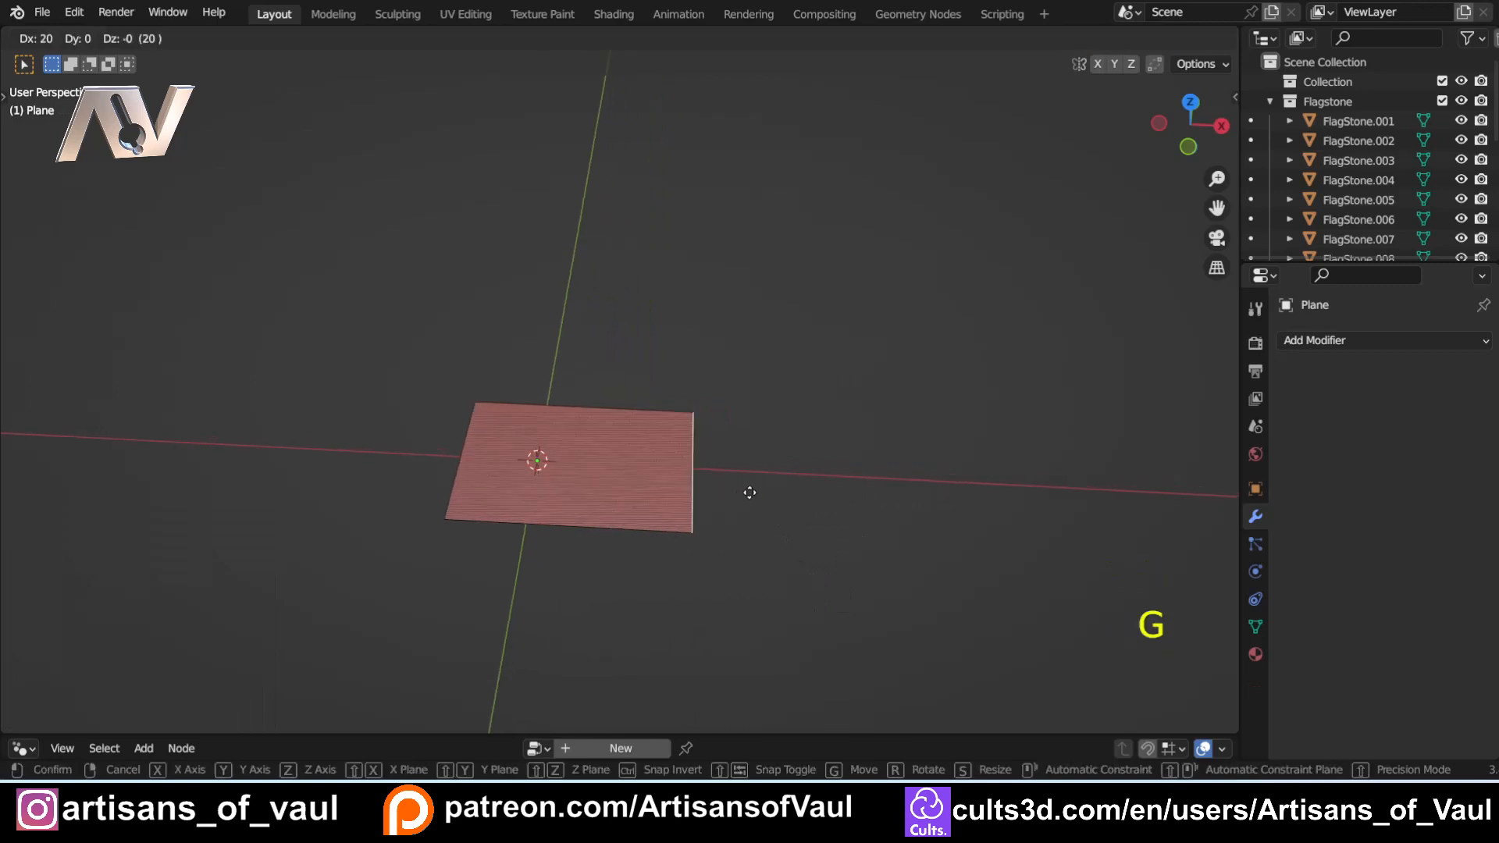
pyautogui.rightClick(796, 495)
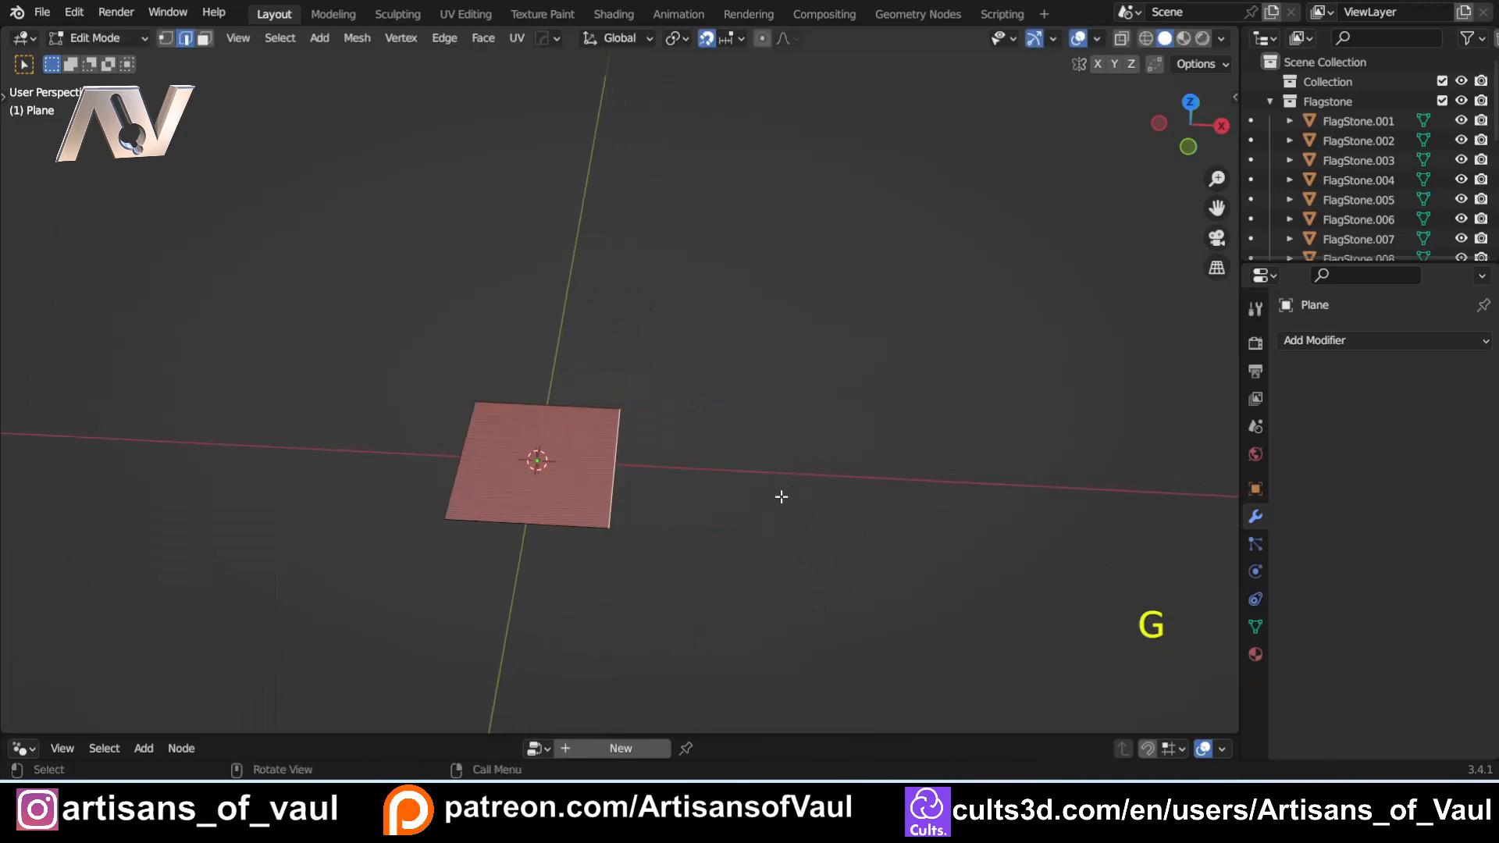
# Step: Check the snapping settings, try extruding the plane's +X edge outward along X, and undo the extrusion
pyautogui.click(705, 39)
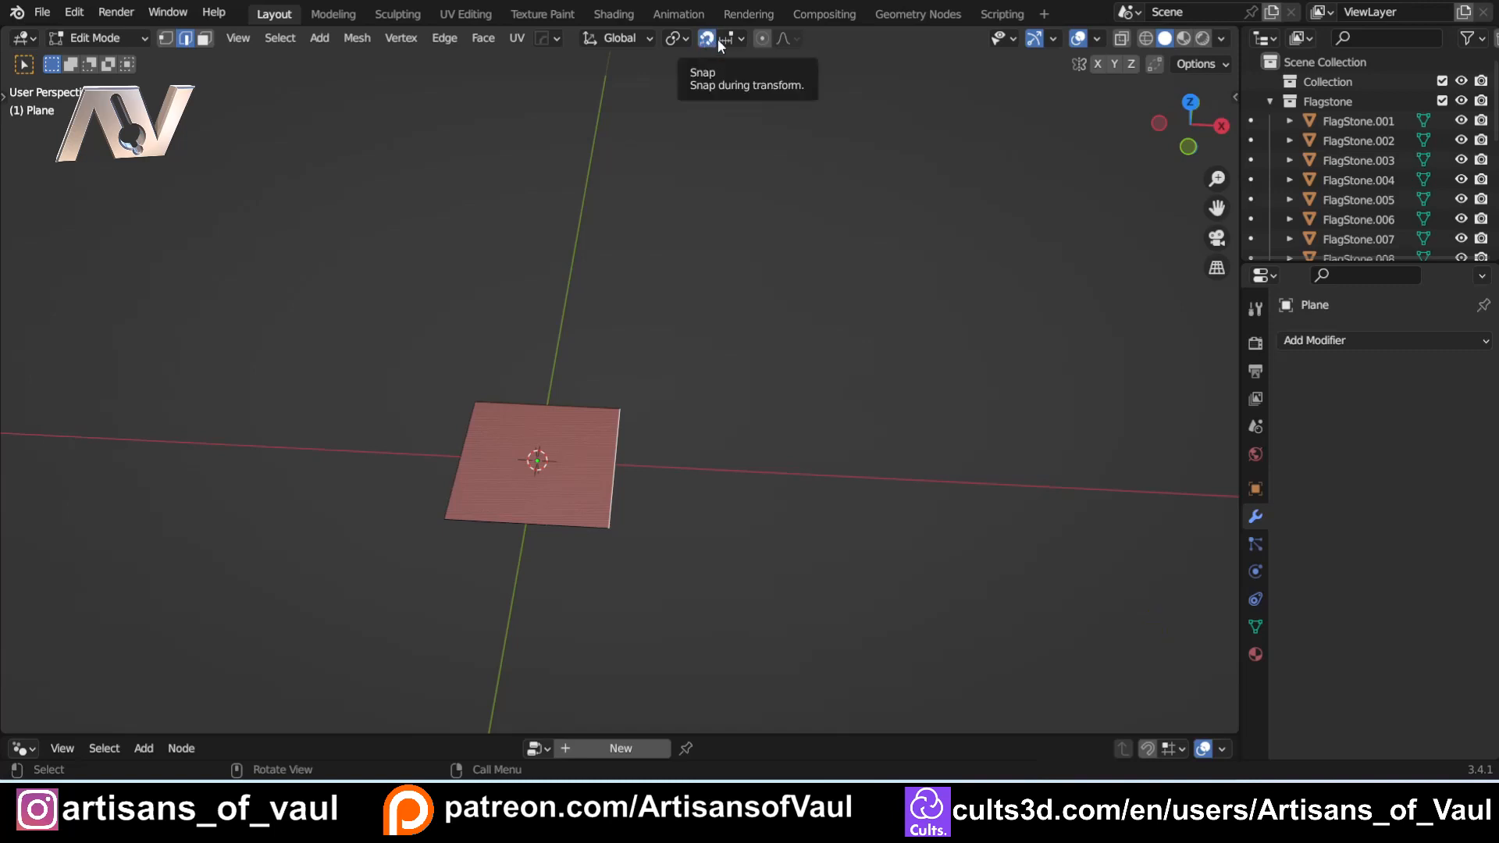
pyautogui.click(726, 39)
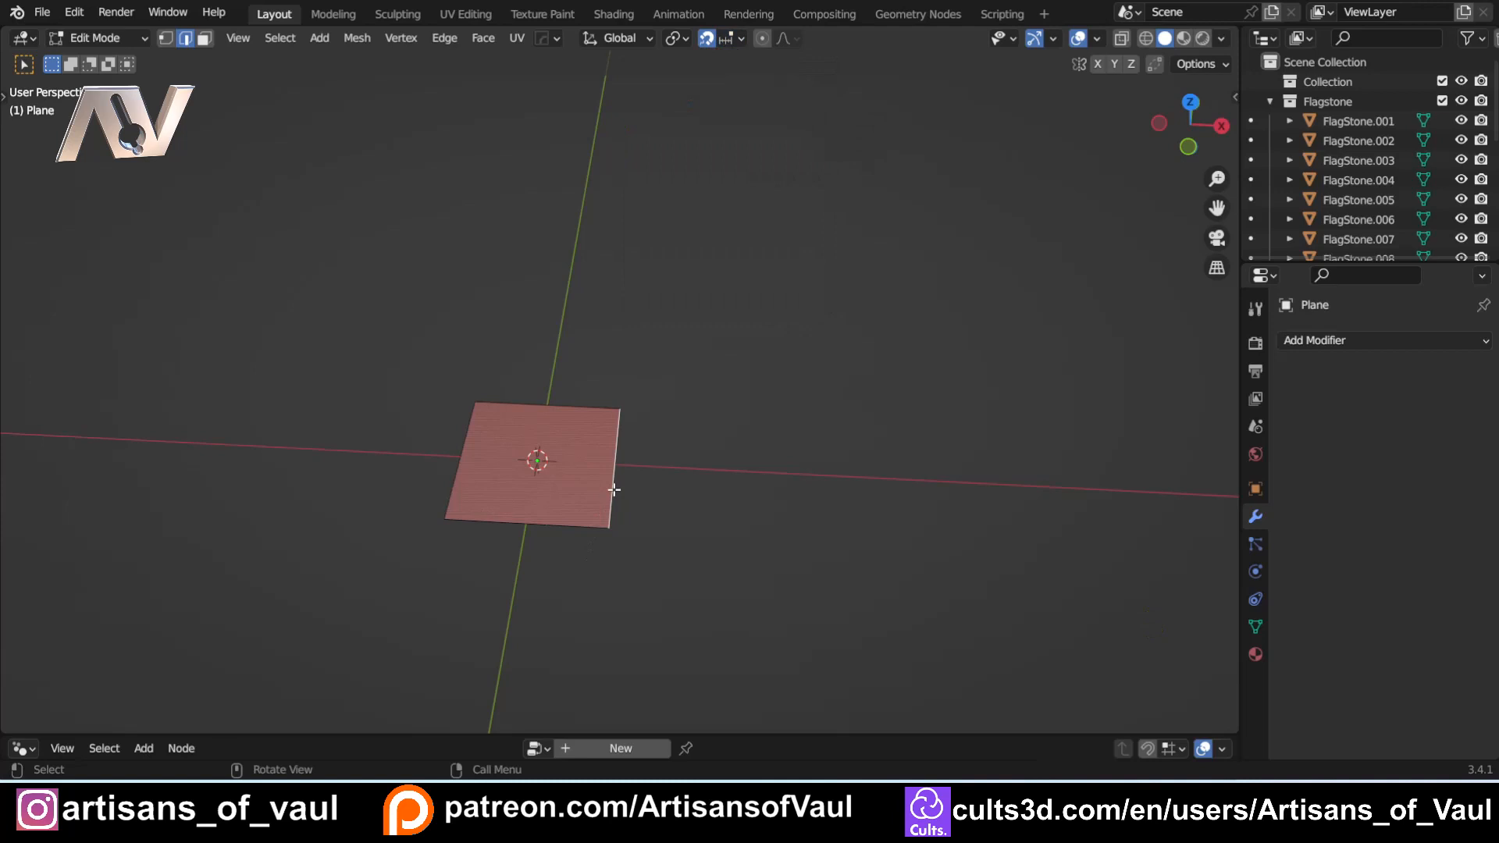
pyautogui.press('e')
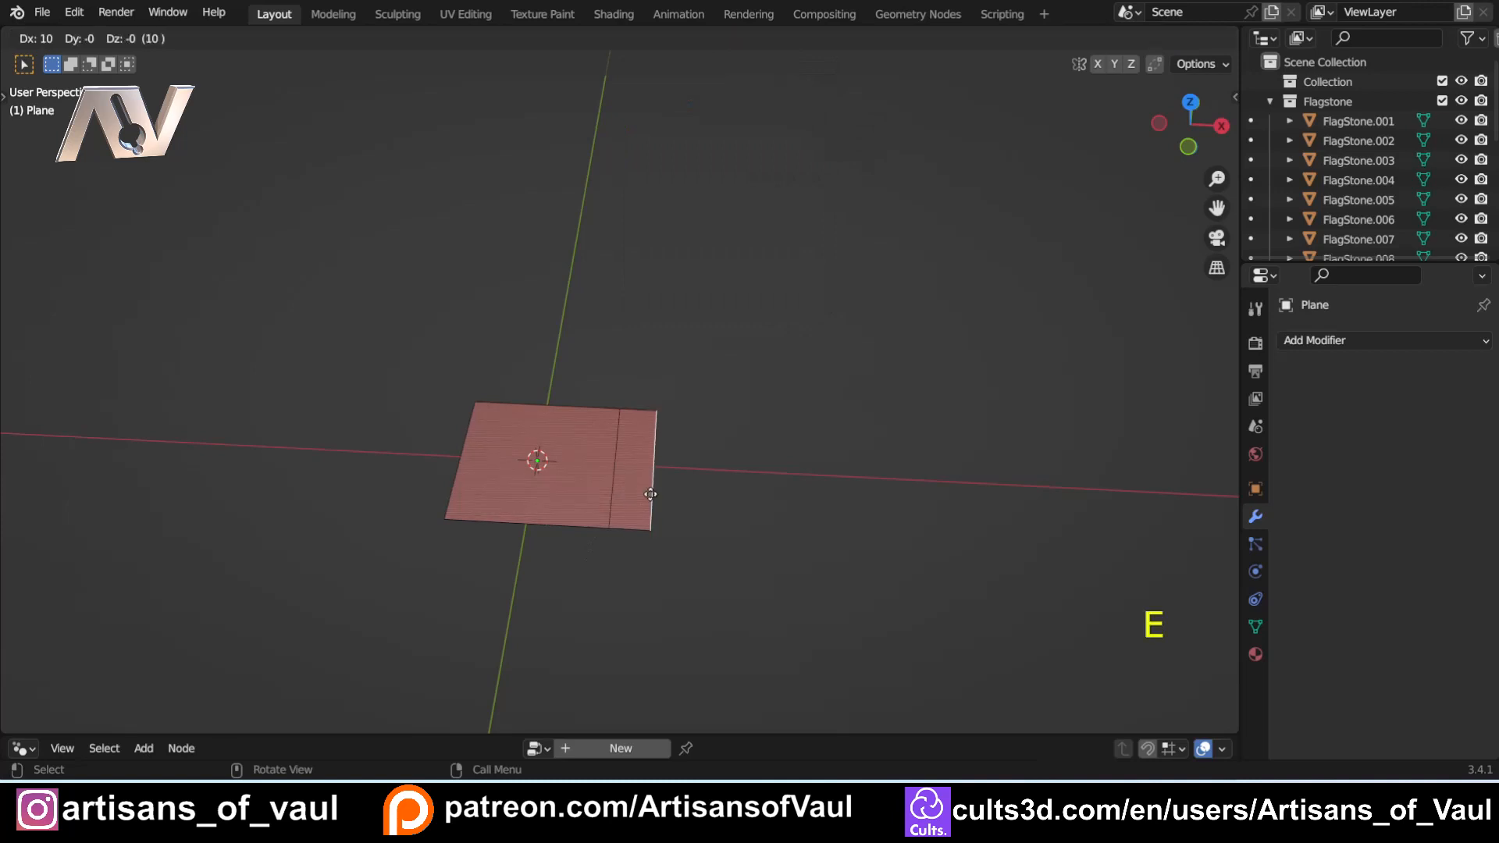
pyautogui.rightClick(774, 504)
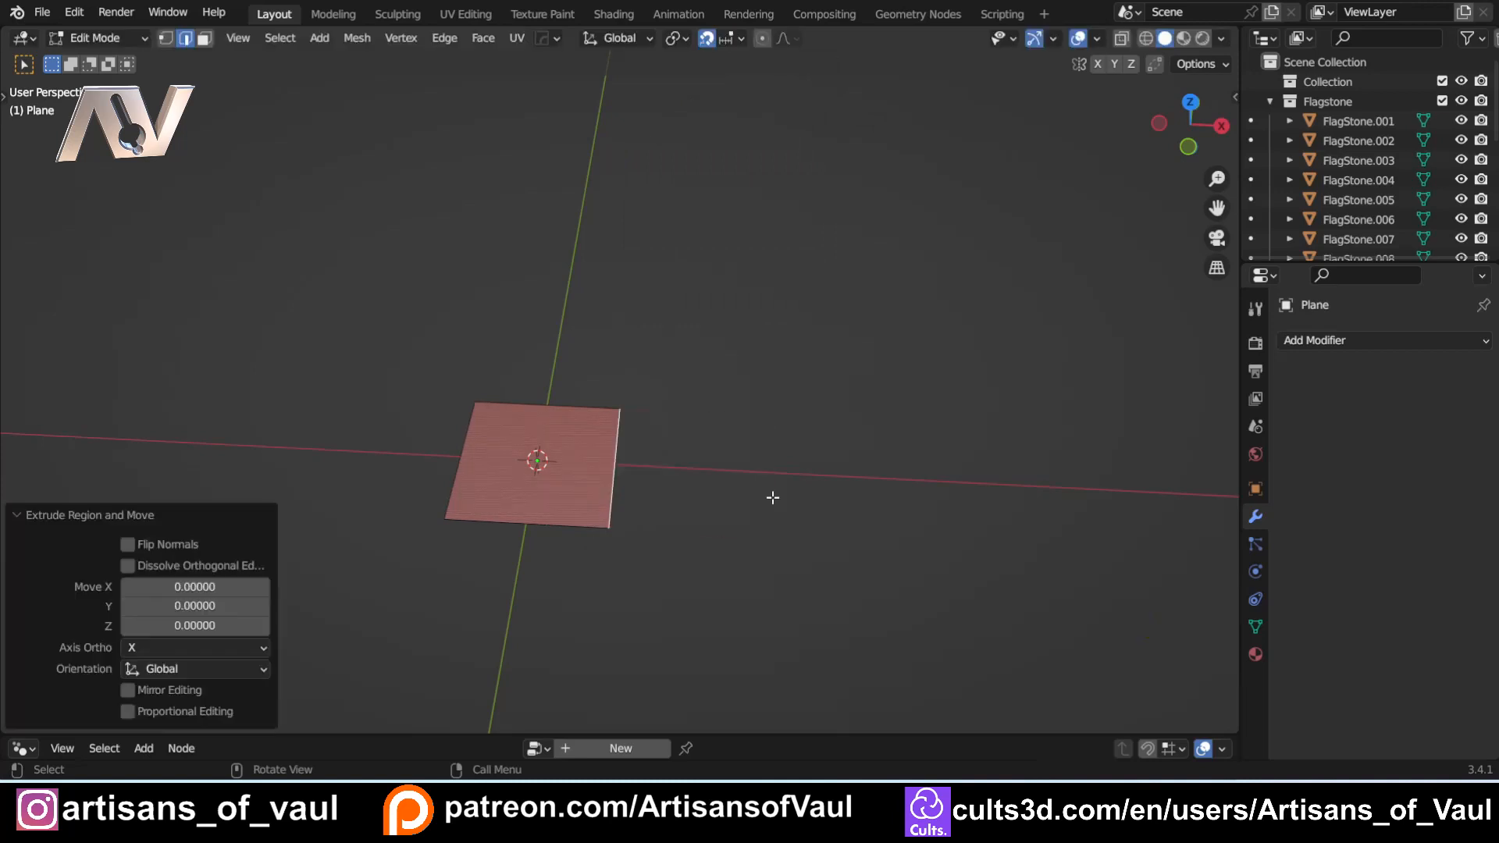
pyautogui.hotkey('ctrl', 'z')
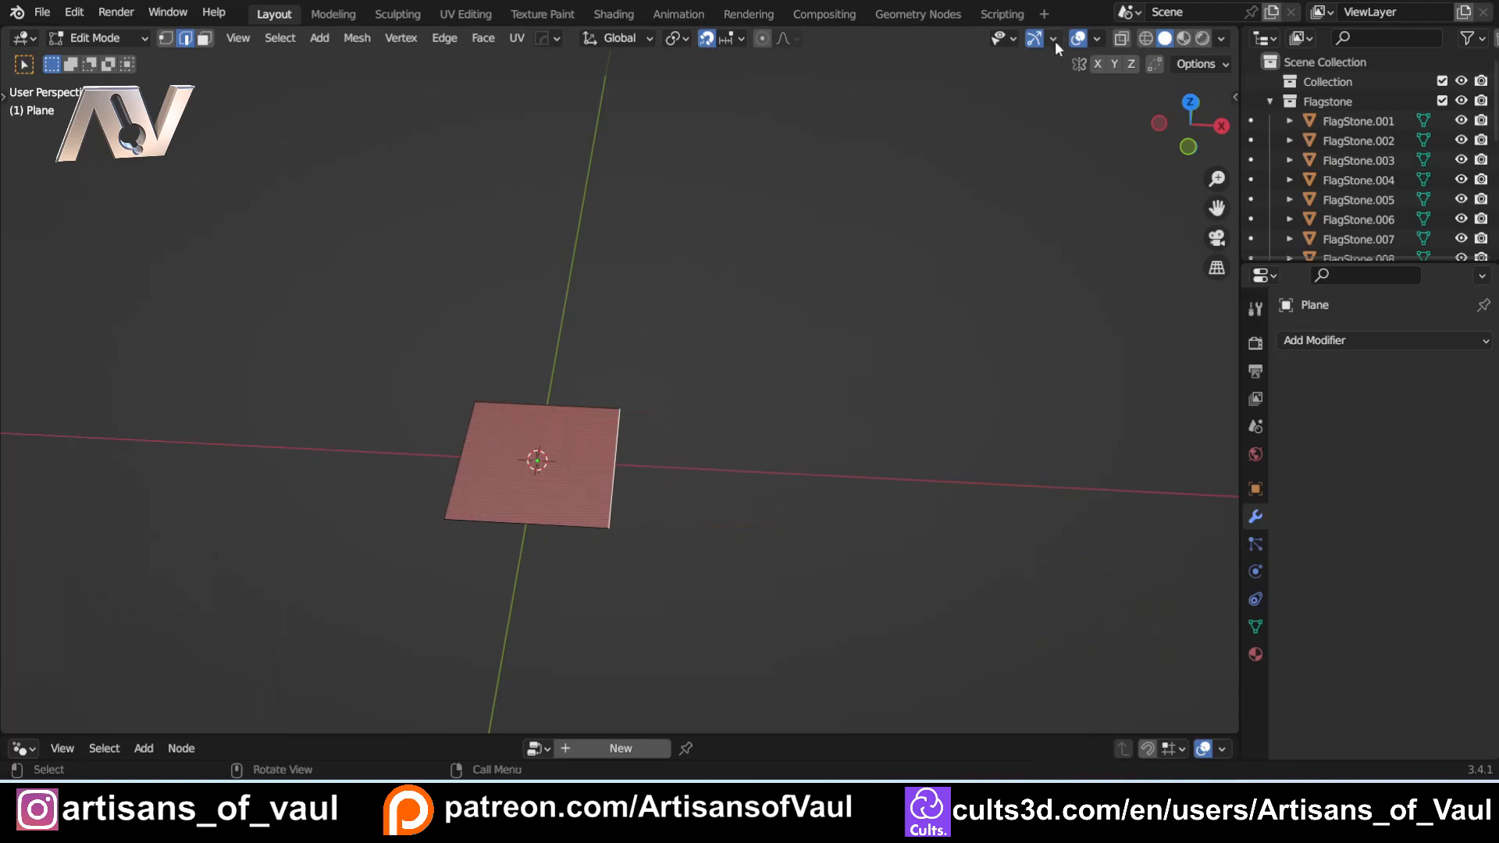
# Step: Show the floor grid in the viewport overlays and set its scale to 40
pyautogui.click(1095, 39)
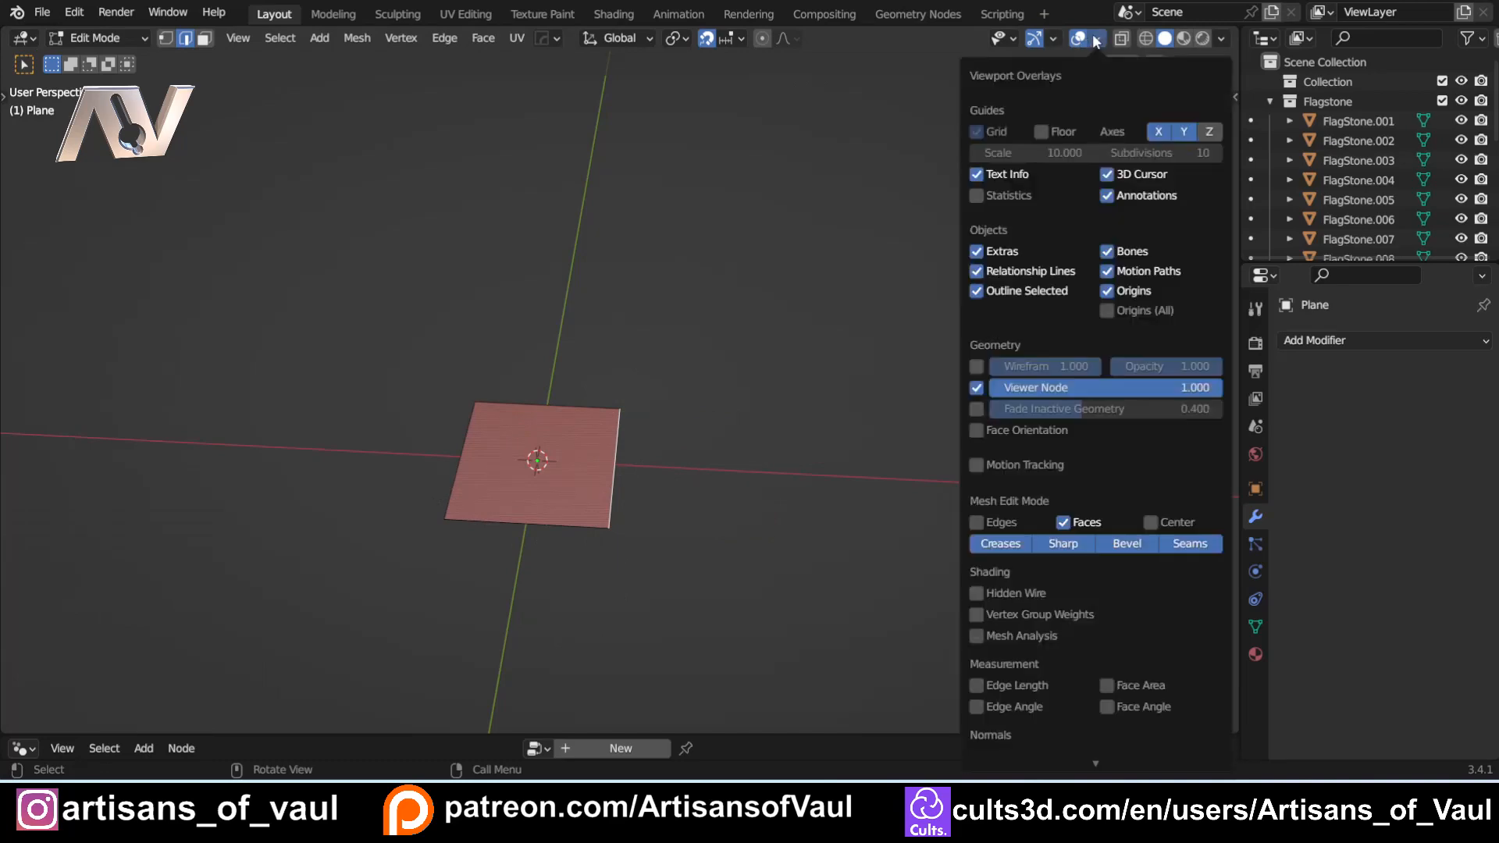
pyautogui.click(1041, 133)
pyautogui.moveTo(489, 379); pyautogui.dragTo(492, 455, button='middle')
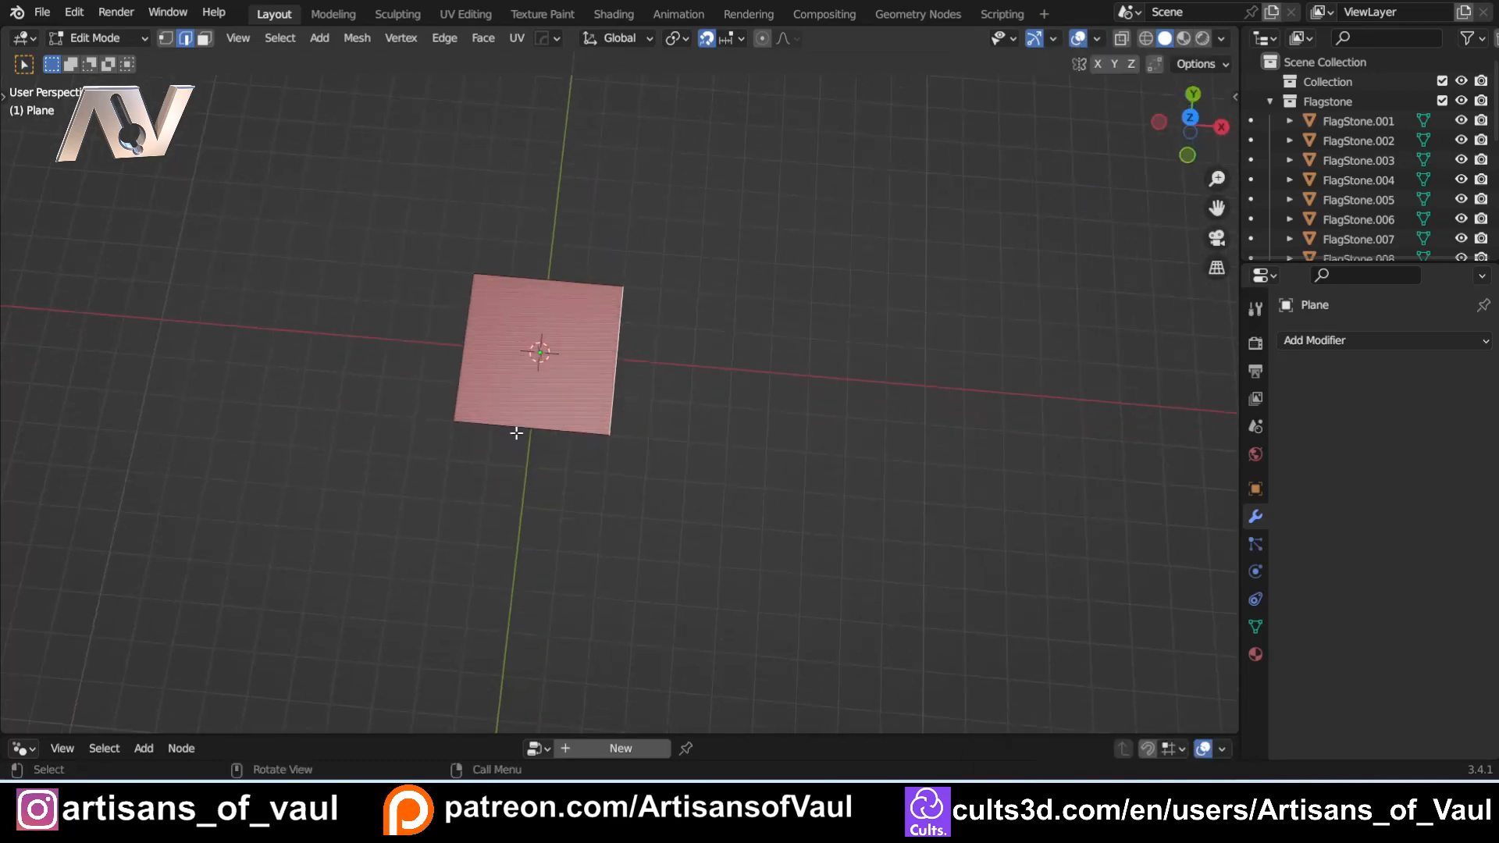
pyautogui.keyDown('shift'); pyautogui.moveTo(538, 349); pyautogui.dragTo(556, 431, button='middle'); pyautogui.keyUp('shift')
pyautogui.click(1096, 39)
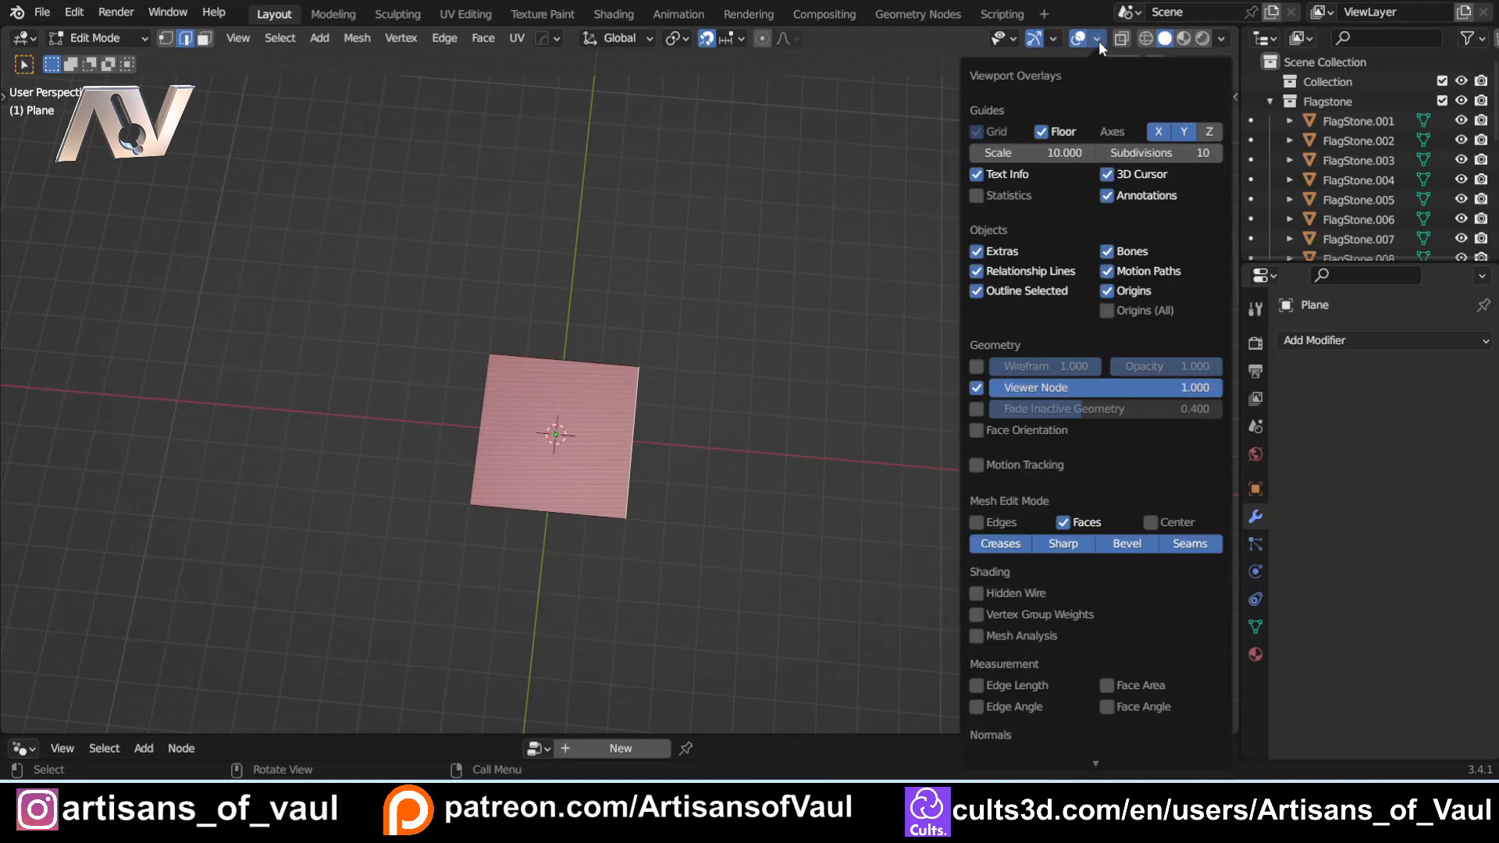
pyautogui.click(1013, 153)
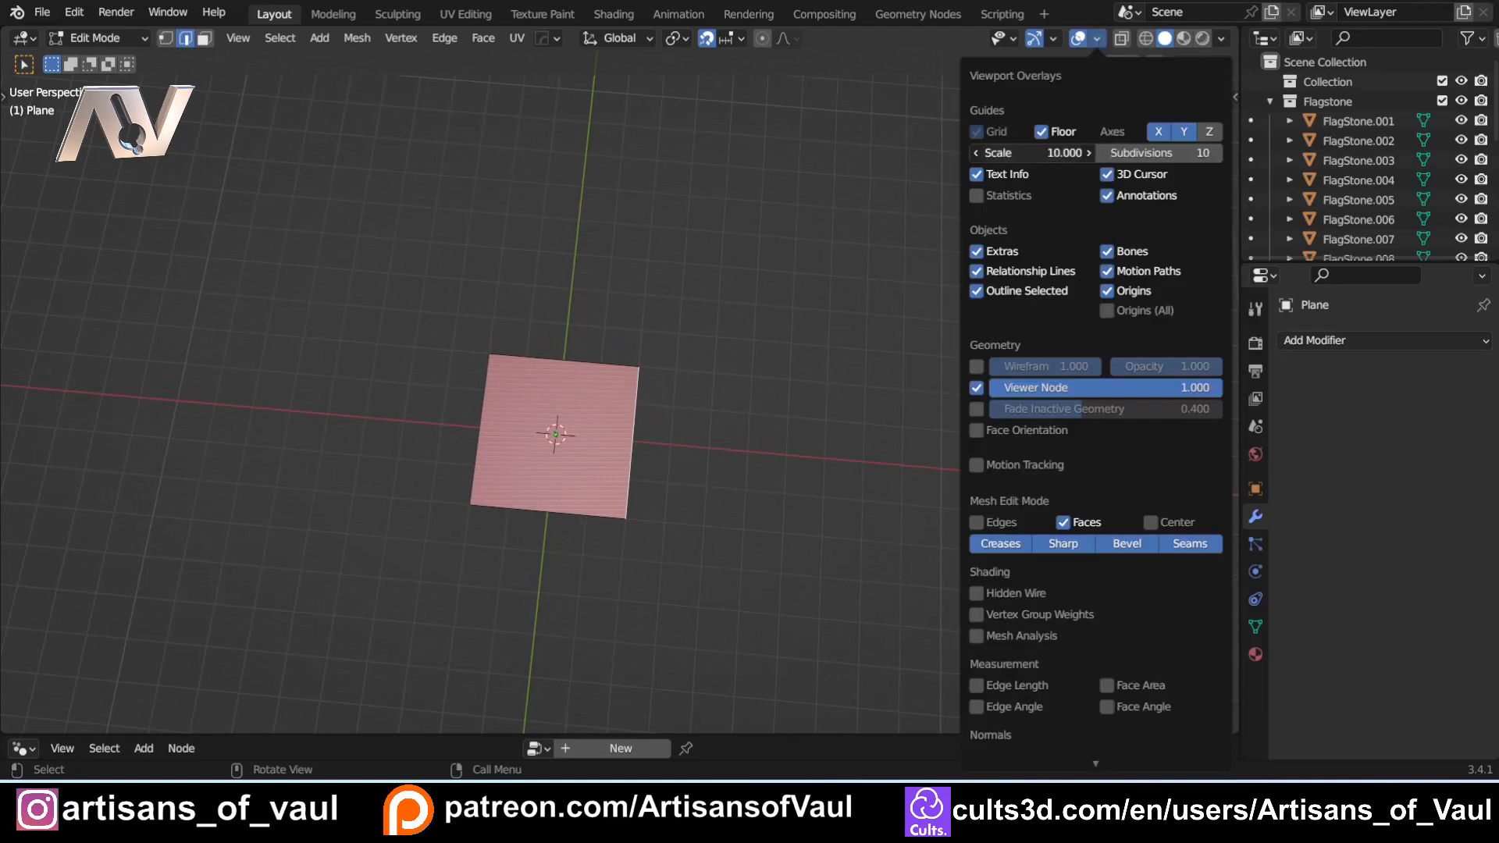
pyautogui.write('40')
pyautogui.press('Return')
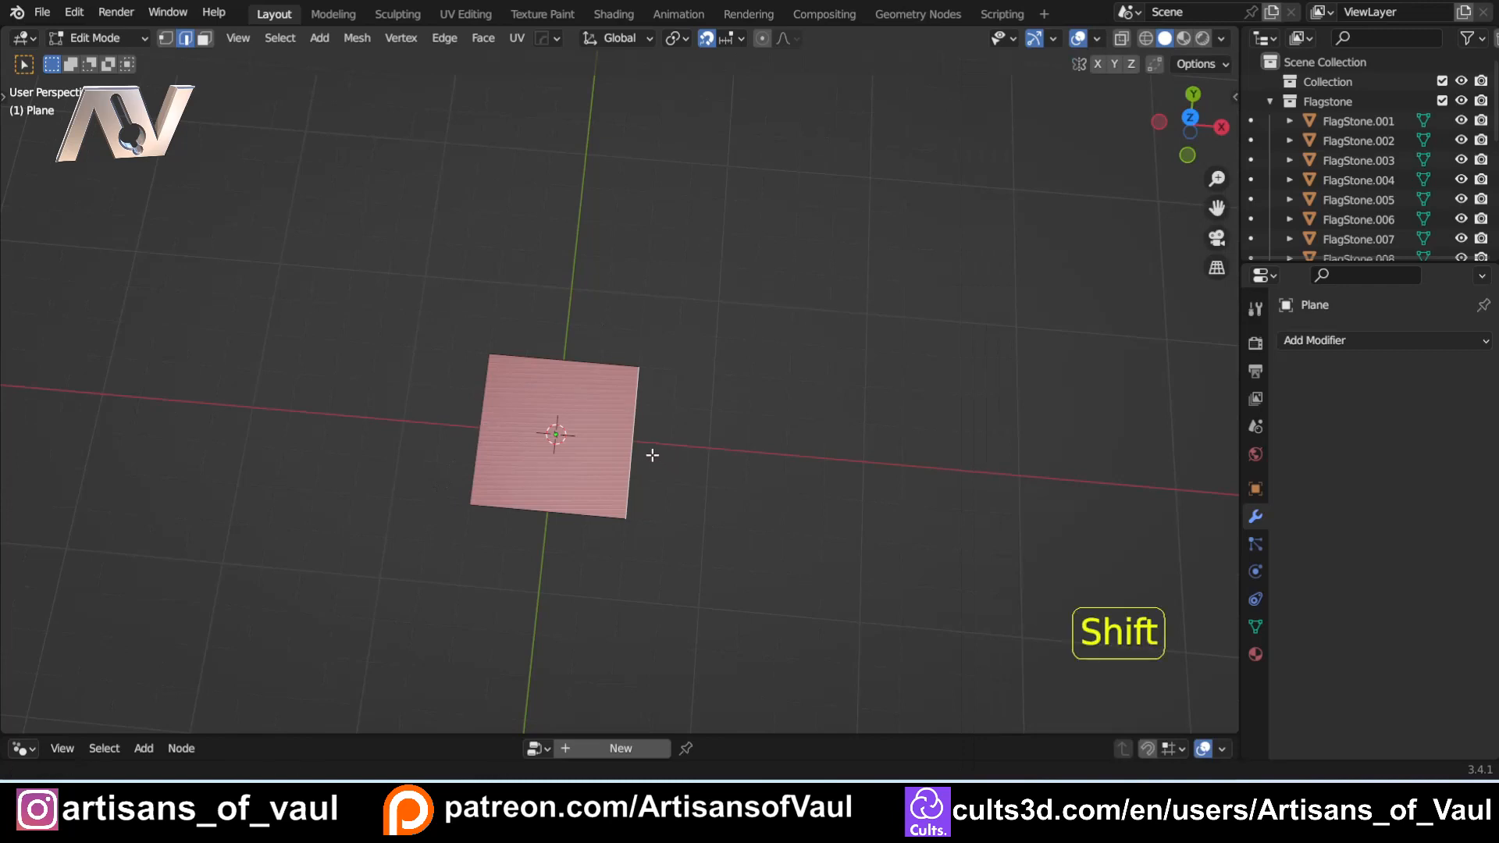
# Step: Try extruding the plane's +X edge by one 40-unit grid increment along X, and undo it
pyautogui.keyDown('shift'); pyautogui.moveTo(648, 455); pyautogui.dragTo(584, 446, button='middle'); pyautogui.keyUp('shift')
pyautogui.press('e')
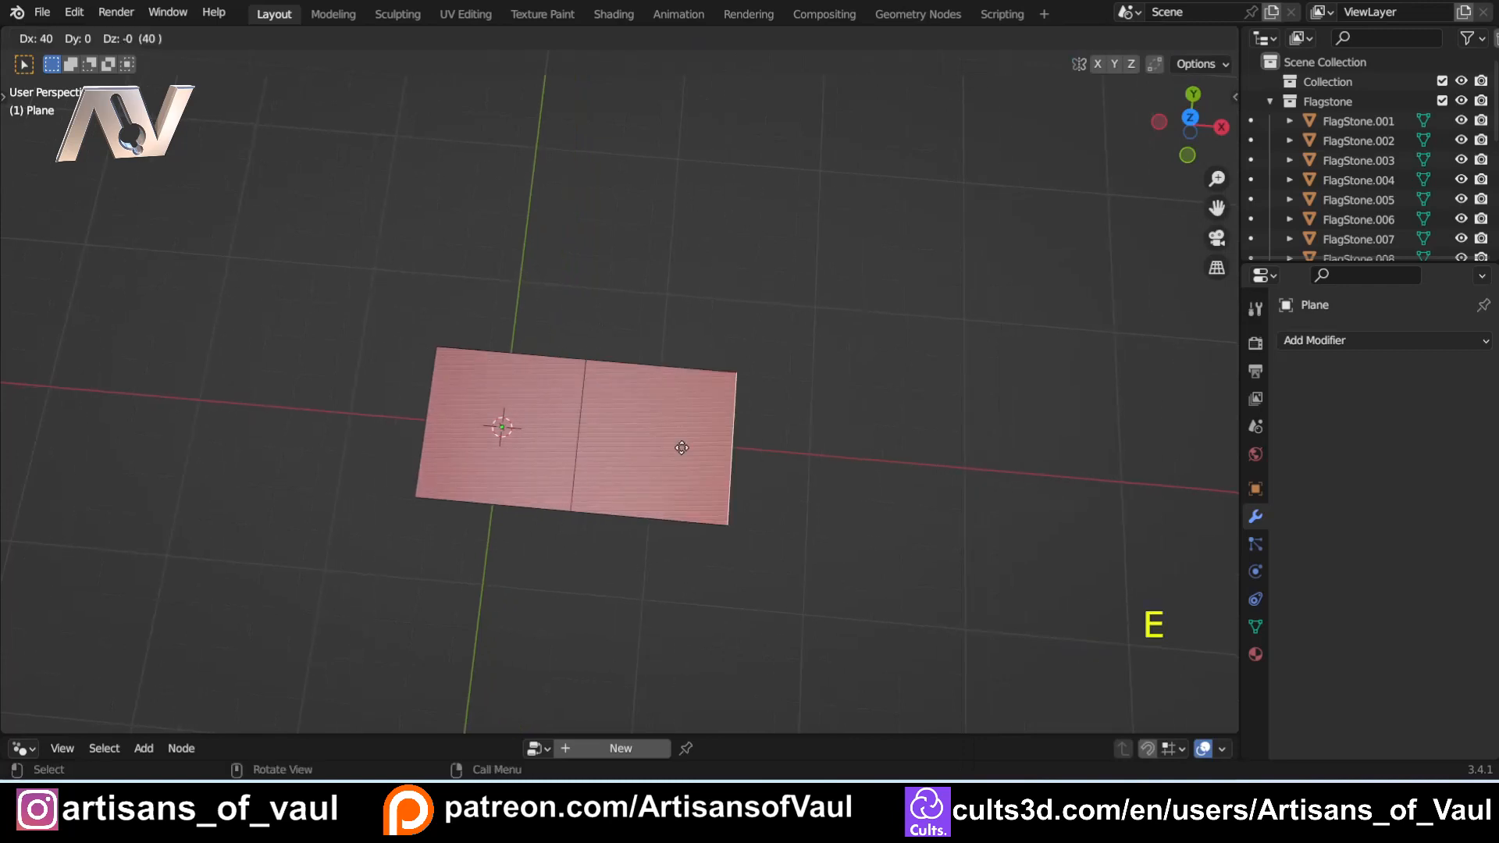
pyautogui.rightClick(682, 448)
pyautogui.hotkey('ctrl', 'z')
# Step: Hide the floor grid overlay and return the plane to Object Mode
pyautogui.scroll(-2, 539, 411)
pyautogui.moveTo(544, 408); pyautogui.dragTo(621, 277, button='middle')
pyautogui.moveTo(629, 326); pyautogui.dragTo(594, 408, button='middle')
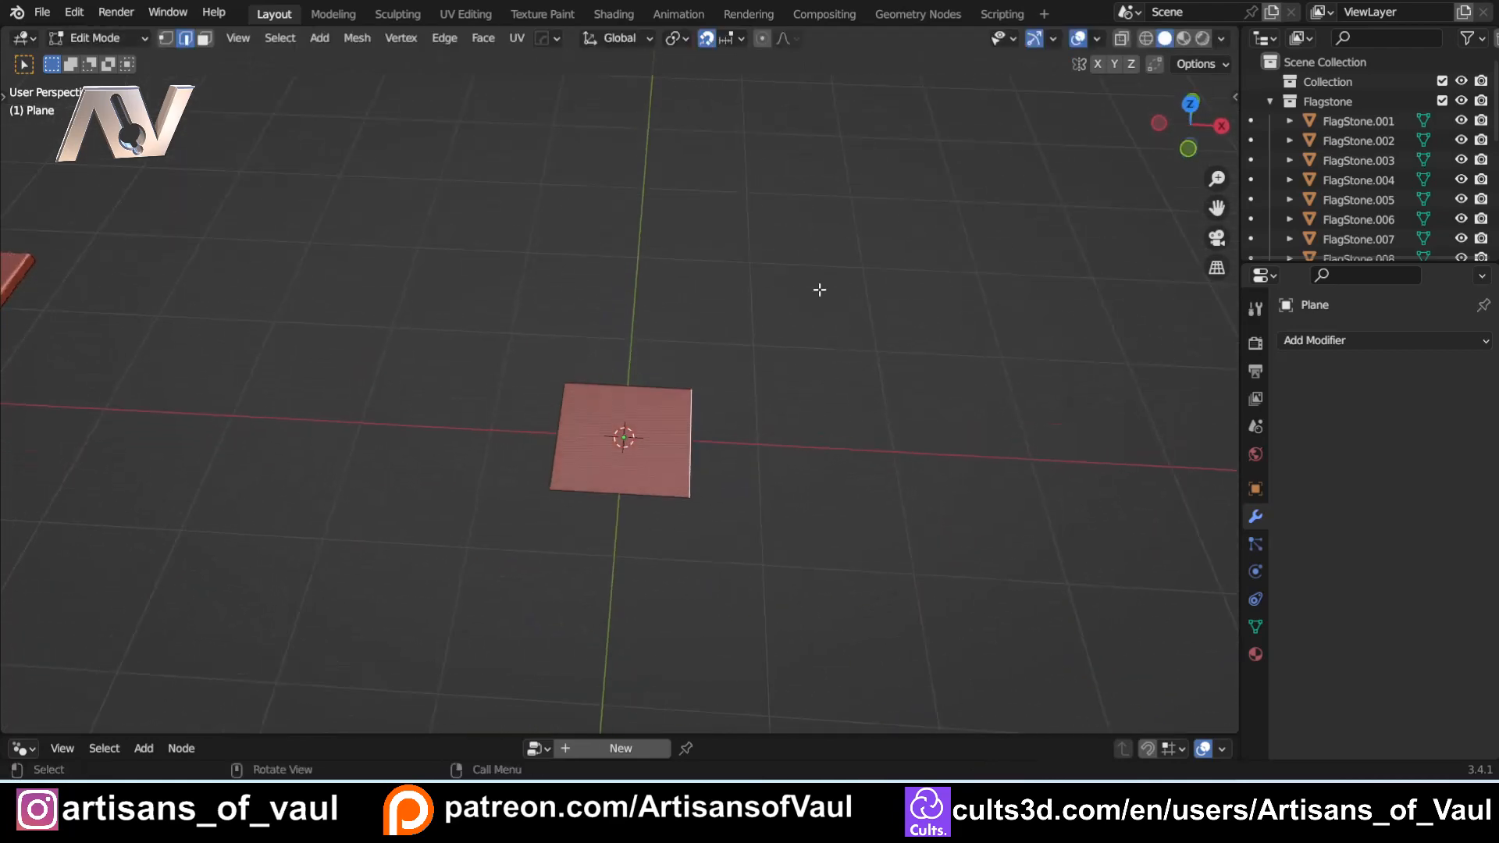
pyautogui.click(1098, 40)
pyautogui.click(1036, 136)
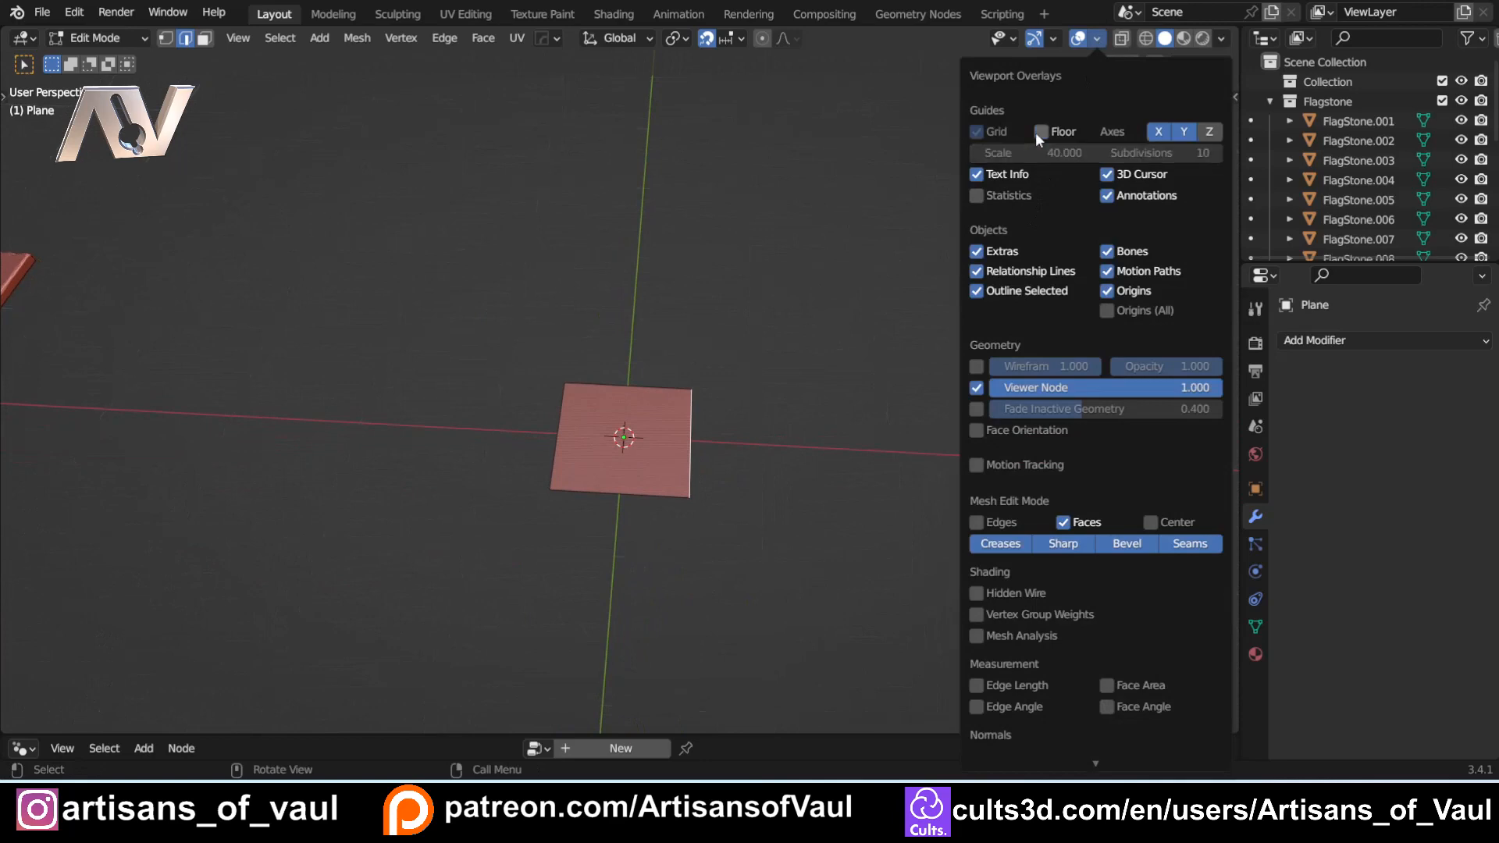
pyautogui.press('Tab')
pyautogui.click(552, 273)
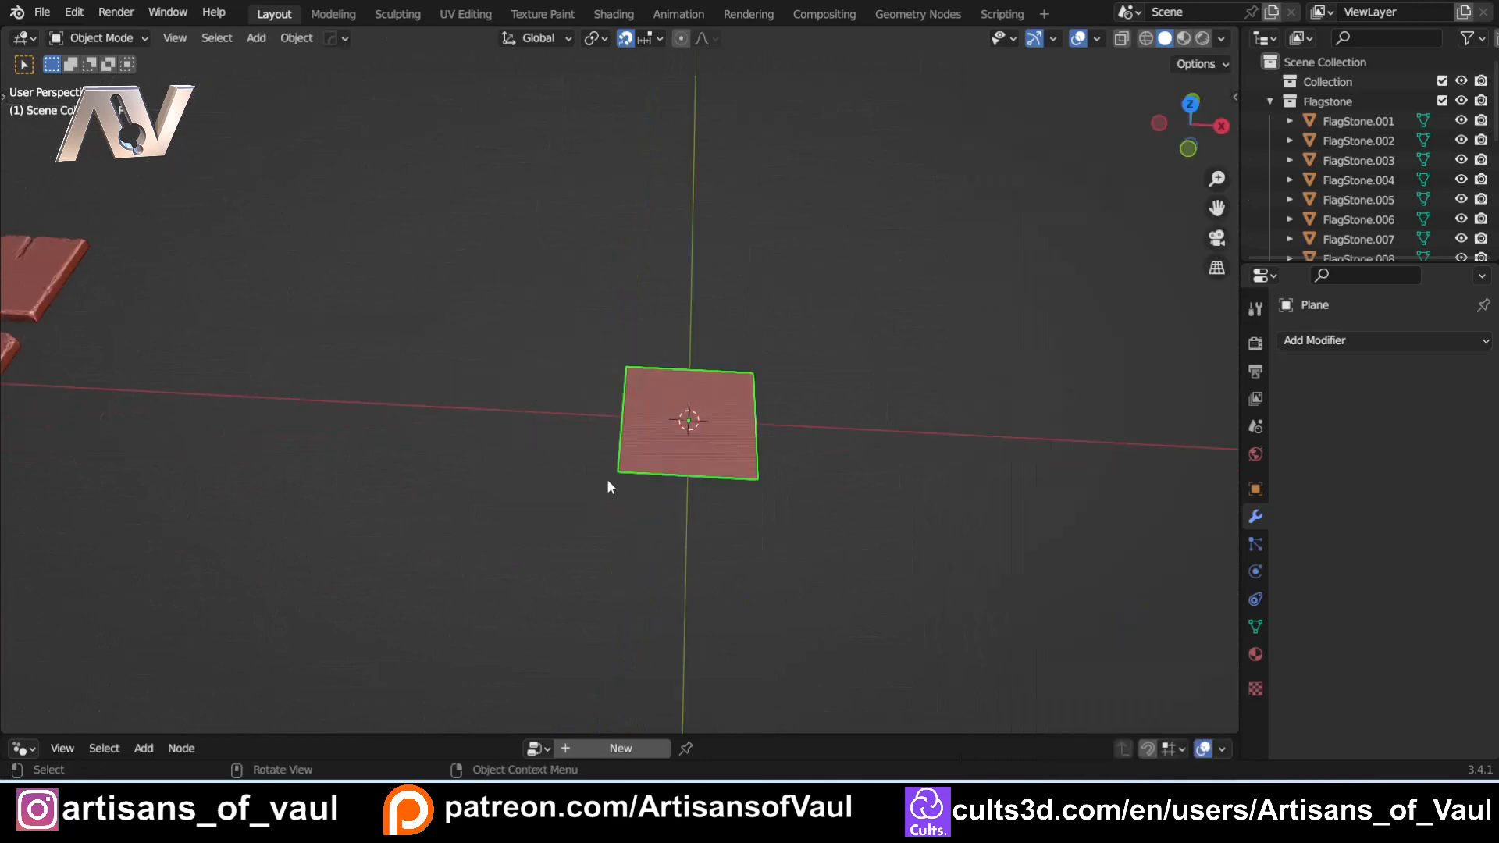
# Step: Enlarge the editor area below the viewport, switch it to the Timeline, and return it to the Geometry Node Editor
pyautogui.scroll(2, 635, 499)
pyautogui.scroll(-3, 634, 501)
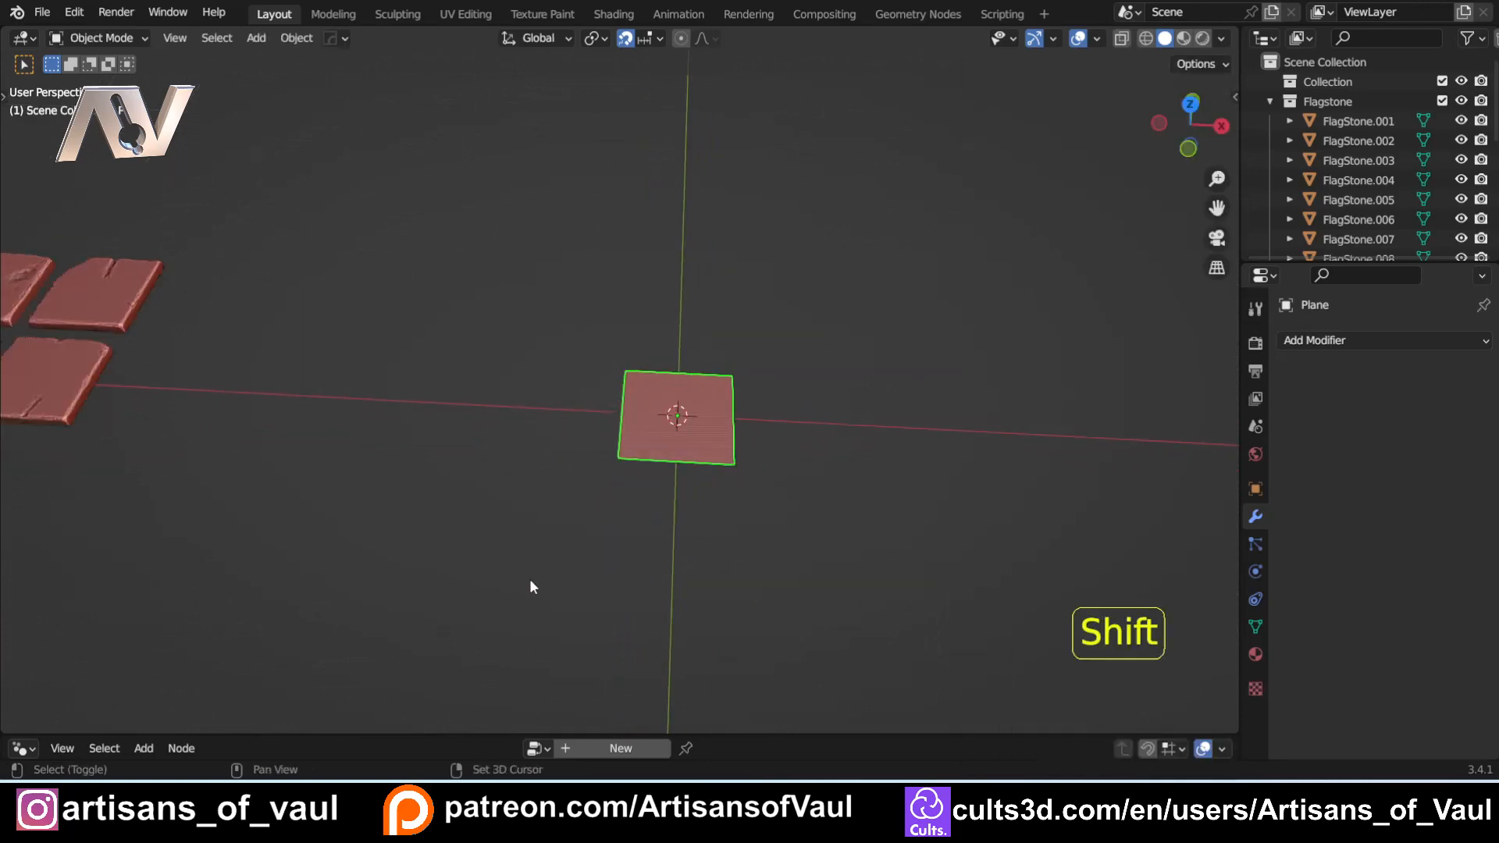
pyautogui.keyDown('shift'); pyautogui.moveTo(529, 580); pyautogui.dragTo(595, 514, button='middle'); pyautogui.keyUp('shift')
pyautogui.moveTo(355, 733); pyautogui.dragTo(419, 429)
pyautogui.click(24, 444)
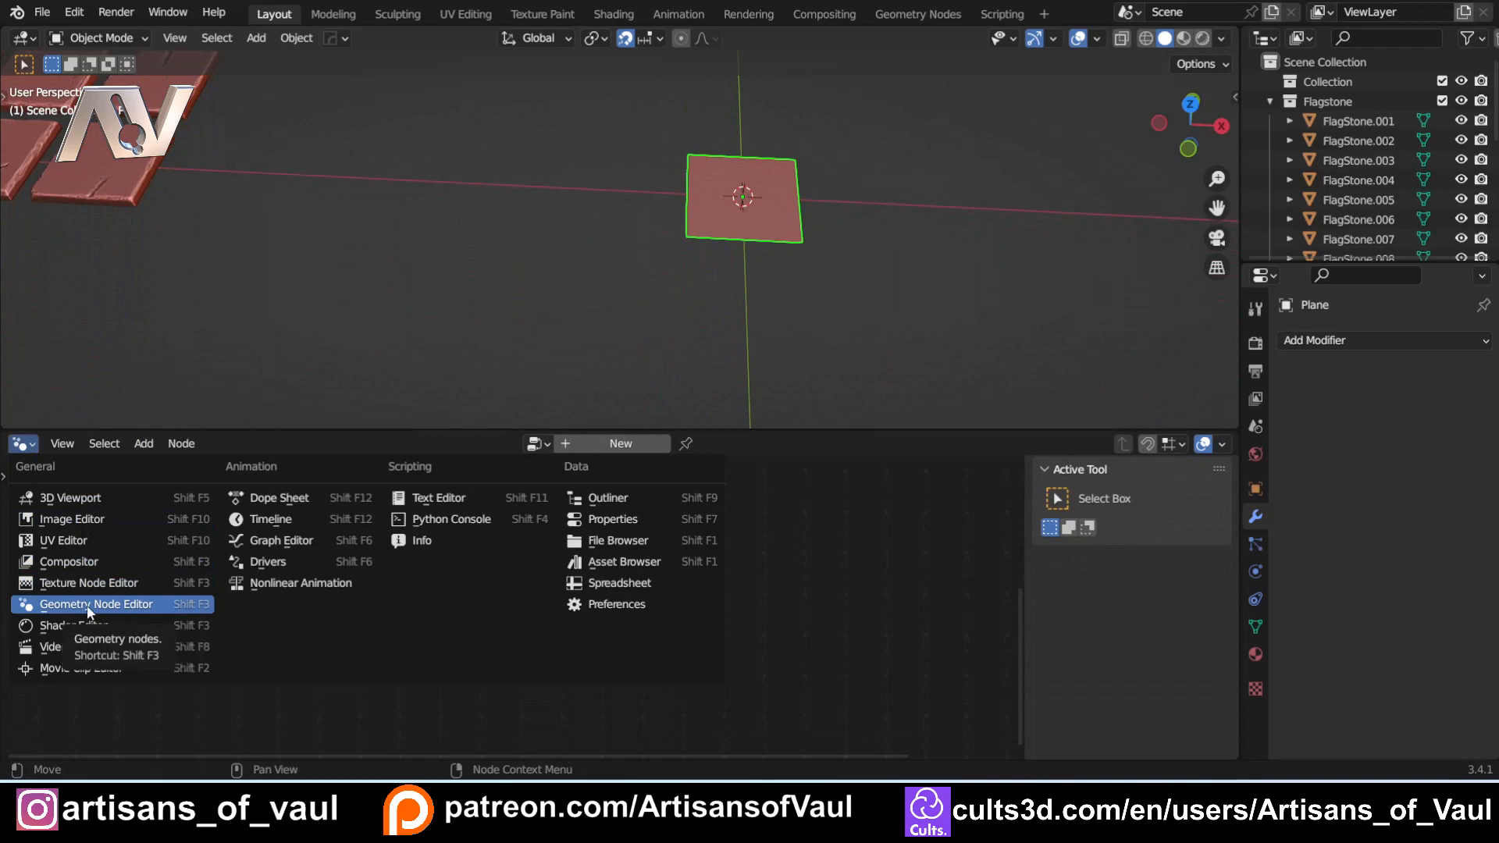
pyautogui.click(320, 517)
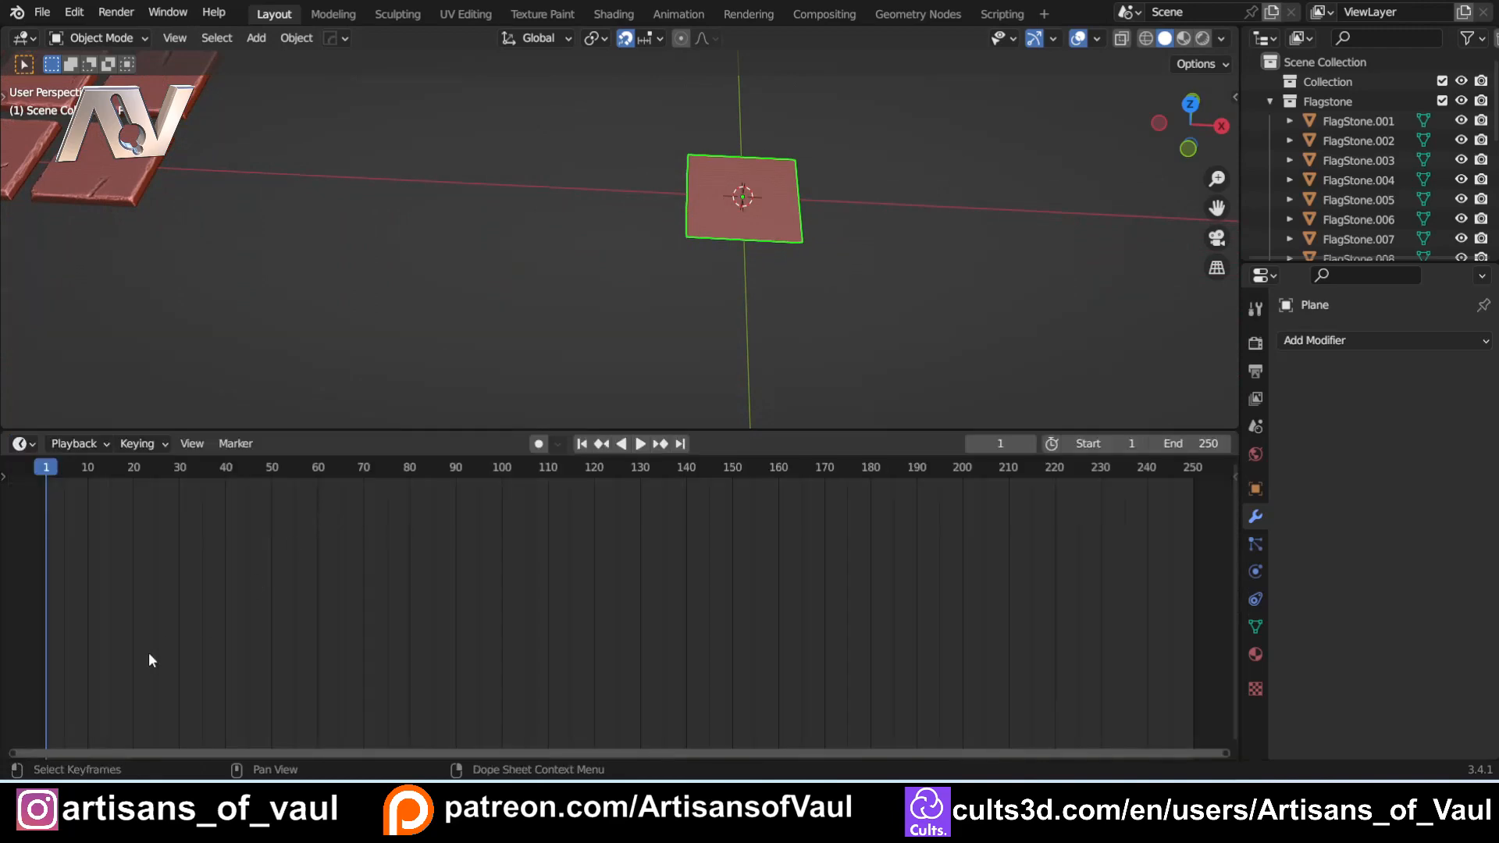
pyautogui.click(30, 447)
pyautogui.click(90, 622)
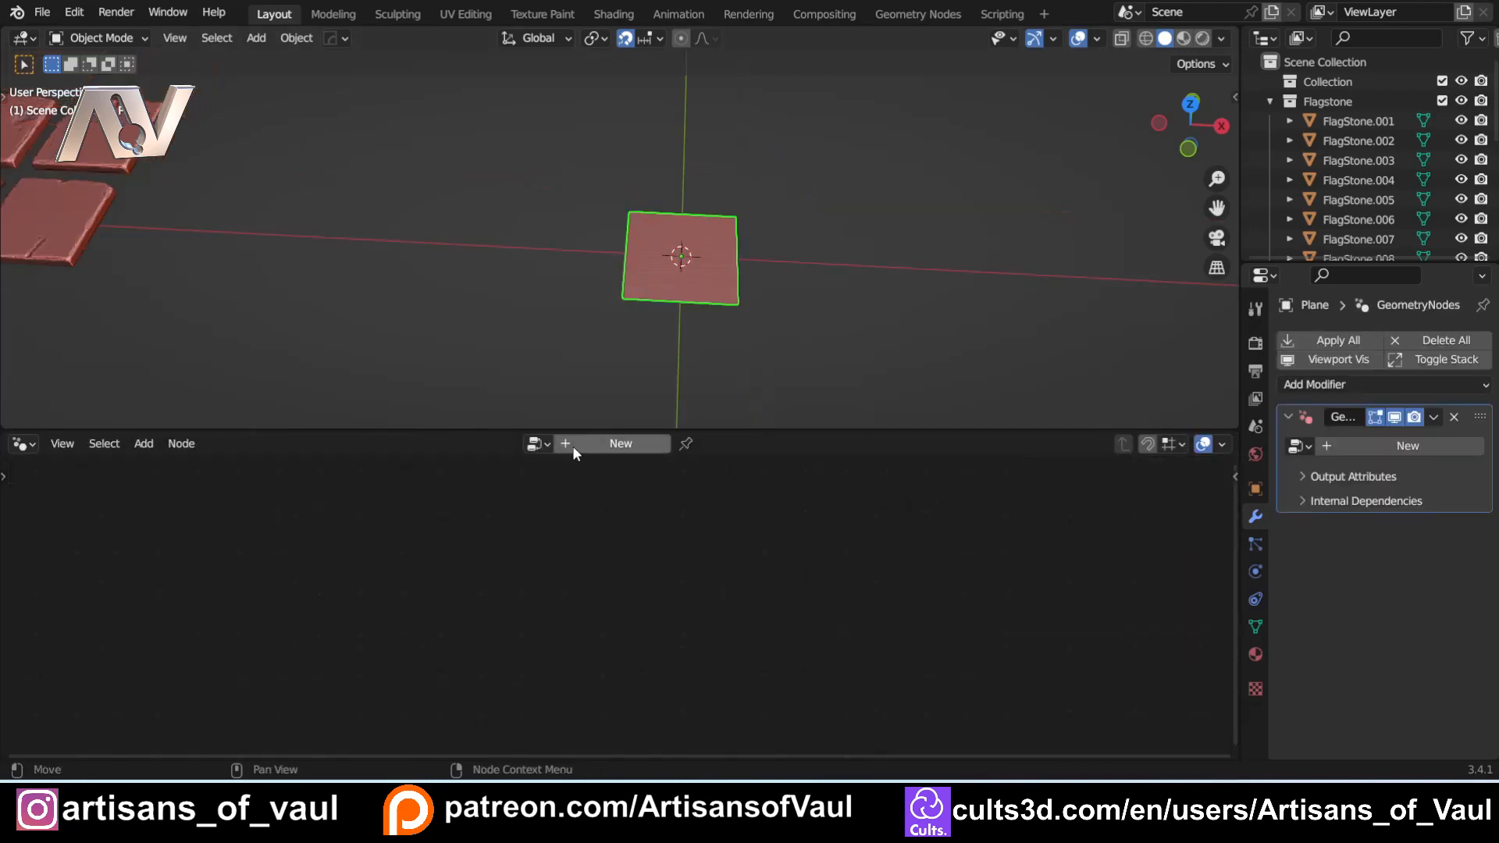
# Step: Create a new geometry node group for the plane and space its Group Input and Group Output nodes far apart
pyautogui.click(573, 445)
pyautogui.scroll(1, 719, 536)
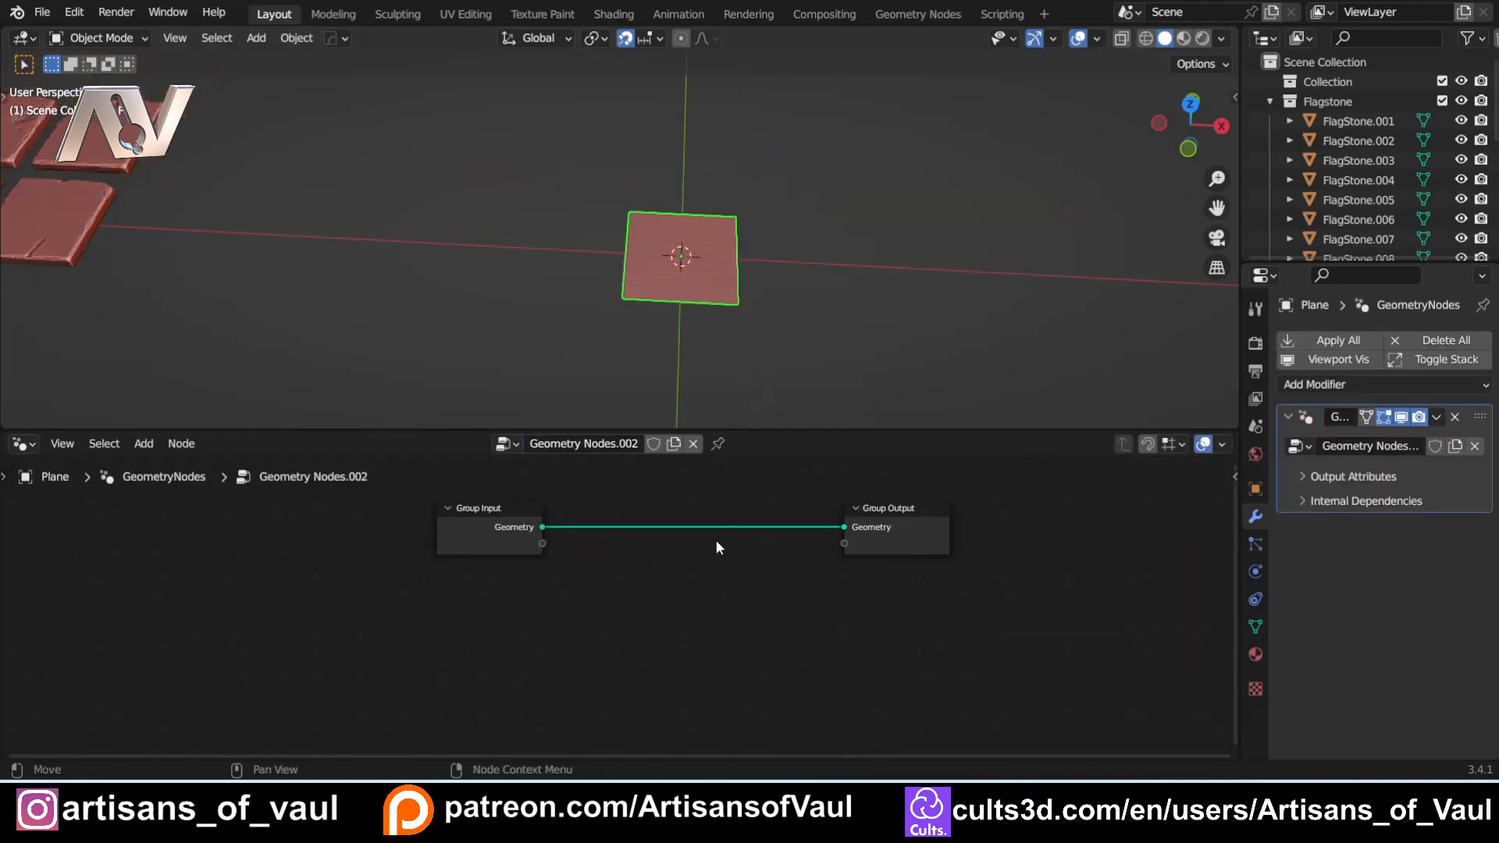
pyautogui.scroll(1, 638, 593)
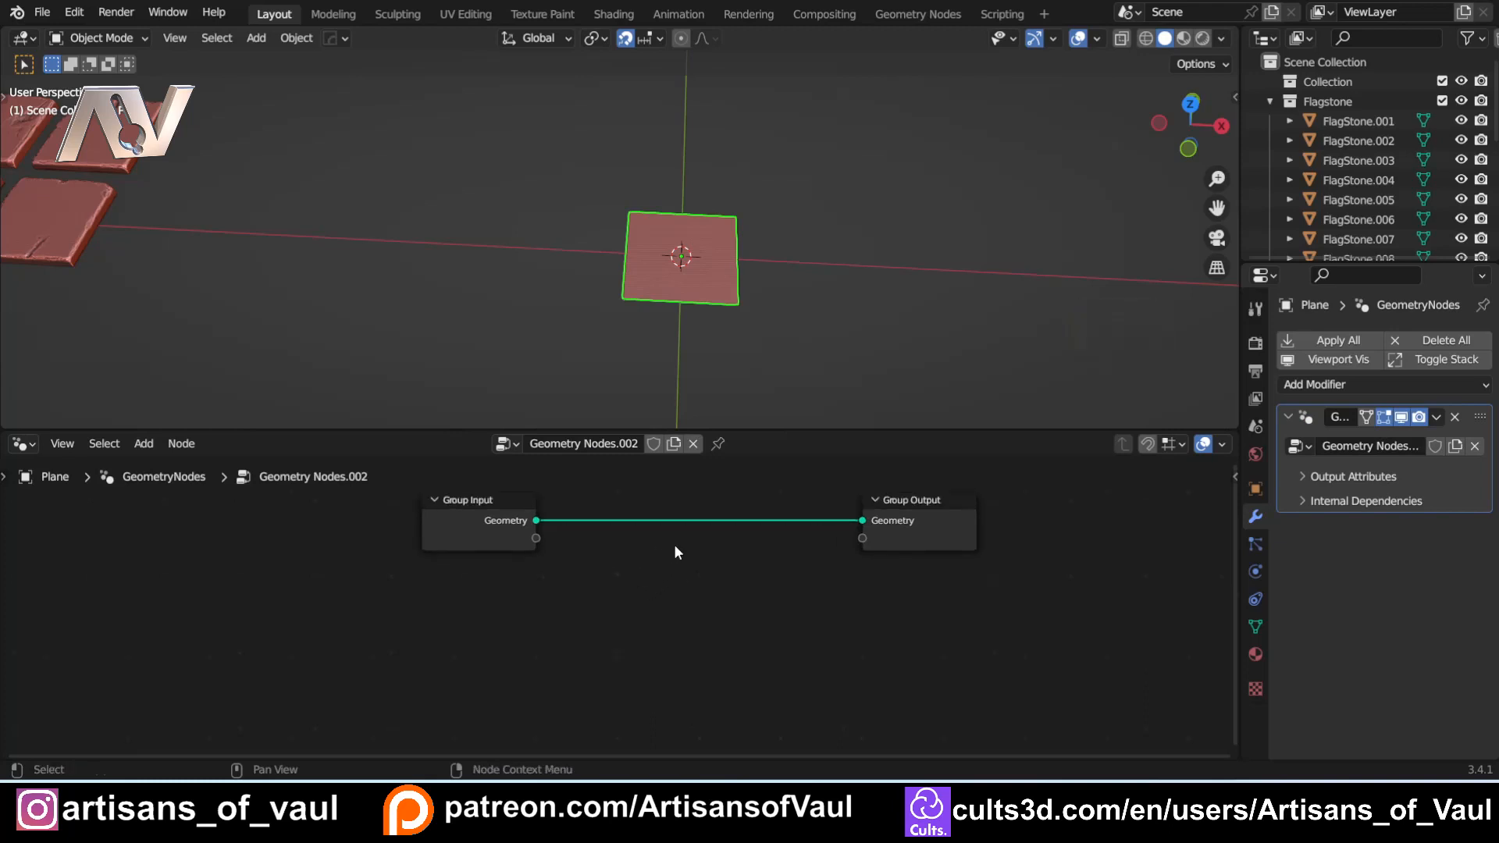
pyautogui.scroll(-1, 674, 545)
pyautogui.moveTo(481, 563); pyautogui.dragTo(264, 556)
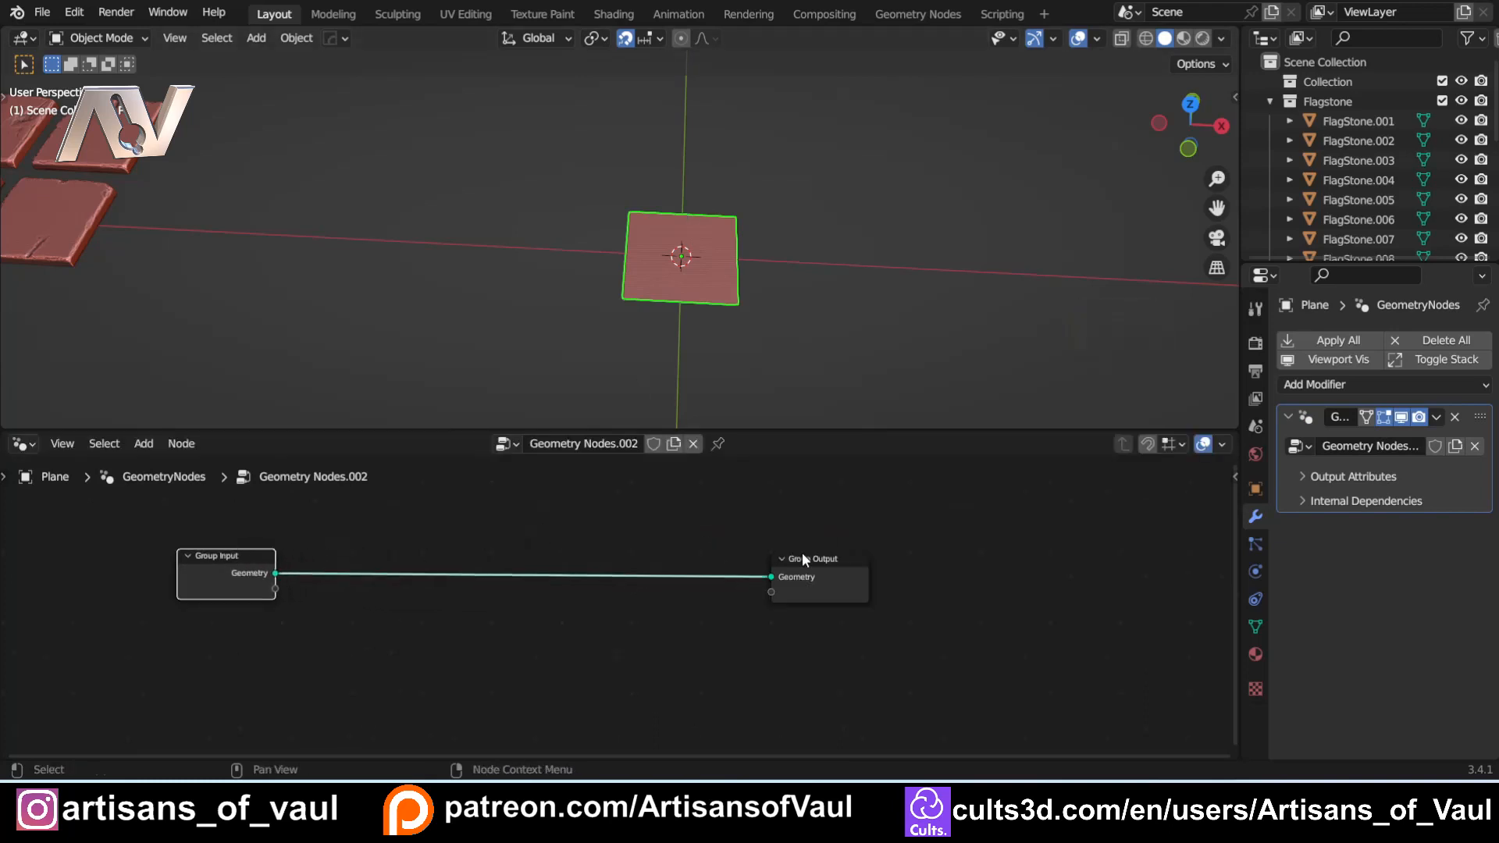
pyautogui.moveTo(803, 559); pyautogui.dragTo(944, 547)
# Step: Insert an Extrude Mesh node on the link between Group Input and Group Output
pyautogui.moveTo(629, 367); pyautogui.dragTo(654, 314, button='middle')
pyautogui.scroll(-1, 644, 334)
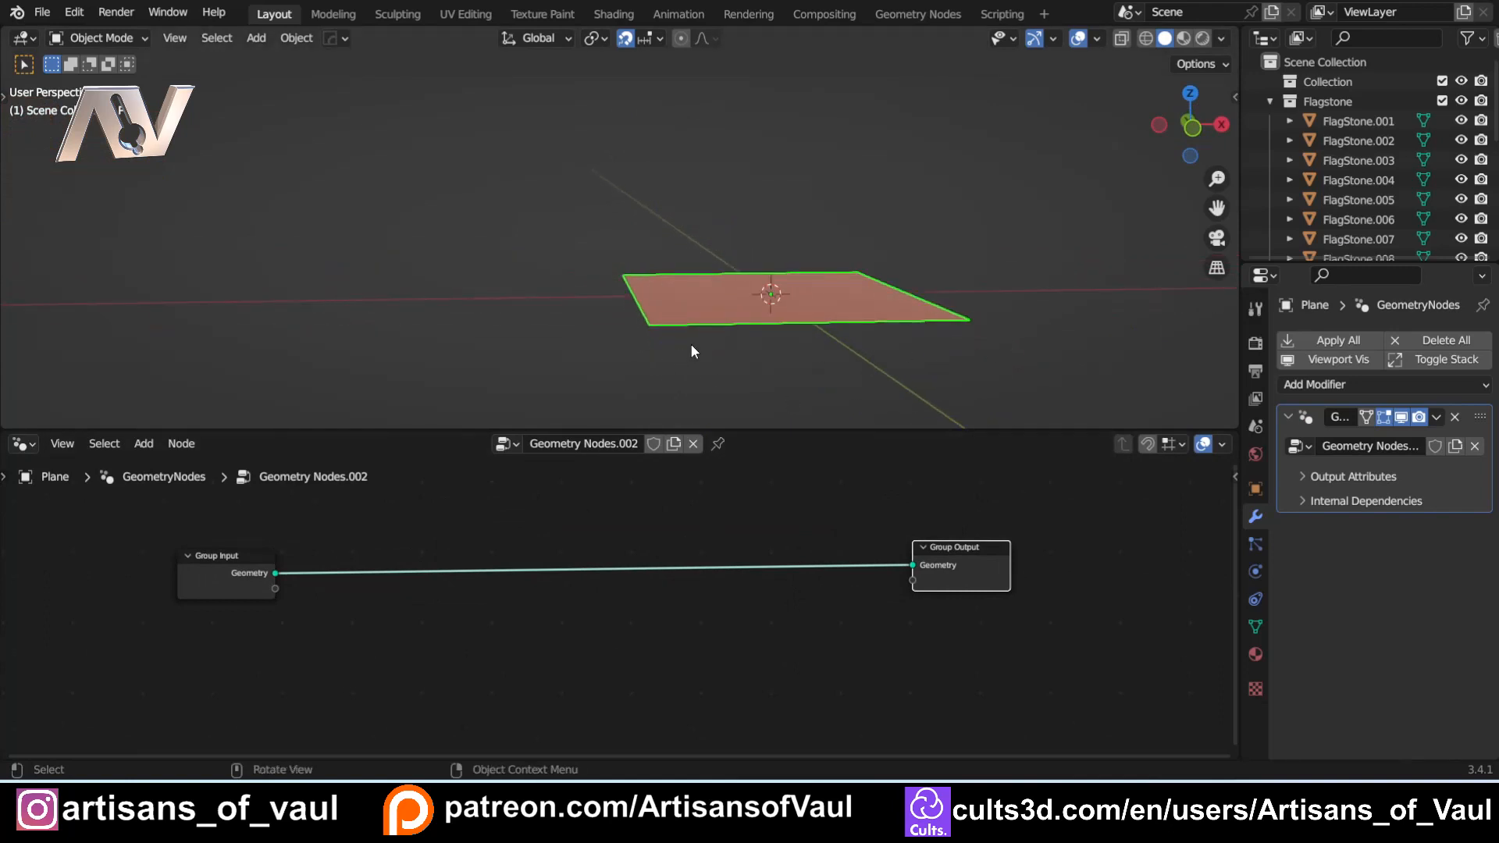
pyautogui.hotkey('shift', 'a')
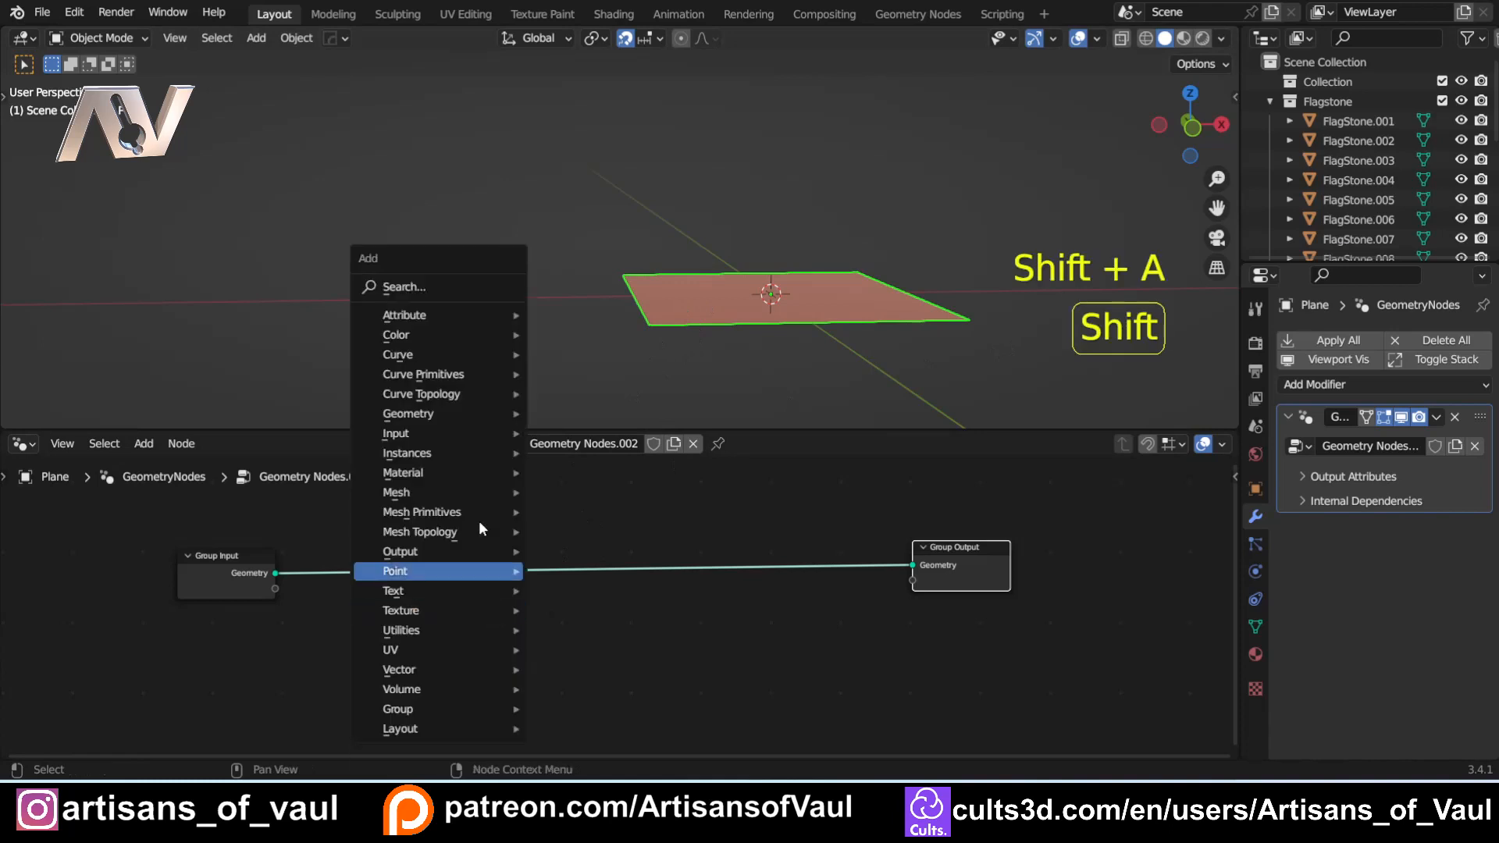
pyautogui.click(457, 282)
pyautogui.write('ext')
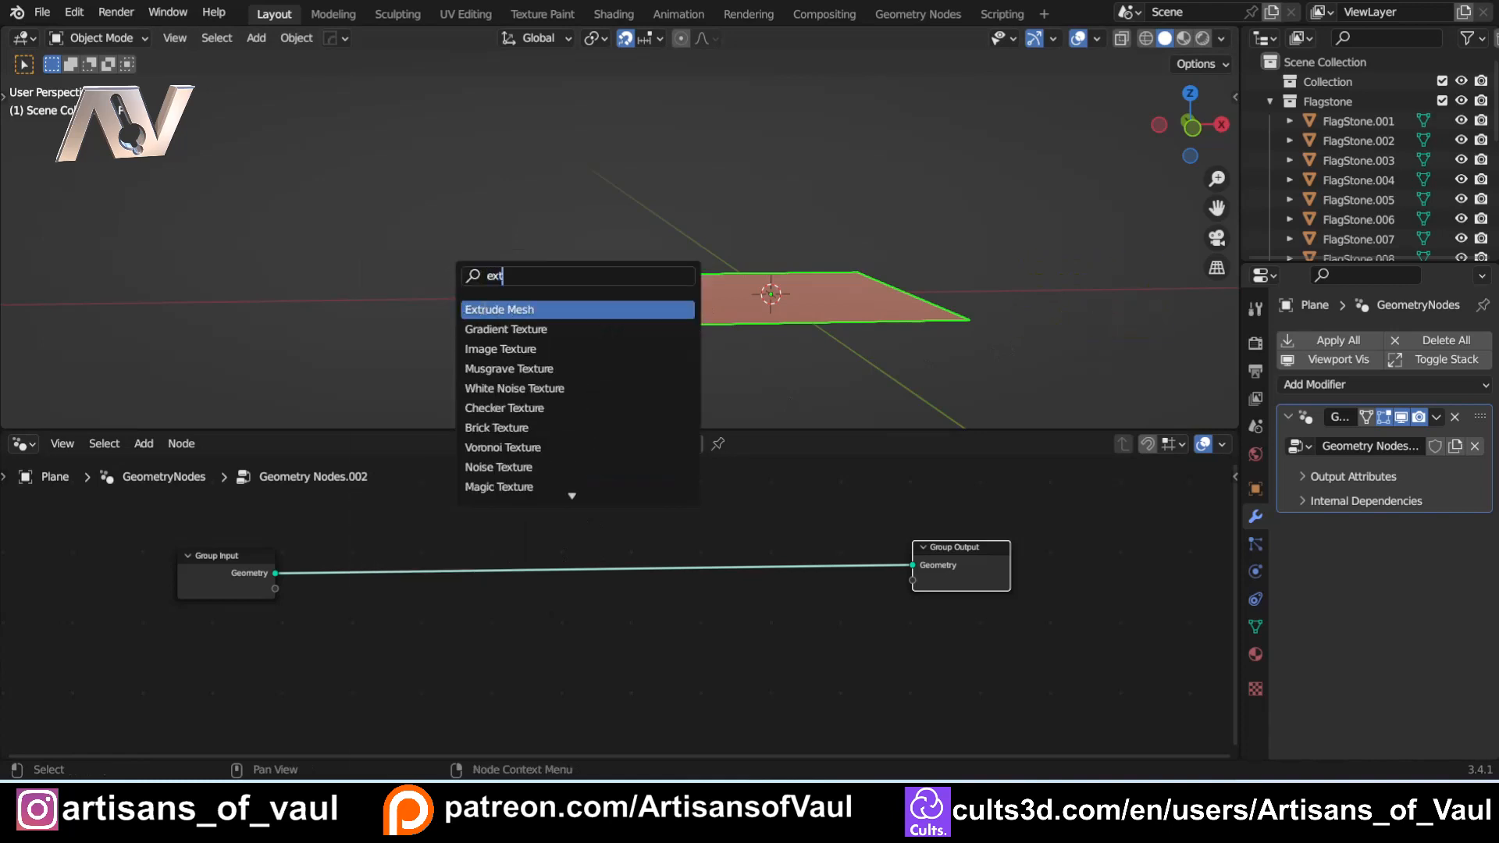
pyautogui.press('Return')
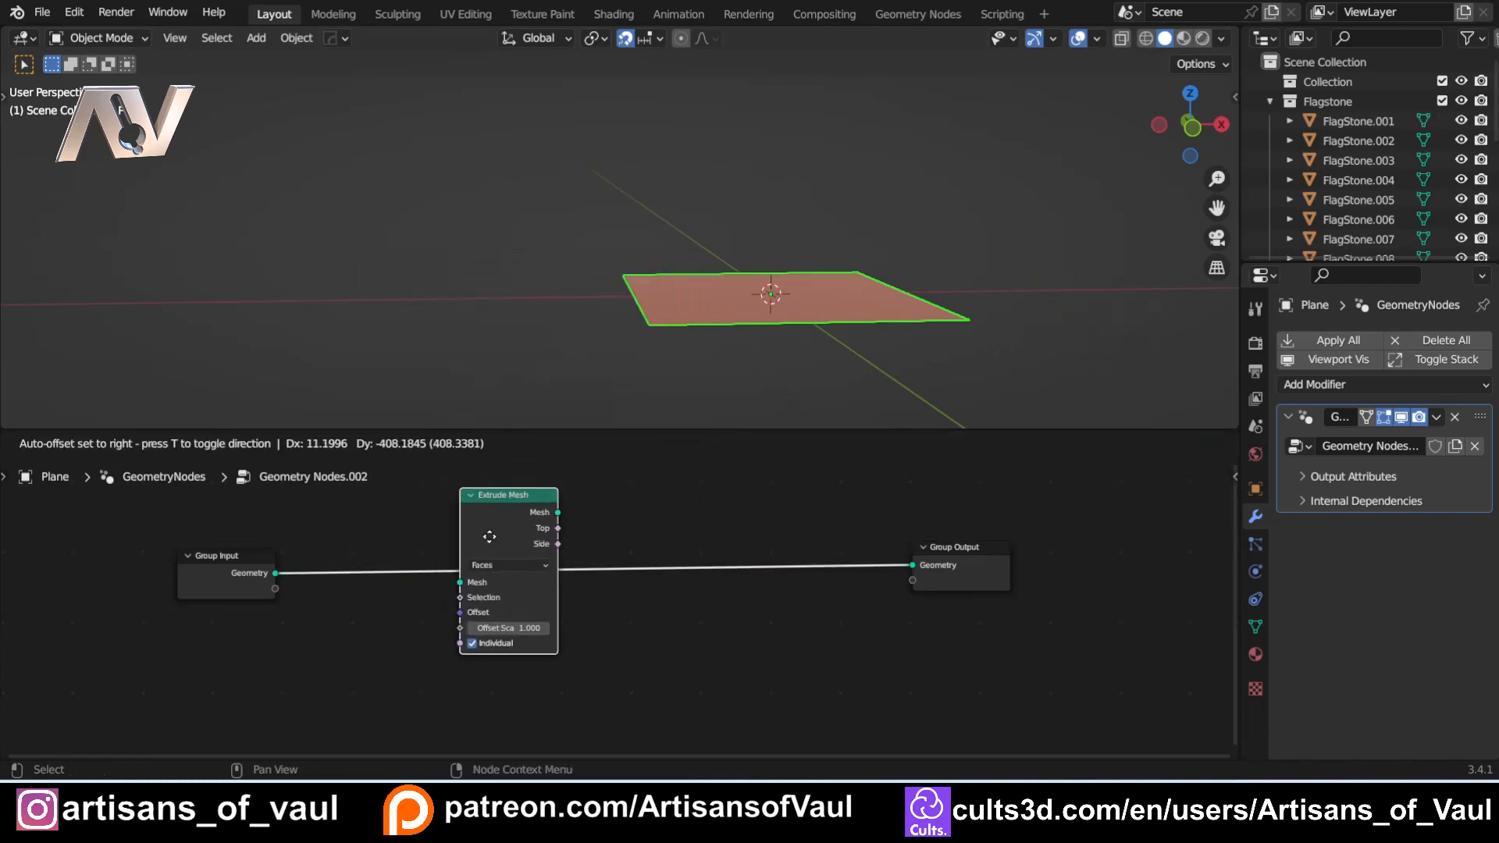
pyautogui.click(560, 481)
# Step: Set the Extrude Mesh node's offset scale to -2 so the plane extrudes downward
pyautogui.scroll(2, 698, 332)
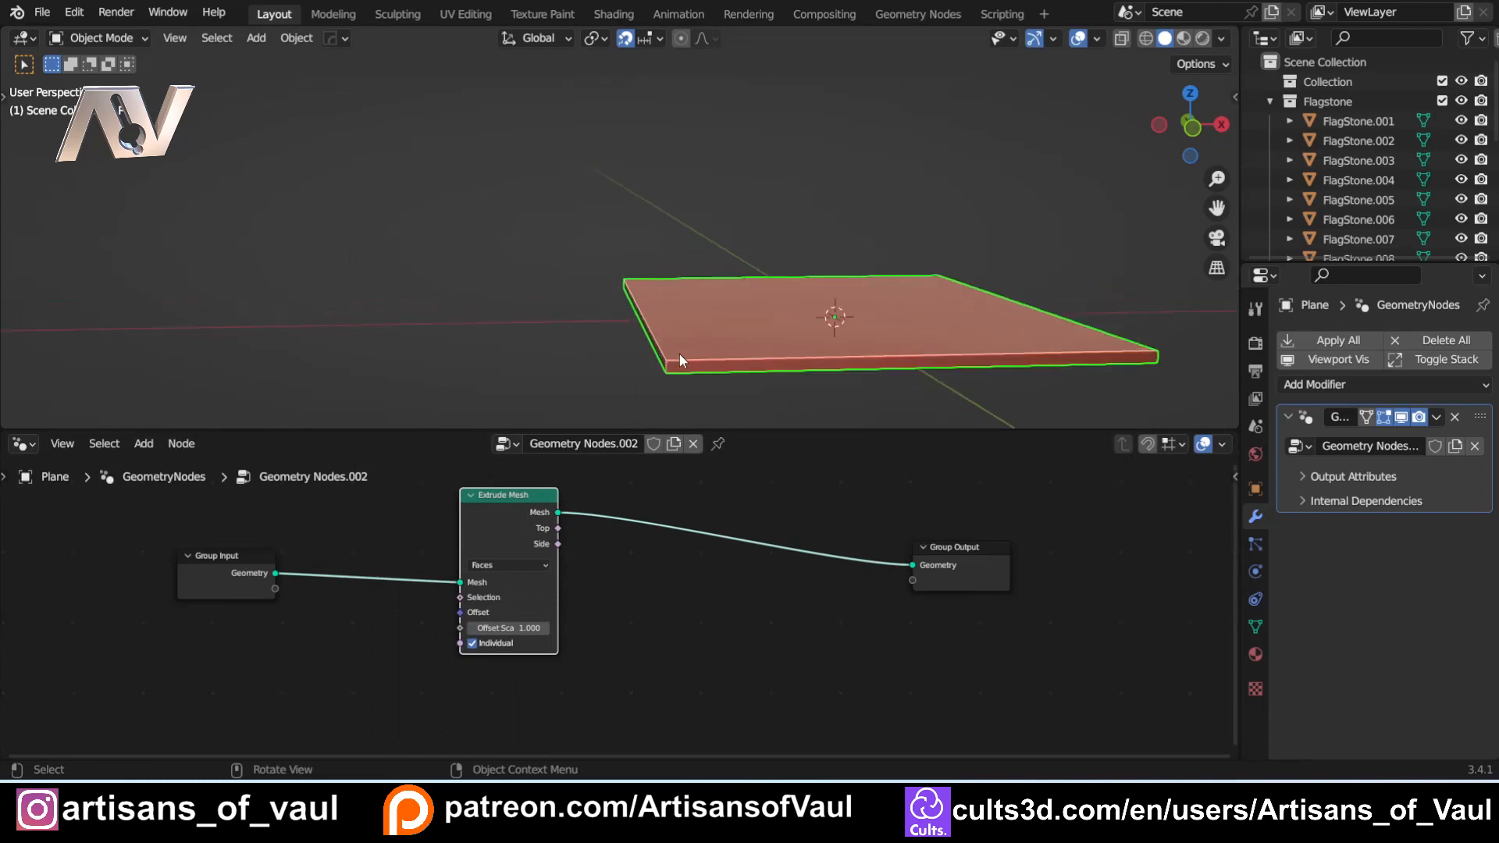
pyautogui.keyDown('shift'); pyautogui.moveTo(677, 359); pyautogui.dragTo(640, 352, button='middle'); pyautogui.keyUp('shift')
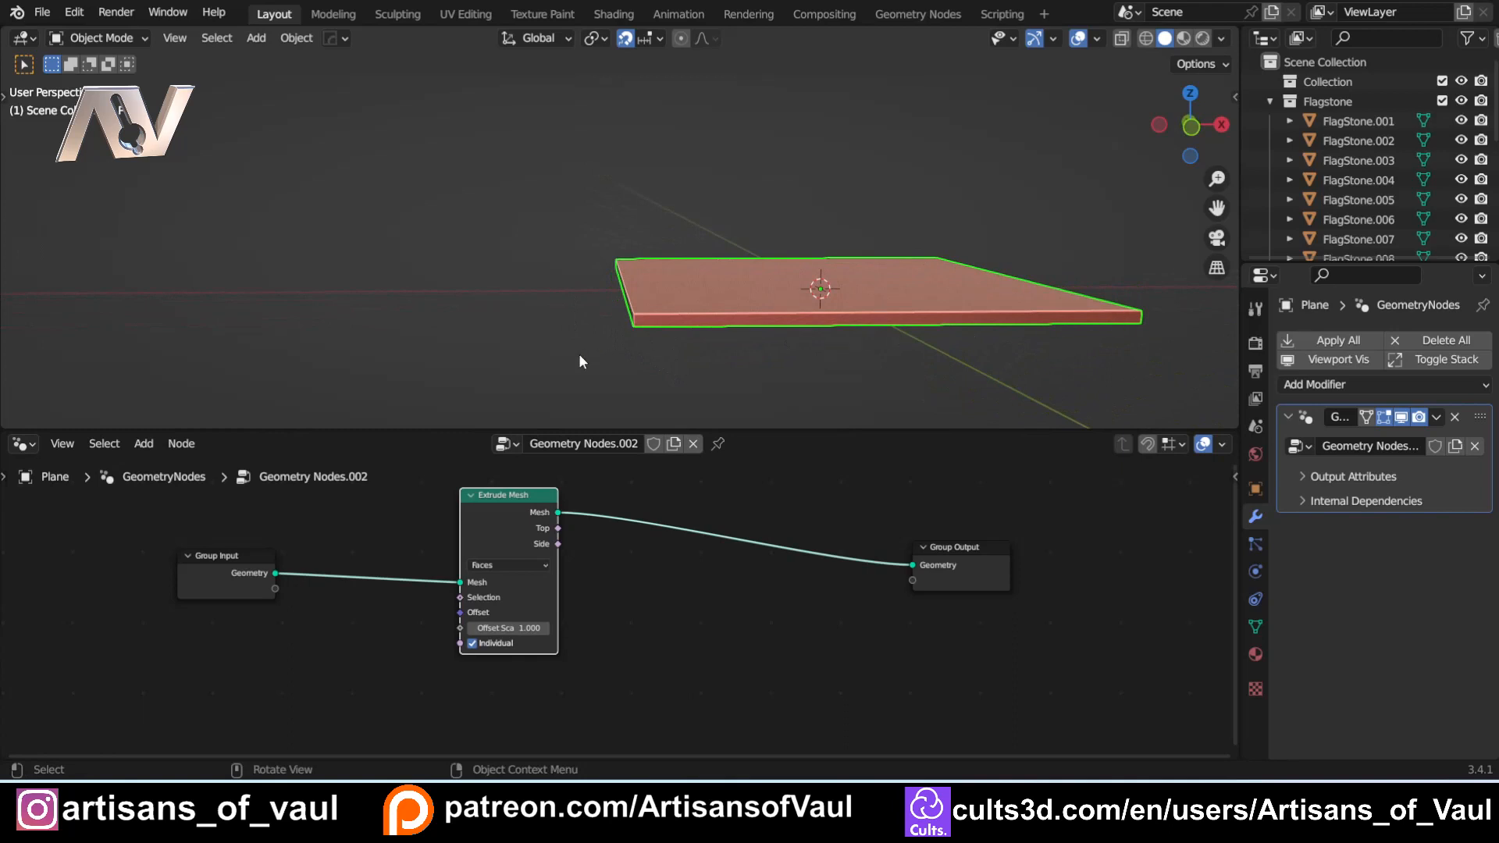
pyautogui.scroll(-4, 579, 353)
pyautogui.keyDown('shift'); pyautogui.moveTo(172, 289); pyautogui.dragTo(108, 314, button='middle'); pyautogui.keyUp('shift')
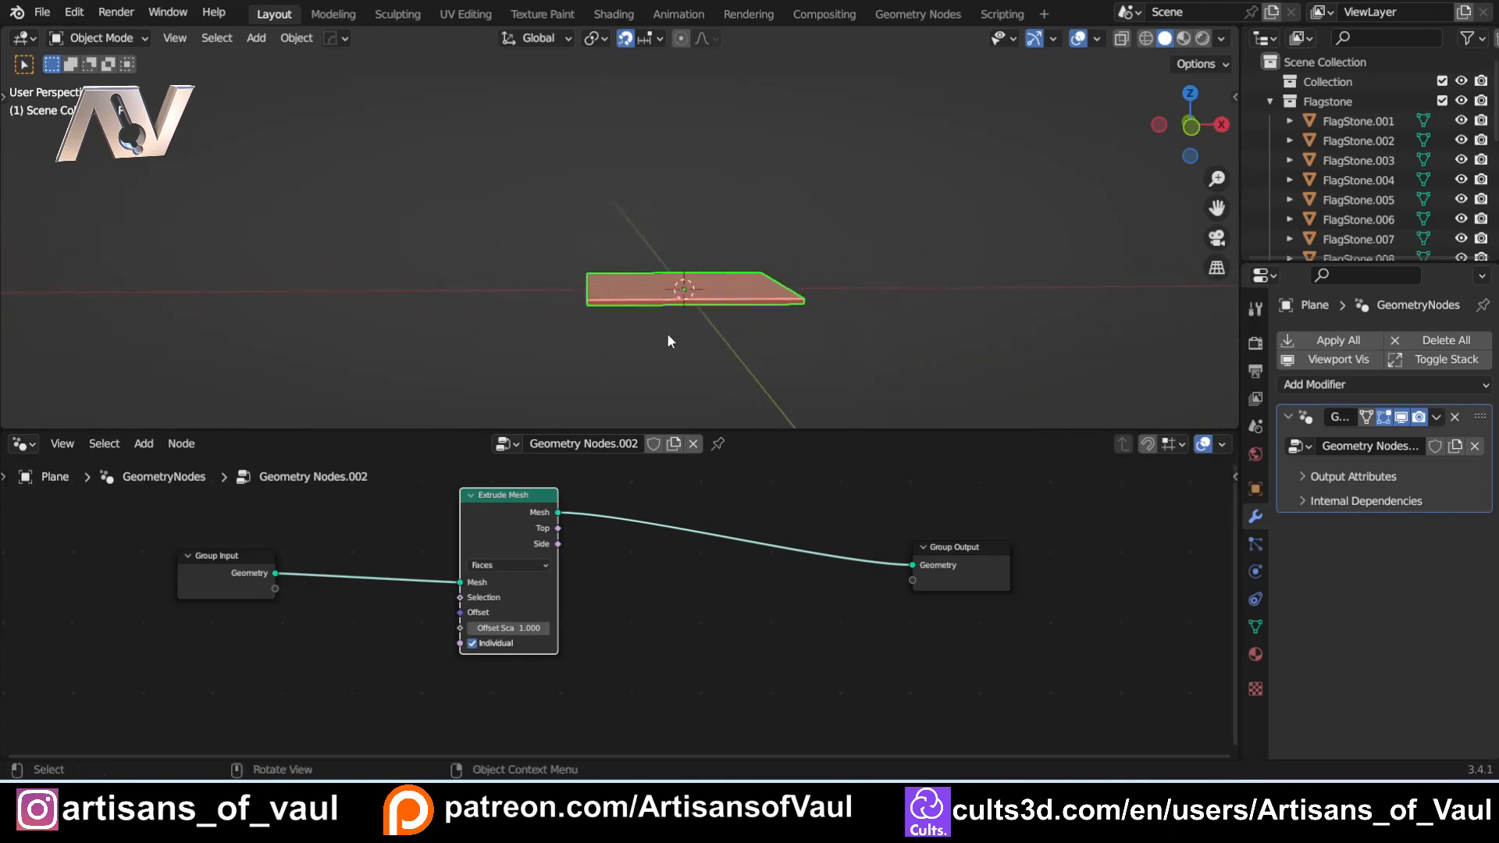
pyautogui.scroll(4, 668, 334)
pyautogui.keyDown('shift'); pyautogui.moveTo(681, 365); pyautogui.dragTo(660, 308, button='middle'); pyautogui.keyUp('shift')
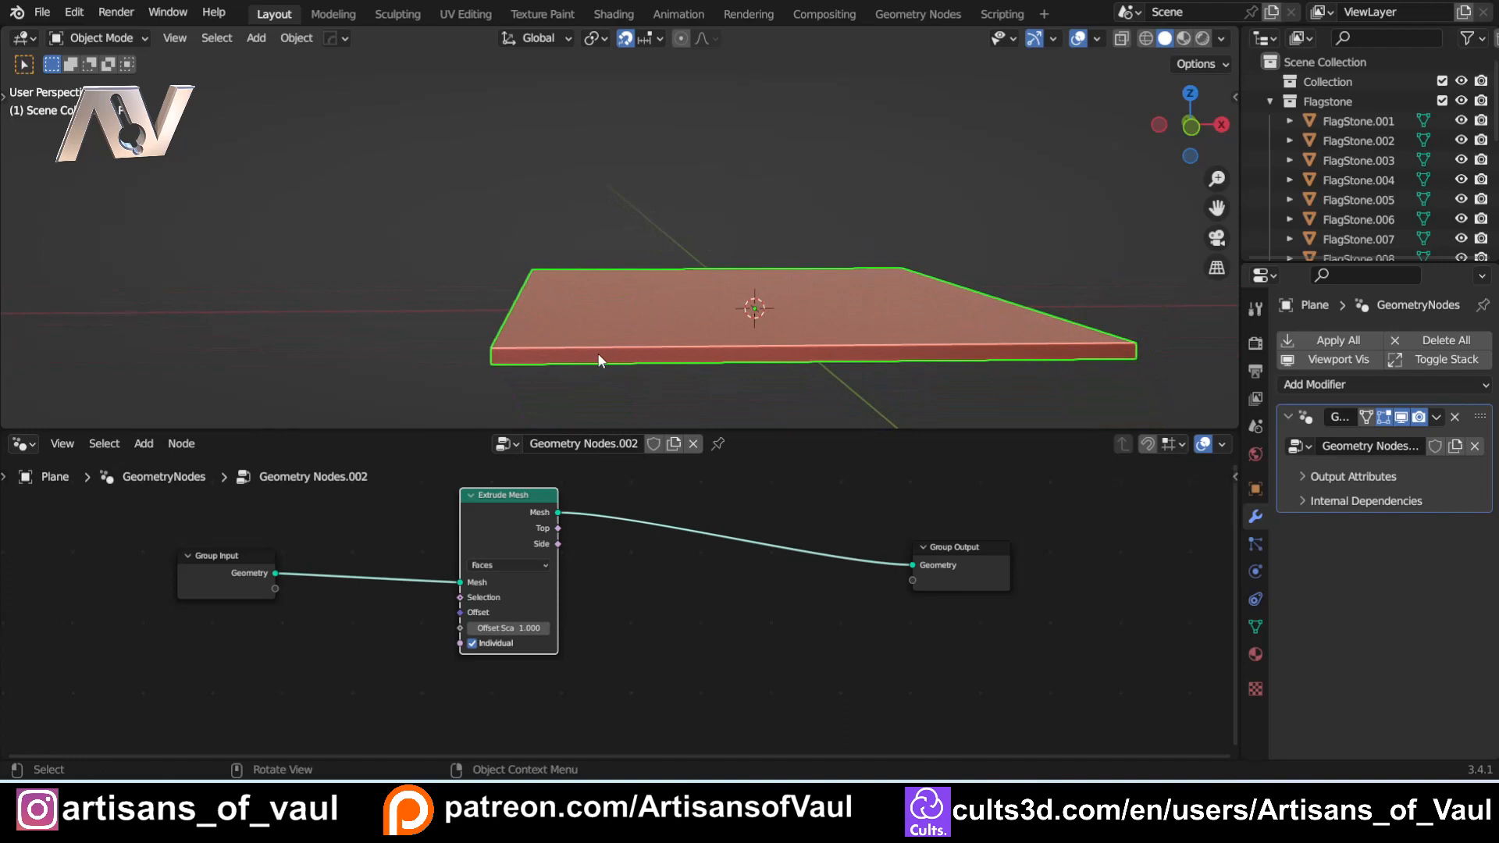
pyautogui.click(528, 628)
pyautogui.write('-2')
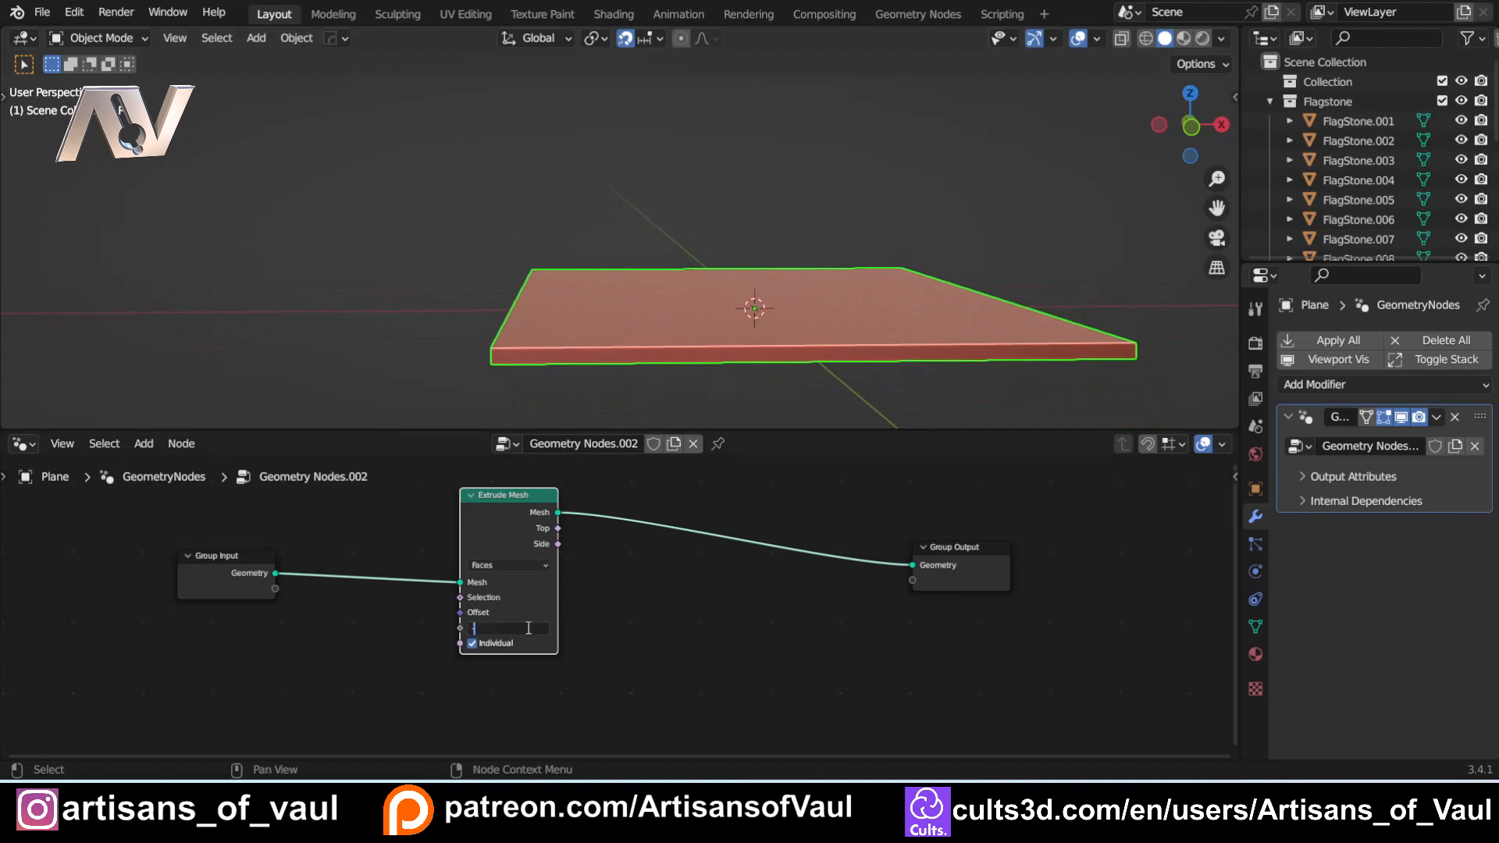
pyautogui.press('Return')
pyautogui.moveTo(699, 330); pyautogui.dragTo(689, 174, button='middle')
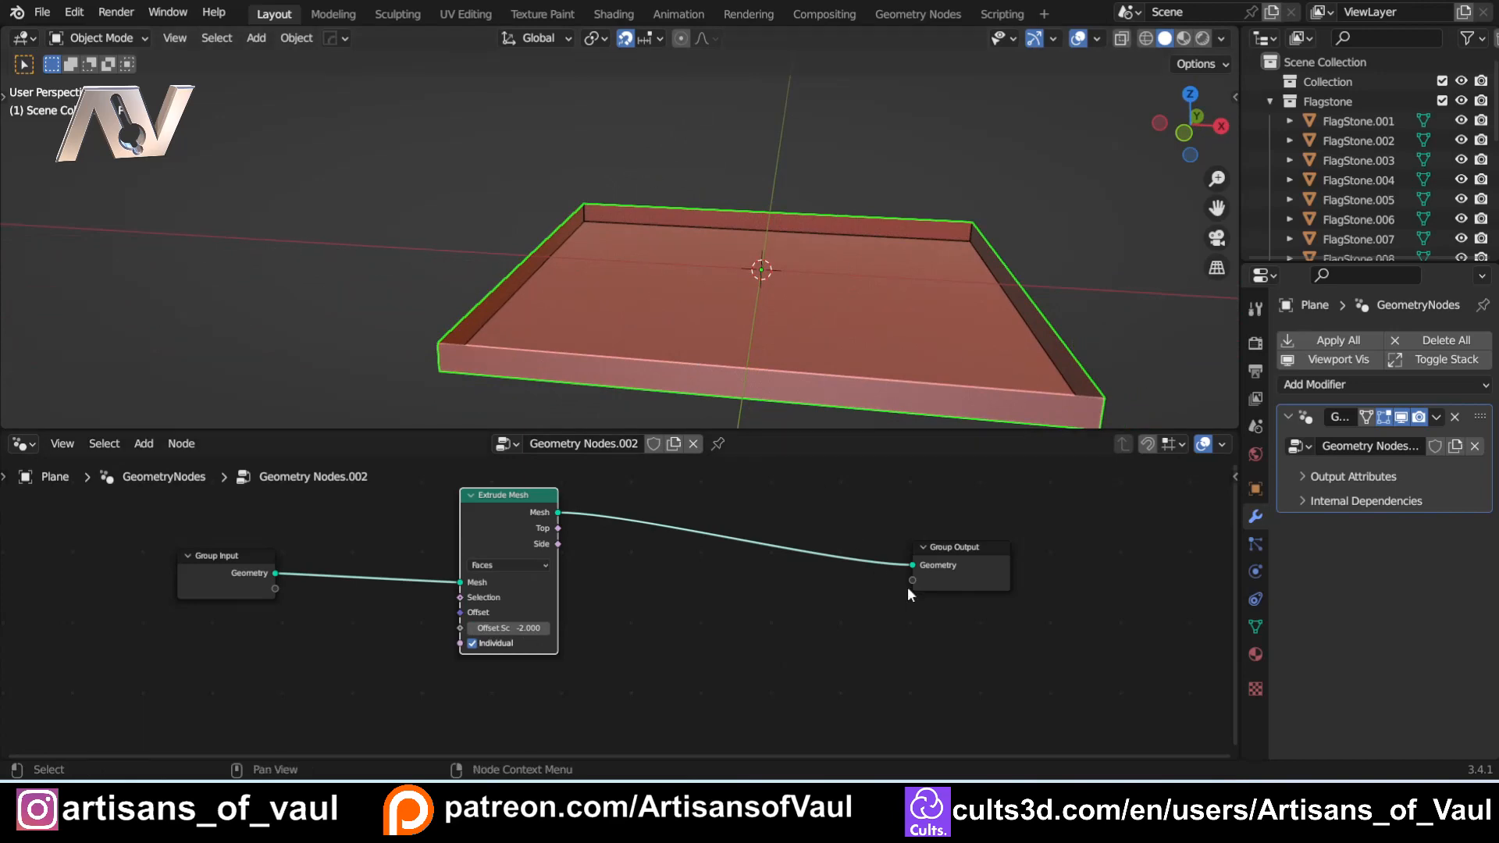
# Step: Insert a Join Geometry node between Extrude Mesh and Group Output, and link the Group Input geometry into it as well
pyautogui.click(968, 552)
pyautogui.moveTo(968, 551); pyautogui.dragTo(1132, 558)
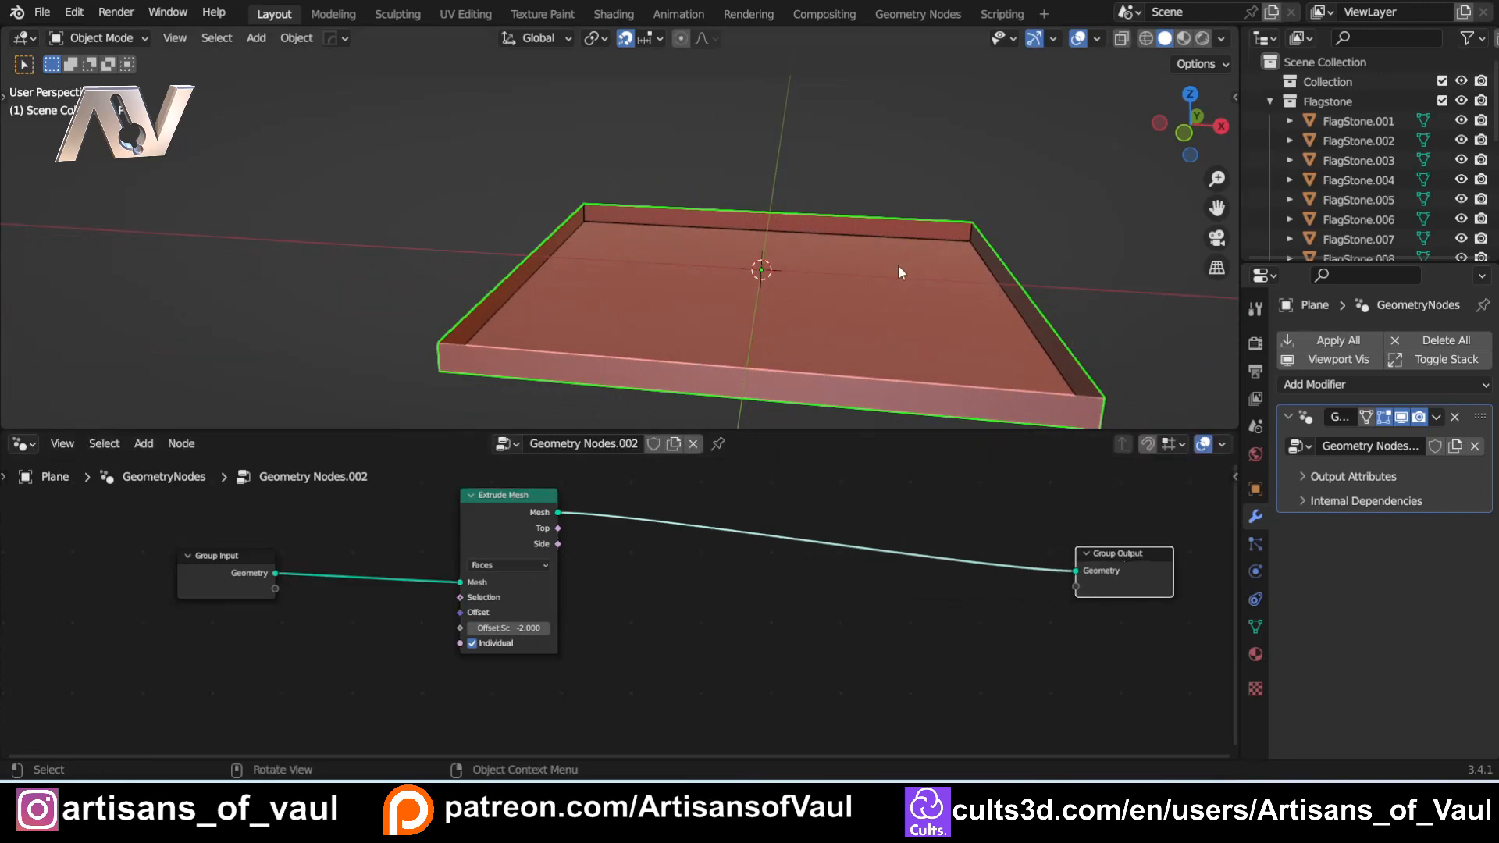
pyautogui.moveTo(539, 522); pyautogui.dragTo(506, 510)
pyautogui.hotkey('shift', 'a')
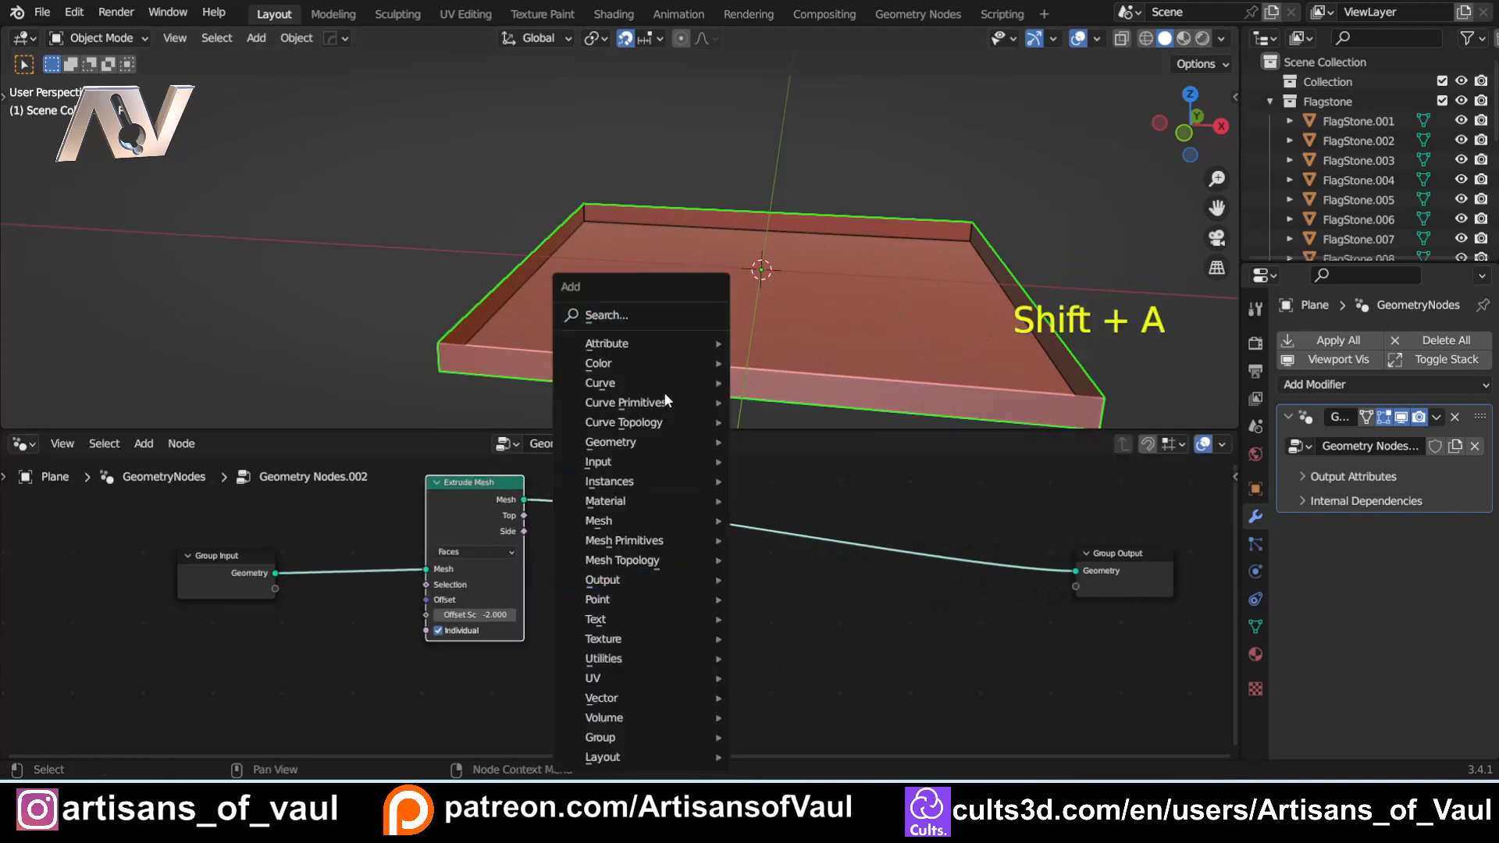
pyautogui.click(647, 316)
pyautogui.write('join')
pyautogui.press('Down')
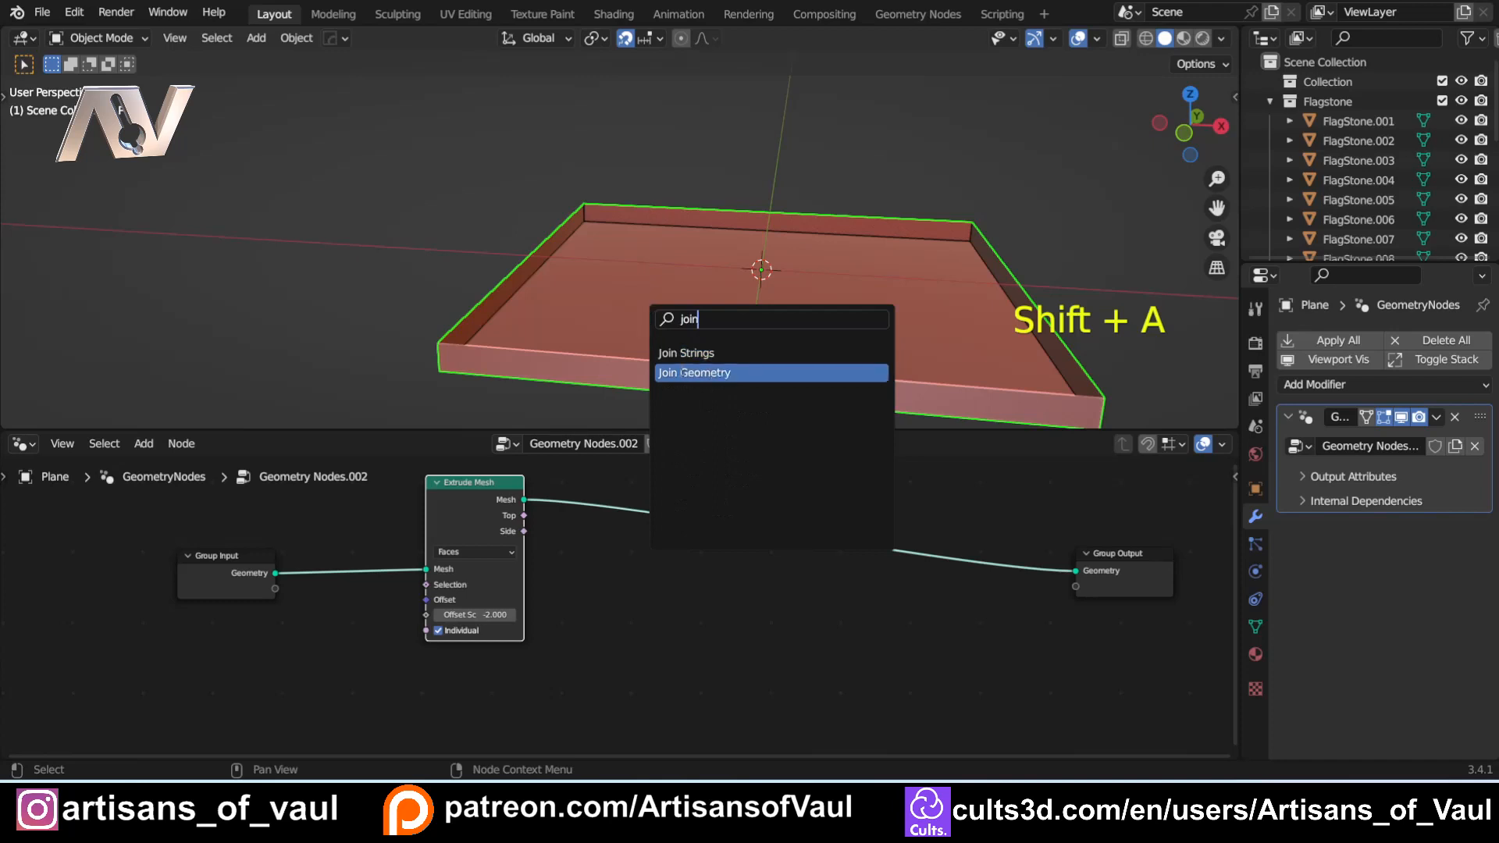
pyautogui.press('Return')
pyautogui.click(743, 560)
pyautogui.moveTo(273, 582); pyautogui.dragTo(701, 527)
pyautogui.moveTo(469, 359)
pyautogui.mouseDown(button='middle')
pyautogui.moveTo(578, 295)
pyautogui.moveTo(493, 356)
pyautogui.mouseUp(button='middle')
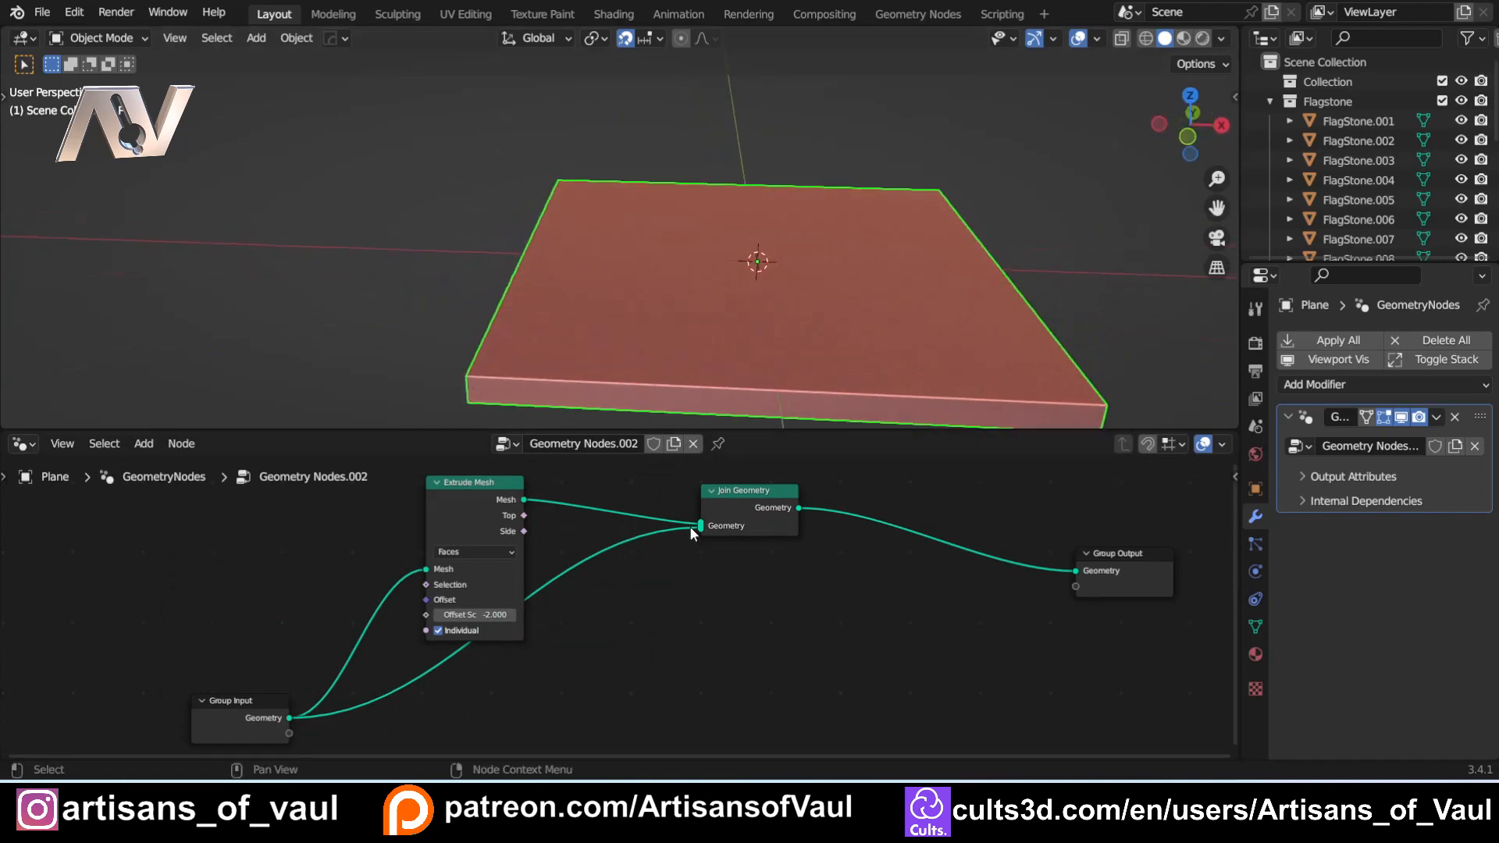
# Step: Preview the Extrude Mesh, Group Input and Join Geometry outputs in turn, ending with Join Geometry linked to Group Output
pyautogui.keyDown('alt'); pyautogui.keyDown('shift'); pyautogui.click(490, 528); pyautogui.keyUp('shift'); pyautogui.keyUp('alt')
pyautogui.moveTo(489, 351); pyautogui.dragTo(582, 468, button='middle')
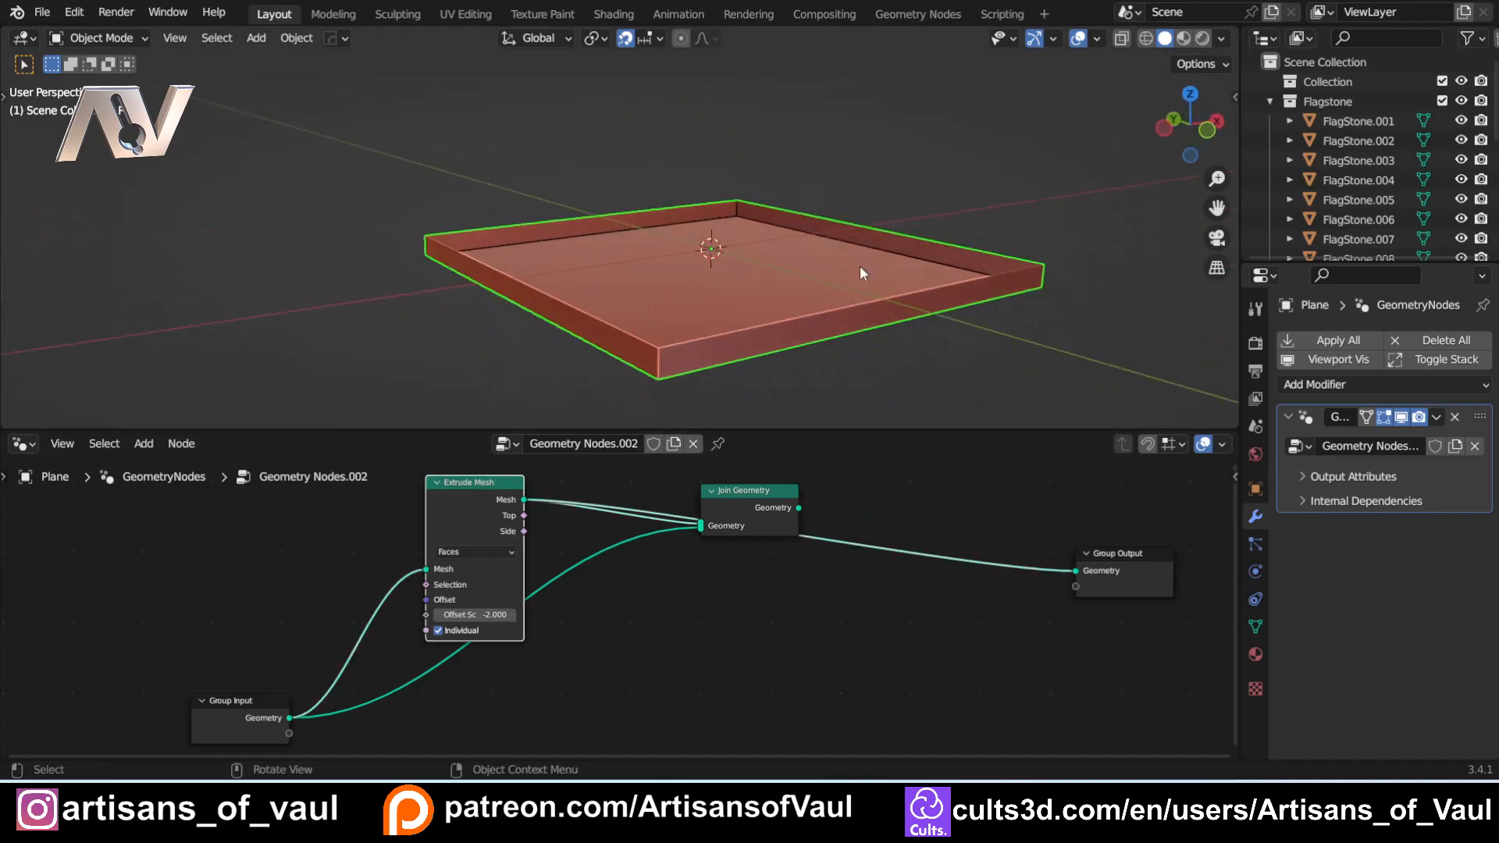
pyautogui.keyDown('alt'); pyautogui.keyDown('shift'); pyautogui.click(241, 706); pyautogui.keyUp('shift'); pyautogui.keyUp('alt')
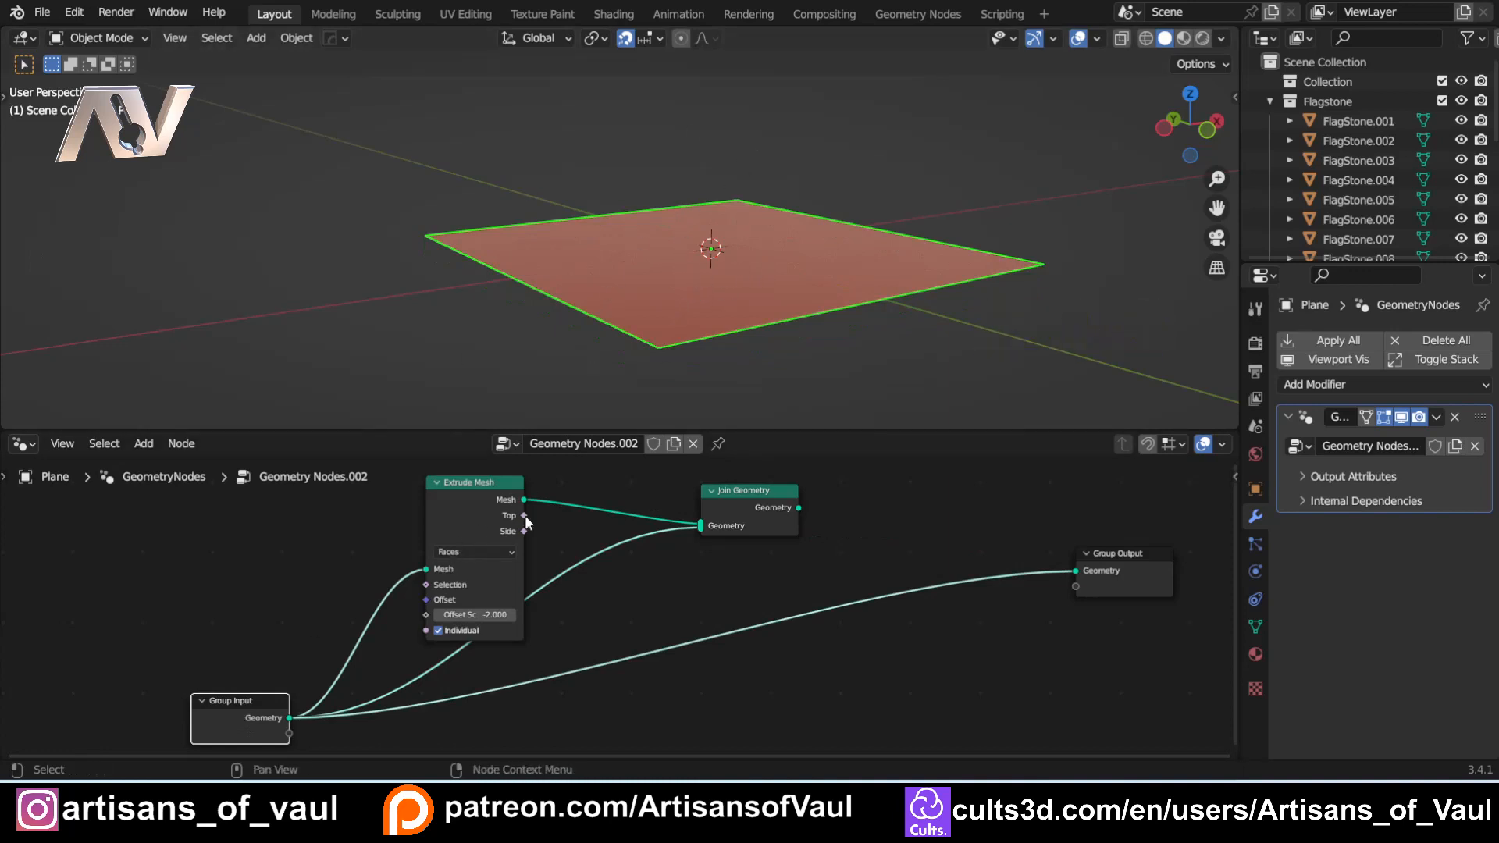
pyautogui.keyDown('alt'); pyautogui.keyDown('shift'); pyautogui.click(727, 489); pyautogui.keyUp('shift'); pyautogui.keyUp('alt')
pyautogui.moveTo(674, 320); pyautogui.dragTo(589, 328, button='middle')
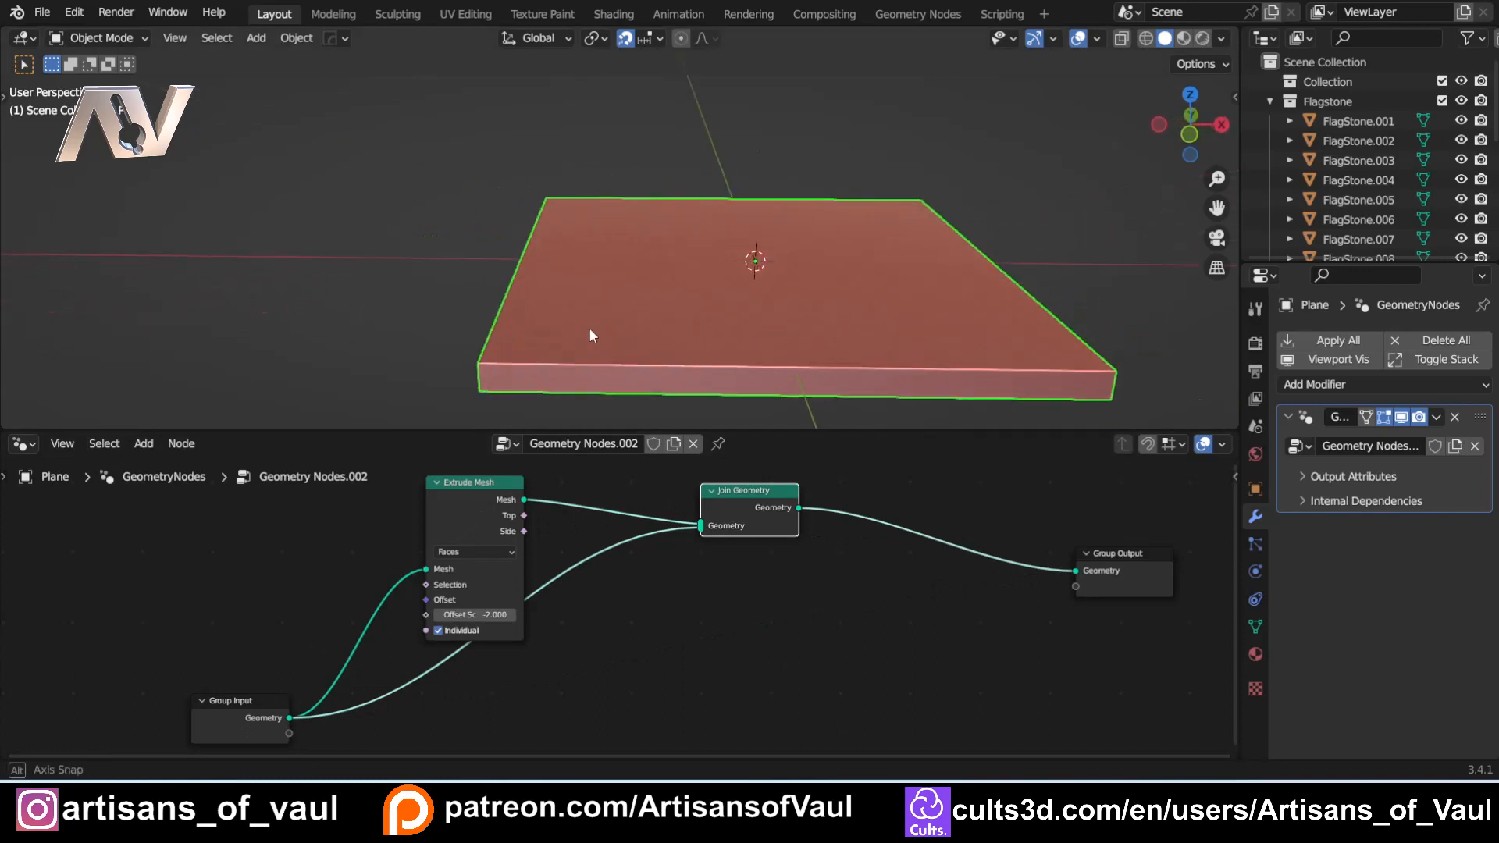
# Step: Show the Face Orientation overlay and examine the normals on the slab's top and sides
pyautogui.click(1098, 39)
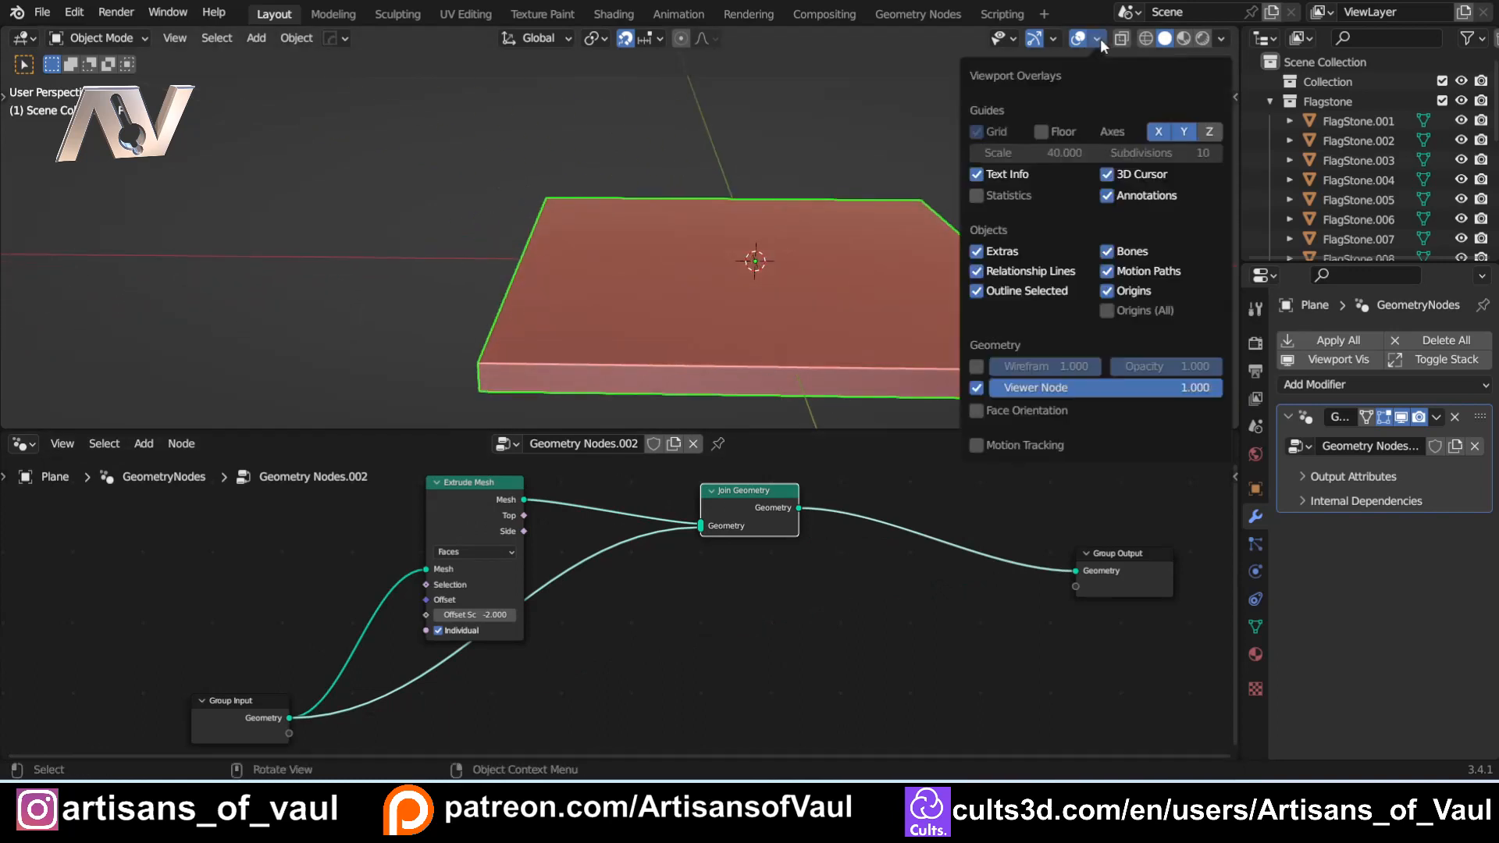
pyautogui.click(978, 410)
pyautogui.moveTo(602, 367); pyautogui.dragTo(695, 300, button='middle')
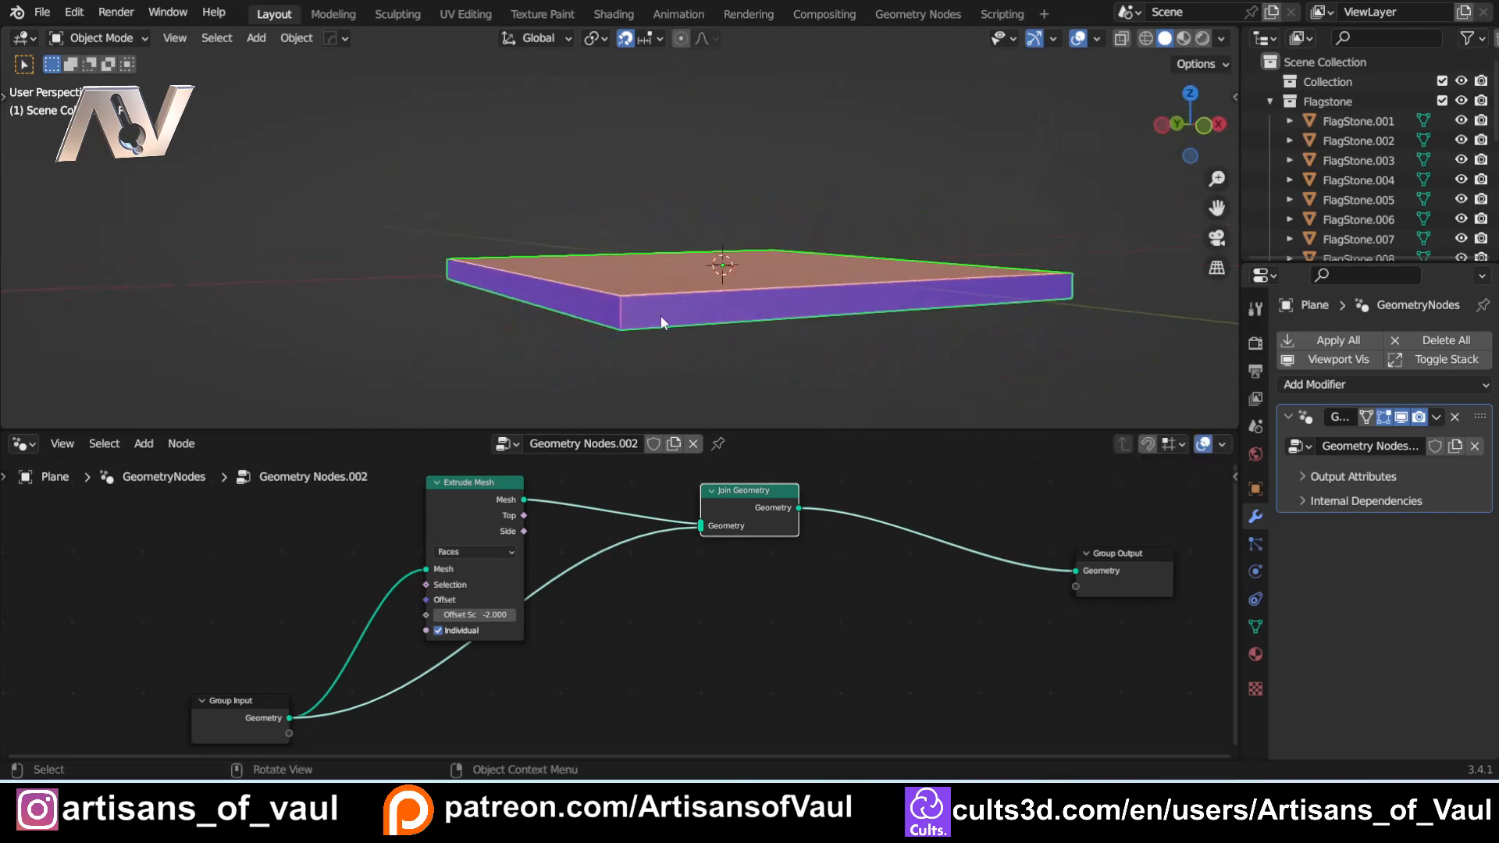
# Step: Insert a Flip Faces node between Extrude Mesh and Join Geometry, and turn off the Face Orientation overlay
pyautogui.moveTo(754, 491); pyautogui.dragTo(879, 520)
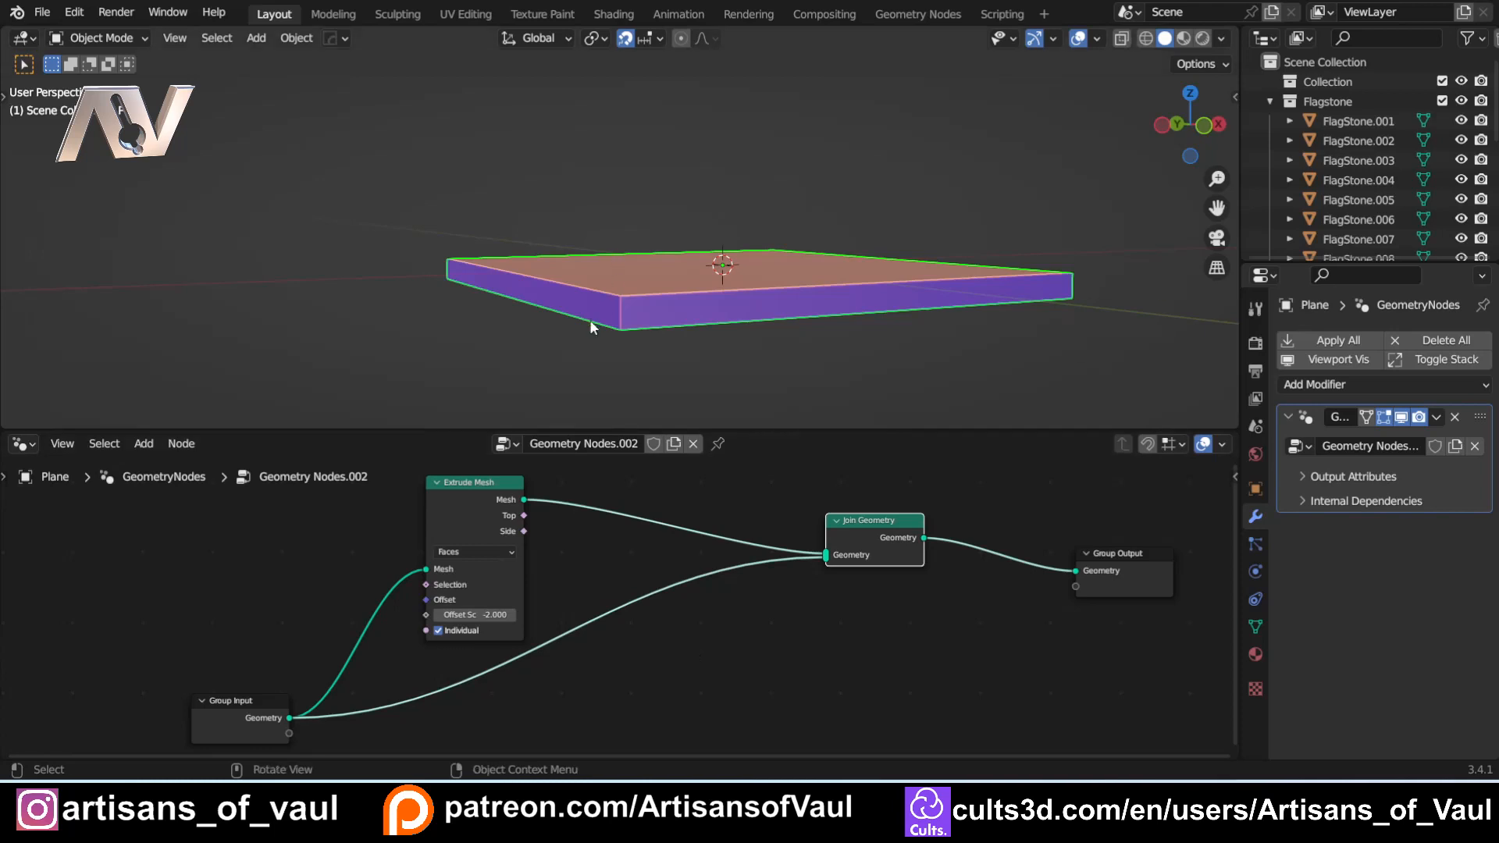
pyautogui.hotkey('shift', 'a')
pyautogui.click(646, 312)
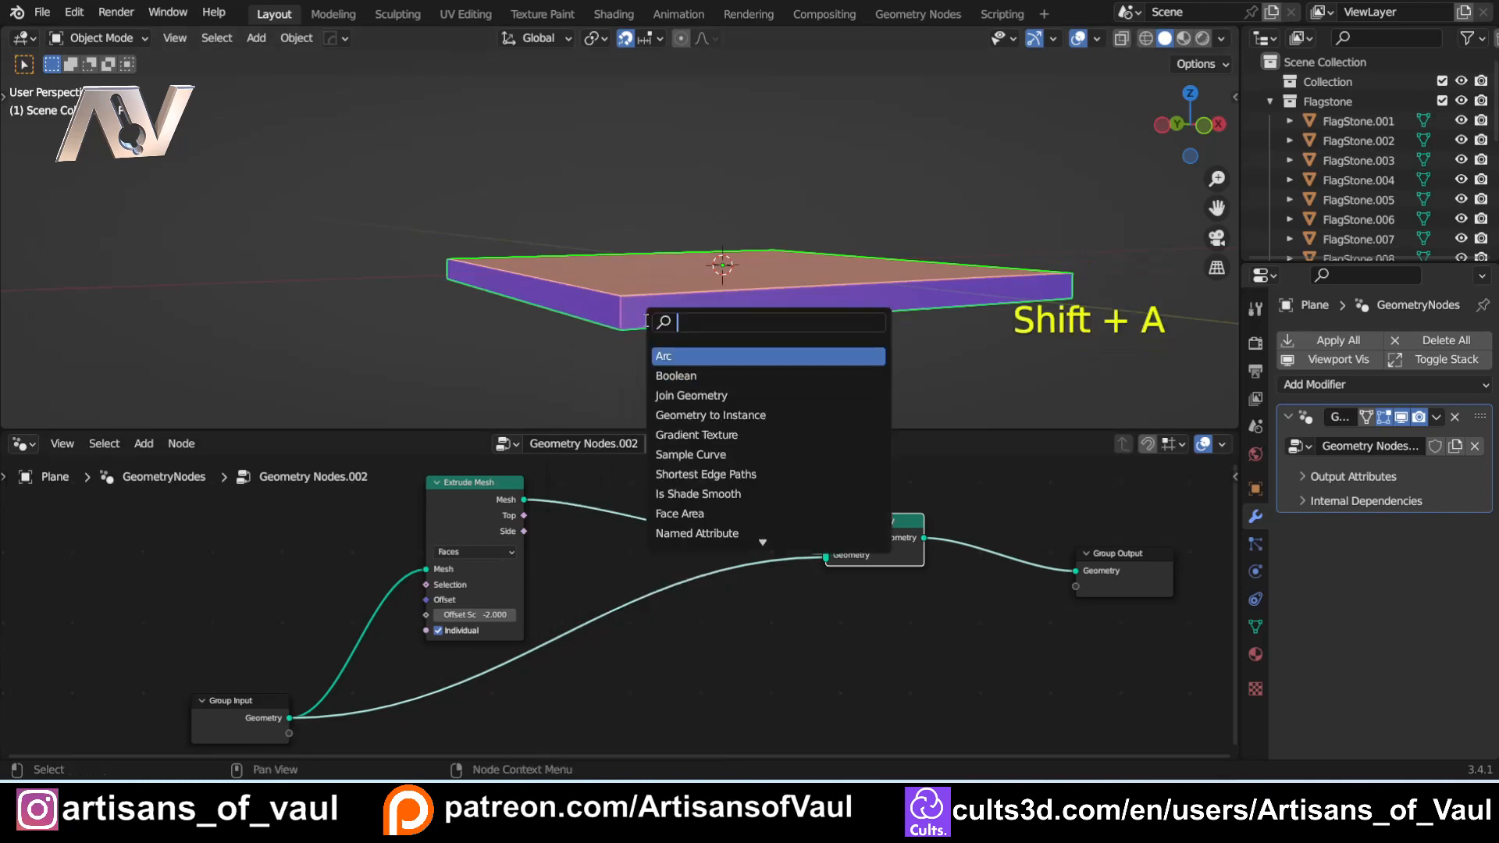
pyautogui.write('fl')
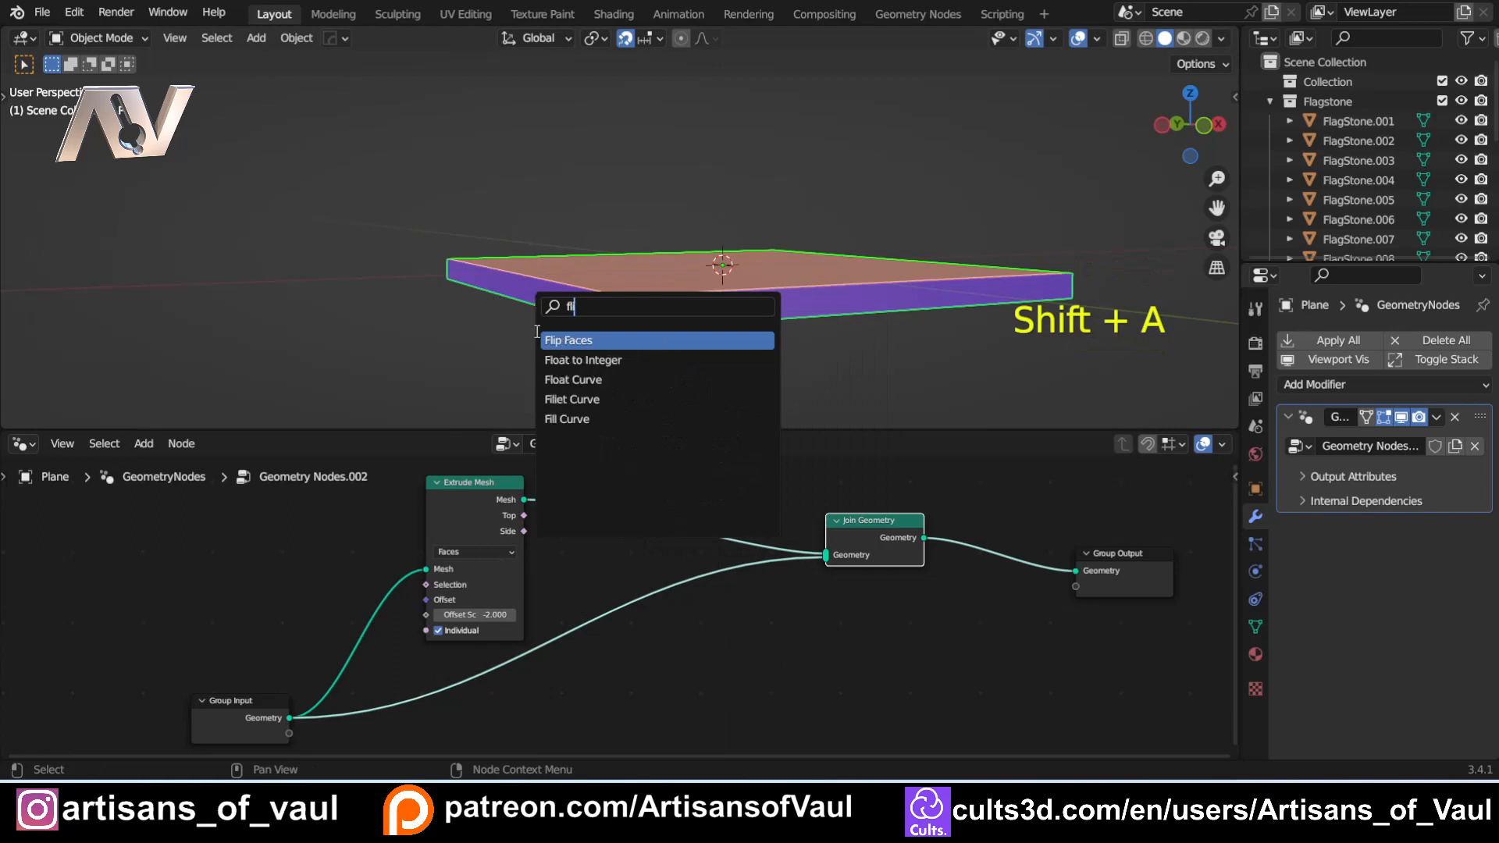
pyautogui.press('Return')
pyautogui.click(640, 476)
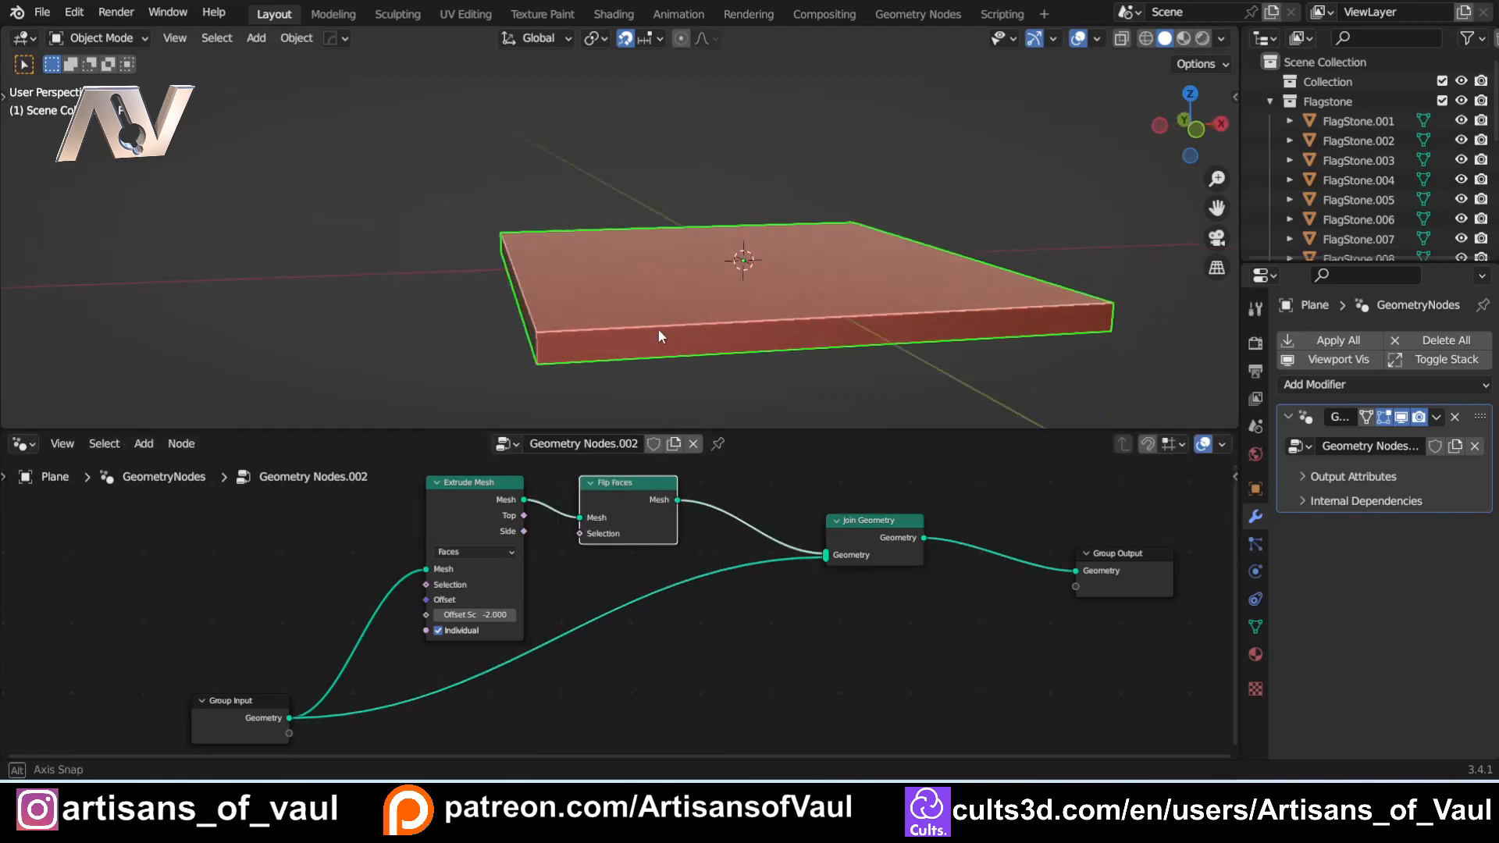
pyautogui.moveTo(659, 336); pyautogui.dragTo(640, 344, button='middle')
pyautogui.click(1098, 38)
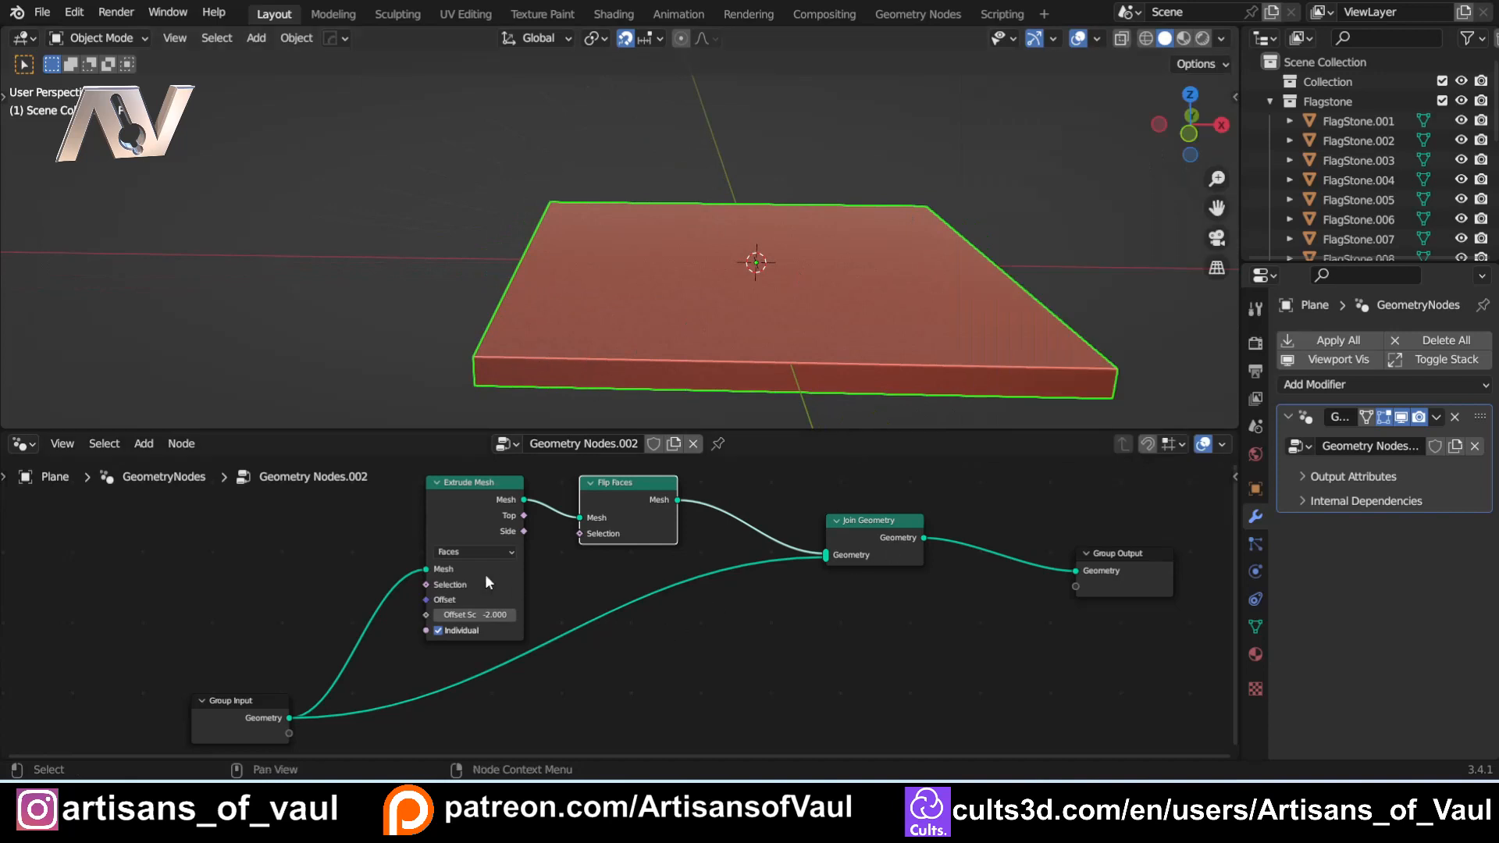
# Step: Try a deeper Extrude Mesh offset, set the offset scale back to -2, and move Join Geometry closer to Flip Faces
pyautogui.moveTo(489, 368); pyautogui.dragTo(569, 336, button='middle')
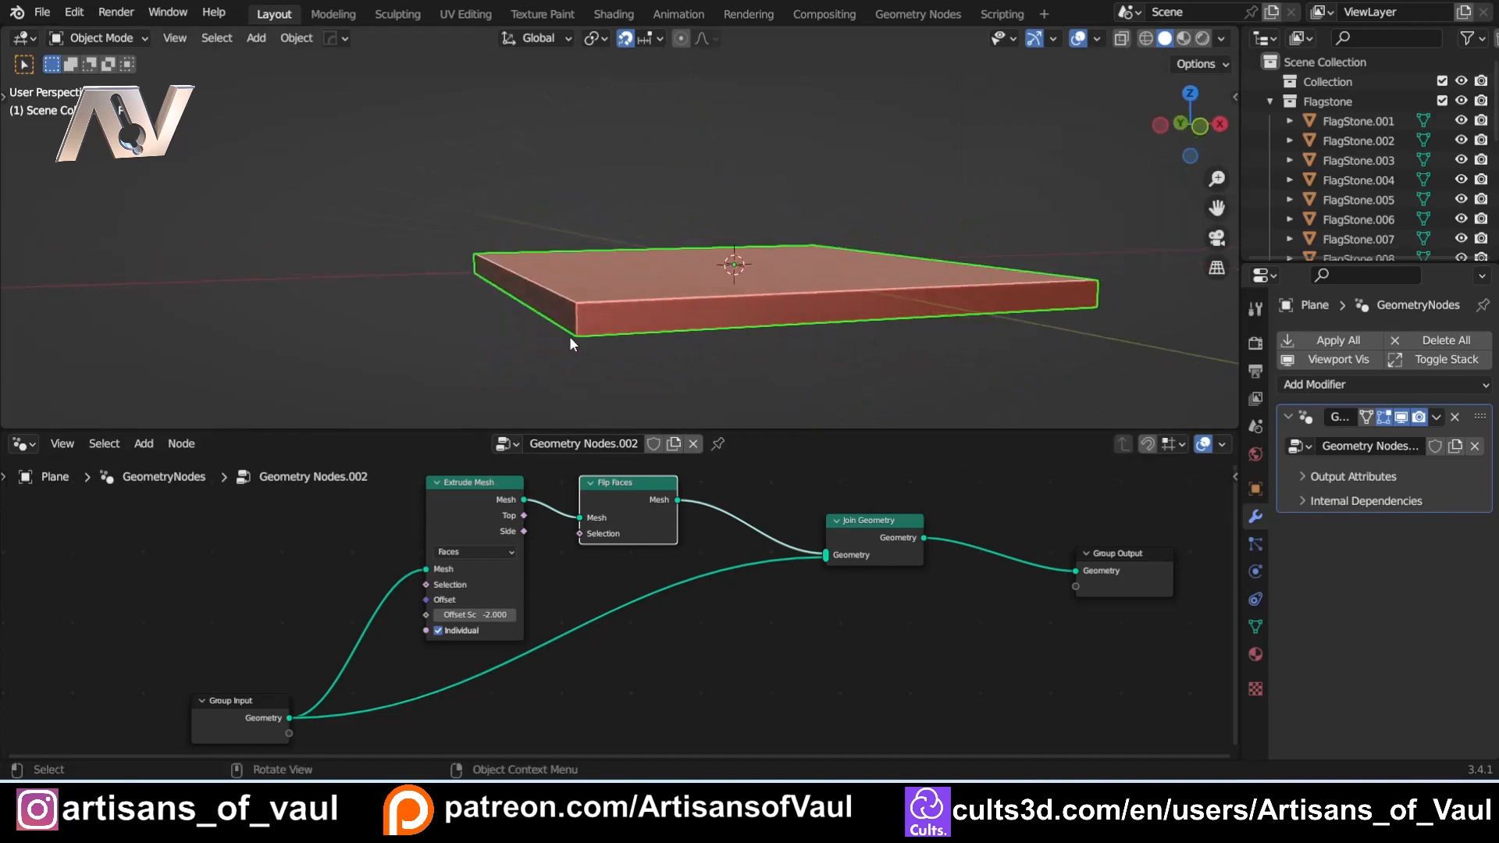
pyautogui.moveTo(491, 615)
pyautogui.mouseDown()
pyautogui.moveTo(504, 616)
pyautogui.moveTo(490, 615)
pyautogui.mouseUp()
pyautogui.click(478, 618)
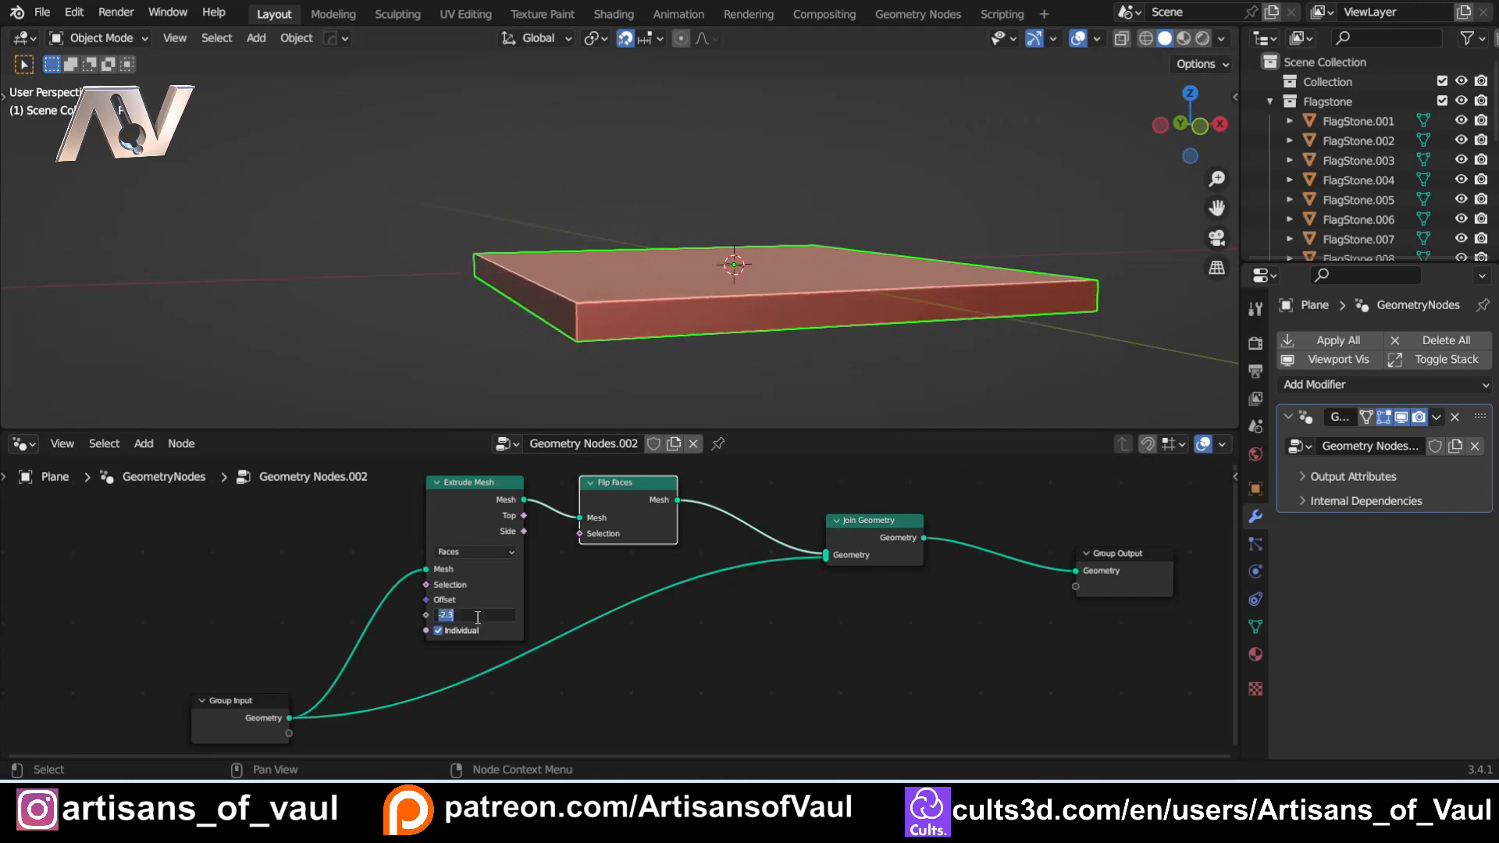
pyautogui.write('-2')
pyautogui.press('Return')
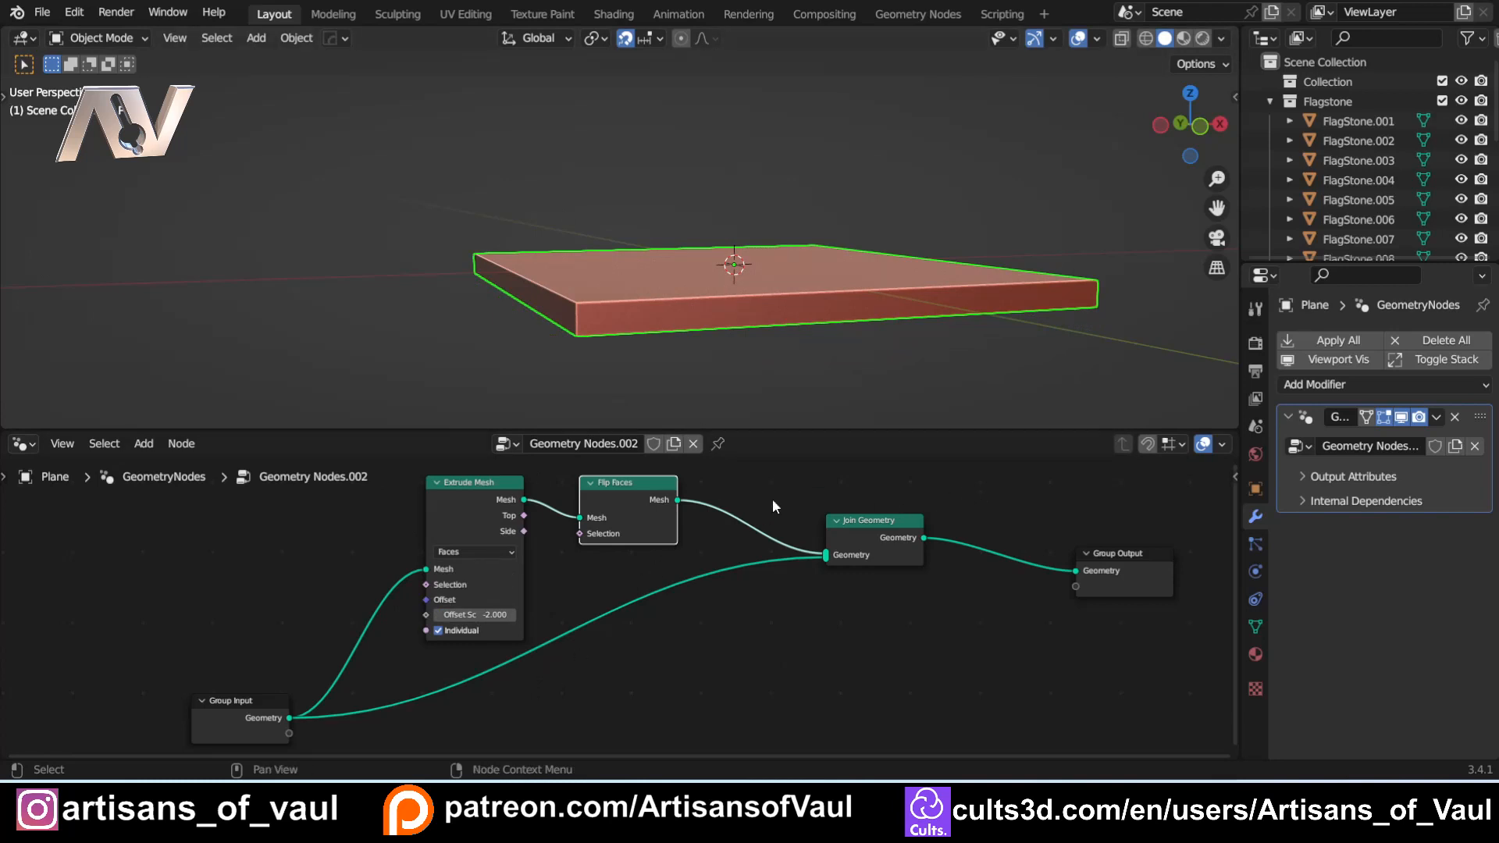
pyautogui.moveTo(840, 531); pyautogui.dragTo(762, 537)
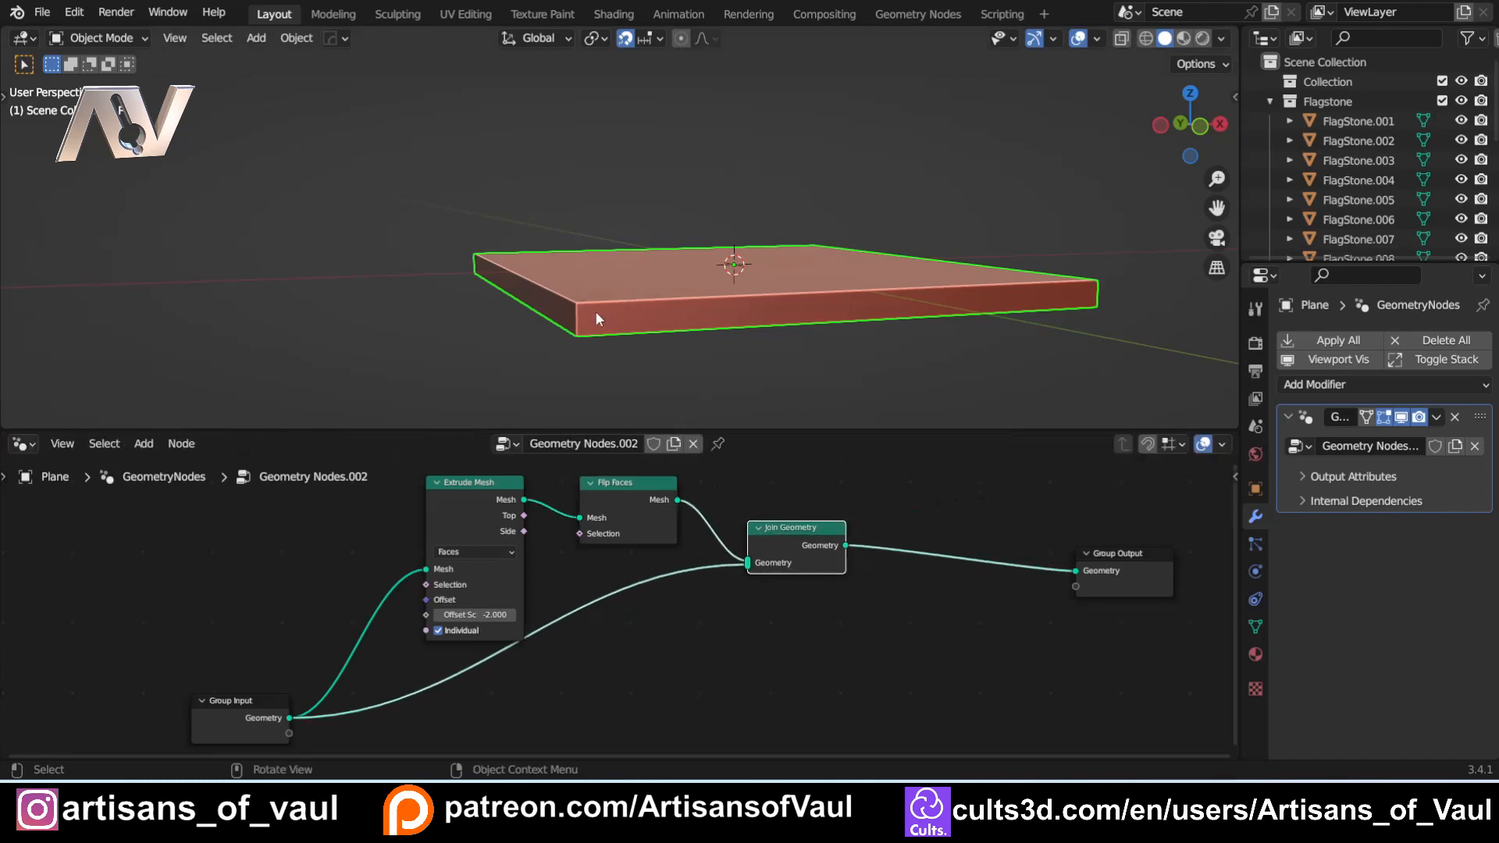
# Step: In Edit Mode, extrude the plane's +X edge by one tile and the new tile's -Y edge by -40 in Y, forming an L
pyautogui.moveTo(595, 311); pyautogui.dragTo(942, 304, button='middle')
pyautogui.scroll(-5, 687, 257)
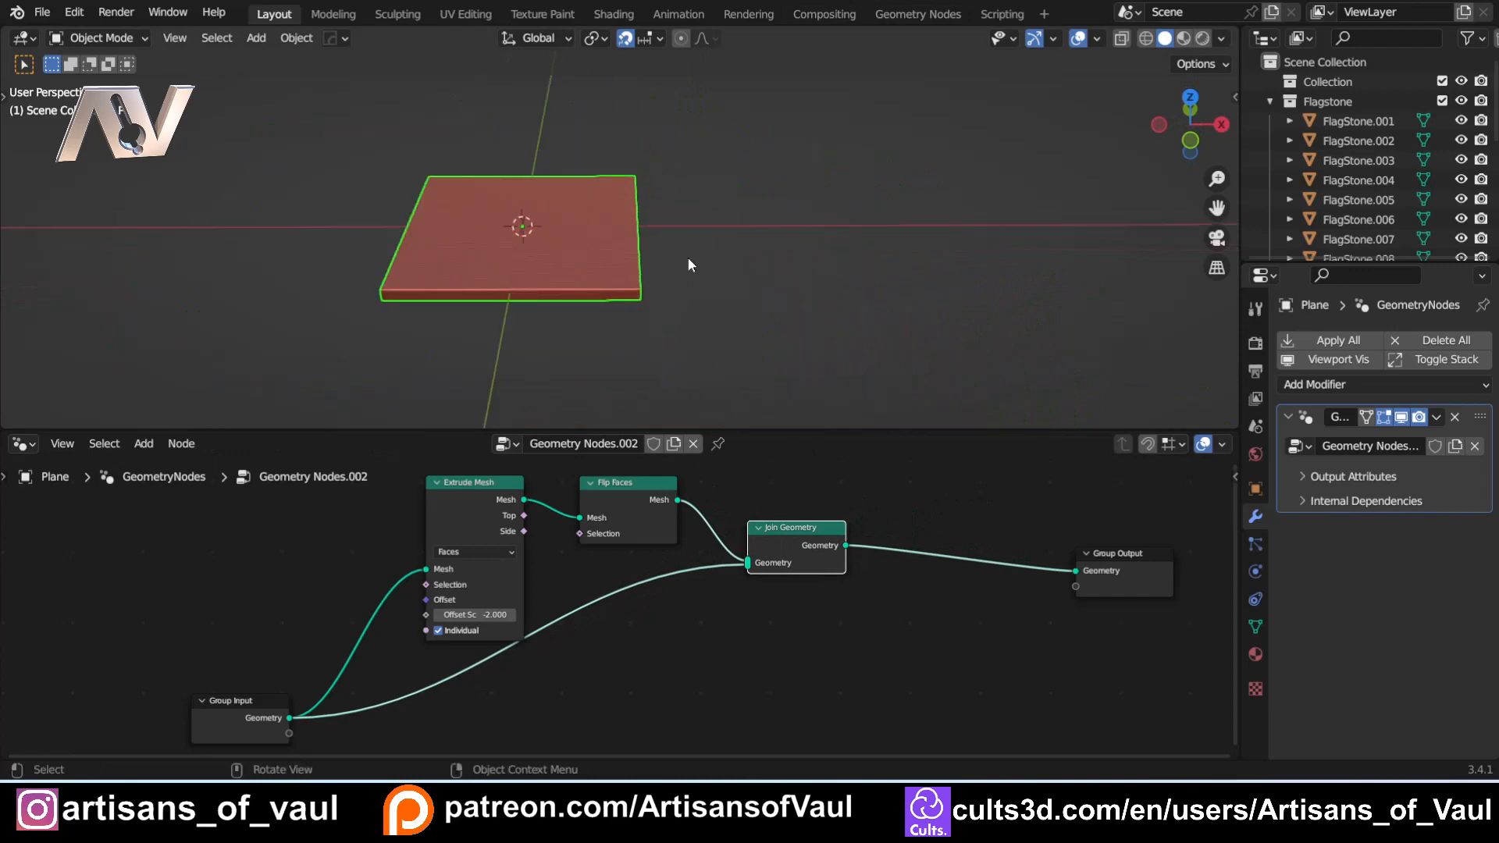
pyautogui.moveTo(687, 257); pyautogui.dragTo(659, 283, button='middle')
pyautogui.press('Tab')
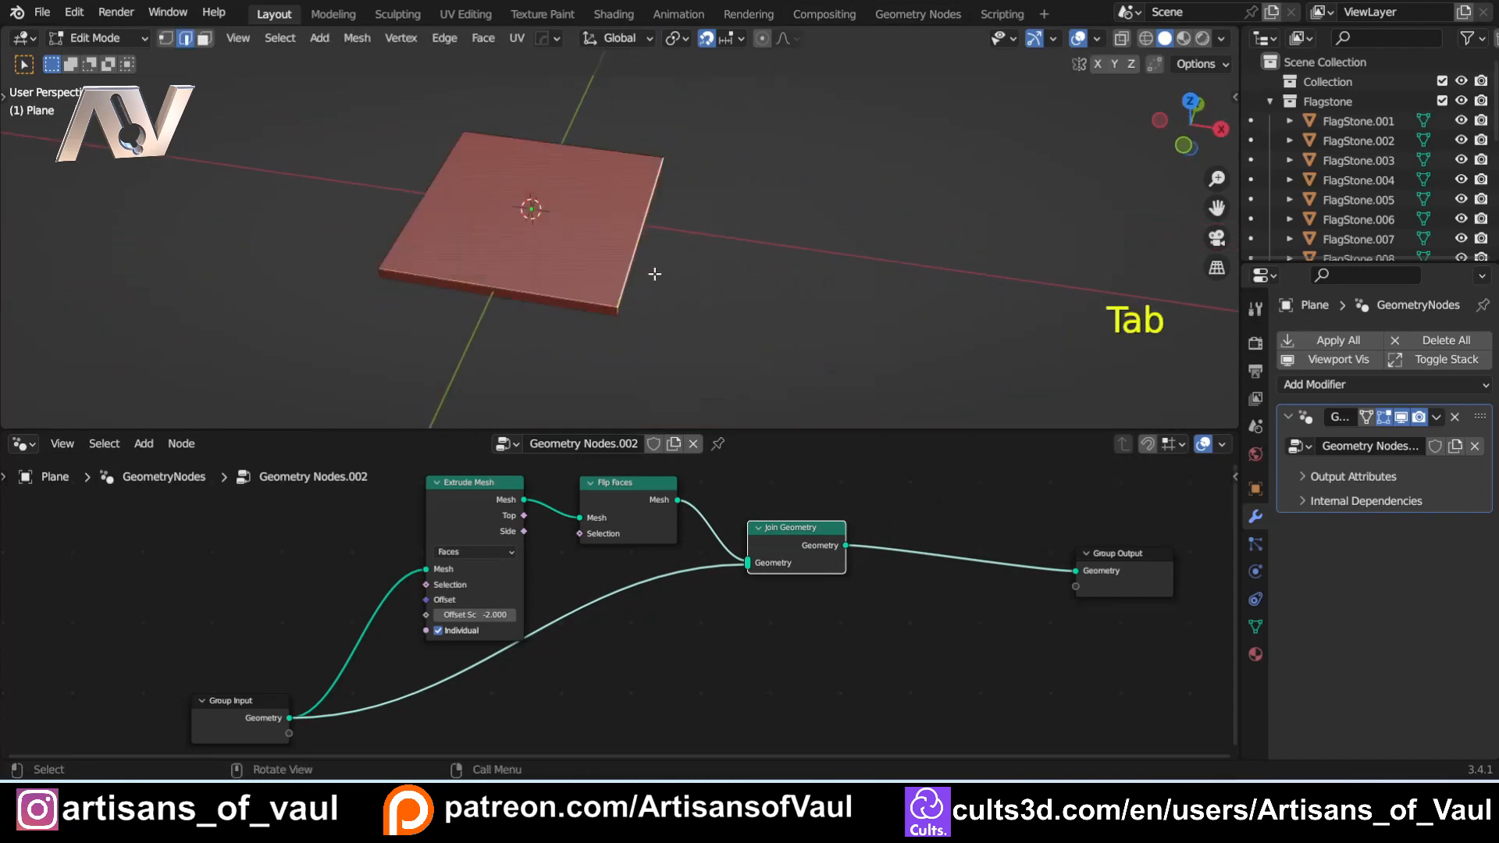
pyautogui.press('e')
pyautogui.click(834, 302)
pyautogui.click(691, 325)
pyautogui.moveTo(691, 325); pyautogui.dragTo(877, 272, button='middle')
pyautogui.press('e')
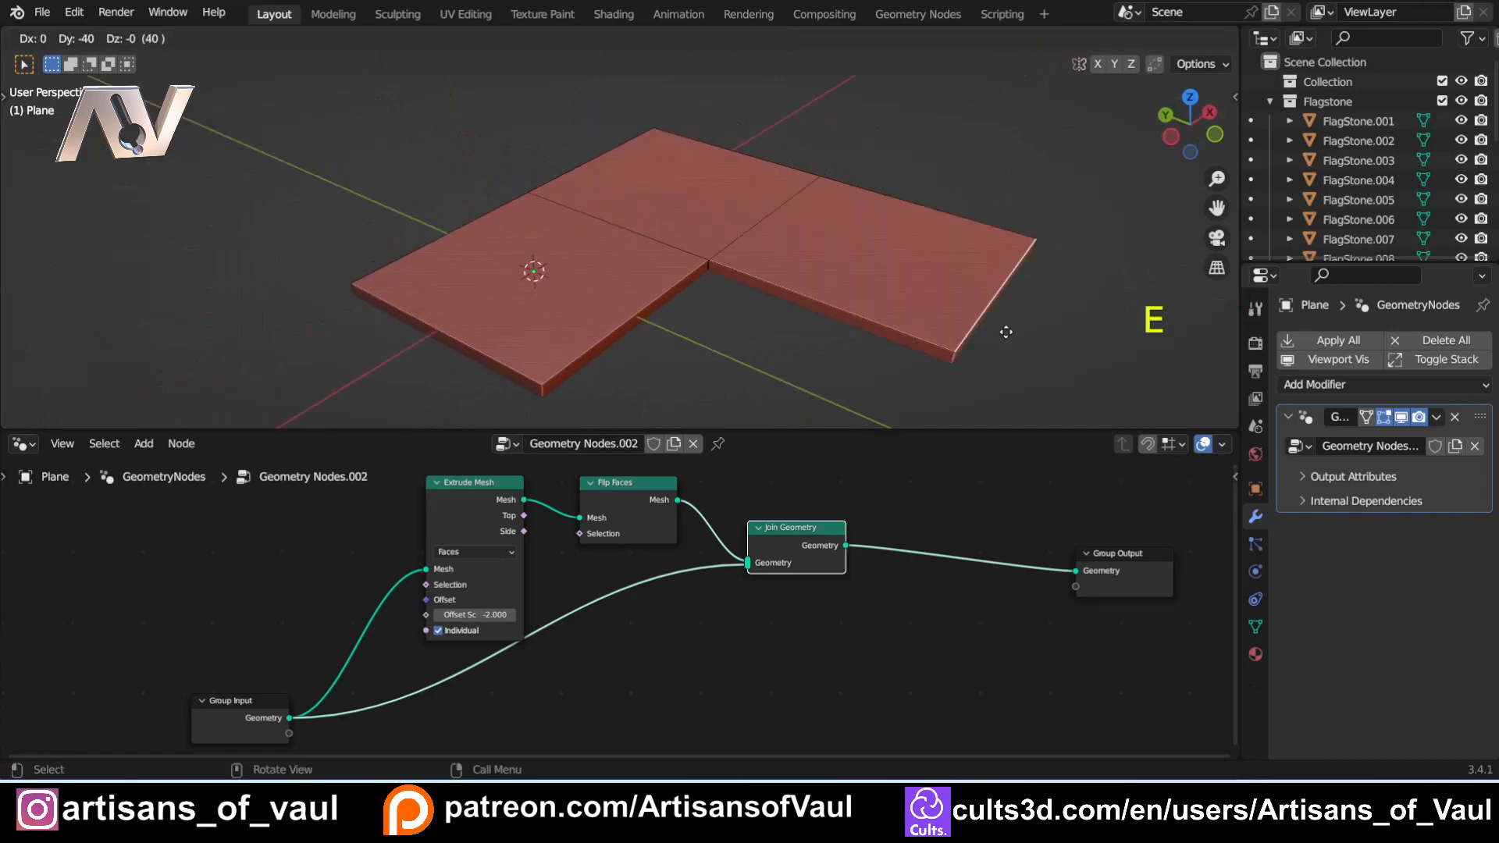
pyautogui.click(1008, 333)
# Step: Extrude the third tile's inner edge by -40 in X to fill the open corner of the L
pyautogui.scroll(5, 699, 274)
pyautogui.moveTo(699, 274); pyautogui.dragTo(636, 265, button='middle')
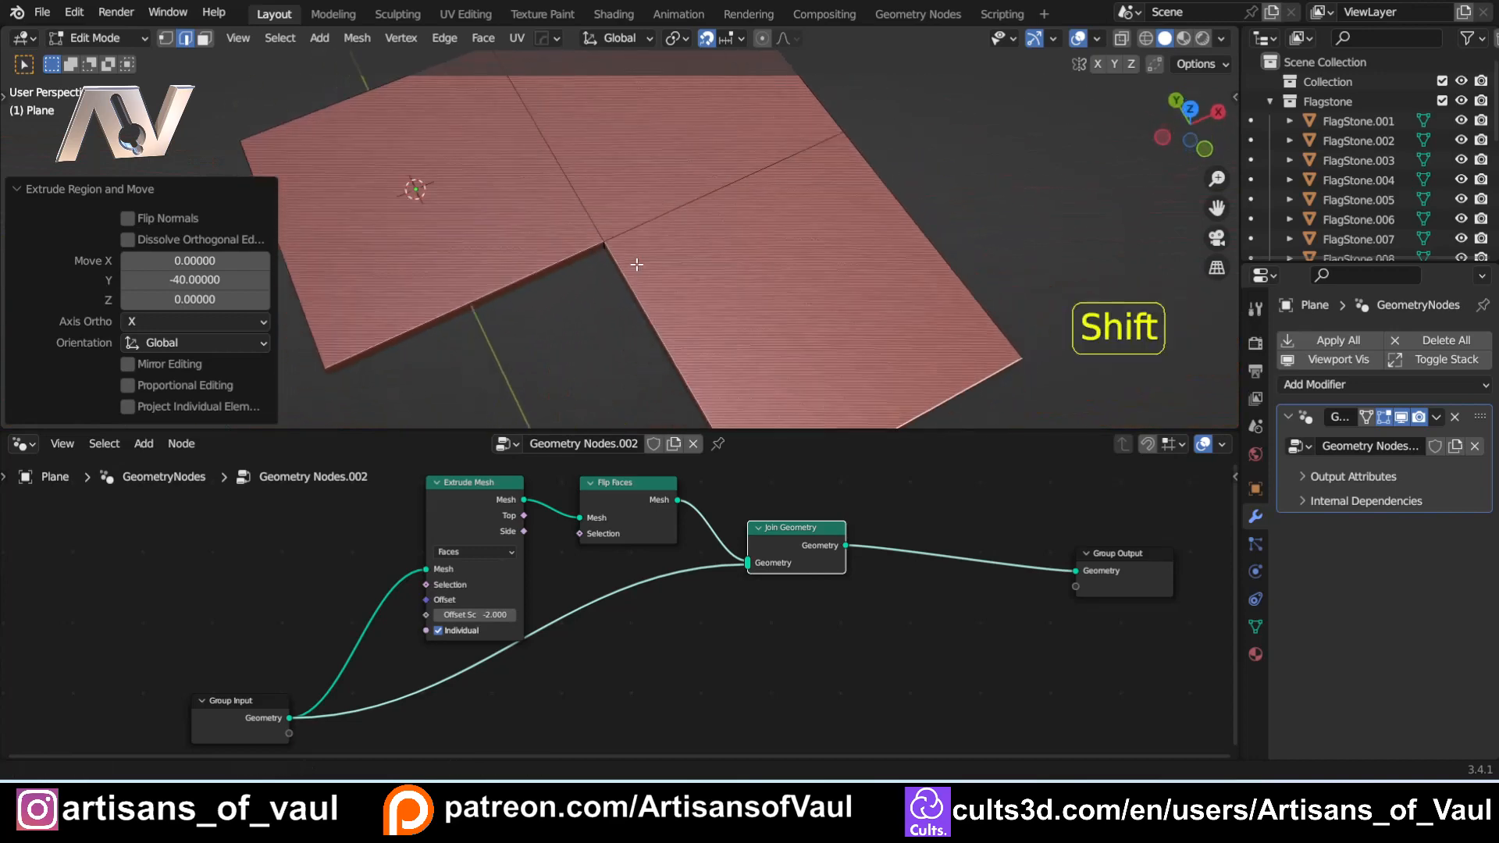
pyautogui.moveTo(550, 290)
pyautogui.mouseDown(button='middle')
pyautogui.moveTo(589, 254)
pyautogui.moveTo(580, 284)
pyautogui.mouseUp(button='middle')
pyautogui.click(678, 228)
pyautogui.moveTo(682, 326); pyautogui.dragTo(690, 241, button='middle')
pyautogui.press('e')
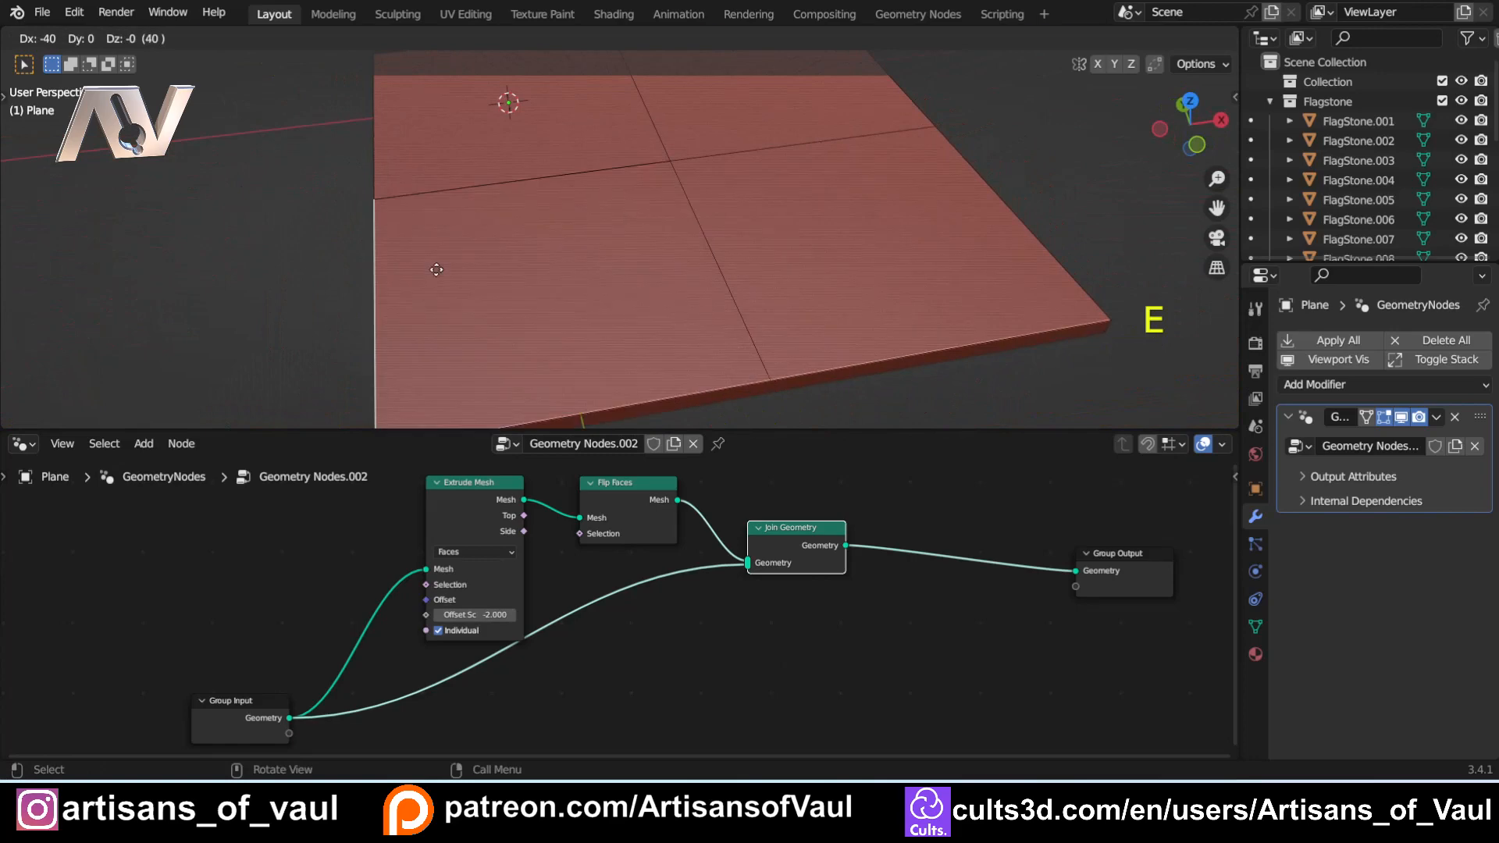
pyautogui.click(440, 267)
# Step: Switch to vertex selection and select the vertex where the fourth tile meets its neighbour to check the seam
pyautogui.moveTo(440, 268); pyautogui.dragTo(640, 243, button='middle')
pyautogui.scroll(4, 674, 281)
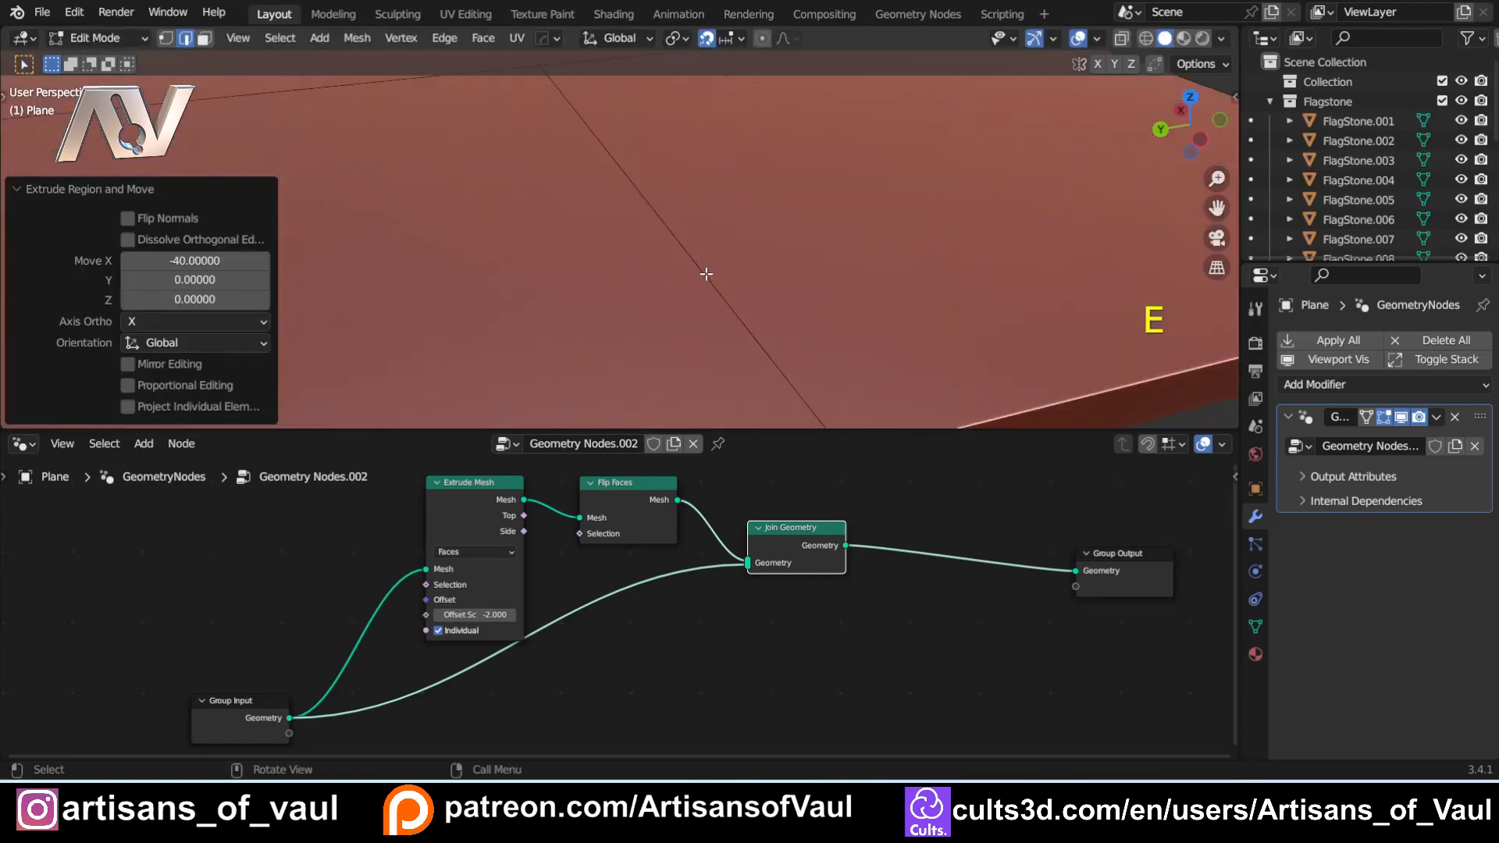
pyautogui.scroll(-5, 699, 250)
pyautogui.hotkey('ctrl', 'Tab')
pyautogui.click(512, 380)
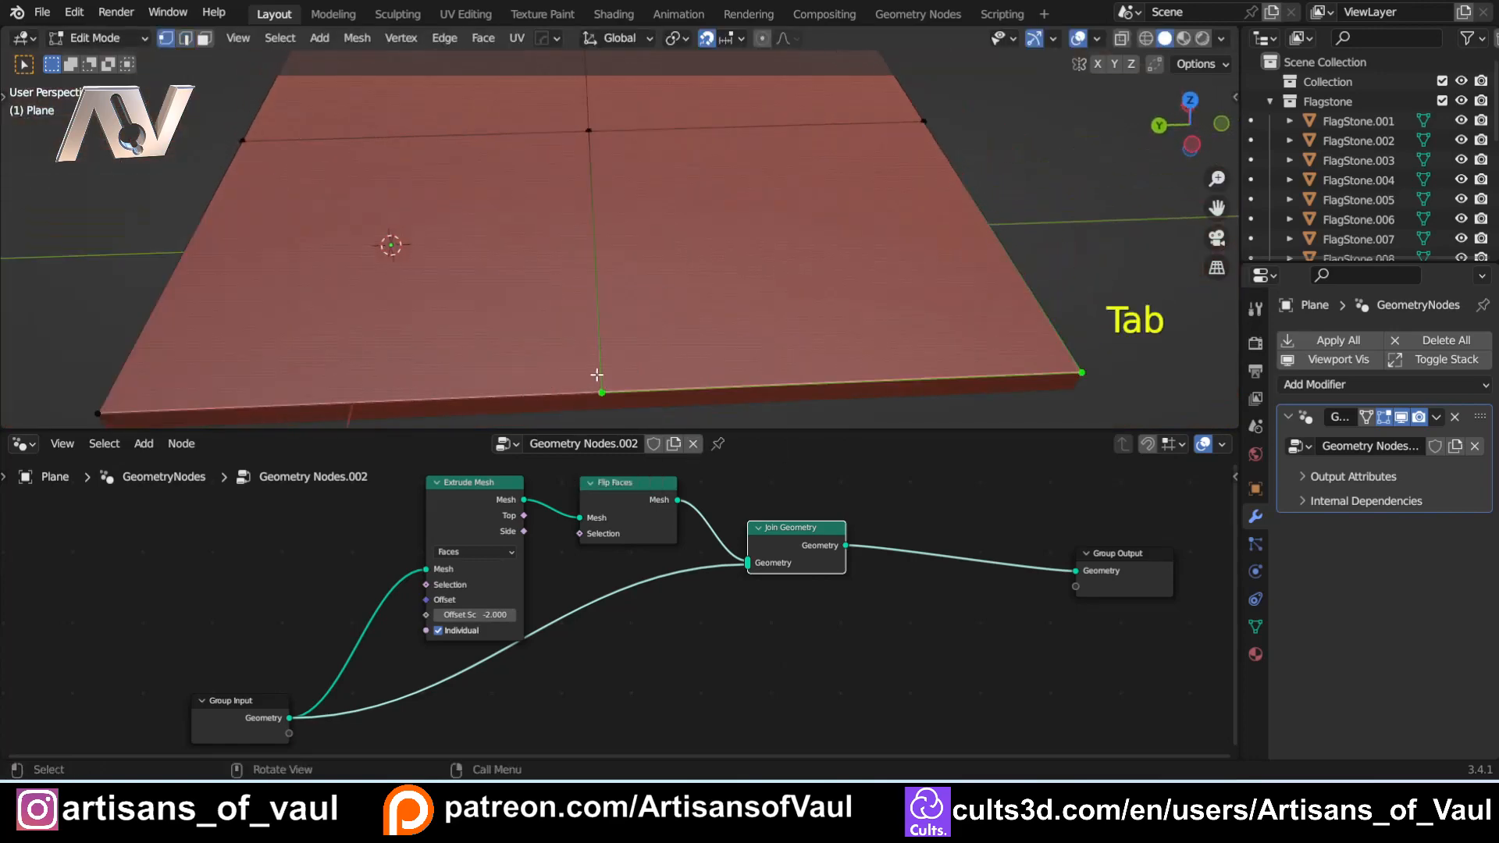
pyautogui.click(598, 378)
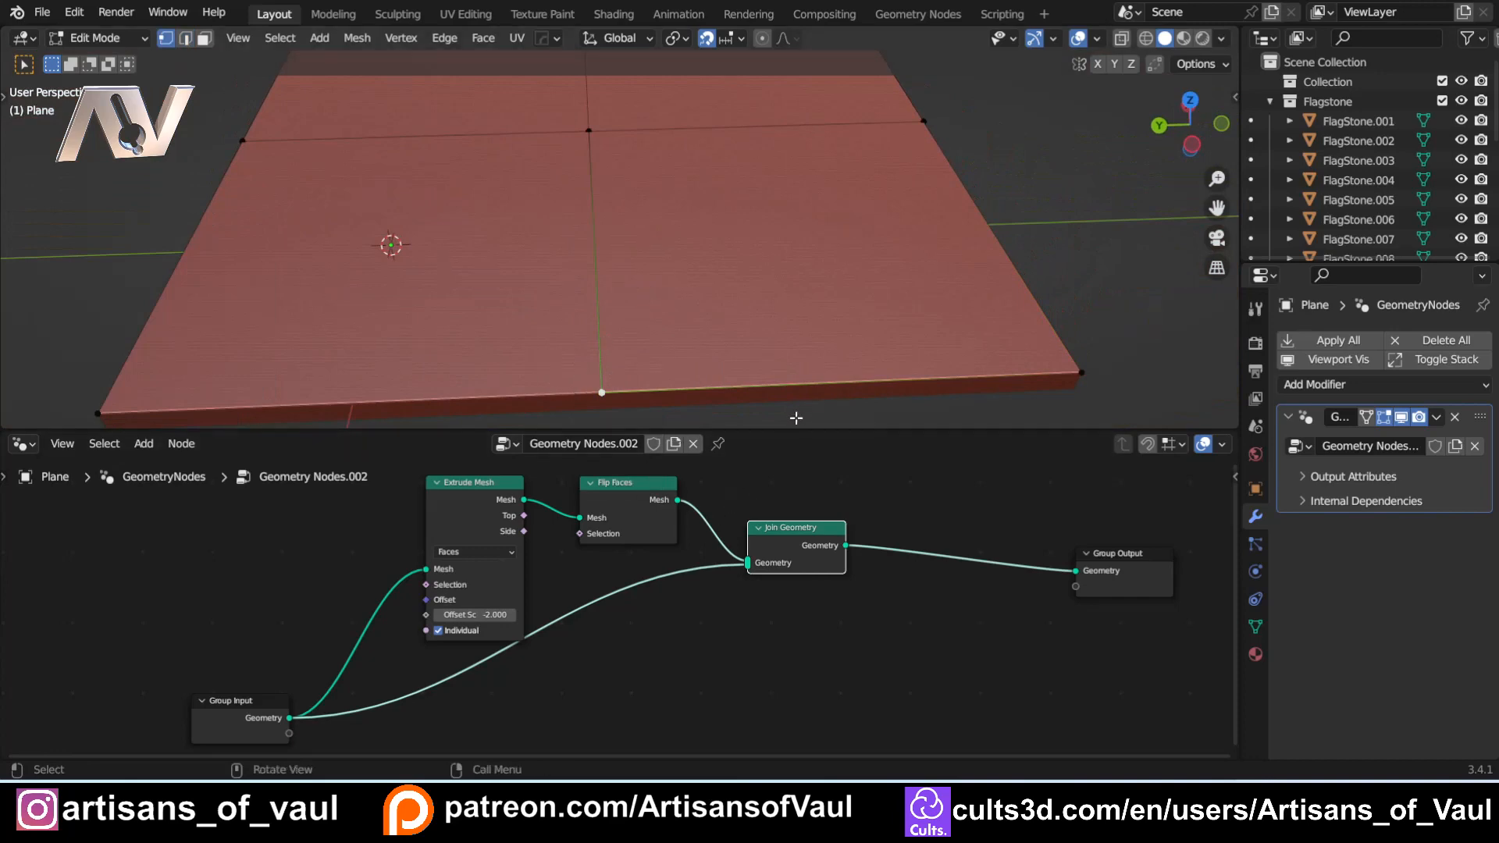
pyautogui.moveTo(738, 266)
pyautogui.mouseDown(button='middle')
pyautogui.moveTo(586, 288)
pyautogui.moveTo(760, 258)
pyautogui.mouseUp(button='middle')
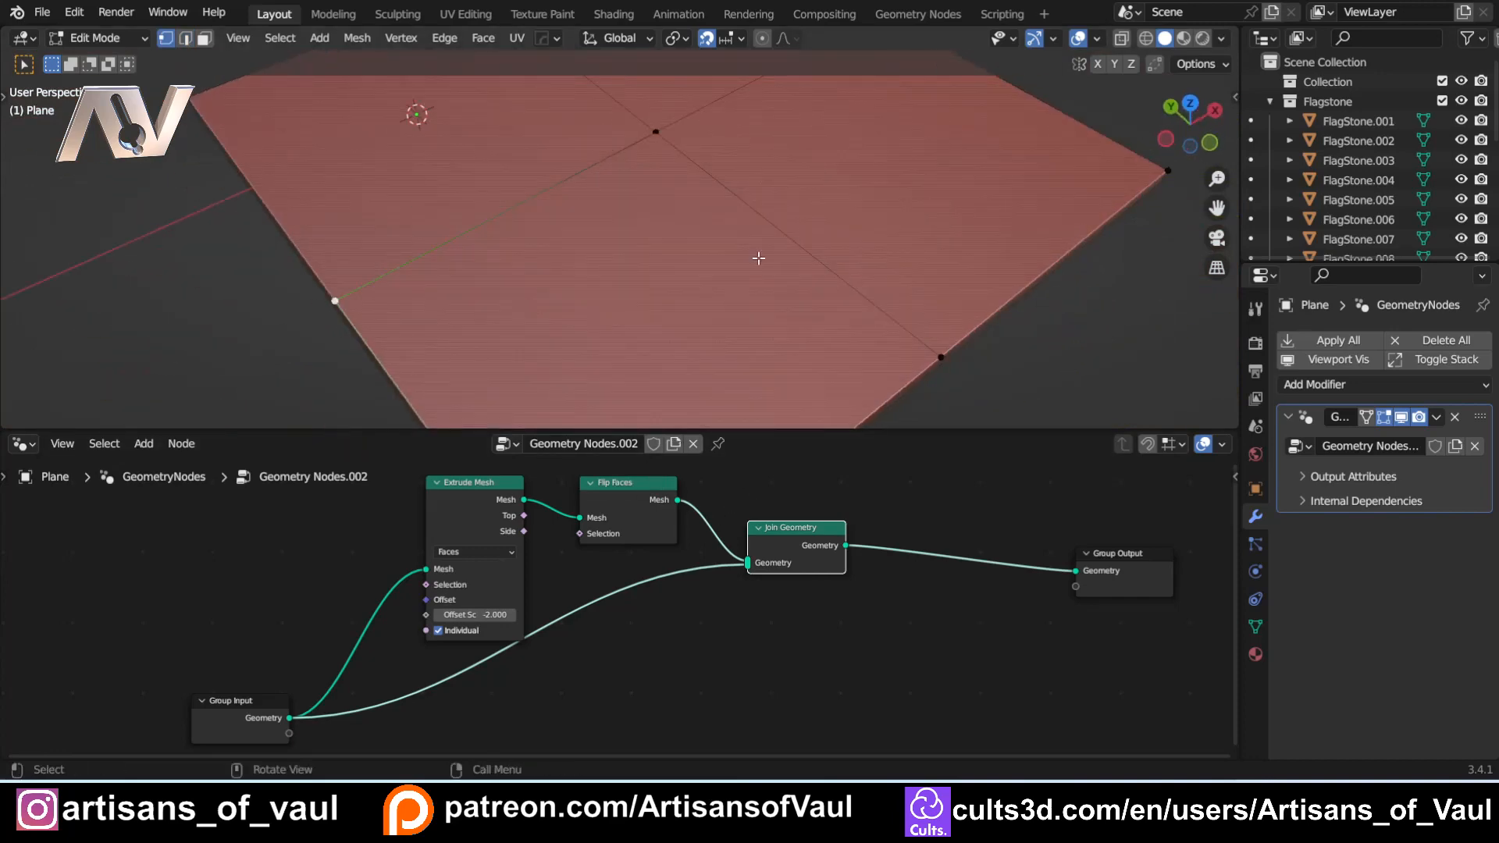
# Step: Undo the vertex selection and the fourth tile's extrusion, going back to the three-tile L shape
pyautogui.hotkey('ctrl', 'z')
pyautogui.hotkey('ctrl', 'z')
pyautogui.hotkey('ctrl', 'z')
pyautogui.hotkey('ctrl', 'z')
pyautogui.keyDown('shift'); pyautogui.moveTo(633, 243); pyautogui.dragTo(592, 322, button='middle'); pyautogui.keyUp('shift')
pyautogui.scroll(-2, 536, 326)
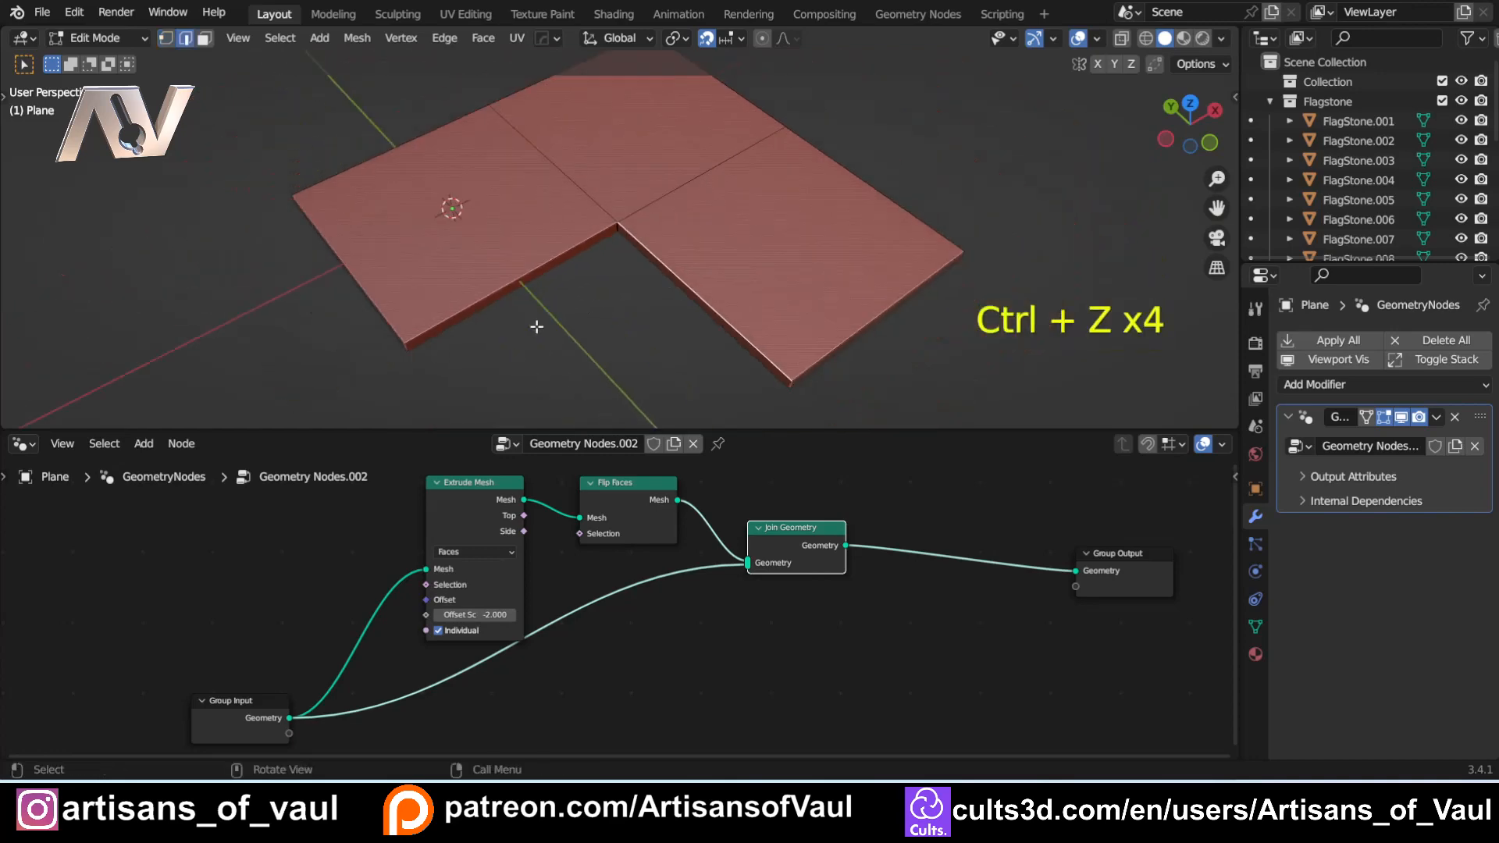
# Step: Insert a Merge by Distance node between Join Geometry and Group Output
pyautogui.hotkey('shift', 'a')
pyautogui.write('mer')
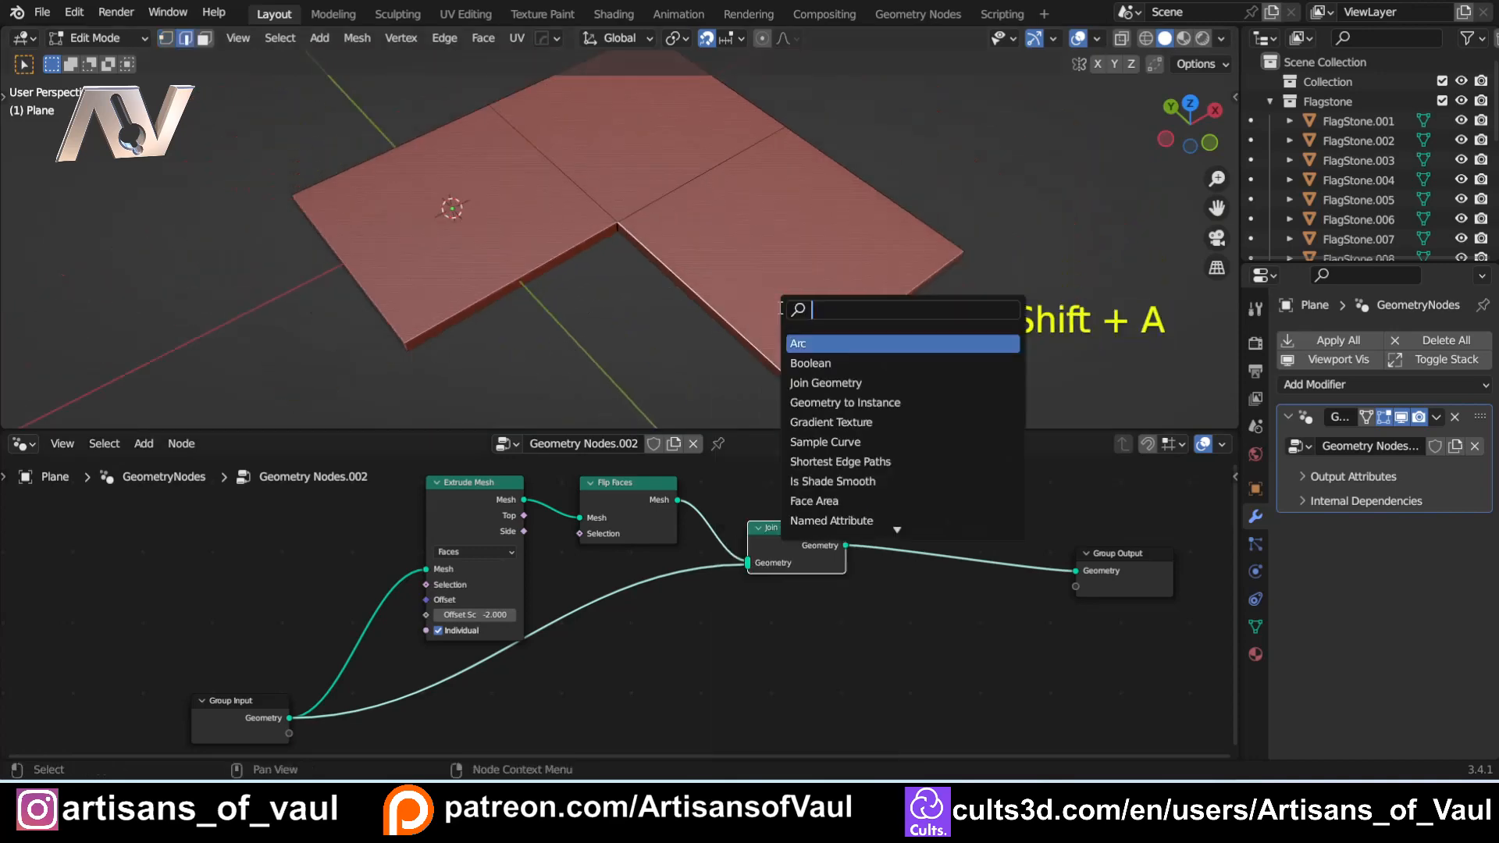
pyautogui.write('ge')
pyautogui.press('Return')
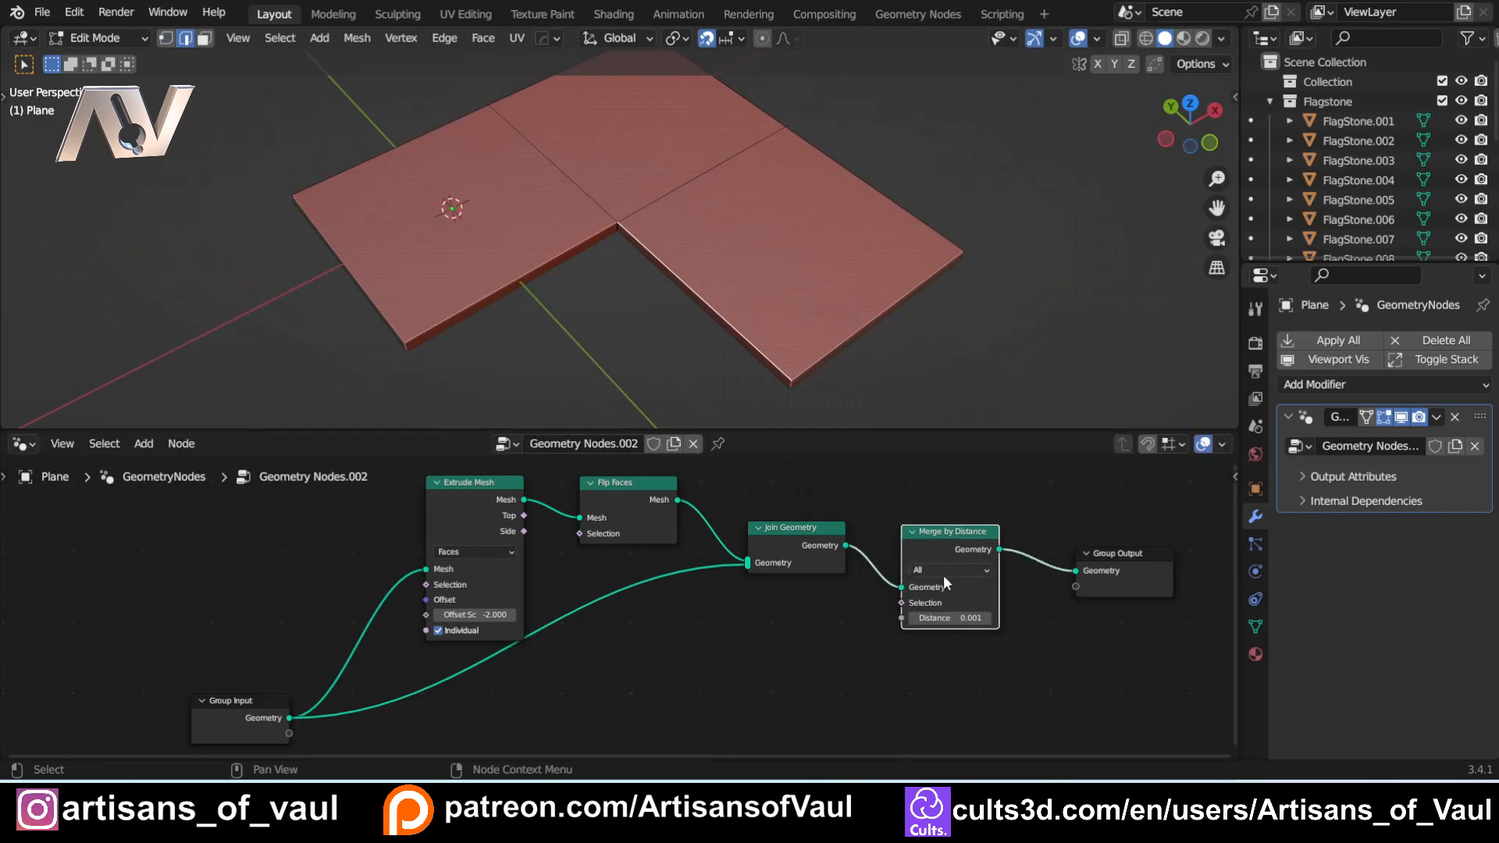
pyautogui.click(944, 607)
# Step: Try extruding the original tile's outer edge by -40 in X, and cancel the move
pyautogui.moveTo(597, 264); pyautogui.dragTo(679, 200, button='middle')
pyautogui.moveTo(757, 358); pyautogui.dragTo(843, 325, button='middle')
pyautogui.press('e')
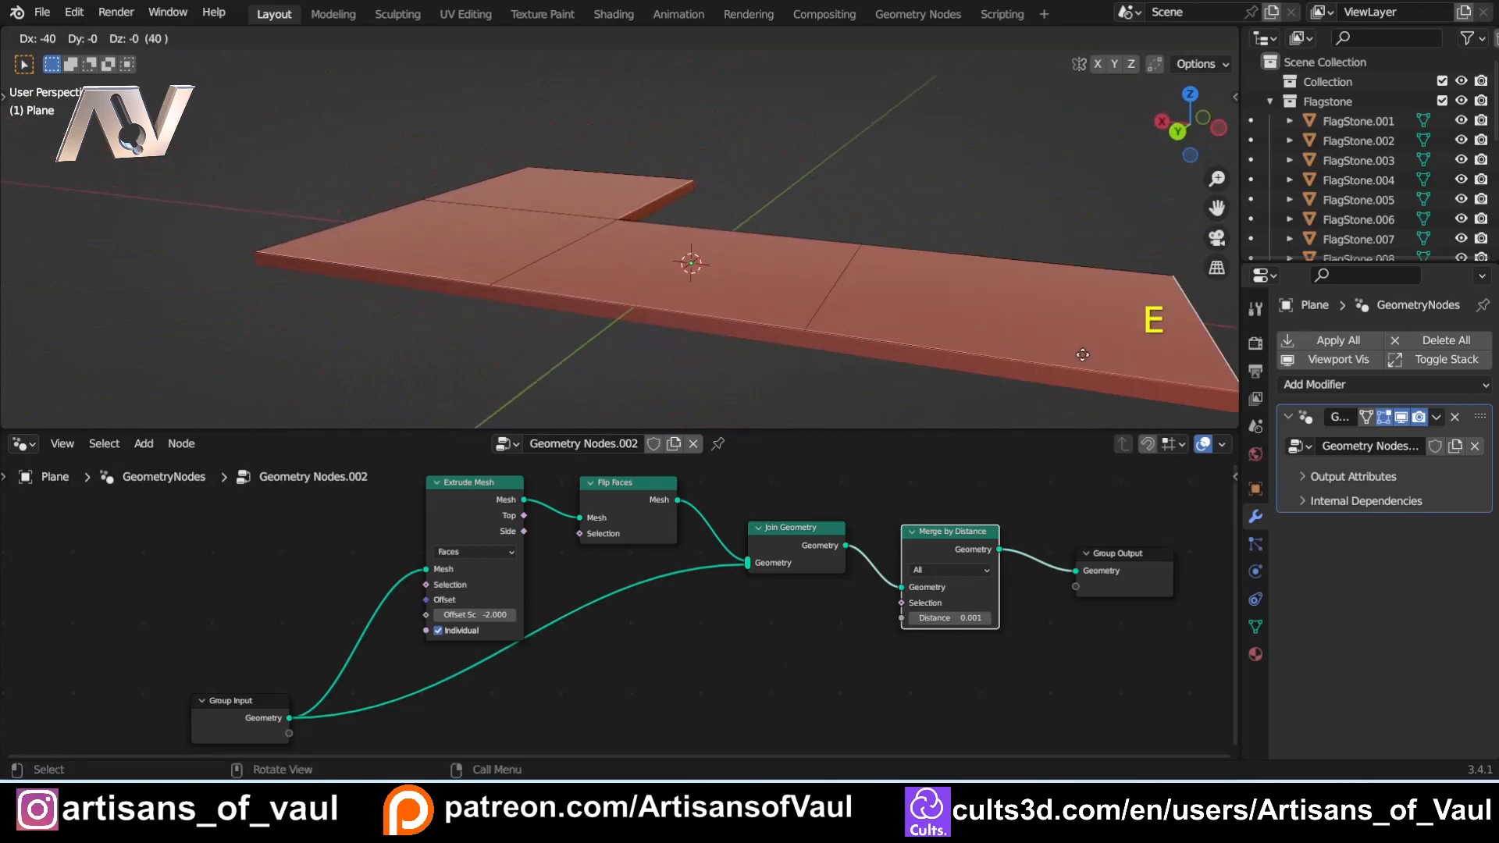
pyautogui.rightClick(1083, 355)
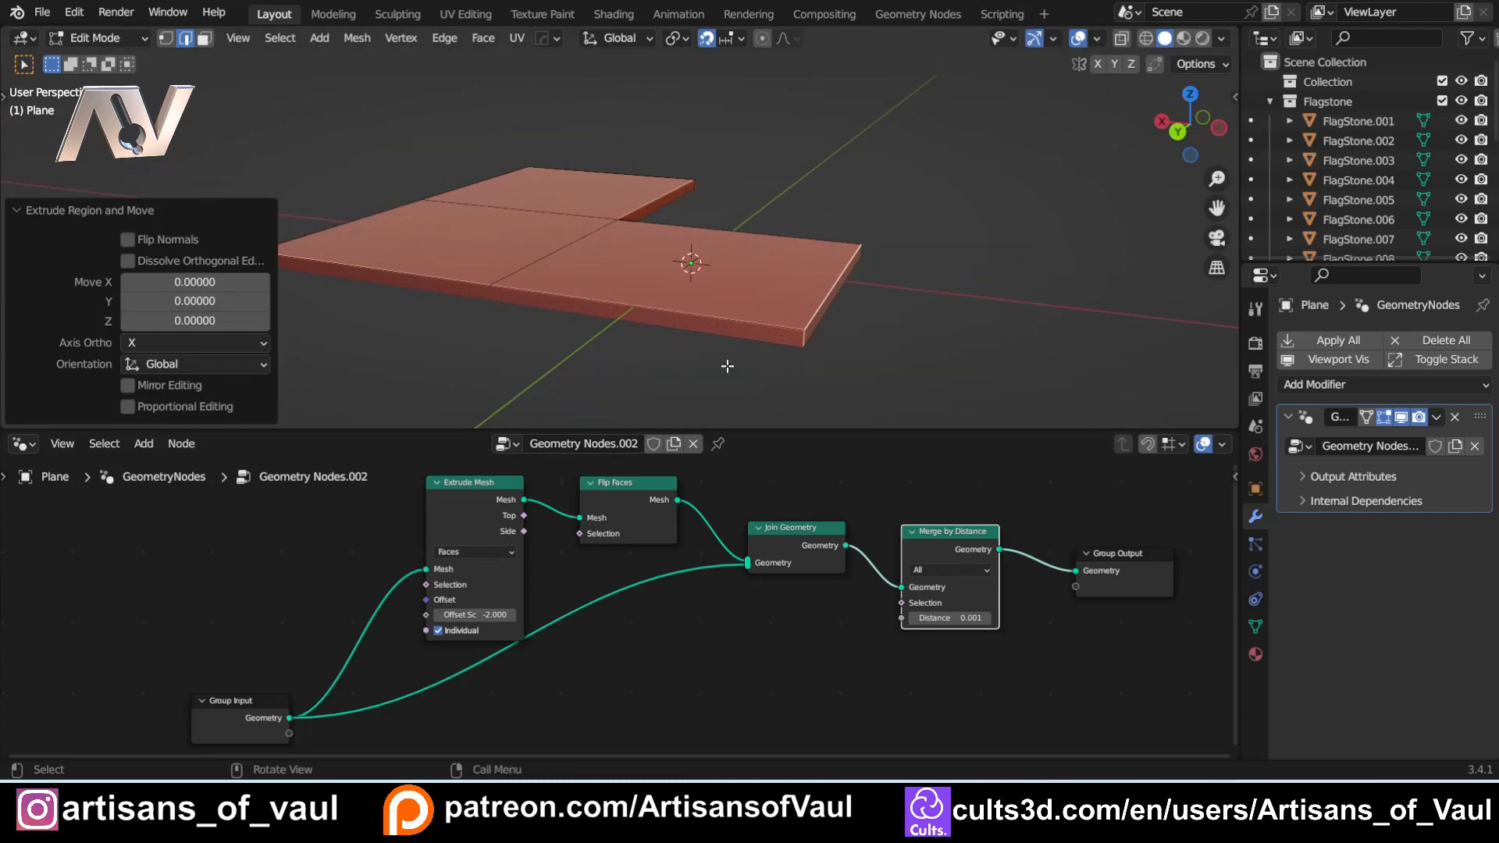
pyautogui.moveTo(687, 351); pyautogui.dragTo(741, 375, button='middle')
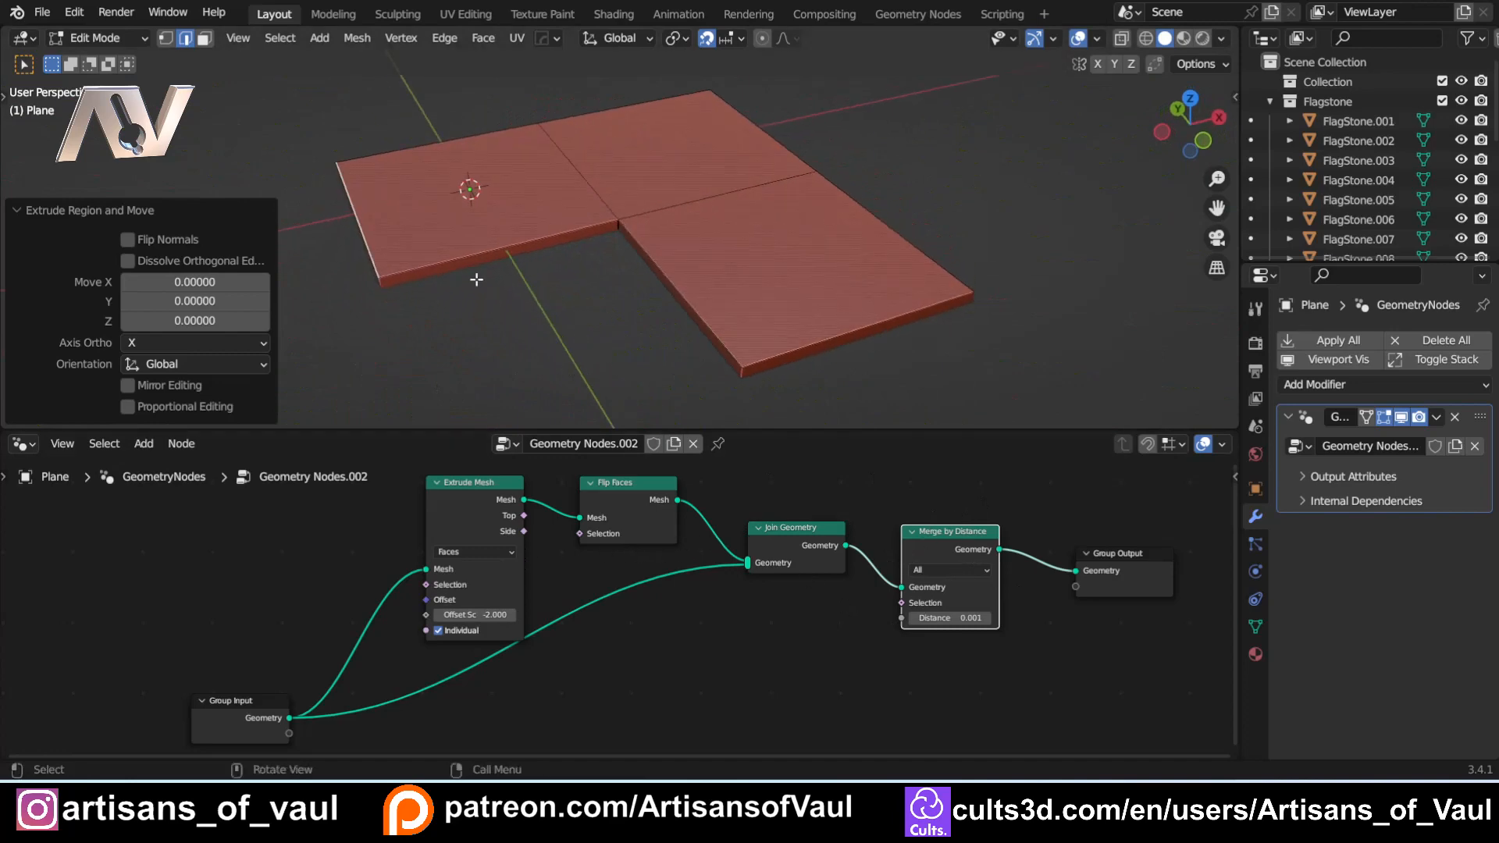
pyautogui.scroll(-2, 475, 278)
pyautogui.keyDown('shift'); pyautogui.moveTo(395, 302); pyautogui.dragTo(527, 298, button='middle'); pyautogui.keyUp('shift')
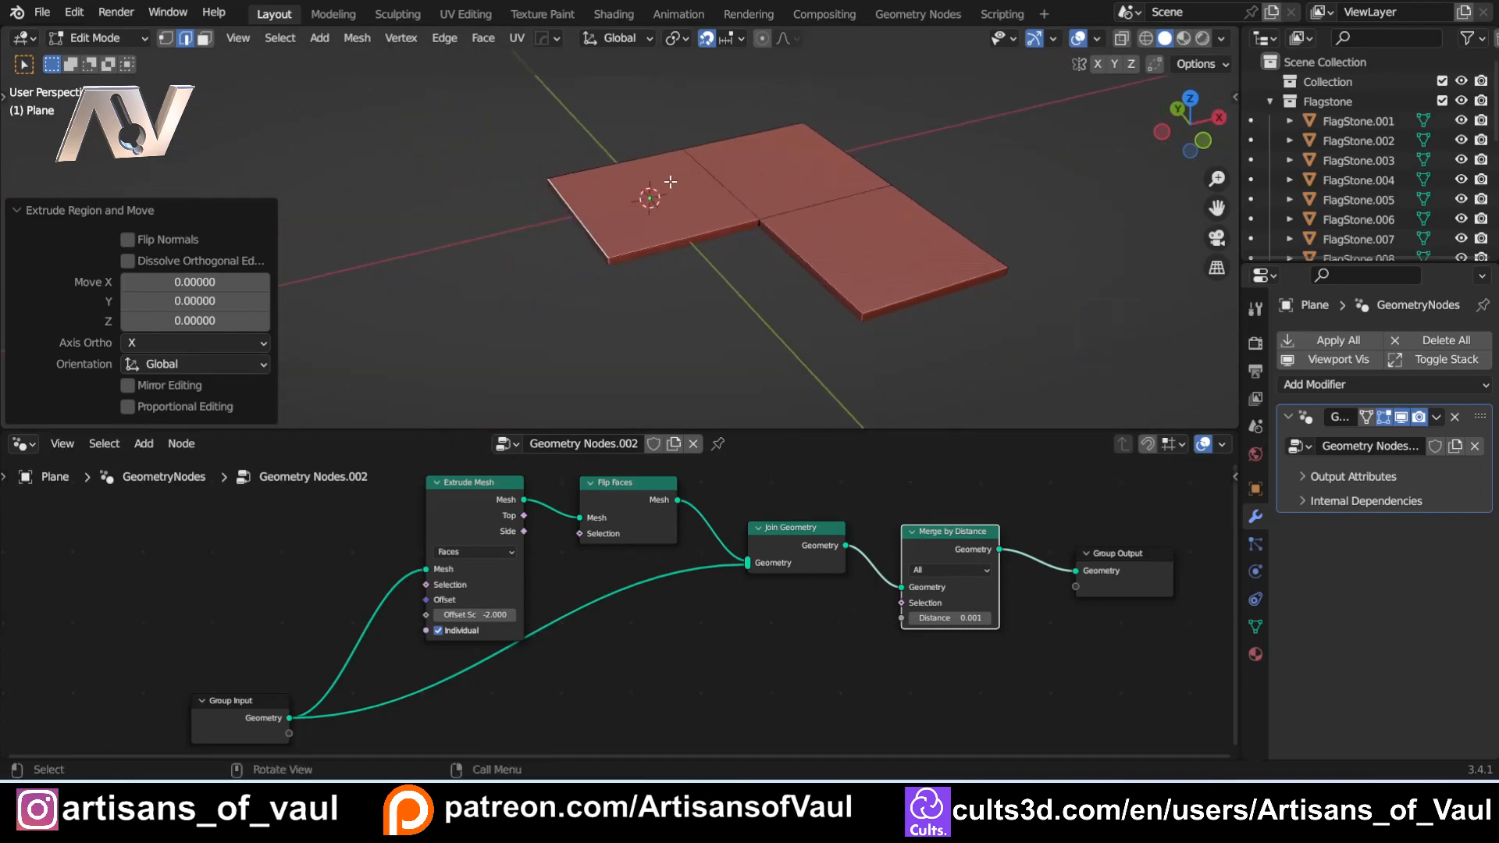
# Step: Move Group Output lower and add an Instance on Points node in the free space below the slab nodes
pyautogui.moveTo(1105, 555); pyautogui.dragTo(1091, 693)
pyautogui.keyDown('shift'); pyautogui.scroll(-3, 429, 637); pyautogui.keyUp('shift')
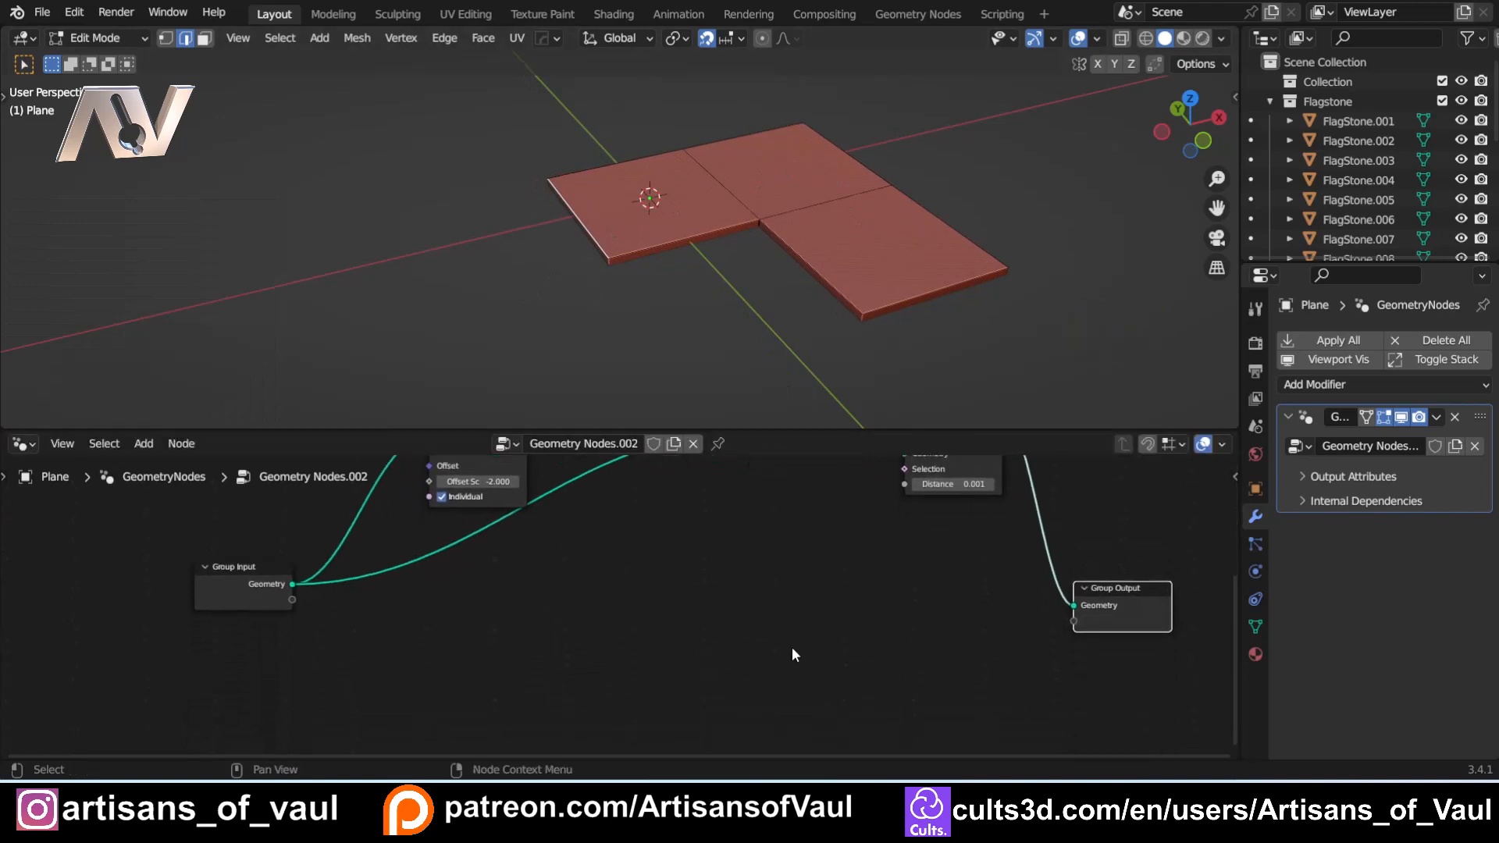
pyautogui.hotkey('shift', 'a')
pyautogui.click(725, 321)
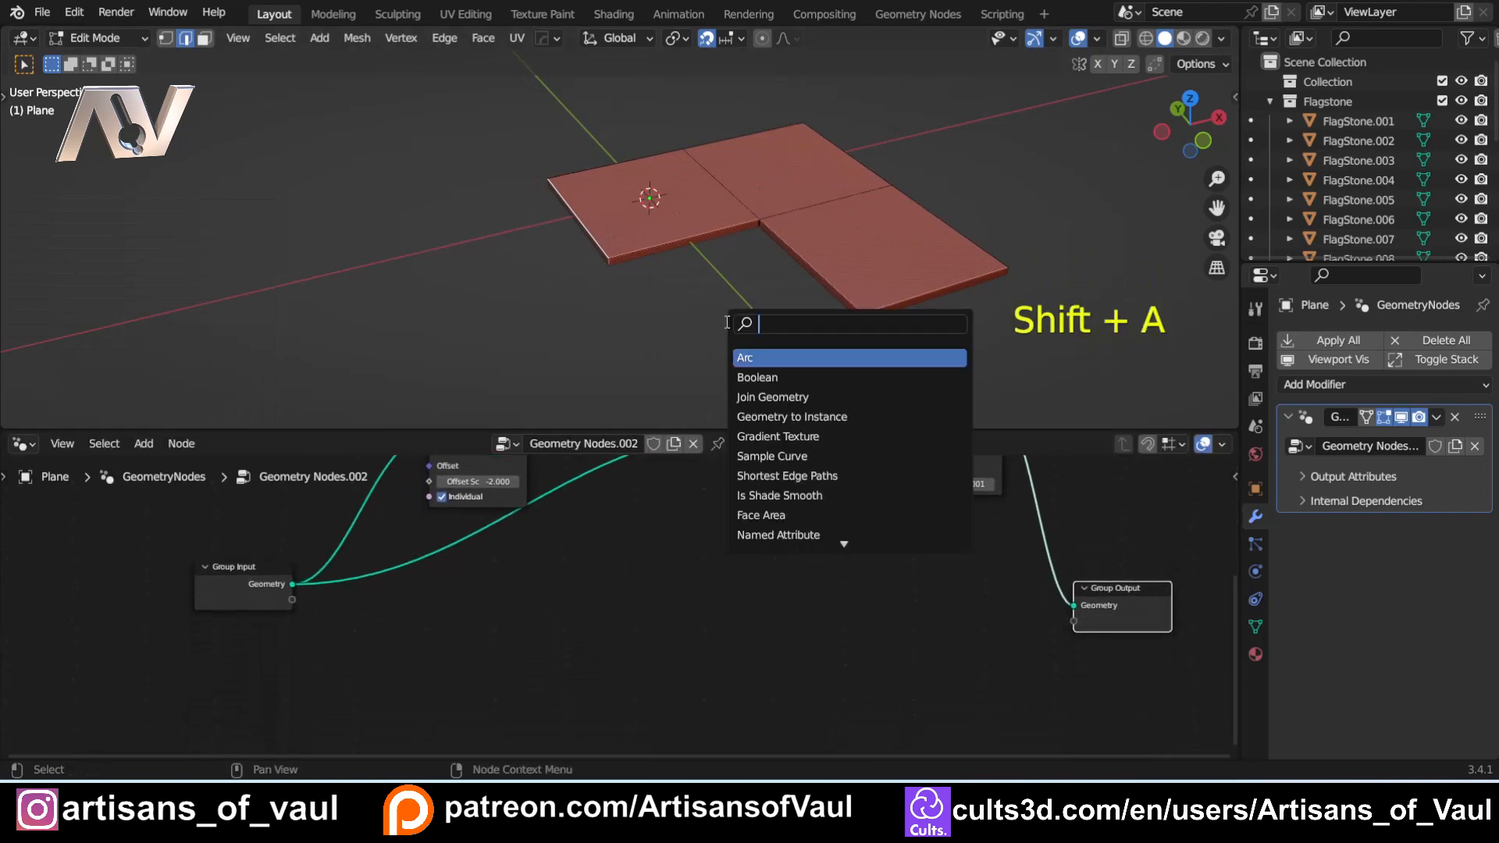
pyautogui.write('insta')
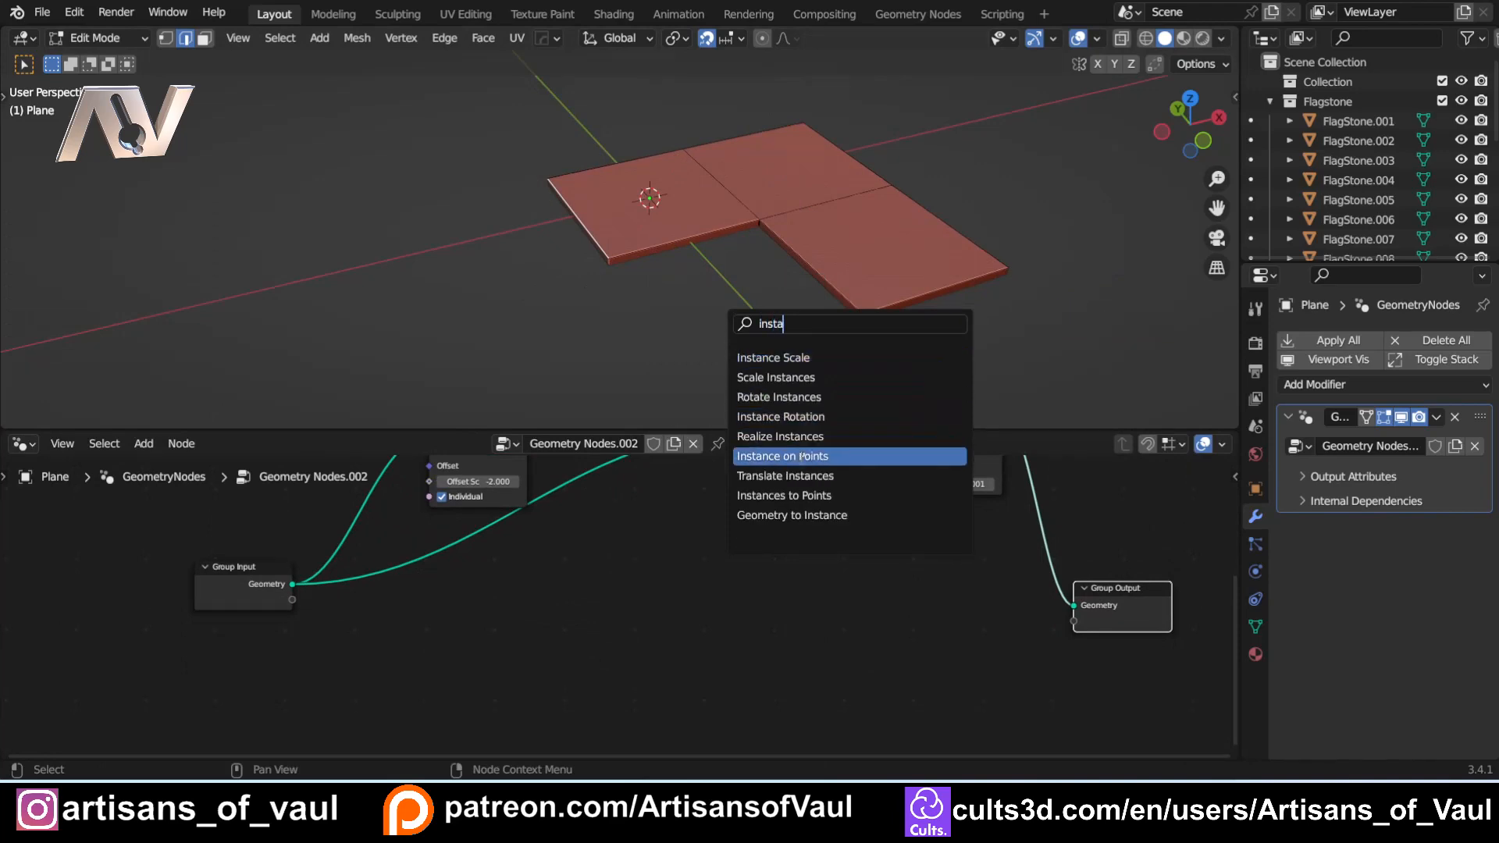
pyautogui.click(802, 458)
pyautogui.click(808, 547)
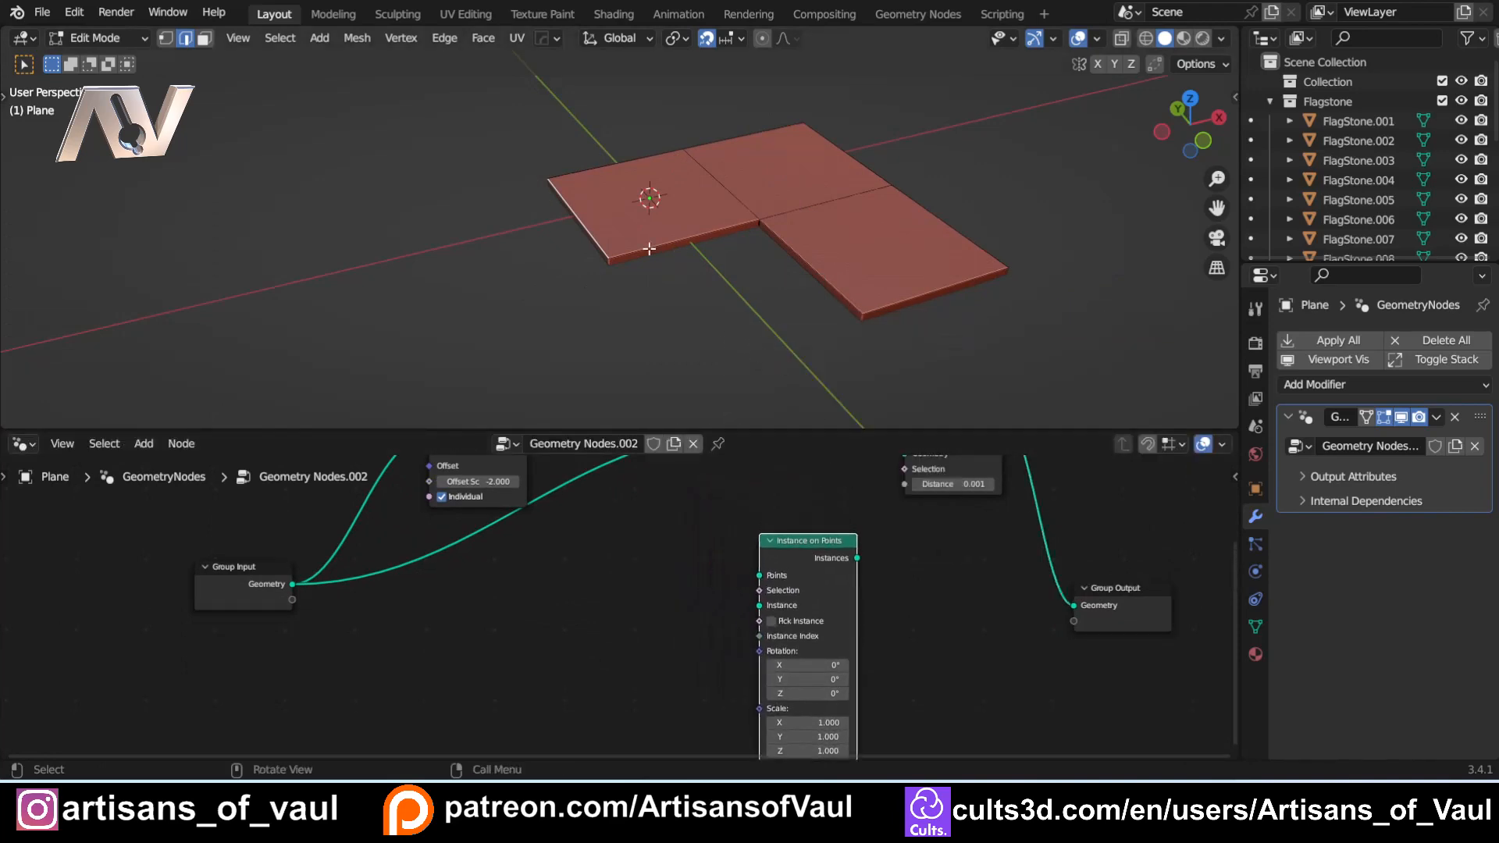
# Step: Switch to vertex selection and examine where the slab's vertices lie on each tile
pyautogui.moveTo(648, 249); pyautogui.dragTo(609, 338, button='middle')
pyautogui.scroll(5, 616, 338)
pyautogui.press('Tab')
pyautogui.click(528, 345)
pyautogui.scroll(-2, 570, 250)
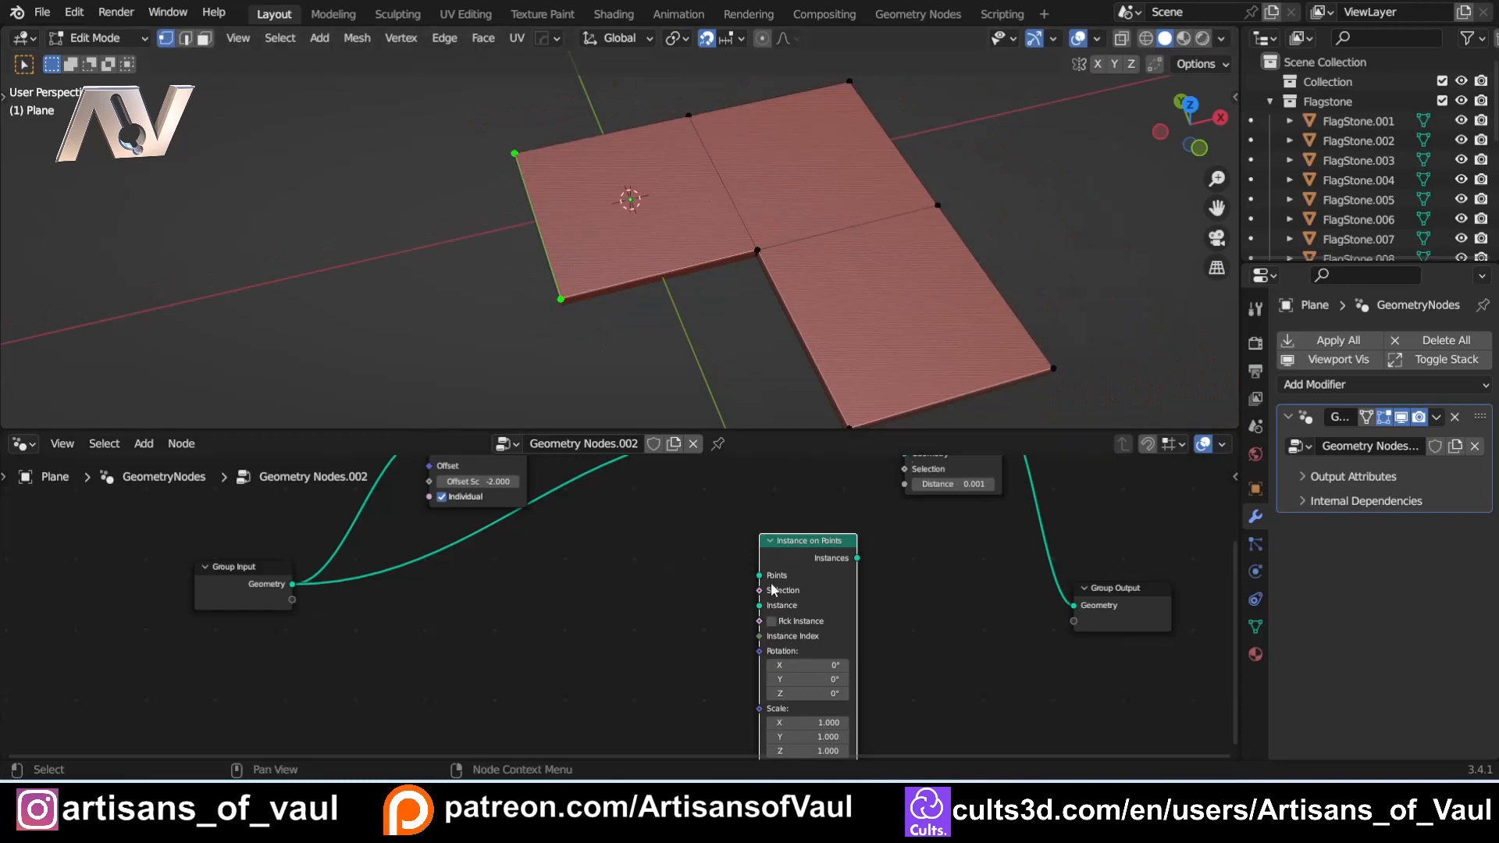
pyautogui.moveTo(601, 339); pyautogui.dragTo(546, 321, button='middle')
pyautogui.scroll(2, 610, 213)
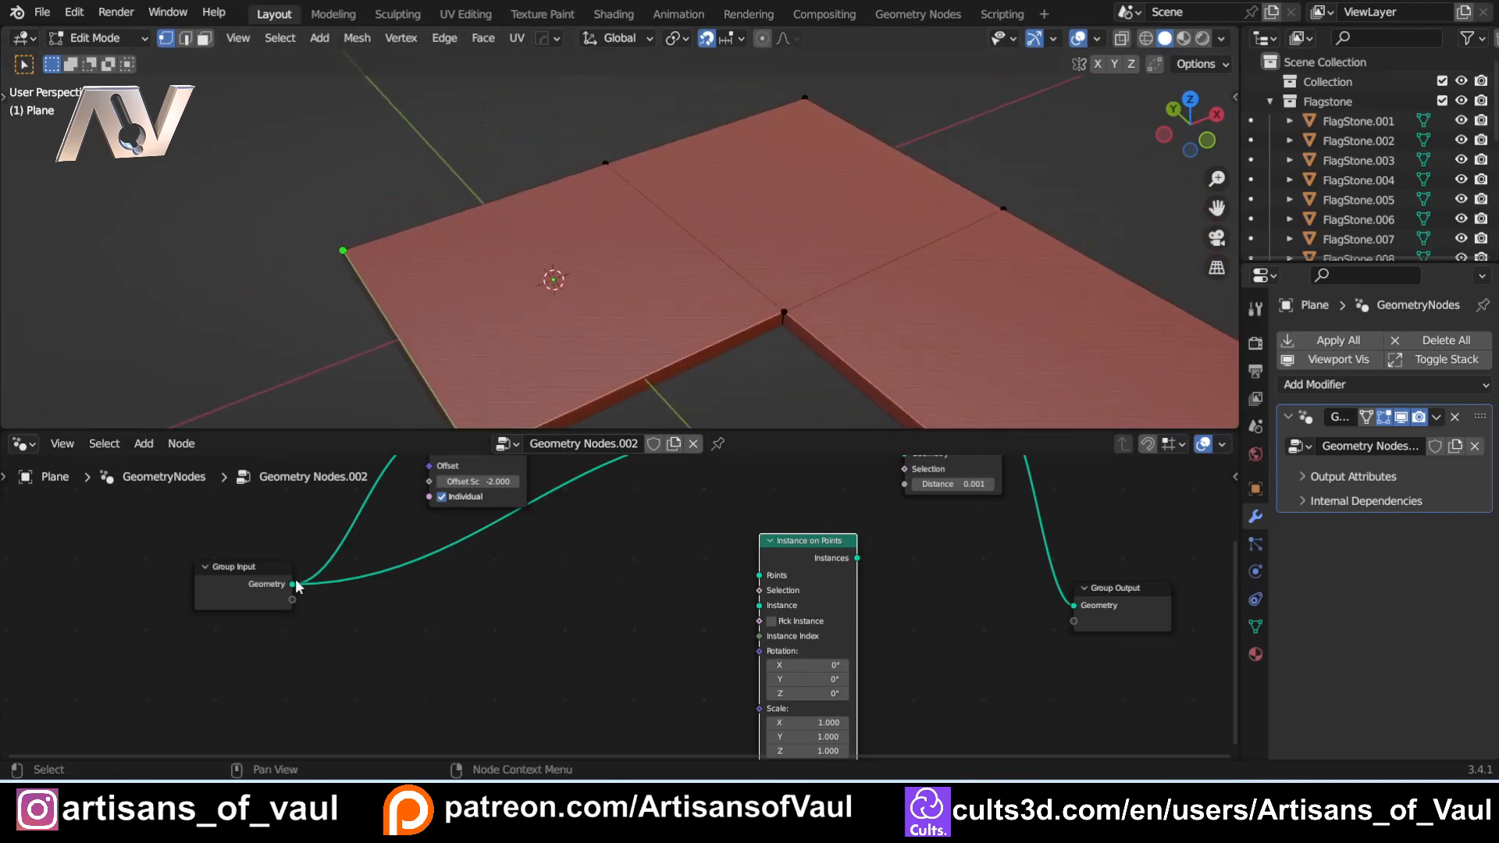
# Step: Move the Instance on Points node further below the slab nodes, leaving it unlinked
pyautogui.moveTo(293, 584); pyautogui.dragTo(533, 677)
pyautogui.press('Escape')
pyautogui.scroll(-1, 616, 606)
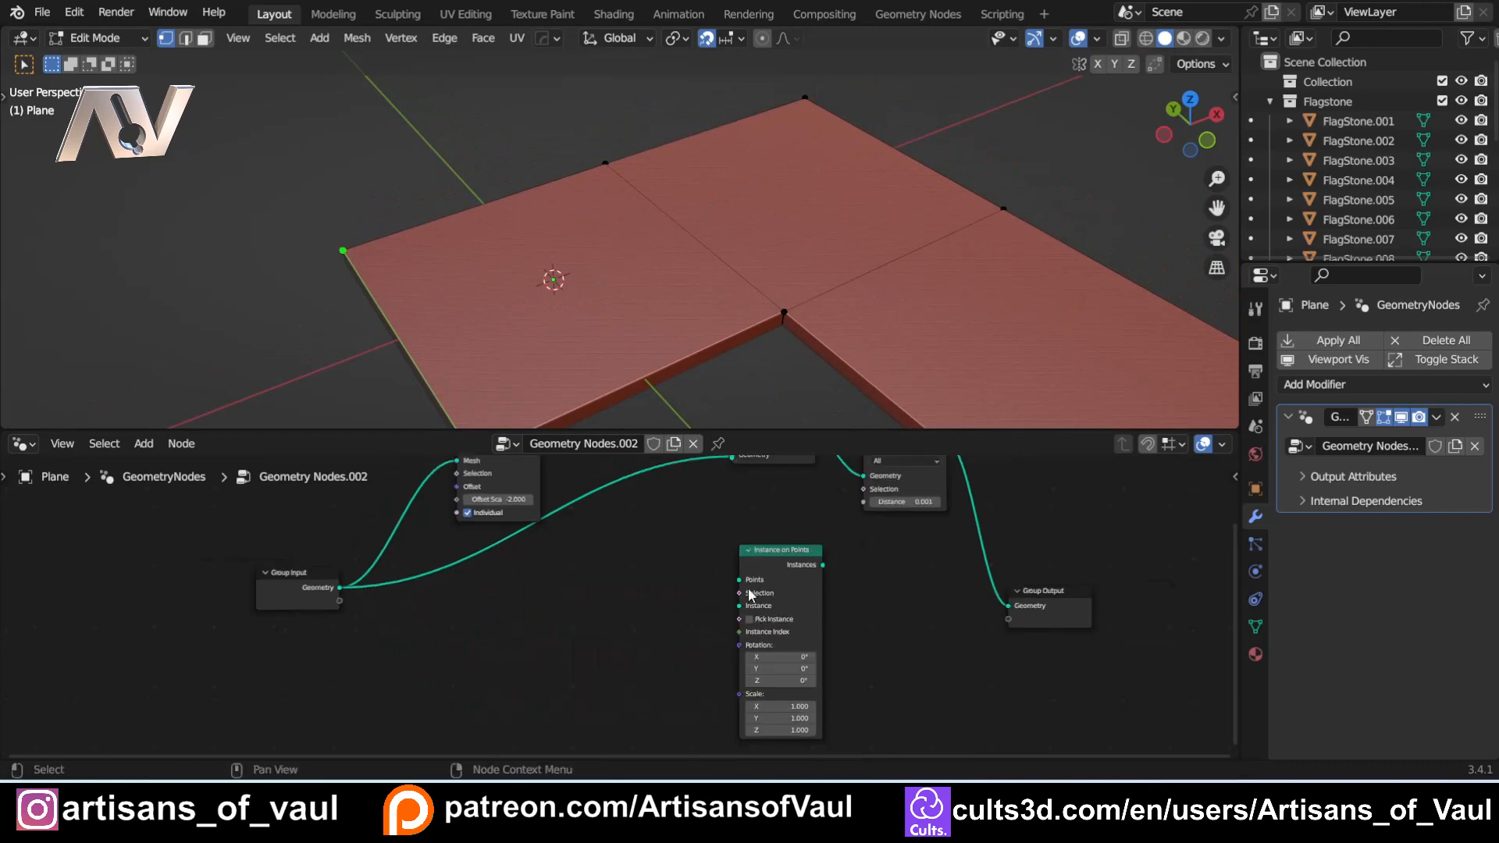
pyautogui.scroll(-1, 748, 589)
pyautogui.moveTo(750, 582); pyautogui.dragTo(683, 731)
pyautogui.moveTo(707, 628); pyautogui.dragTo(617, 751, button='middle')
# Step: Frame the Extrude Mesh, Flip Faces, Join Geometry and Merge by Distance nodes together and label the frame "Plinth"
pyautogui.moveTo(358, 508); pyautogui.dragTo(848, 700)
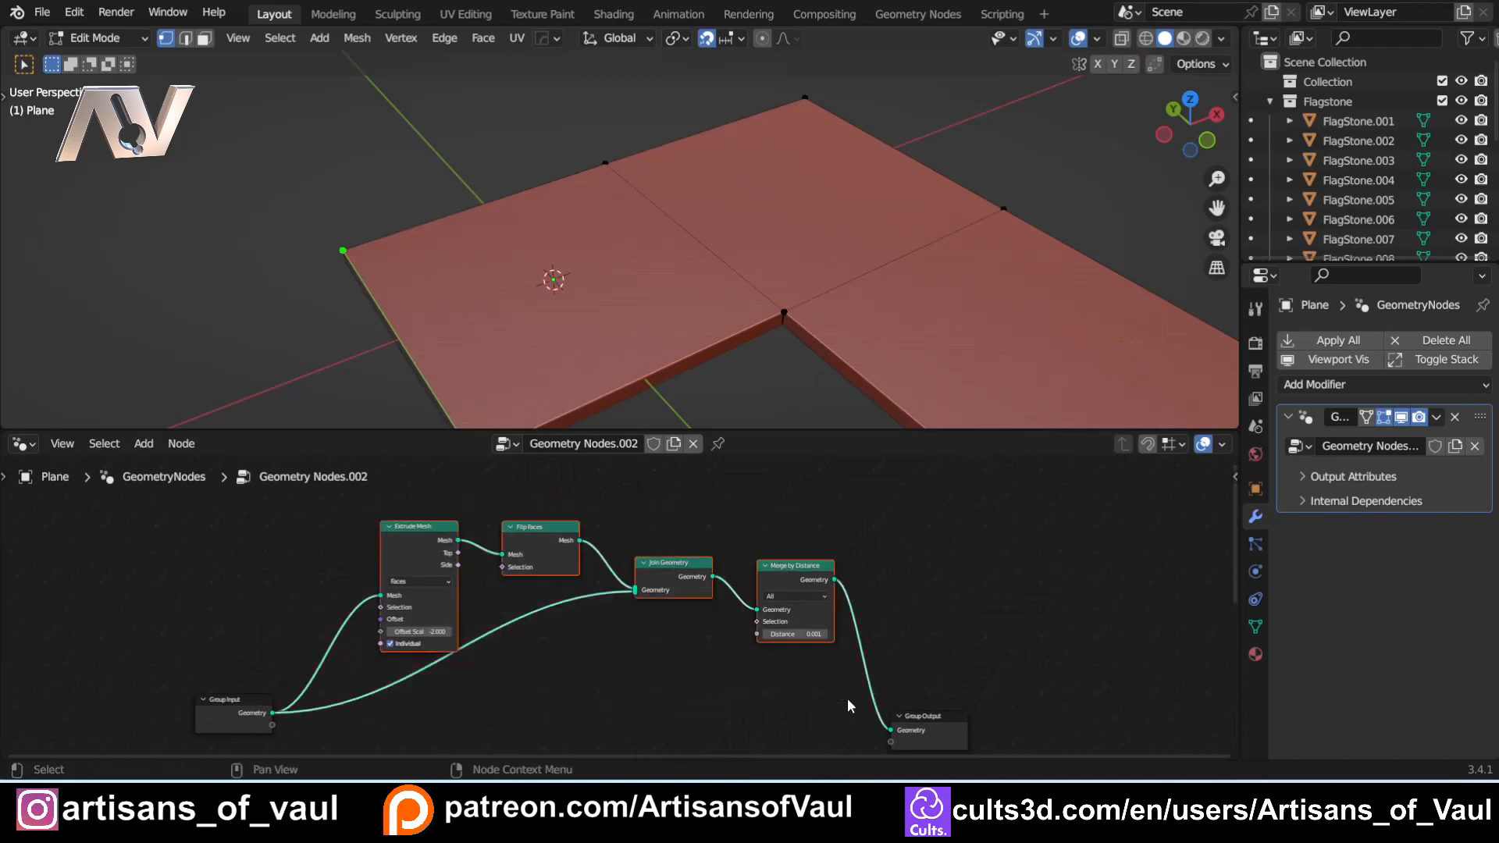
pyautogui.hotkey('shift', 'p')
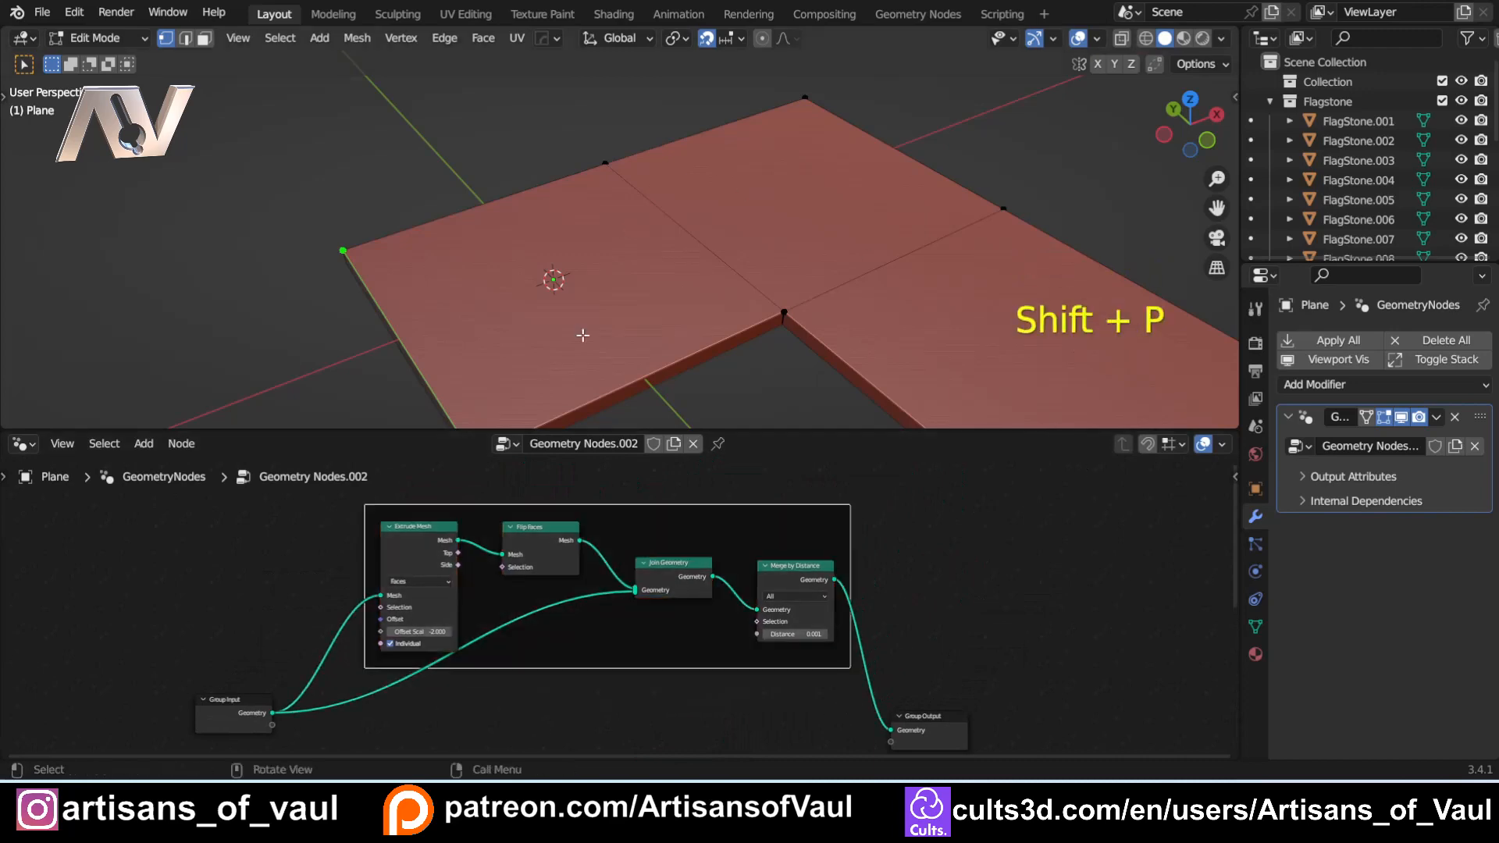
pyautogui.click(640, 524)
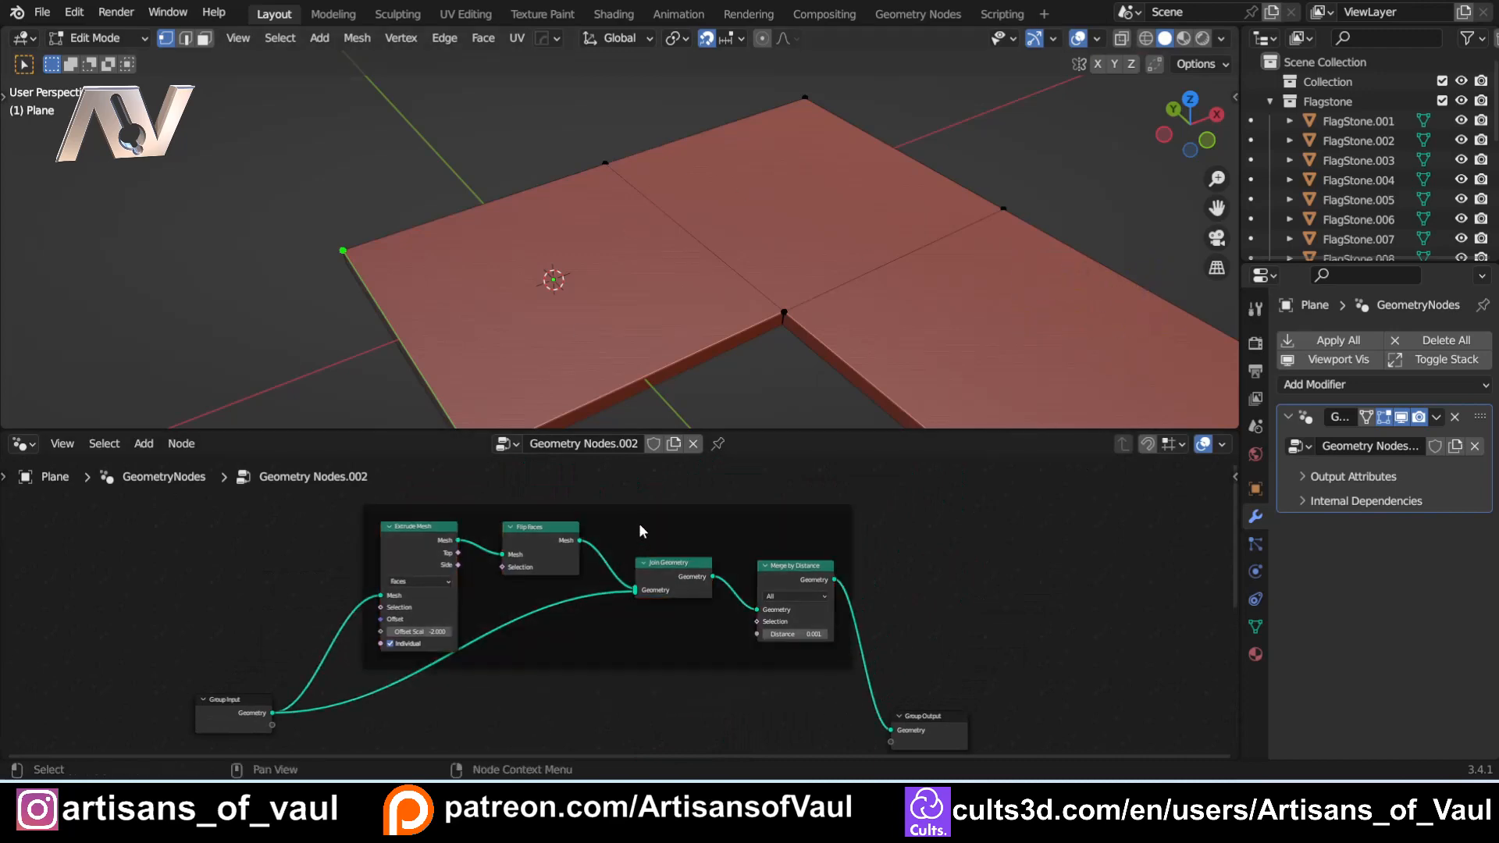
pyautogui.press('F2')
pyautogui.write('P')
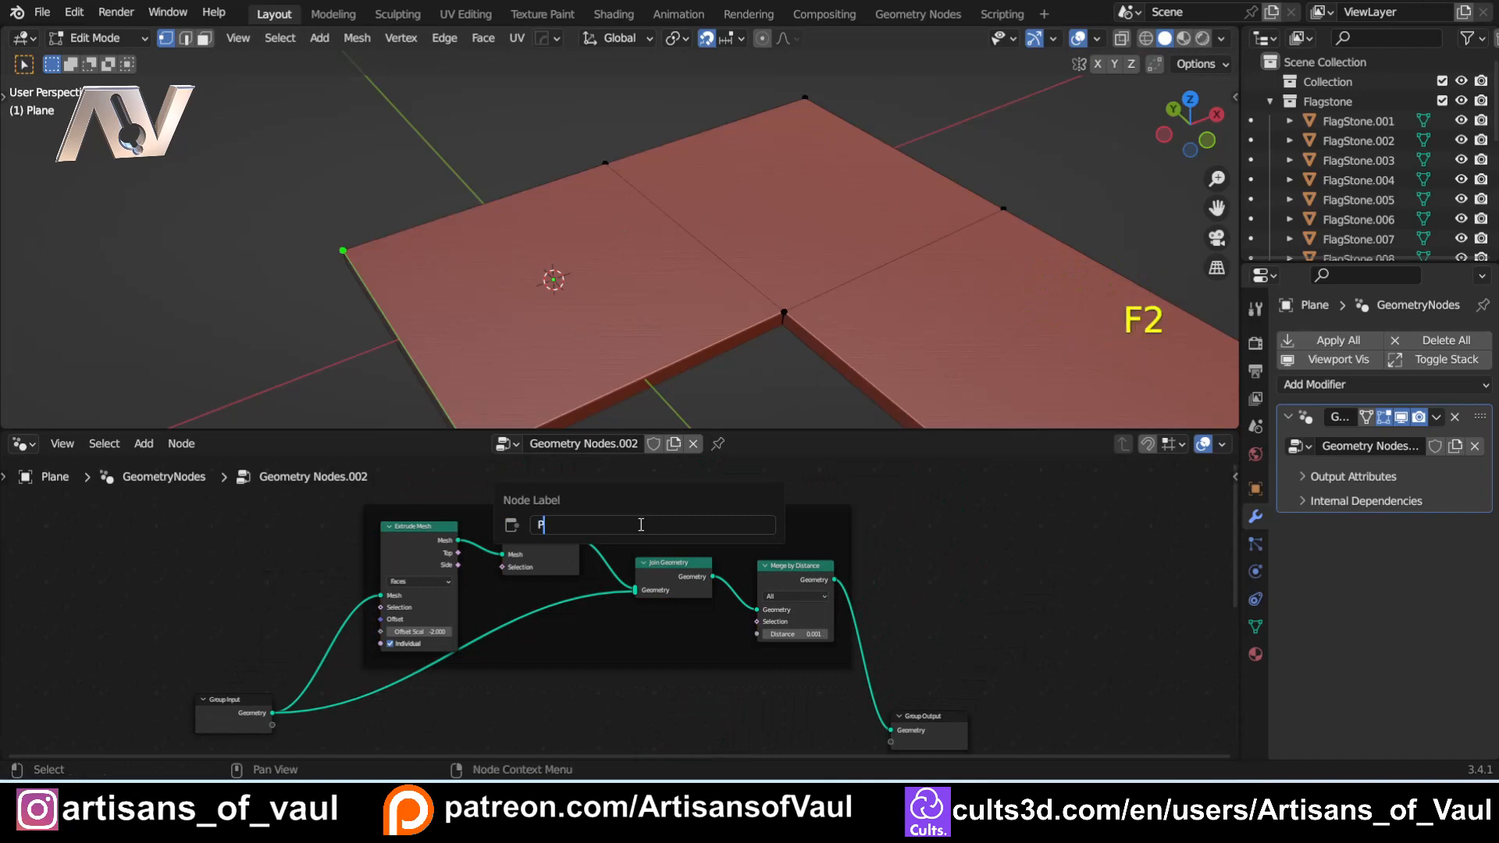
pyautogui.write('linth')
pyautogui.press('Return')
# Step: Add a Mesh to Points node fed by the Group Input geometry, placed before Instance on Points
pyautogui.keyDown('shift'); pyautogui.scroll(-3, 612, 593); pyautogui.keyUp('shift')
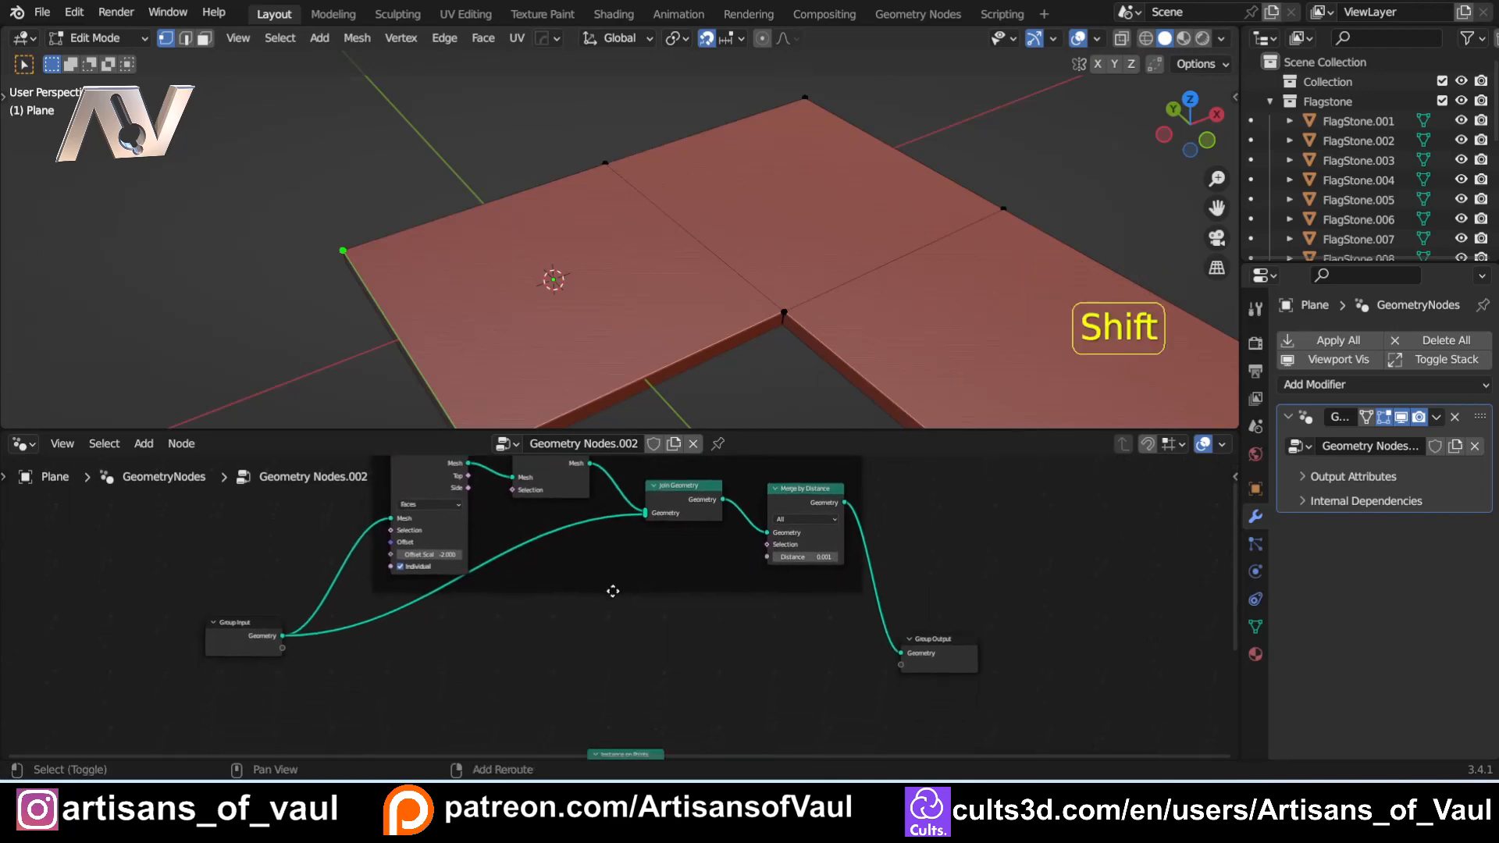
pyautogui.keyDown('shift'); pyautogui.scroll(-5, 552, 649); pyautogui.keyUp('shift')
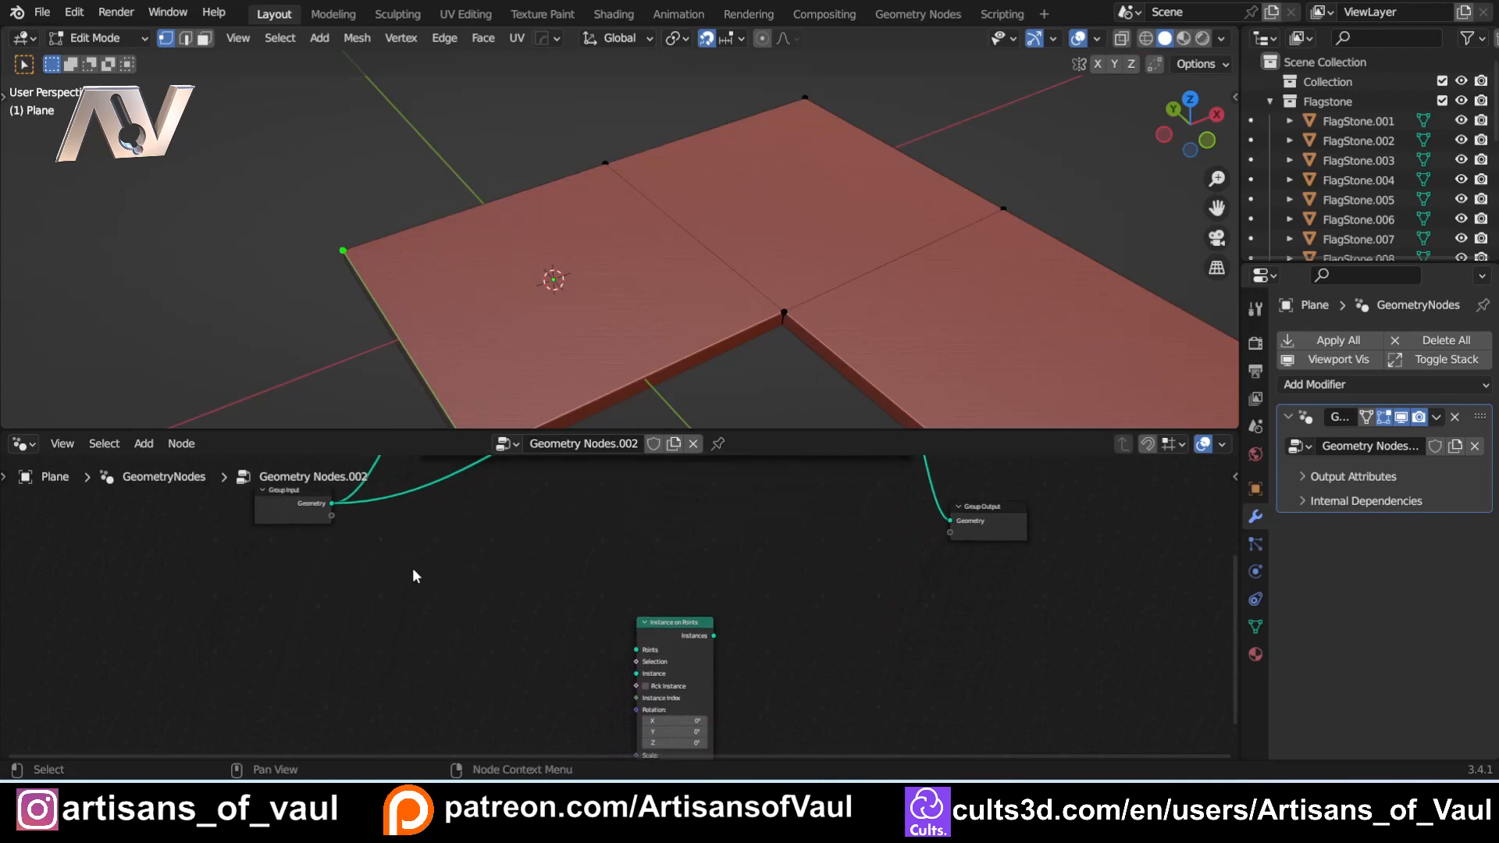
pyautogui.moveTo(809, 283); pyautogui.dragTo(616, 285, button='middle')
pyautogui.scroll(-3, 606, 318)
pyautogui.moveTo(626, 372); pyautogui.dragTo(726, 361, button='middle')
pyautogui.moveTo(332, 503); pyautogui.dragTo(498, 626)
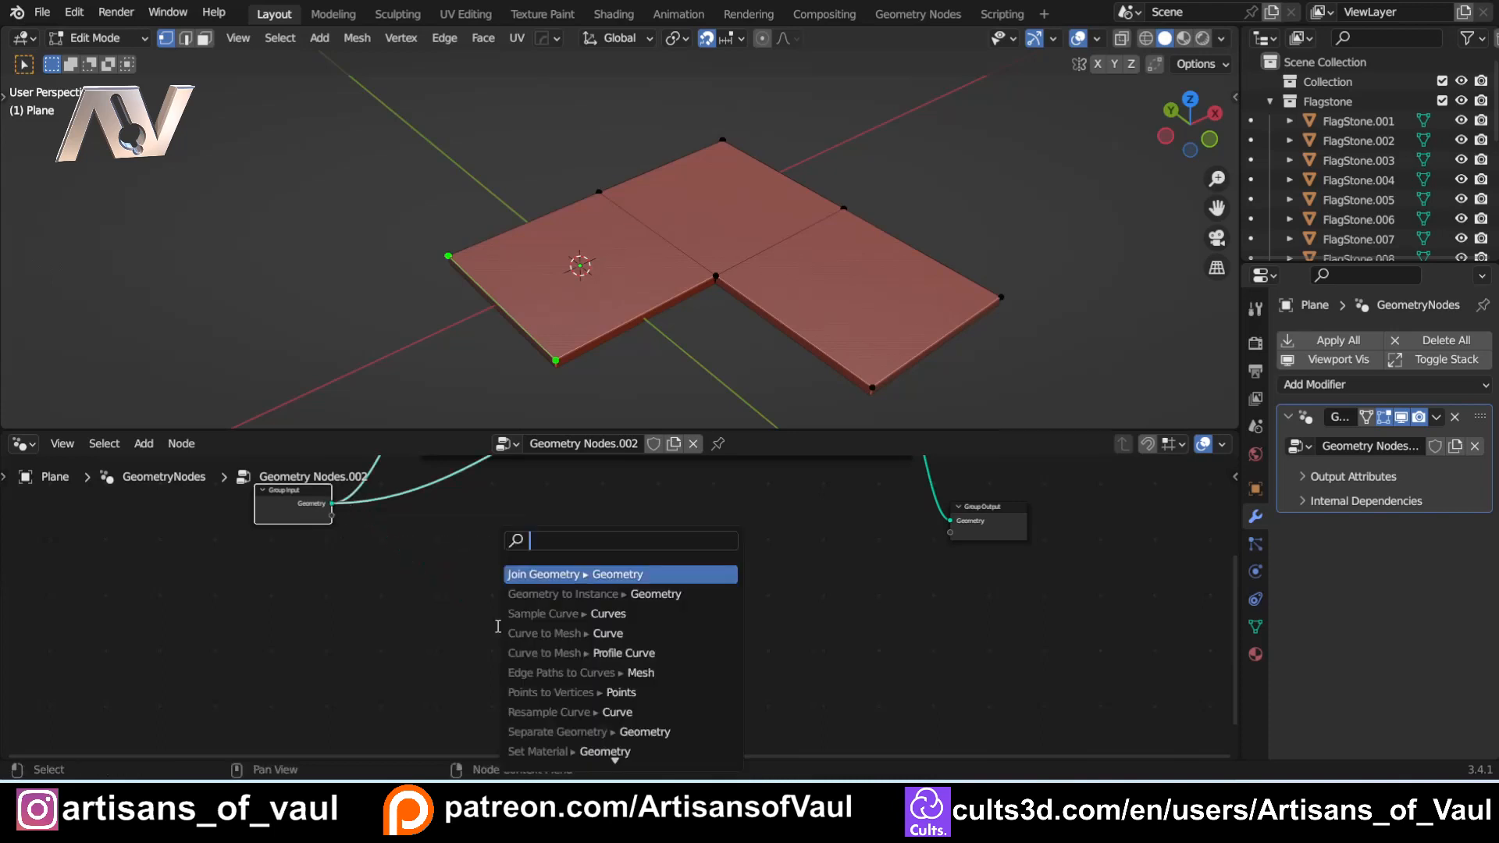
pyautogui.write('mesh')
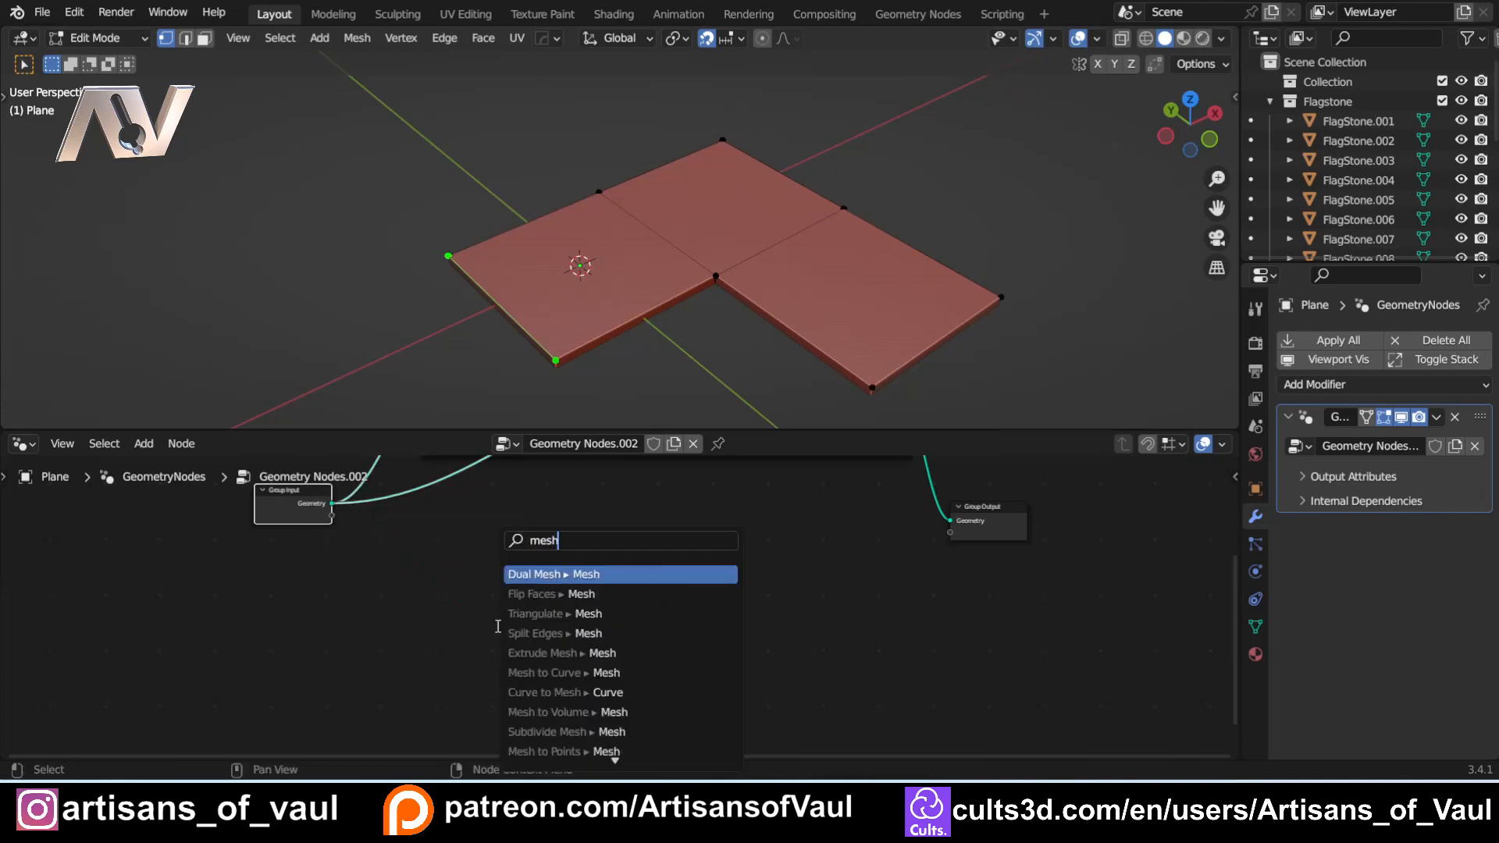
pyautogui.write(' to')
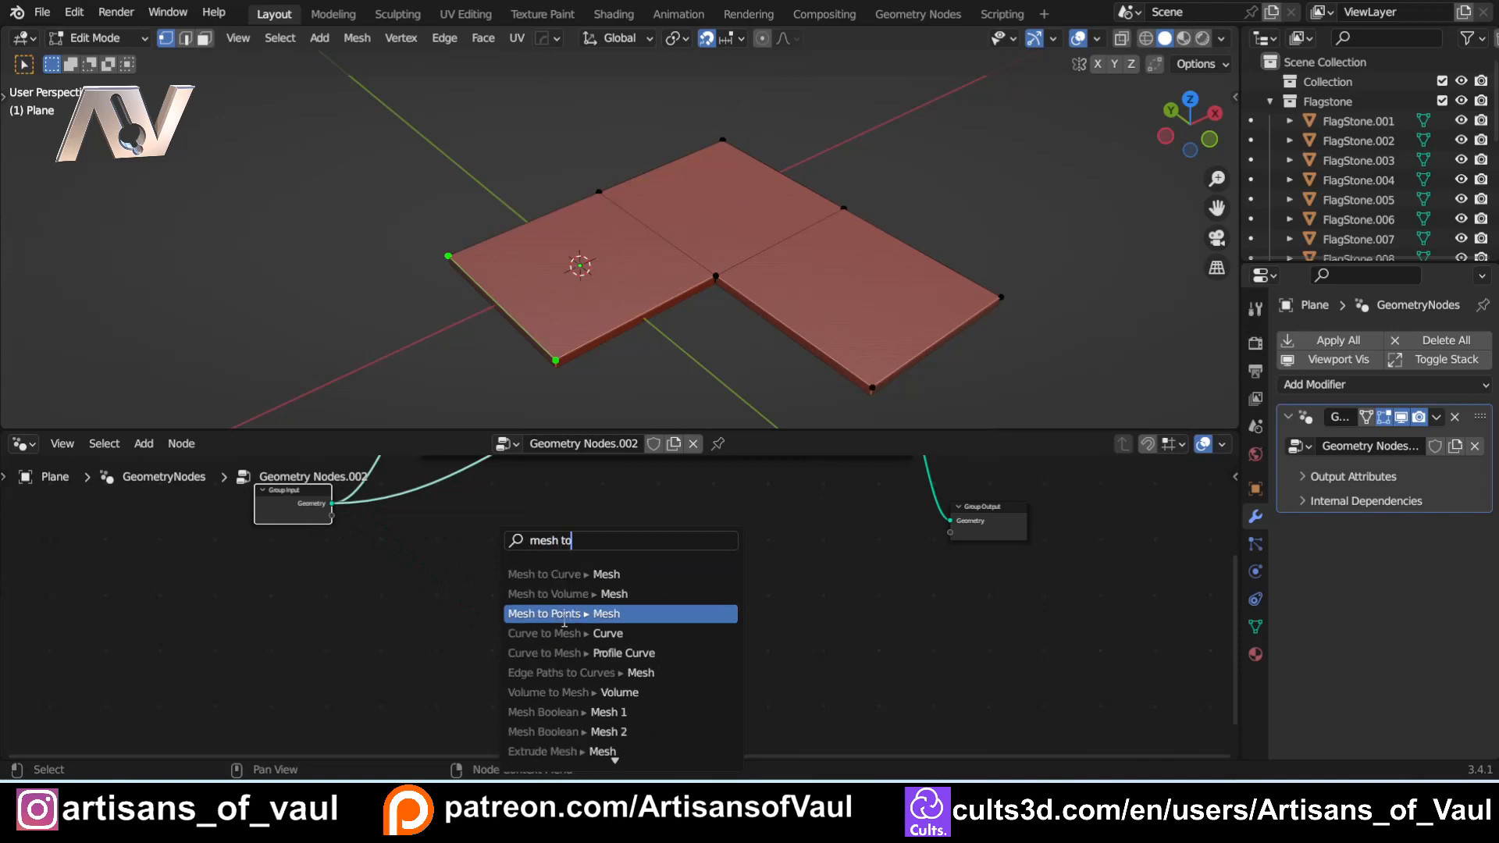
pyautogui.click(547, 613)
pyautogui.click(496, 631)
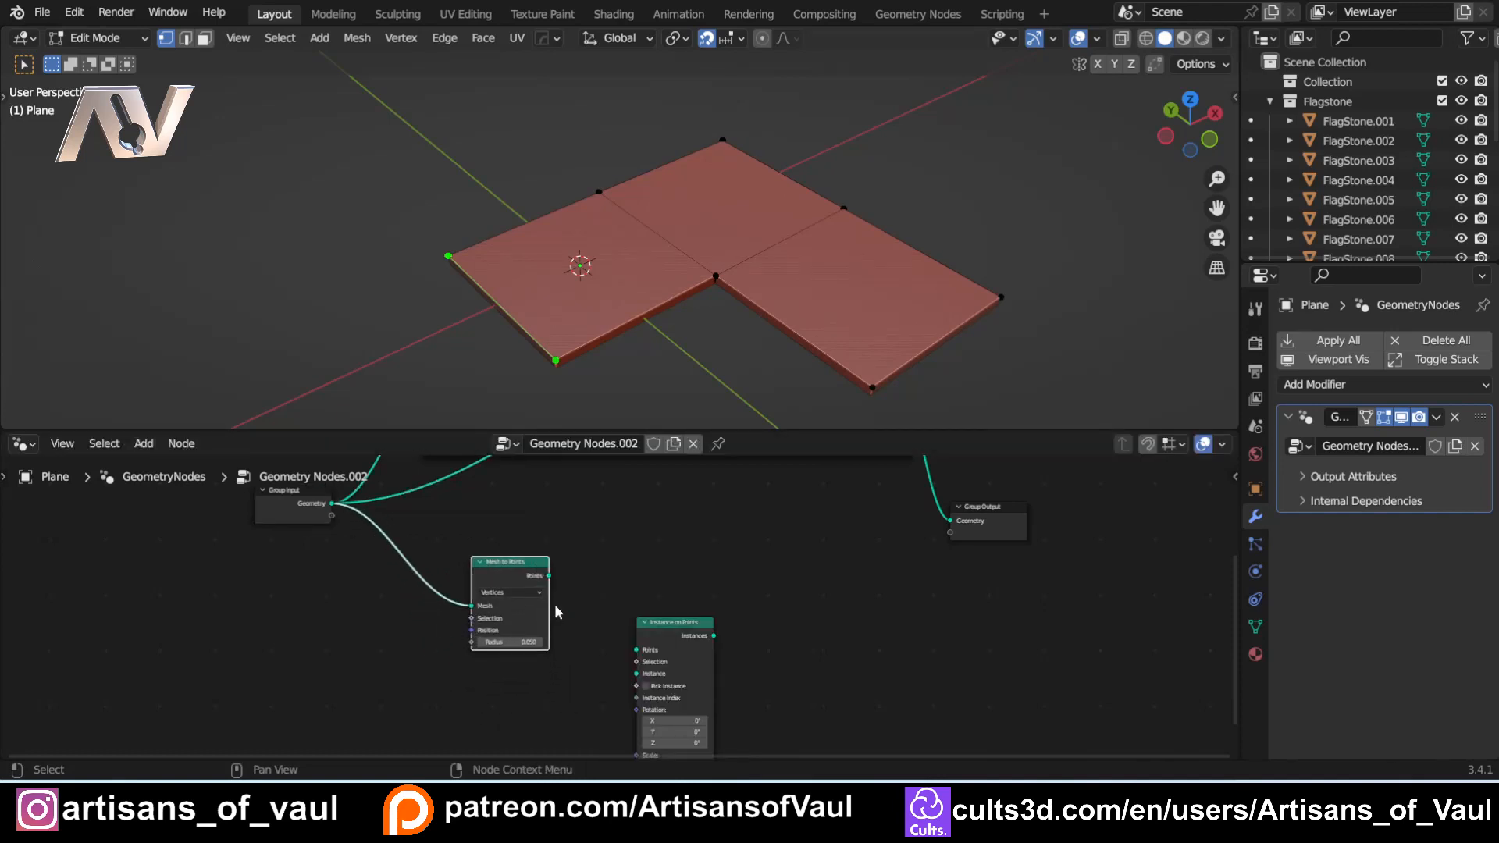
# Step: Set the Mesh to Points node's mode to Faces
pyautogui.scroll(3, 547, 607)
pyautogui.click(402, 577)
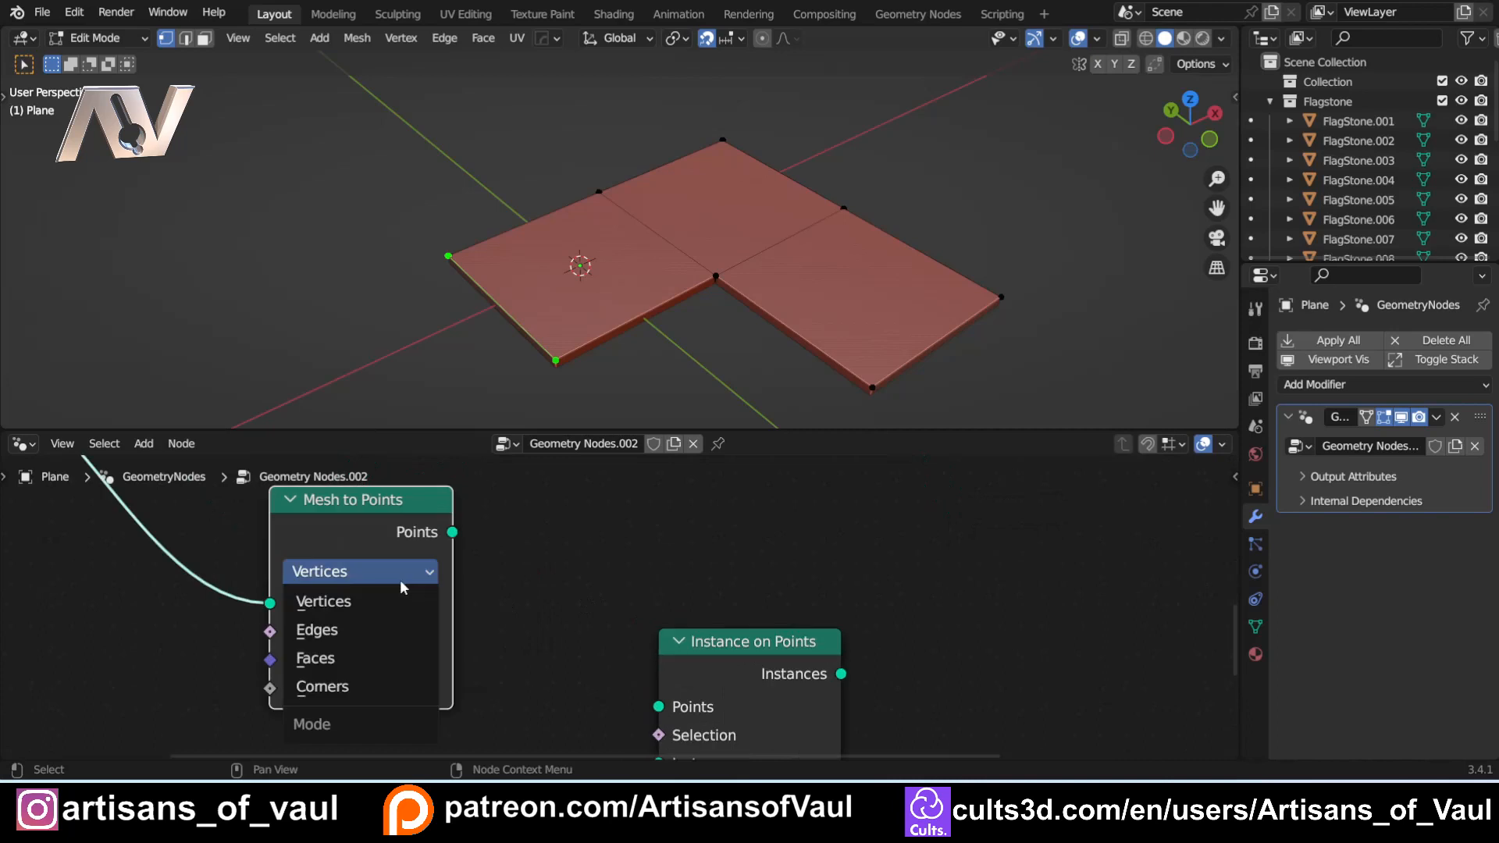
pyautogui.click(335, 663)
pyautogui.scroll(-2, 490, 548)
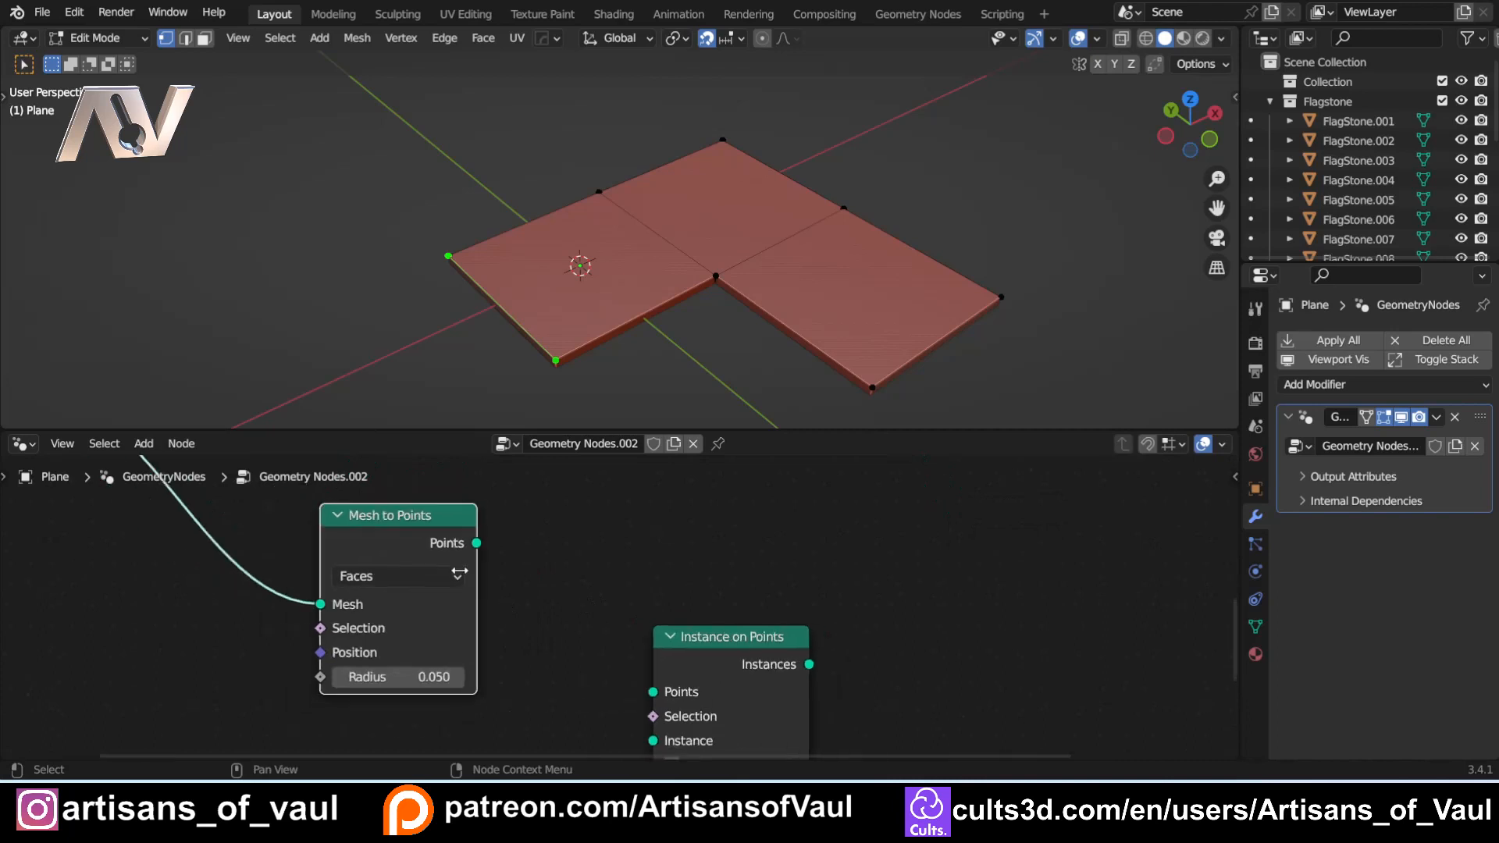
# Step: Preview the Mesh to Points output directly at the Group Output, and restore the Merge by Distance link
pyautogui.scroll(-5, 571, 519)
pyautogui.keyDown('shift'); pyautogui.moveTo(592, 565); pyautogui.dragTo(531, 618, button='middle'); pyautogui.keyUp('shift')
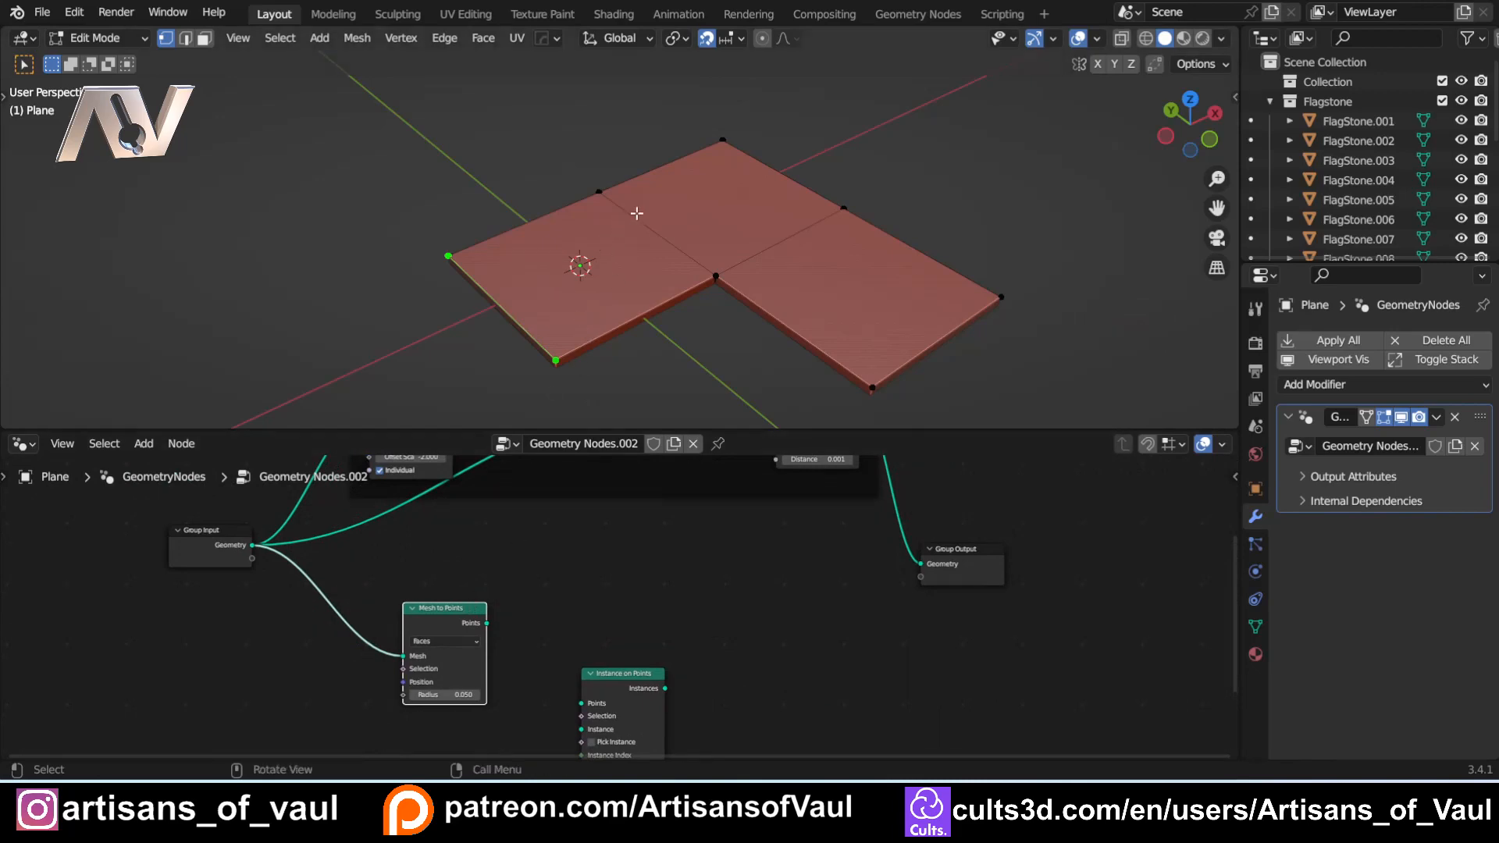
pyautogui.keyDown('ctrl'); pyautogui.keyDown('shift'); pyautogui.click(464, 619); pyautogui.keyUp('shift'); pyautogui.keyUp('ctrl')
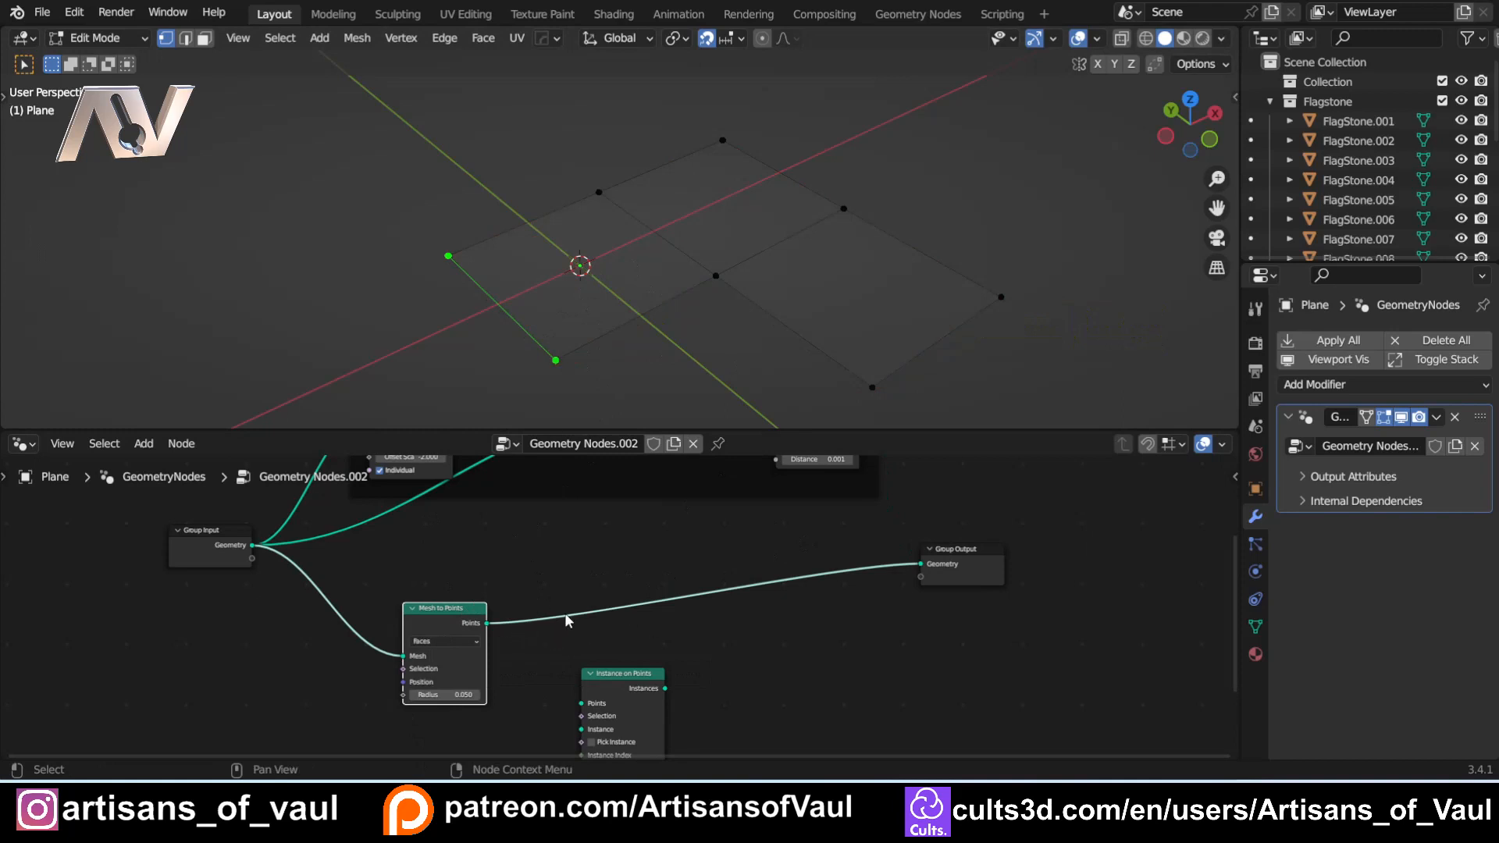
pyautogui.keyDown('shift'); pyautogui.moveTo(752, 536); pyautogui.dragTo(662, 603, button='middle'); pyautogui.keyUp('shift')
pyautogui.keyDown('alt'); pyautogui.keyDown('shift'); pyautogui.click(754, 468); pyautogui.keyUp('shift'); pyautogui.keyUp('alt')
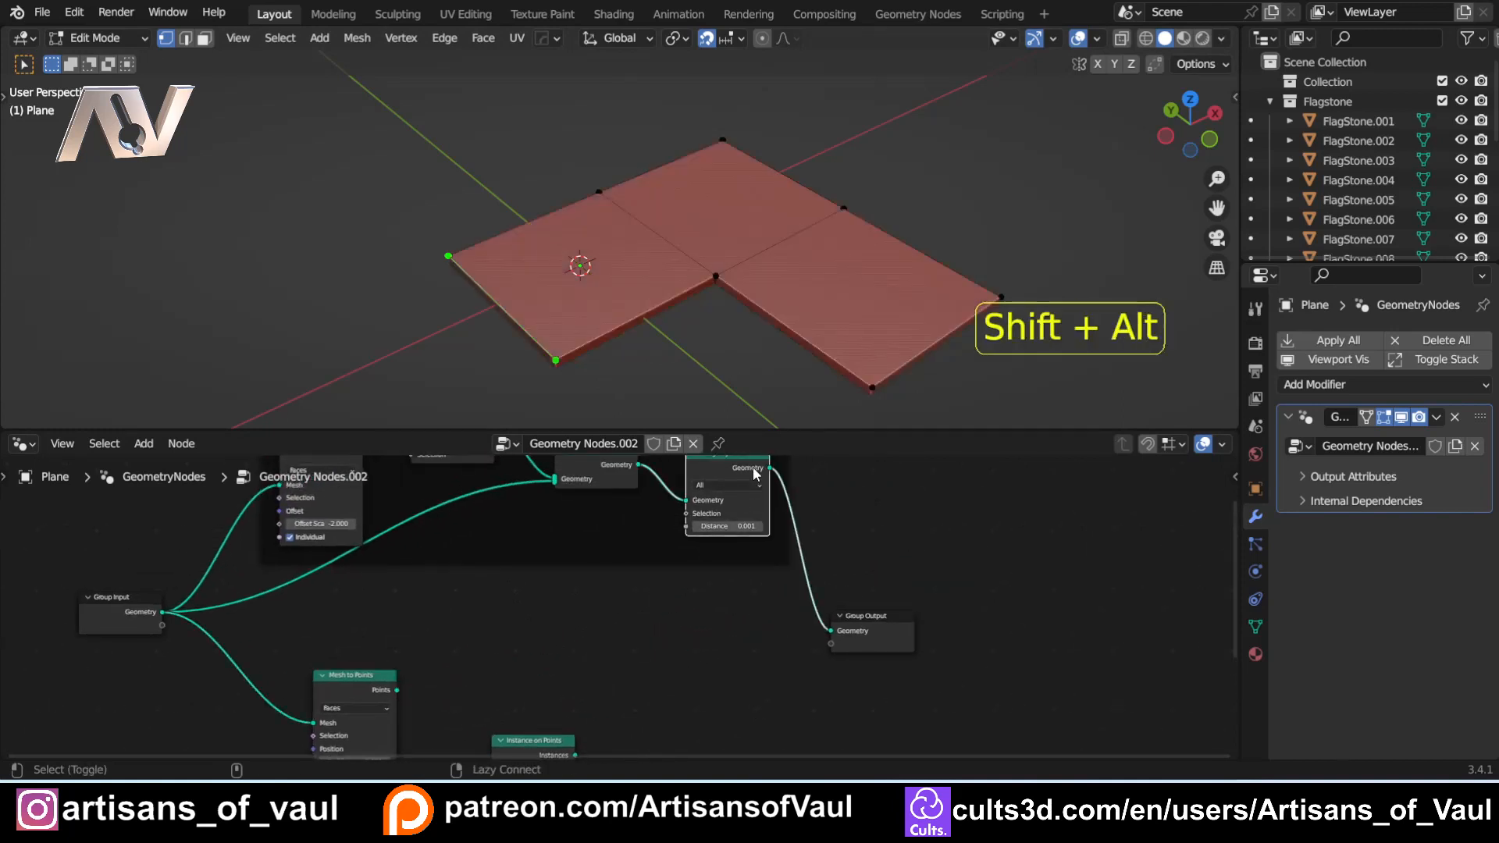
# Step: Space out the Instance on Points and Group Output nodes and insert a Join Geometry node between Merge by Distance and the Group Output
pyautogui.keyDown('shift'); pyautogui.moveTo(541, 638); pyautogui.dragTo(599, 566, button='middle'); pyautogui.keyUp('shift')
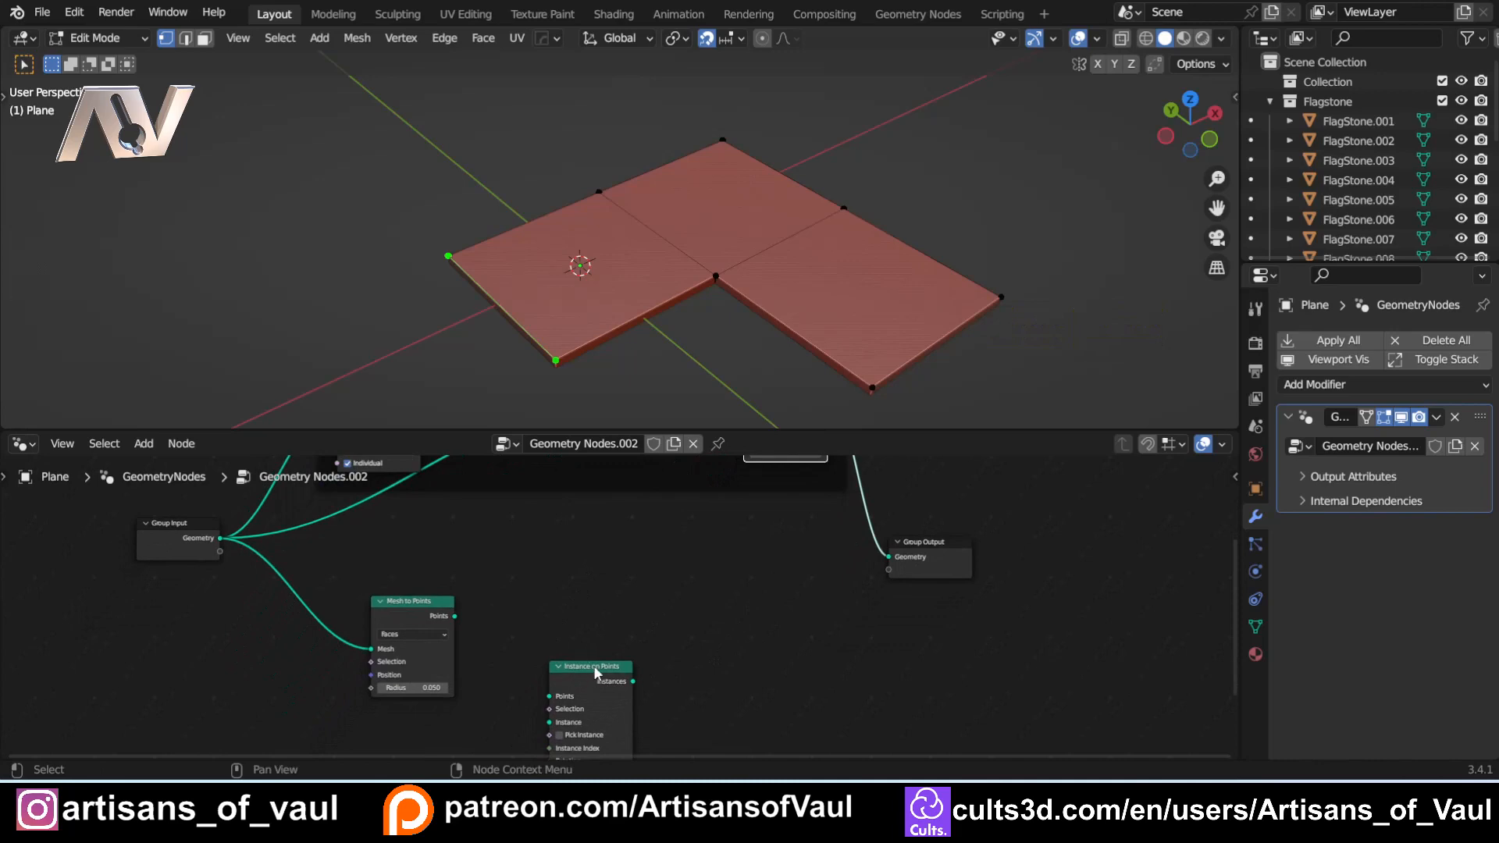
pyautogui.moveTo(594, 666); pyautogui.dragTo(639, 736)
pyautogui.moveTo(921, 532); pyautogui.dragTo(1056, 529)
pyautogui.hotkey('shift', 'a')
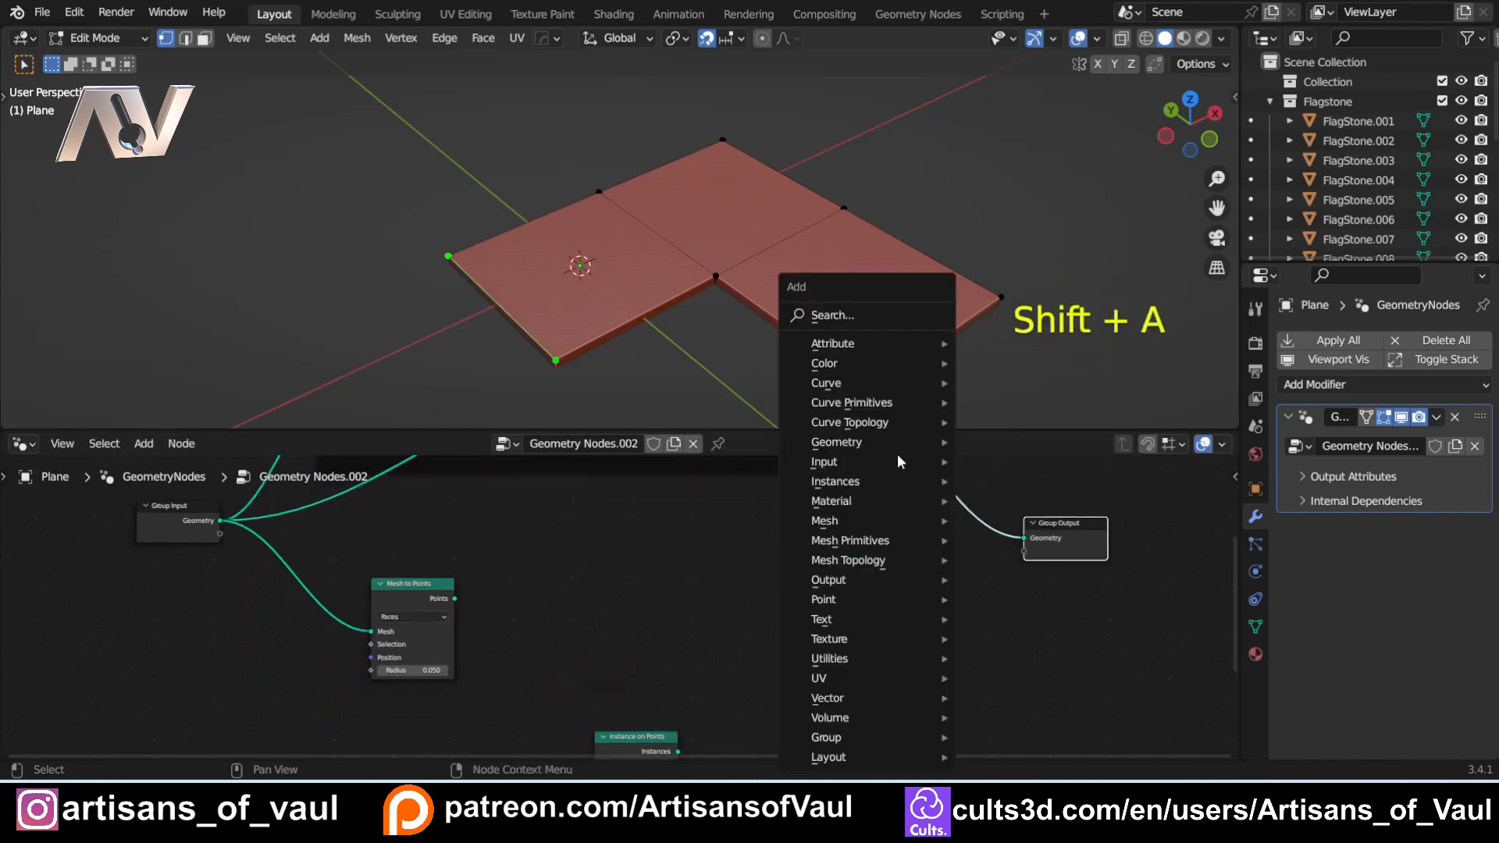
pyautogui.click(877, 309)
pyautogui.write('join')
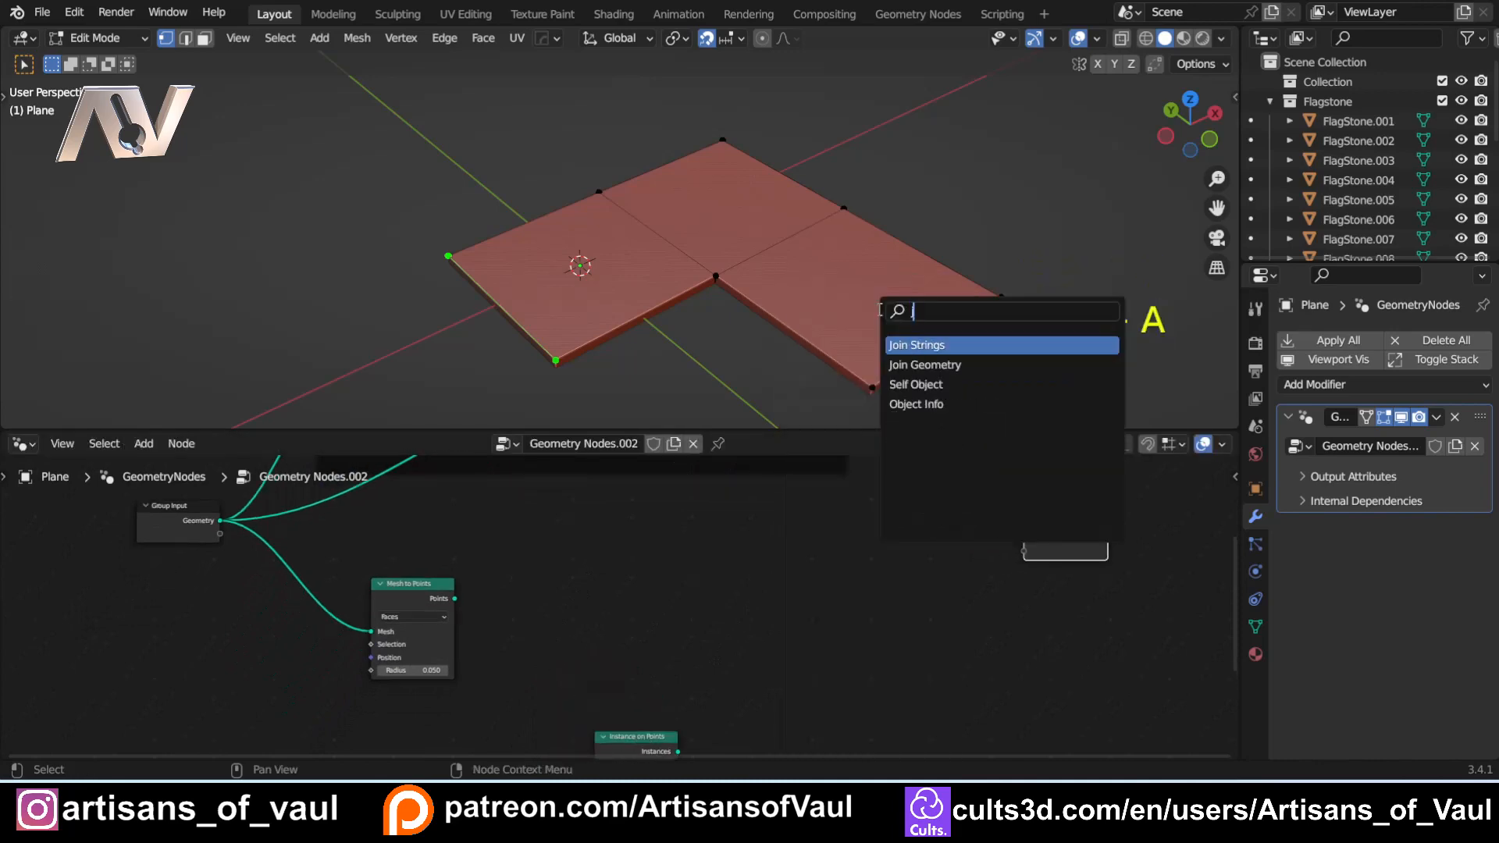
pyautogui.press('Down')
pyautogui.press('Return')
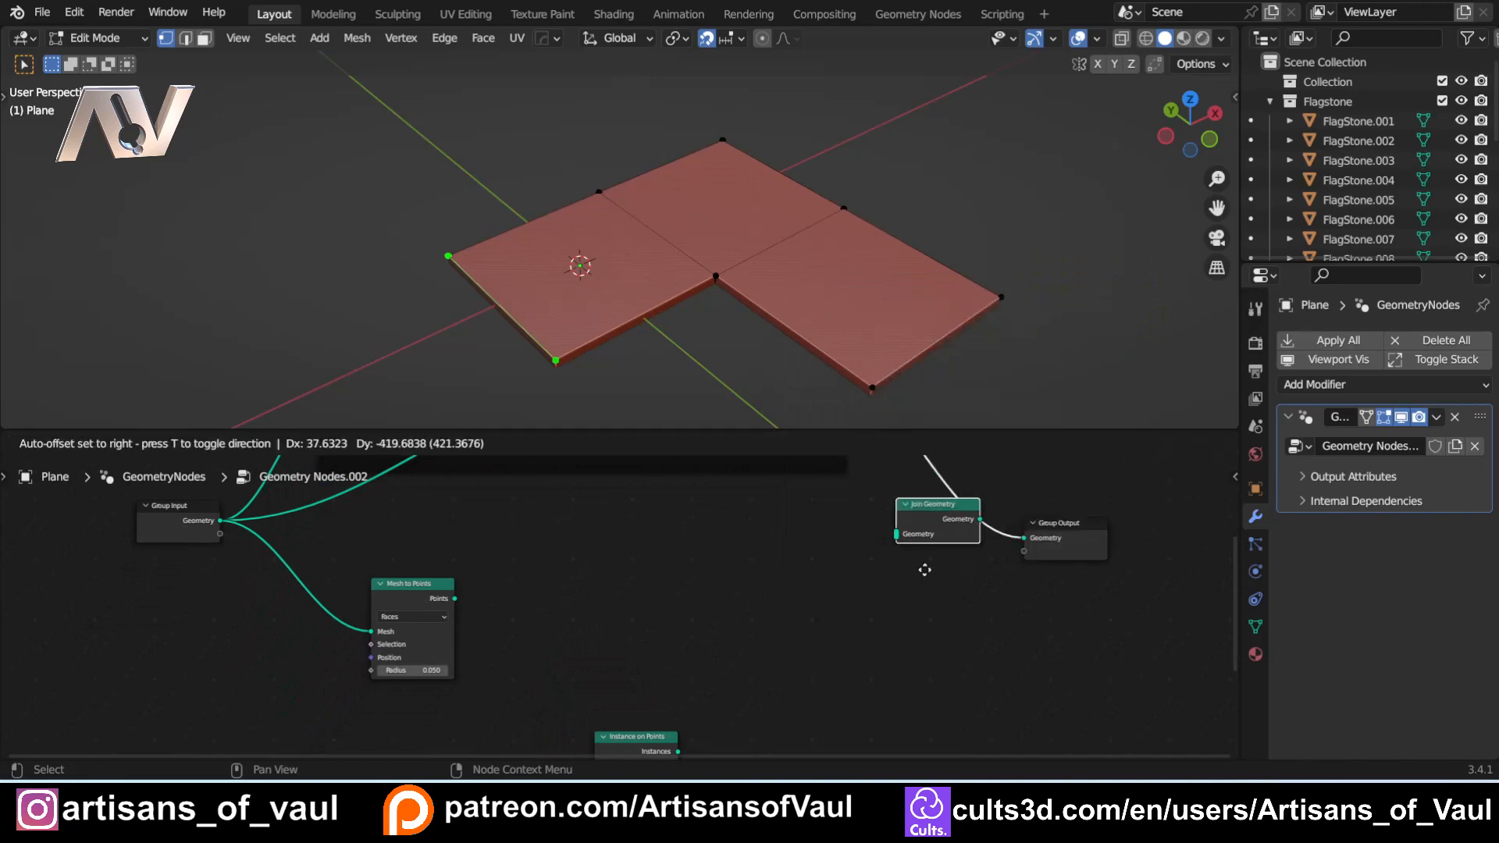
pyautogui.click(947, 569)
pyautogui.click(1039, 531)
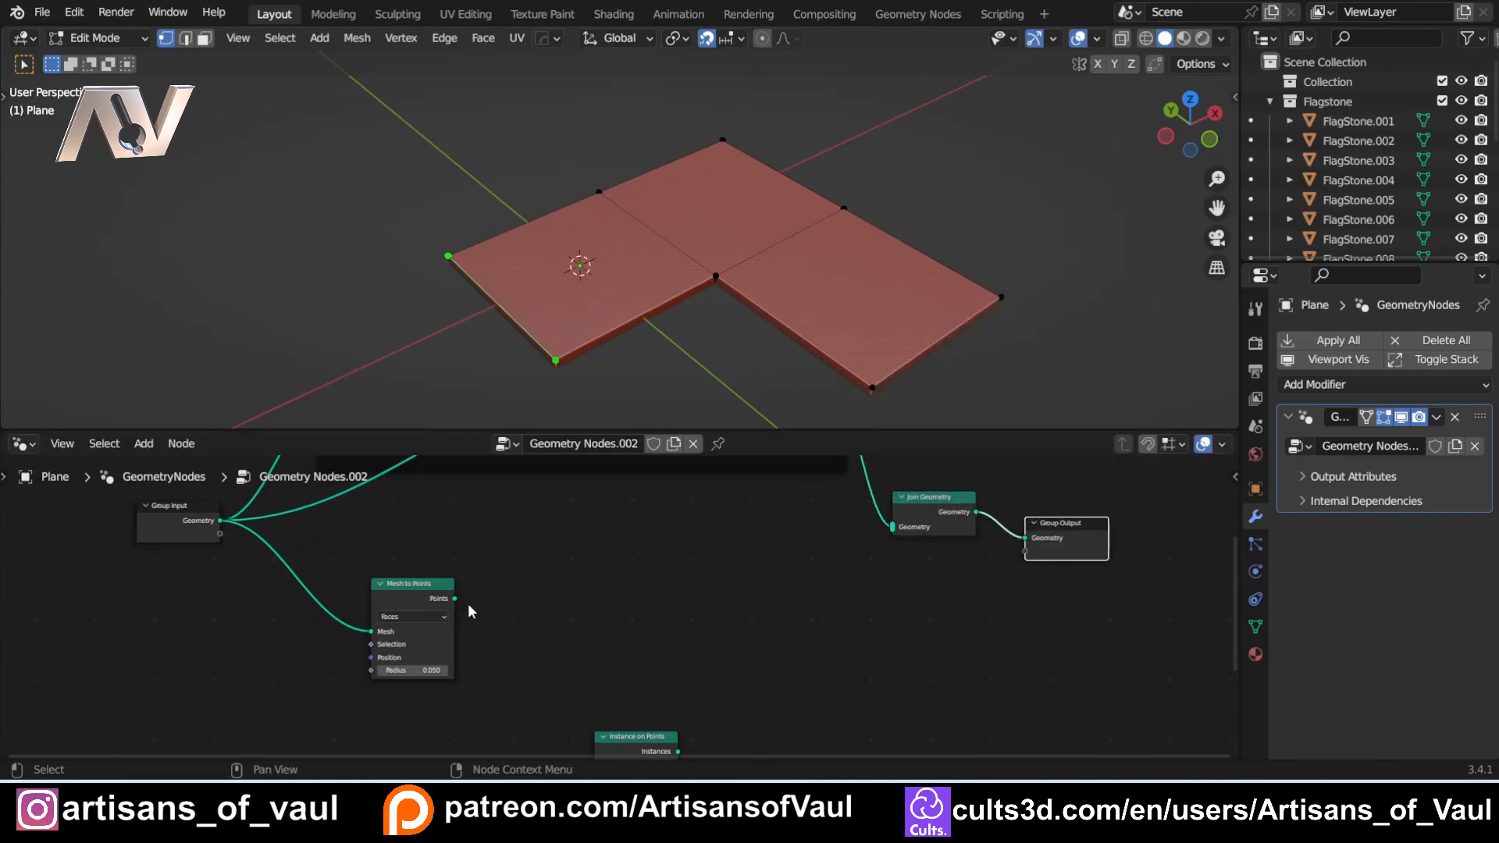
# Step: Link Mesh to Points to the Join Geometry input and insert the Instance on Points node into that link
pyautogui.moveTo(454, 598); pyautogui.dragTo(893, 527)
pyautogui.keyDown('shift'); pyautogui.moveTo(462, 630); pyautogui.dragTo(508, 576, button='middle'); pyautogui.keyUp('shift')
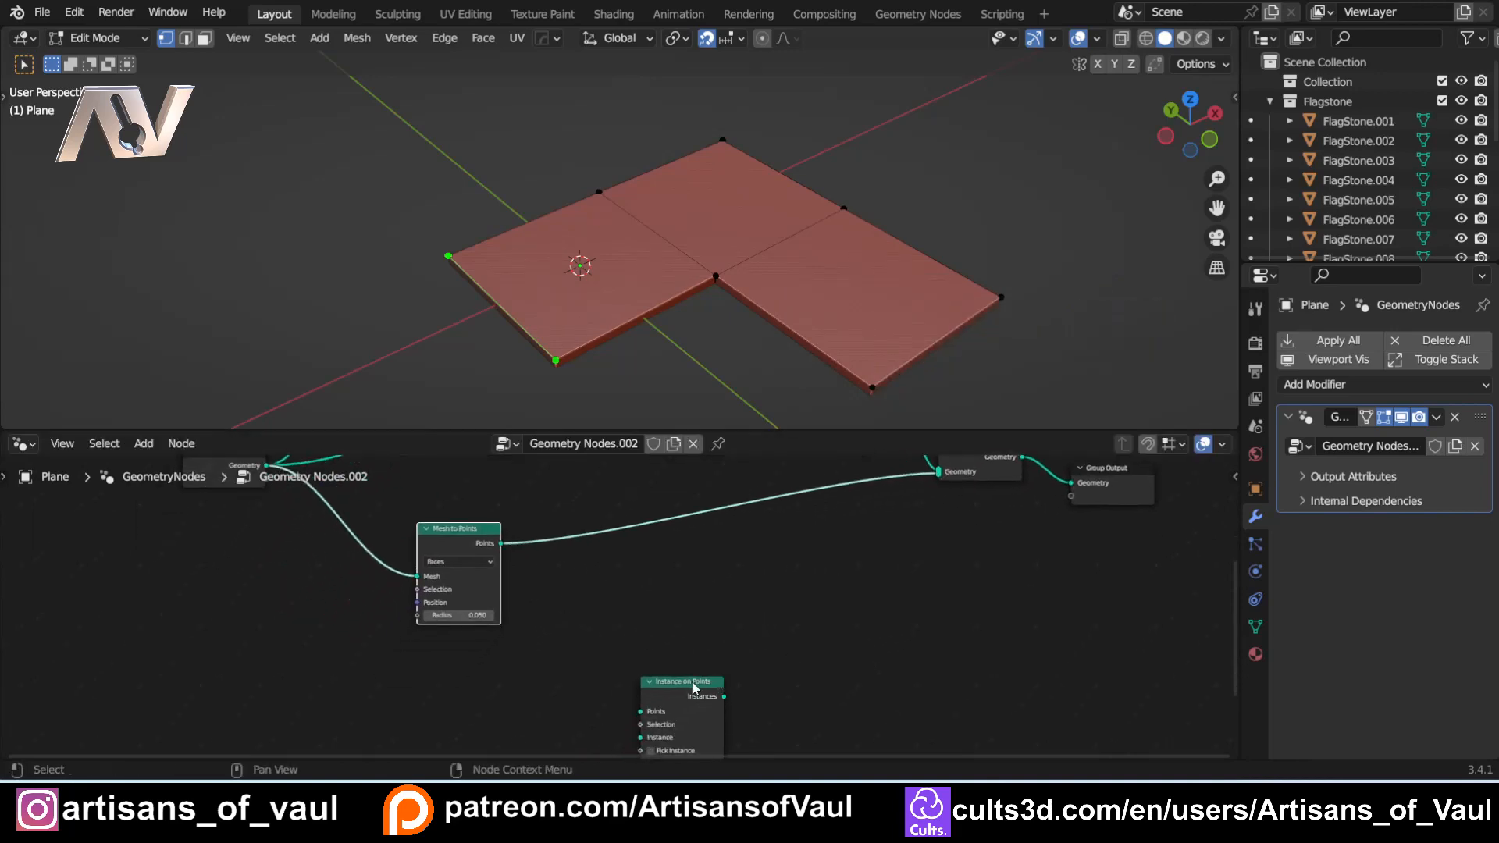
pyautogui.click(671, 521)
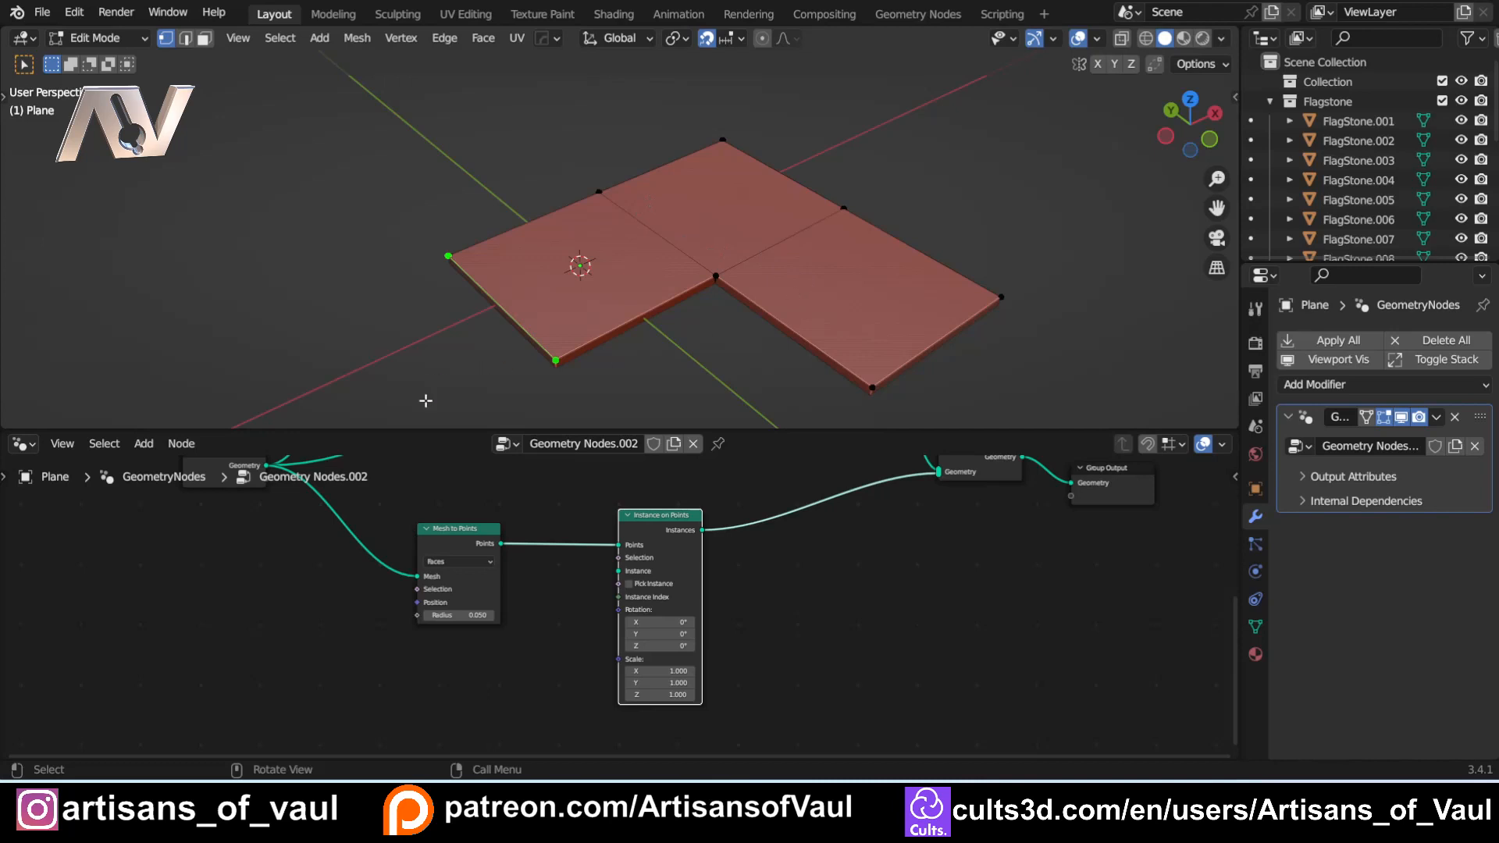
pyautogui.scroll(-1, 338, 541)
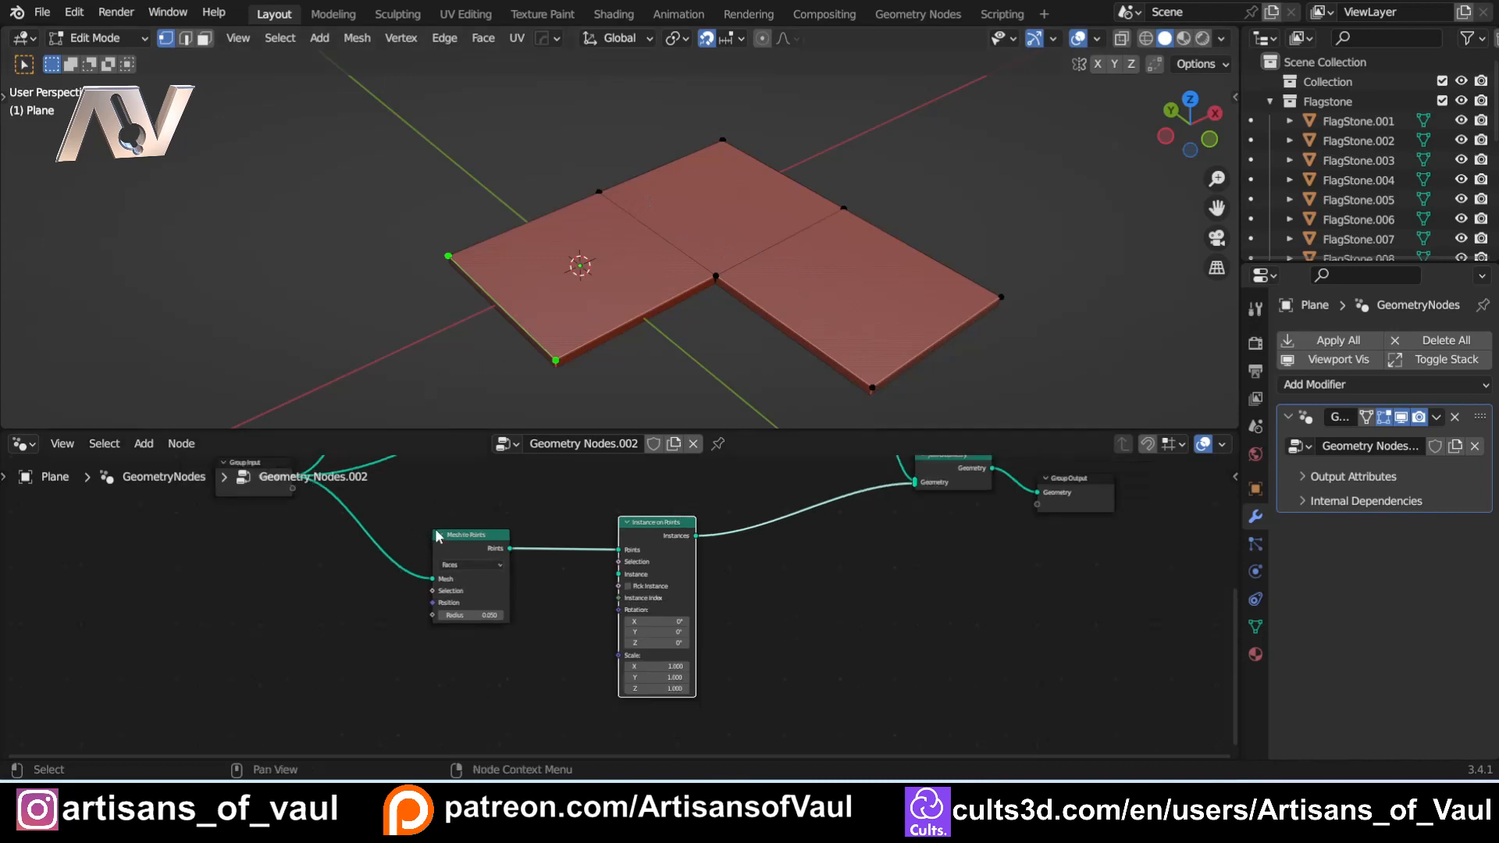
pyautogui.moveTo(462, 535); pyautogui.dragTo(441, 503)
pyautogui.scroll(1, 445, 501)
pyautogui.scroll(-3, 400, 245)
# Step: Move the Plane object into the collection named Collection, separate from the Flagstone collection
pyautogui.moveTo(436, 317); pyautogui.dragTo(586, 312, button='middle')
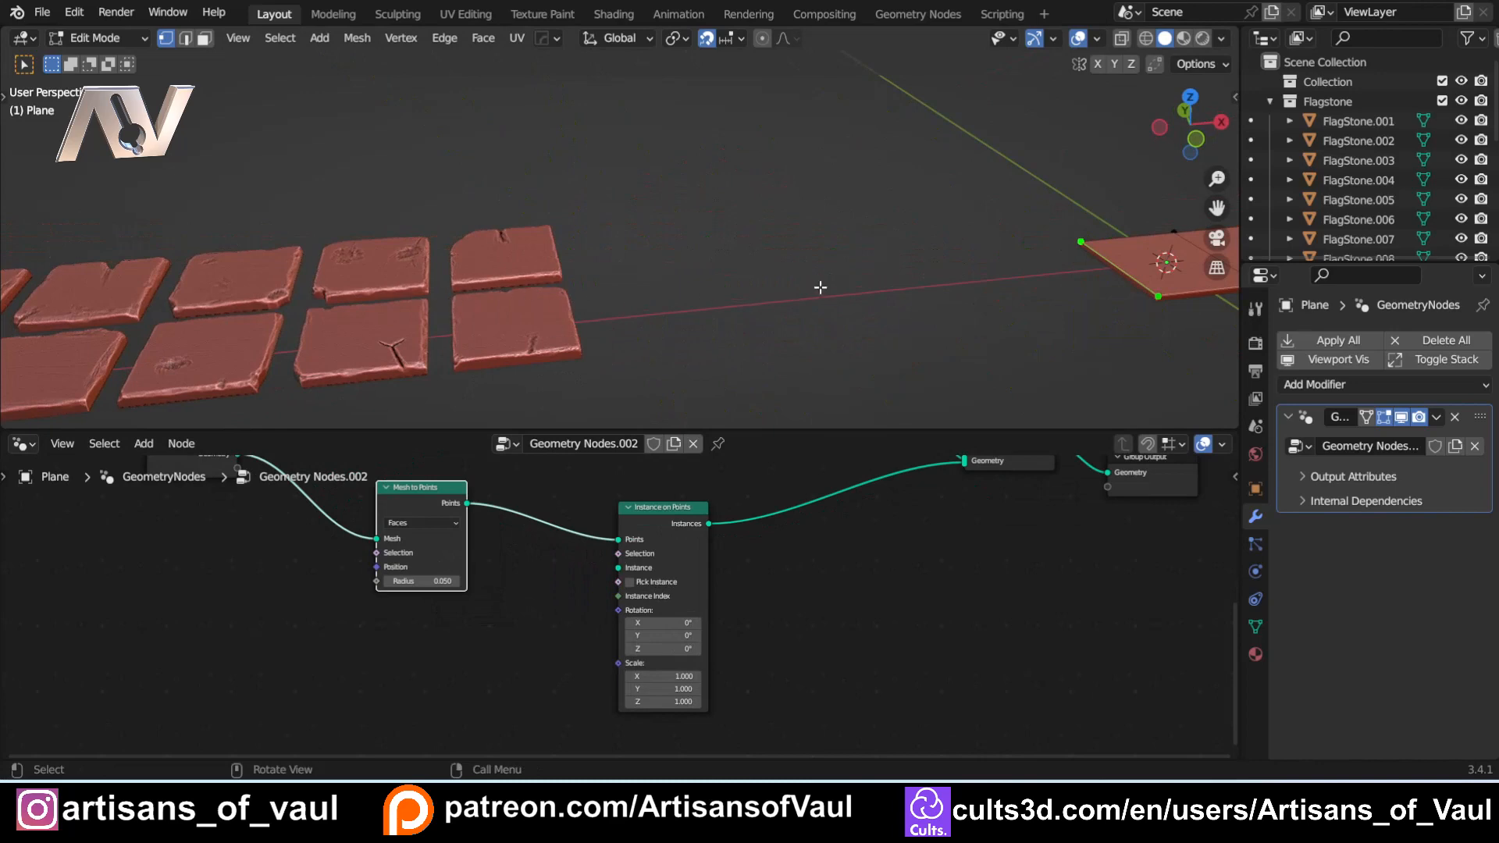
pyautogui.keyDown('shift'); pyautogui.moveTo(73, 357); pyautogui.dragTo(328, 367, button='middle'); pyautogui.keyUp('shift')
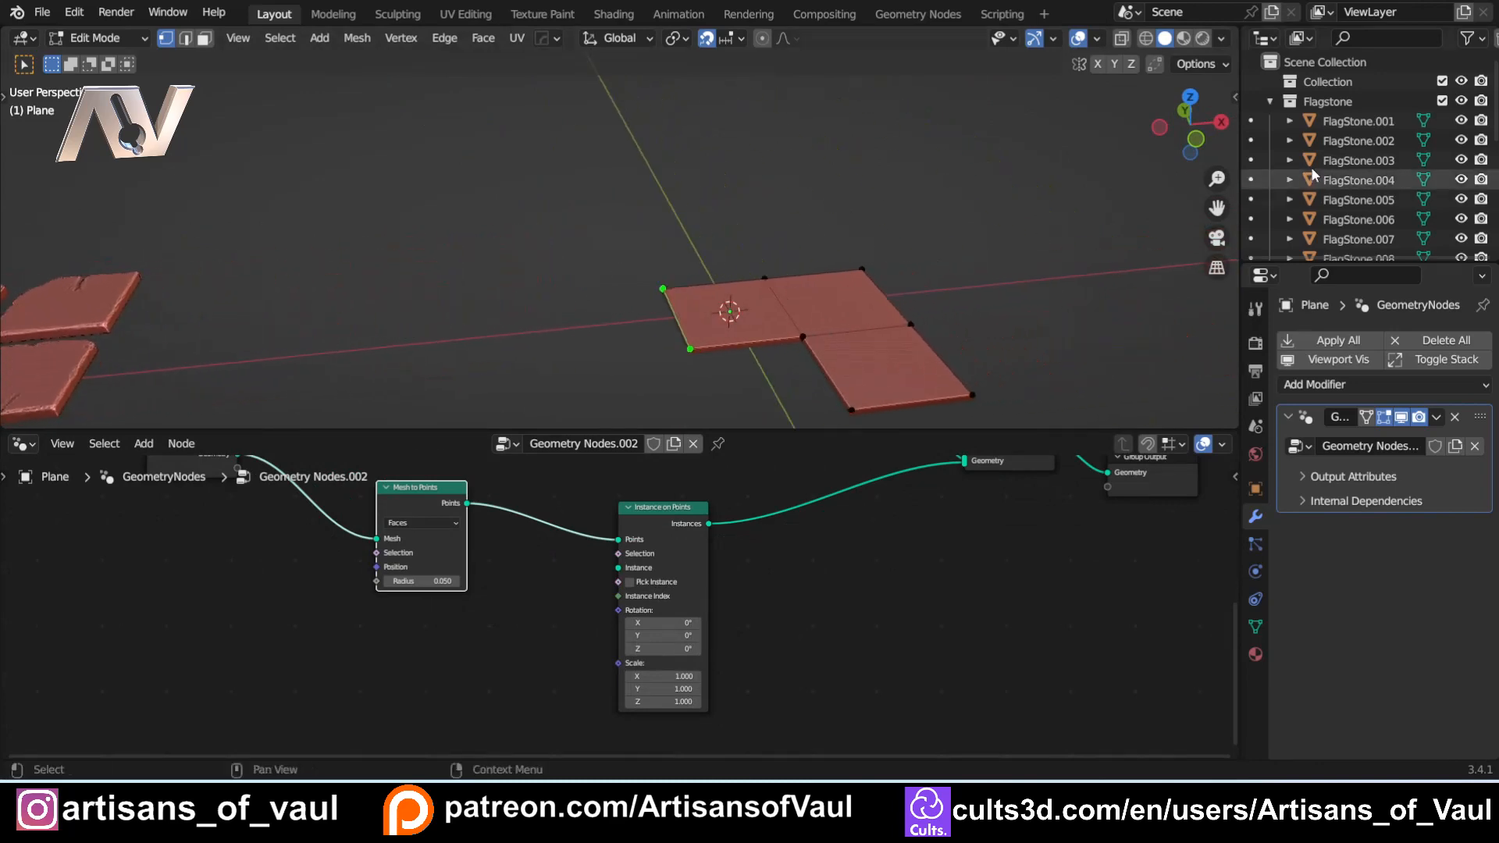
pyautogui.scroll(-3, 1324, 104)
pyautogui.scroll(3, 1324, 104)
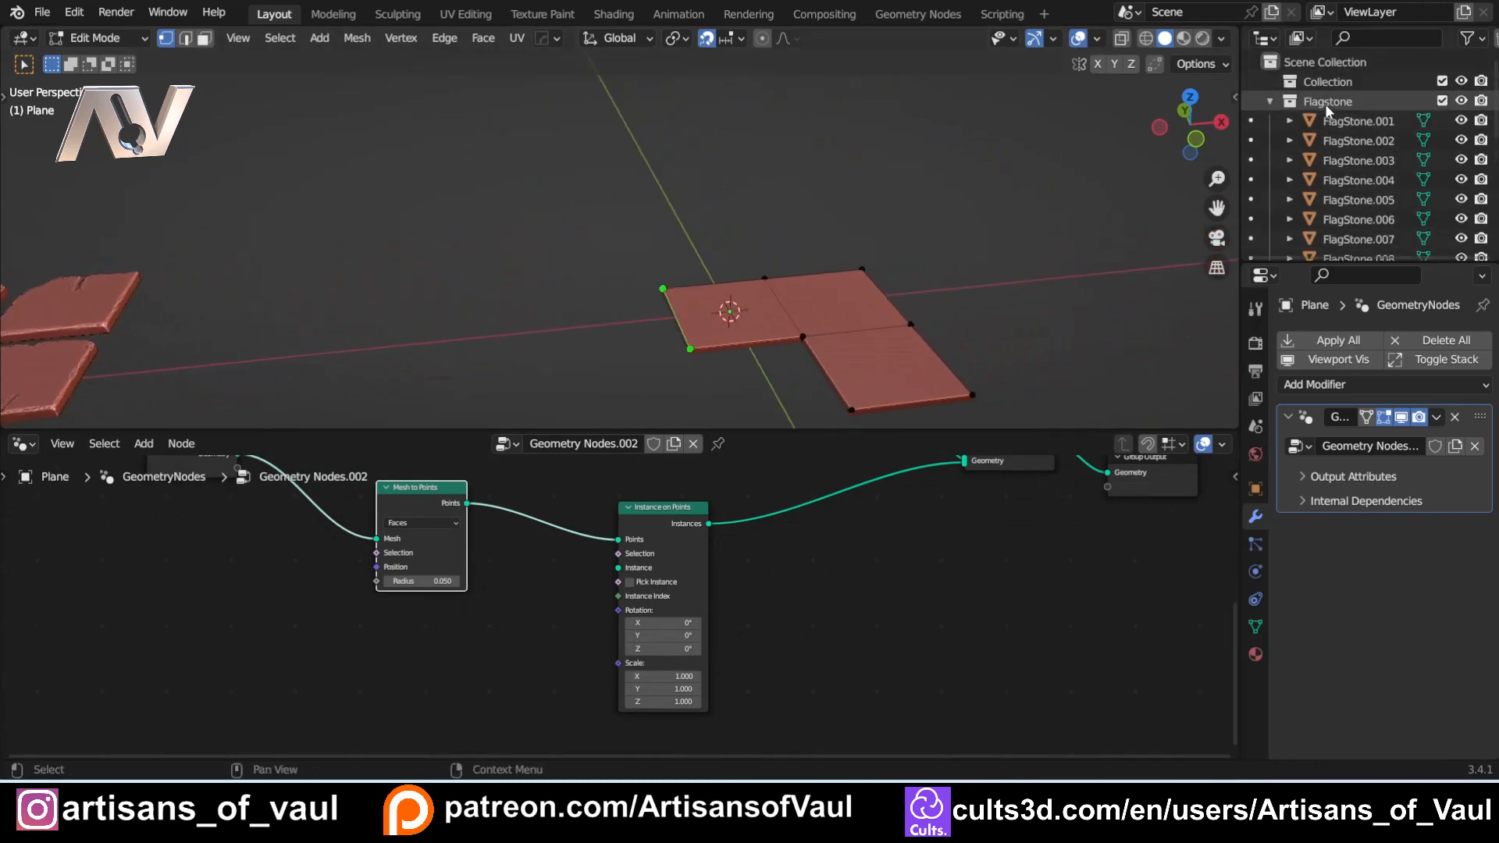
pyautogui.scroll(-10, 1328, 100)
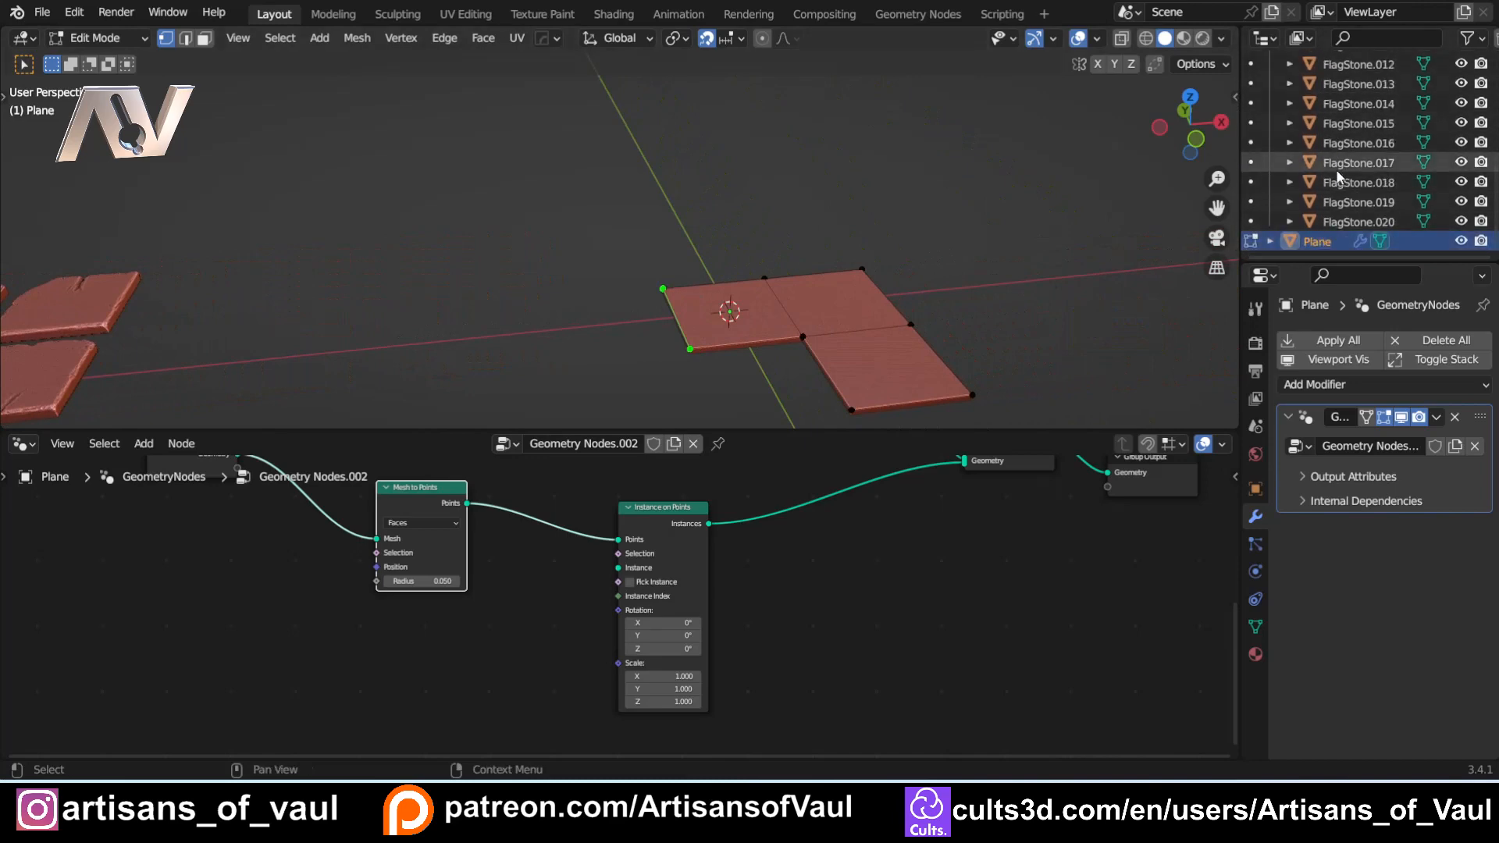
pyautogui.scroll(10, 1338, 185)
pyautogui.scroll(-10, 1337, 184)
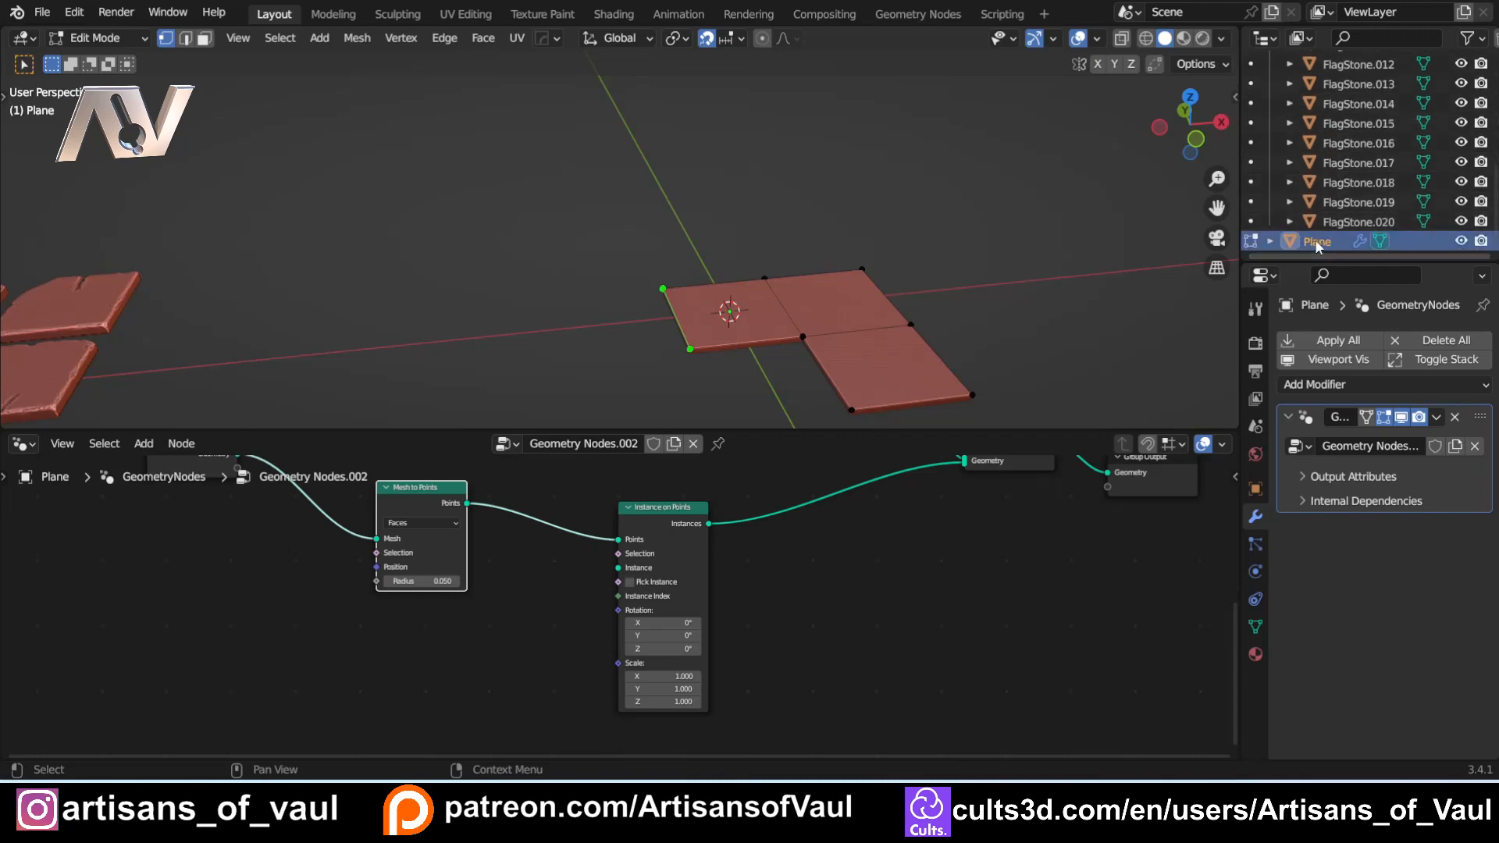
pyautogui.press('m')
pyautogui.click(1256, 292)
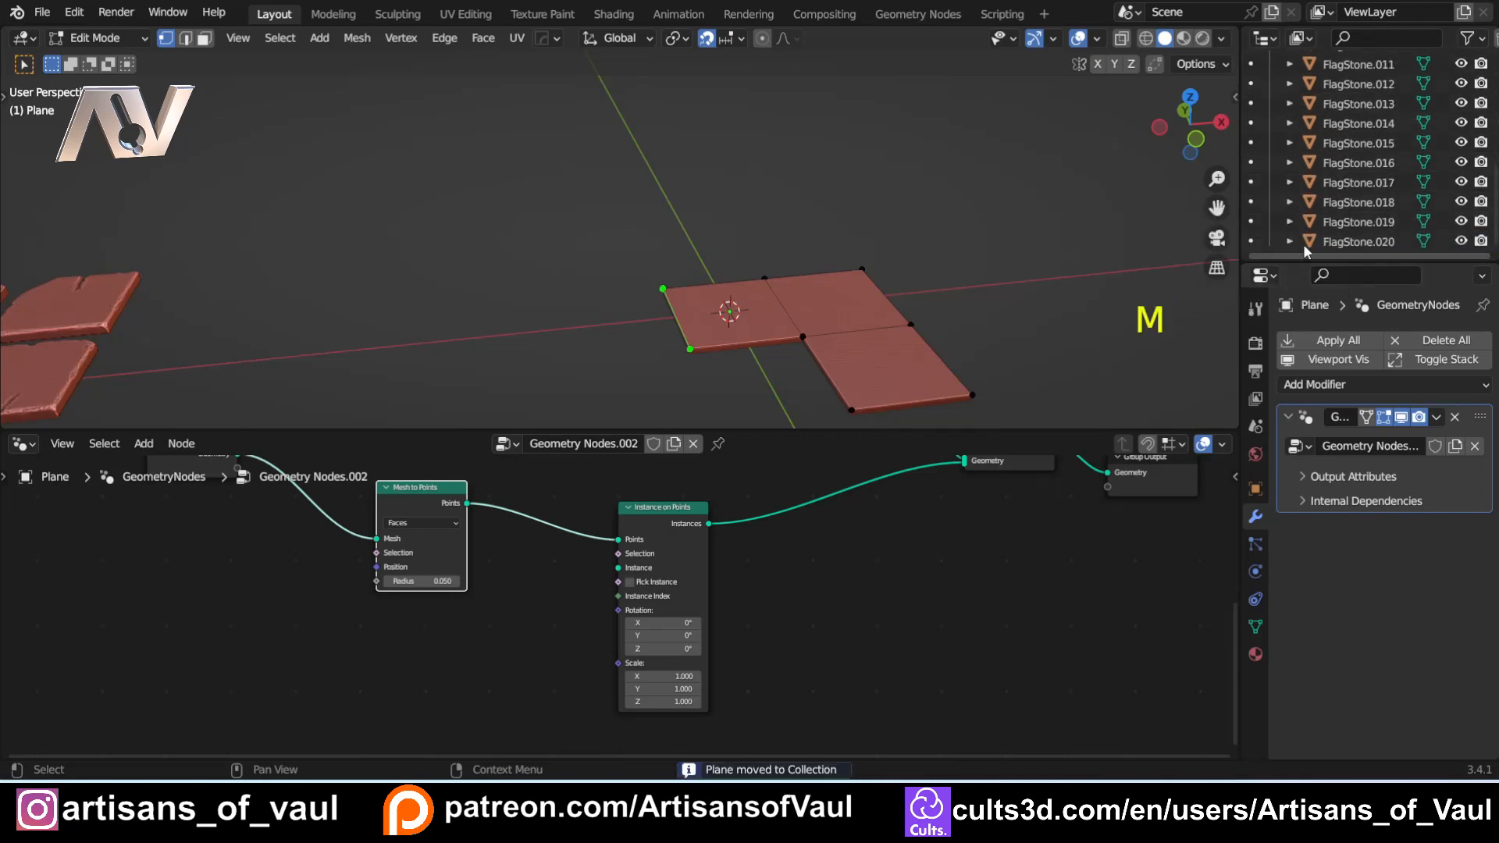
pyautogui.scroll(10, 1360, 143)
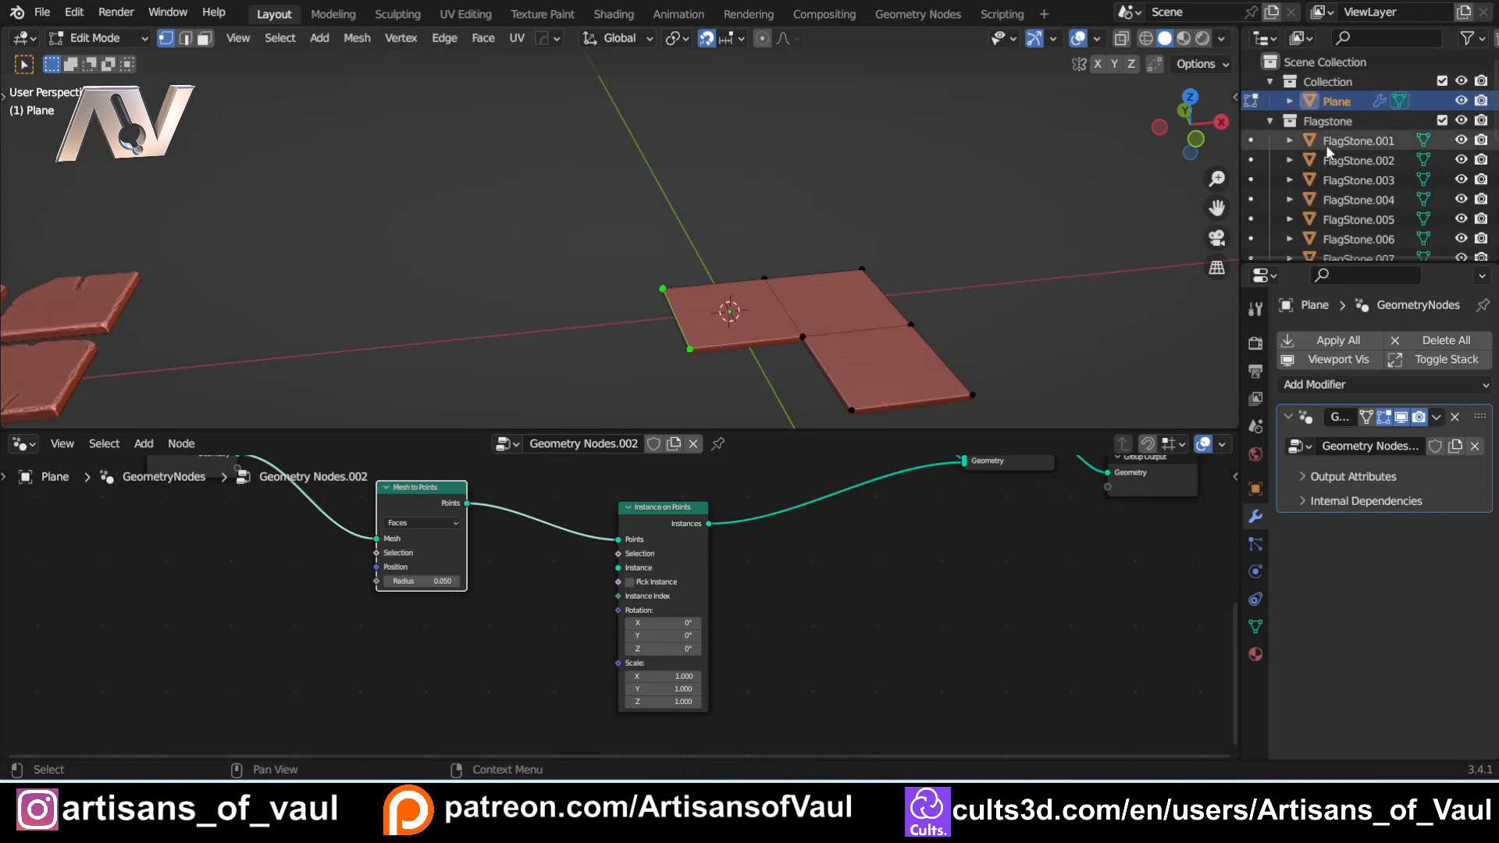
# Step: Rename the Plane object as TilesSetup
pyautogui.press('F2')
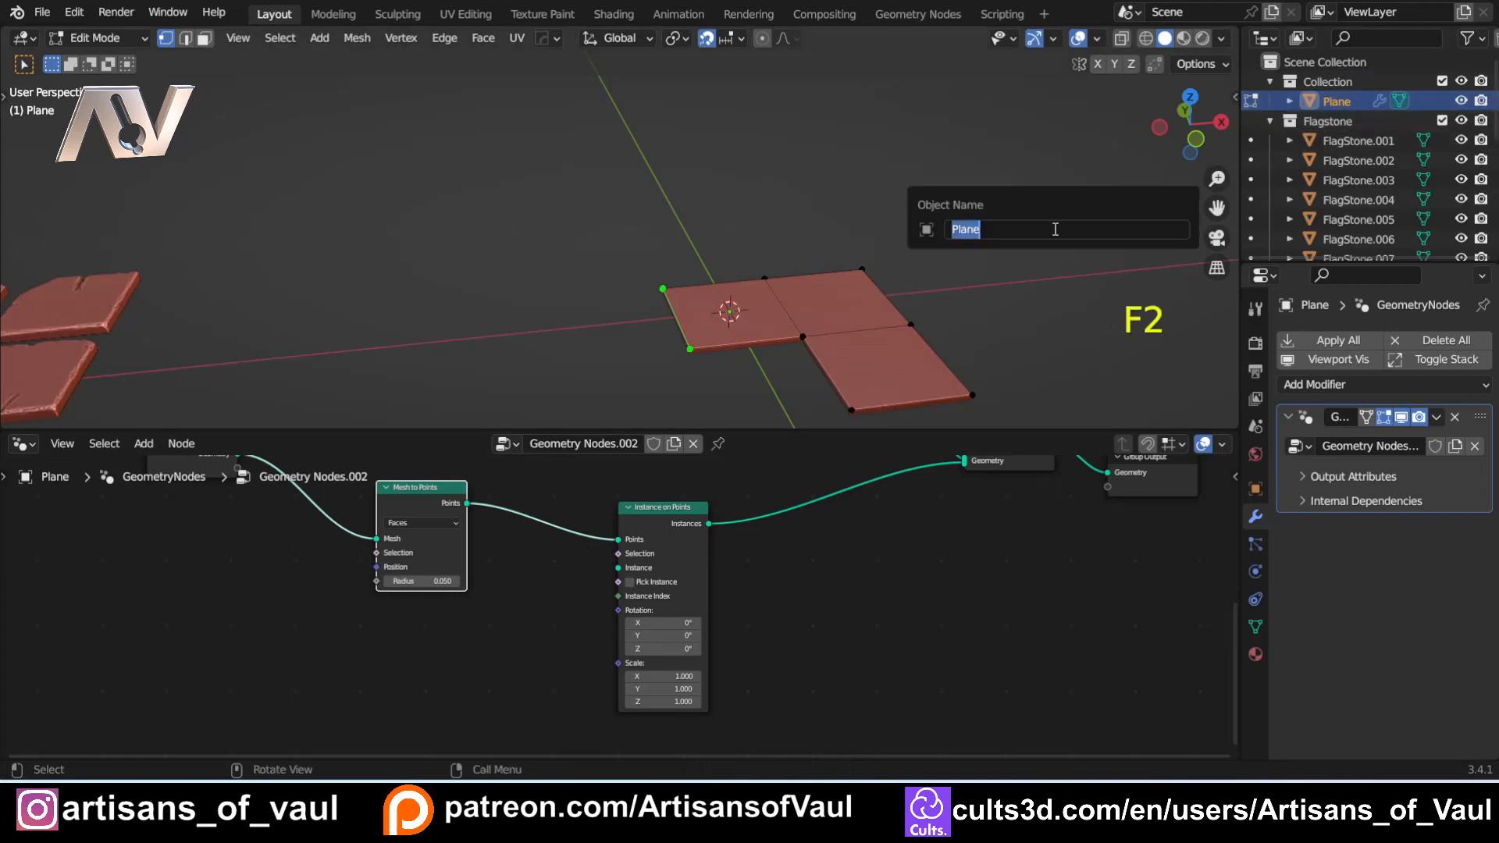
pyautogui.write('TilesSetup')
pyautogui.press('Return')
# Step: Add the Flagstone collection as a Collection Info node feeding Instance, with Separate Children and Reset Children enabled
pyautogui.moveTo(556, 612); pyautogui.dragTo(707, 581, button='middle')
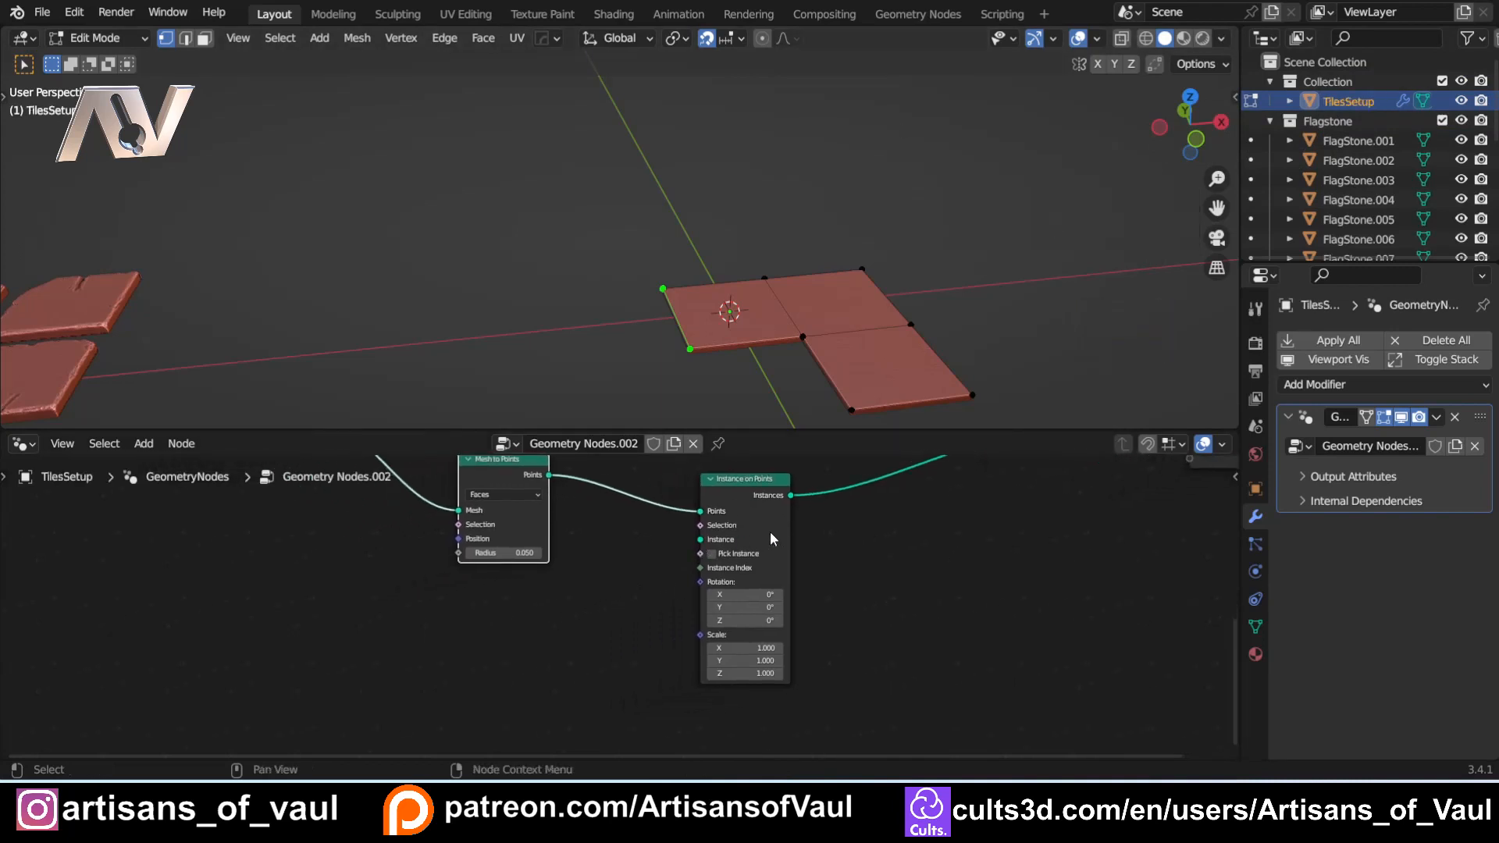
pyautogui.moveTo(1328, 121); pyautogui.dragTo(679, 545)
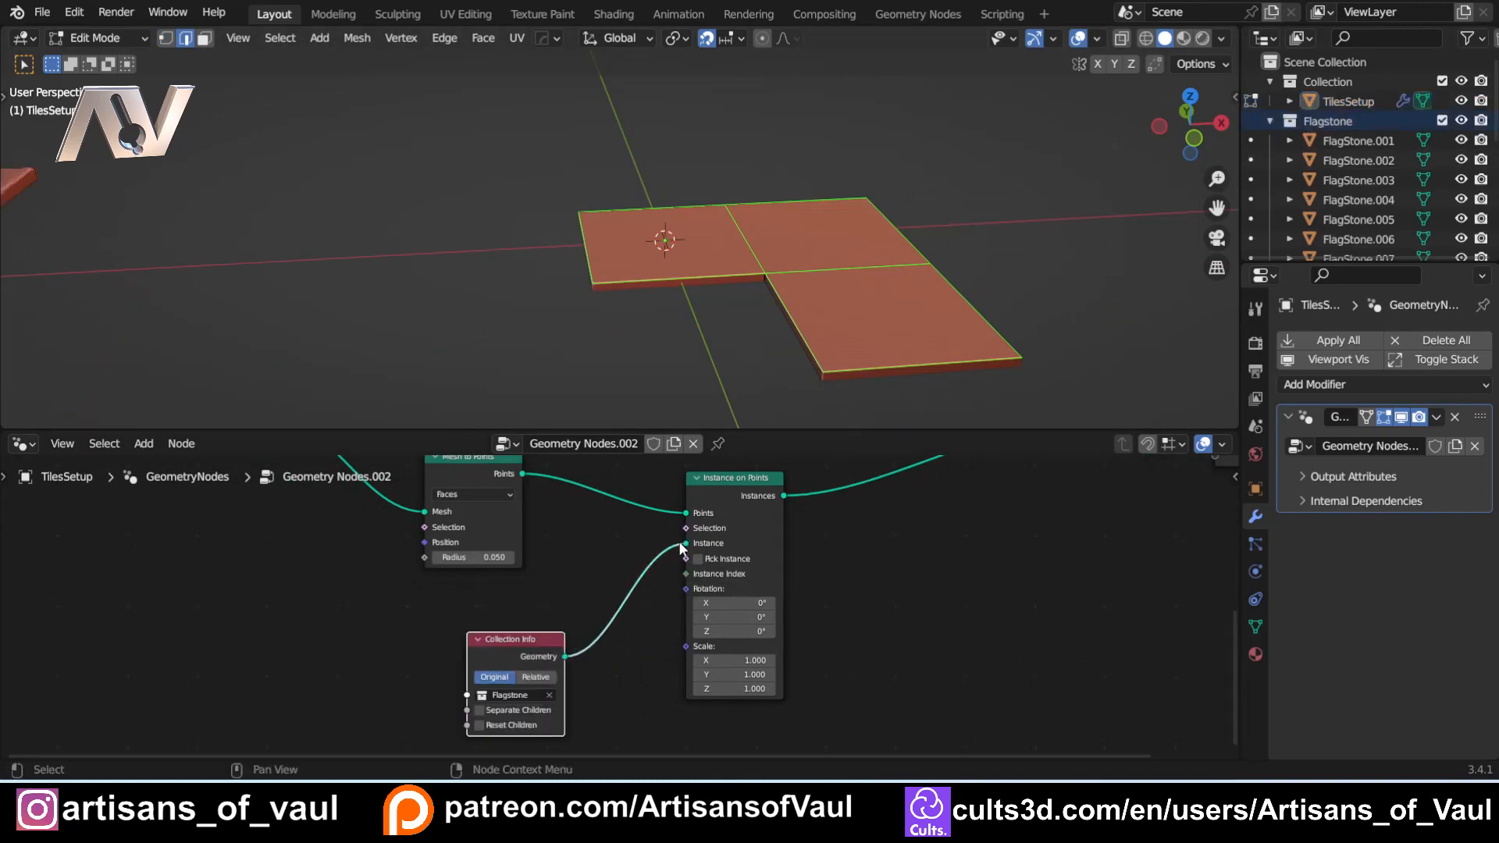
pyautogui.click(480, 711)
pyautogui.click(479, 726)
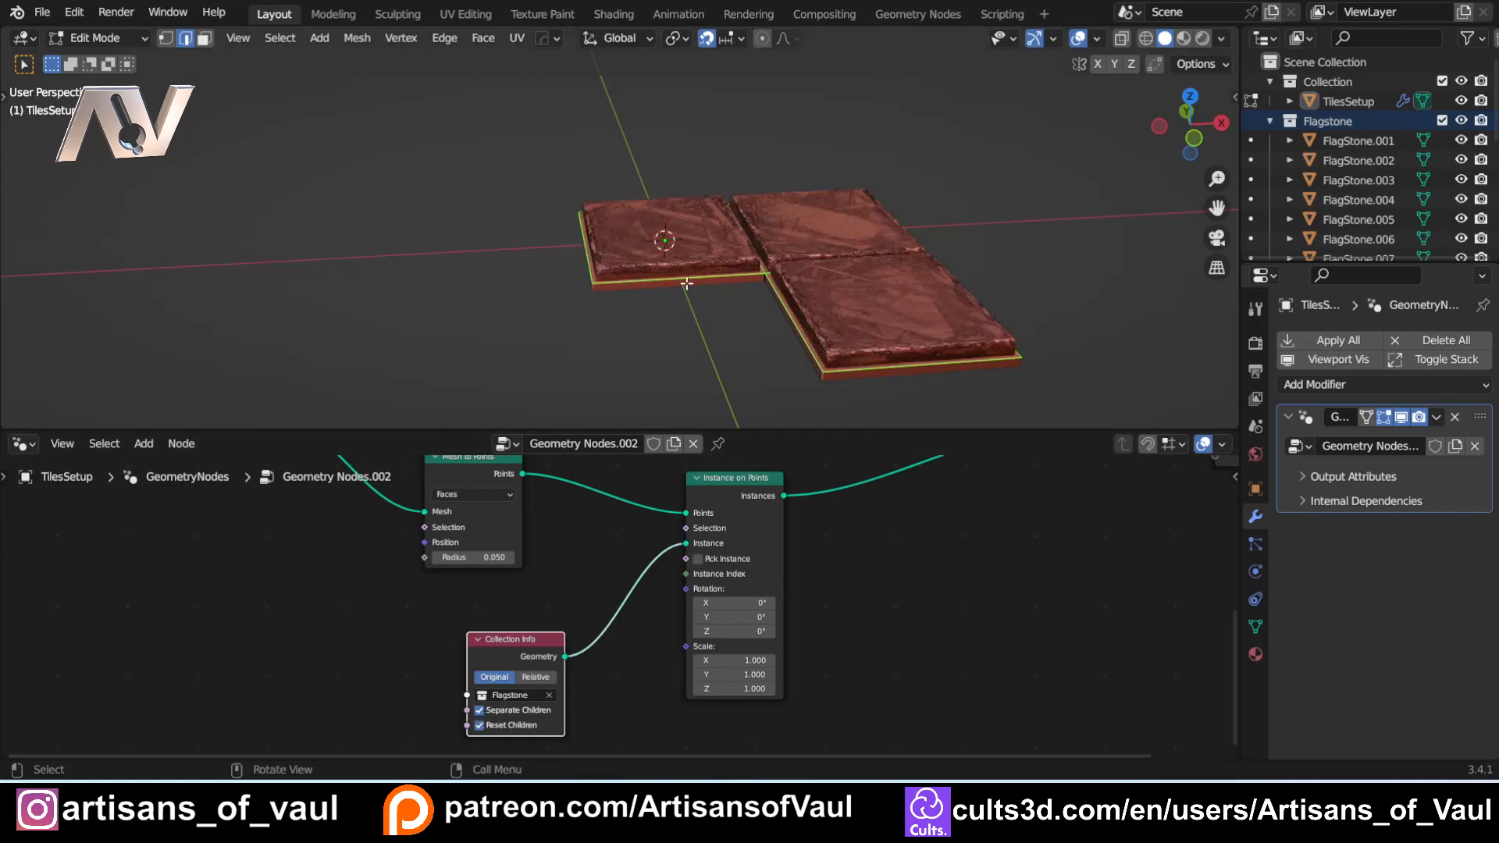
# Step: Enable Pick Instance on the Instance on Points node so each face gets a single flagstone
pyautogui.scroll(5, 665, 284)
pyautogui.moveTo(629, 302); pyautogui.dragTo(773, 300, button='middle')
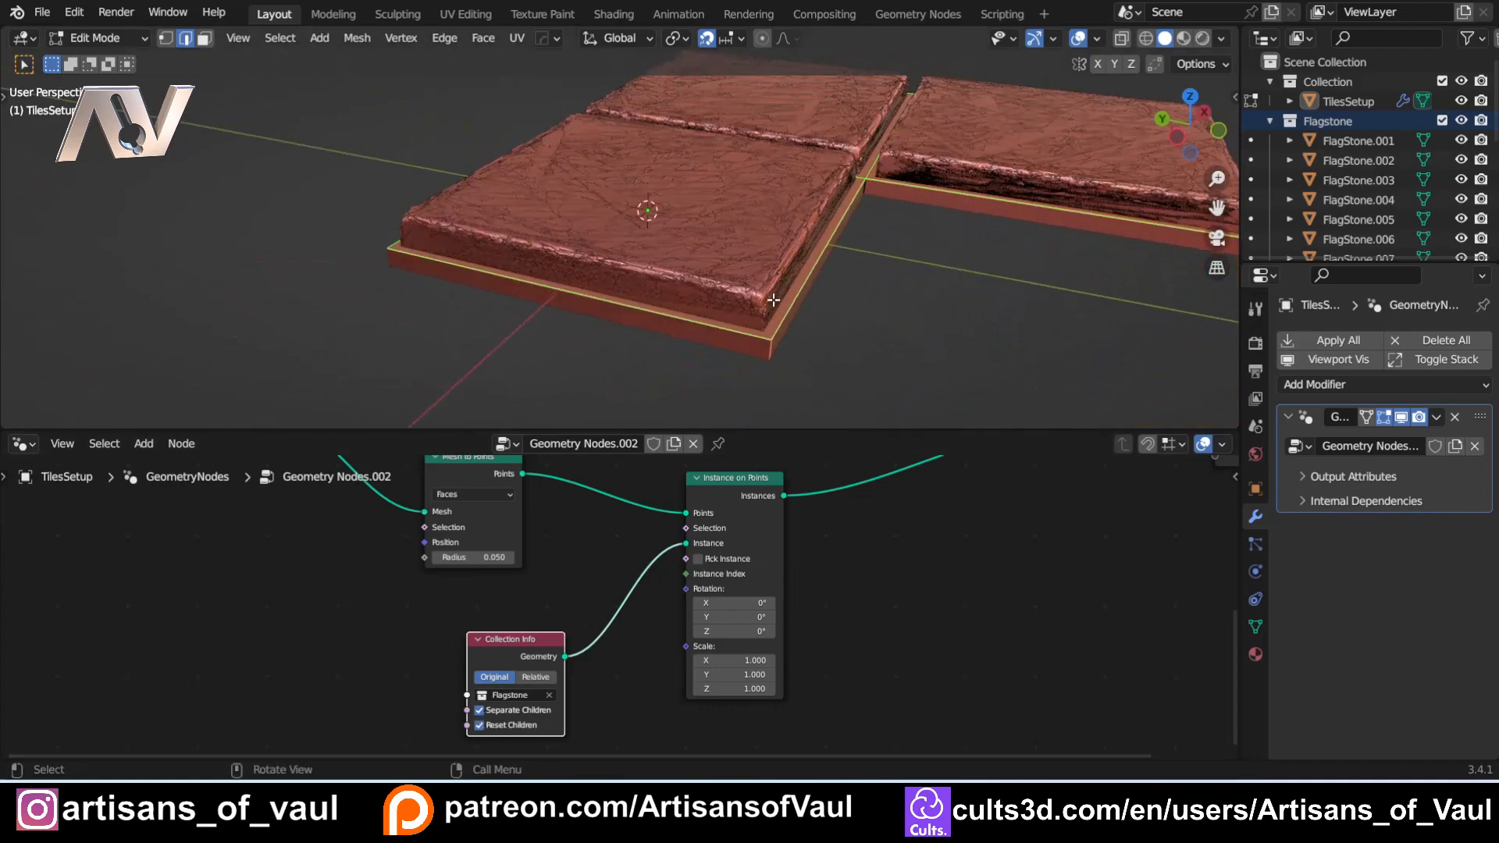
pyautogui.moveTo(863, 320); pyautogui.dragTo(747, 334, button='middle')
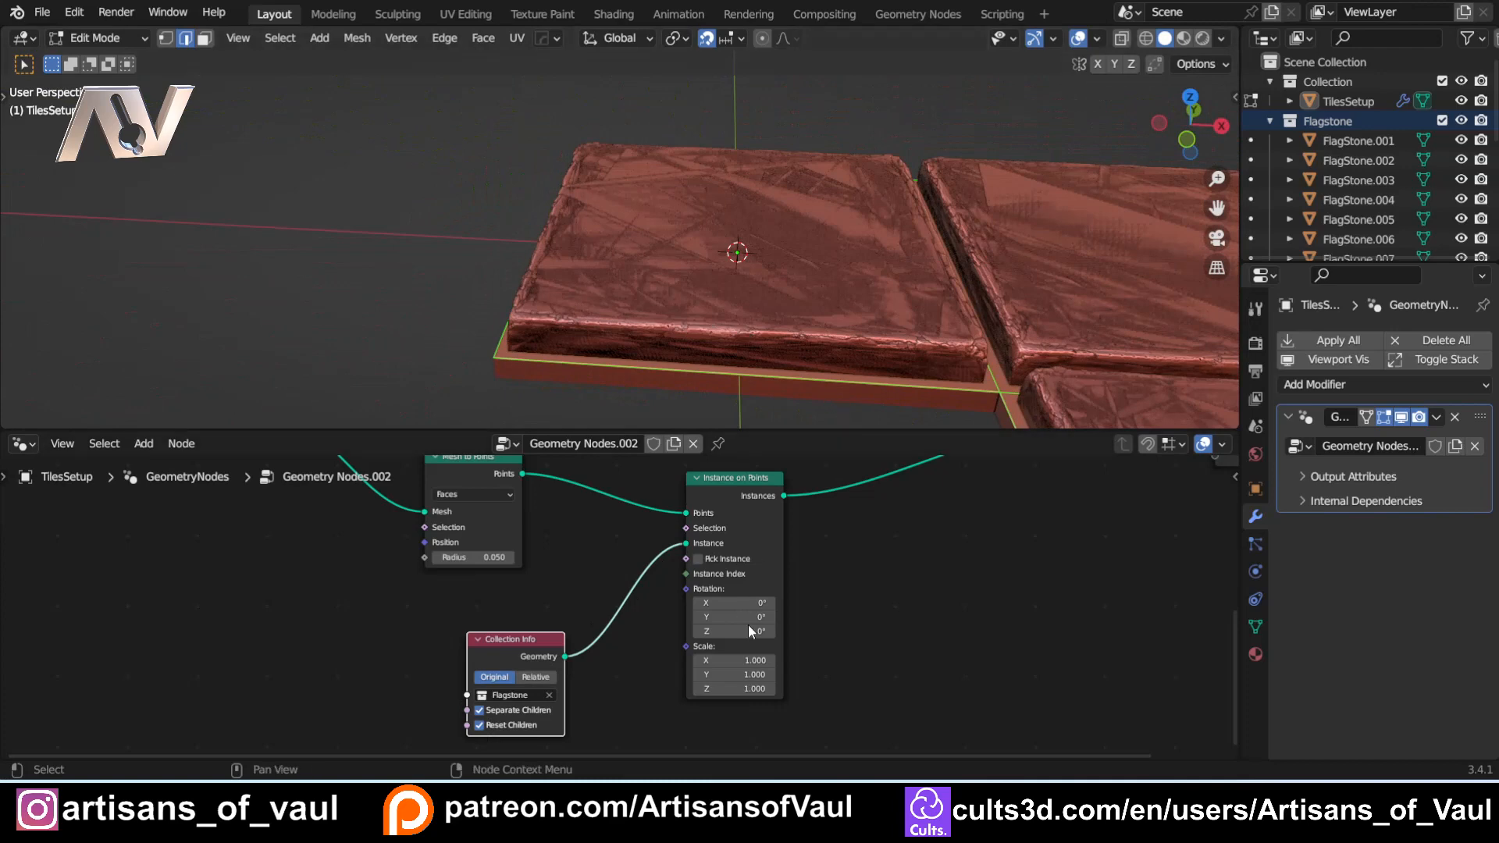
pyautogui.click(698, 559)
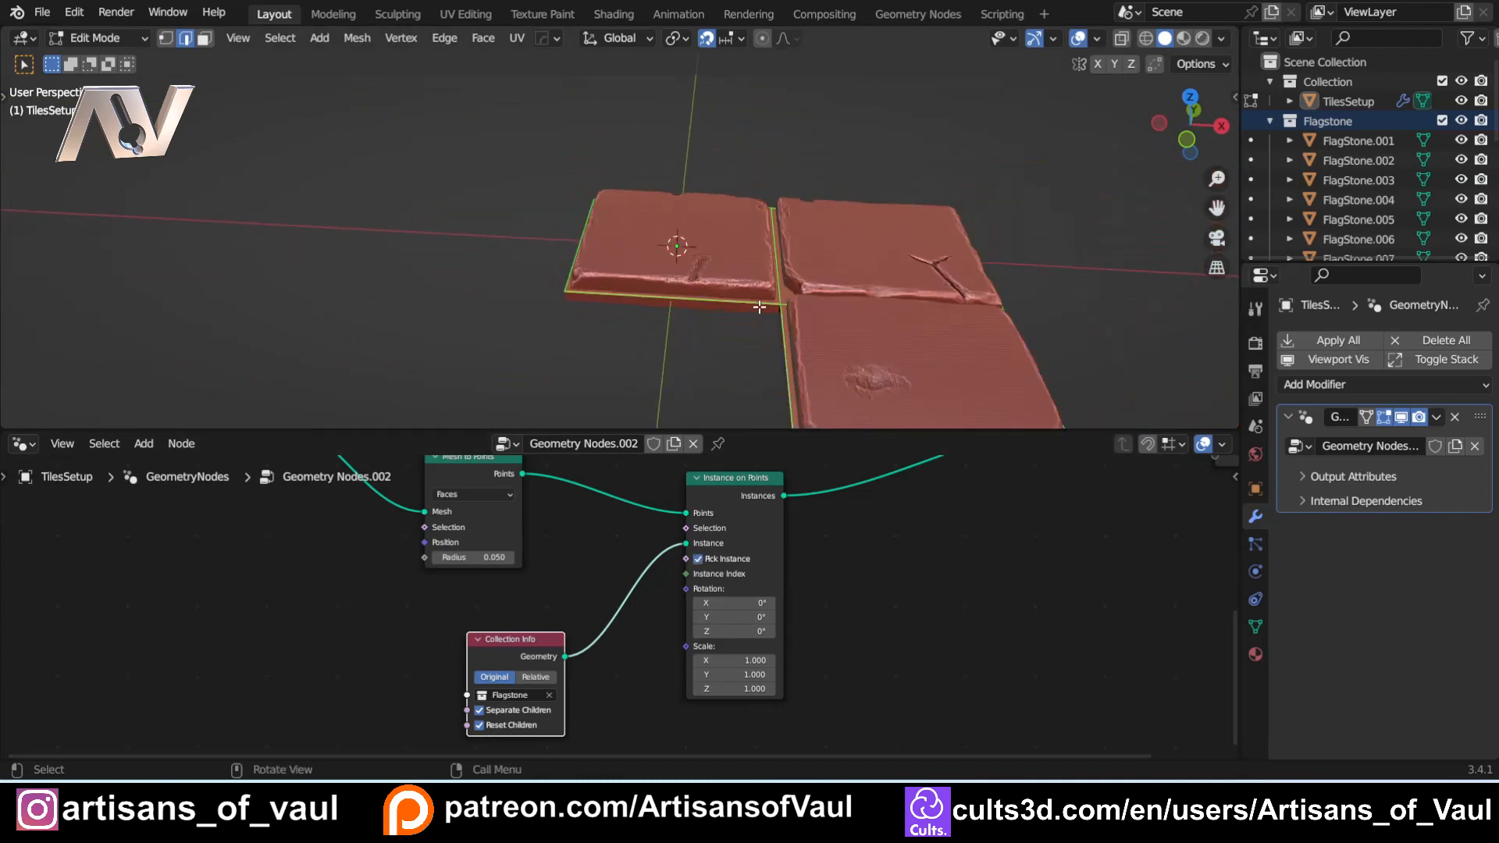
pyautogui.moveTo(750, 328); pyautogui.dragTo(796, 352, button='middle')
pyautogui.scroll(-3, 796, 352)
pyautogui.keyDown('shift'); pyautogui.moveTo(766, 282); pyautogui.dragTo(619, 324, button='middle'); pyautogui.keyUp('shift')
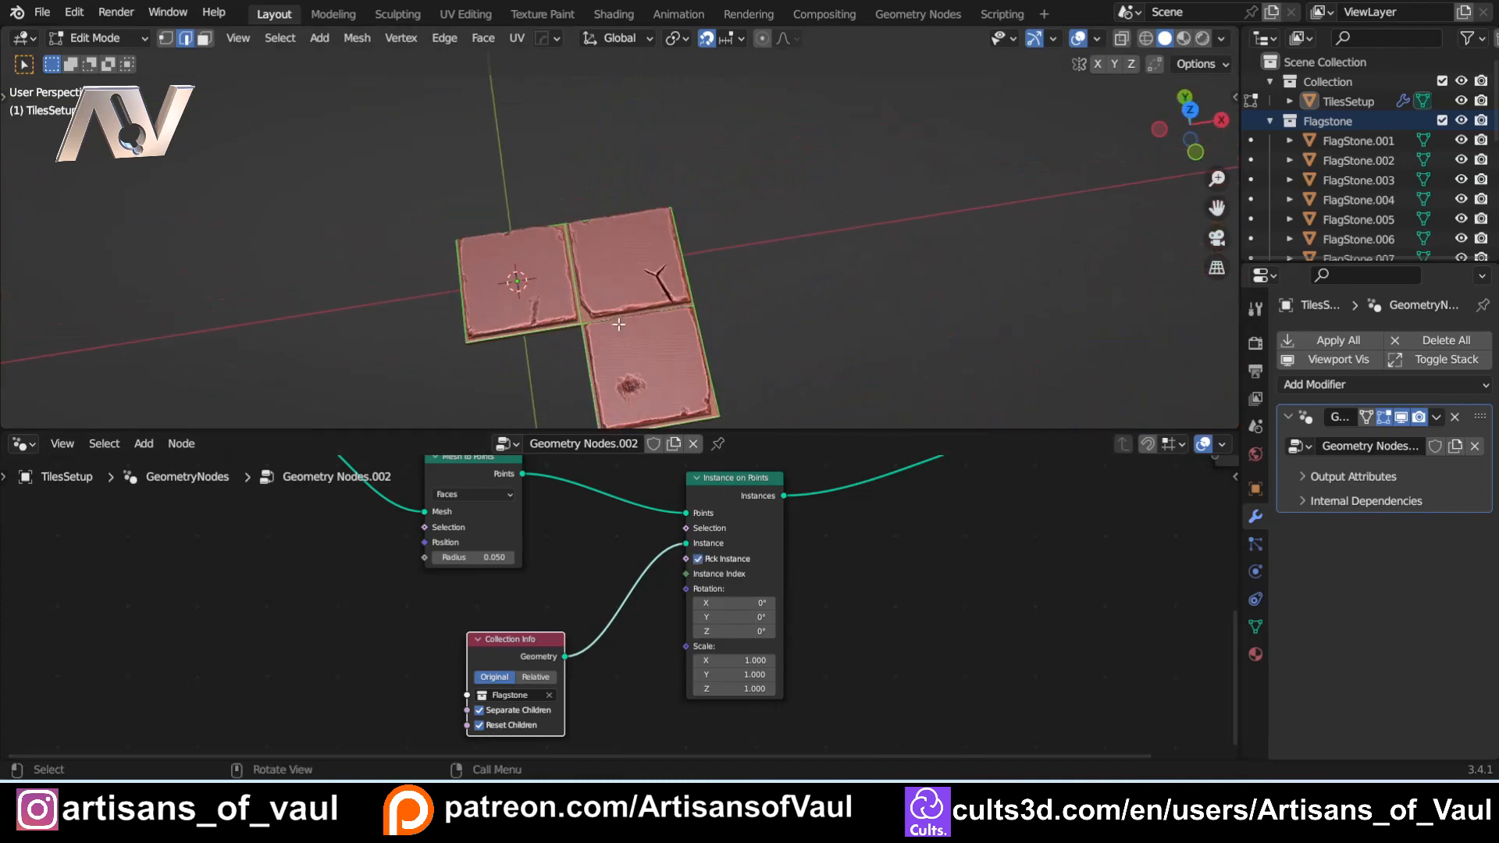
pyautogui.moveTo(724, 341); pyautogui.dragTo(696, 330, button='middle')
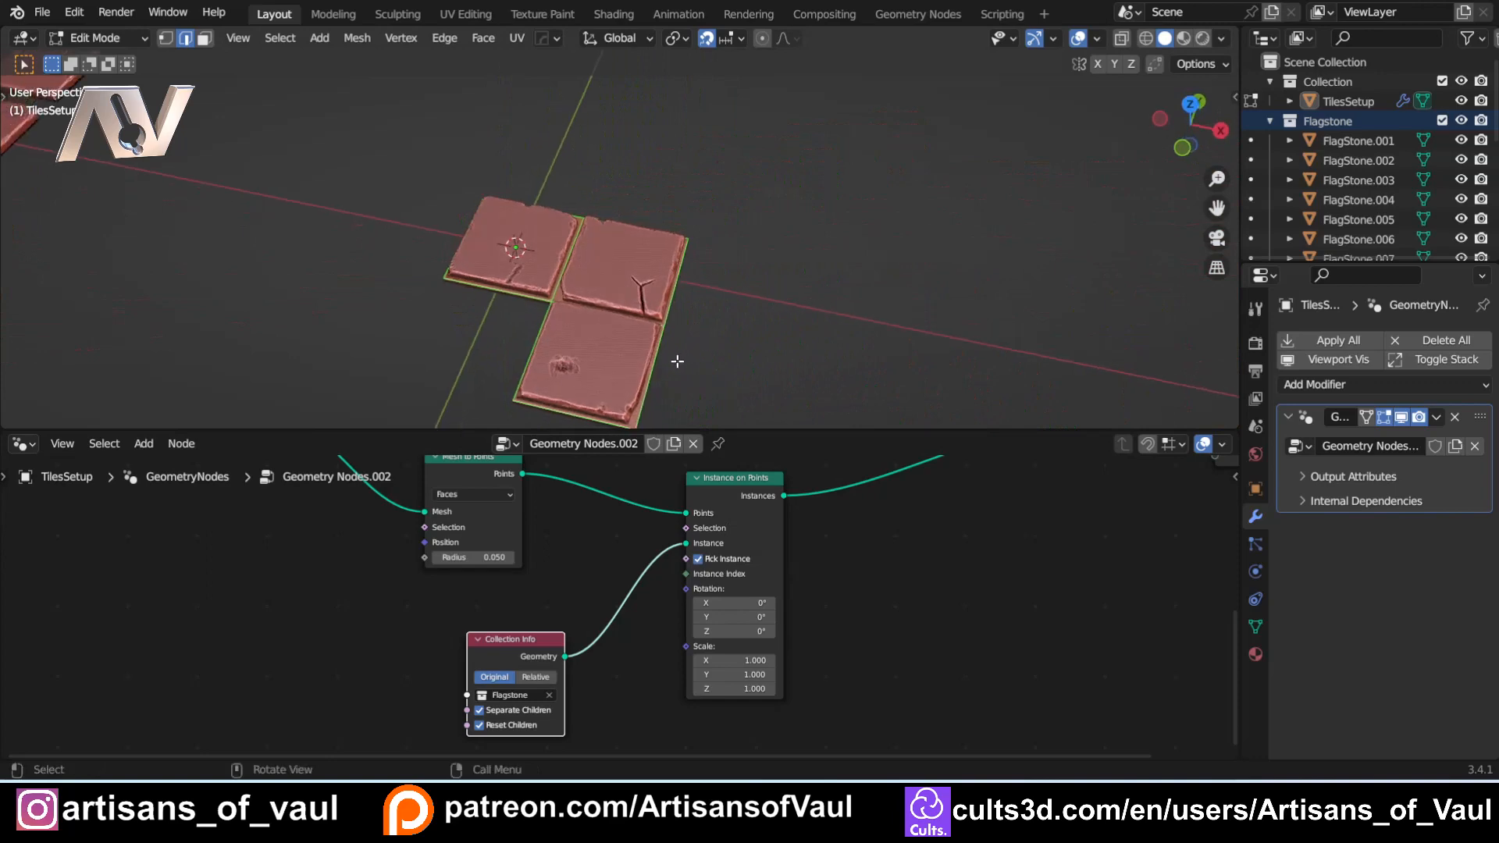
# Step: Delete the two outer vertices of the front tile that sticks out along the Y axis
pyautogui.press('Tab')
pyautogui.click(515, 396)
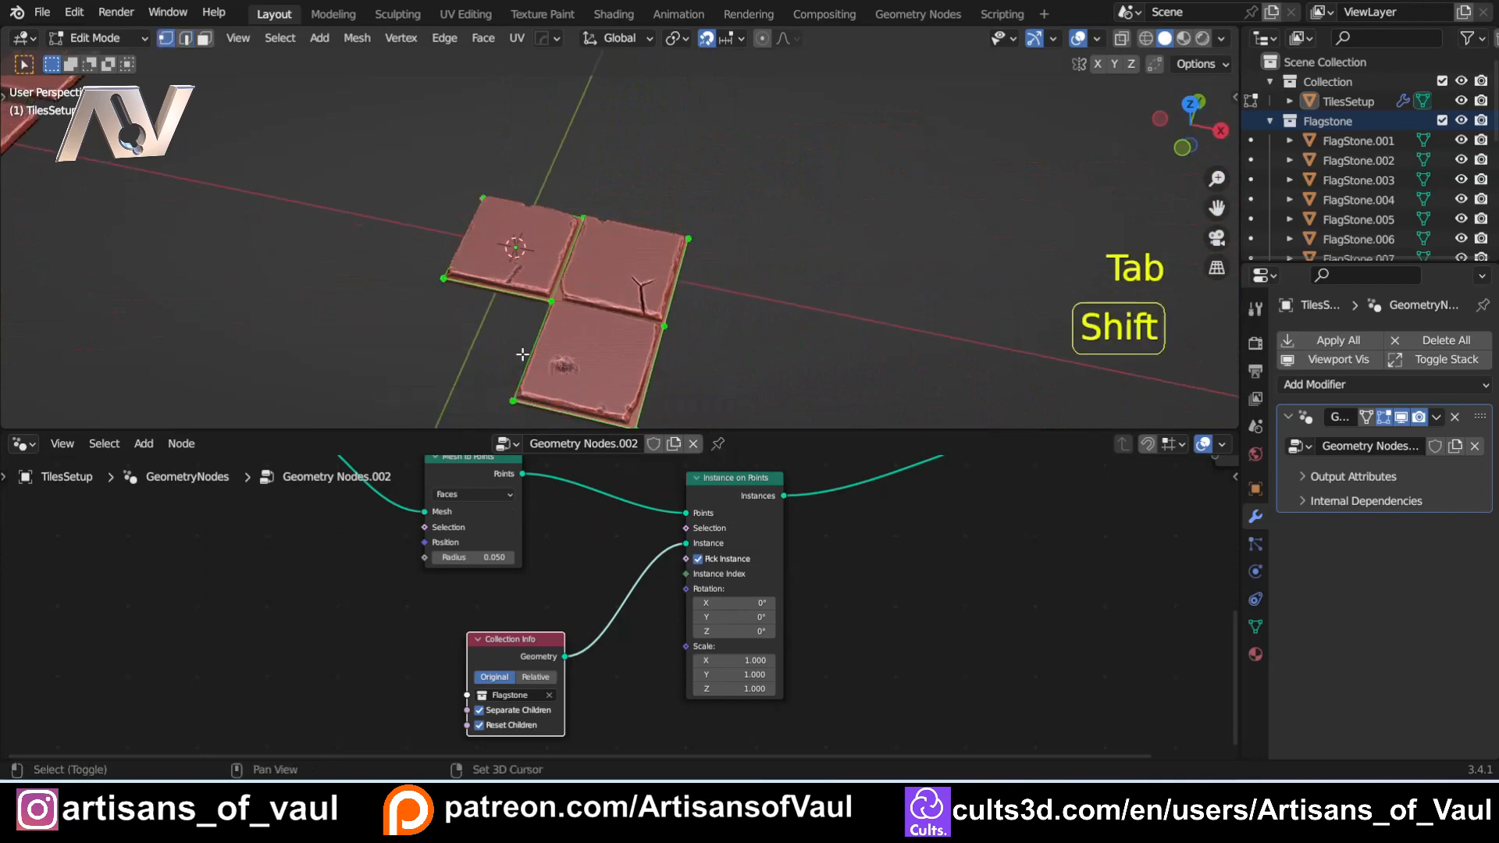
pyautogui.keyDown('shift'); pyautogui.moveTo(525, 353); pyautogui.dragTo(521, 317, button='middle'); pyautogui.keyUp('shift')
pyautogui.moveTo(470, 320); pyautogui.dragTo(695, 418)
pyautogui.press('Delete')
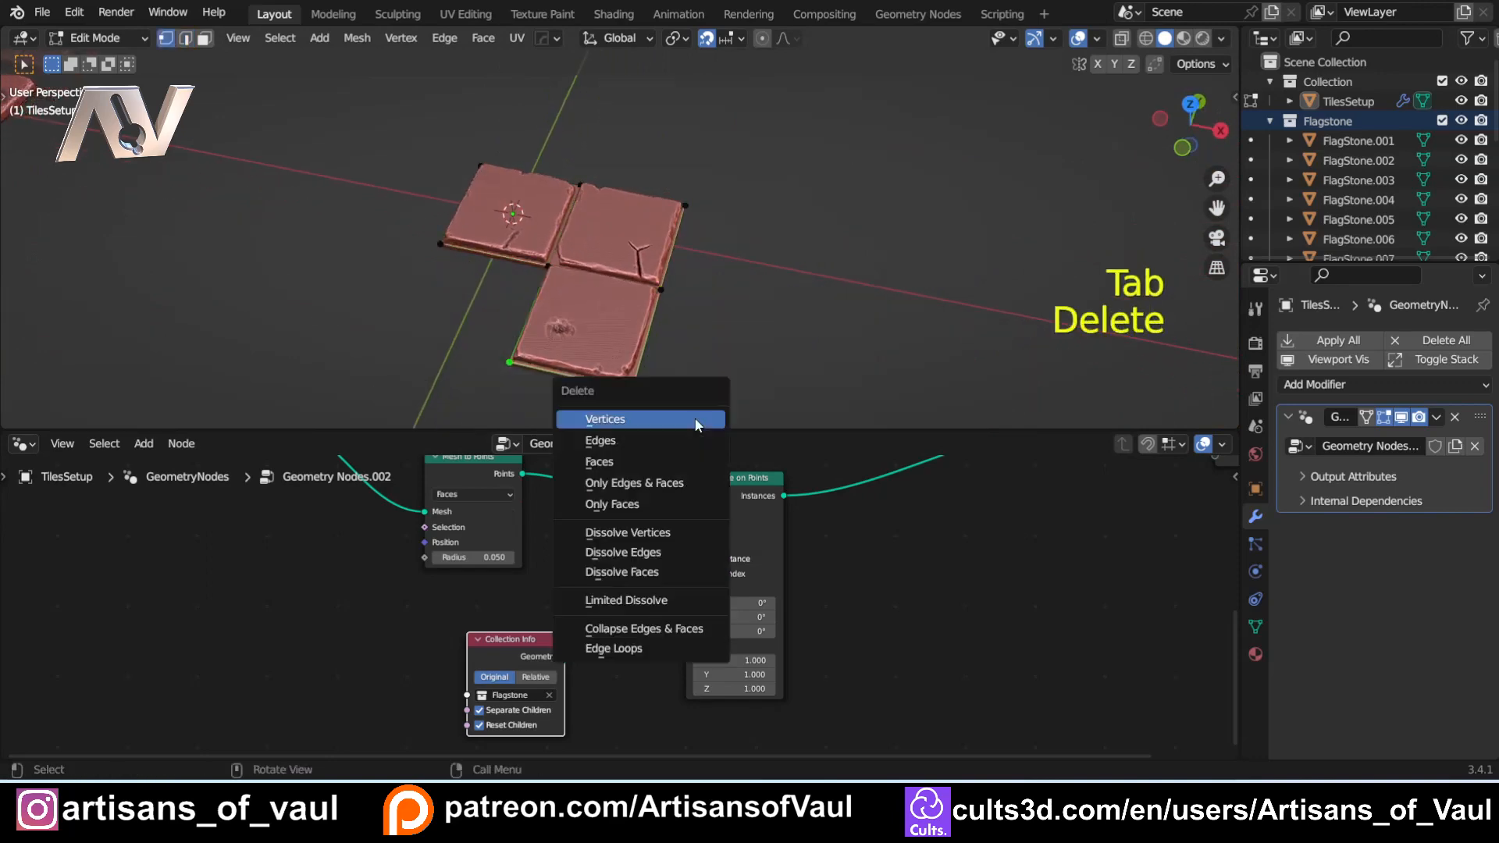
pyautogui.click(695, 418)
# Step: Extrude the remaining row's end edge three times along X, 40 units each, to add three more tiles
pyautogui.press('Tab')
pyautogui.click(701, 387)
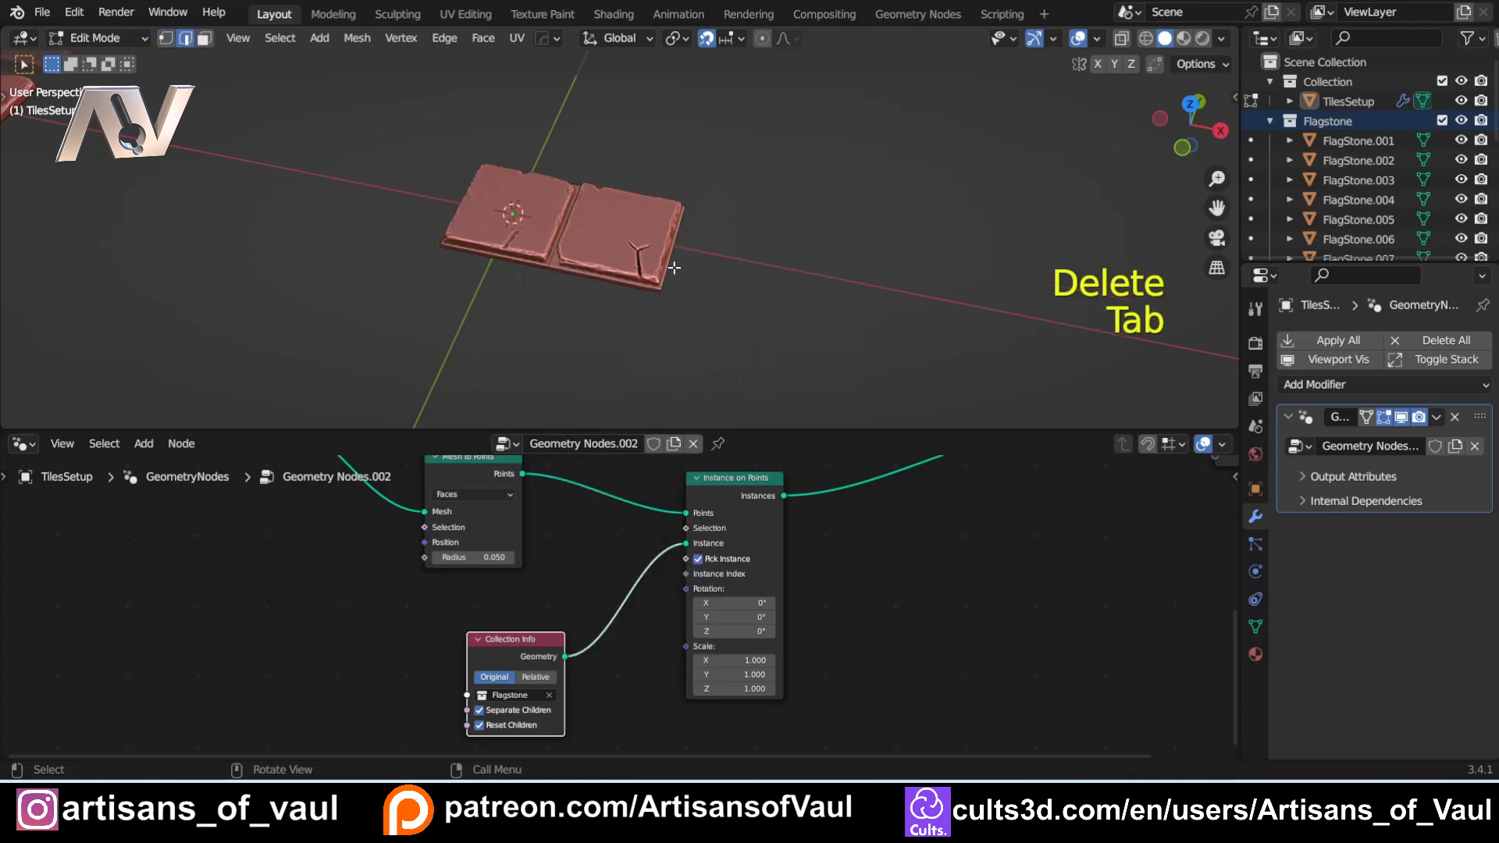
pyautogui.click(681, 266)
pyautogui.press('e')
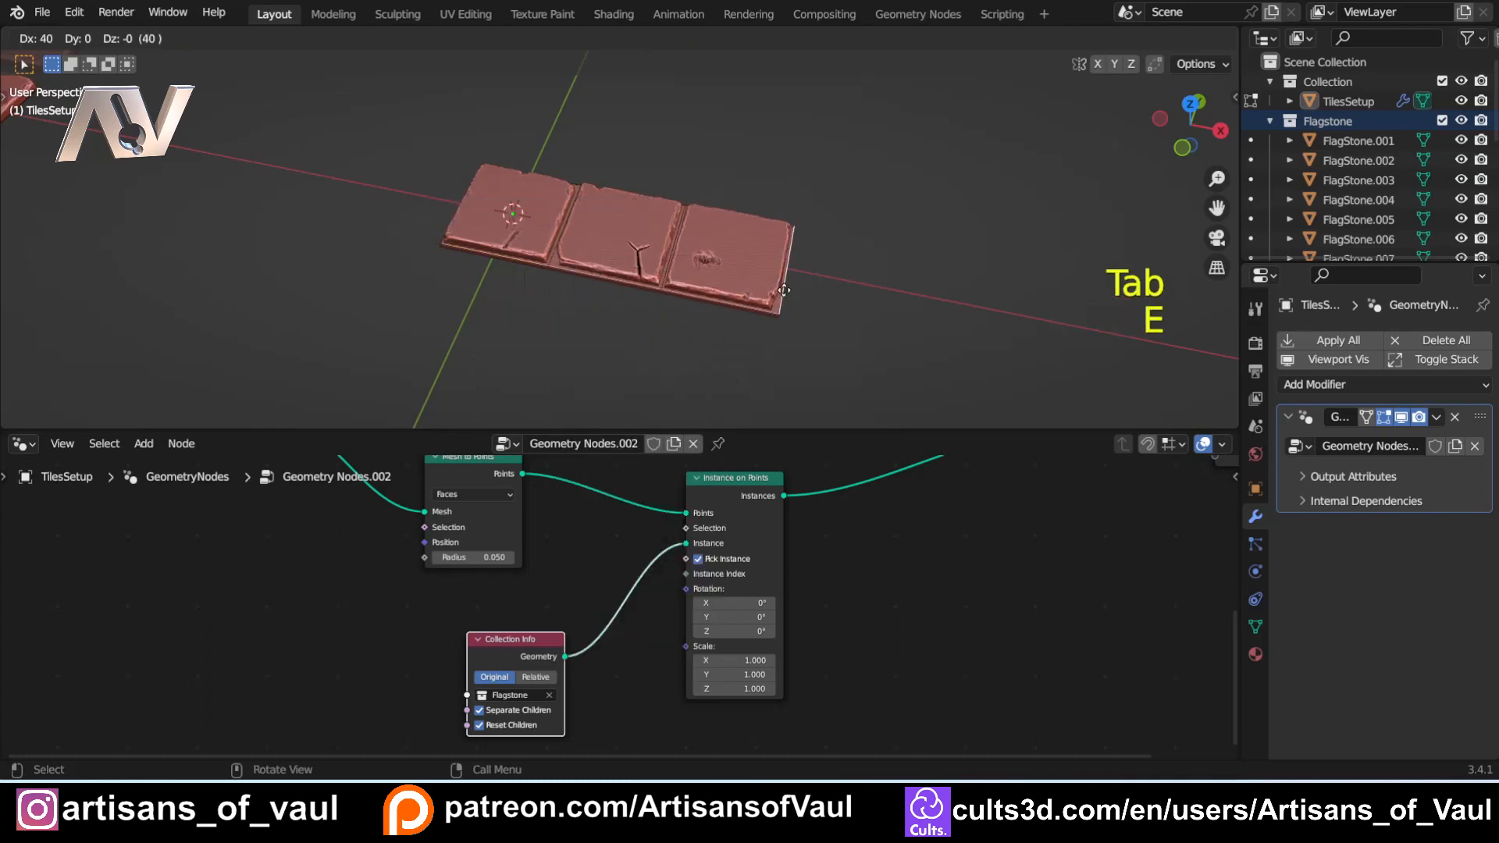
pyautogui.click(812, 297)
pyautogui.press('e')
pyautogui.click(929, 310)
pyautogui.press('e')
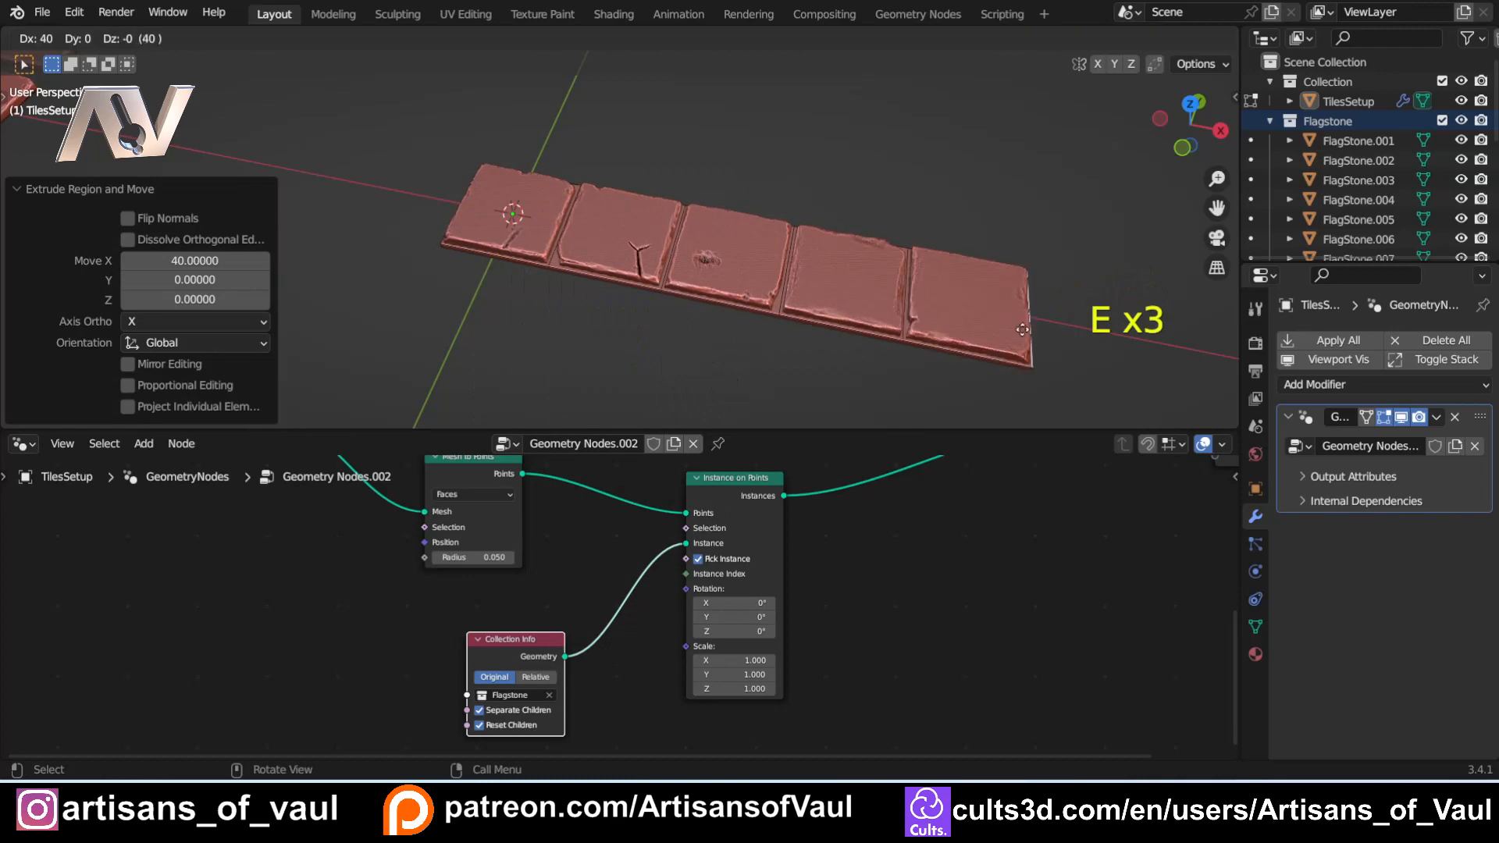
pyautogui.click(1022, 328)
# Step: Compare the source flagstones with the instanced row, and move the Collection Info node up beneath Mesh to Points
pyautogui.scroll(-4, 528, 244)
pyautogui.keyDown('shift'); pyautogui.moveTo(528, 245); pyautogui.dragTo(578, 266, button='middle'); pyautogui.keyUp('shift')
pyautogui.scroll(2, 428, 225)
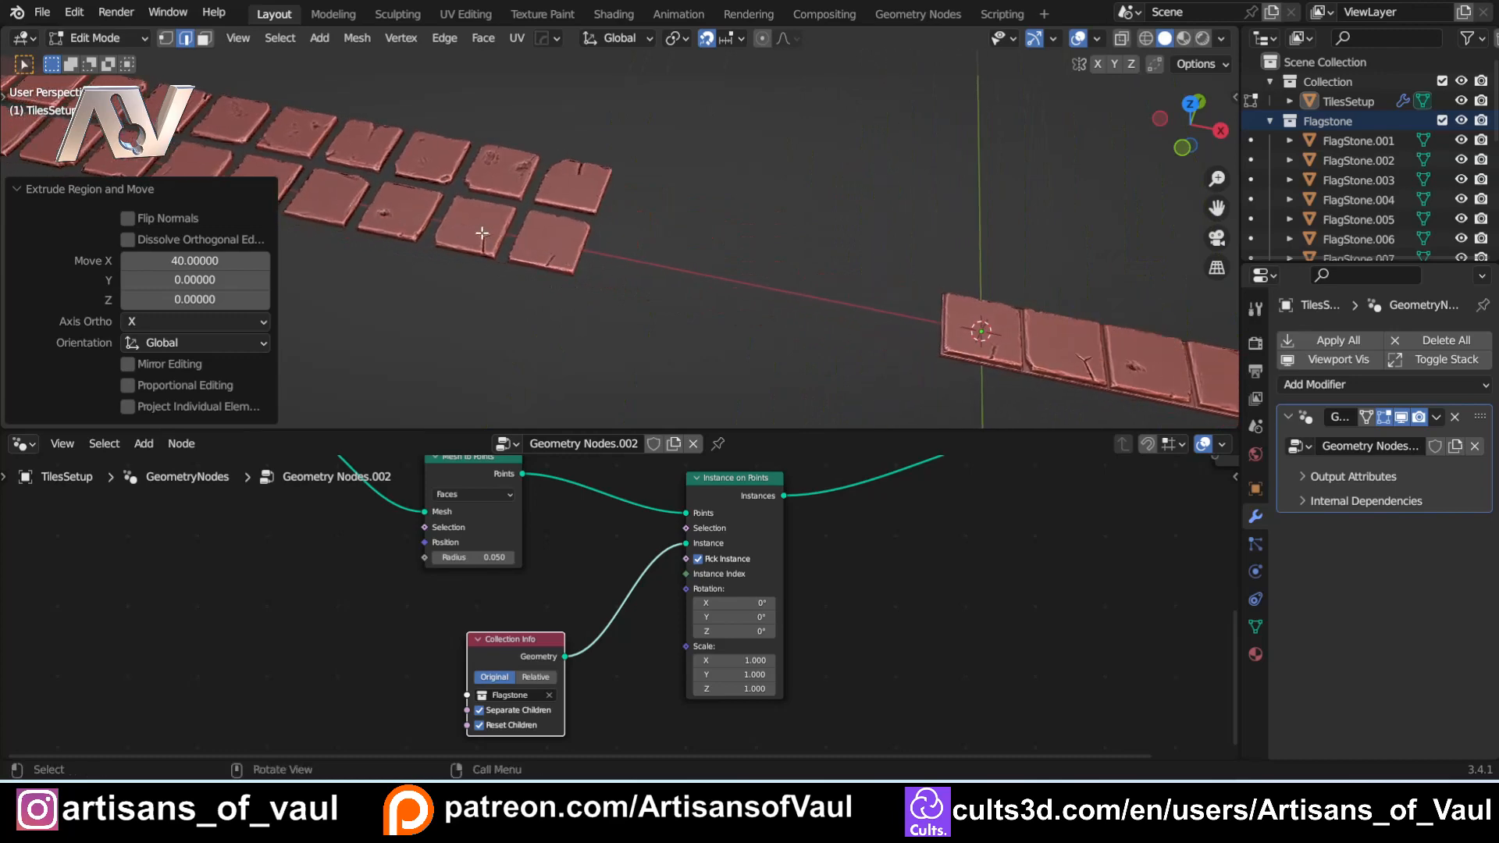
pyautogui.keyDown('shift'); pyautogui.moveTo(684, 381); pyautogui.dragTo(219, 294, button='middle'); pyautogui.keyUp('shift')
pyautogui.scroll(3, 653, 328)
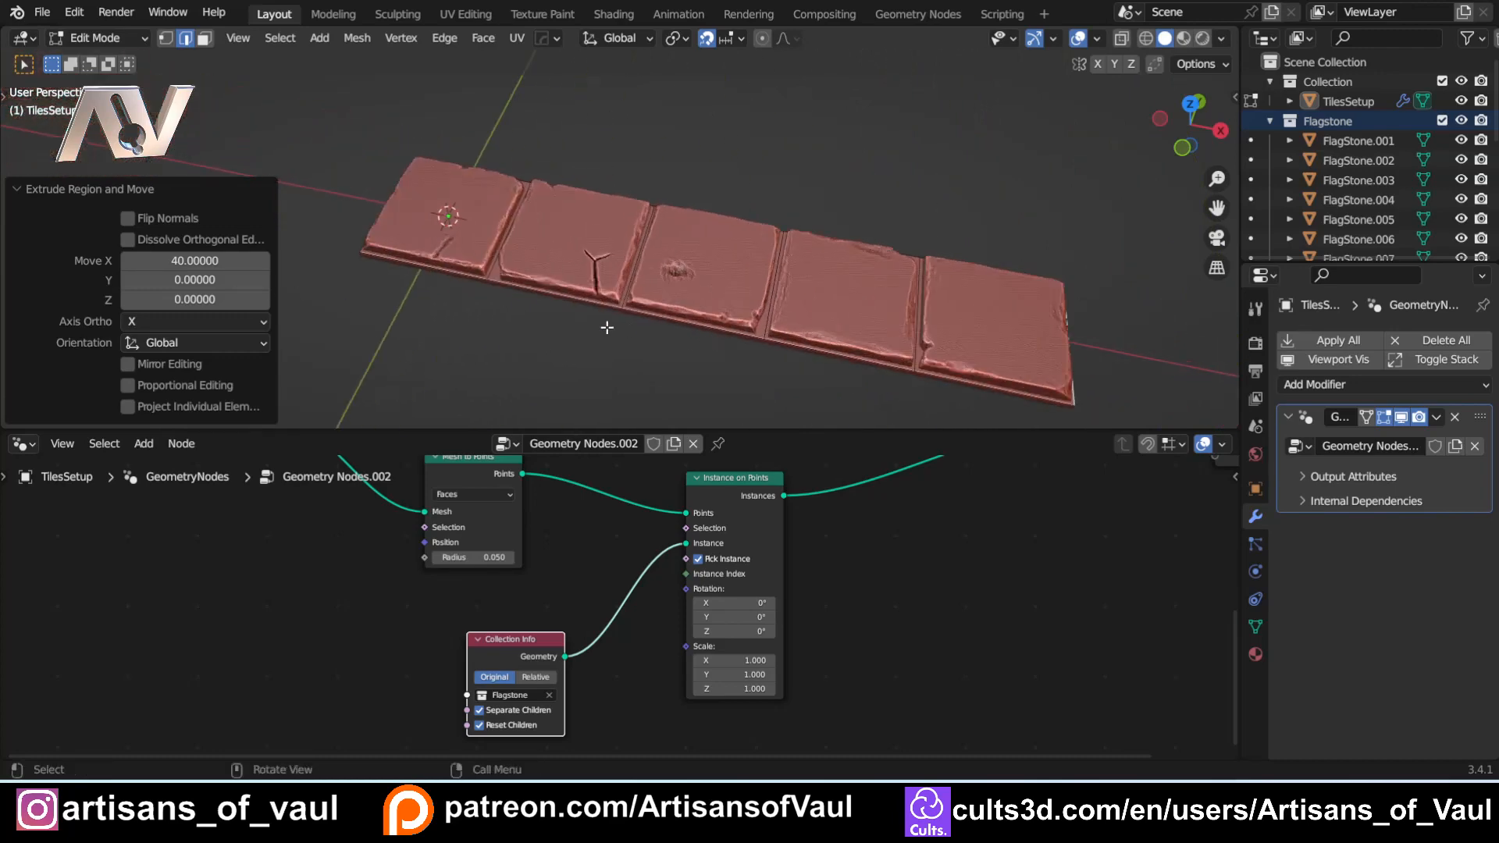
pyautogui.moveTo(607, 328); pyautogui.dragTo(570, 343, button='middle')
pyautogui.moveTo(522, 636); pyautogui.dragTo(469, 581)
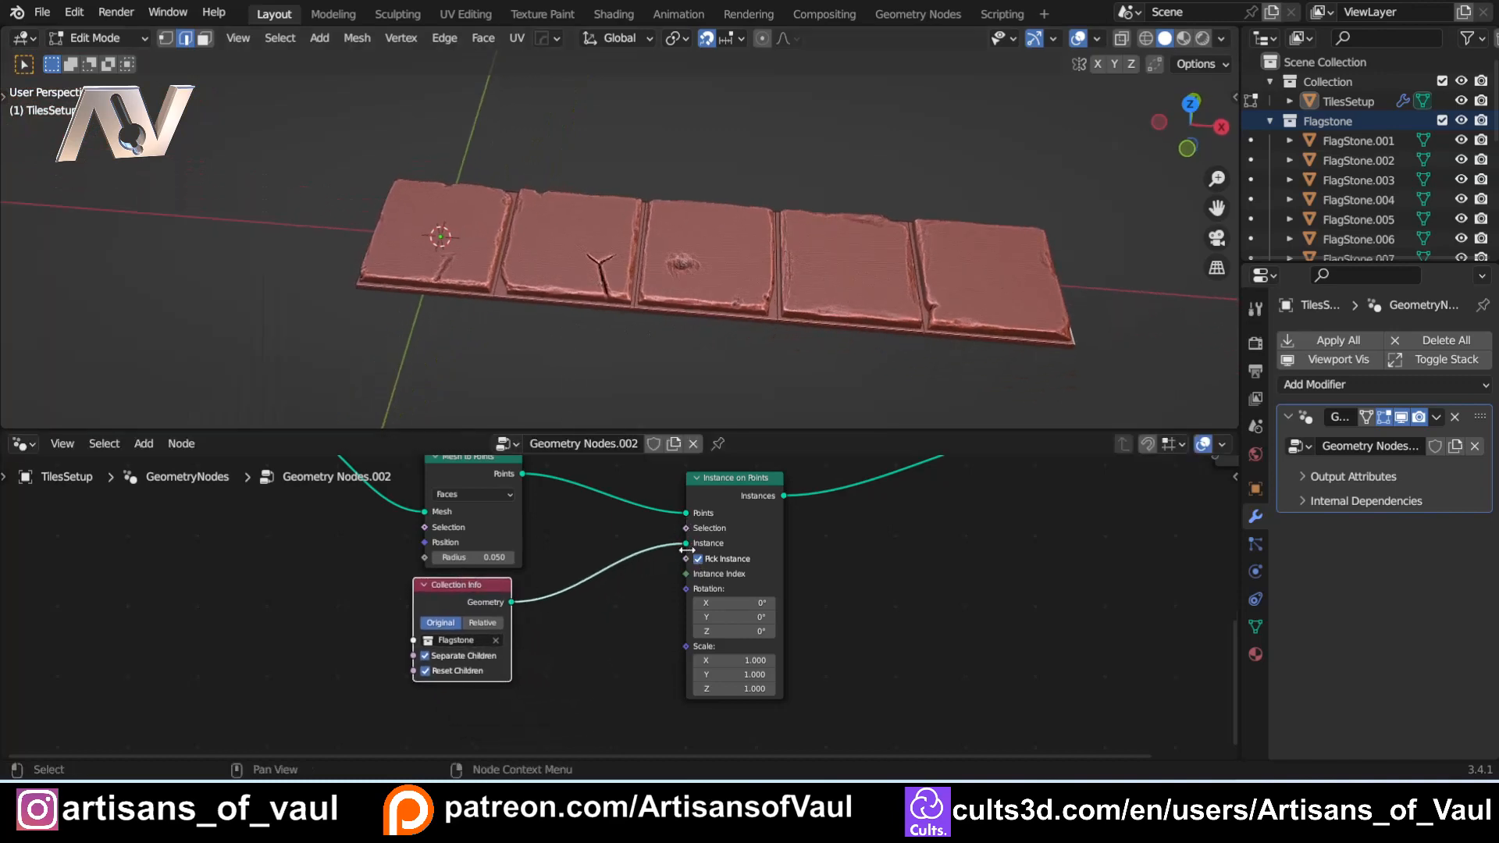
# Step: Add an Integer Random Value node feeding Instance Index on Instance on Points, and place it beside the Collection Info node
pyautogui.moveTo(687, 573); pyautogui.dragTo(576, 716)
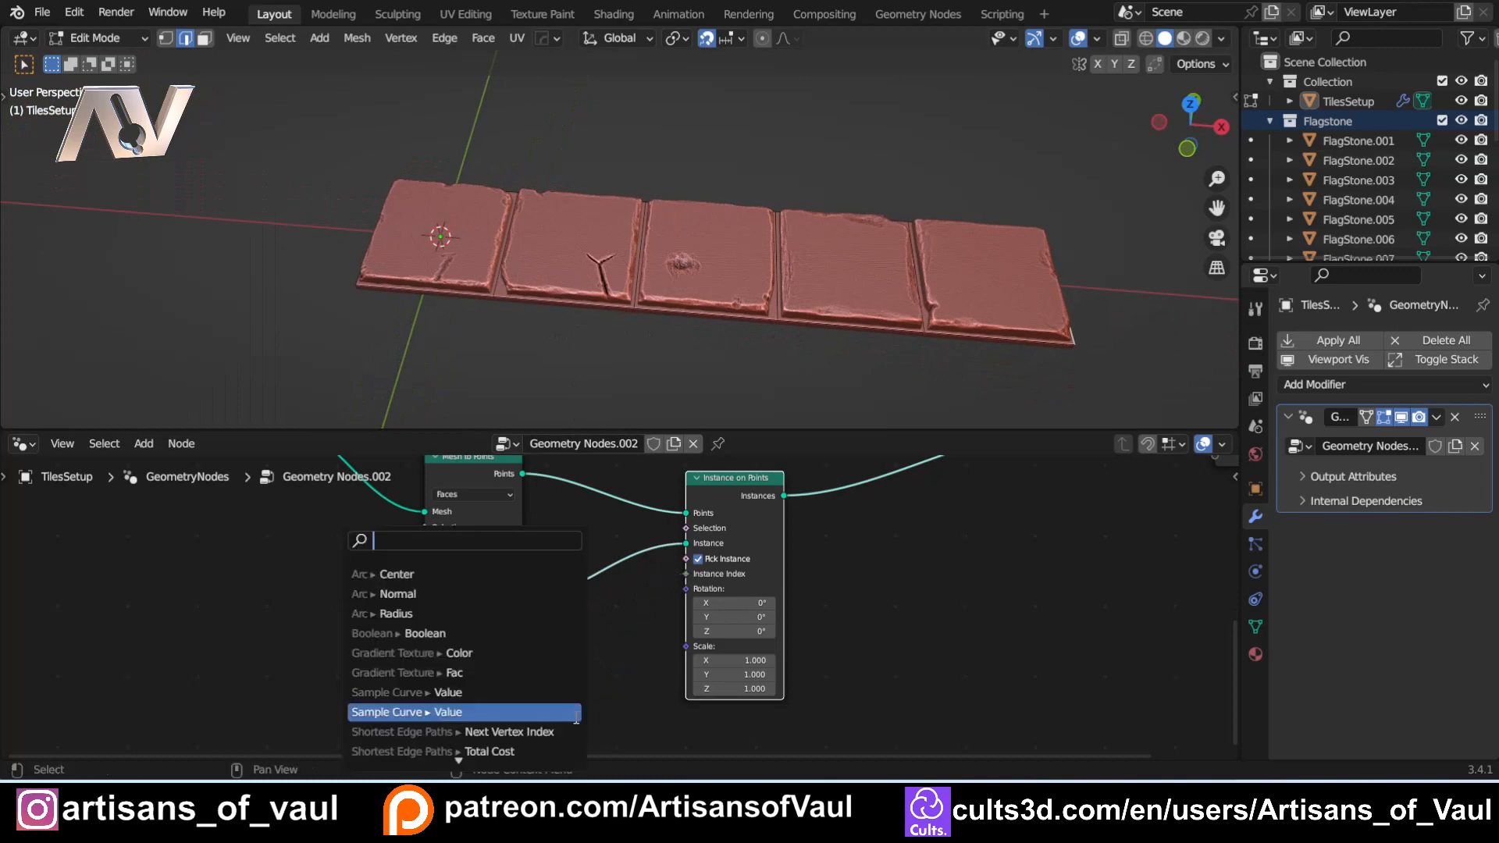
pyautogui.write('rando')
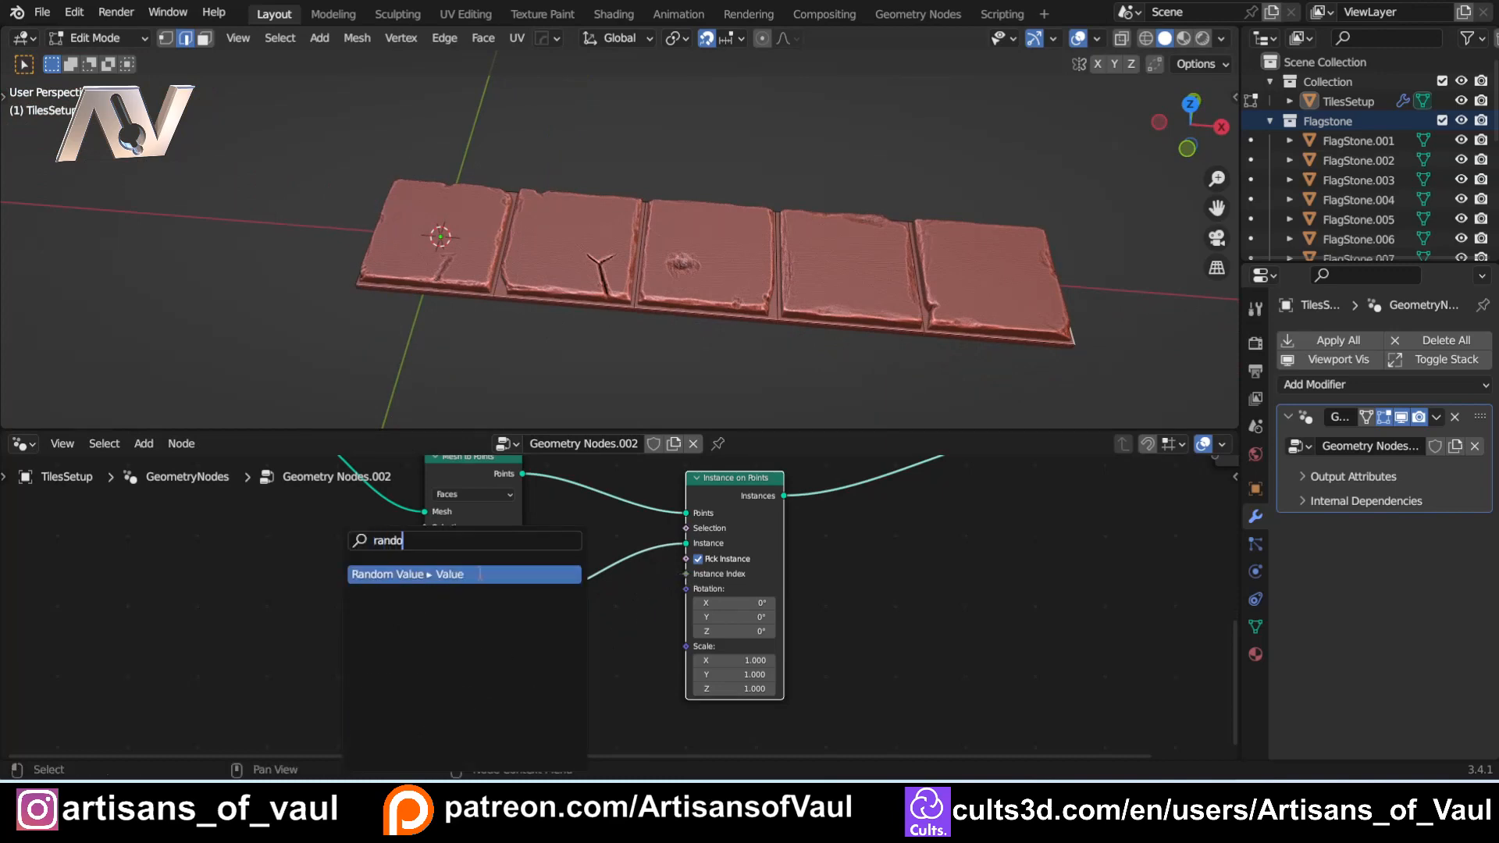
pyautogui.press('Return')
pyautogui.click(609, 720)
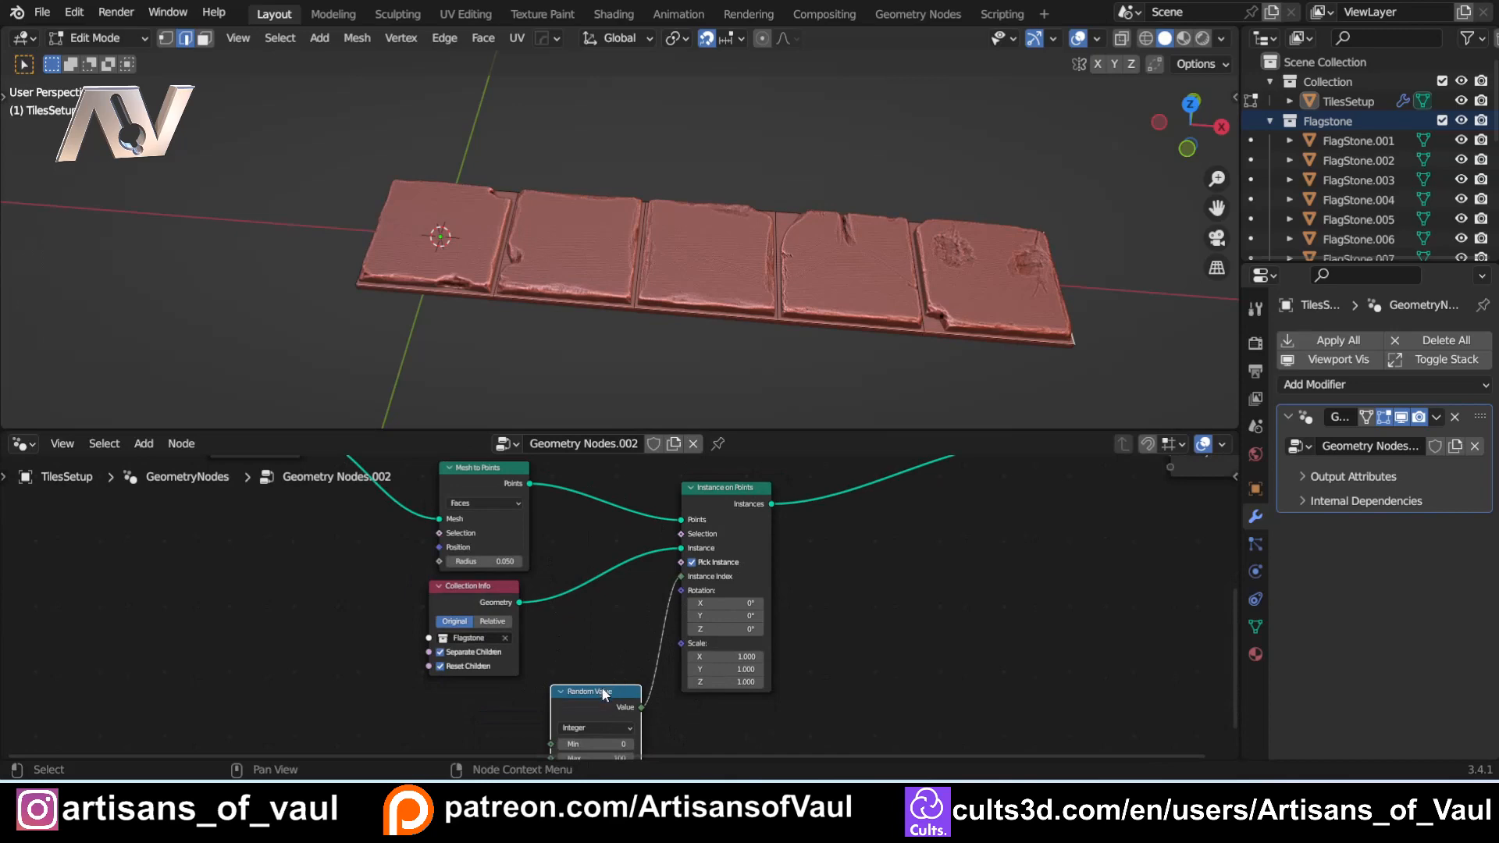
pyautogui.scroll(-1, 603, 693)
pyautogui.moveTo(600, 682); pyautogui.dragTo(605, 622)
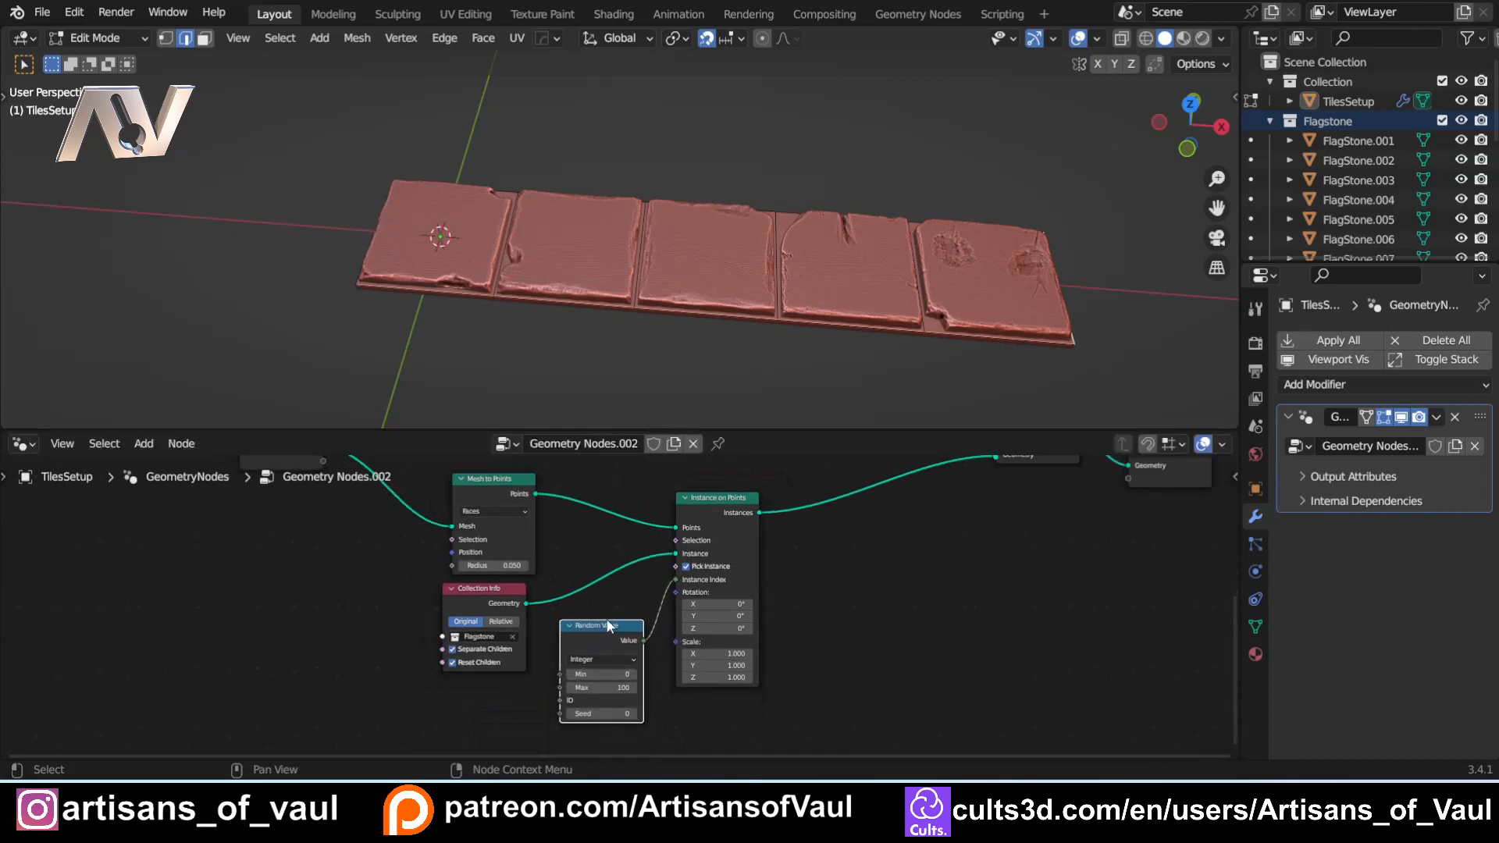
# Step: Try seed 2 on the Random Value node to reshuffle the flagstones, and return the seed to 0
pyautogui.click(635, 714)
pyautogui.click(634, 715)
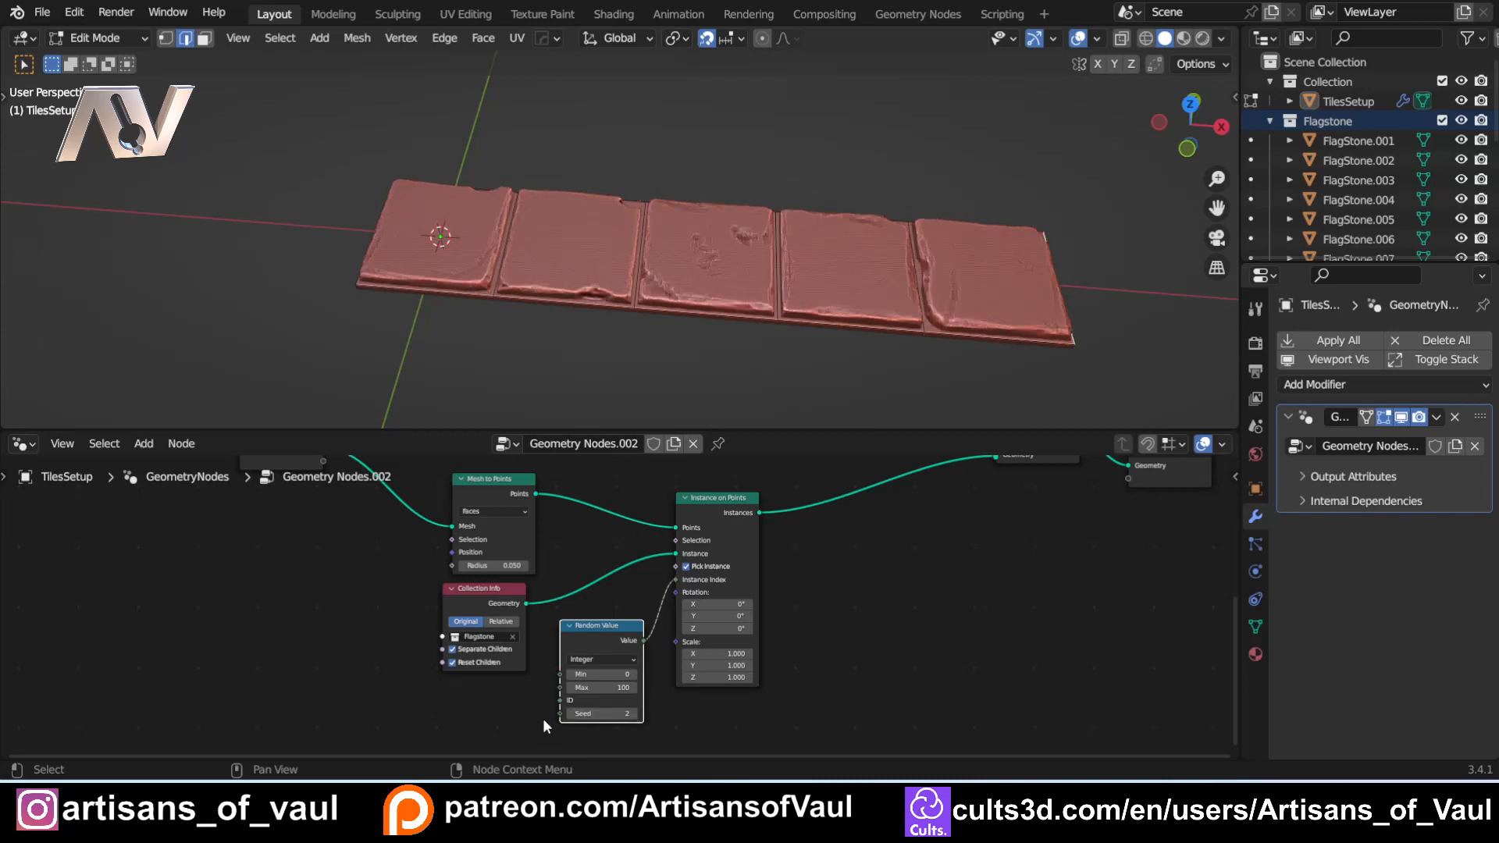
pyautogui.click(566, 714)
pyautogui.click(566, 714)
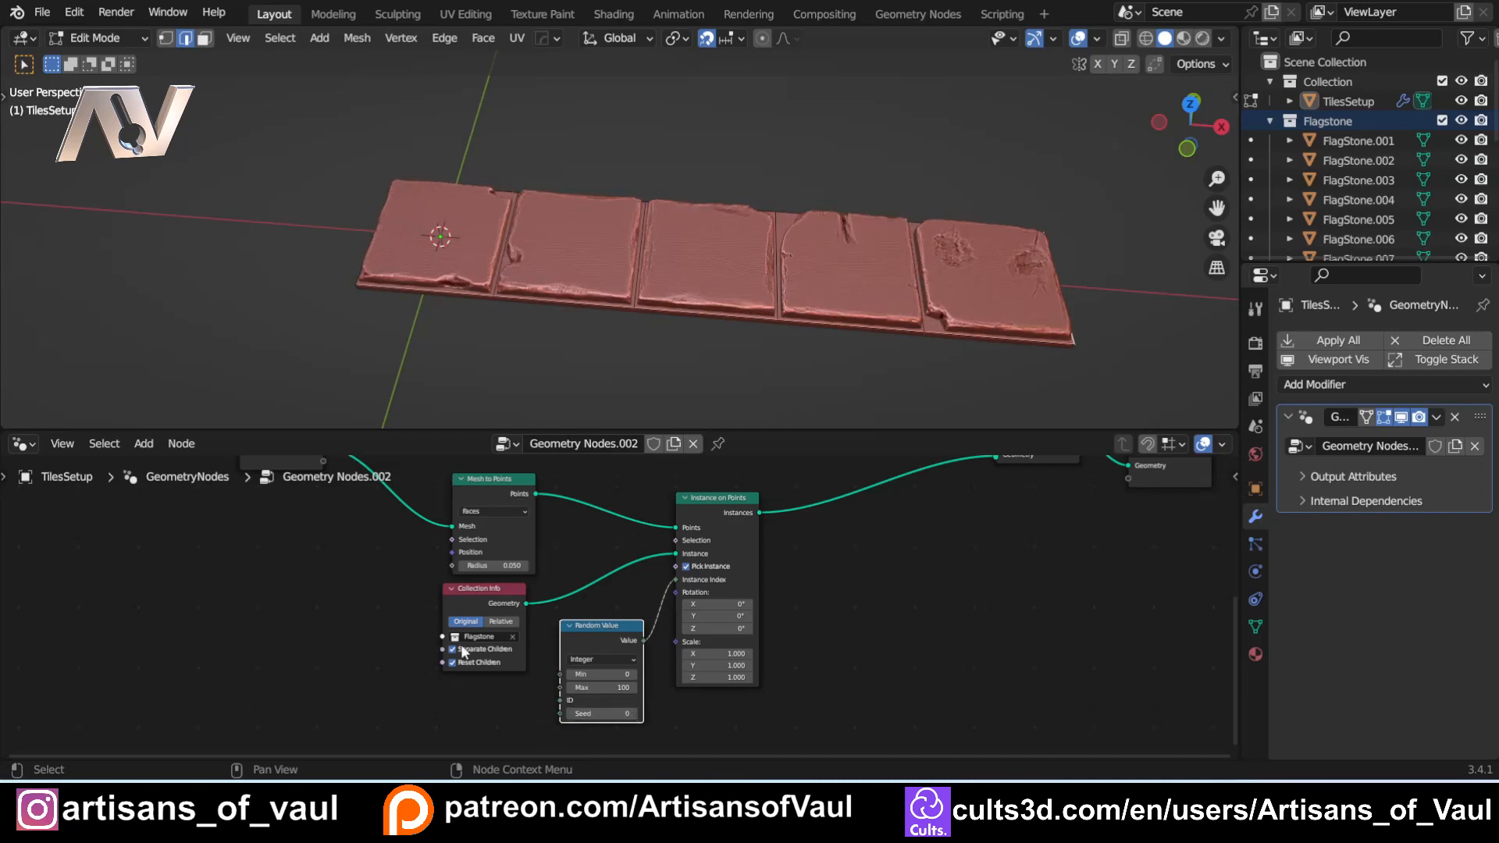
# Step: Try extruding the fourth tile's front edge 40 units along negative Y, and undo the extrusion
pyautogui.moveTo(519, 314); pyautogui.dragTo(688, 312, button='middle')
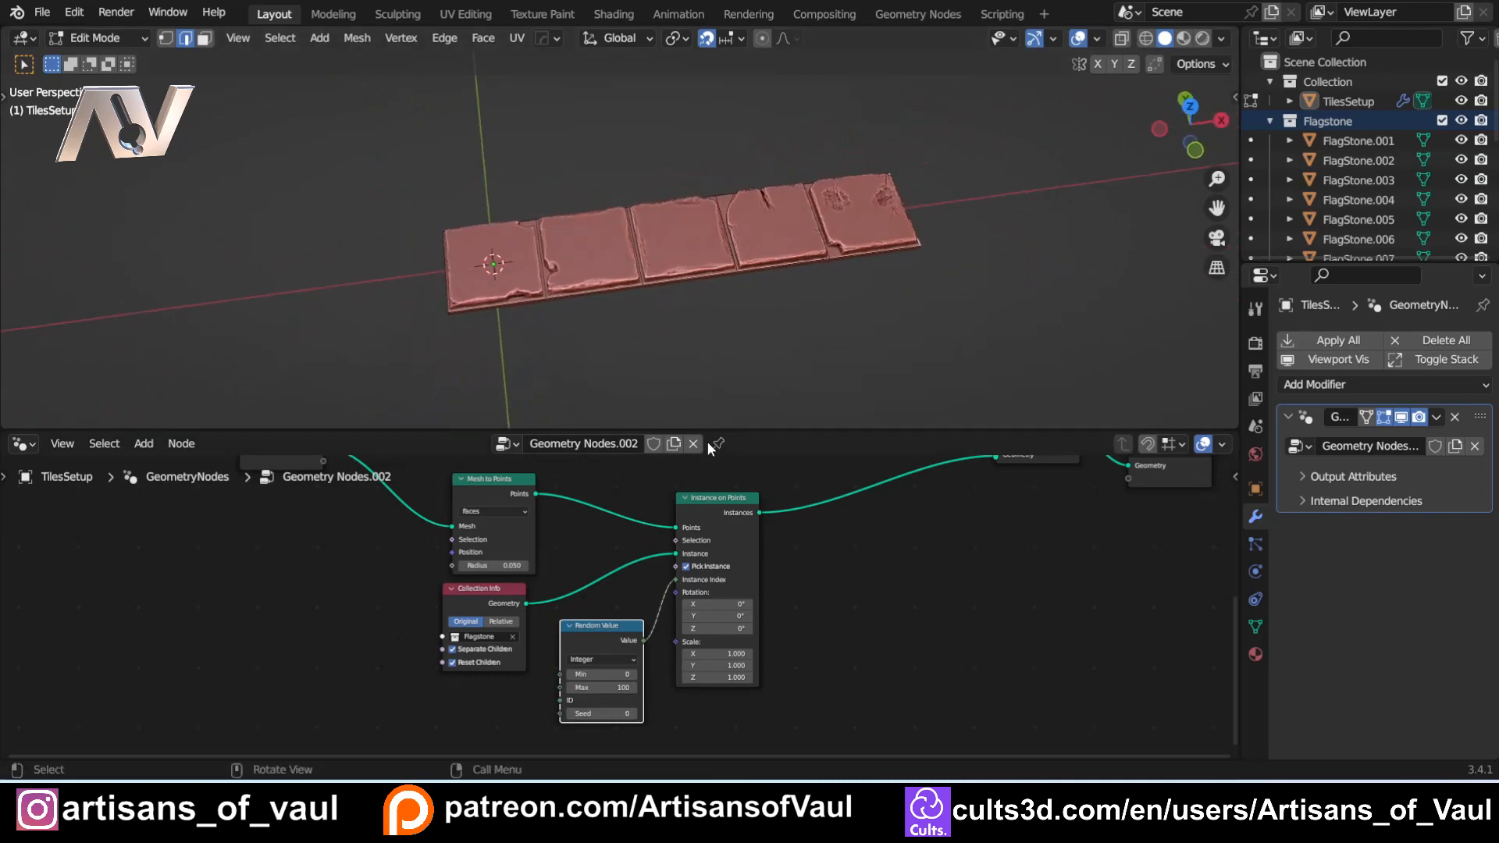
pyautogui.press('e')
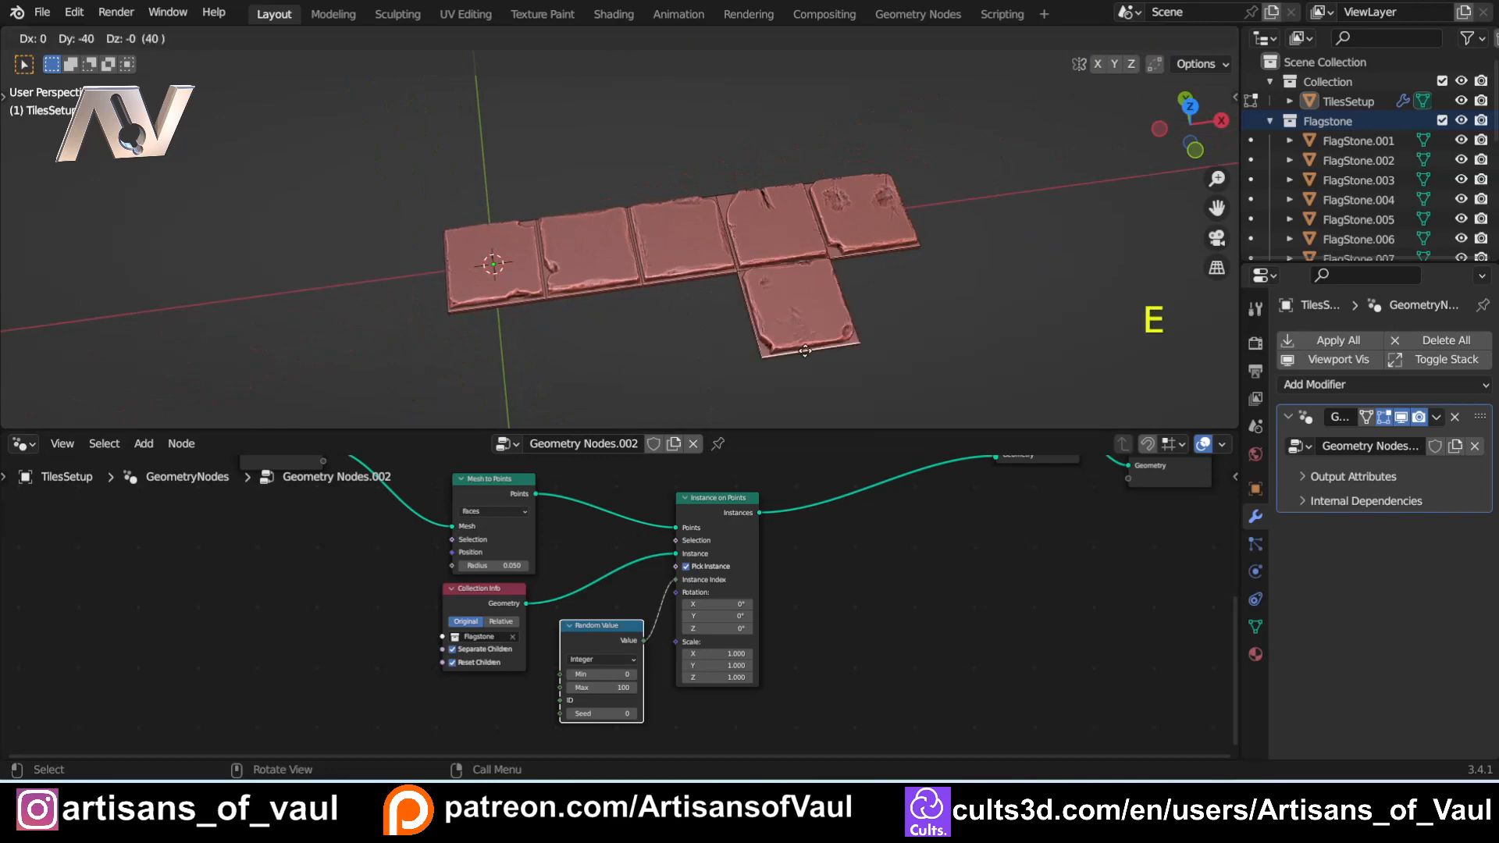
pyautogui.click(823, 338)
pyautogui.moveTo(823, 337); pyautogui.dragTo(723, 370, button='middle')
pyautogui.hotkey('ctrl', 'z')
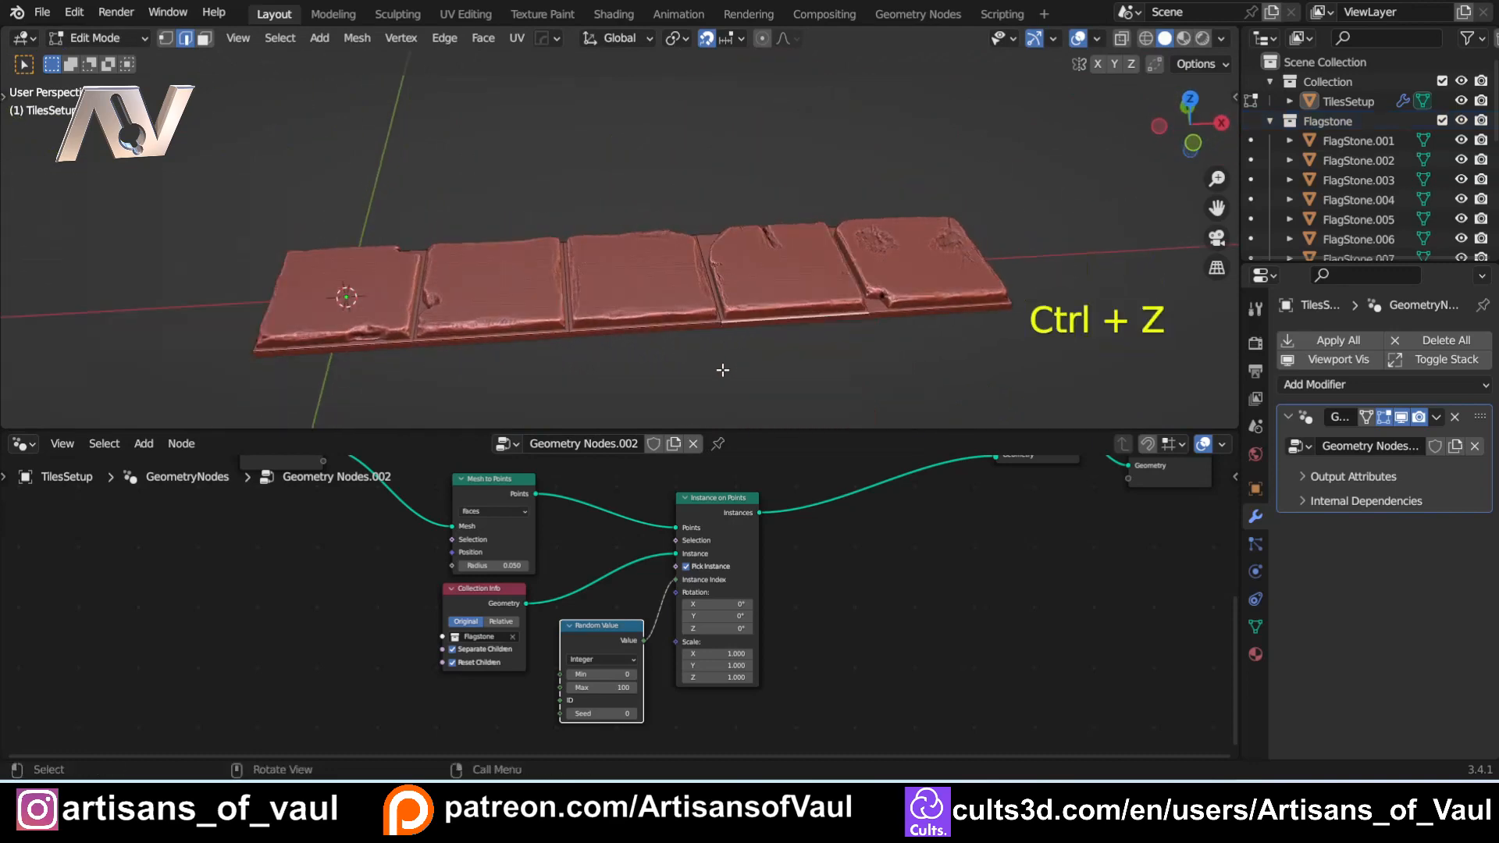
# Step: Compare the randomised five-tile row with the source flagstones, and inspect the row's surface detail and gaps up close
pyautogui.moveTo(723, 370); pyautogui.dragTo(425, 371, button='middle')
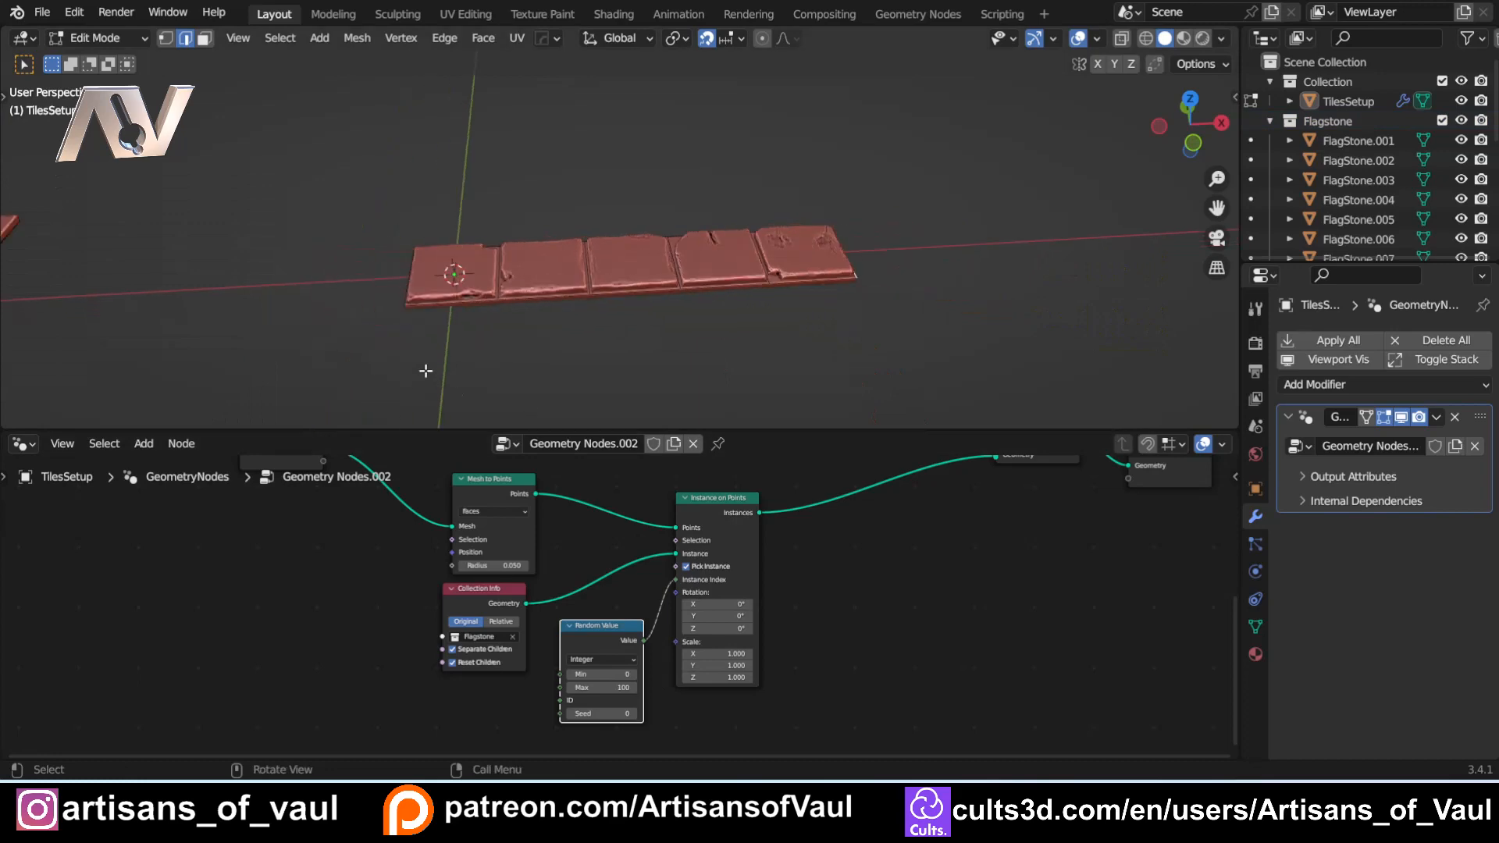
pyautogui.moveTo(521, 332); pyautogui.dragTo(588, 345, button='middle')
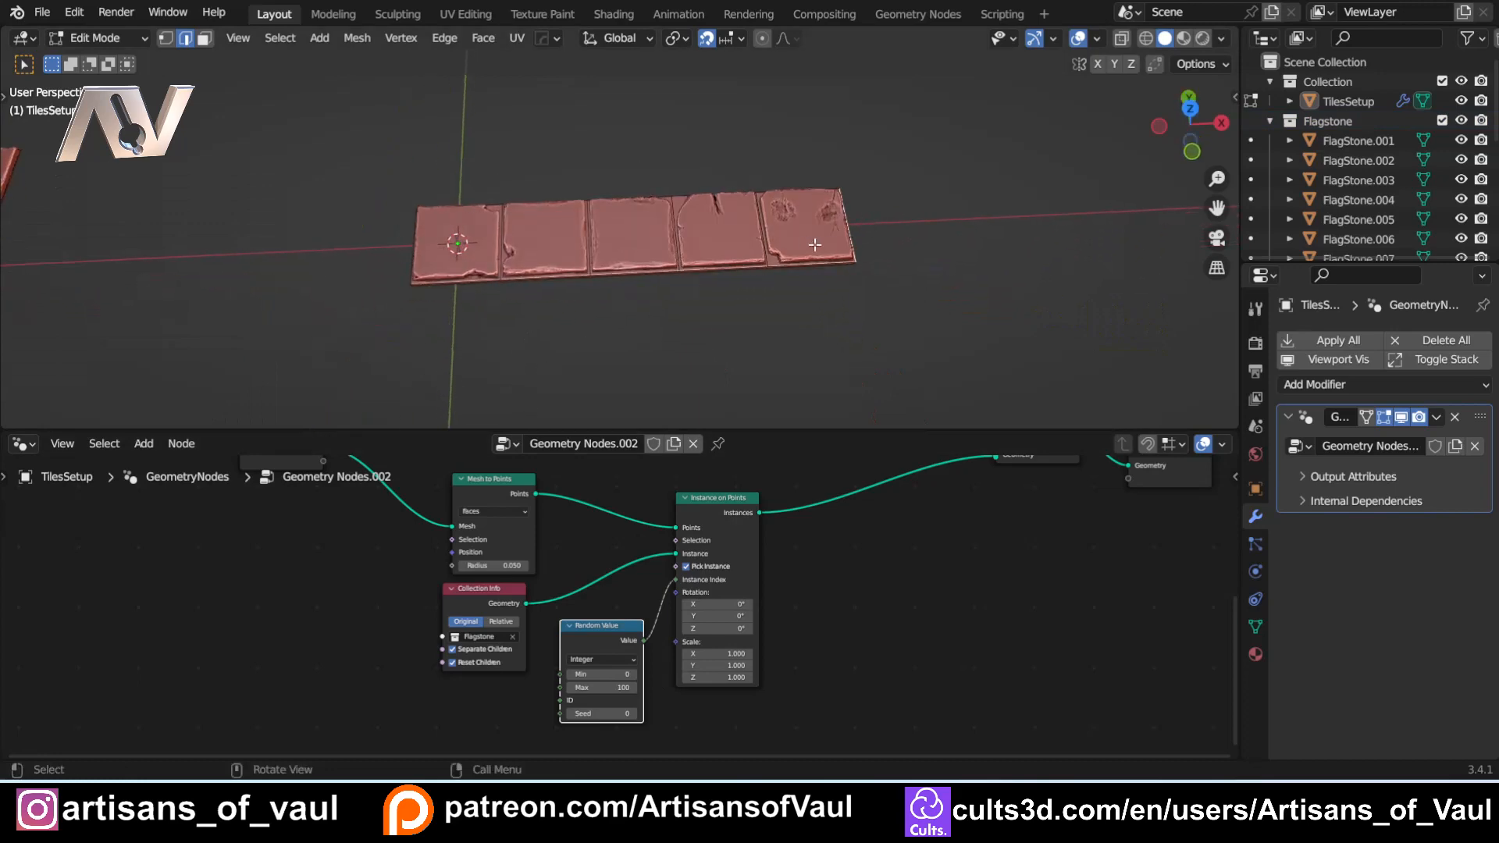
pyautogui.scroll(-3, 600, 267)
pyautogui.keyDown('shift'); pyautogui.moveTo(534, 245); pyautogui.dragTo(672, 295, button='middle'); pyautogui.keyUp('shift')
pyautogui.scroll(4, 618, 297)
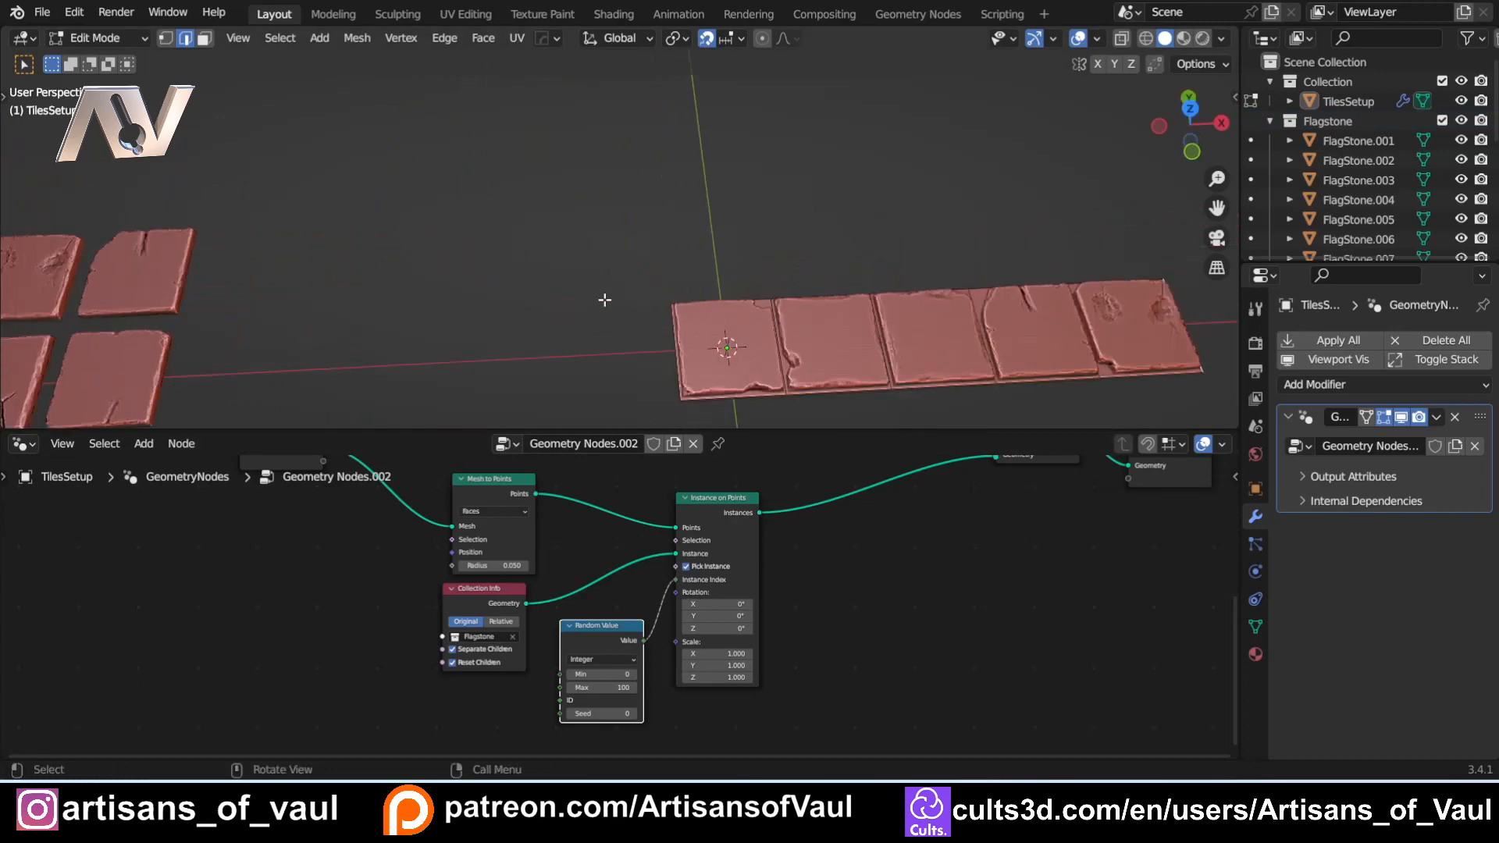
pyautogui.keyDown('shift'); pyautogui.moveTo(254, 282); pyautogui.dragTo(785, 228, button='middle'); pyautogui.keyUp('shift')
pyautogui.scroll(2, 653, 273)
pyautogui.keyDown('shift'); pyautogui.moveTo(458, 261); pyautogui.dragTo(628, 228, button='middle'); pyautogui.keyUp('shift')
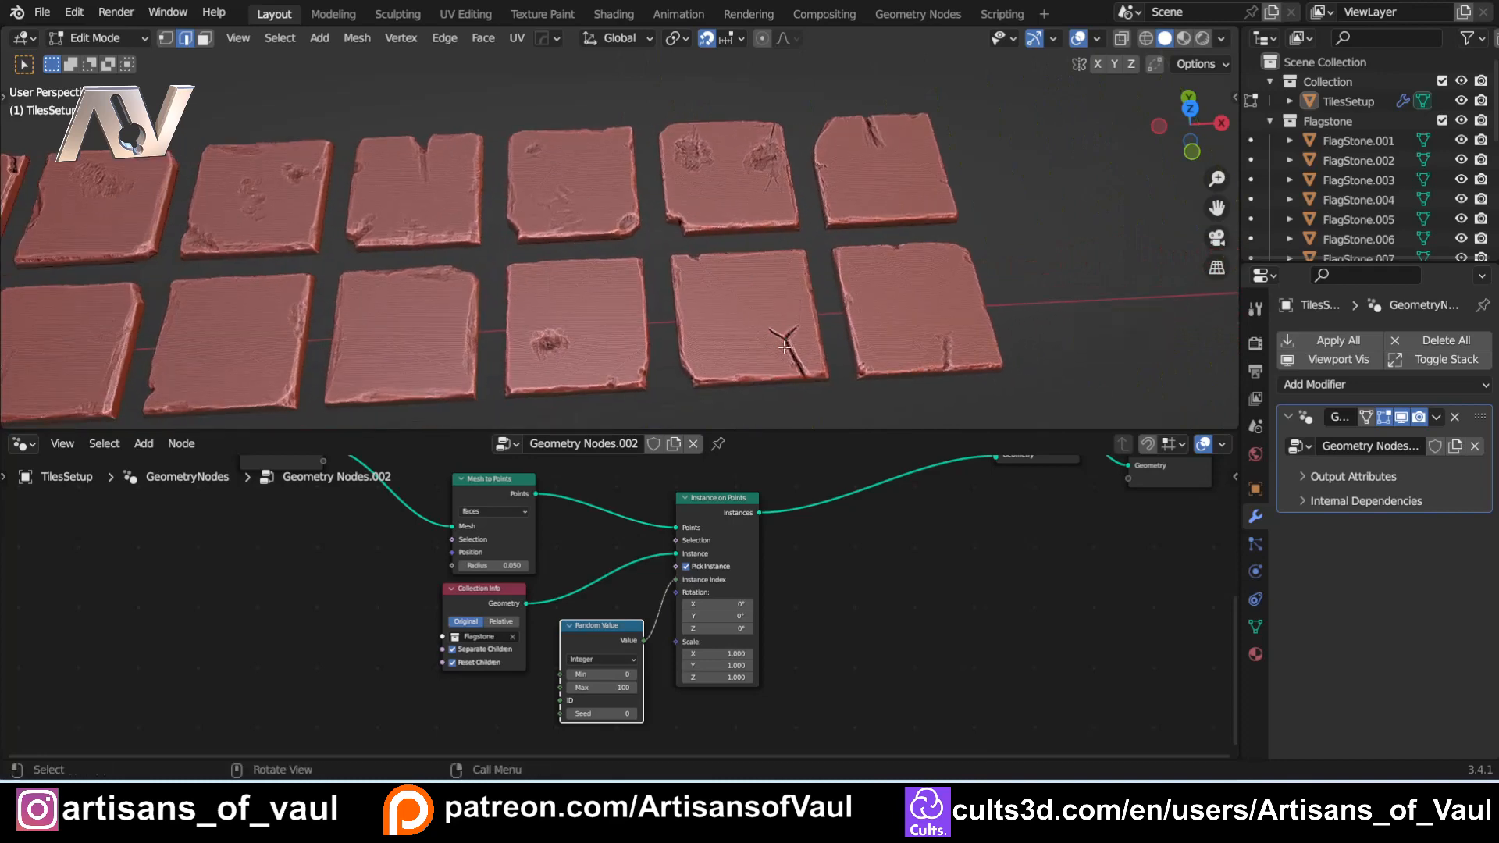
pyautogui.keyDown('shift'); pyautogui.moveTo(1021, 335); pyautogui.dragTo(81, 285, button='middle'); pyautogui.keyUp('shift')
pyautogui.keyDown('shift'); pyautogui.moveTo(949, 303); pyautogui.dragTo(420, 327, button='middle'); pyautogui.keyUp('shift')
pyautogui.scroll(-2, 478, 279)
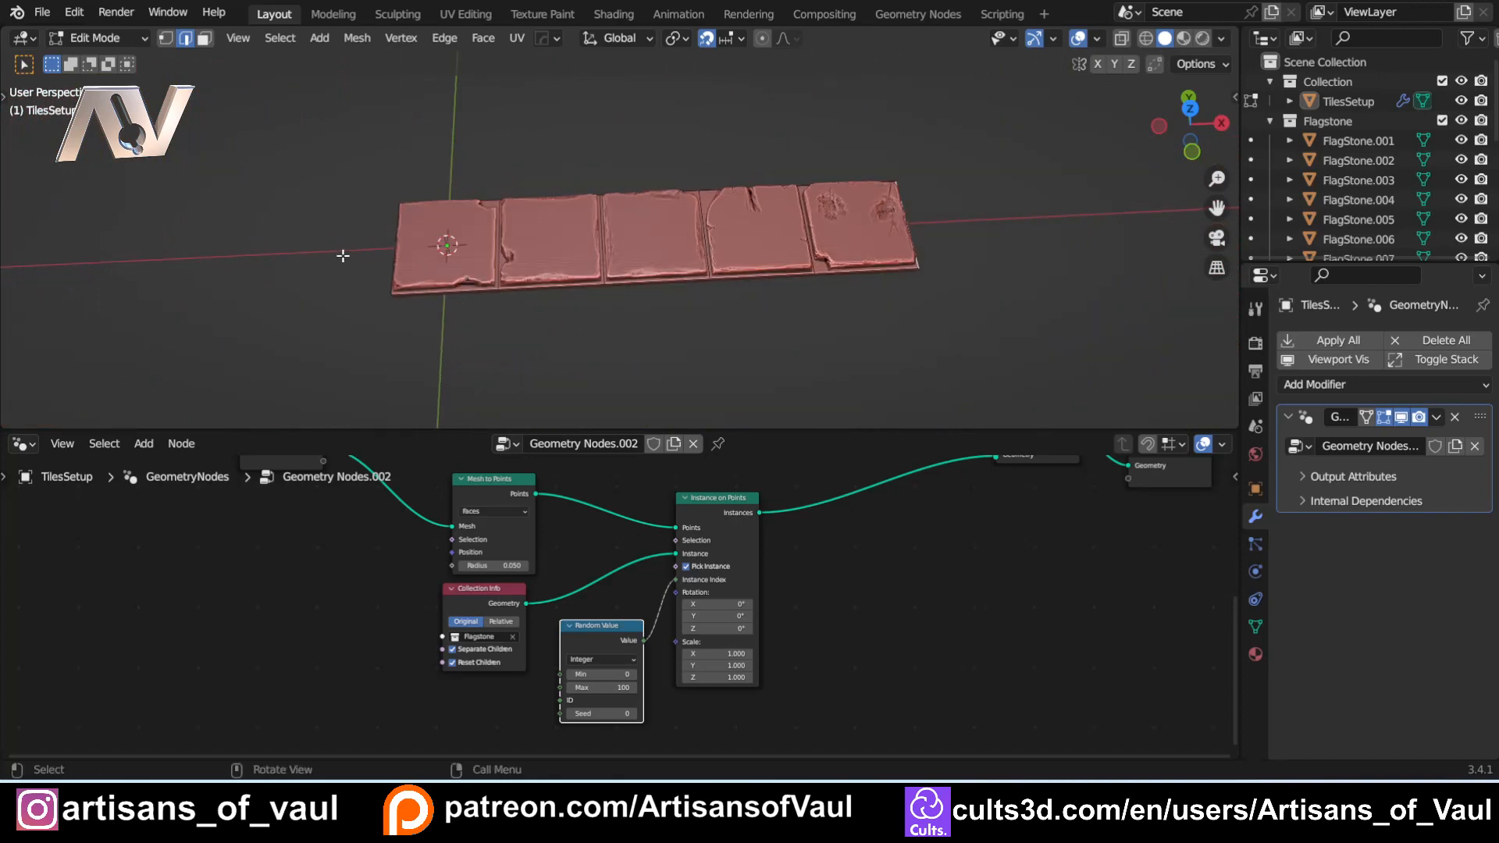
pyautogui.scroll(3, 458, 266)
pyautogui.moveTo(433, 293); pyautogui.dragTo(567, 294, button='middle')
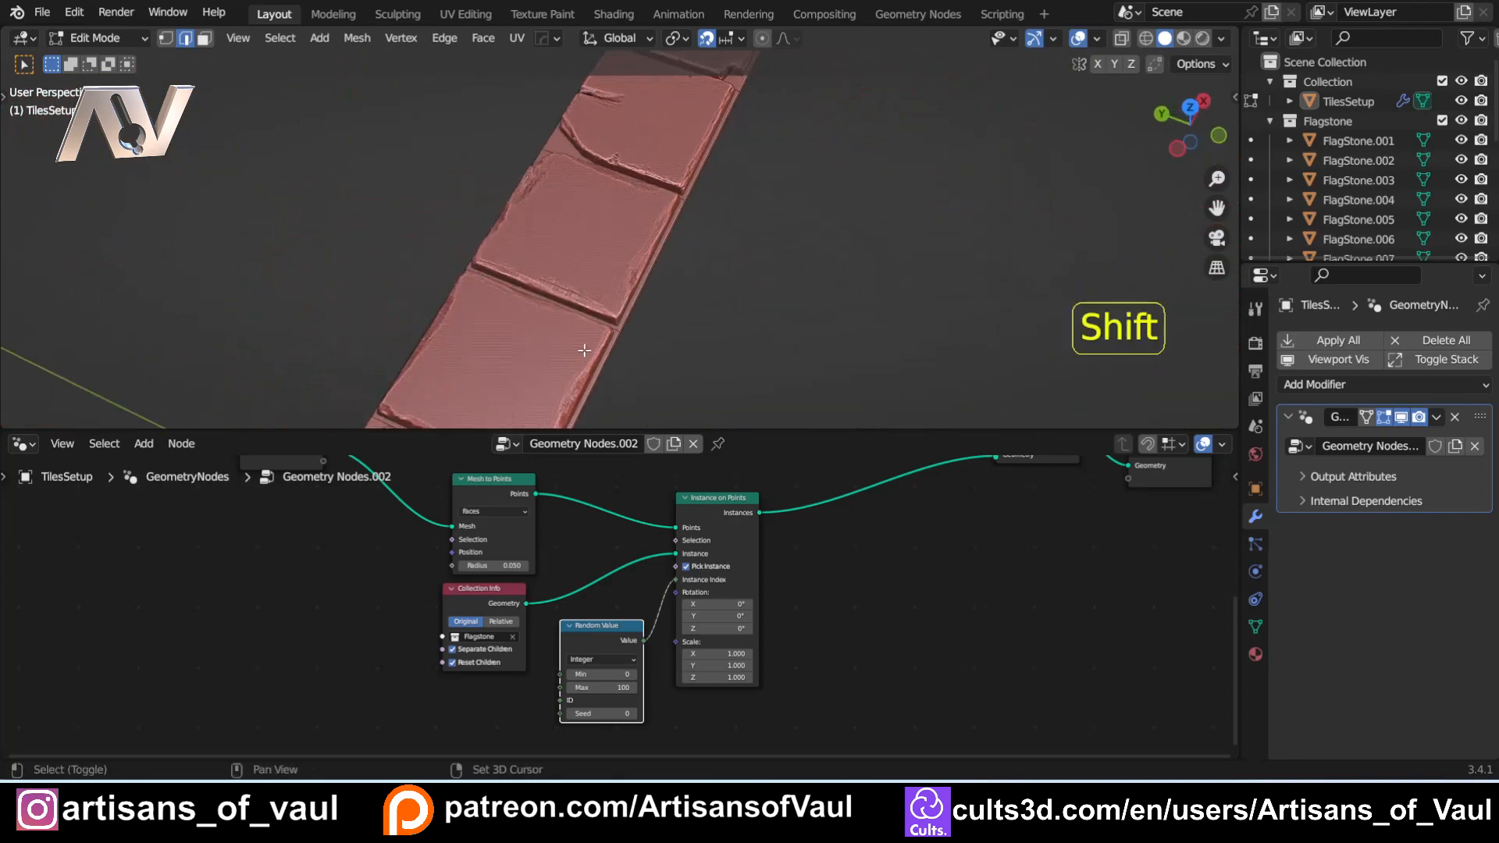
pyautogui.keyDown('shift'); pyautogui.moveTo(583, 348); pyautogui.dragTo(631, 261, button='middle'); pyautogui.keyUp('shift')
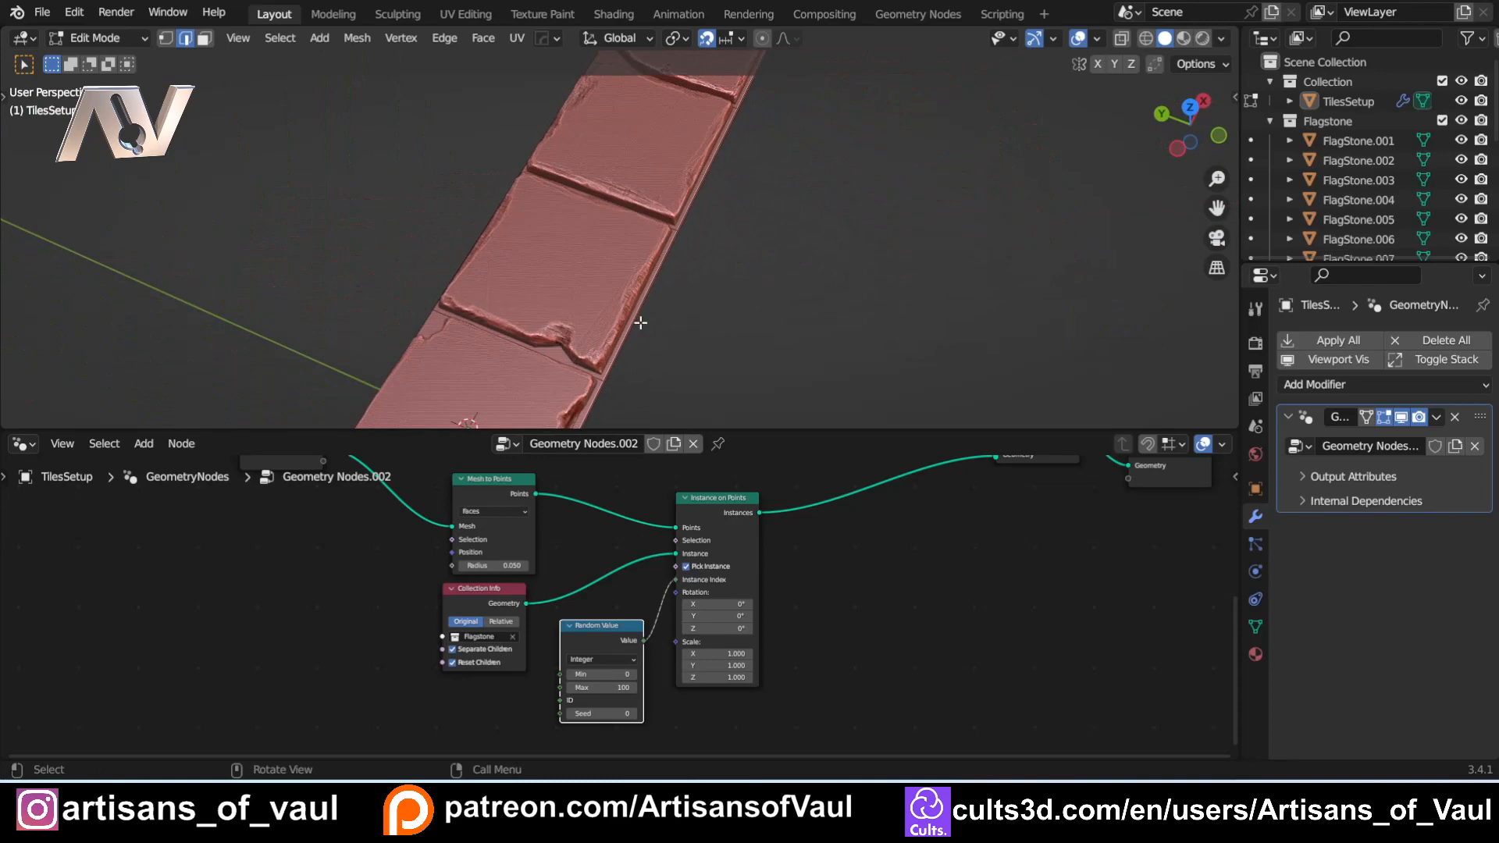
pyautogui.moveTo(640, 322); pyautogui.dragTo(507, 191, button='middle')
pyautogui.scroll(-2, 626, 304)
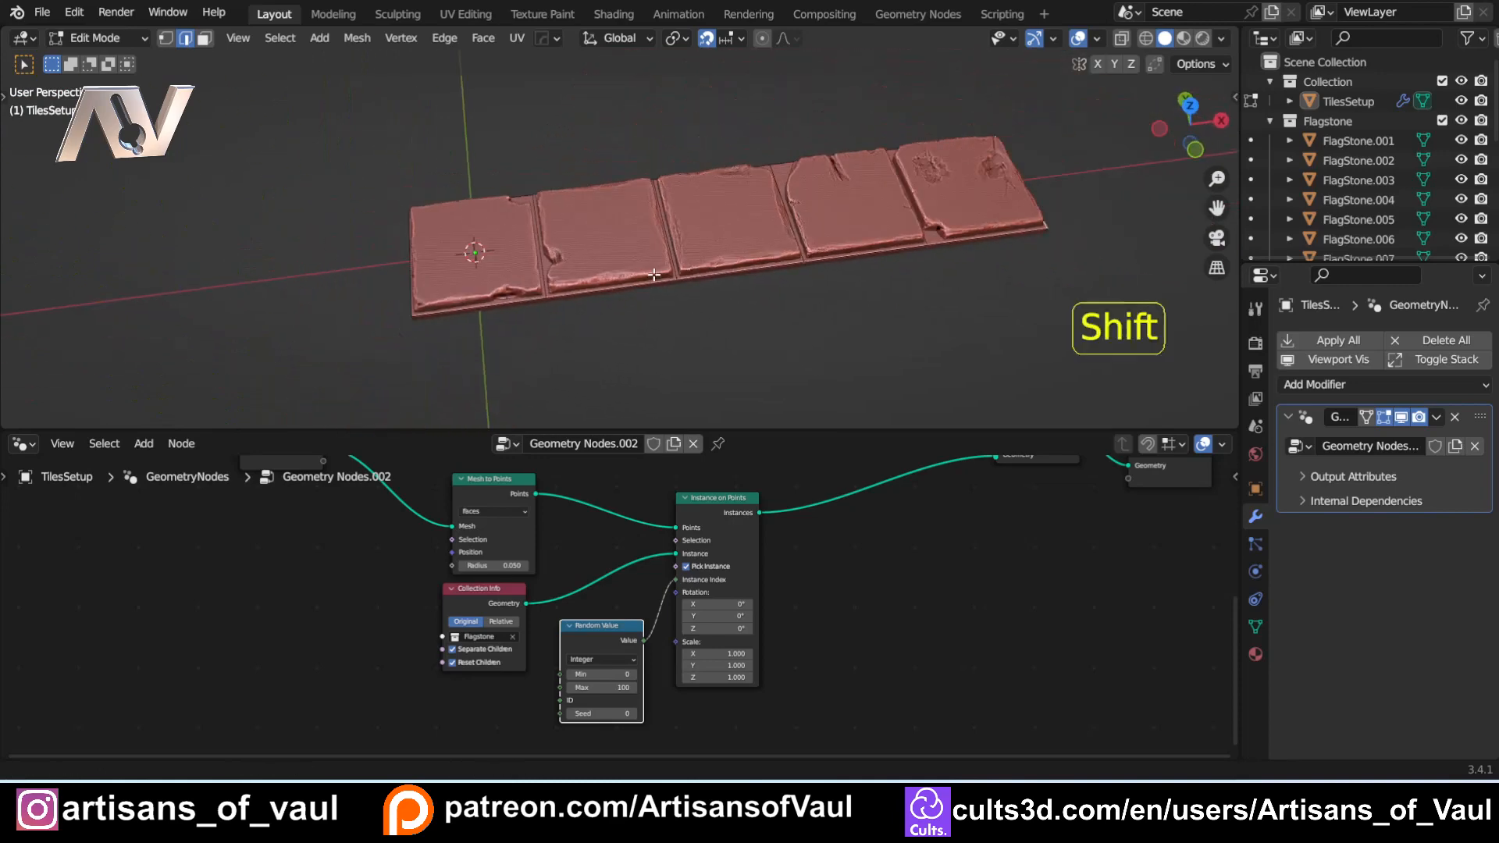
pyautogui.keyDown('shift'); pyautogui.moveTo(593, 320); pyautogui.dragTo(453, 257, button='middle'); pyautogui.keyUp('shift')
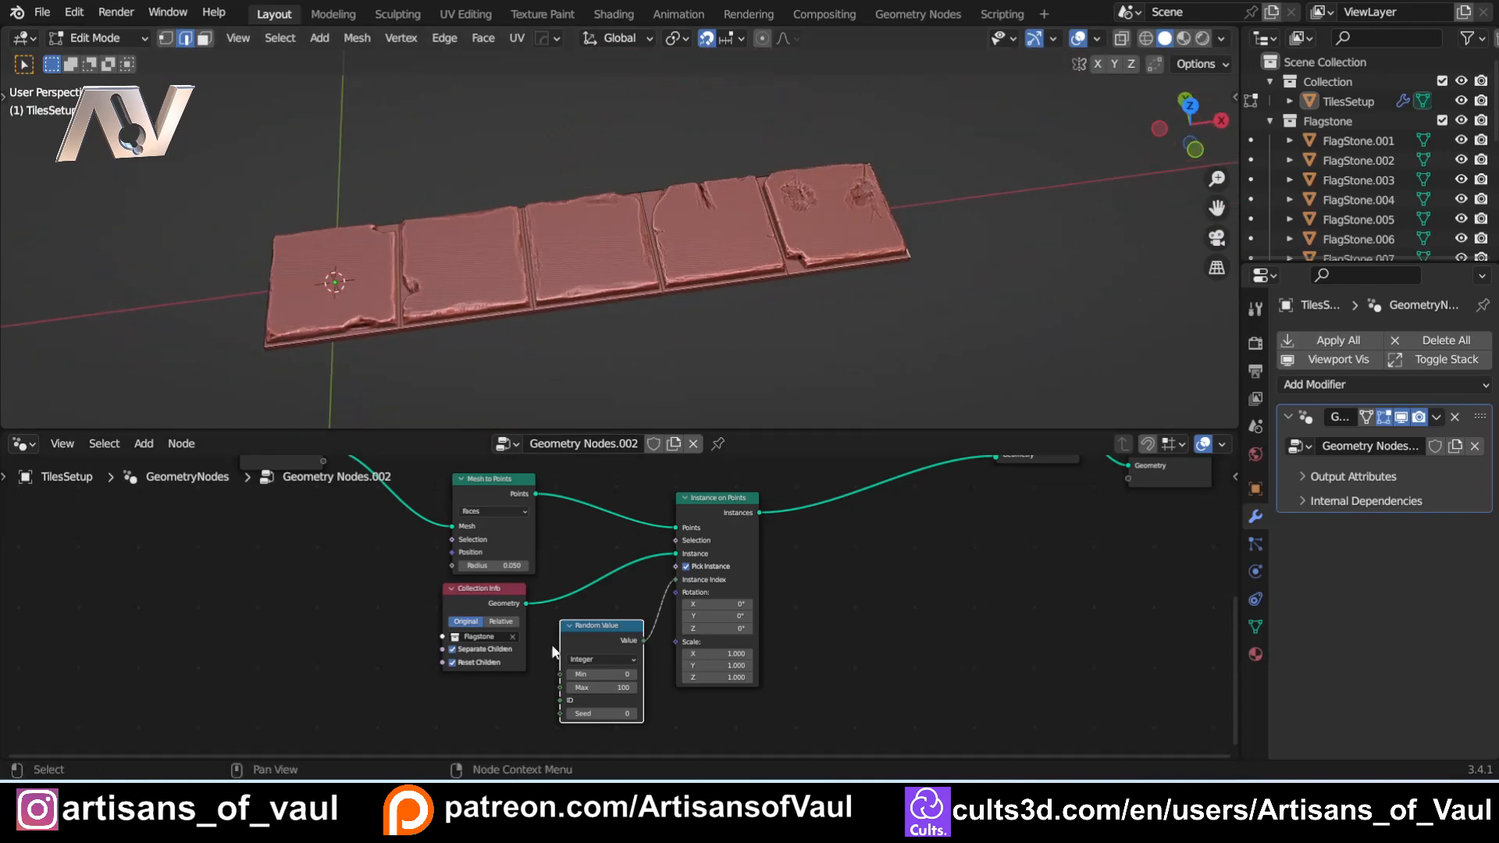
# Step: Move the Collection Info and Random Value nodes further away from Instance on Points to make room in the node tree
pyautogui.moveTo(484, 588); pyautogui.dragTo(316, 577)
pyautogui.moveTo(597, 625); pyautogui.dragTo(480, 617)
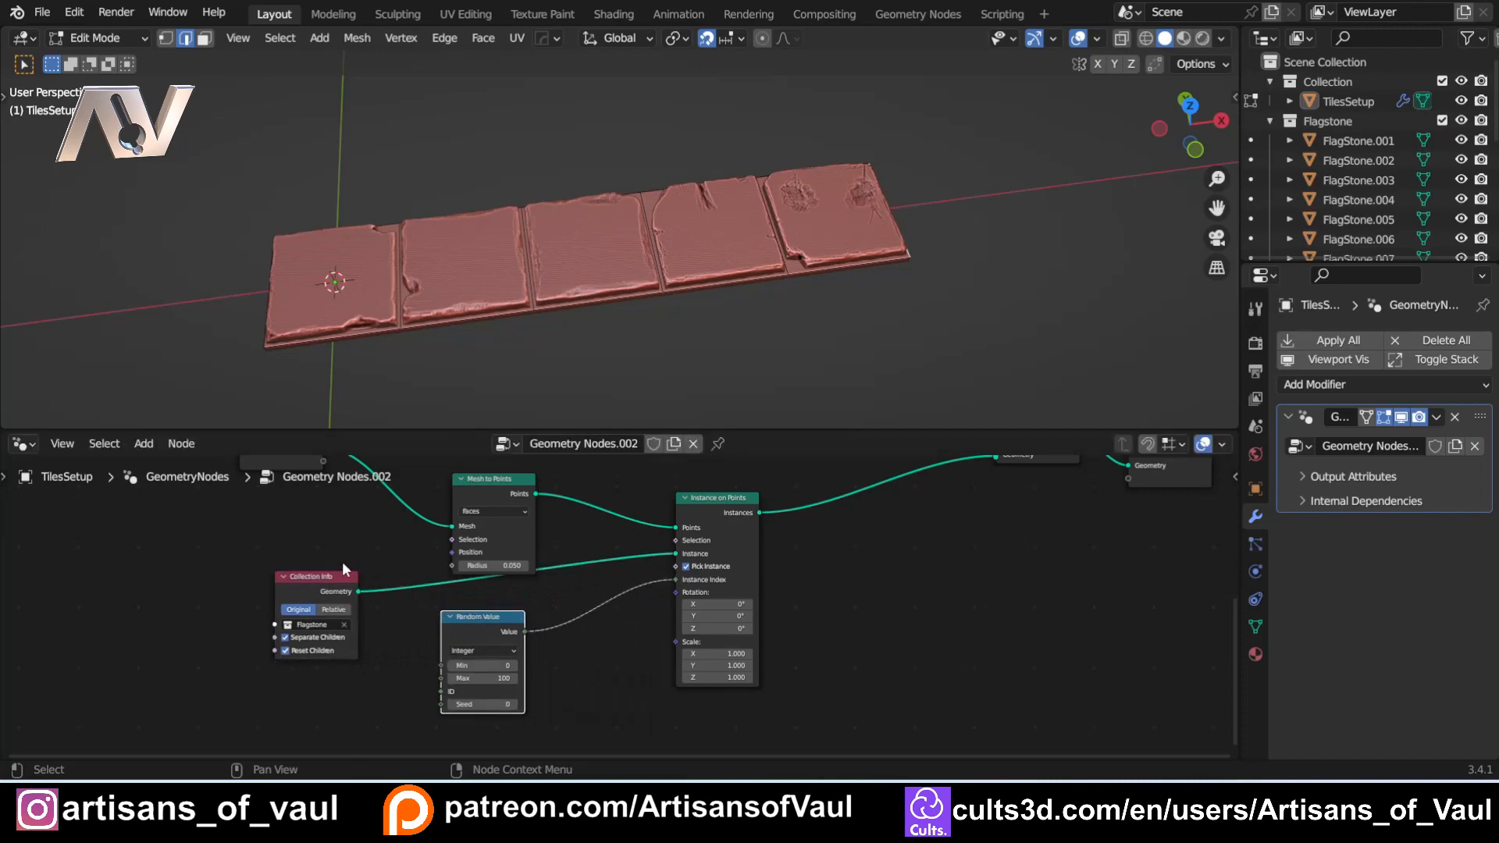
pyautogui.click(335, 584)
pyautogui.moveTo(334, 584); pyautogui.dragTo(346, 608)
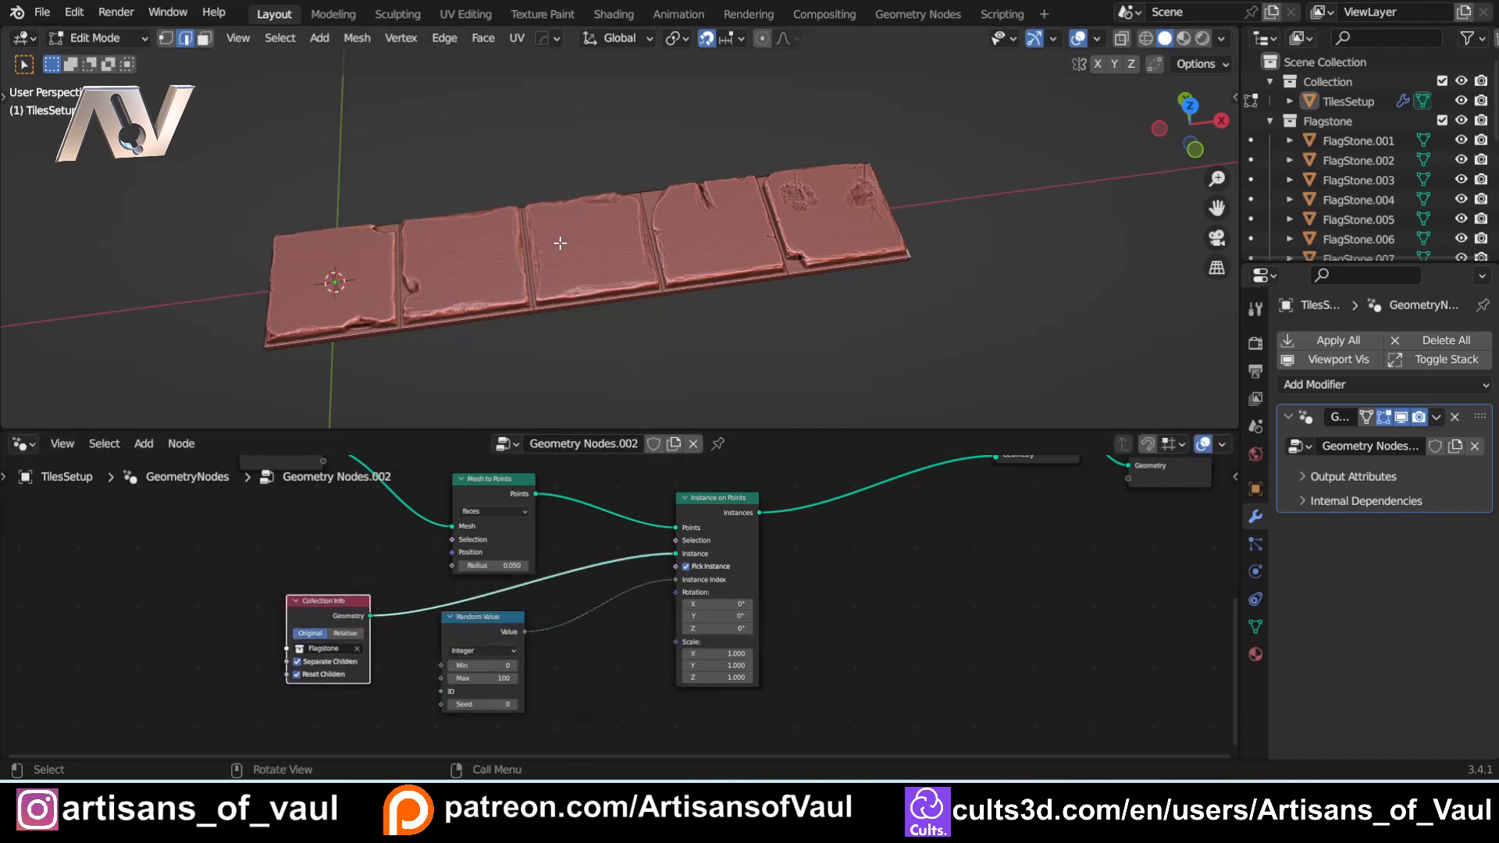
# Step: Add a Combine XYZ node feeding the Rotation input of Instance on Points, and place it below the Random Value node
pyautogui.moveTo(724, 308); pyautogui.dragTo(650, 154, button='middle')
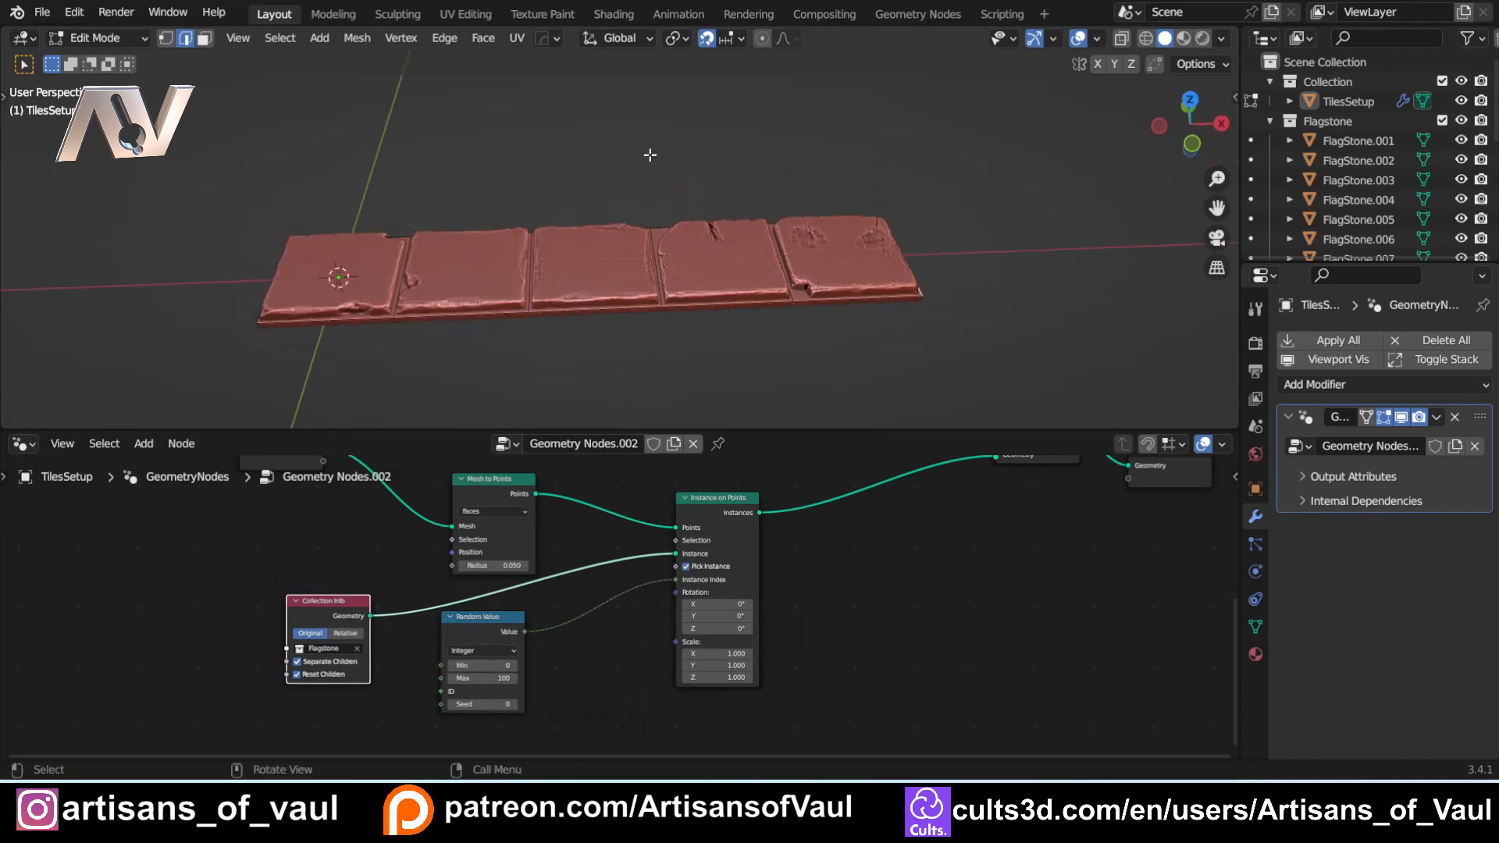
pyautogui.moveTo(813, 230); pyautogui.dragTo(805, 274, button='middle')
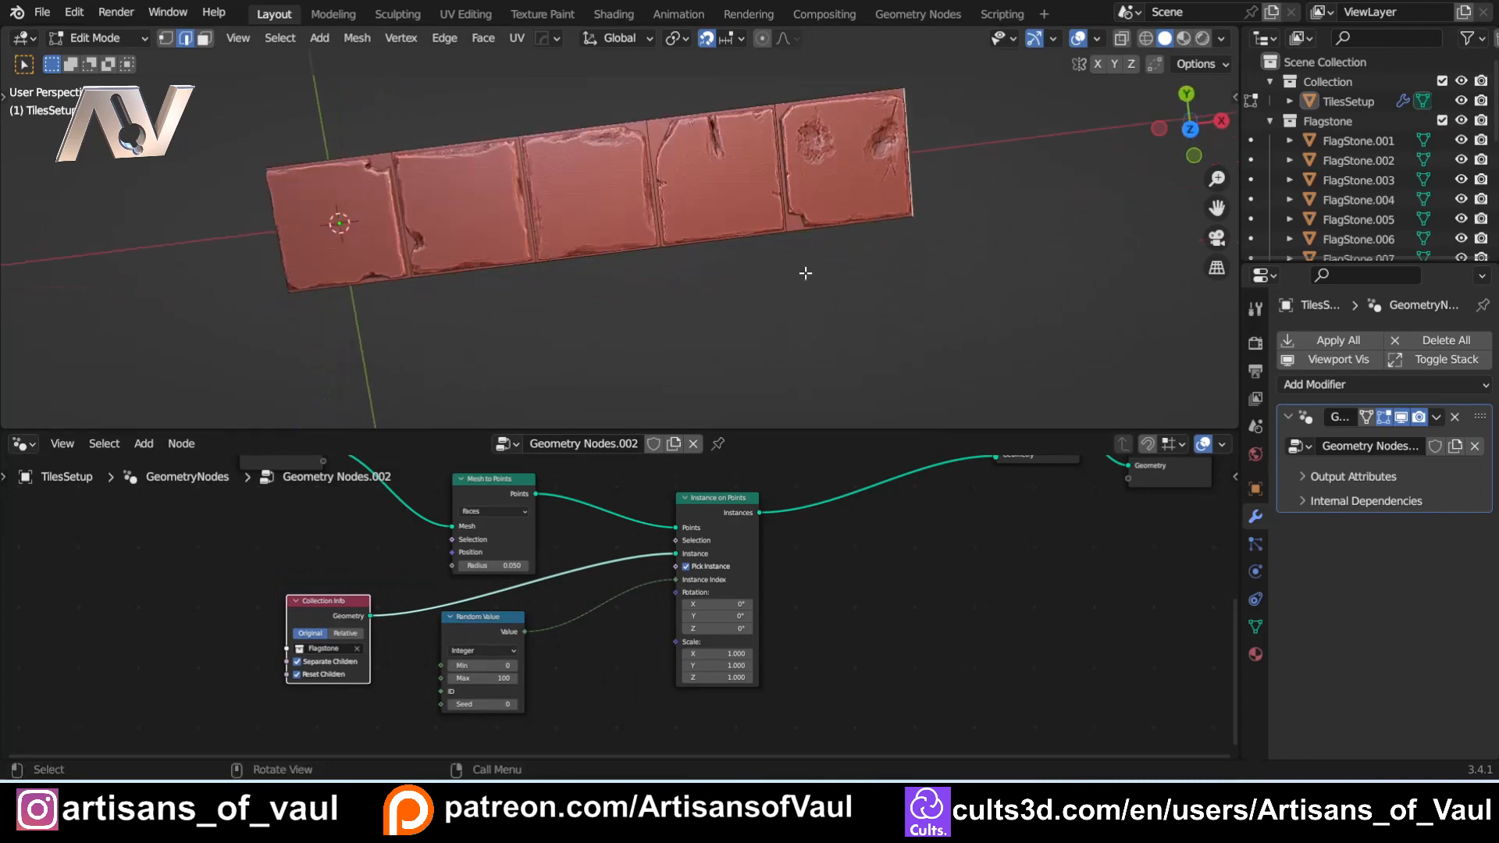
pyautogui.keyDown('shift'); pyautogui.scroll(-3, 743, 637); pyautogui.keyUp('shift')
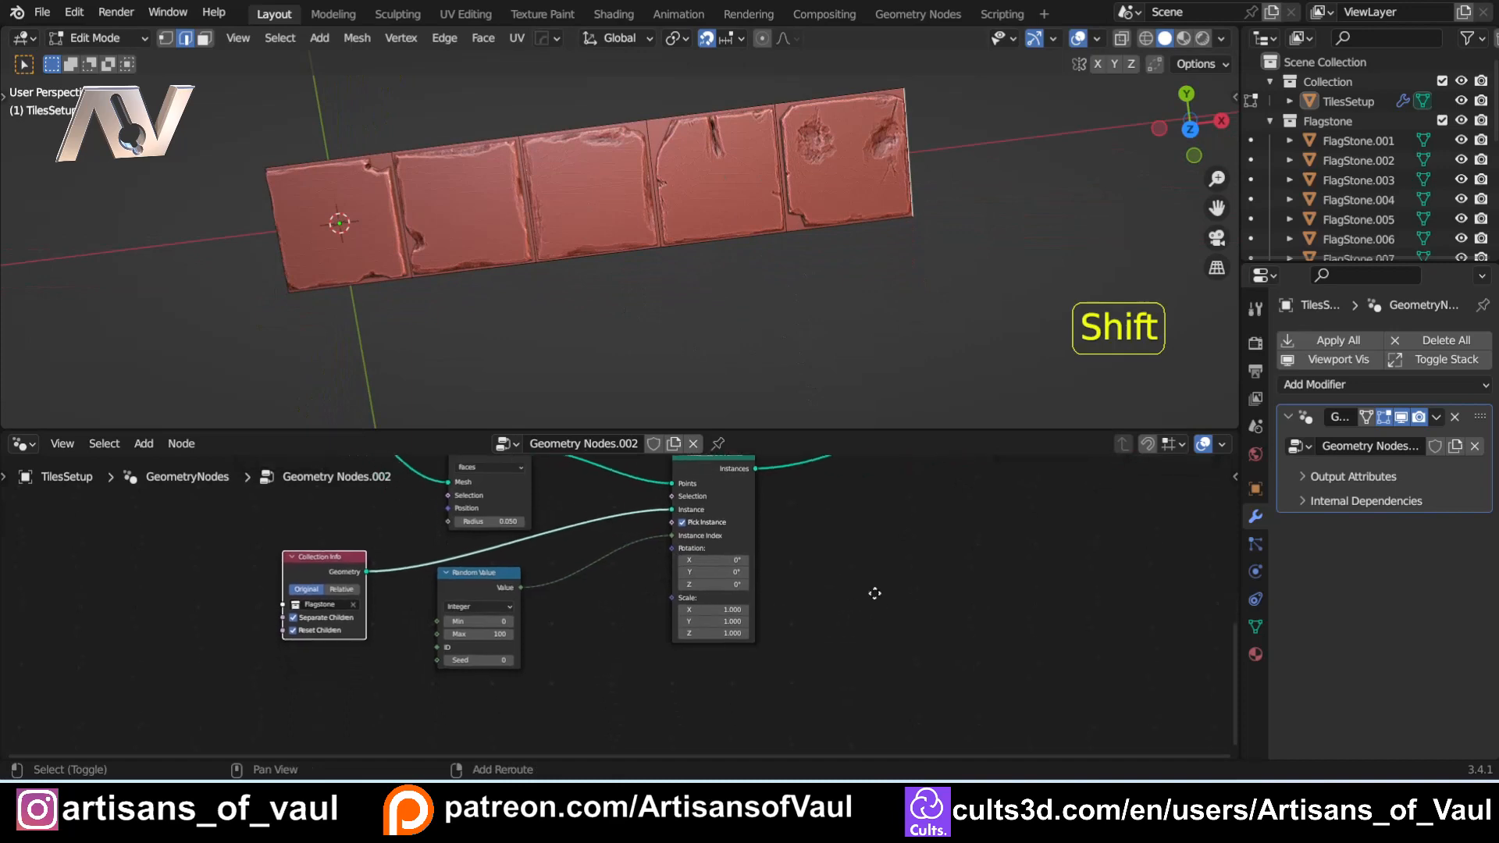
pyautogui.moveTo(694, 556); pyautogui.dragTo(568, 683)
pyautogui.click(694, 558)
pyautogui.write('0')
pyautogui.press('Return')
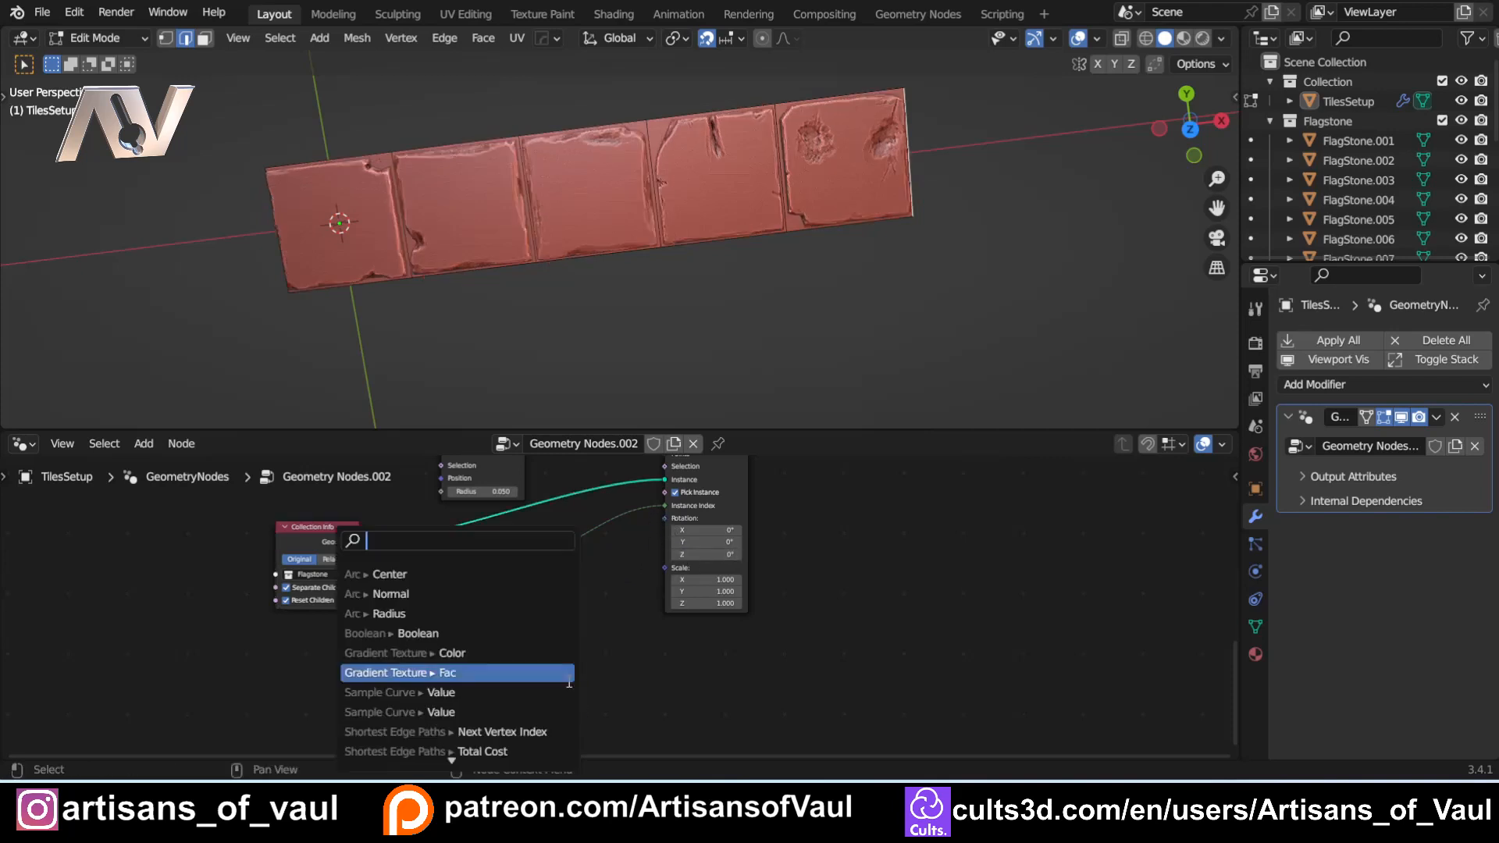
pyautogui.write('comb')
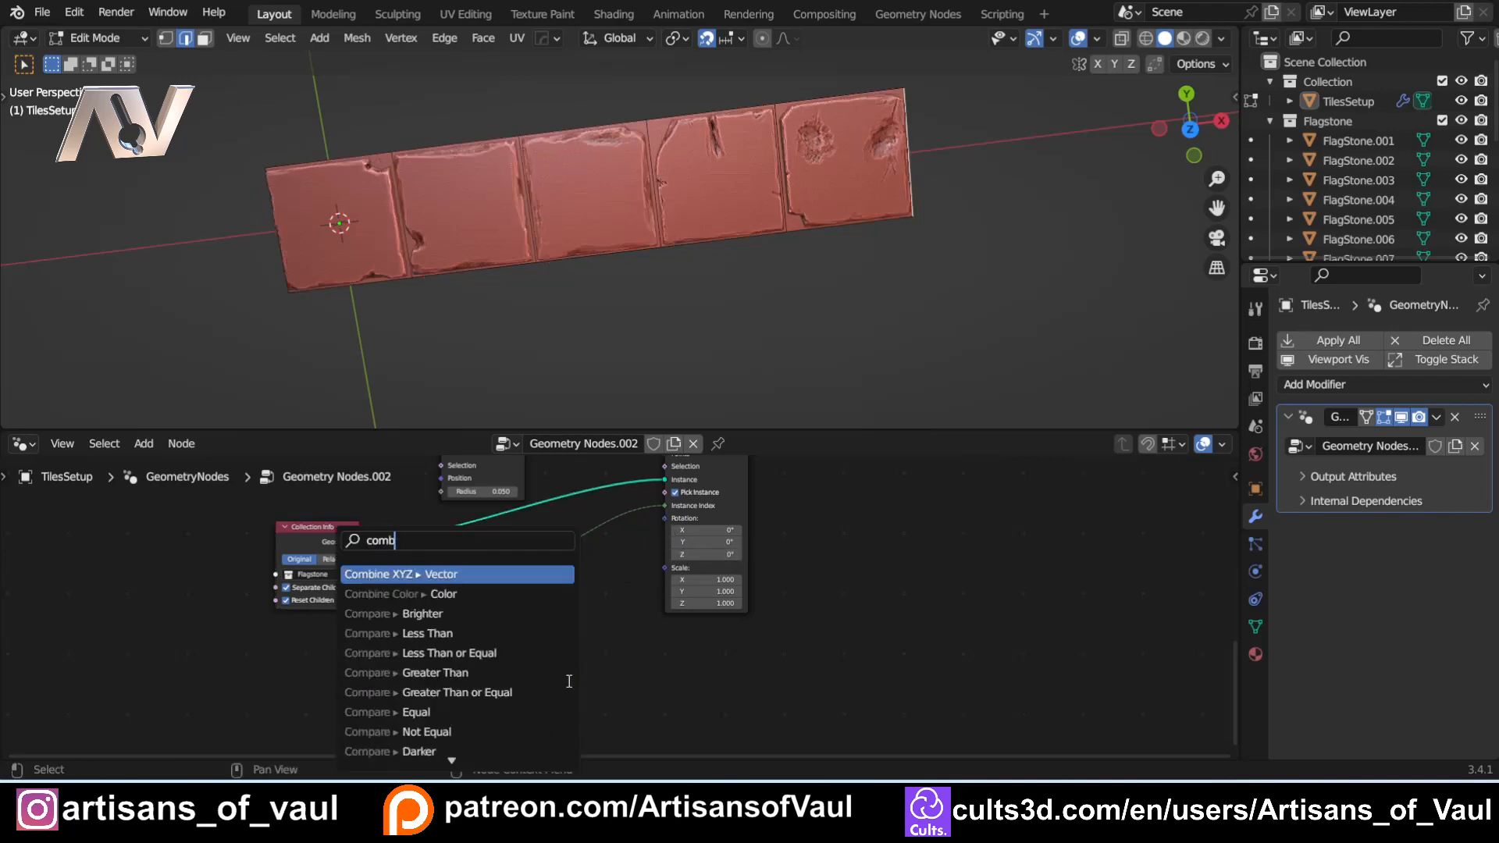
pyautogui.press('Return')
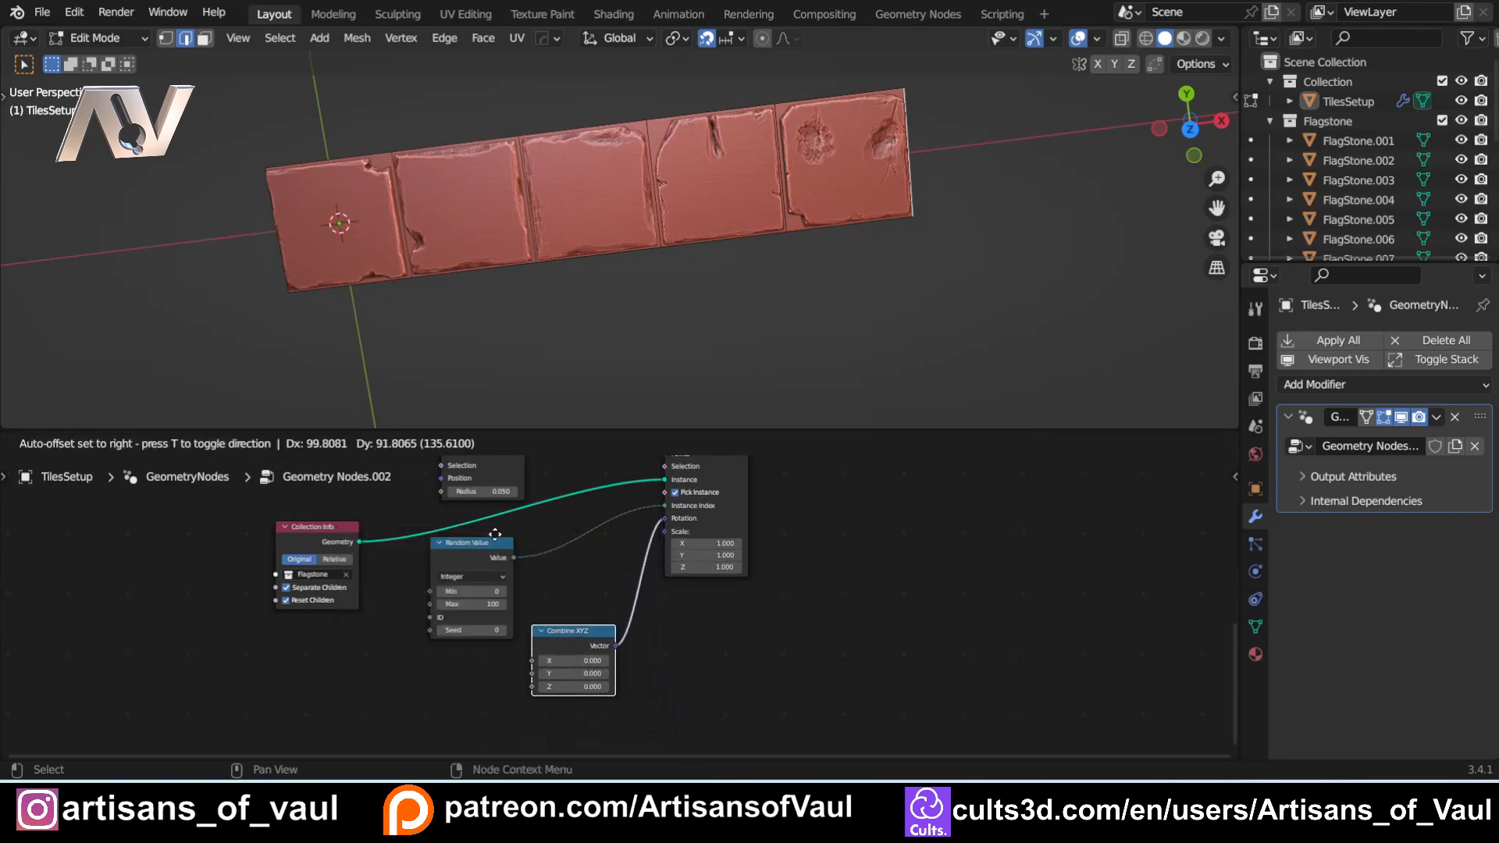
pyautogui.click(492, 549)
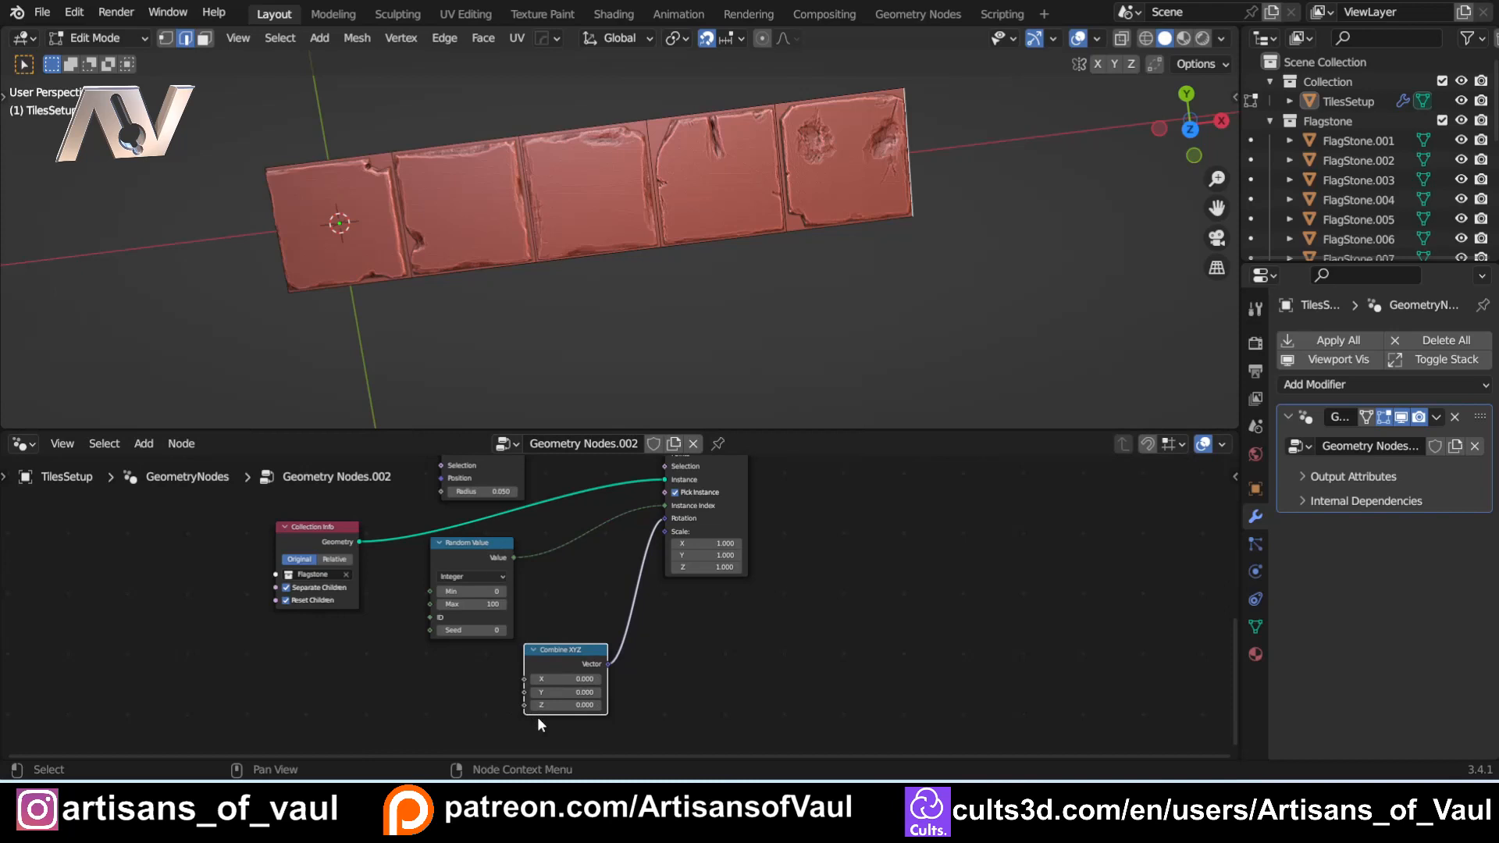
# Step: Shift the Combine XYZ node closer to Instance on Points, and add a second Random Value node beneath Collection Info
pyautogui.keyDown('shift'); pyautogui.moveTo(454, 689); pyautogui.dragTo(538, 629, button='middle'); pyautogui.keyUp('shift')
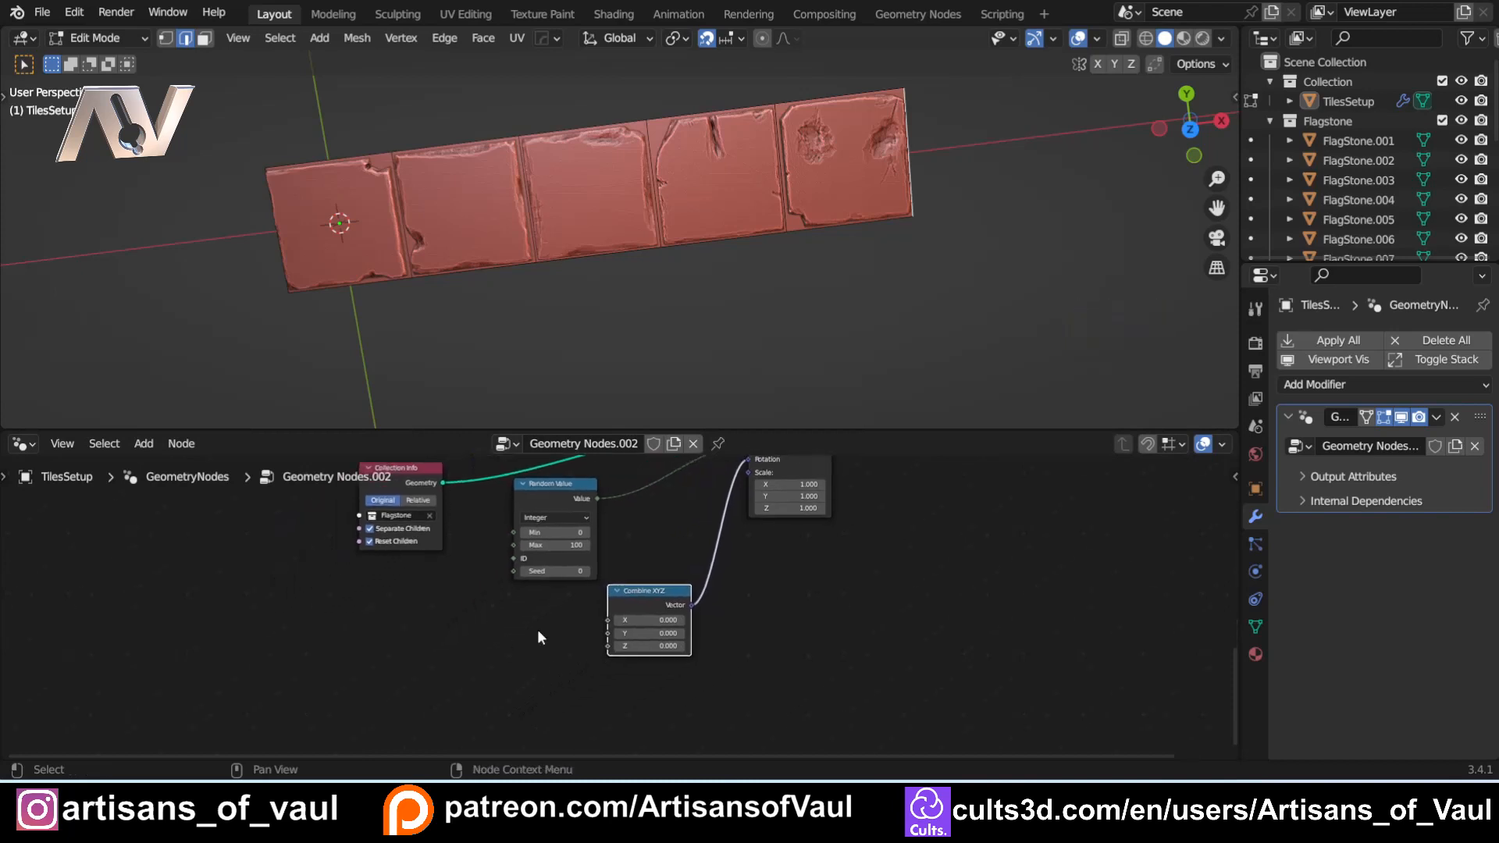
pyautogui.moveTo(391, 335); pyautogui.dragTo(518, 299, button='middle')
pyautogui.scroll(3, 415, 303)
pyautogui.scroll(-2, 414, 321)
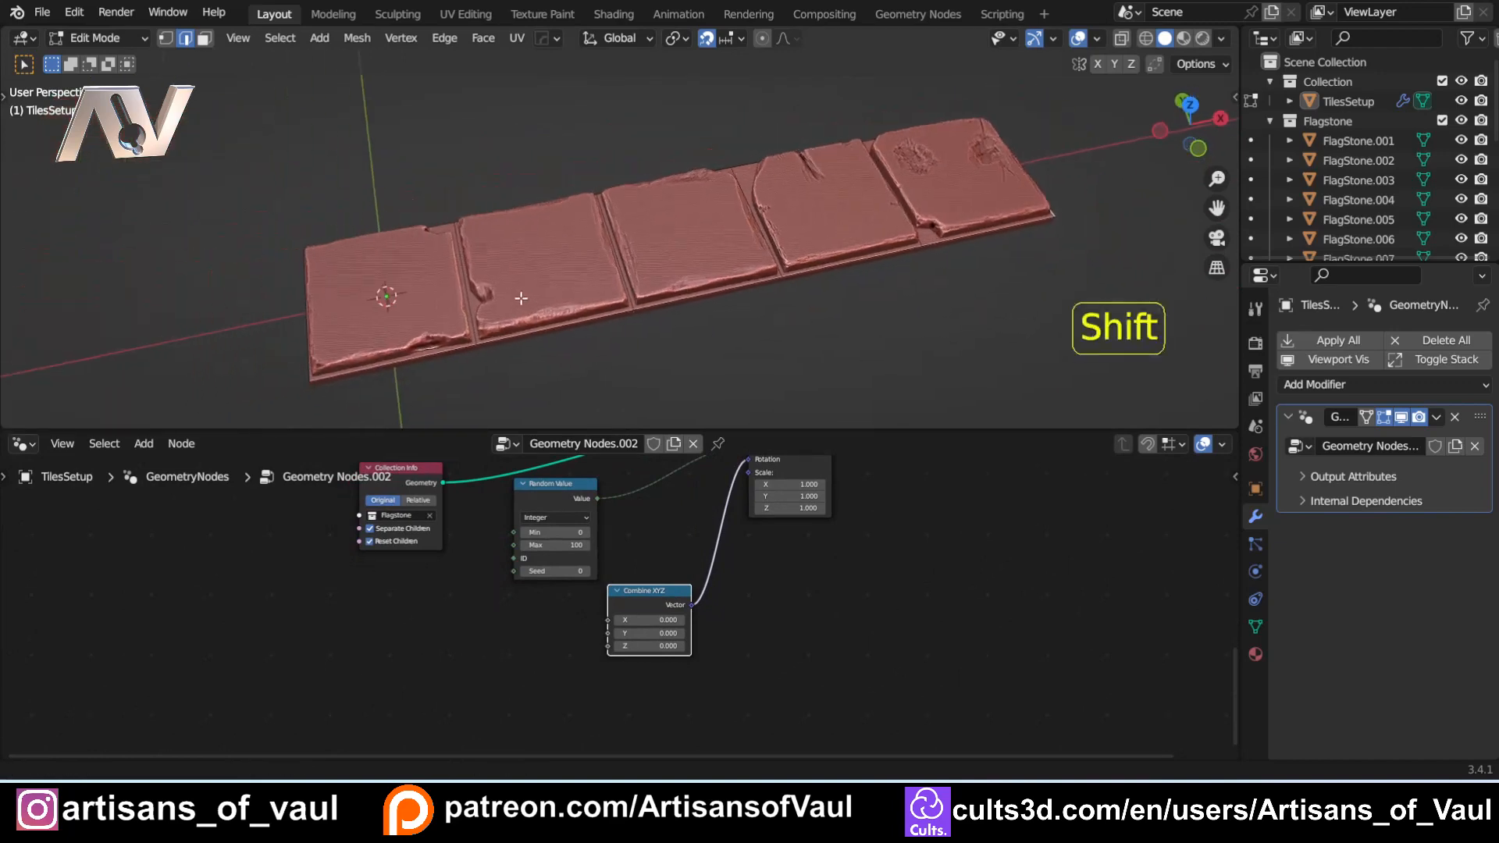
pyautogui.scroll(2, 522, 305)
pyautogui.scroll(1, 664, 616)
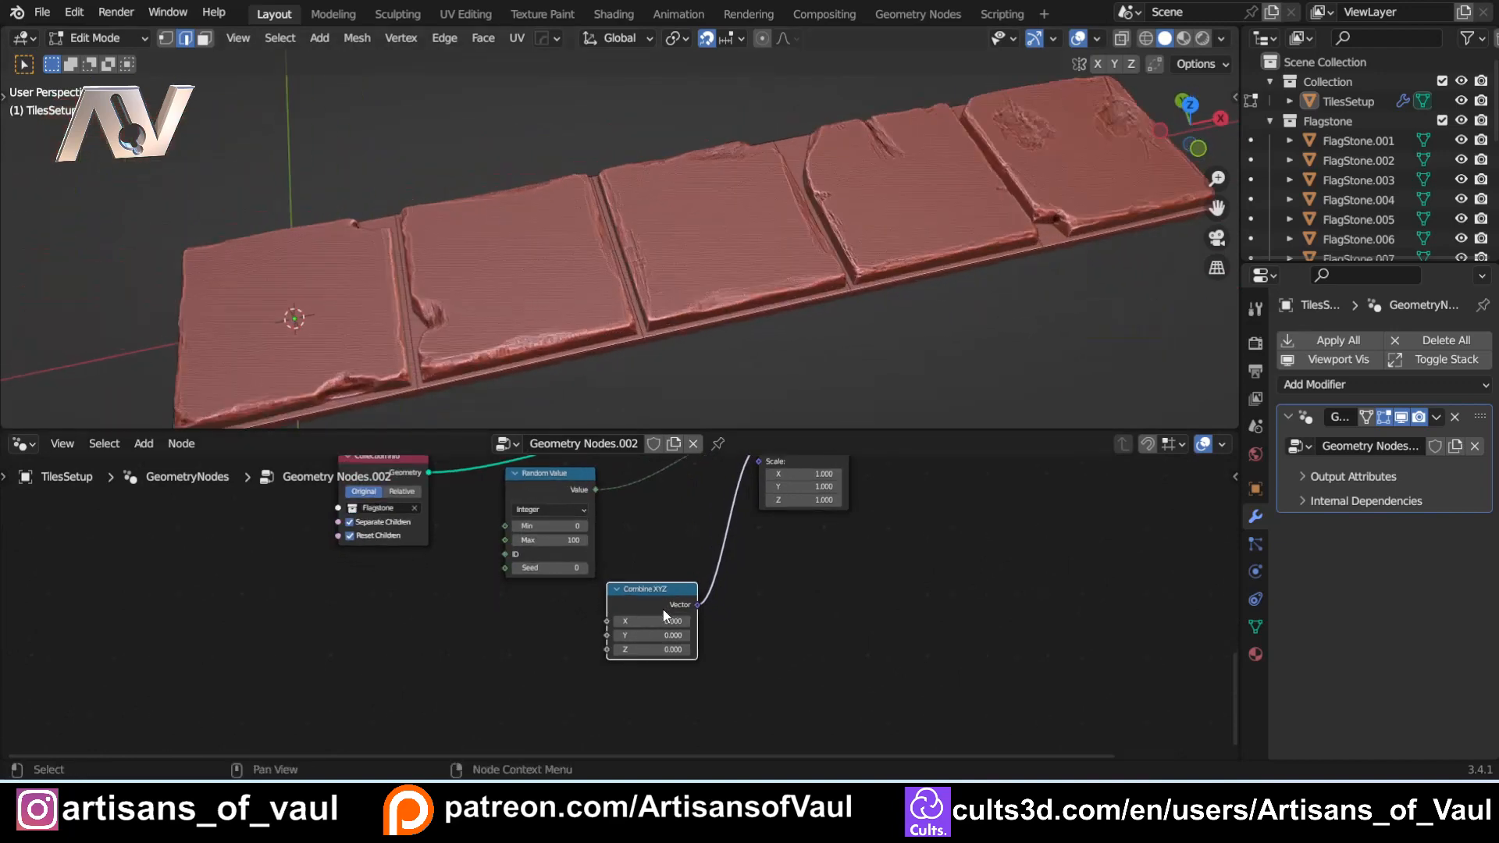
pyautogui.scroll(1, 625, 609)
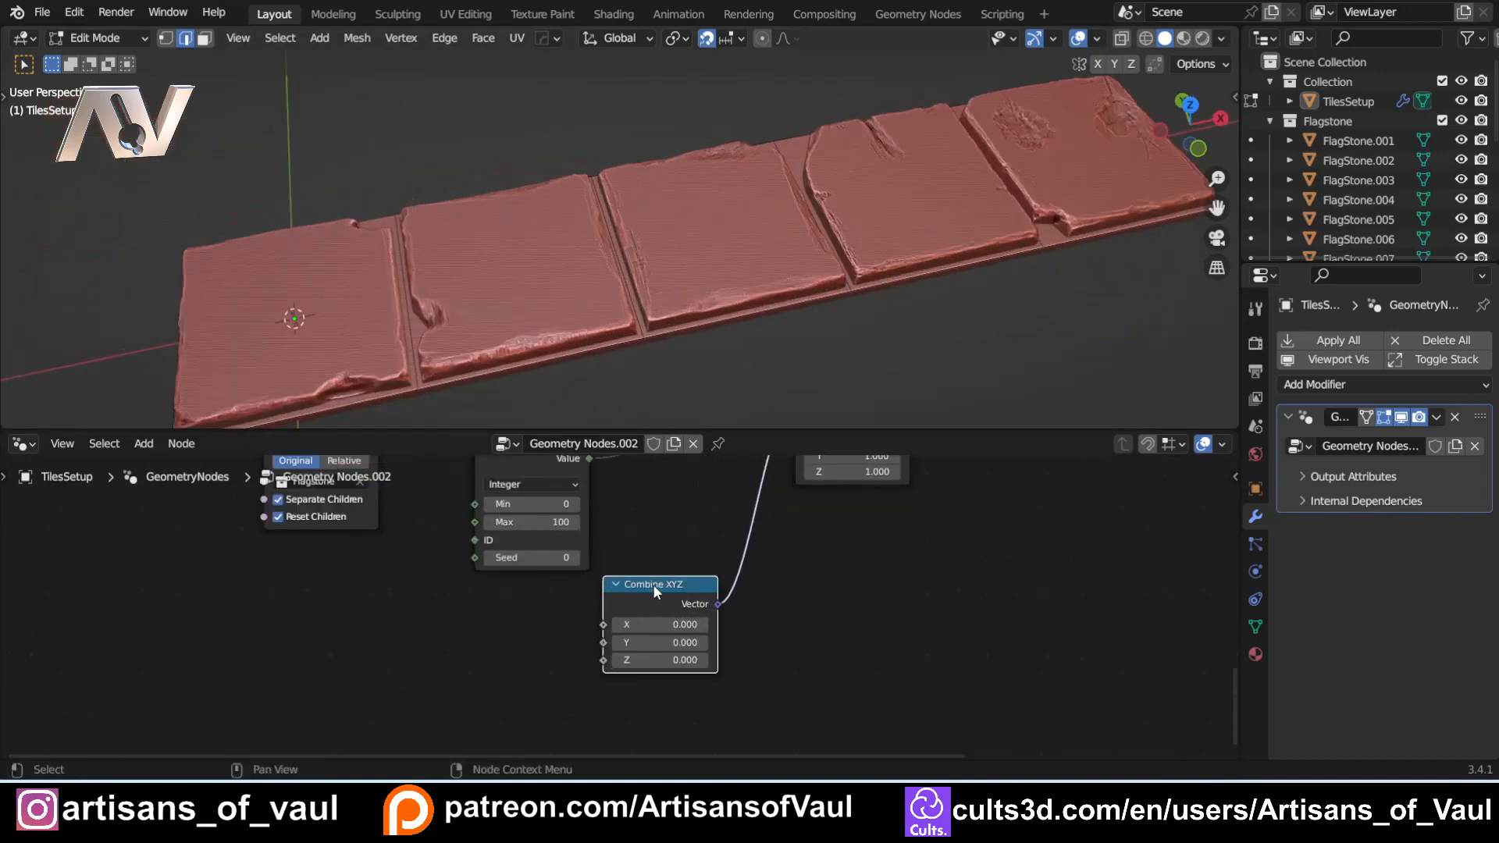
pyautogui.moveTo(653, 584); pyautogui.dragTo(683, 583)
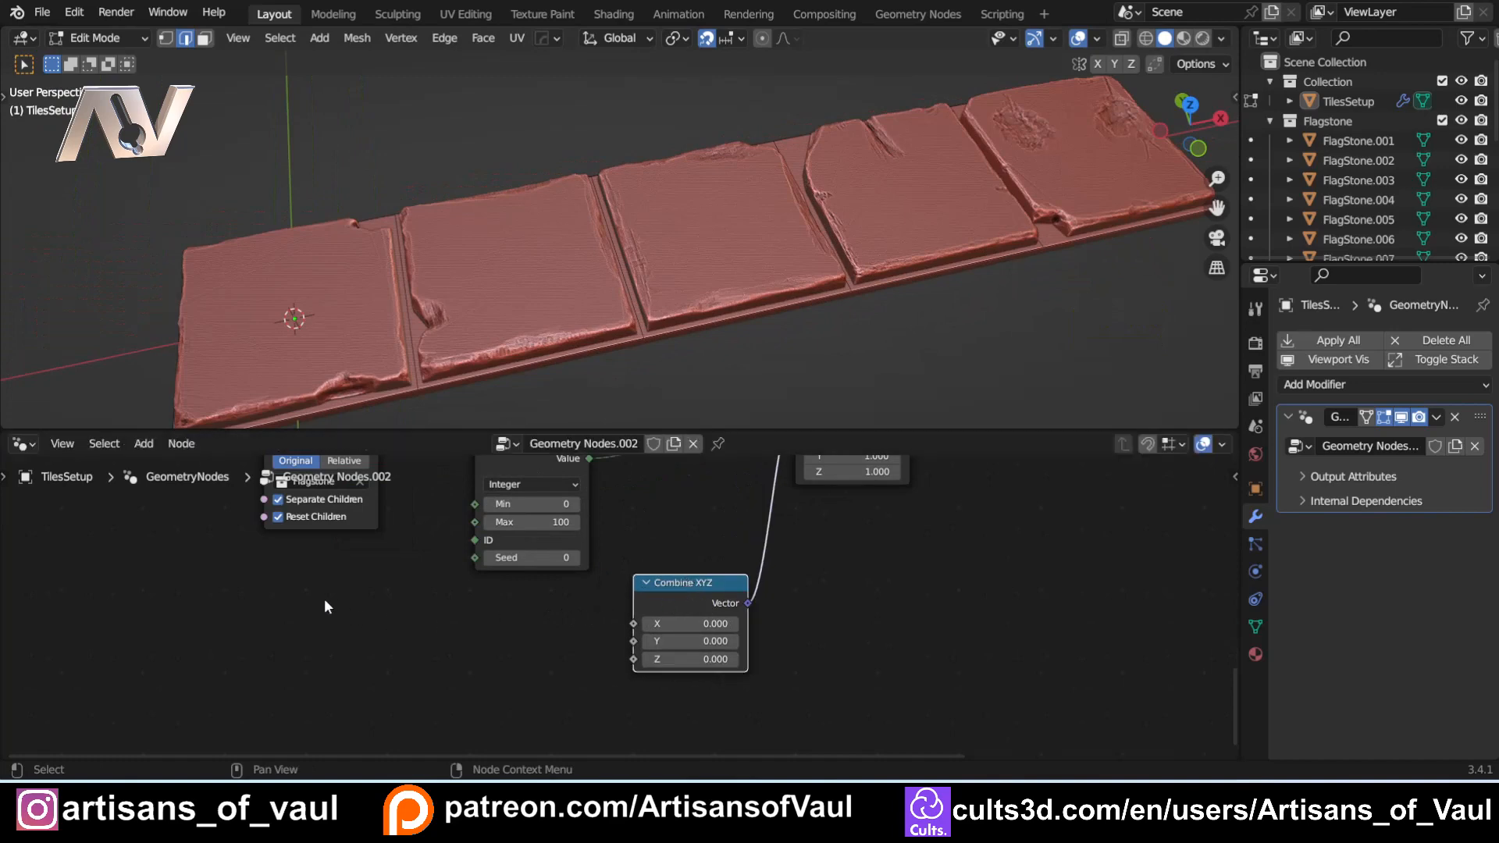
pyautogui.hotkey('shift', 'a')
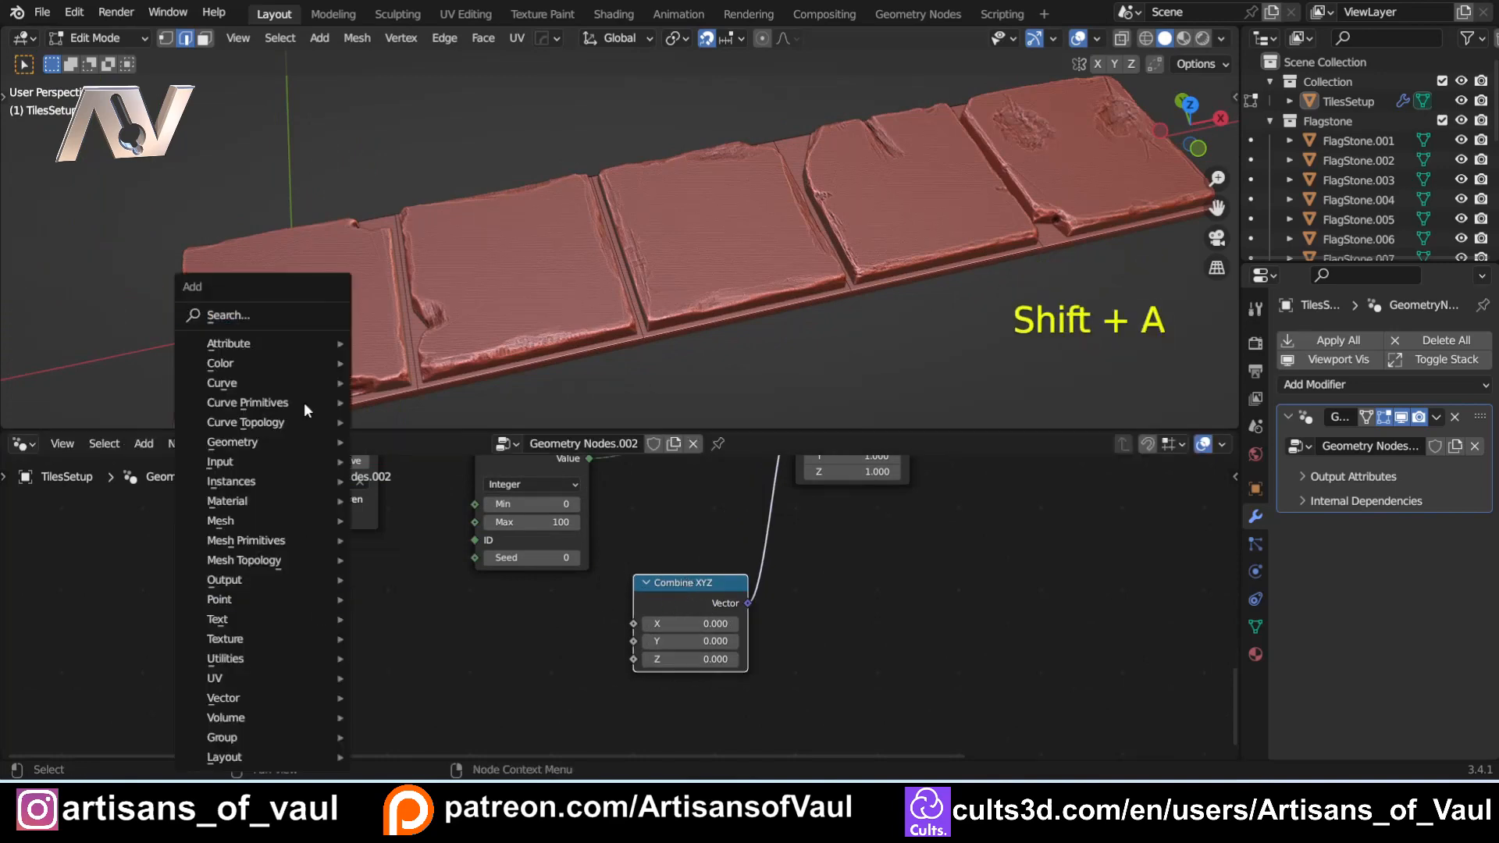
pyautogui.click(297, 318)
pyautogui.write('rand')
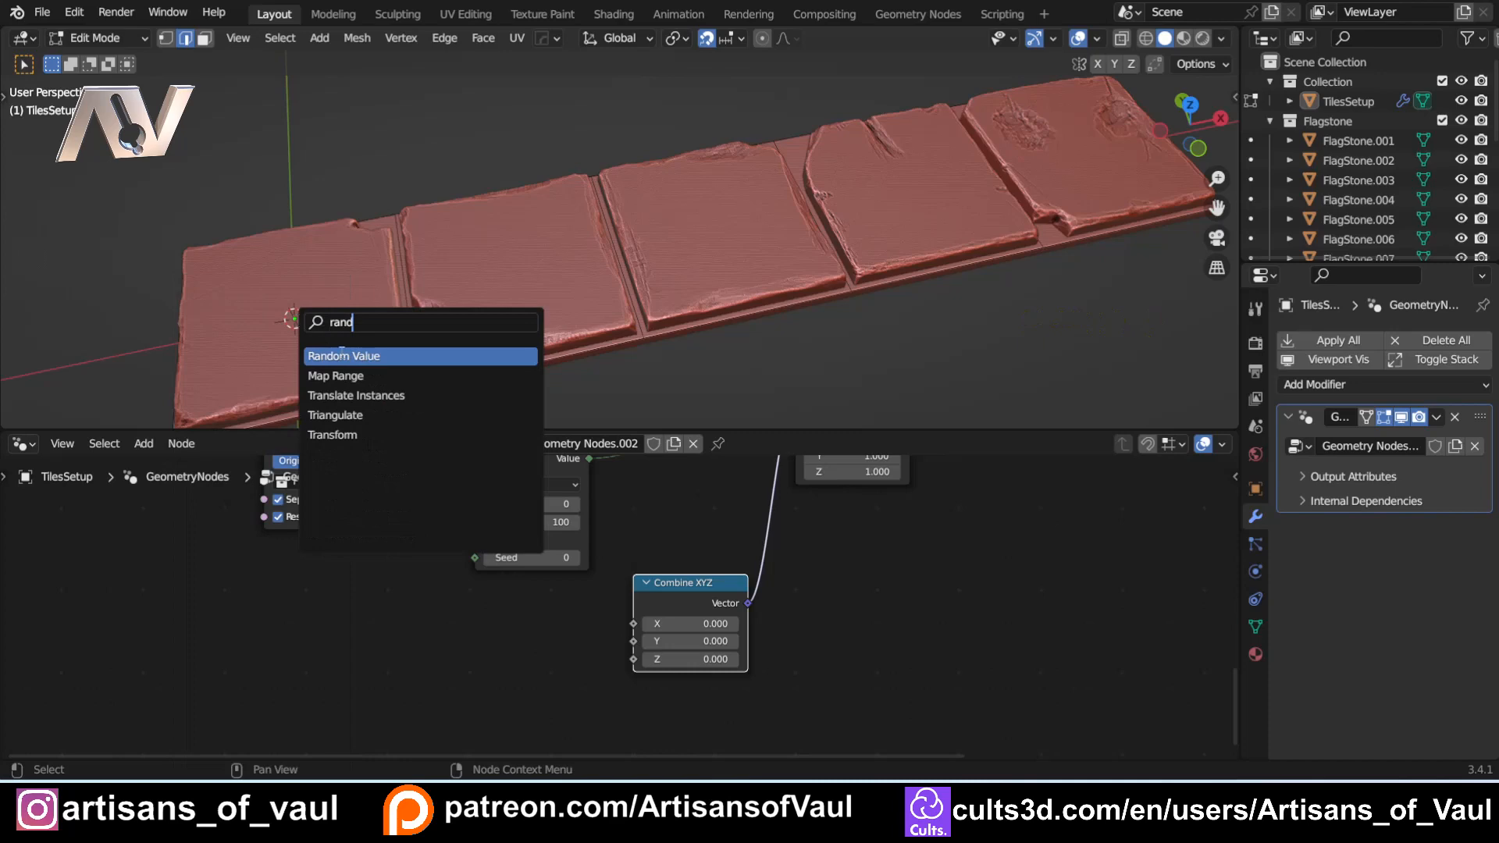
pyautogui.click(341, 352)
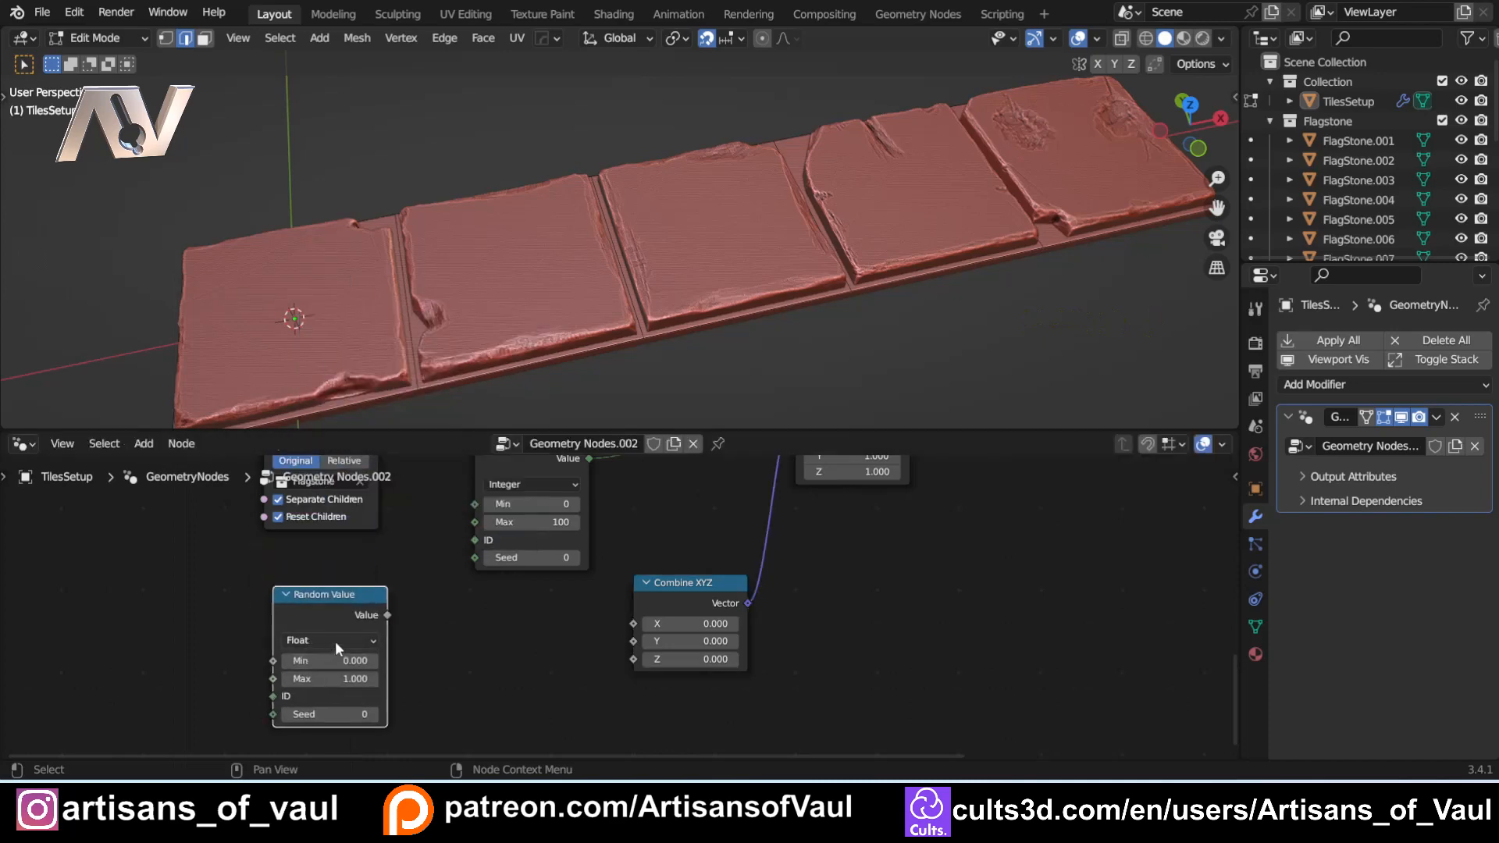
# Step: Set the new Random Value node to Integer with a minimum of 0 and a maximum of 3
pyautogui.click(338, 642)
pyautogui.click(329, 674)
pyautogui.click(362, 662)
pyautogui.press('Return')
pyautogui.click(359, 677)
pyautogui.write('3')
pyautogui.press('Return')
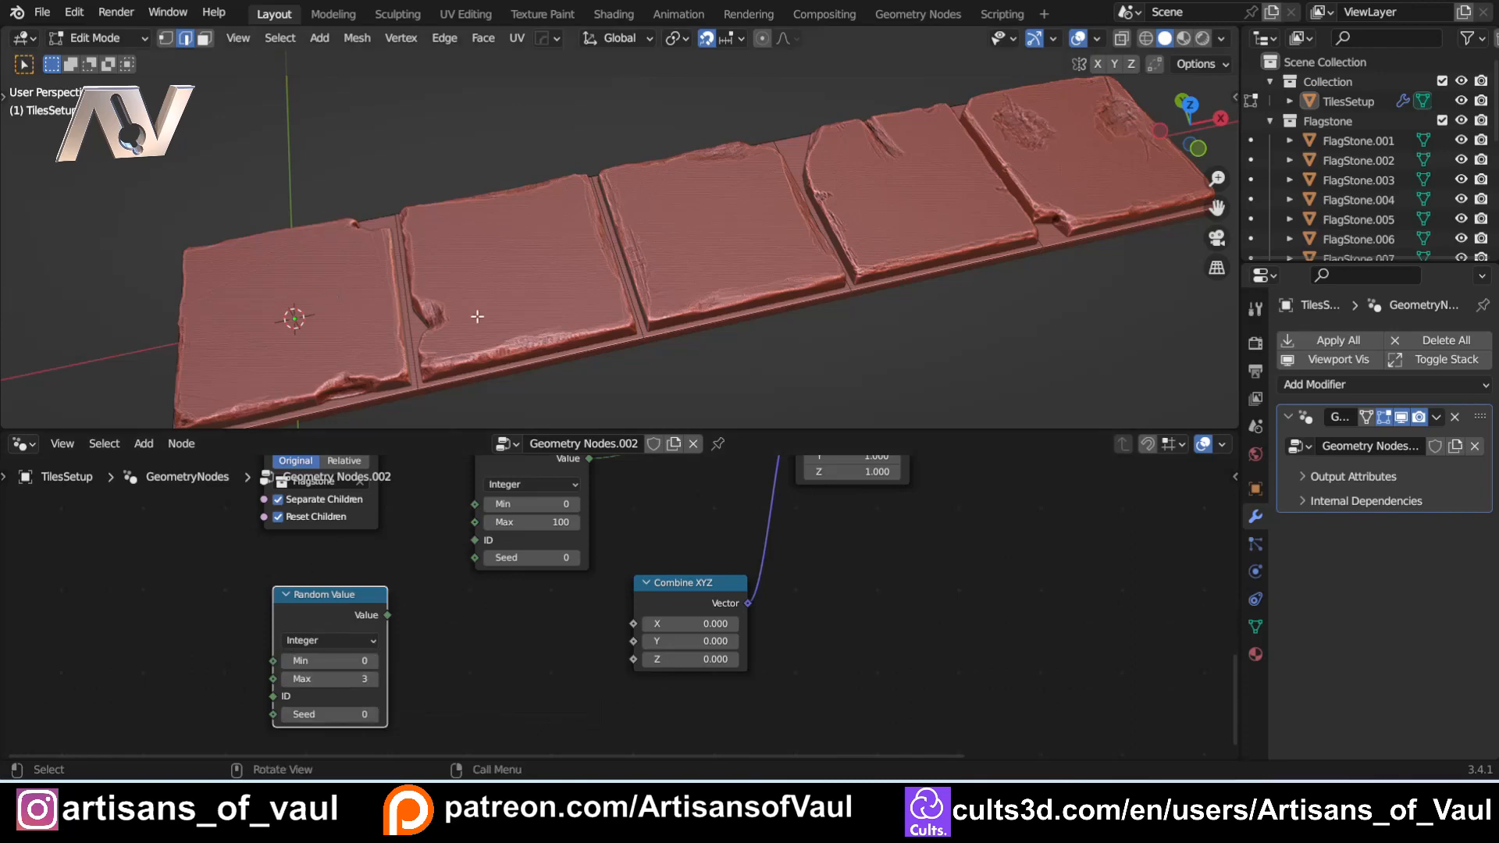
# Step: Feed the integer Random Value through a new Math Multiply node into the Z input of Combine XYZ
pyautogui.moveTo(478, 316); pyautogui.dragTo(382, 370, button='middle')
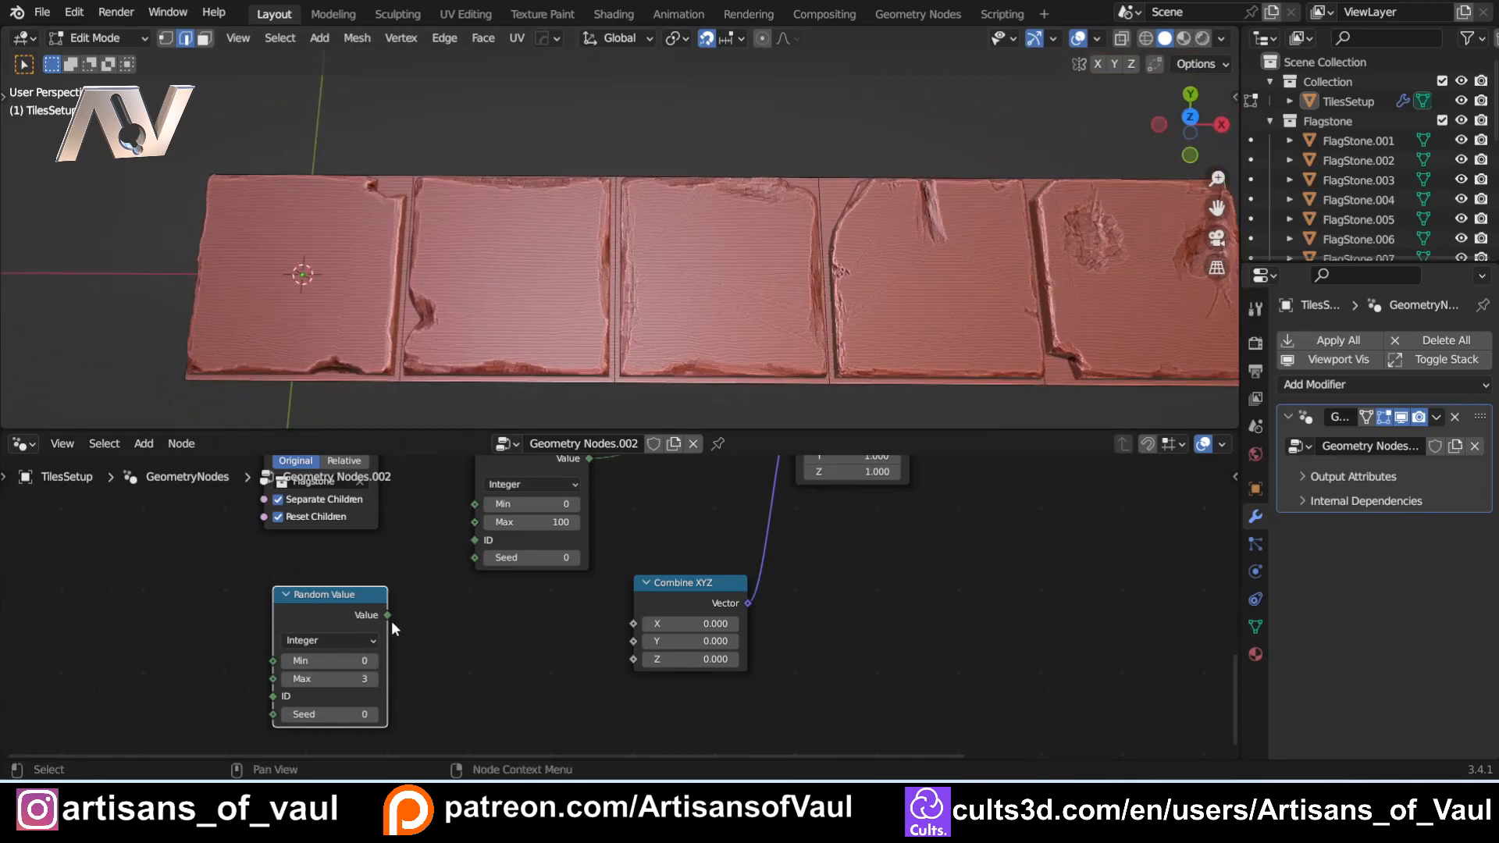
pyautogui.moveTo(387, 616); pyautogui.dragTo(447, 622)
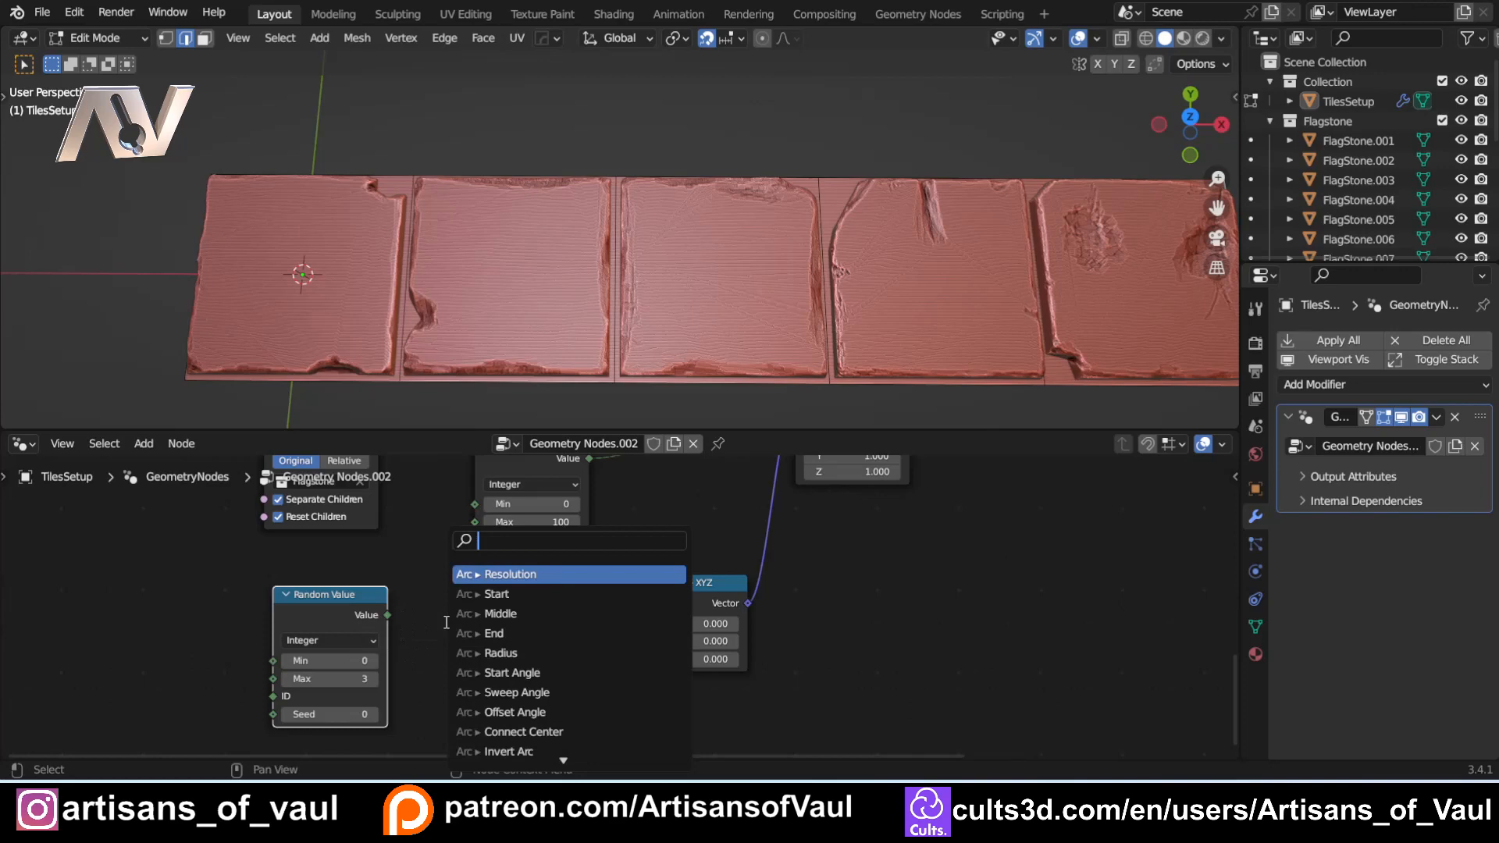
pyautogui.write('mu')
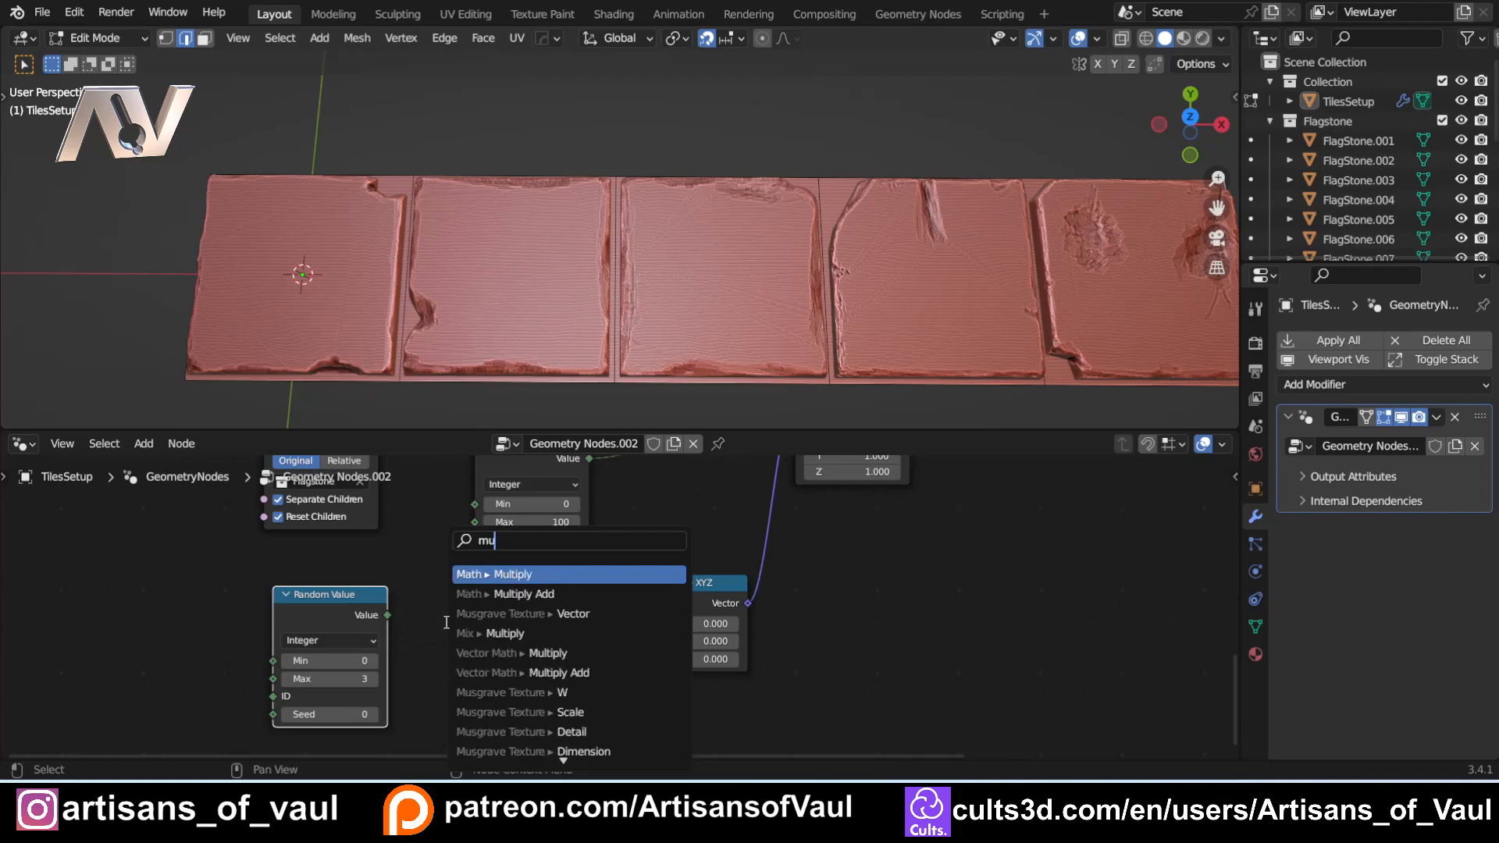
pyautogui.click(502, 569)
pyautogui.click(504, 573)
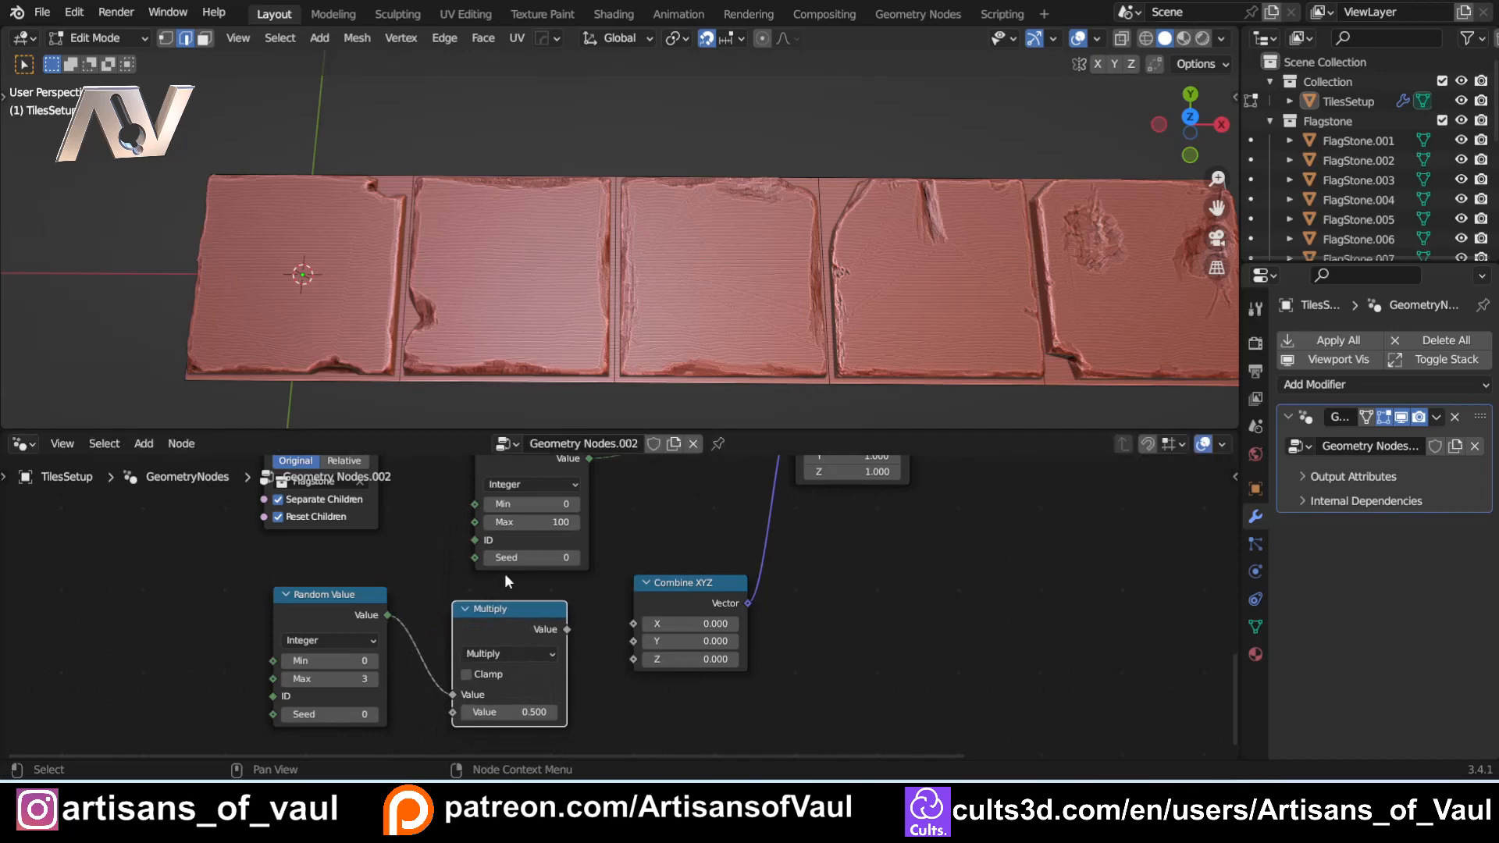
pyautogui.moveTo(567, 630); pyautogui.dragTo(636, 662)
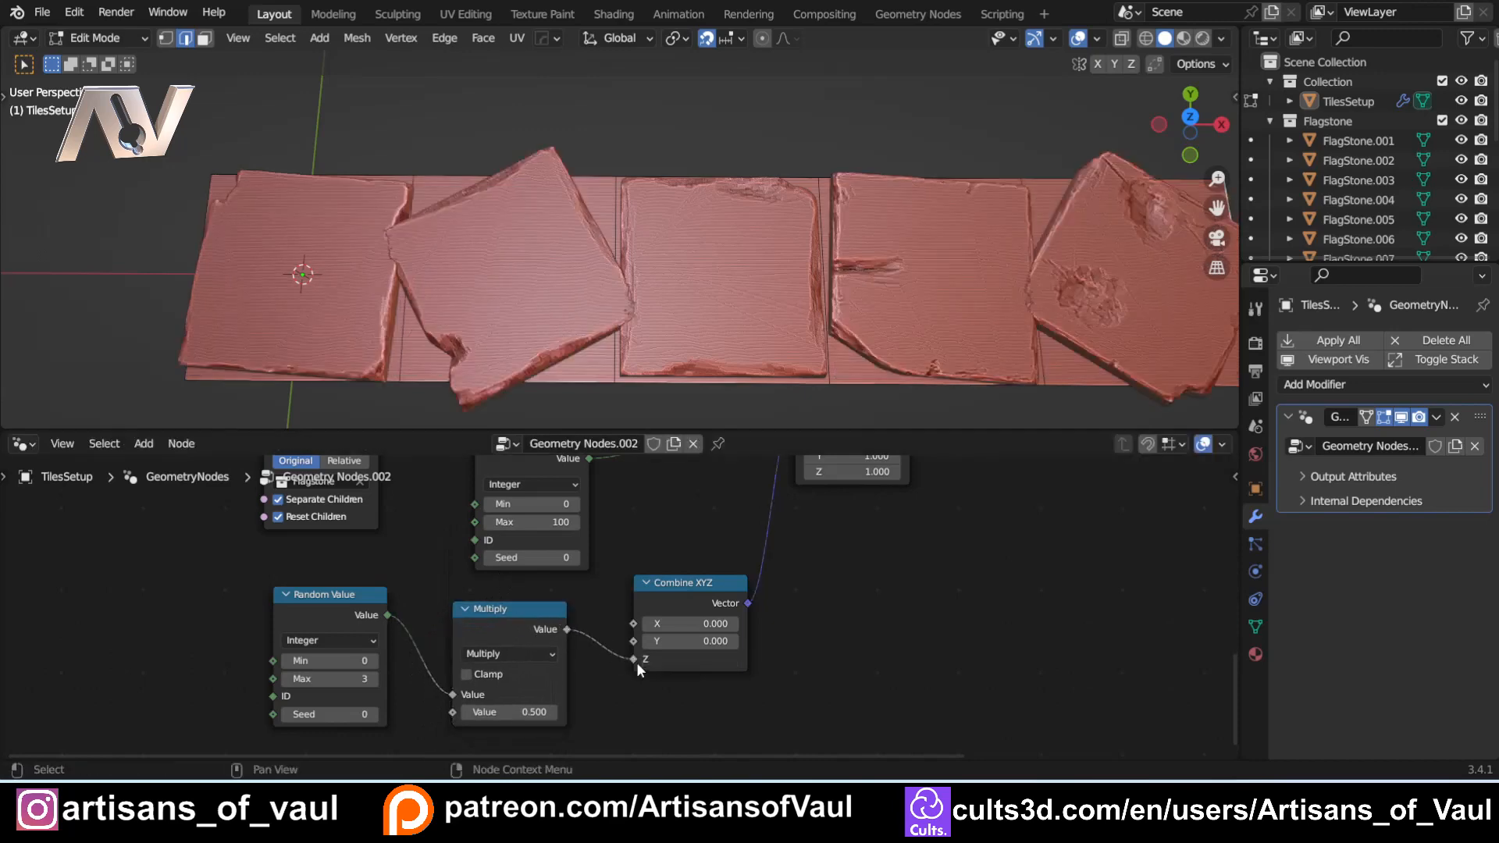
pyautogui.scroll(-2, 546, 312)
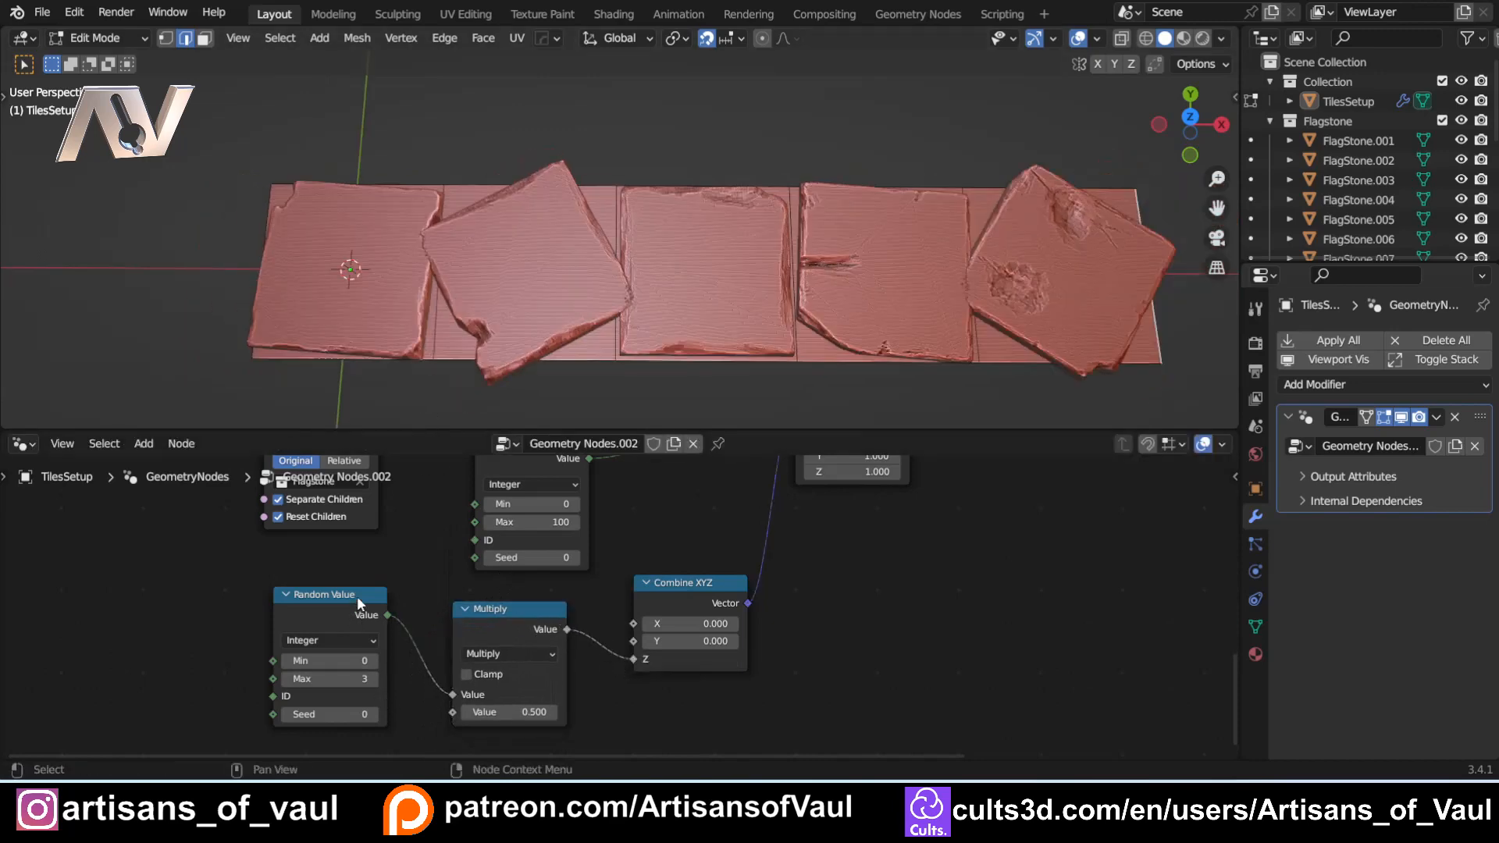
# Step: Move the rotation Random Value node away from Multiply, and set the multiplier to pi/2 for quarter-turn rotations
pyautogui.moveTo(357, 597); pyautogui.dragTo(308, 596)
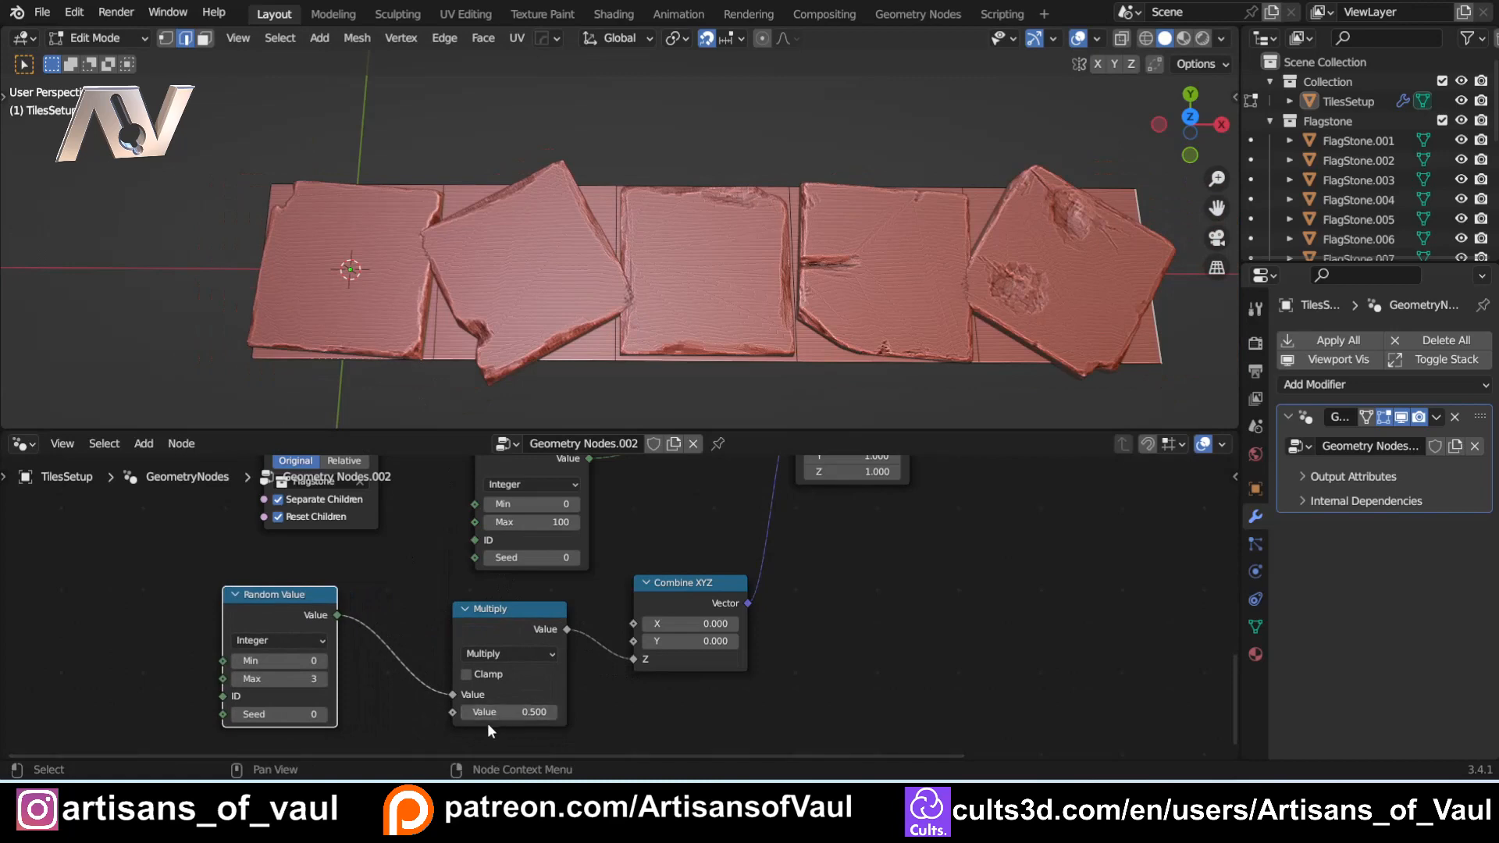
pyautogui.click(509, 713)
pyautogui.write('pi/2')
pyautogui.press('Return')
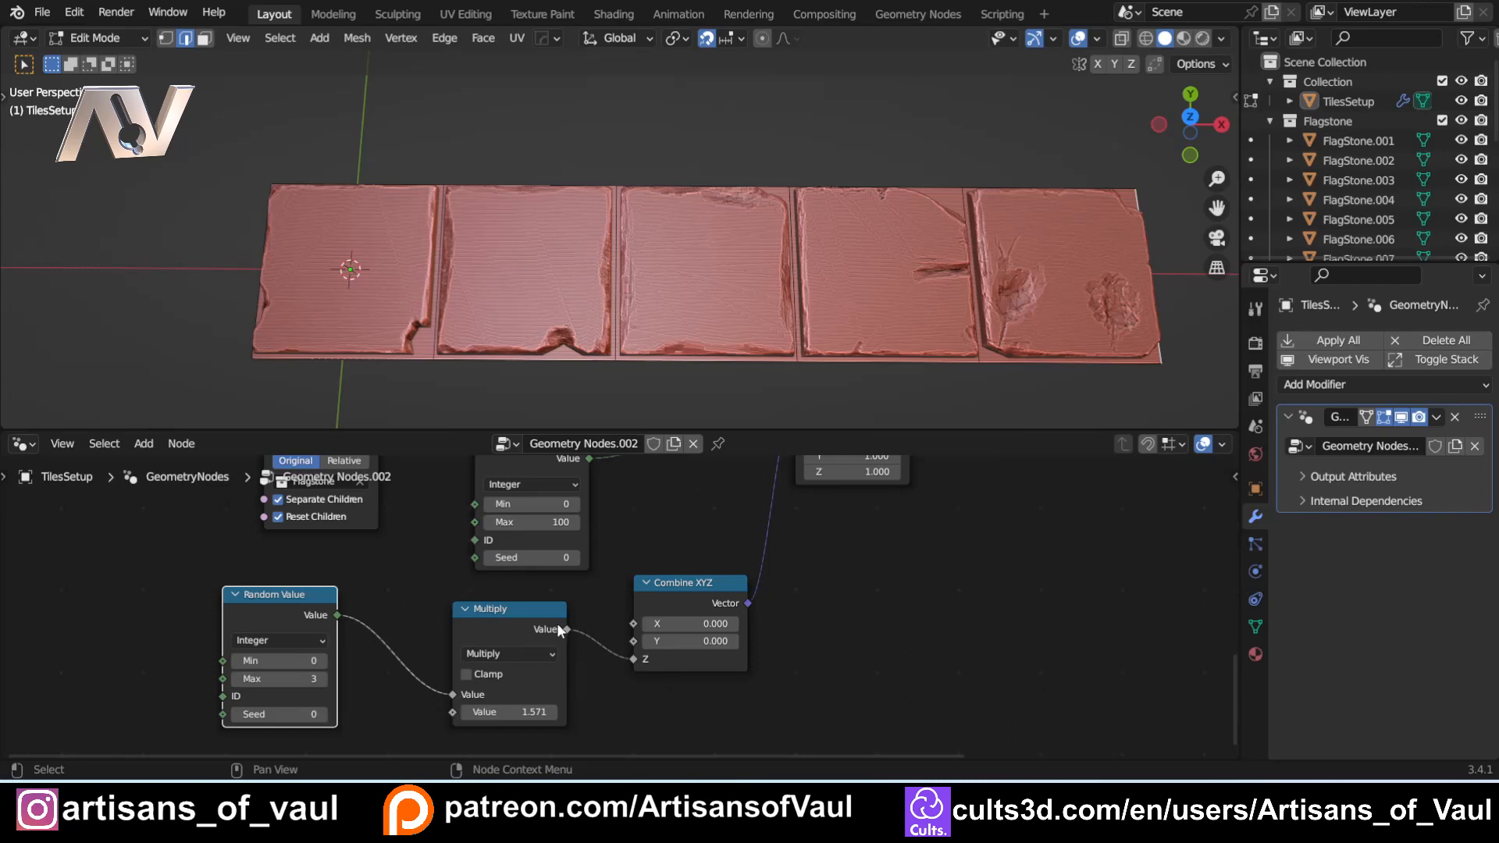
# Step: Inspect the row with quarter-turn rotations and compare its tiles with the two rows of source flagstones
pyautogui.scroll(-4, 442, 288)
pyautogui.moveTo(502, 288); pyautogui.dragTo(337, 289, button='middle')
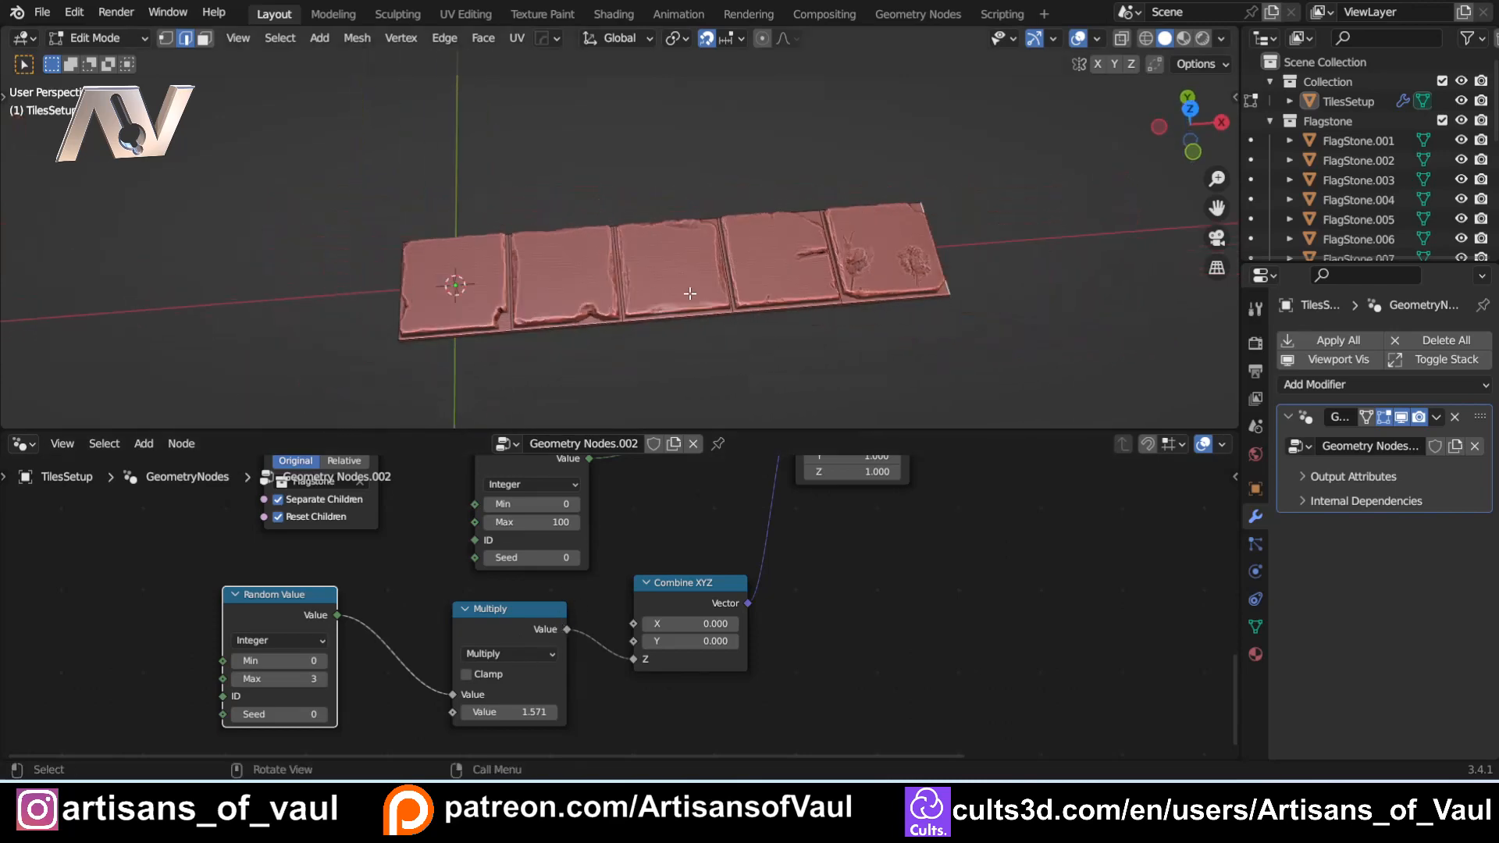
pyautogui.moveTo(690, 294); pyautogui.dragTo(636, 344, button='middle')
pyautogui.scroll(-4, 579, 317)
pyautogui.keyDown('shift'); pyautogui.moveTo(398, 249); pyautogui.dragTo(816, 301, button='middle'); pyautogui.keyUp('shift')
pyautogui.scroll(2, 557, 285)
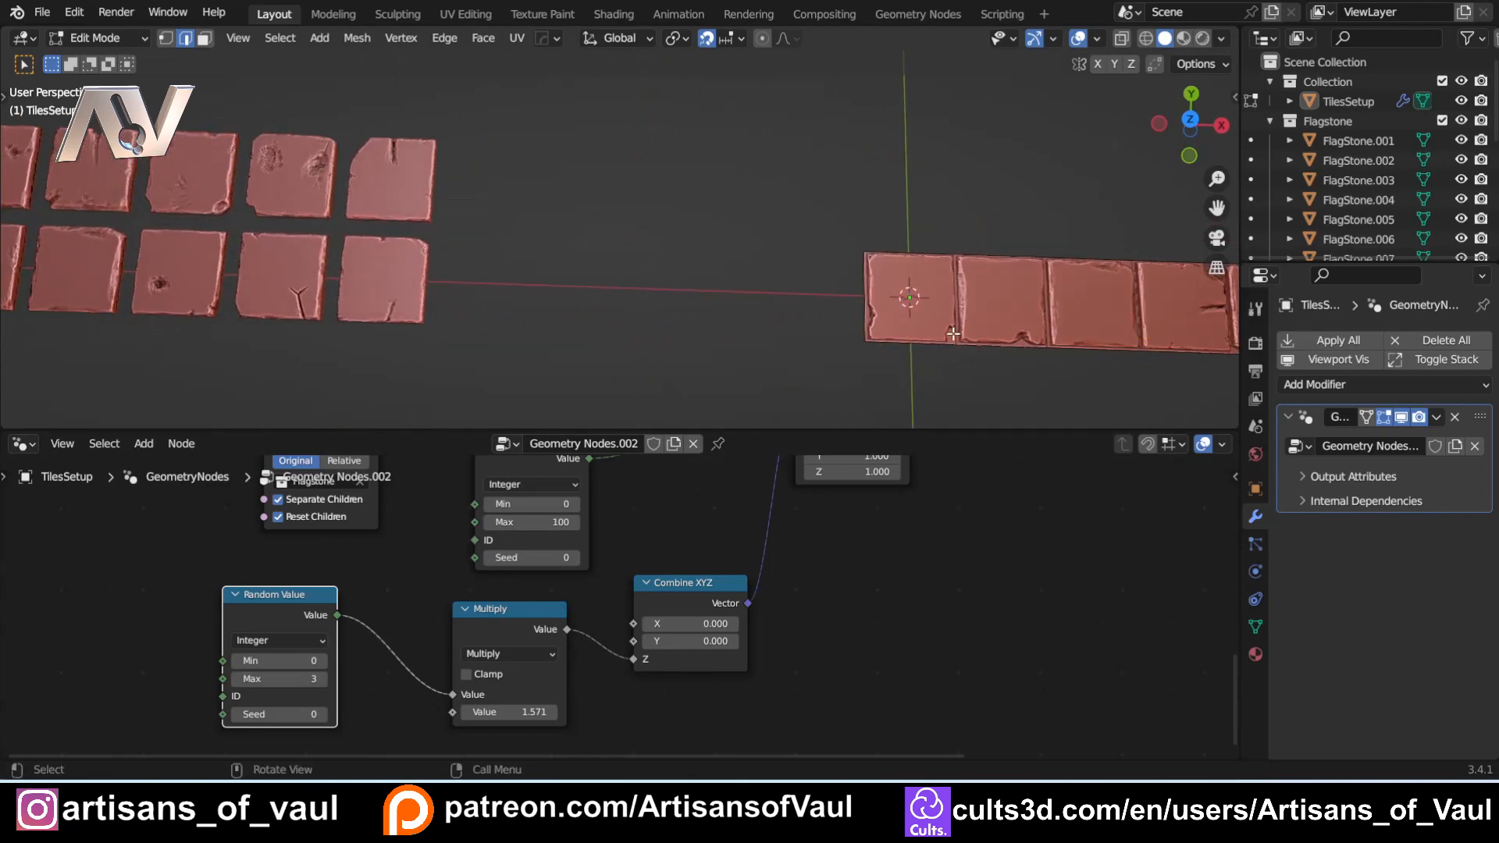
pyautogui.keyDown('shift'); pyautogui.moveTo(953, 333); pyautogui.dragTo(201, 298, button='middle'); pyautogui.keyUp('shift')
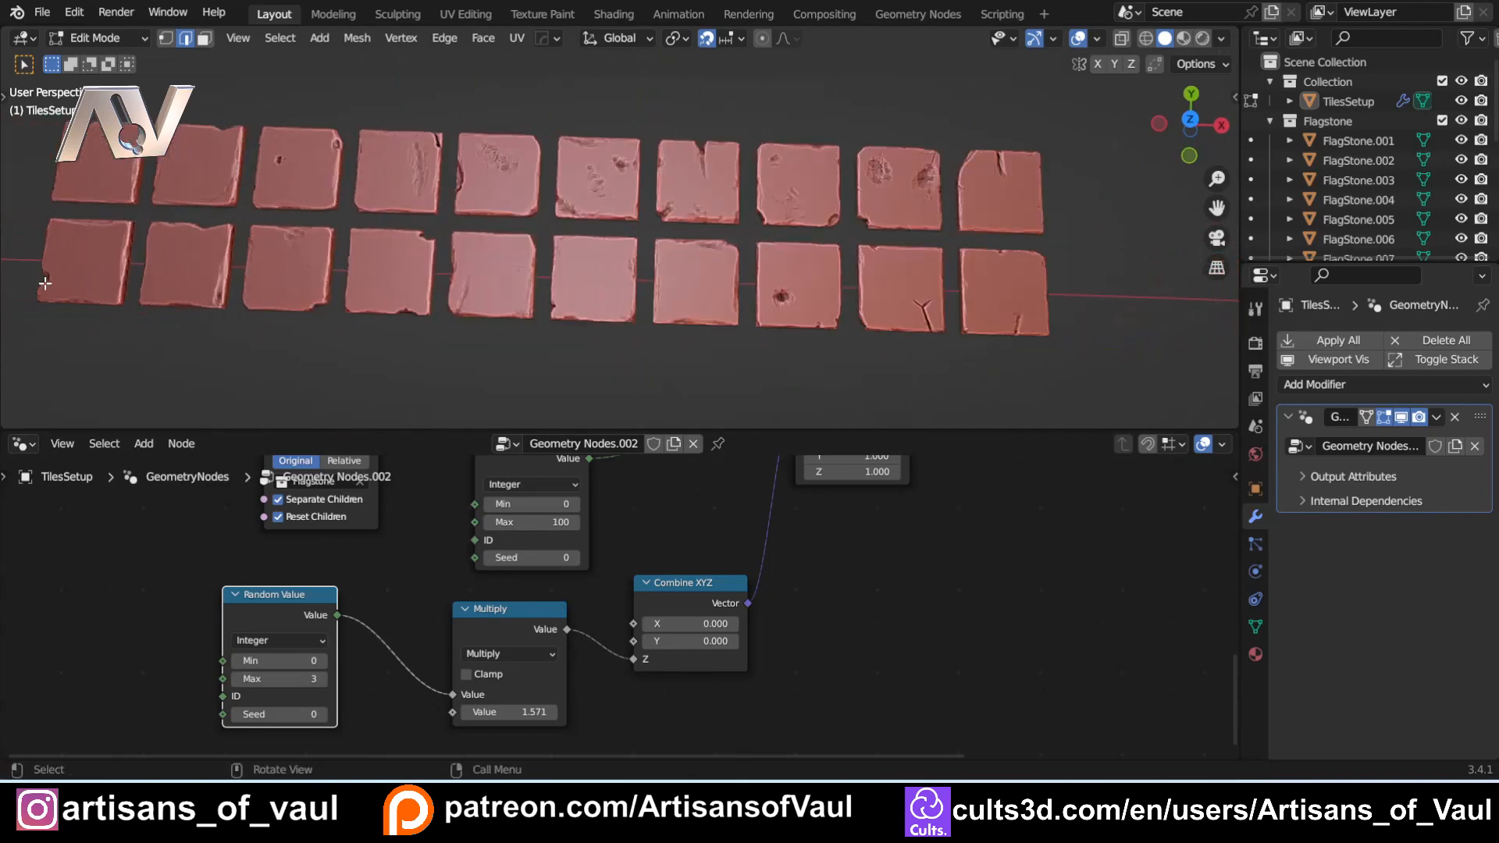
pyautogui.keyDown('shift'); pyautogui.moveTo(296, 279); pyautogui.dragTo(891, 282, button='middle'); pyautogui.keyUp('shift')
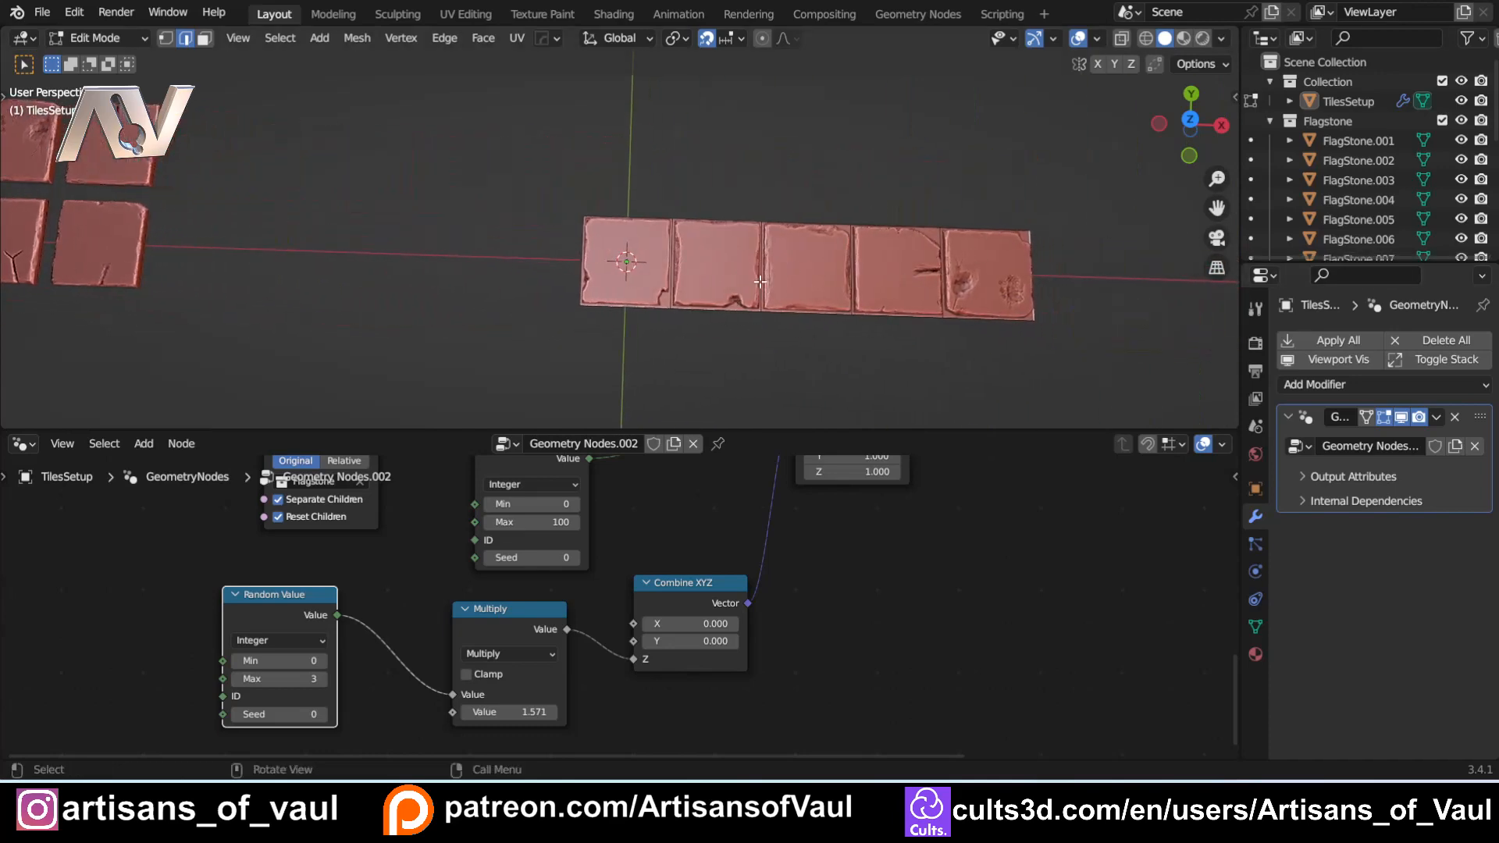
pyautogui.keyDown('shift'); pyautogui.moveTo(1014, 321); pyautogui.dragTo(766, 284, button='middle'); pyautogui.keyUp('shift')
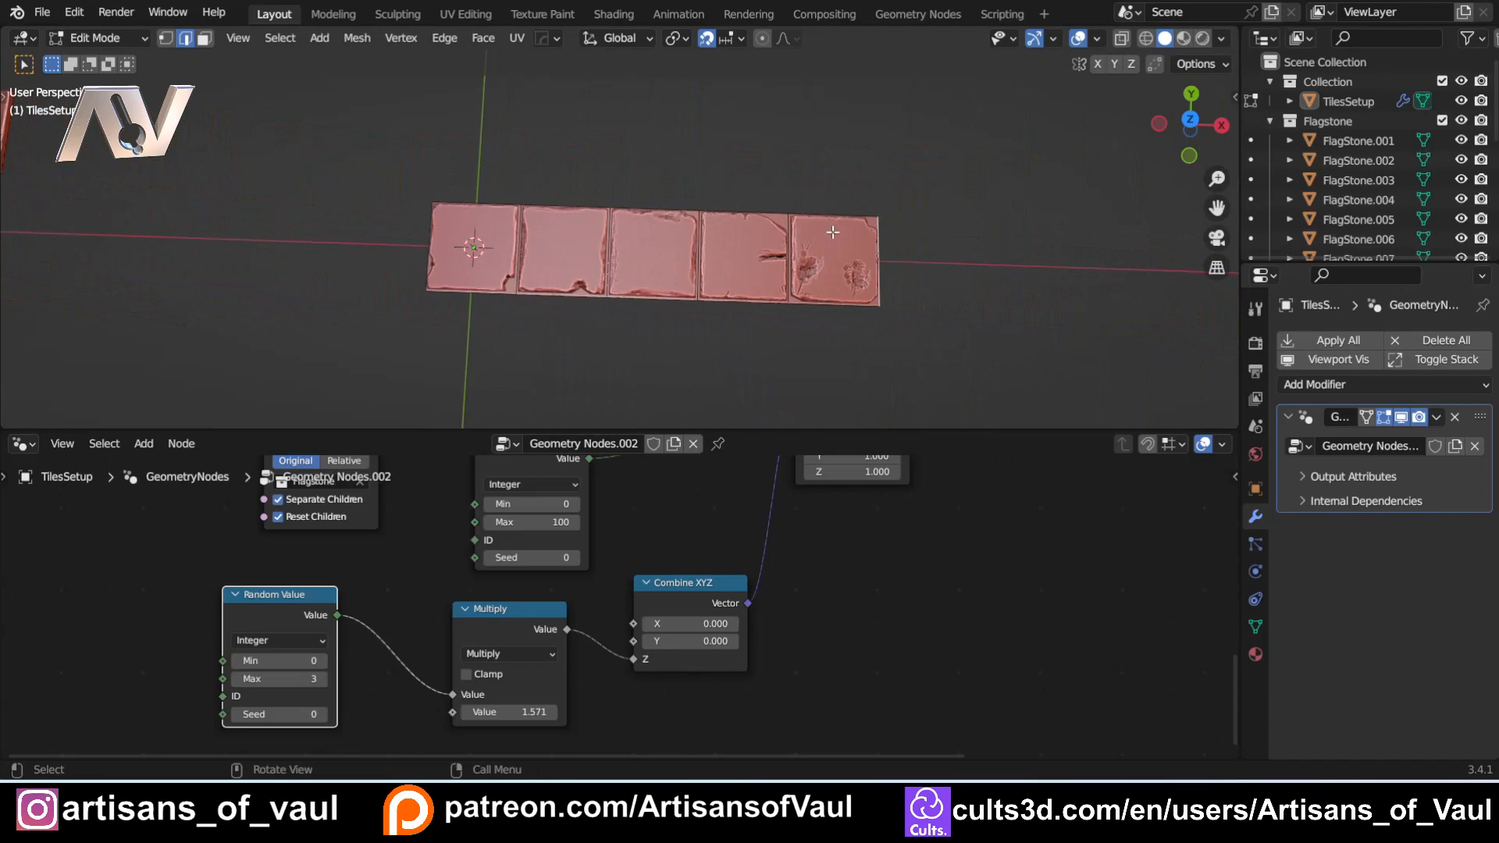
pyautogui.moveTo(576, 342); pyautogui.dragTo(508, 374, button='middle')
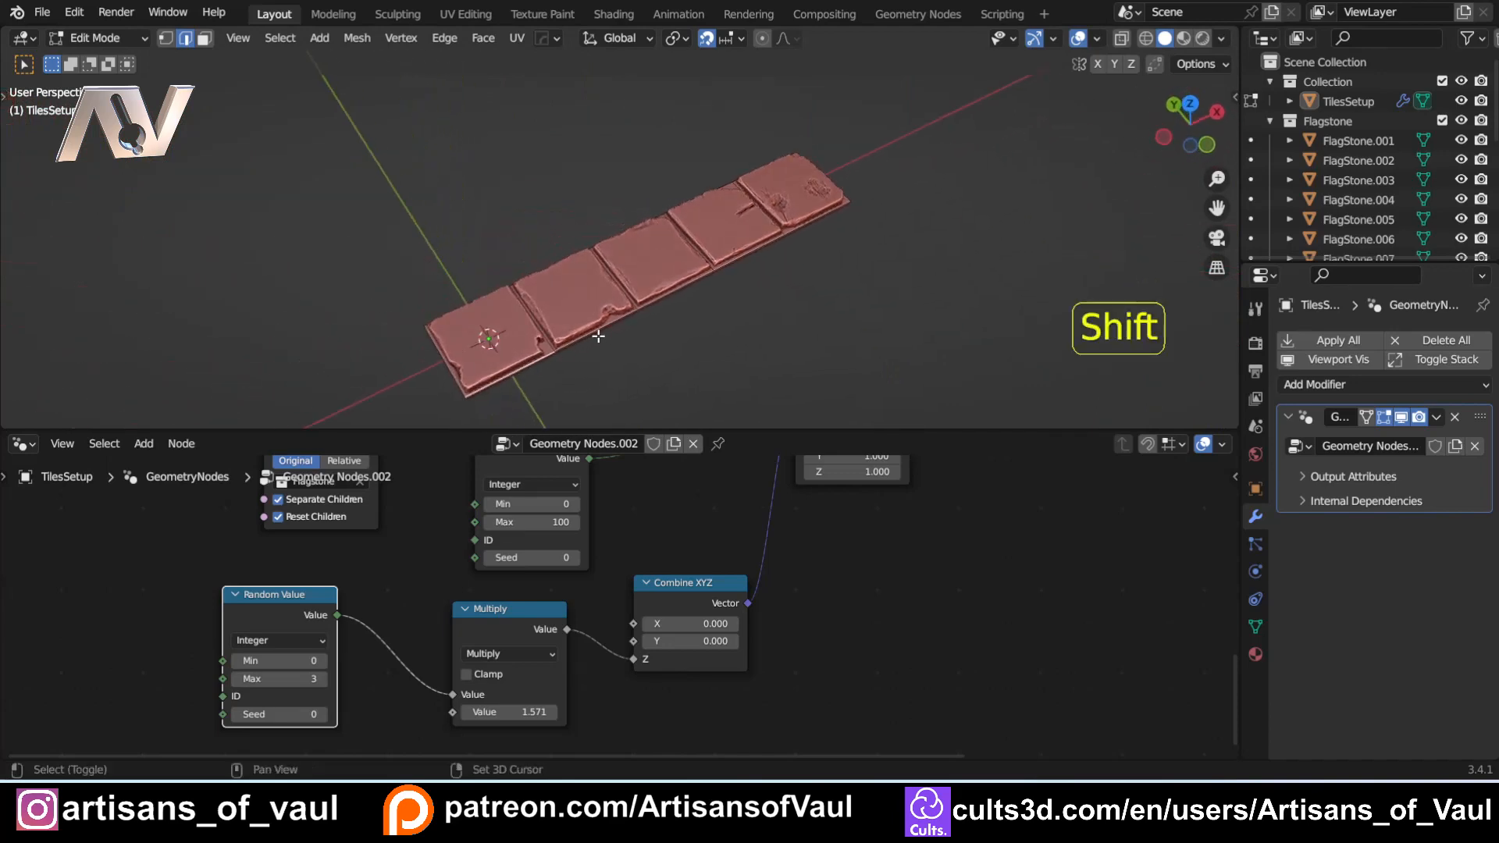
# Step: Extrude the tile row's long edge three times, 40 units each along negative Y, to form a four-row floor
pyautogui.moveTo(780, 263); pyautogui.dragTo(692, 284, button='middle')
pyautogui.press('e')
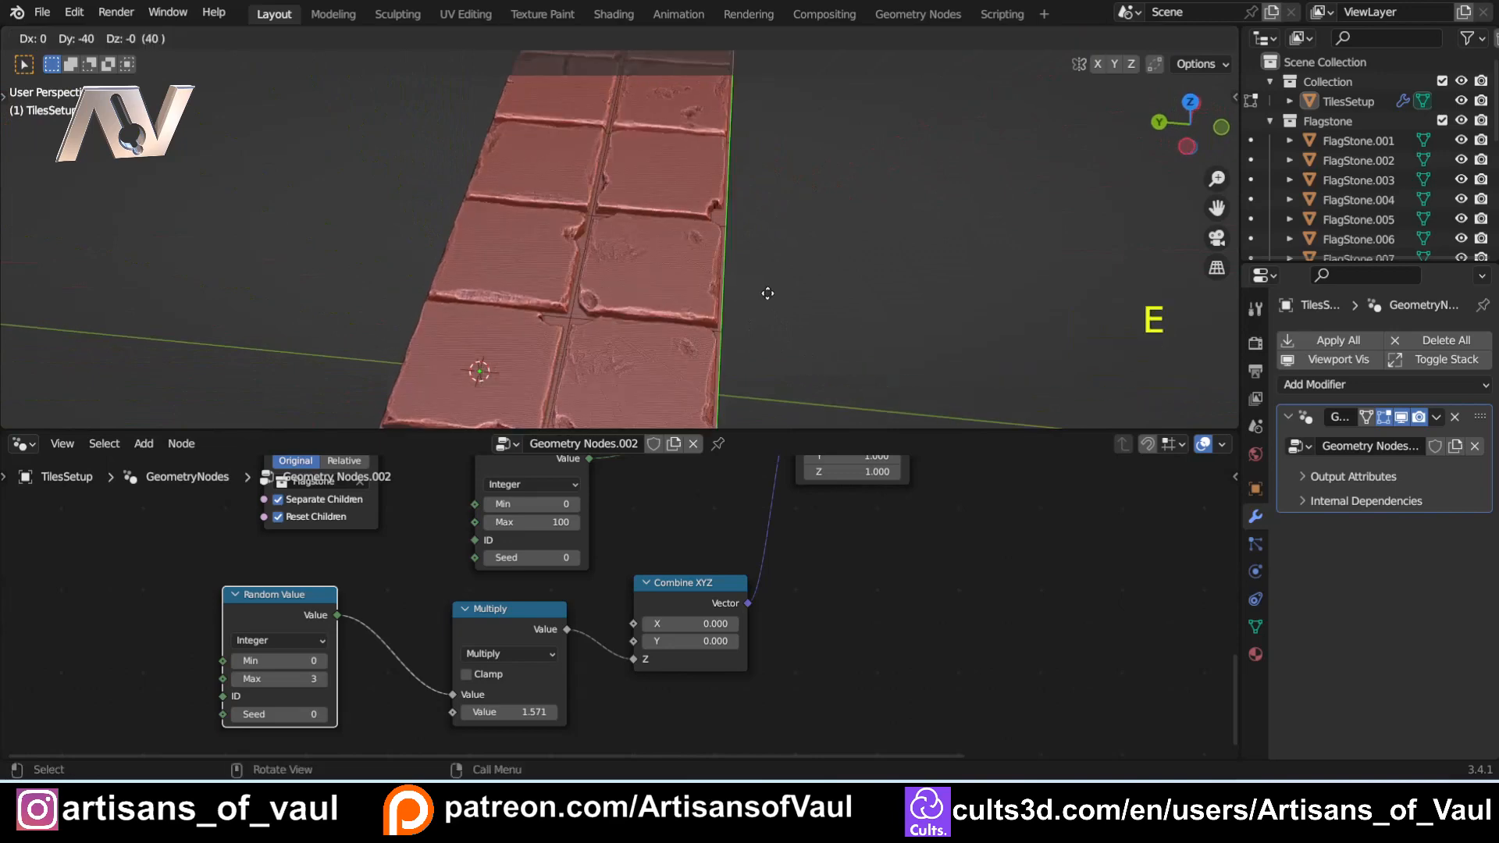
pyautogui.click(791, 299)
pyautogui.press('e')
pyautogui.click(934, 307)
pyautogui.press('e')
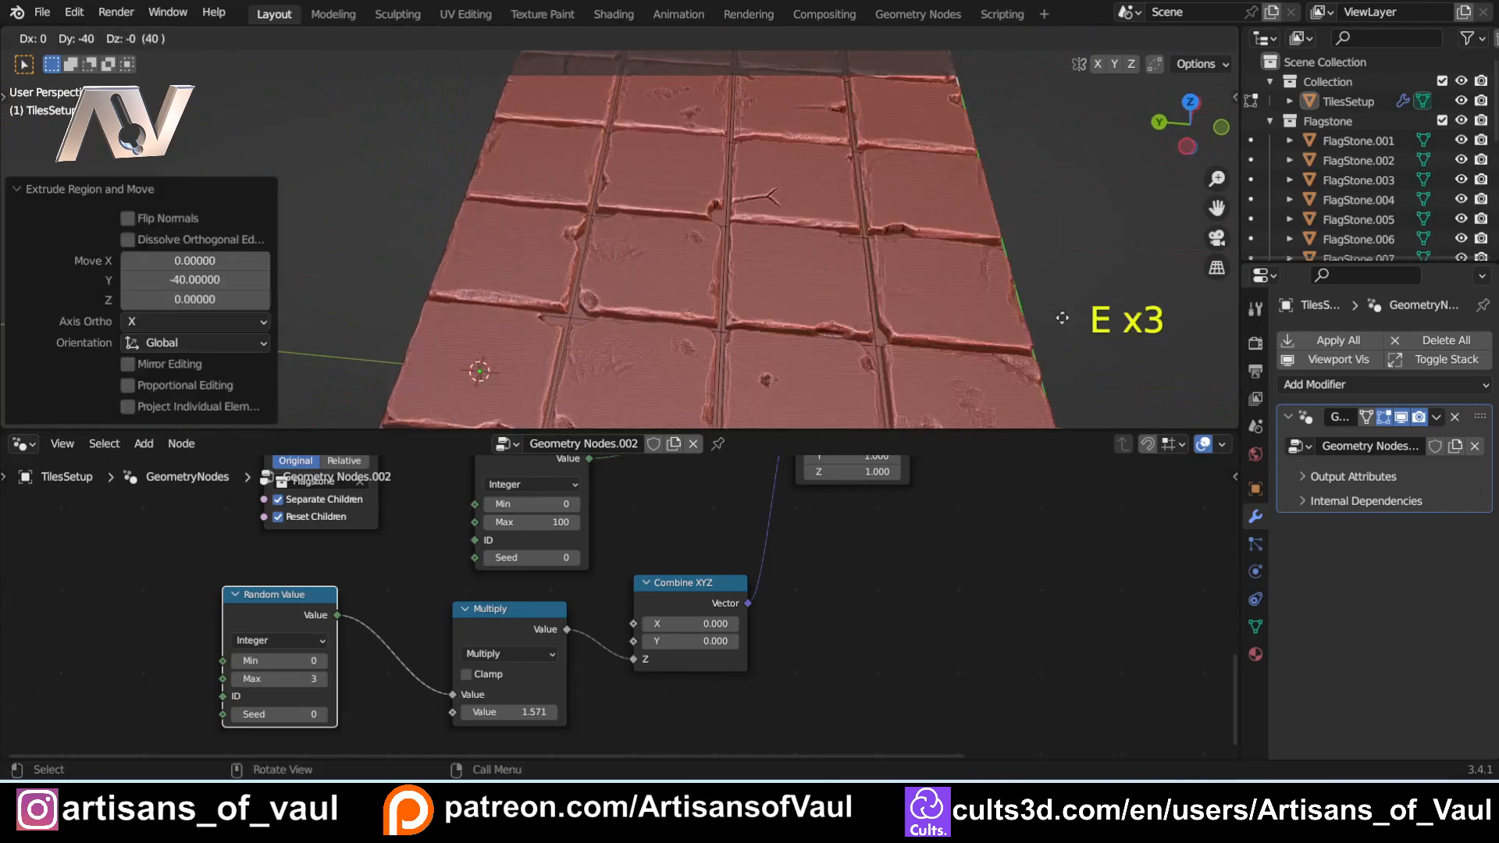
pyautogui.click(918, 191)
# Step: Set the seed of the Random Value node driving Instance Index to 1 and check the new tile selection
pyautogui.moveTo(918, 191); pyautogui.dragTo(679, 279, button='middle')
pyautogui.scroll(3, 625, 227)
pyautogui.keyDown('shift'); pyautogui.moveTo(735, 118); pyautogui.dragTo(657, 218, button='middle'); pyautogui.keyUp('shift')
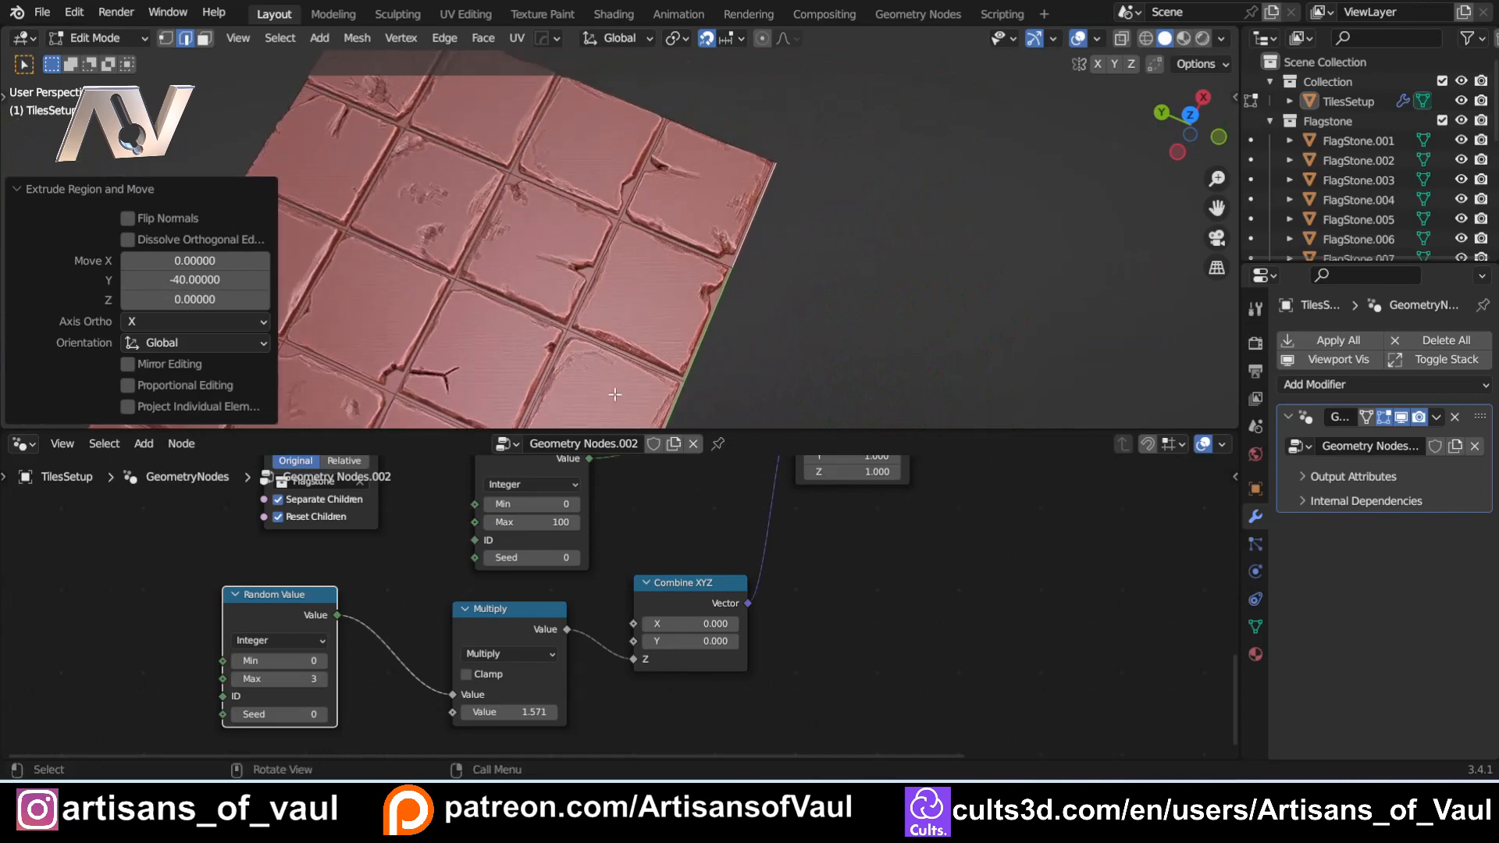
pyautogui.moveTo(560, 279); pyautogui.dragTo(542, 239, button='middle')
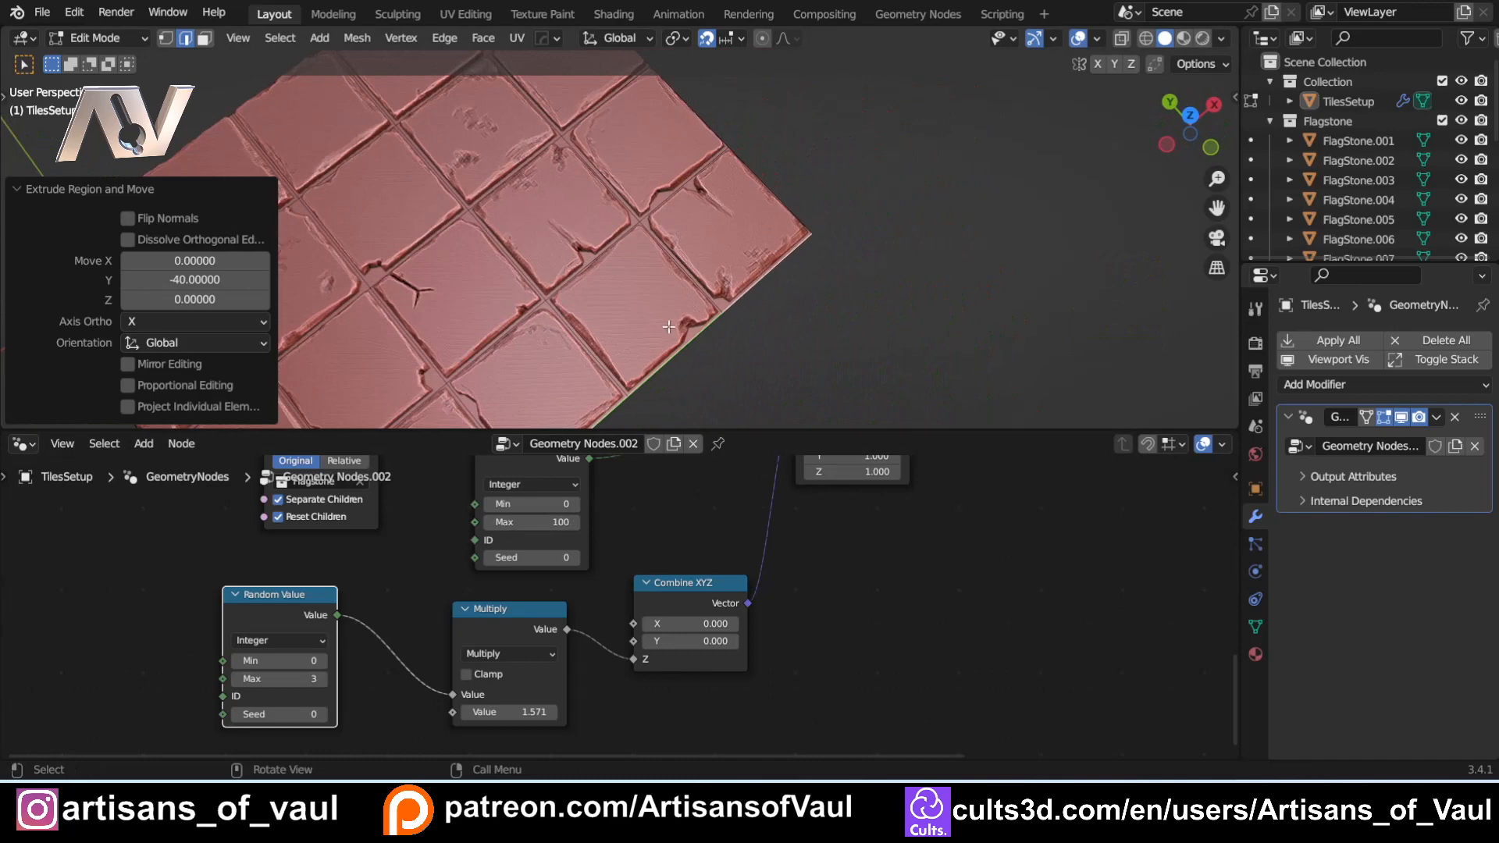
pyautogui.click(577, 558)
pyautogui.scroll(-4, 543, 300)
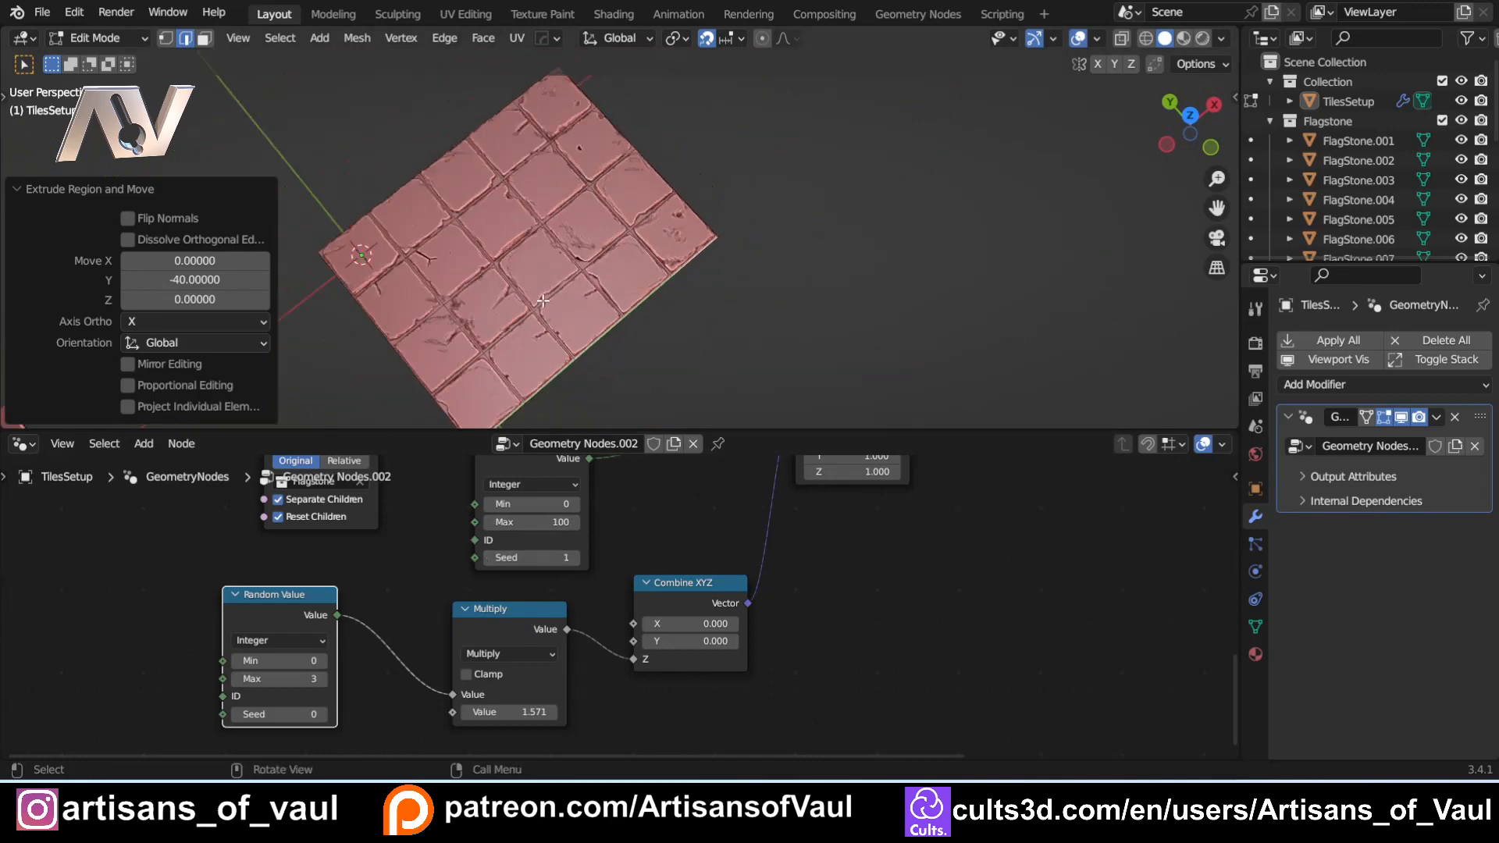
pyautogui.scroll(4, 539, 308)
# Step: Try different seeds on the rotation Random Value, settling on 3, and return the Instance Index Random Value's seed to 0
pyautogui.click(322, 714)
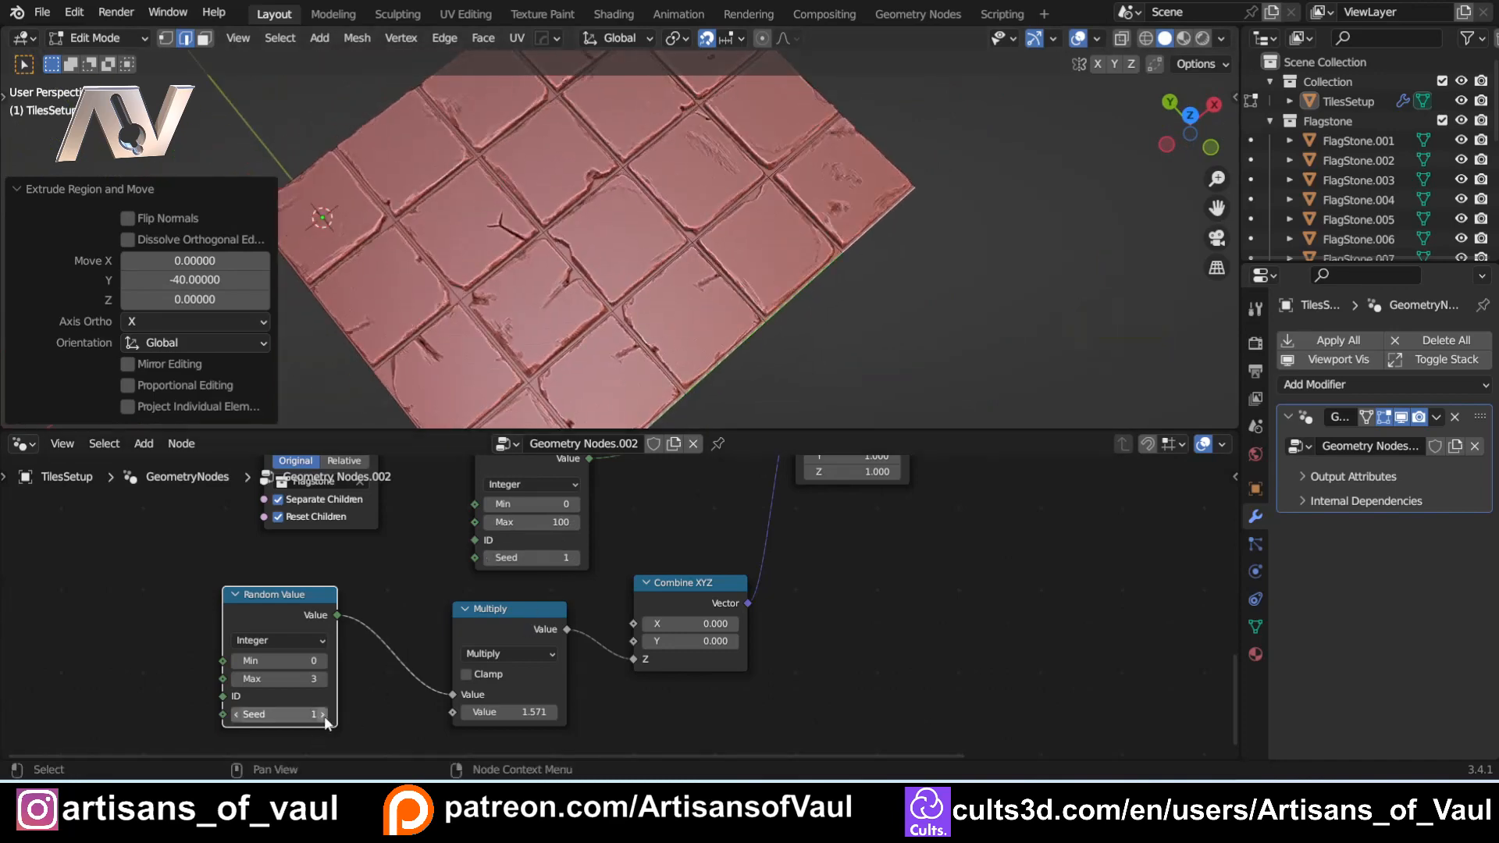
pyautogui.click(323, 714)
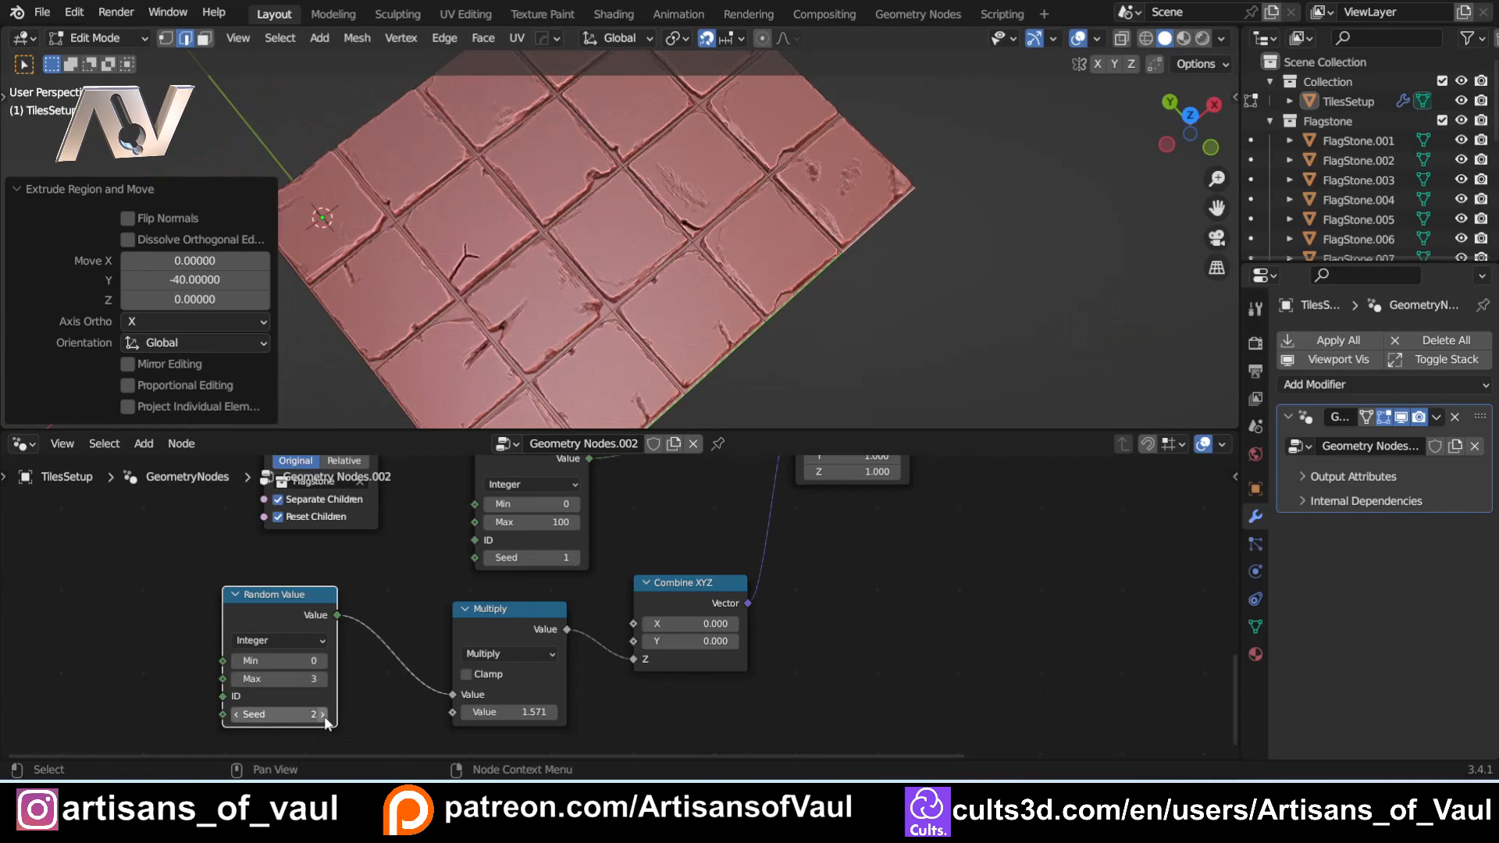
pyautogui.click(322, 715)
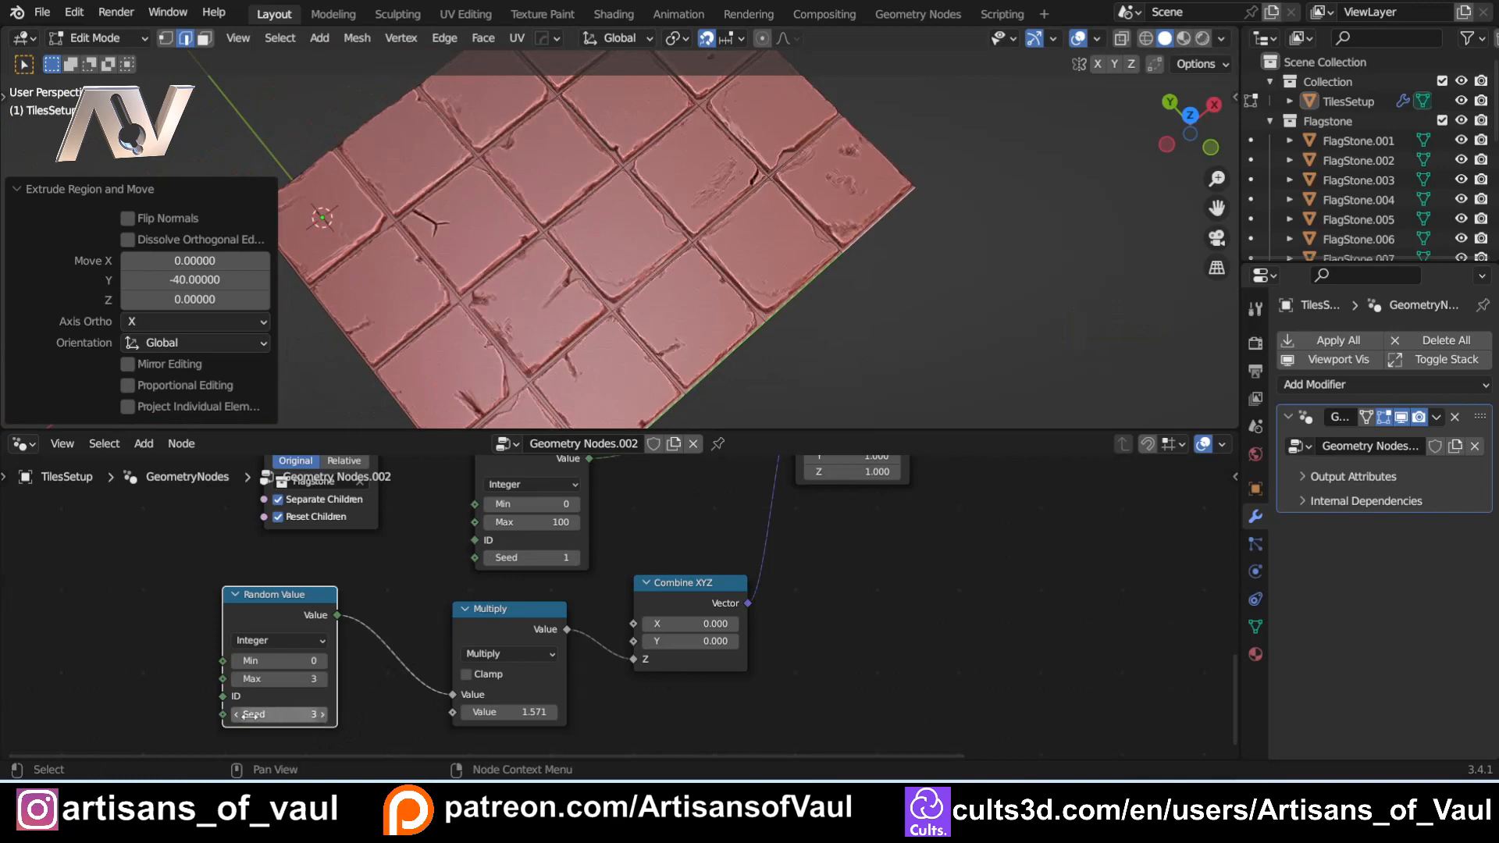
pyautogui.click(236, 715)
pyautogui.keyDown('shift'); pyautogui.moveTo(767, 350); pyautogui.dragTo(653, 352, button='middle'); pyautogui.keyUp('shift')
pyautogui.click(323, 715)
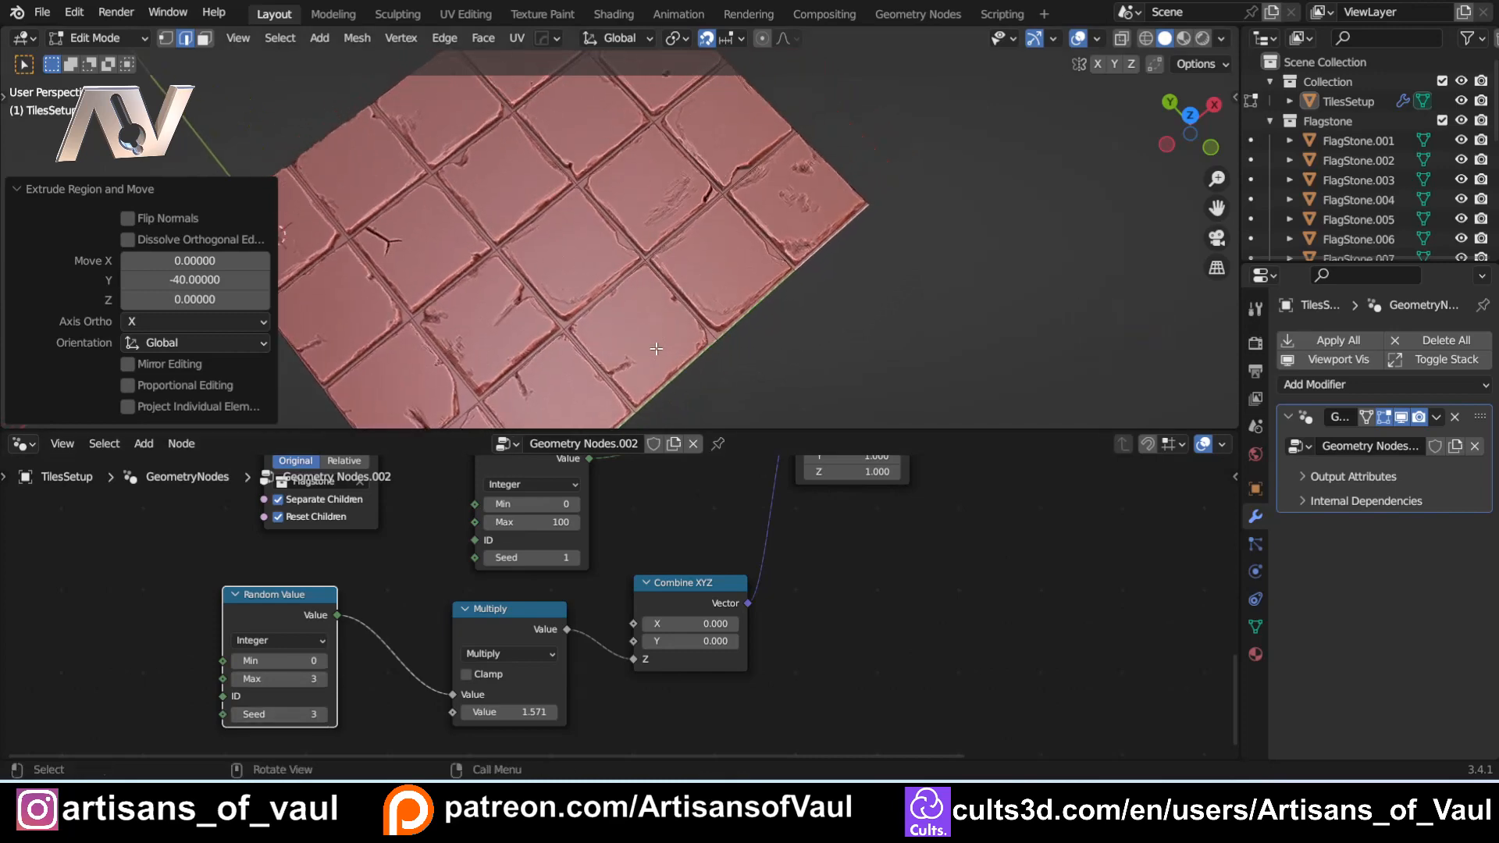
pyautogui.click(489, 557)
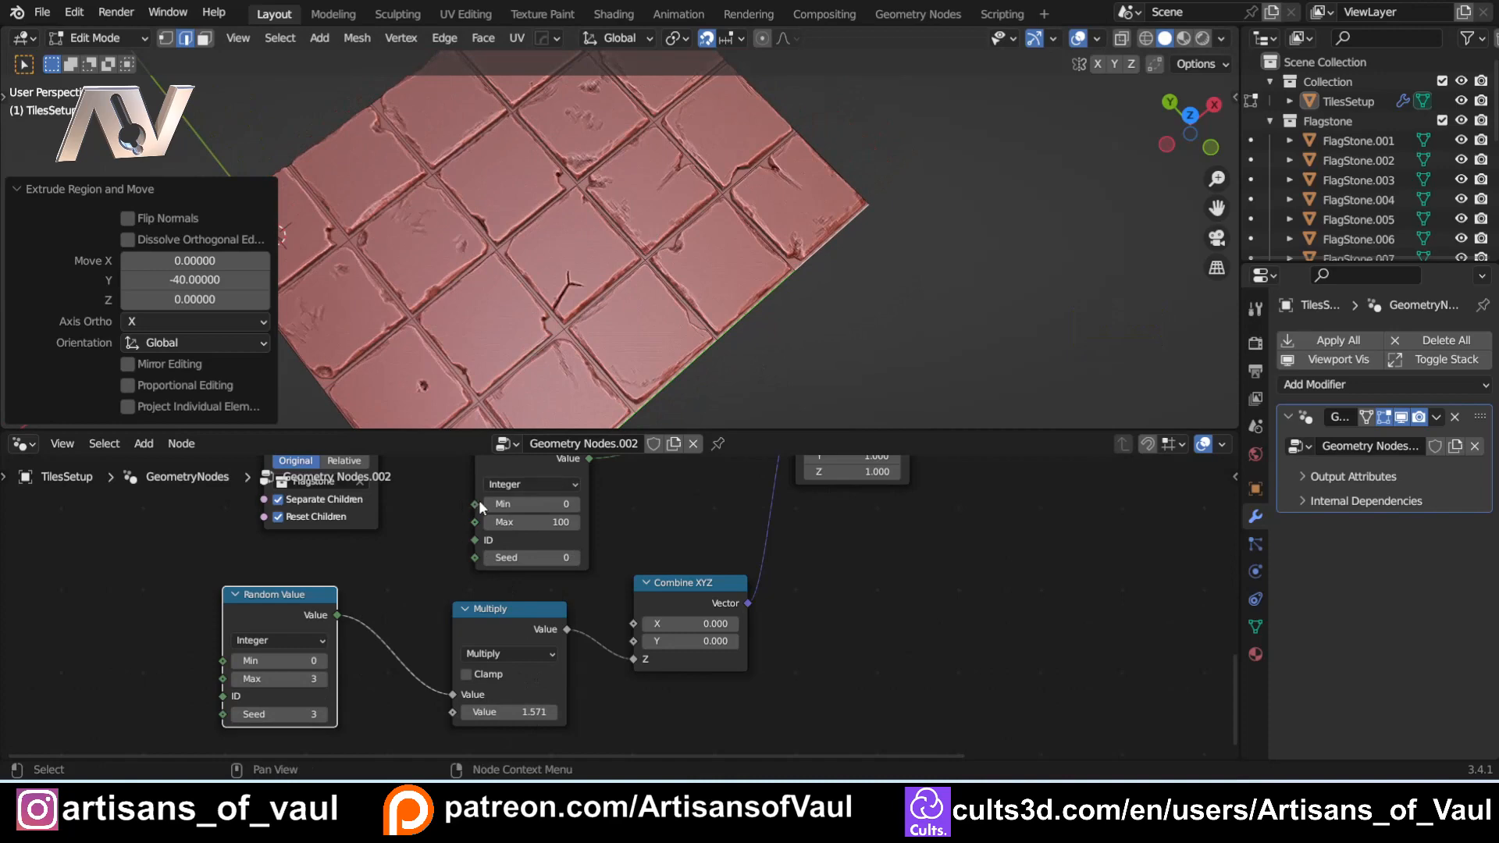
# Step: Extrude part of the fourth row's outer edge 40 units along negative Y to start a partial fifth row
pyautogui.keyDown('shift'); pyautogui.scroll(3, 507, 511); pyautogui.keyUp('shift')
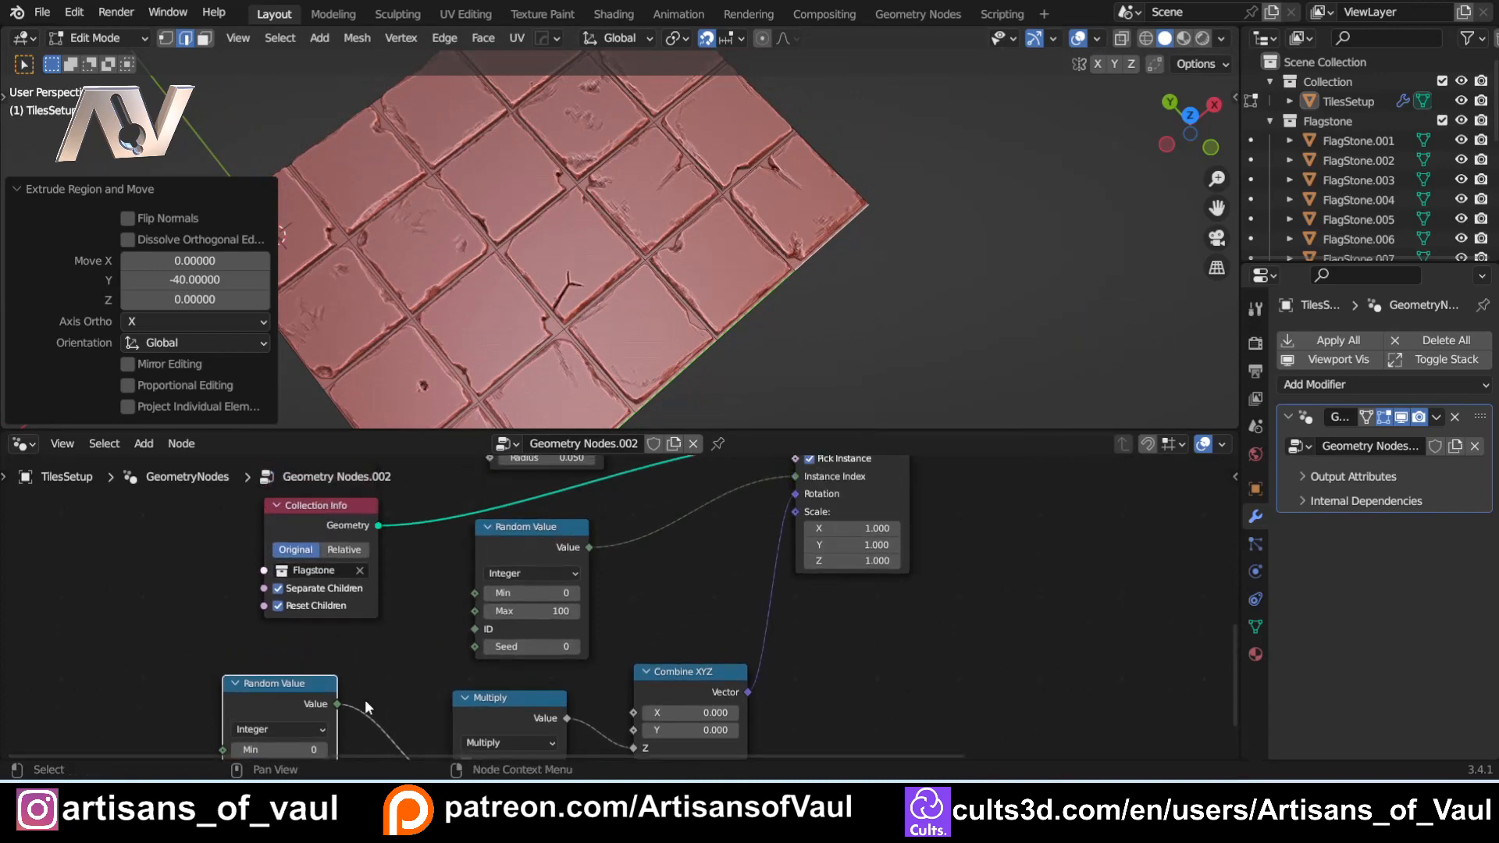
pyautogui.keyDown('shift'); pyautogui.moveTo(404, 645); pyautogui.dragTo(462, 628, button='middle'); pyautogui.keyUp('shift')
pyautogui.scroll(-1, 598, 560)
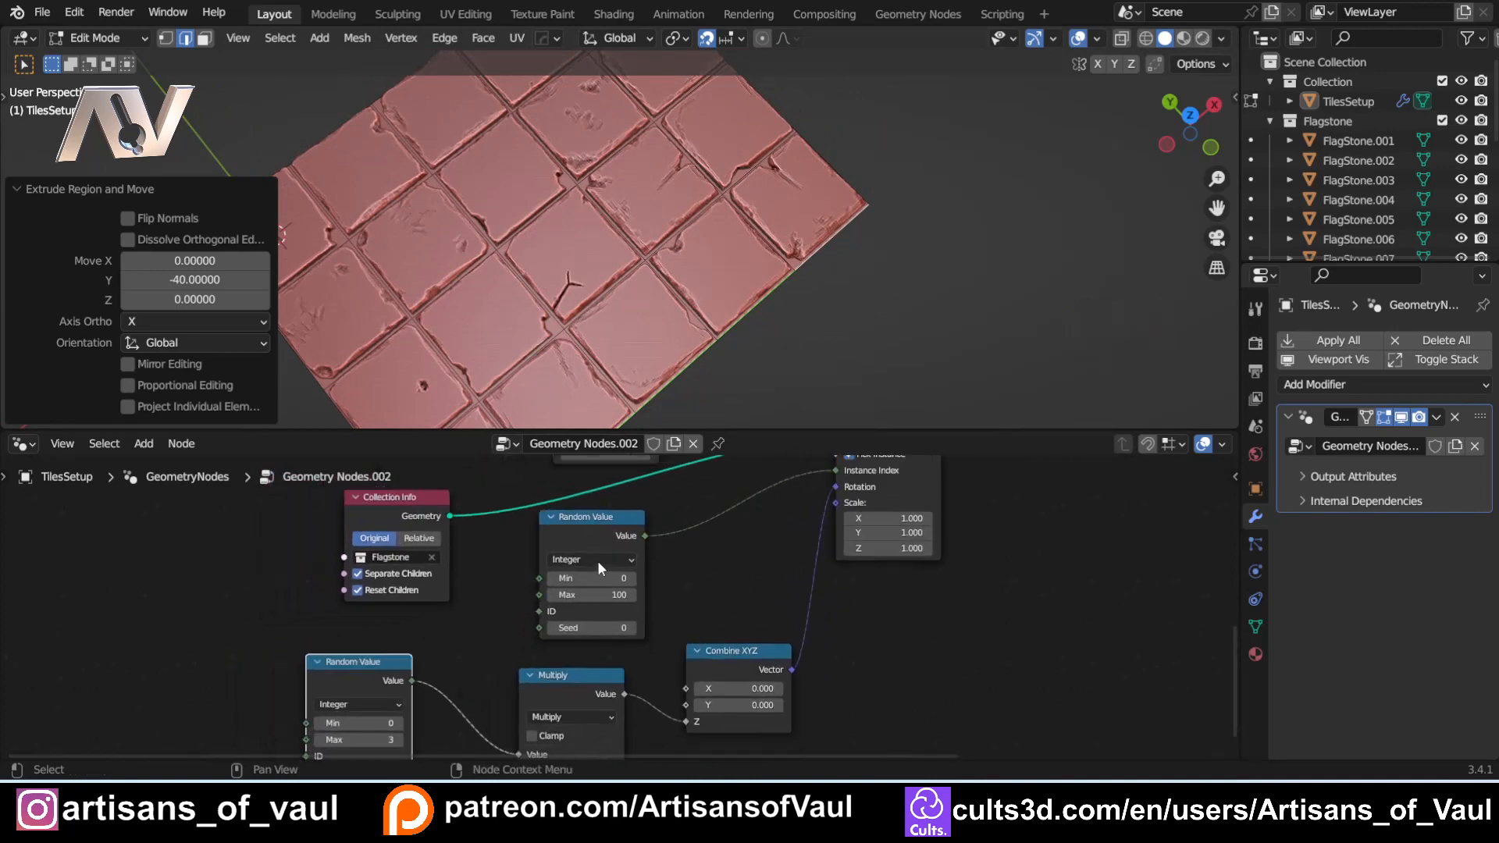
pyautogui.scroll(-1, 660, 574)
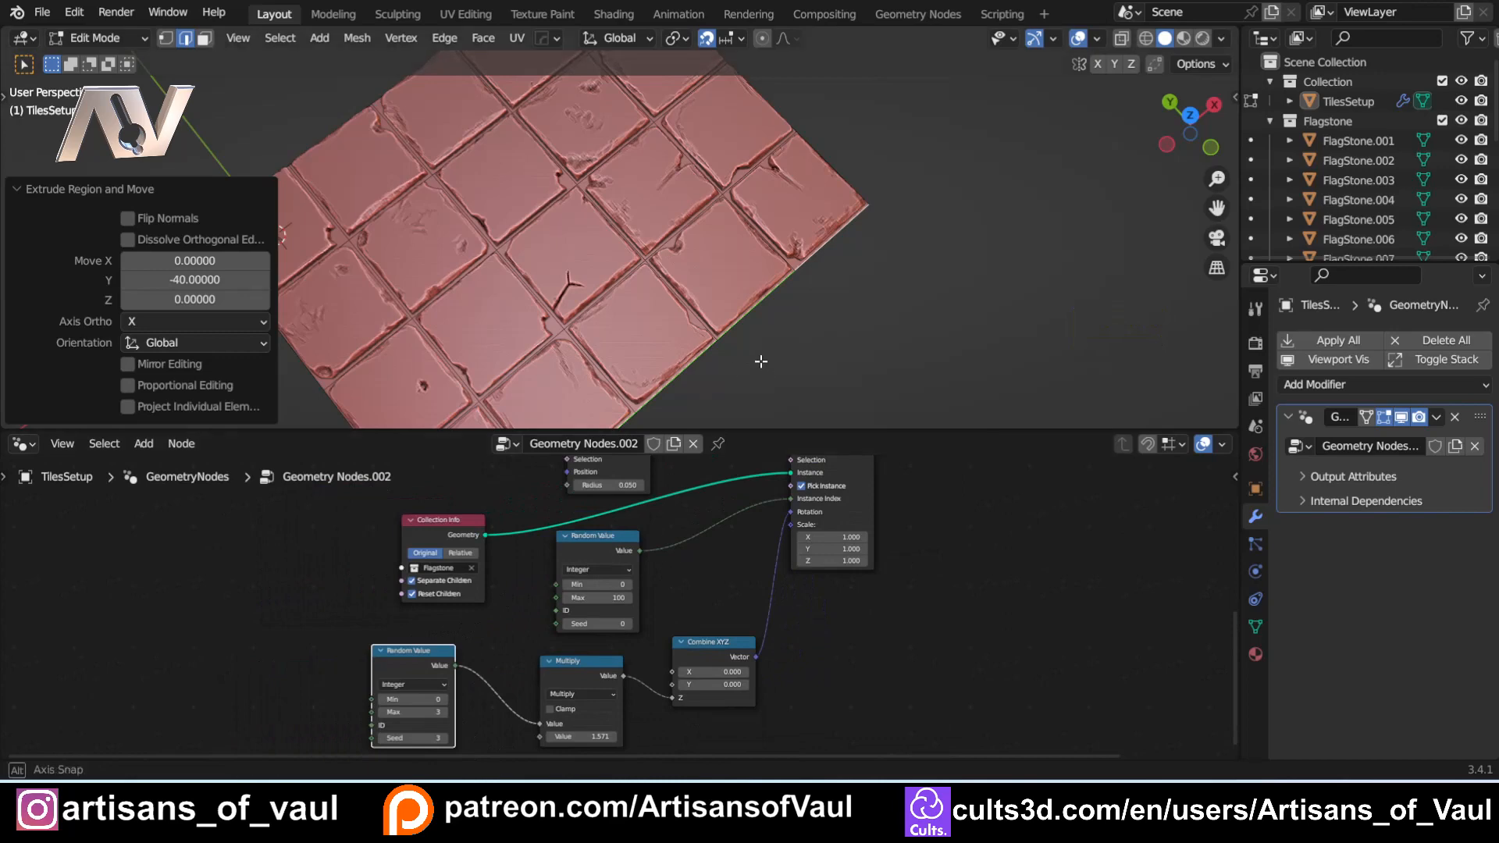
pyautogui.moveTo(765, 357); pyautogui.dragTo(397, 140, button='middle')
pyautogui.click(555, 281)
pyautogui.keyDown('shift'); pyautogui.moveTo(555, 281); pyautogui.dragTo(555, 322, button='middle'); pyautogui.keyUp('shift')
pyautogui.moveTo(554, 322); pyautogui.dragTo(667, 353, button='middle')
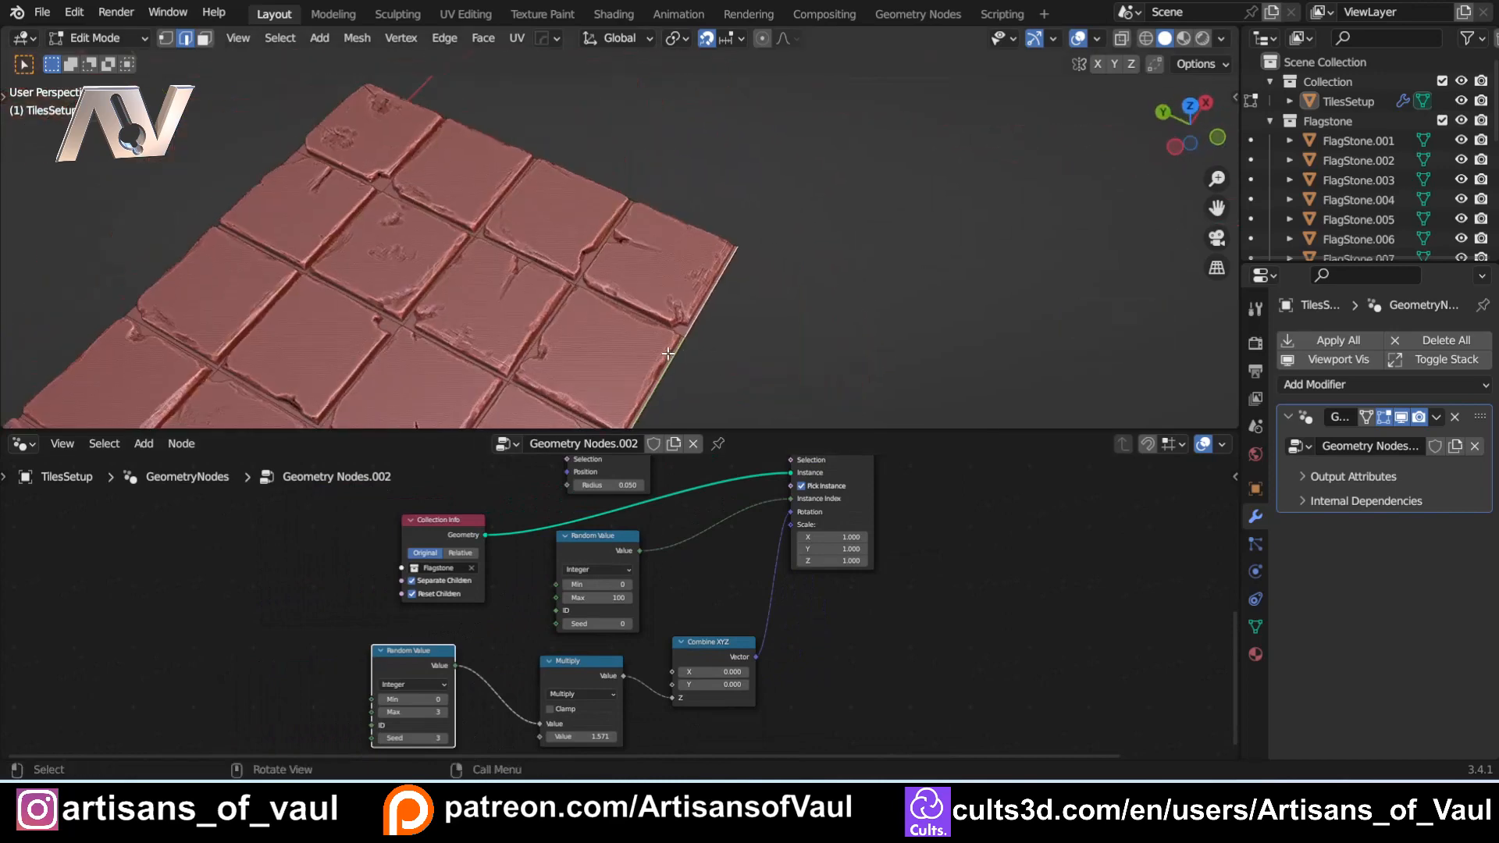
pyautogui.press('e')
pyautogui.click(792, 378)
# Step: Extrude the neighbouring outer edge 40 units along negative Y to add another tile to the partial fifth row
pyautogui.keyDown('shift'); pyautogui.moveTo(308, 203); pyautogui.dragTo(670, 259, button='middle'); pyautogui.keyUp('shift')
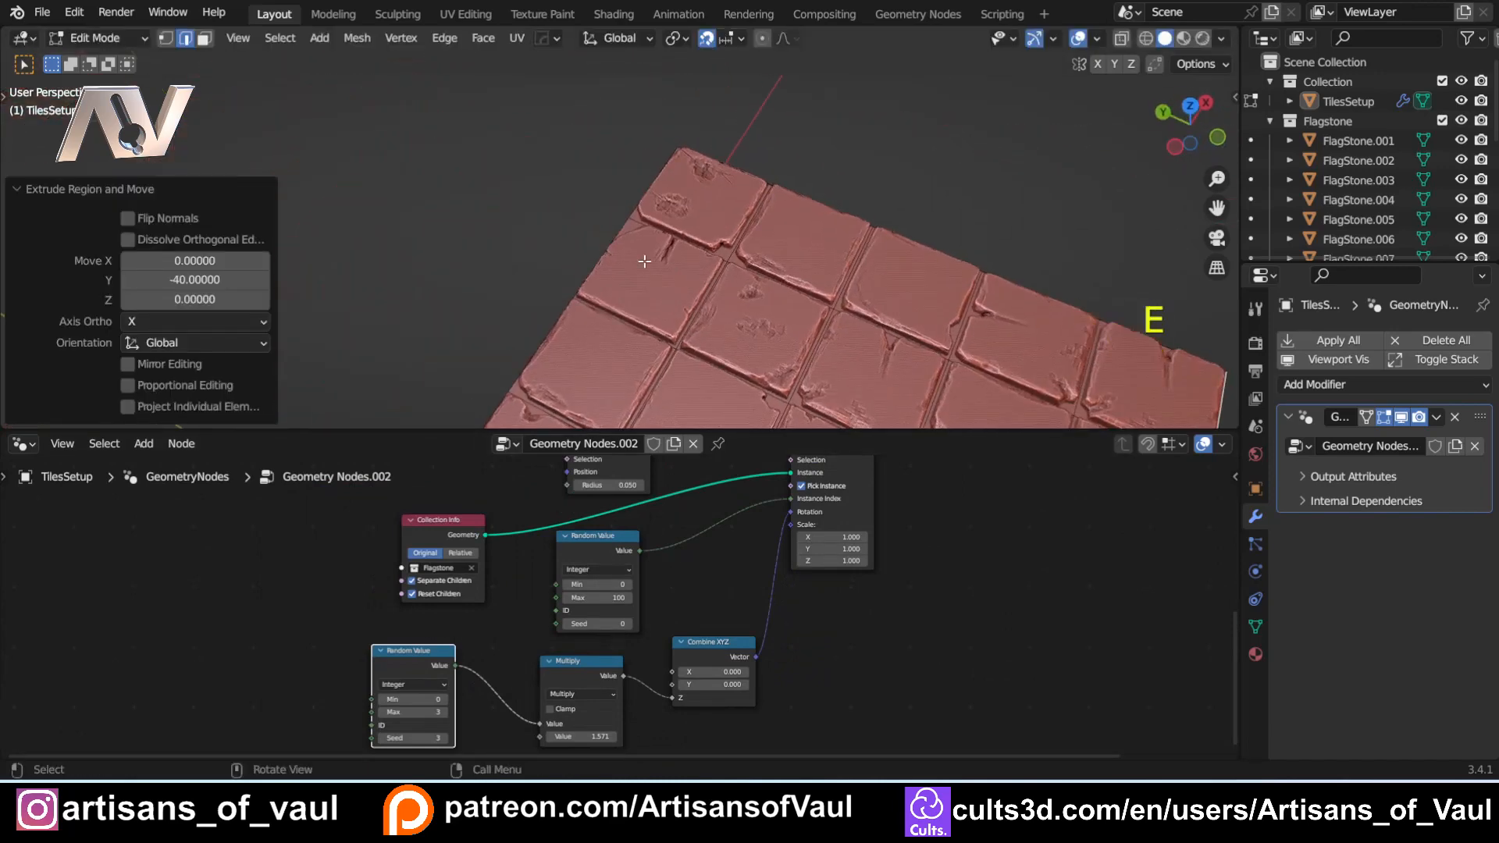
pyautogui.keyDown('shift'); pyautogui.moveTo(769, 275); pyautogui.dragTo(565, 150, button='middle'); pyautogui.keyUp('shift')
pyautogui.scroll(-5, 625, 214)
pyautogui.scroll(4, 674, 298)
pyautogui.keyDown('shift'); pyautogui.moveTo(687, 311); pyautogui.dragTo(617, 268, button='middle'); pyautogui.keyUp('shift')
pyautogui.click(647, 303)
pyautogui.press('e')
pyautogui.click(773, 336)
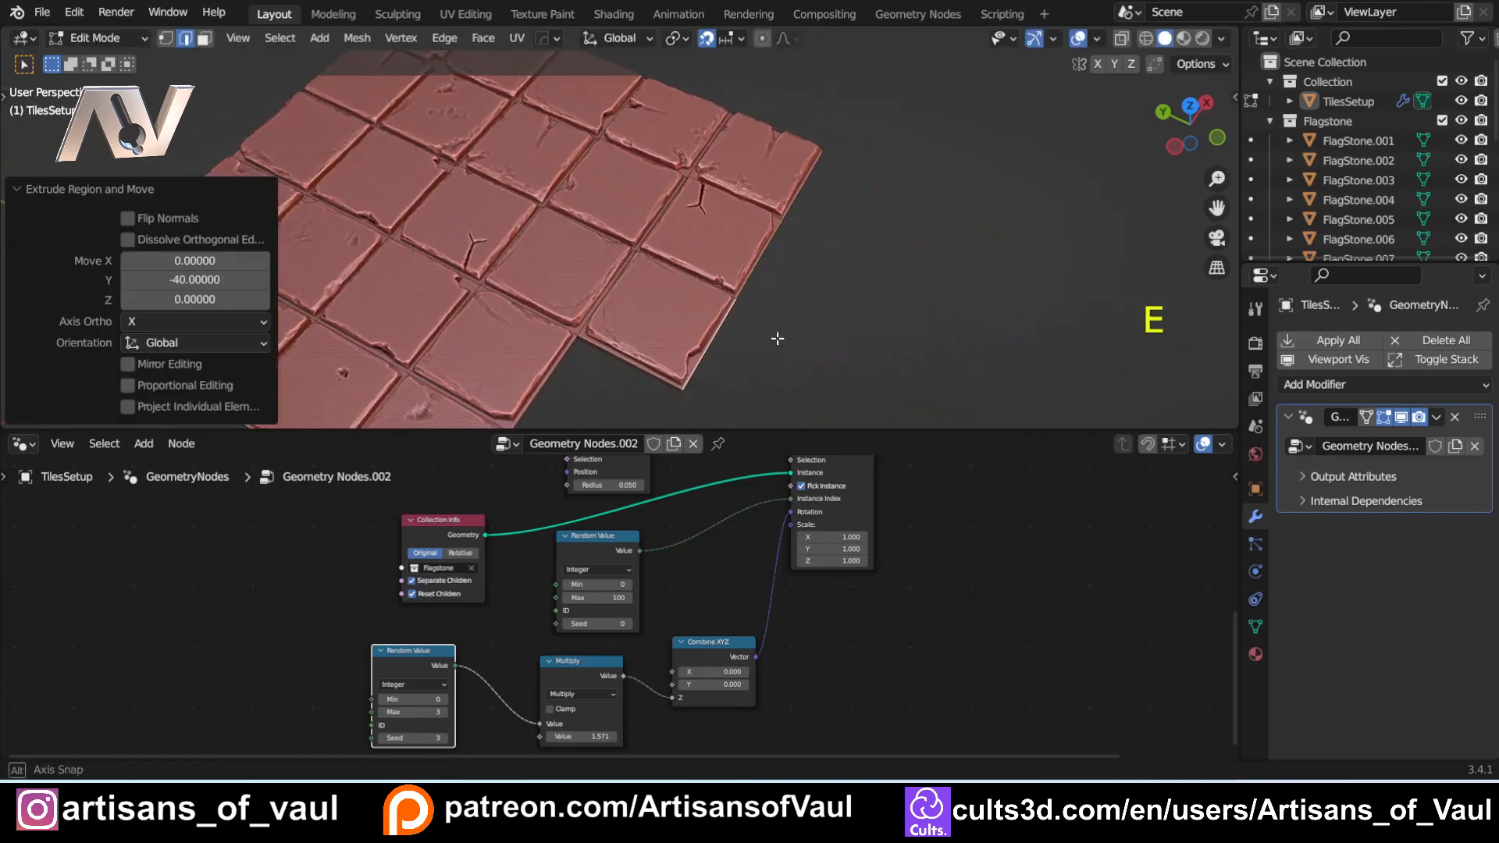
# Step: In vertex selection with wireframe shading, select all vertices beyond the second tile row and delete them
pyautogui.moveTo(776, 335); pyautogui.dragTo(583, 278, button='middle')
pyautogui.press('Tab')
pyautogui.click(401, 334)
pyautogui.moveTo(376, 238); pyautogui.dragTo(402, 273, button='middle')
pyautogui.hotkey('shift', 'z')
pyautogui.moveTo(293, 251); pyautogui.dragTo(881, 431)
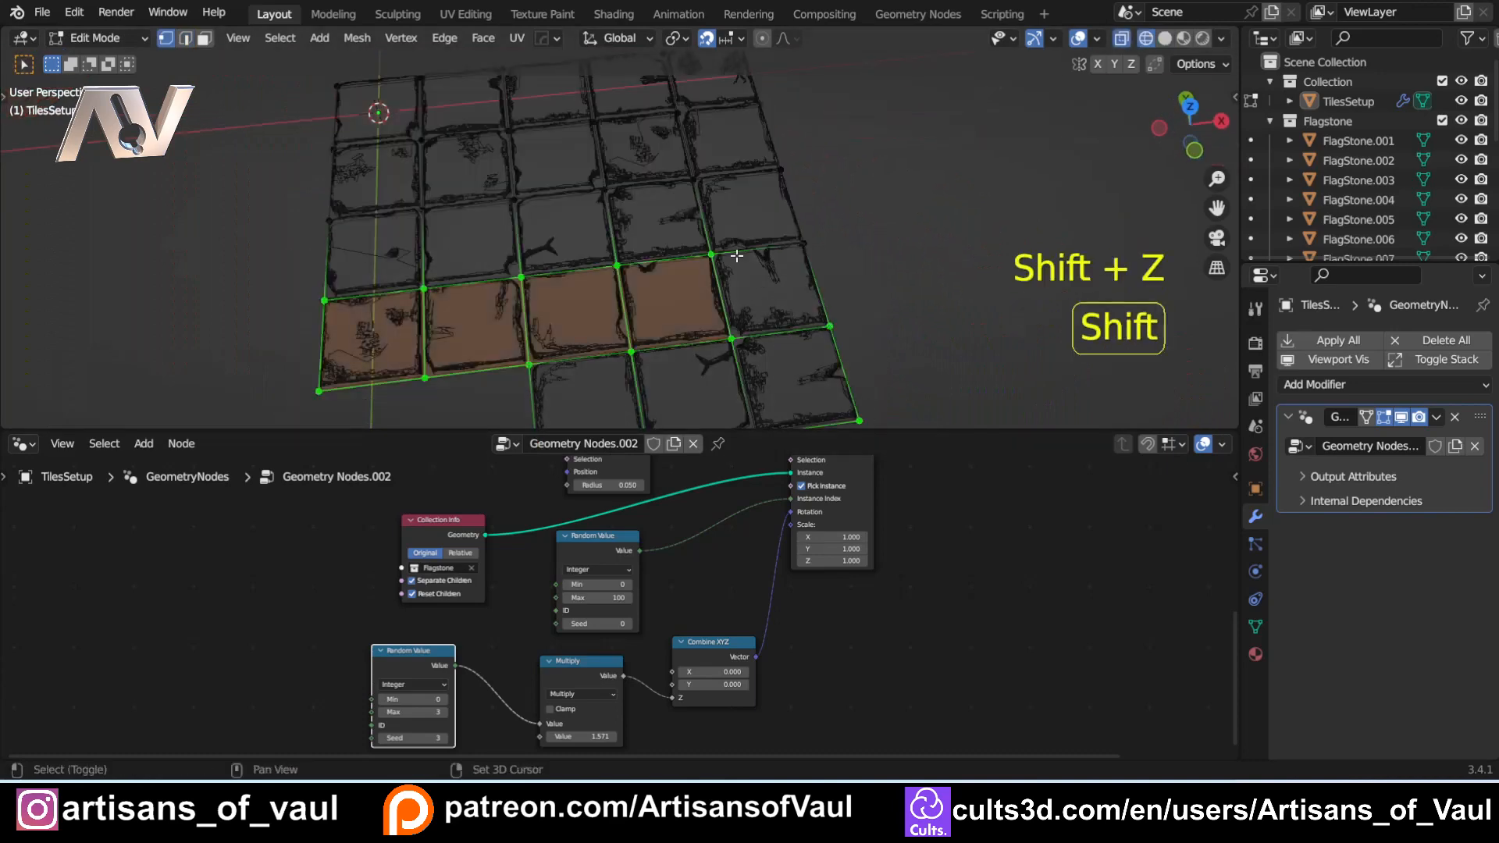
pyautogui.keyDown('shift'); pyautogui.moveTo(483, 403); pyautogui.dragTo(473, 349, button='middle'); pyautogui.keyUp('shift')
pyautogui.keyDown('shift'); pyautogui.moveTo(474, 350); pyautogui.dragTo(793, 434); pyautogui.keyUp('shift')
pyautogui.hotkey('shift', 'z')
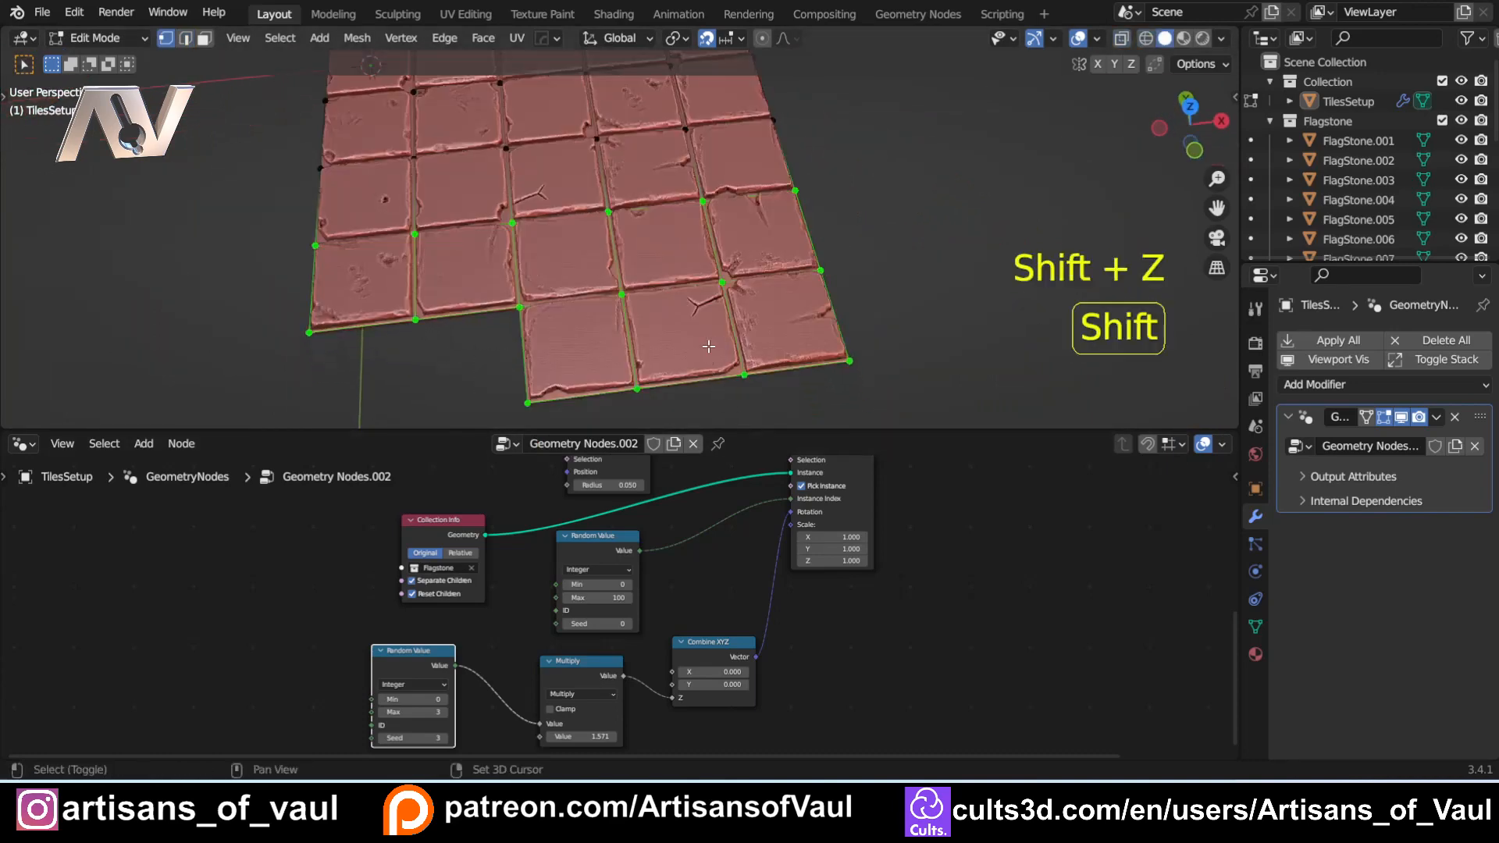
pyautogui.moveTo(646, 285)
pyautogui.keyDown('shift'); pyautogui.mouseDown(button='middle')
pyautogui.moveTo(676, 406)
pyautogui.moveTo(686, 26)
pyautogui.mouseUp(button='middle'); pyautogui.keyUp('shift')
pyautogui.press('Delete')
pyautogui.click(663, 377)
pyautogui.scroll(1, 680, 248)
# Step: Switch back to edge selection and view the two-row floor from a low angle
pyautogui.press('Tab')
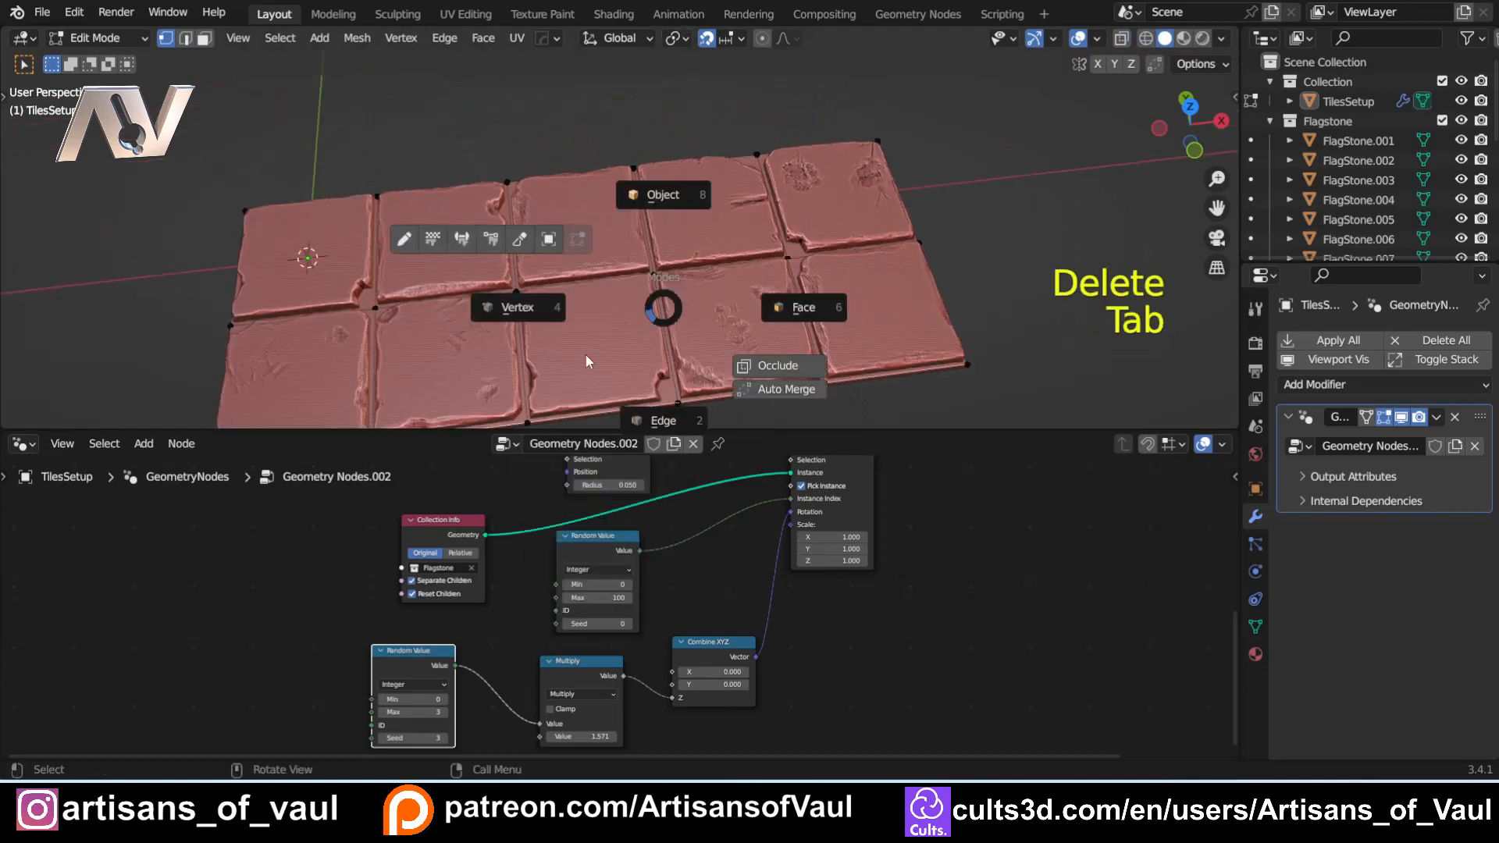
pyautogui.click(649, 422)
pyautogui.moveTo(762, 332); pyautogui.dragTo(595, 209, button='middle')
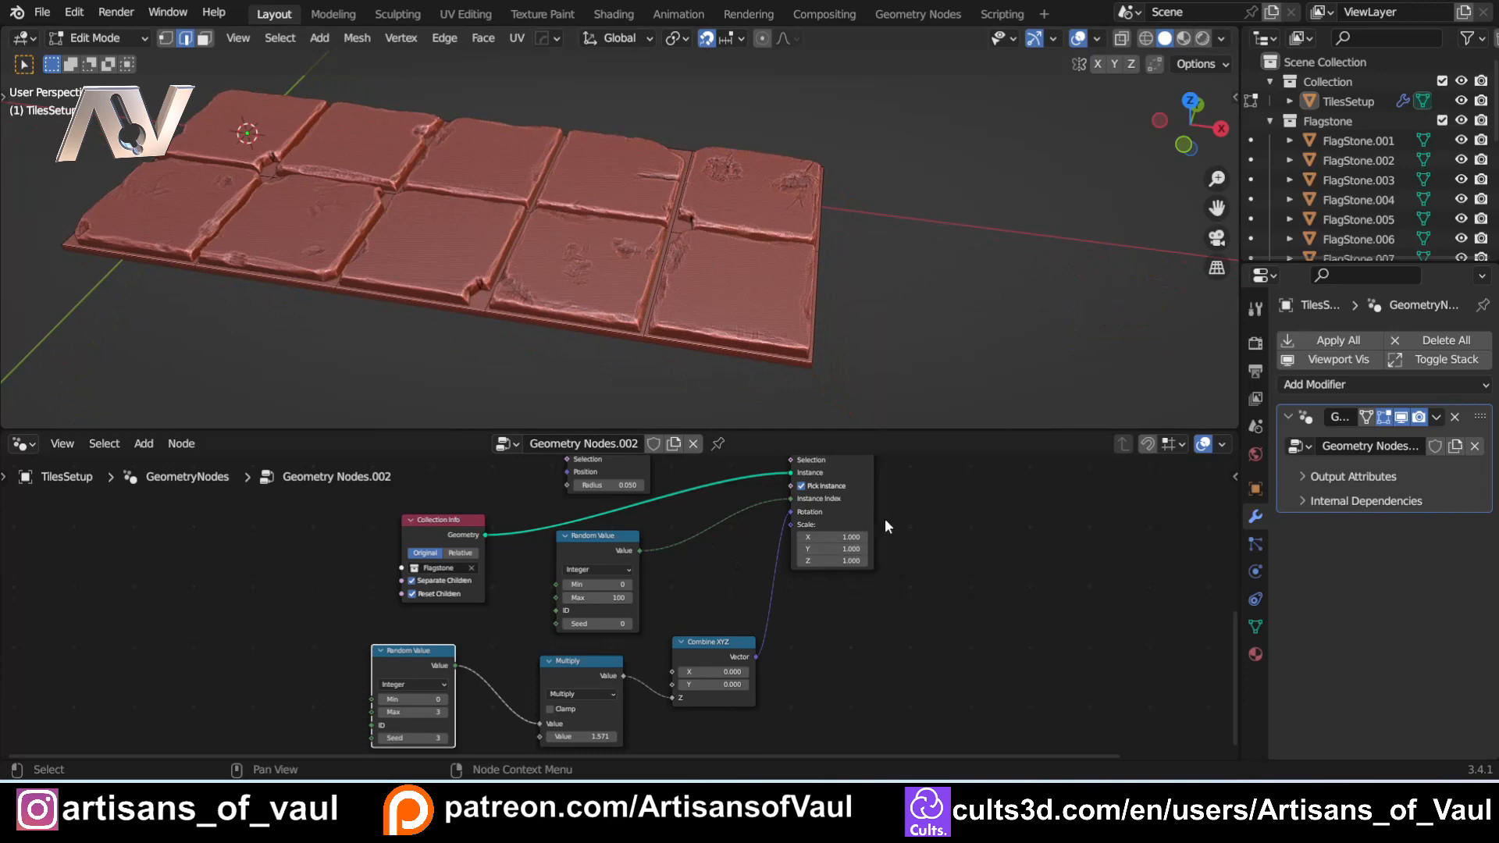
# Step: Insert a Realize Instances node between Instance on Points and Join Geometry, and move the Group Output node farther from Join Geometry
pyautogui.keyDown('shift'); pyautogui.moveTo(898, 507); pyautogui.dragTo(704, 635, button='middle'); pyautogui.keyUp('shift')
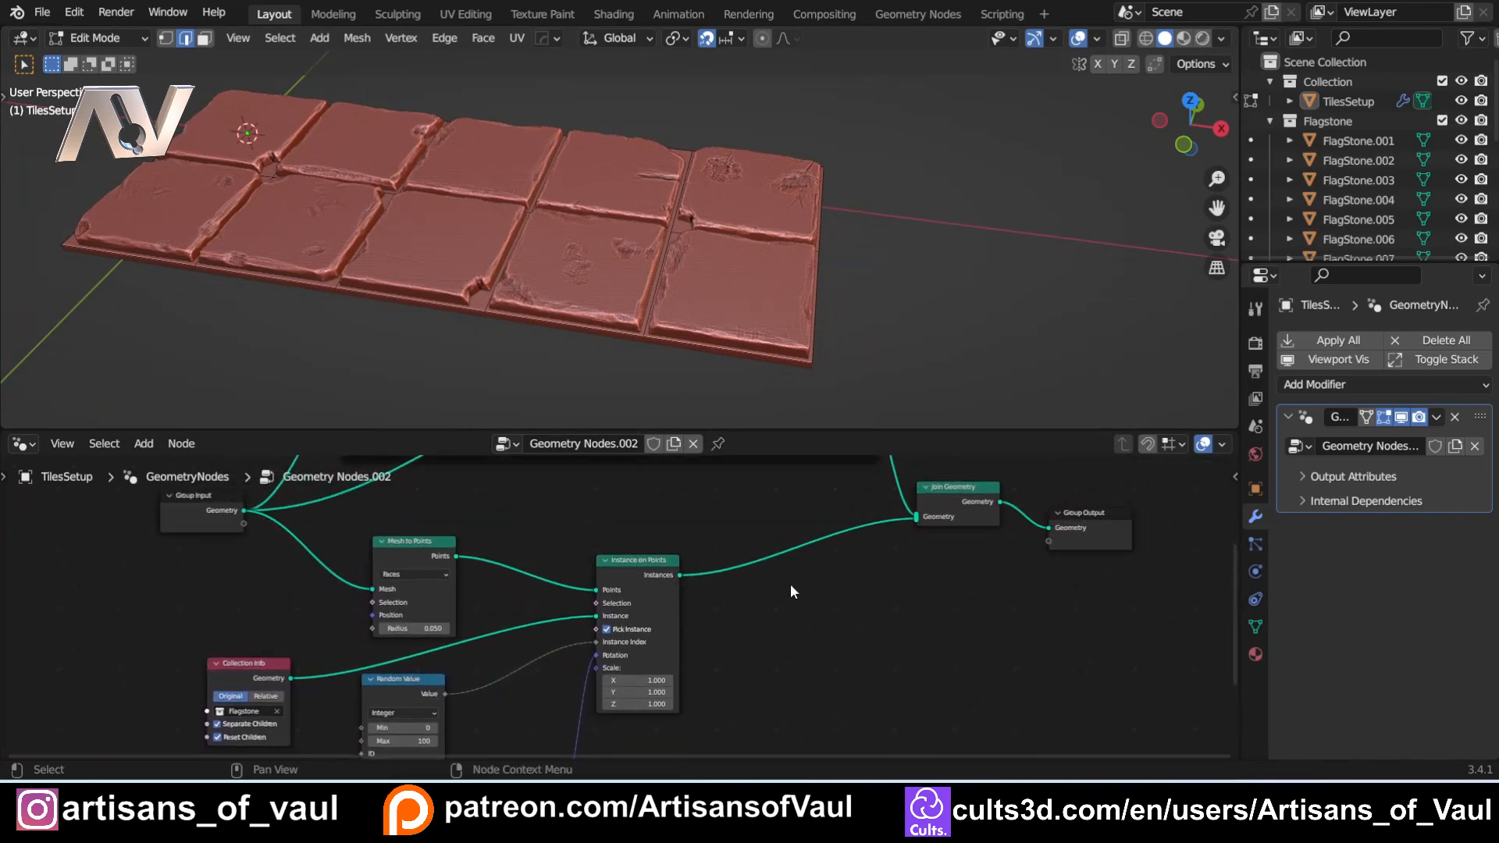
pyautogui.hotkey('shift', 'a')
pyautogui.write('re')
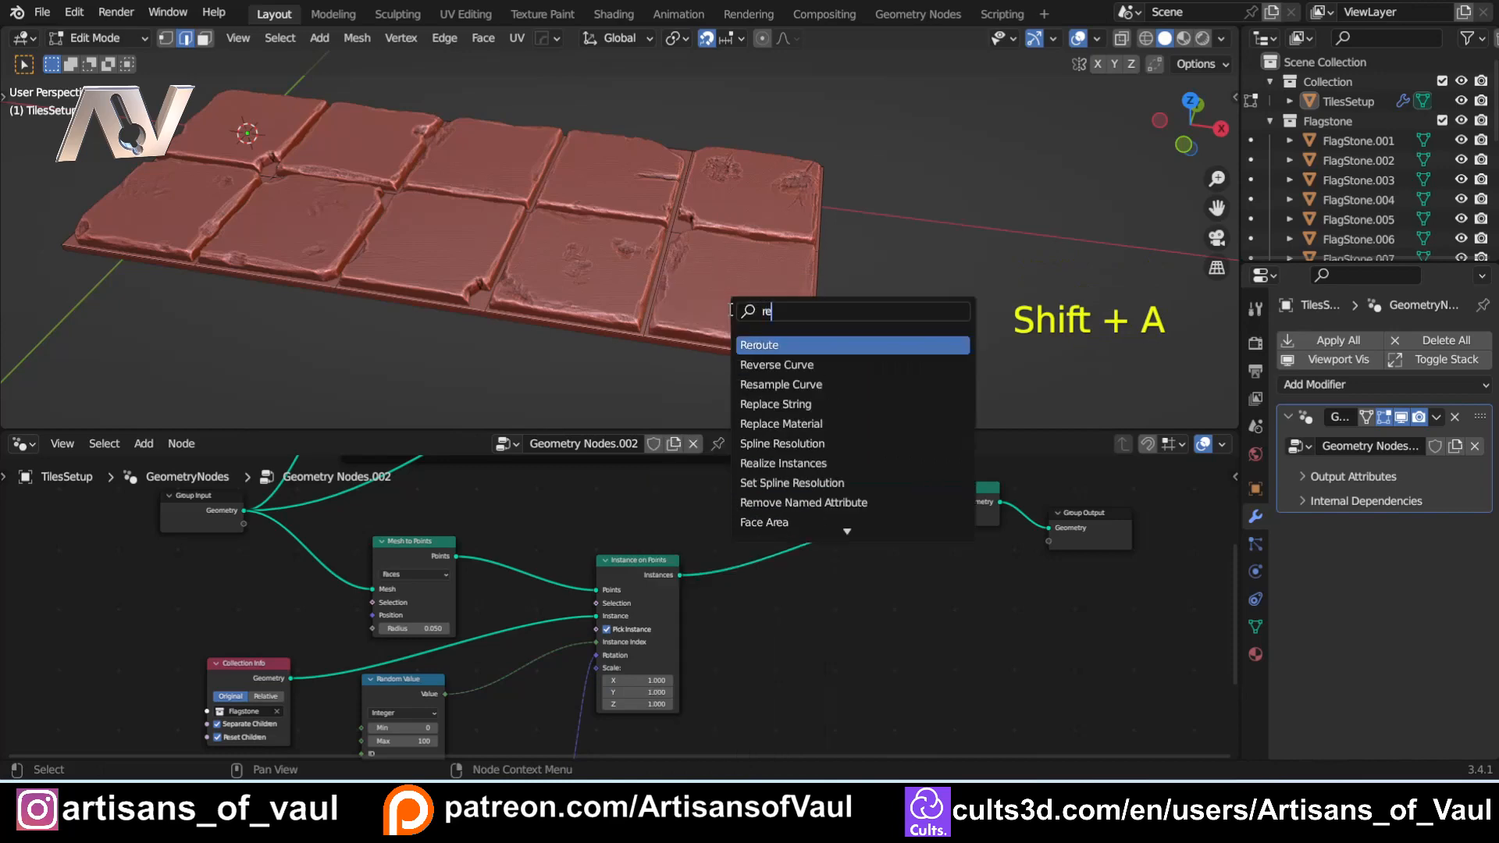
pyautogui.write('al')
pyautogui.press('Return')
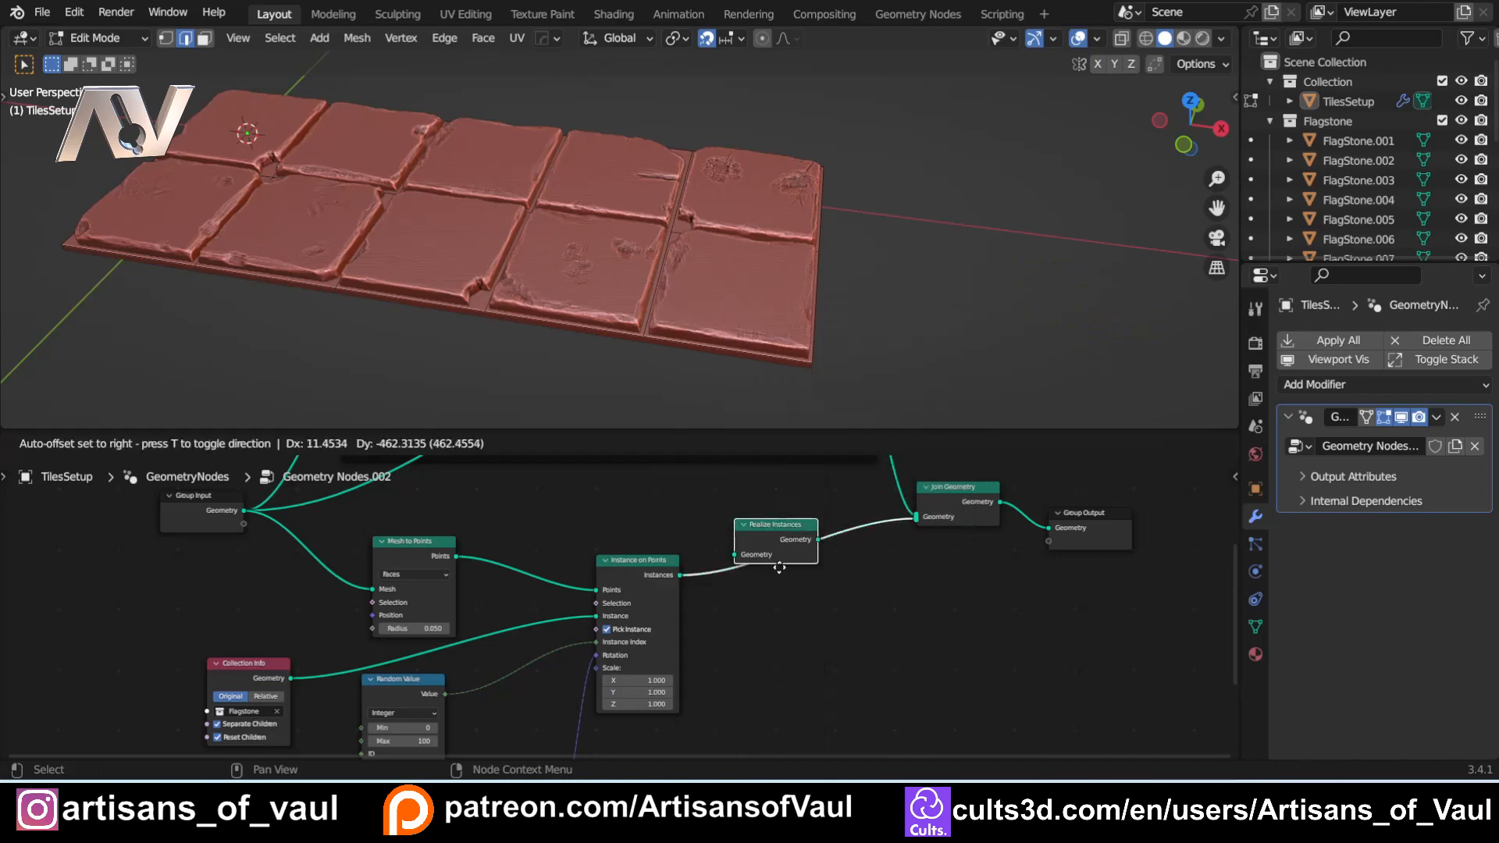
pyautogui.click(779, 568)
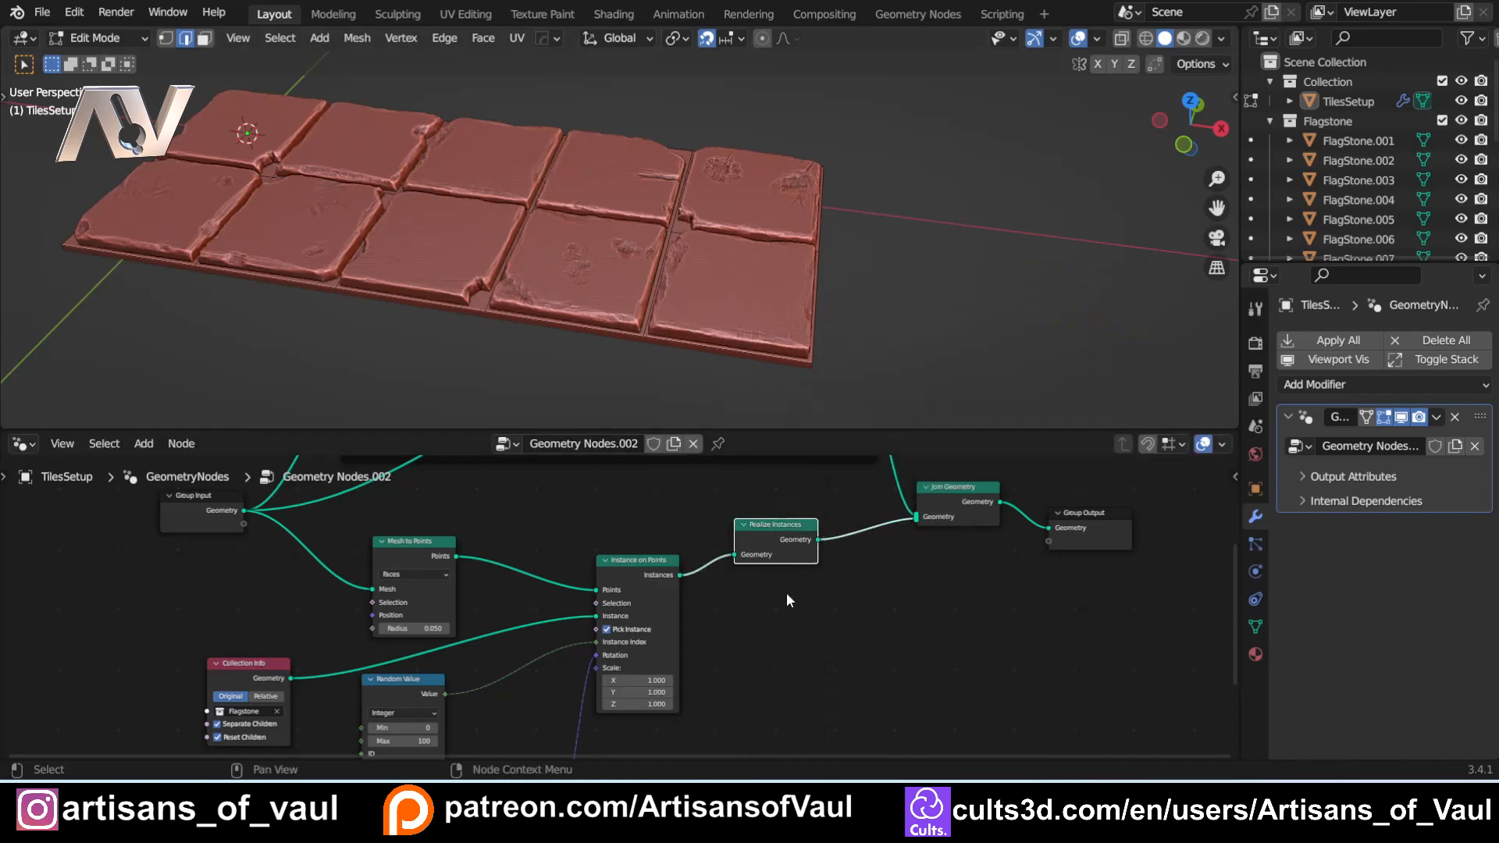
pyautogui.keyDown('shift'); pyautogui.moveTo(951, 565); pyautogui.dragTo(736, 581, button='middle'); pyautogui.keyUp('shift')
pyautogui.moveTo(877, 529); pyautogui.dragTo(1023, 511)
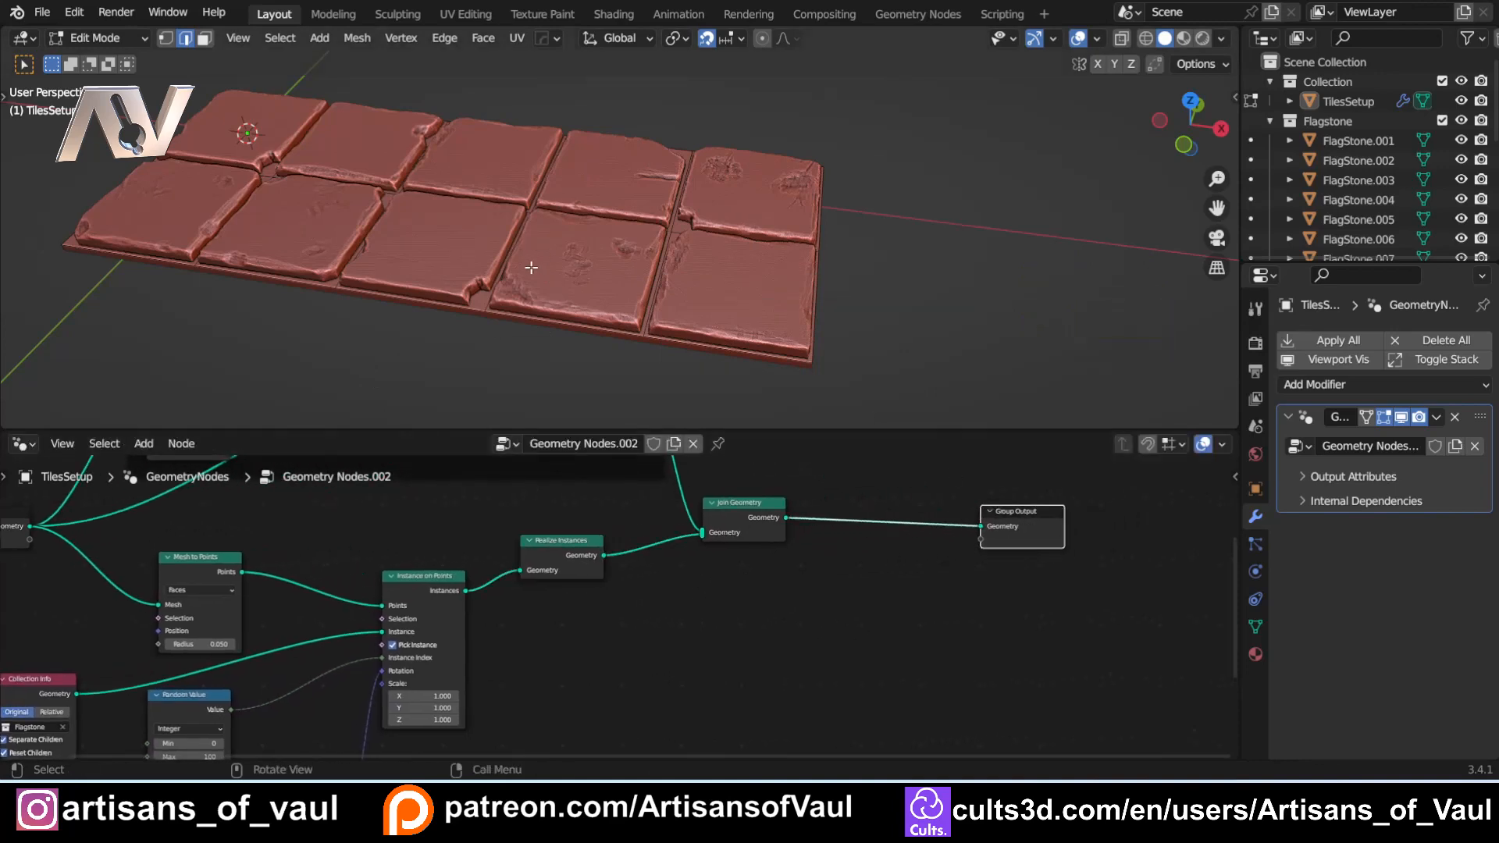
# Step: Examine the flagstones on the two-row floor close up from several angles, including the gaps and their contact with the plinth
pyautogui.scroll(4, 531, 267)
pyautogui.keyDown('shift'); pyautogui.moveTo(409, 301); pyautogui.dragTo(734, 264, button='middle'); pyautogui.keyUp('shift')
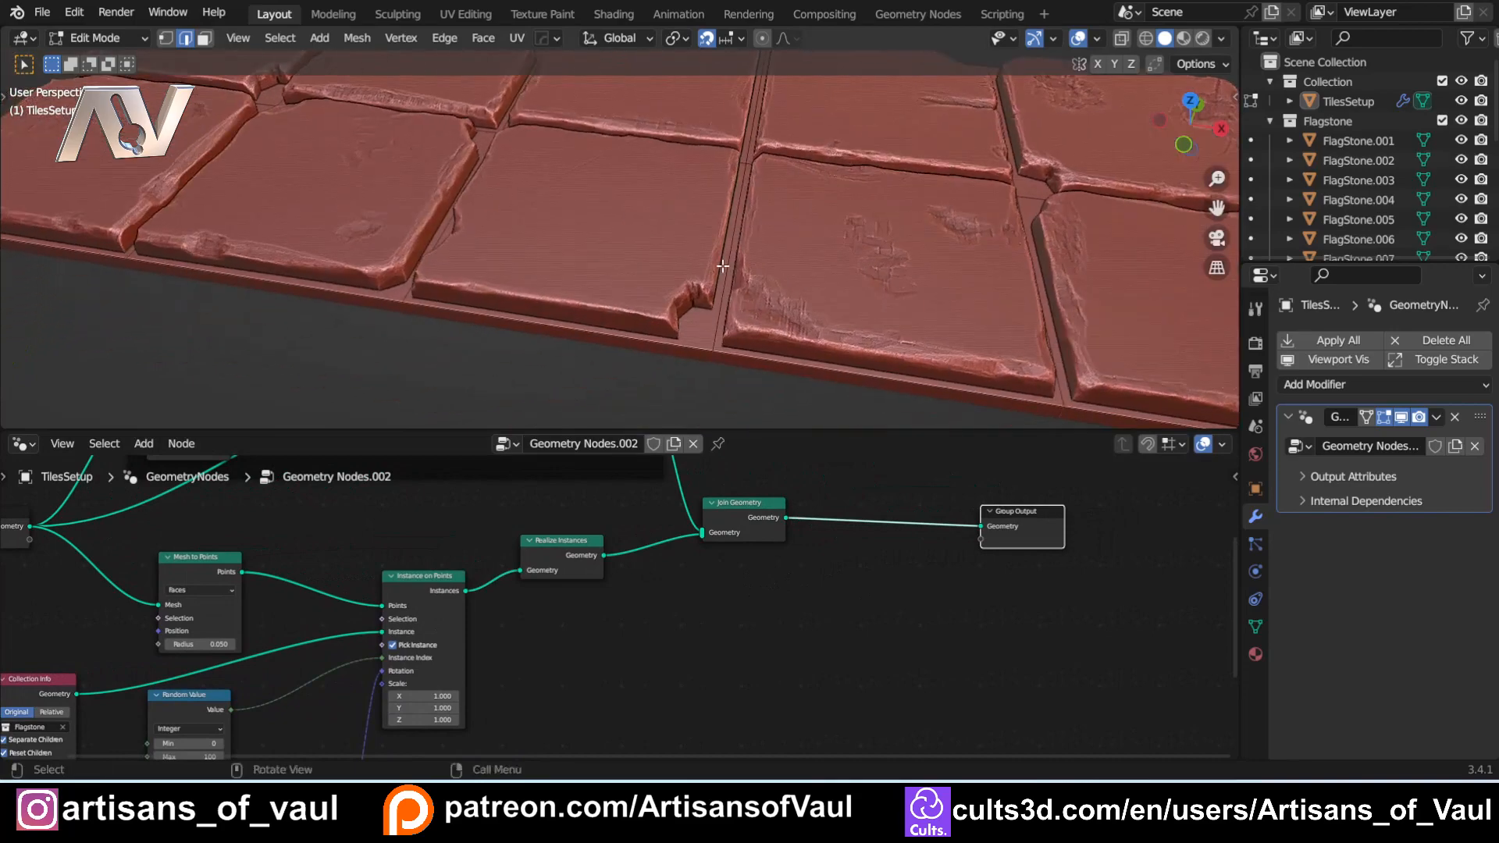
pyautogui.scroll(2, 516, 287)
pyautogui.moveTo(516, 286); pyautogui.dragTo(603, 257, button='middle')
pyautogui.scroll(-3, 605, 258)
pyautogui.keyDown('shift'); pyautogui.moveTo(471, 307); pyautogui.dragTo(819, 210, button='middle'); pyautogui.keyUp('shift')
pyautogui.scroll(4, 597, 256)
pyautogui.scroll(-5, 596, 256)
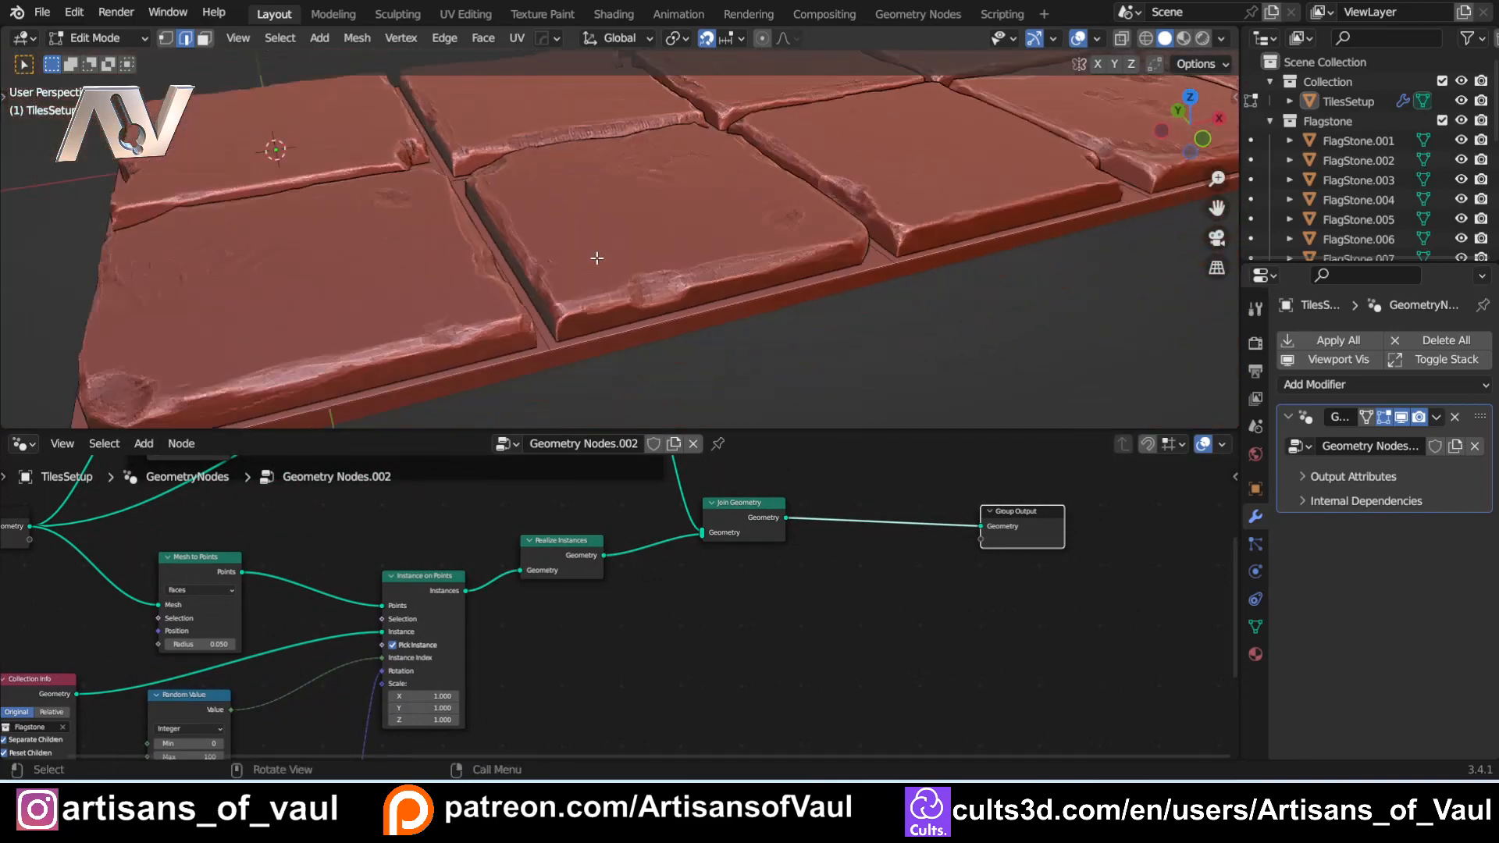
pyautogui.moveTo(598, 248); pyautogui.dragTo(602, 338, button='middle')
pyautogui.scroll(3, 604, 337)
pyautogui.moveTo(509, 337); pyautogui.dragTo(523, 296, button='middle')
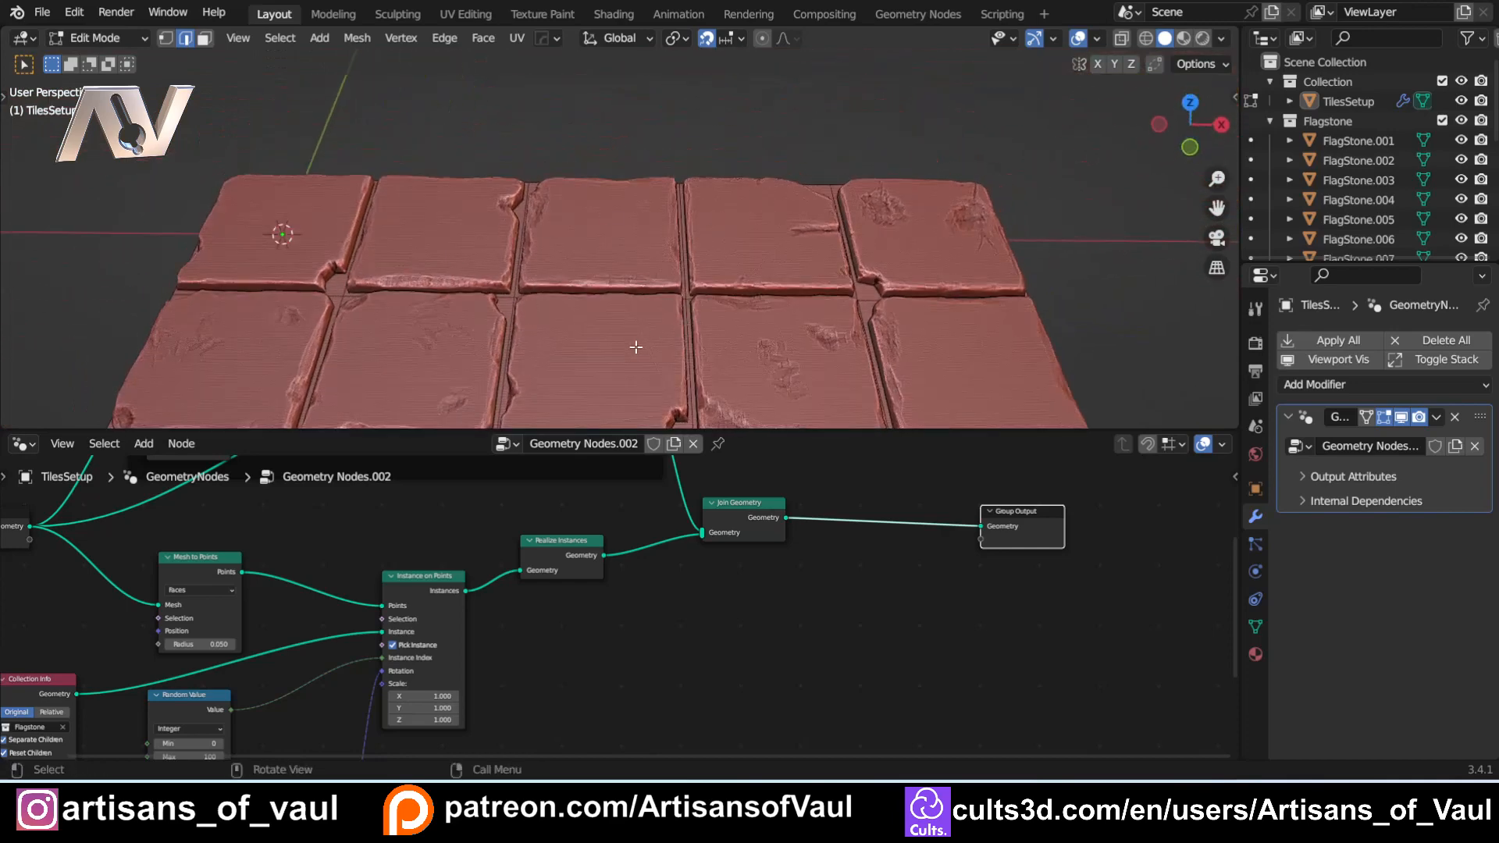
pyautogui.keyDown('shift'); pyautogui.moveTo(626, 352); pyautogui.dragTo(648, 284, button='middle'); pyautogui.keyUp('shift')
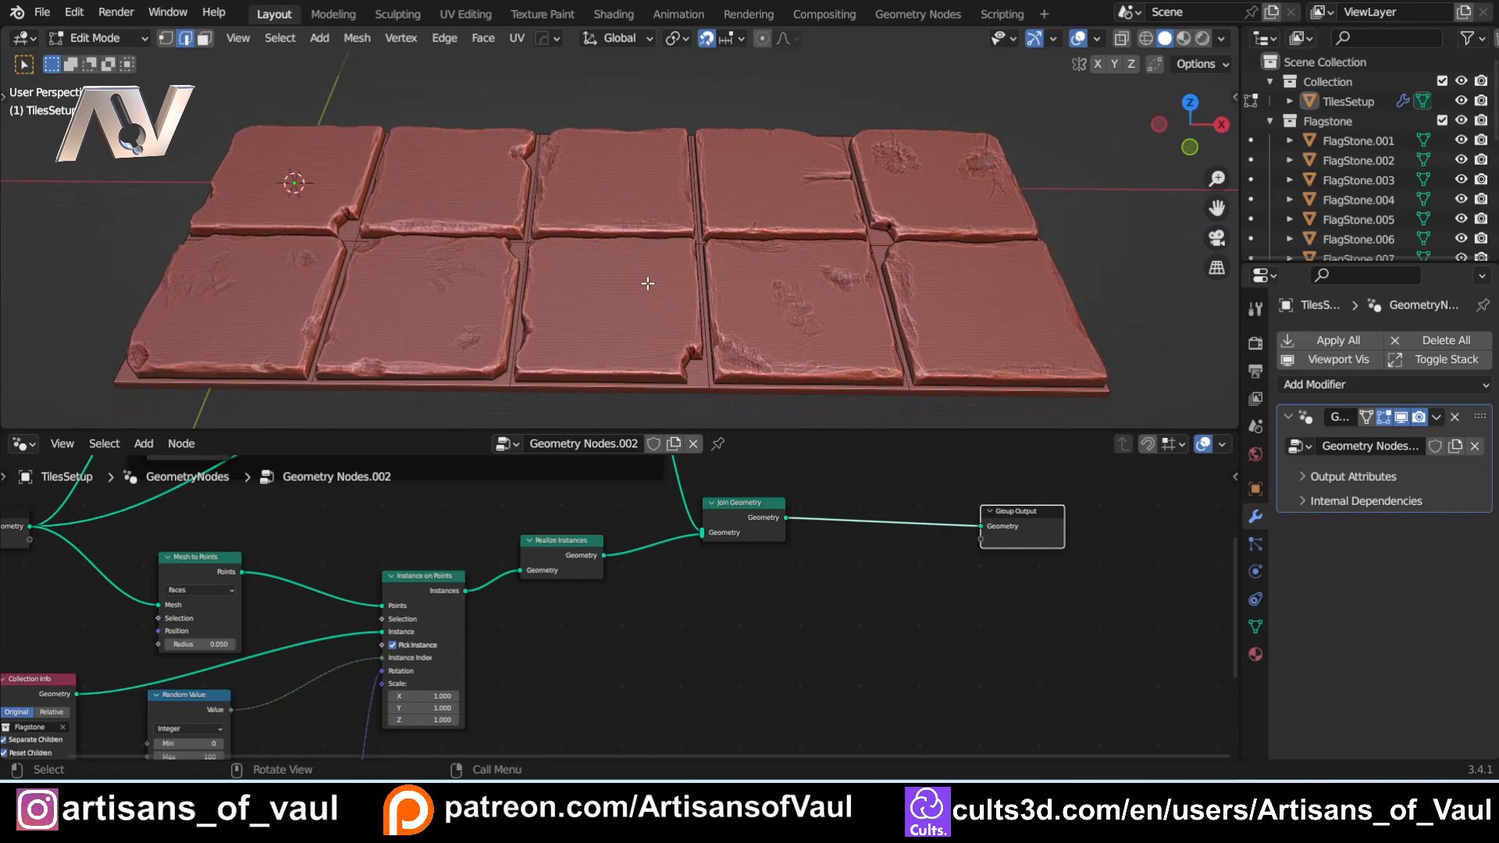
# Step: Inspect the vertex density of the source tile FlagStone.001 in Edit Mode
pyautogui.scroll(2, 630, 365)
pyautogui.keyDown('shift'); pyautogui.moveTo(300, 365); pyautogui.dragTo(773, 301, button='middle'); pyautogui.keyUp('shift')
pyautogui.scroll(-3, 311, 278)
pyautogui.scroll(-2, 773, 301)
pyautogui.keyDown('shift'); pyautogui.moveTo(328, 251); pyautogui.dragTo(740, 291, button='middle'); pyautogui.keyUp('shift')
pyautogui.scroll(6, 740, 292)
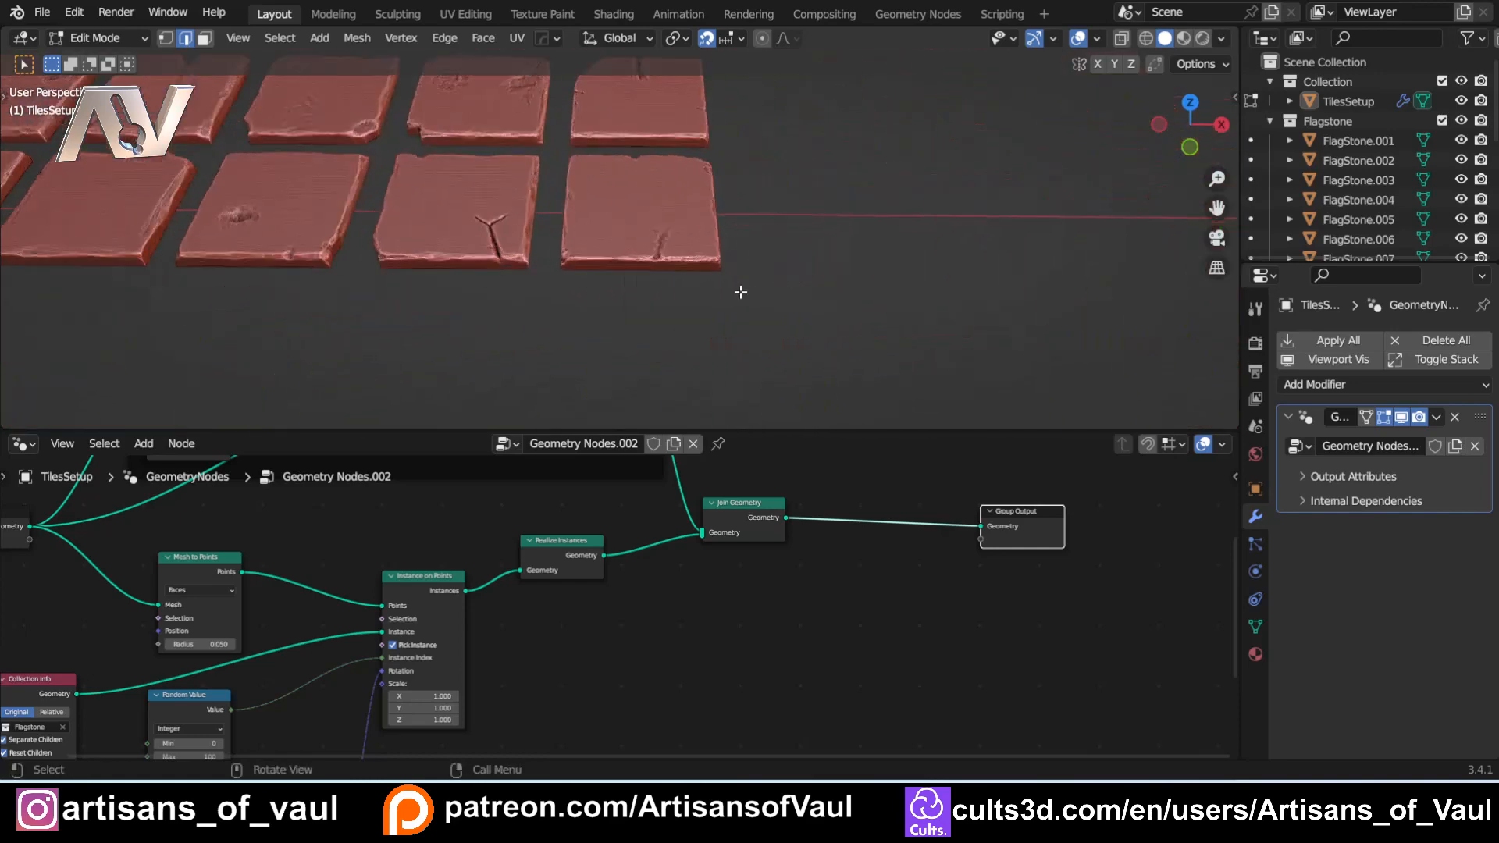
pyautogui.press('Tab')
pyautogui.click(609, 290)
pyautogui.press('Tab')
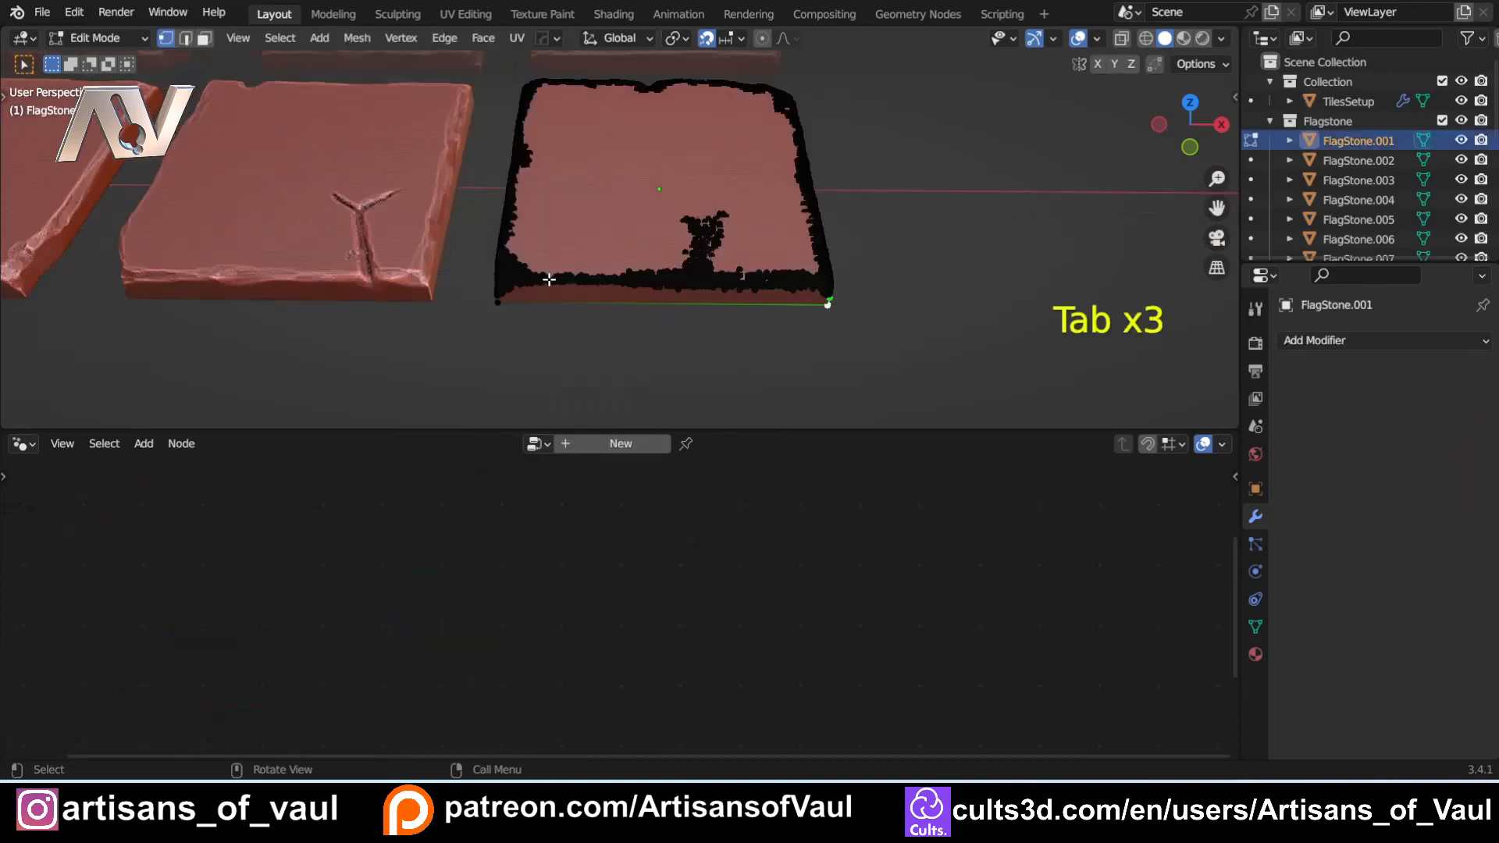
pyautogui.scroll(5, 569, 291)
pyautogui.scroll(-8, 804, 328)
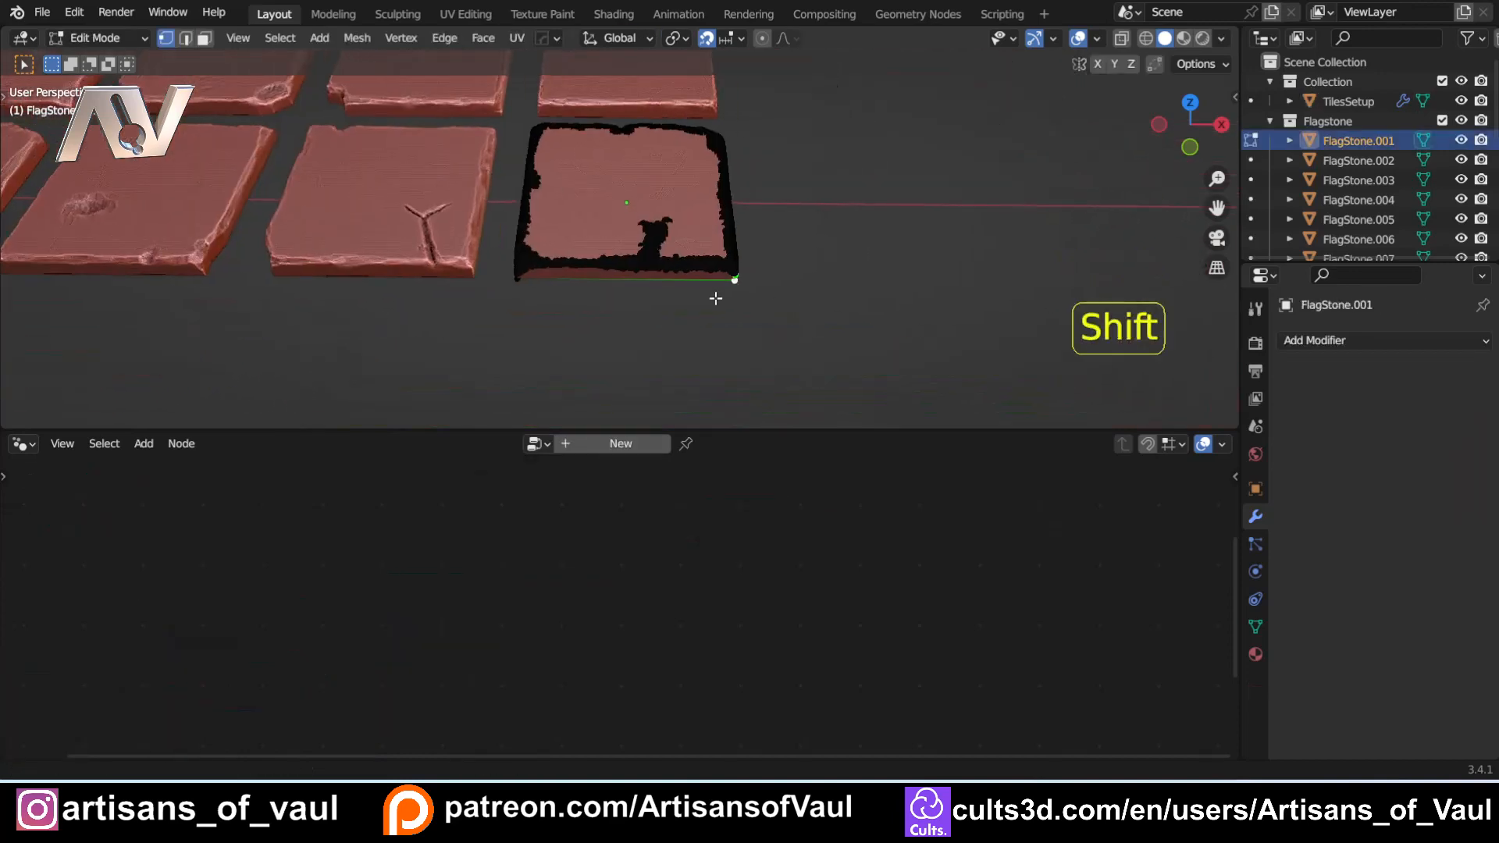
# Step: Leave Edit Mode on FlagStone.001, select the TilesSetup floor and return to editing its mesh
pyautogui.keyDown('shift'); pyautogui.moveTo(716, 294); pyautogui.dragTo(490, 291, button='middle'); pyautogui.keyUp('shift')
pyautogui.press('Tab')
pyautogui.click(591, 177)
pyautogui.keyDown('shift'); pyautogui.moveTo(857, 260); pyautogui.dragTo(120, 281, button='middle'); pyautogui.keyUp('shift')
pyautogui.scroll(-3, 120, 281)
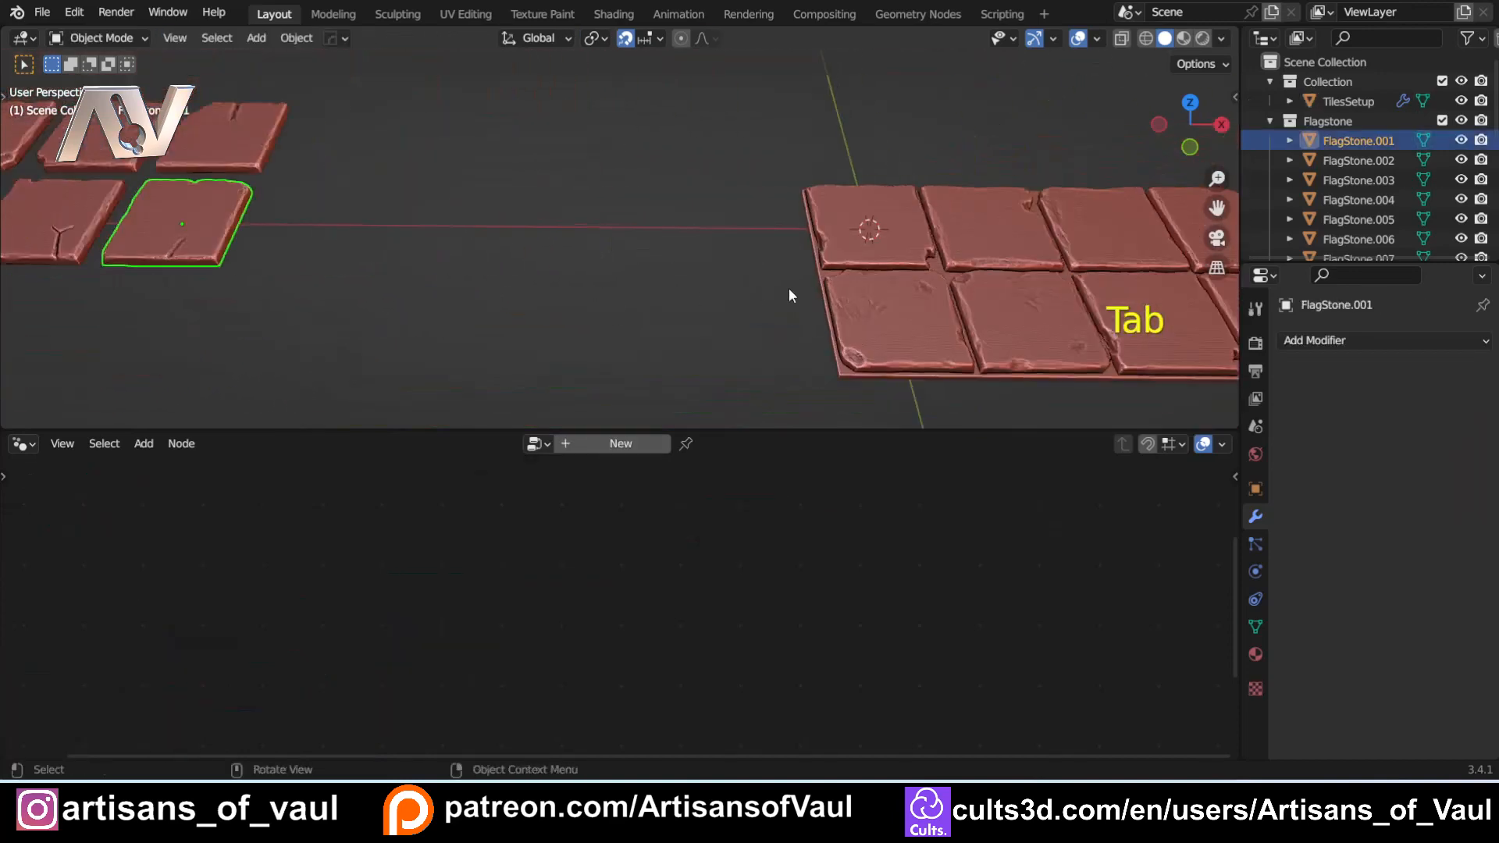
pyautogui.keyDown('shift'); pyautogui.moveTo(788, 288); pyautogui.dragTo(395, 261, button='middle'); pyautogui.keyUp('shift')
pyautogui.click(793, 271)
pyautogui.keyDown('shift'); pyautogui.moveTo(873, 322); pyautogui.dragTo(663, 313, button='middle'); pyautogui.keyUp('shift')
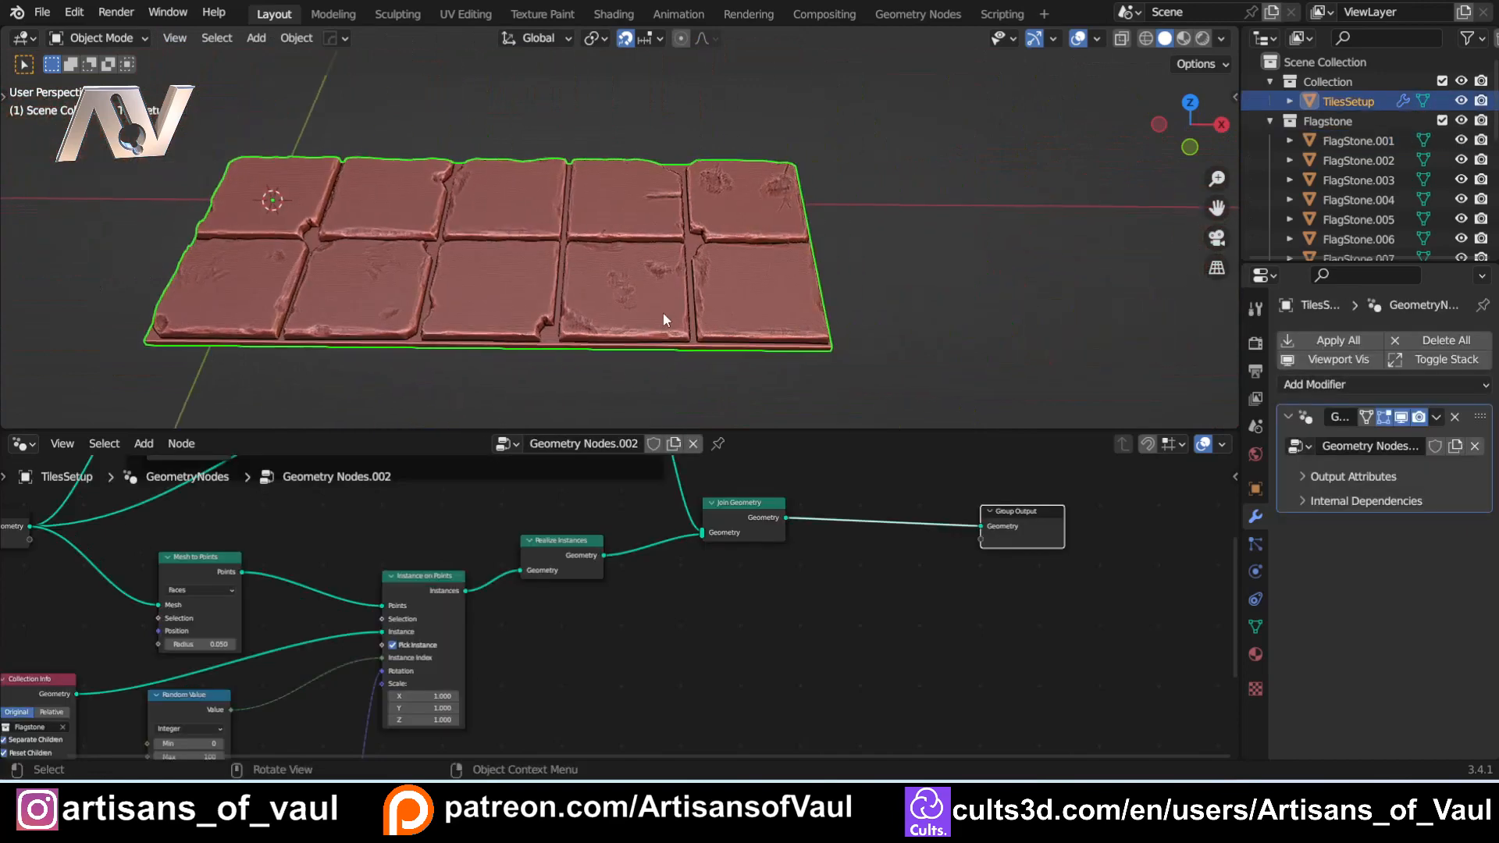
pyautogui.moveTo(765, 284); pyautogui.dragTo(634, 264, button='middle')
pyautogui.press('Tab')
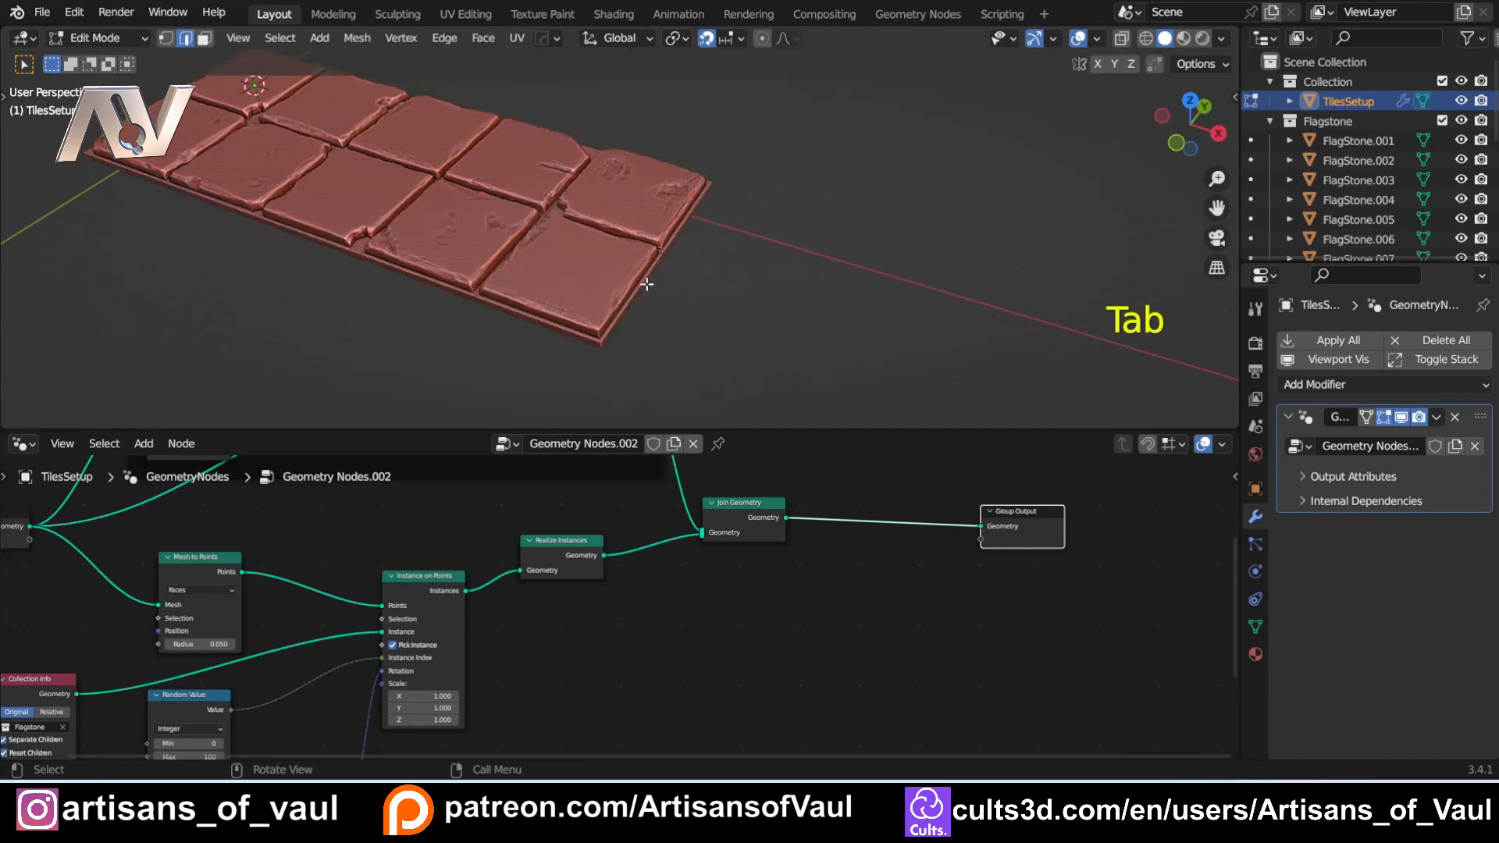
# Step: Try extruding the floor's end edge 40 units along X and undo the extrusion
pyautogui.press('e')
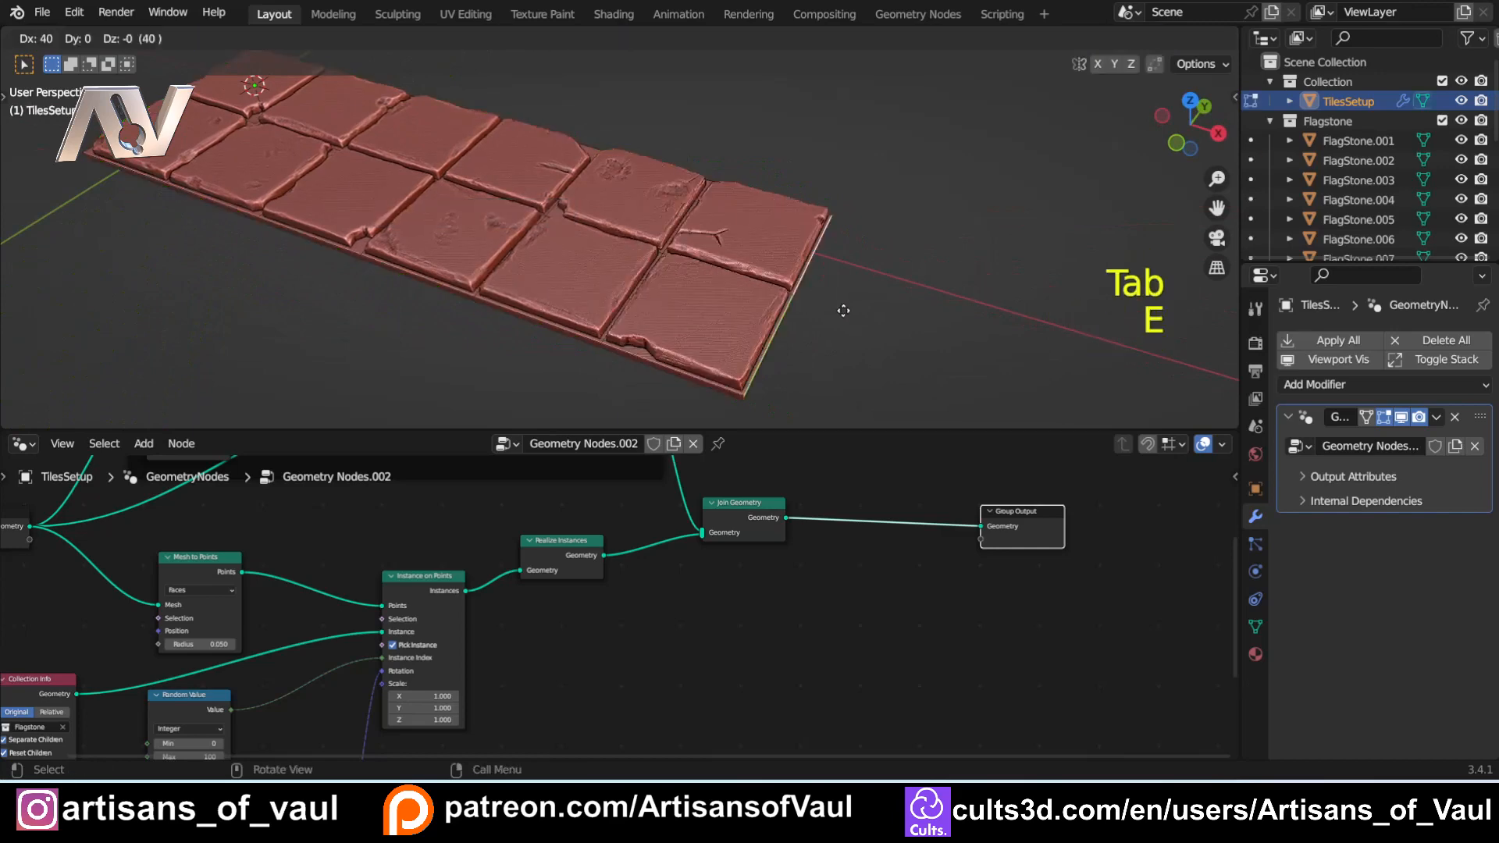
pyautogui.hotkey('ctrl', 'z')
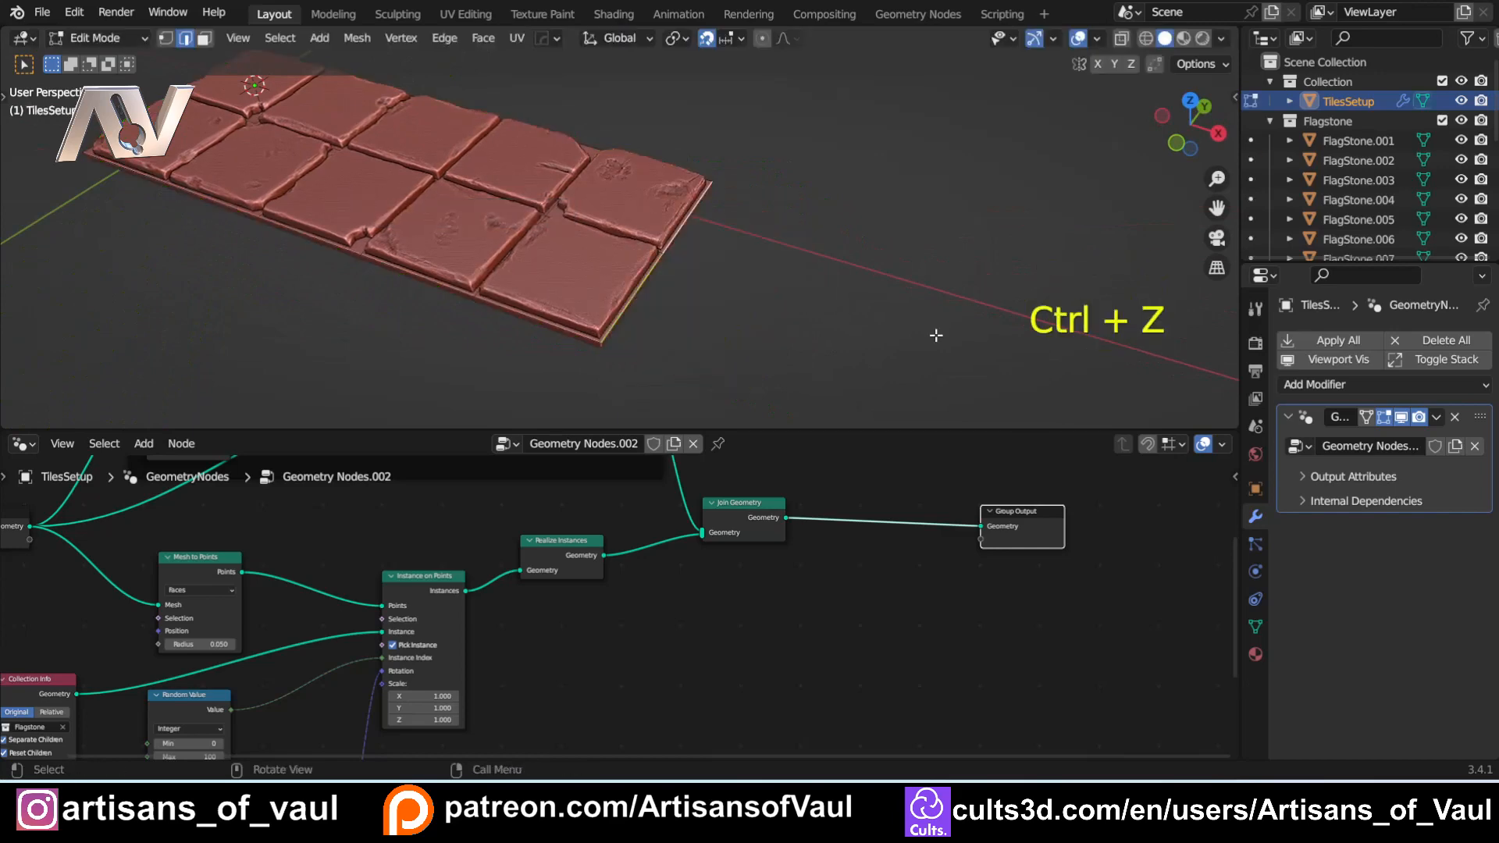
pyautogui.moveTo(283, 228); pyautogui.dragTo(543, 260, button='middle')
# Step: Insert a Geometry-type Switch node between Join Geometry and Group Output, with the joined geometry feeding its False input
pyautogui.keyDown('shift'); pyautogui.moveTo(868, 503); pyautogui.dragTo(647, 482, button='middle'); pyautogui.keyUp('shift')
pyautogui.moveTo(830, 490); pyautogui.dragTo(928, 483)
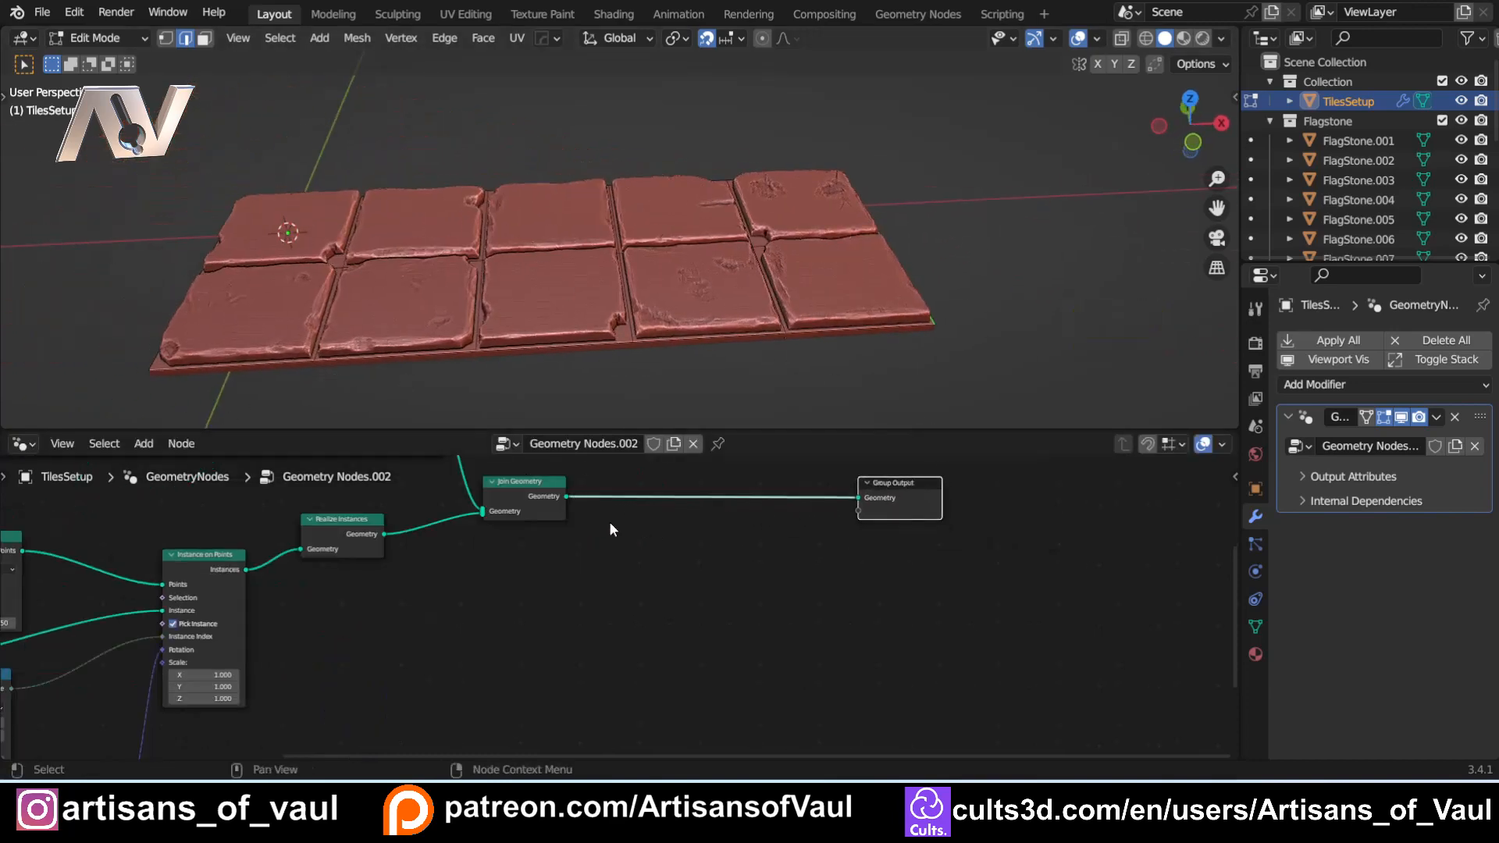
pyautogui.hotkey('shift', 'a')
pyautogui.click(617, 316)
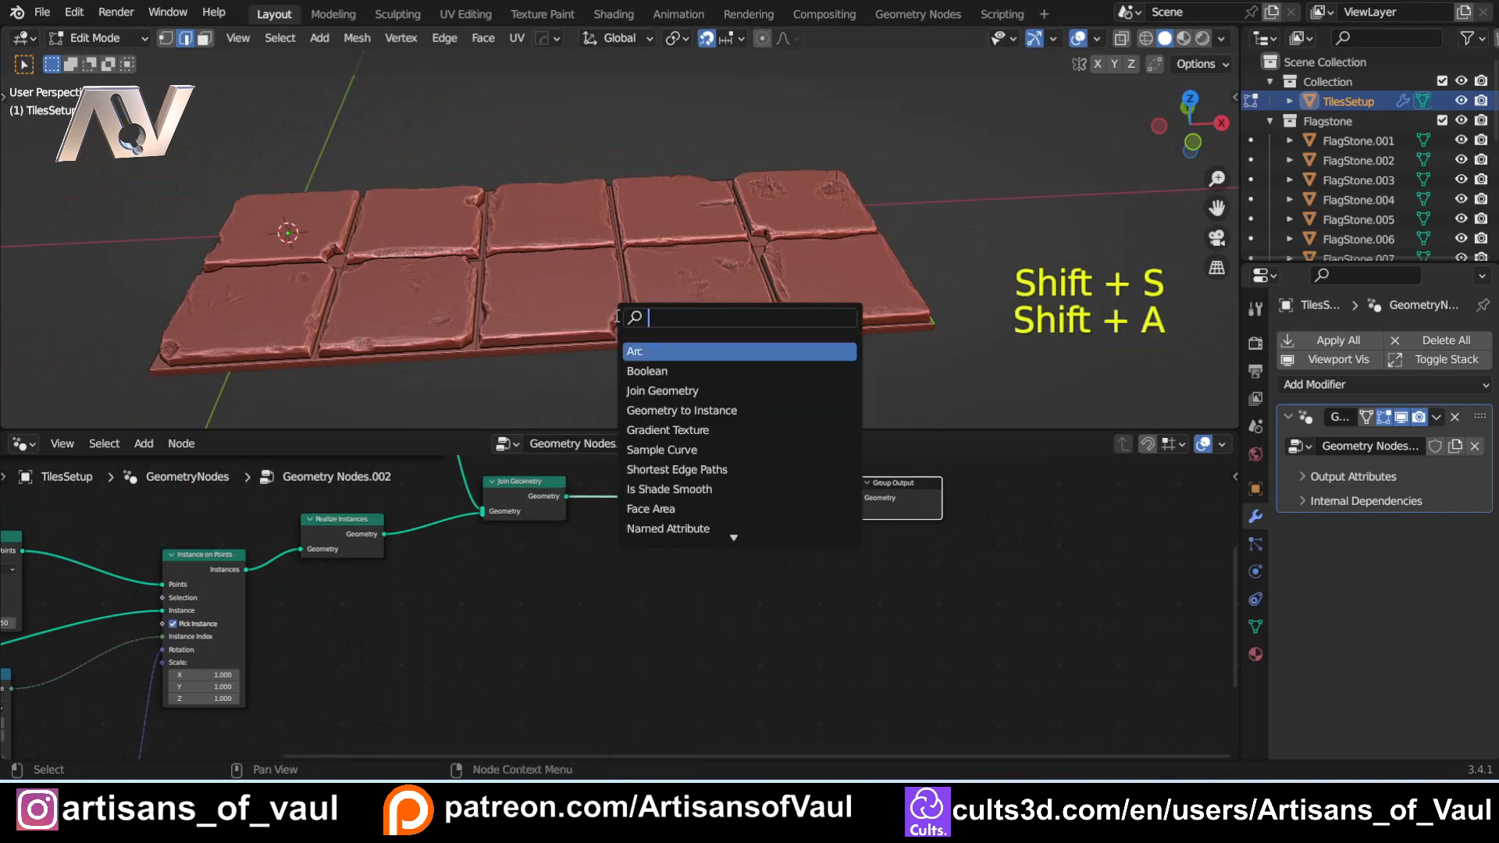
pyautogui.write('swit')
pyautogui.press('Return')
pyautogui.click(720, 578)
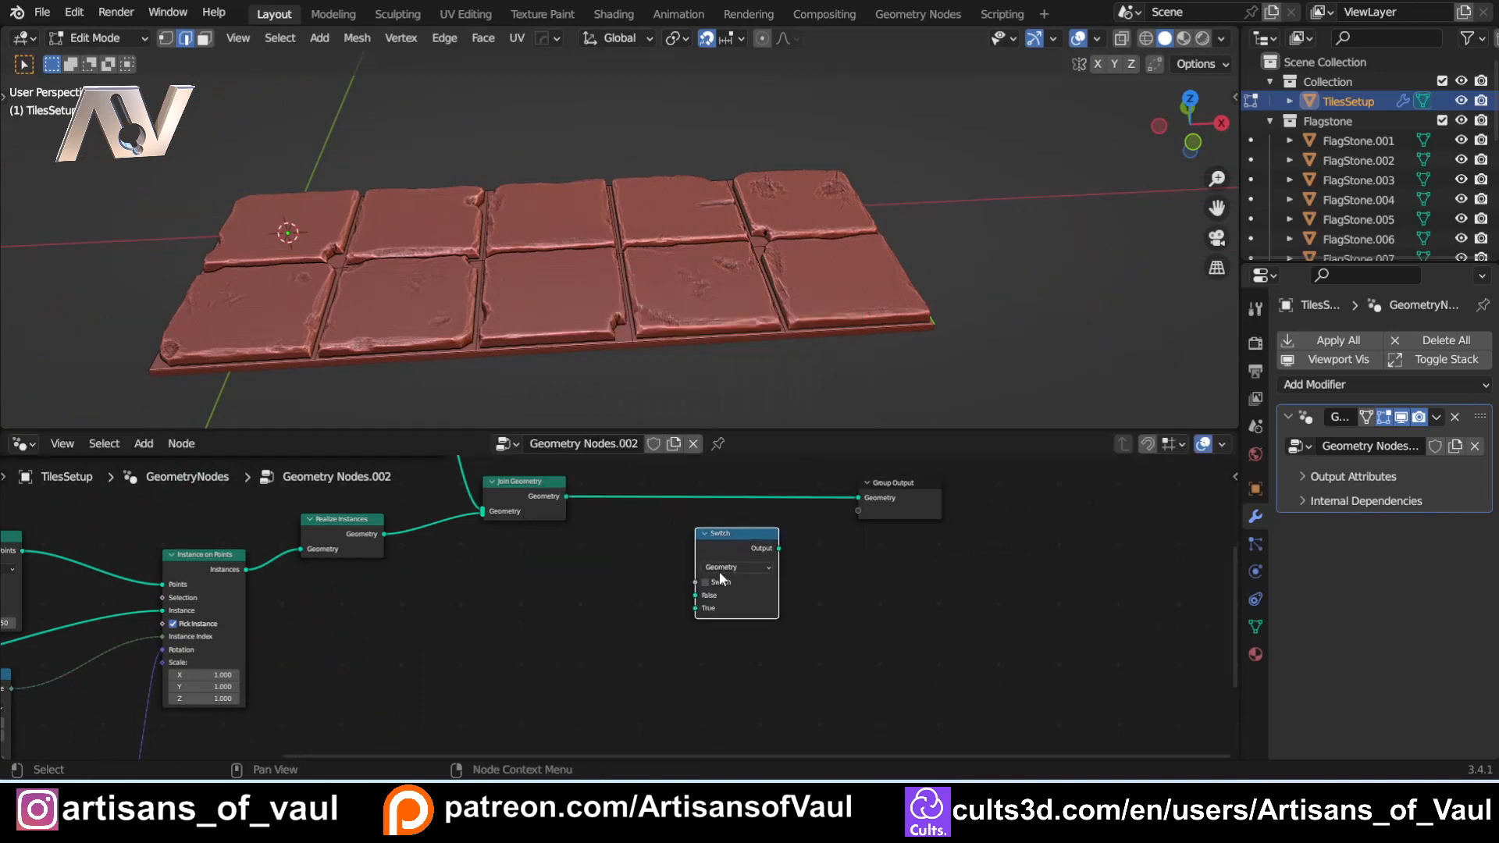
pyautogui.moveTo(724, 533)
pyautogui.mouseDown()
pyautogui.moveTo(726, 482)
pyautogui.moveTo(730, 540)
pyautogui.mouseUp()
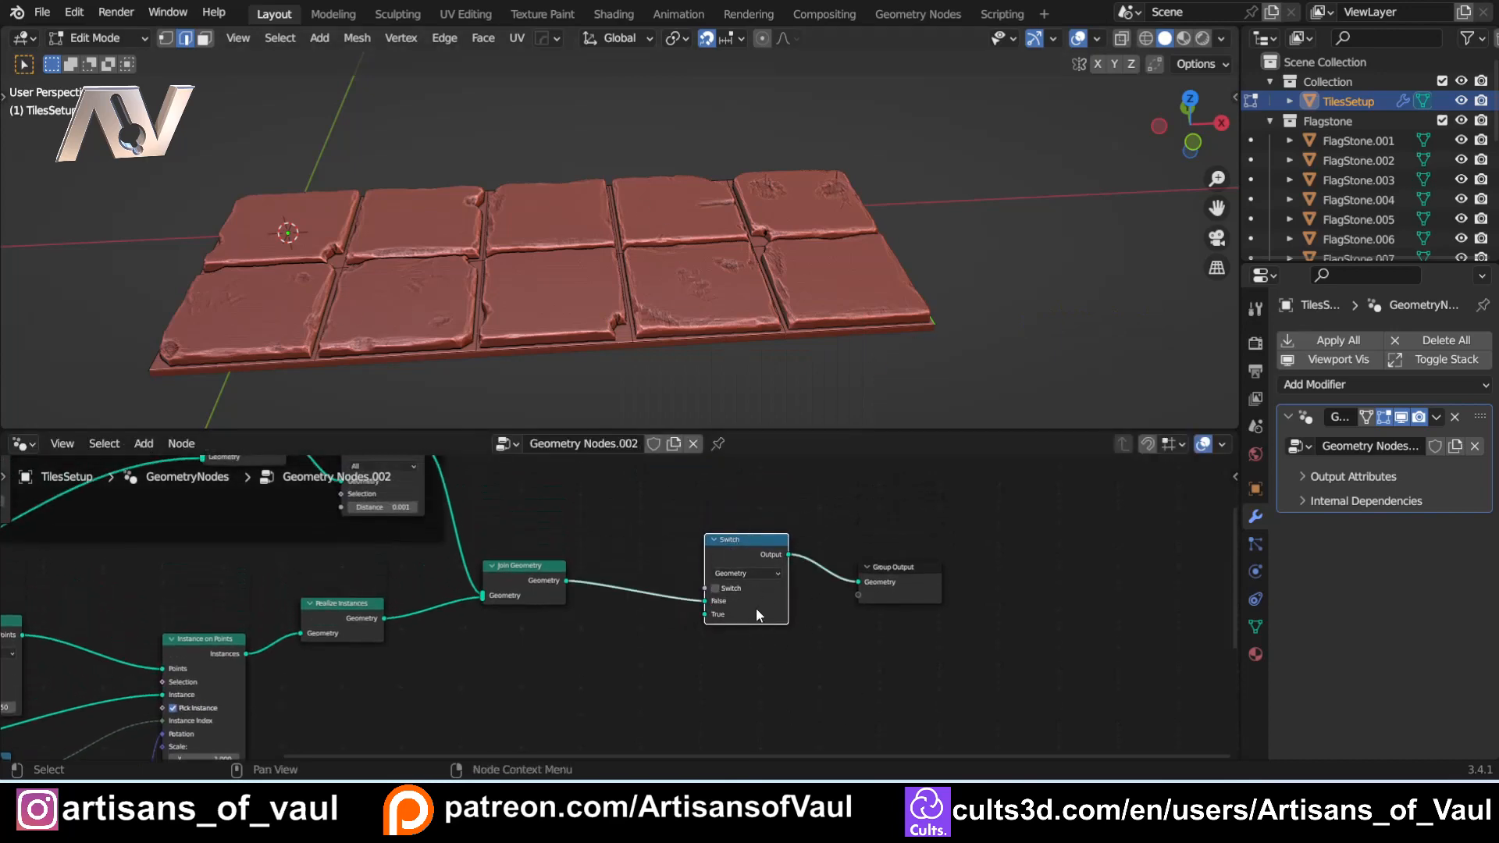
# Step: Move the Group Output and Switch nodes farther away from Join Geometry
pyautogui.scroll(1, 726, 650)
pyautogui.scroll(1, 725, 642)
pyautogui.moveTo(944, 556); pyautogui.dragTo(1058, 549)
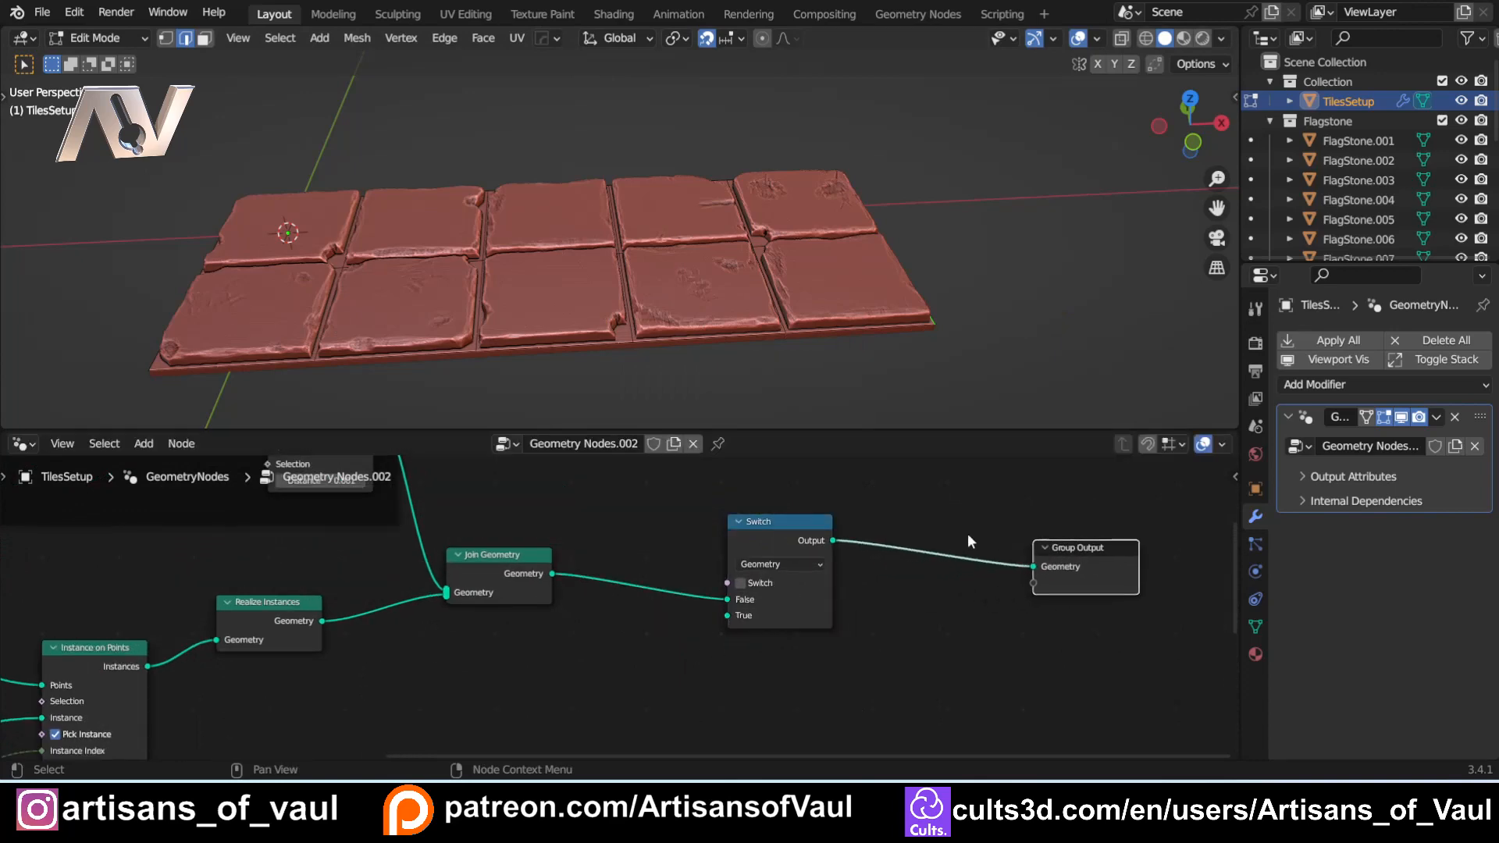
pyautogui.moveTo(813, 523); pyautogui.dragTo(899, 524)
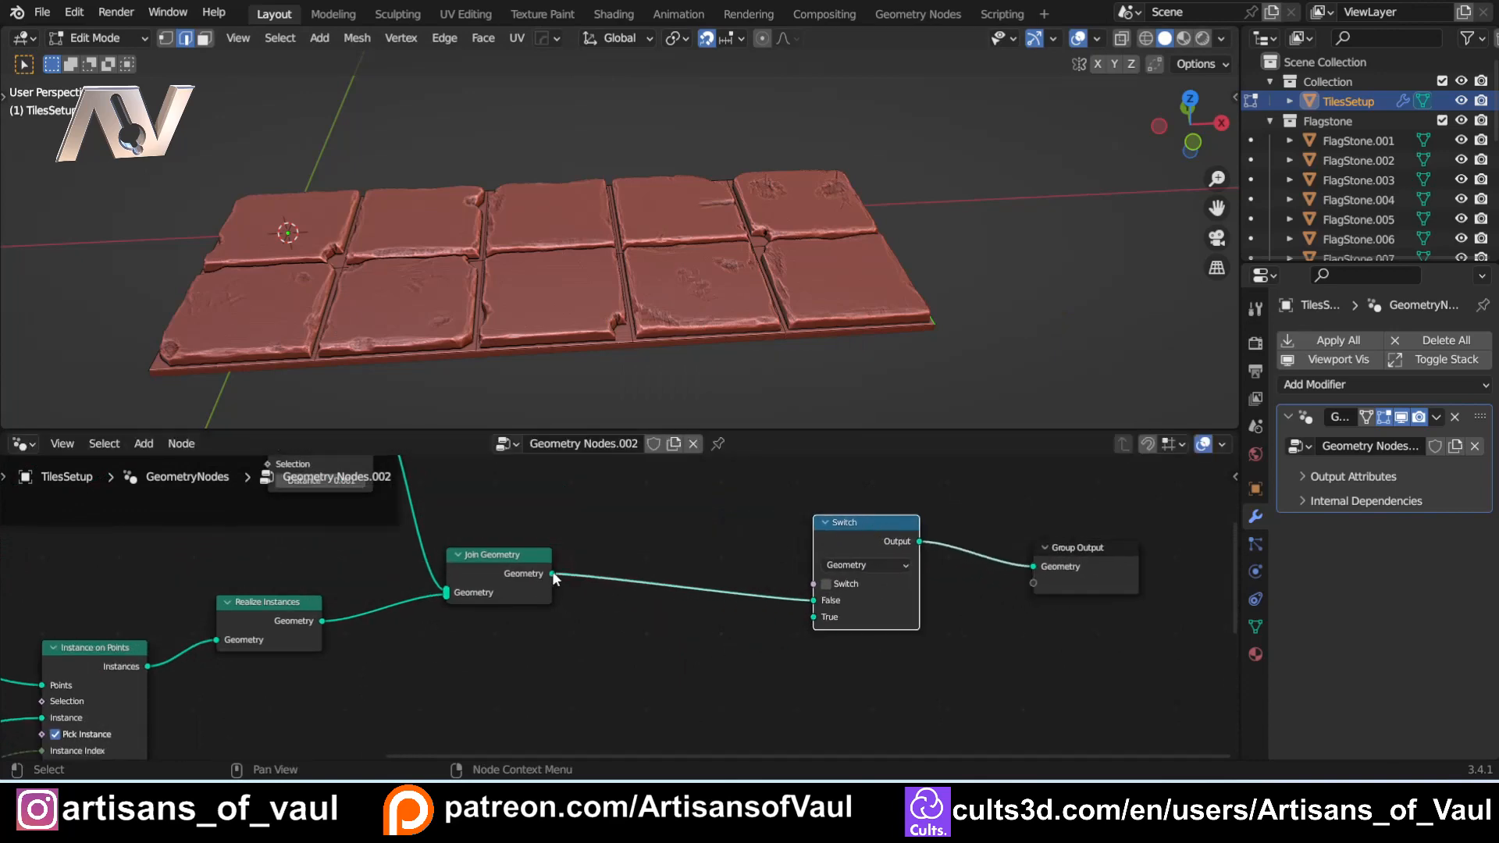
# Step: Add a Mesh Boolean node below the link from Join Geometry to Switch and set its operation to Union
pyautogui.keyDown('shift'); pyautogui.scroll(-2, 682, 686); pyautogui.keyUp('shift')
pyautogui.hotkey('shift', 'a')
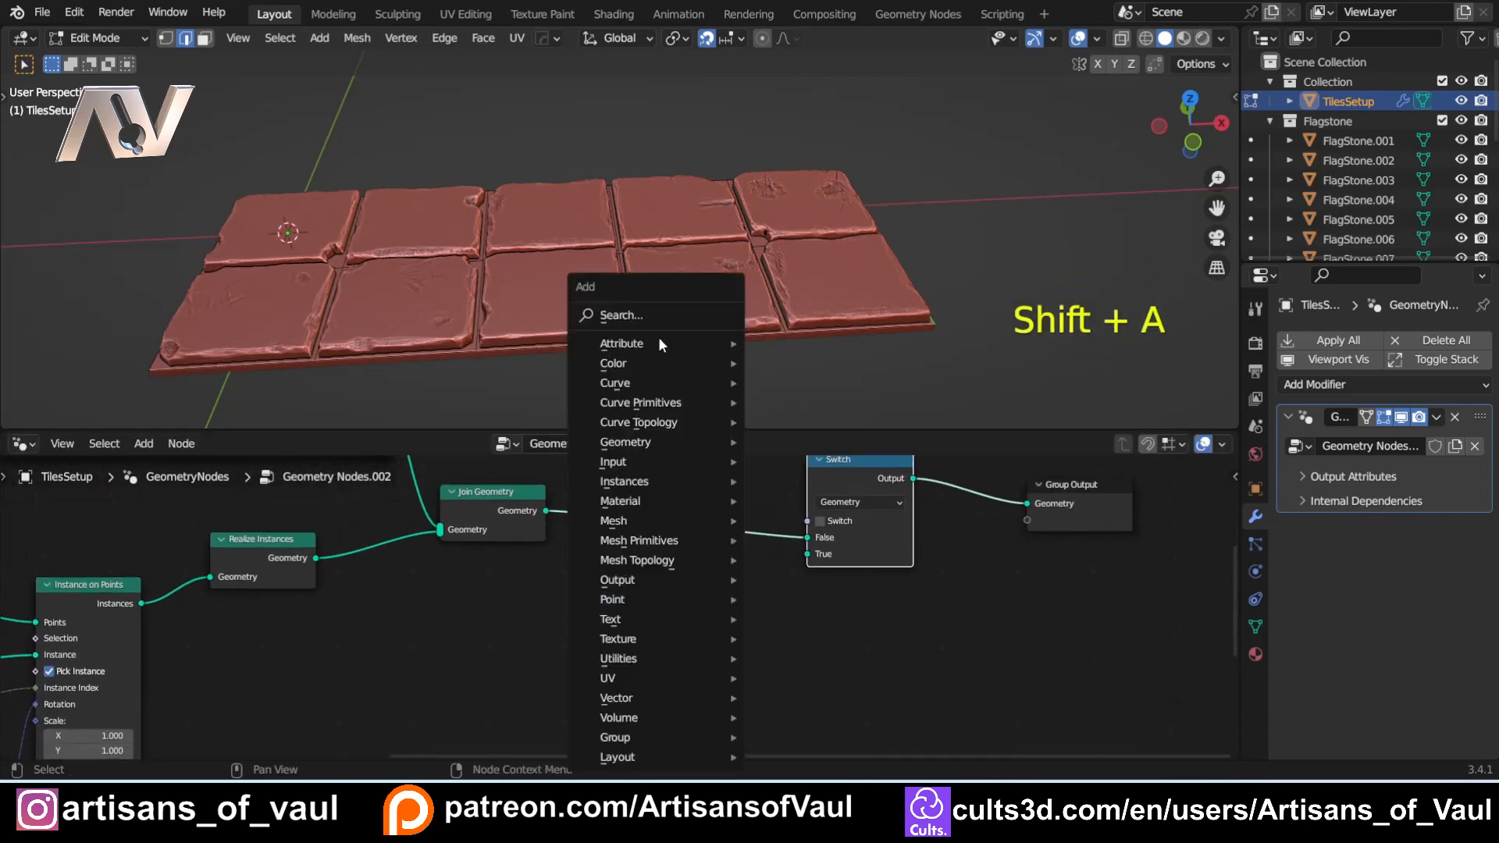
pyautogui.click(663, 317)
pyautogui.write('boo')
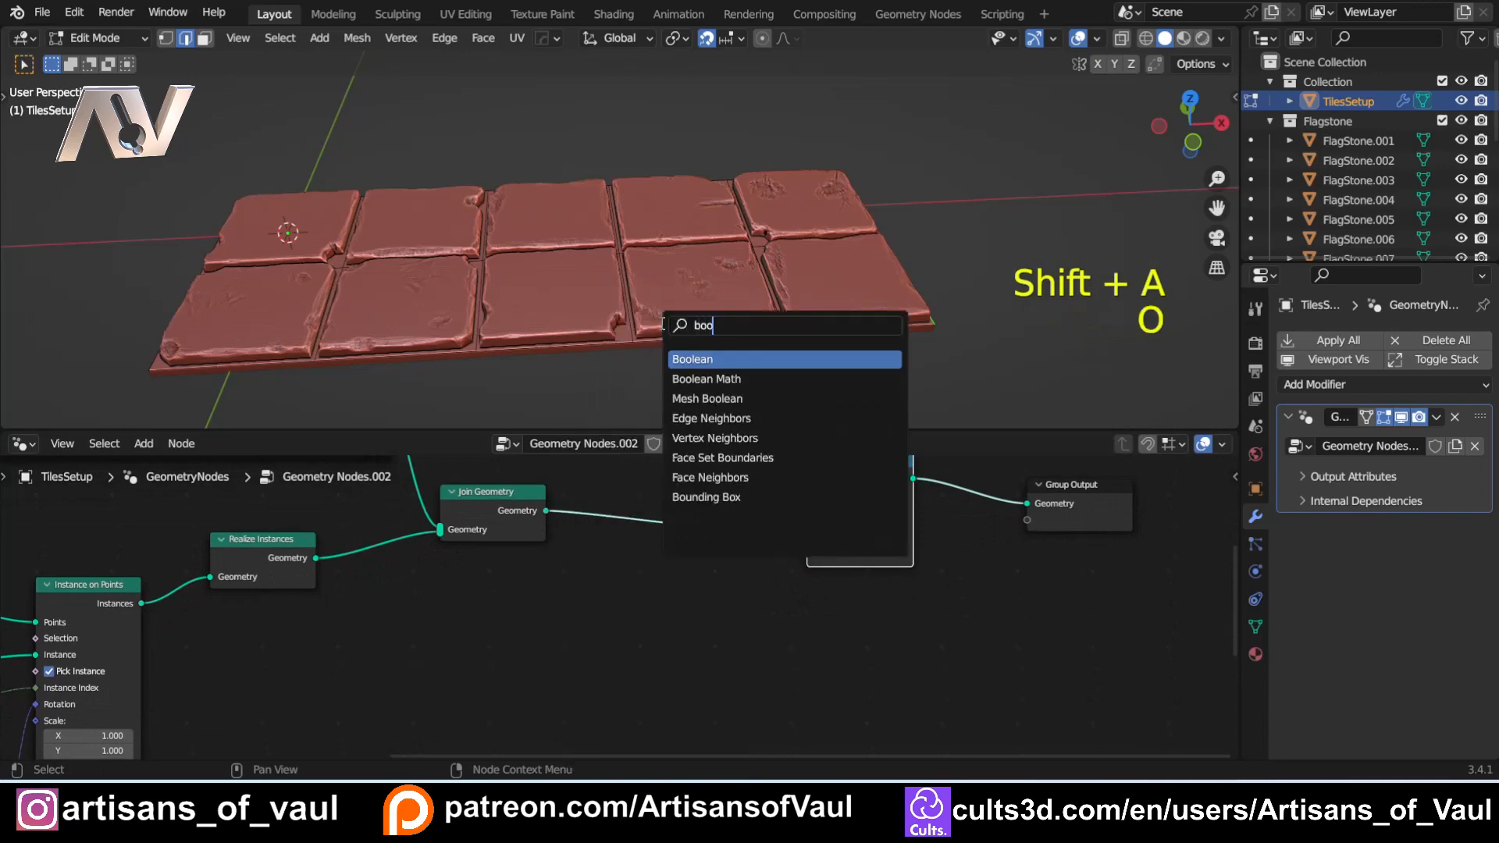
pyautogui.click(707, 398)
pyautogui.click(676, 586)
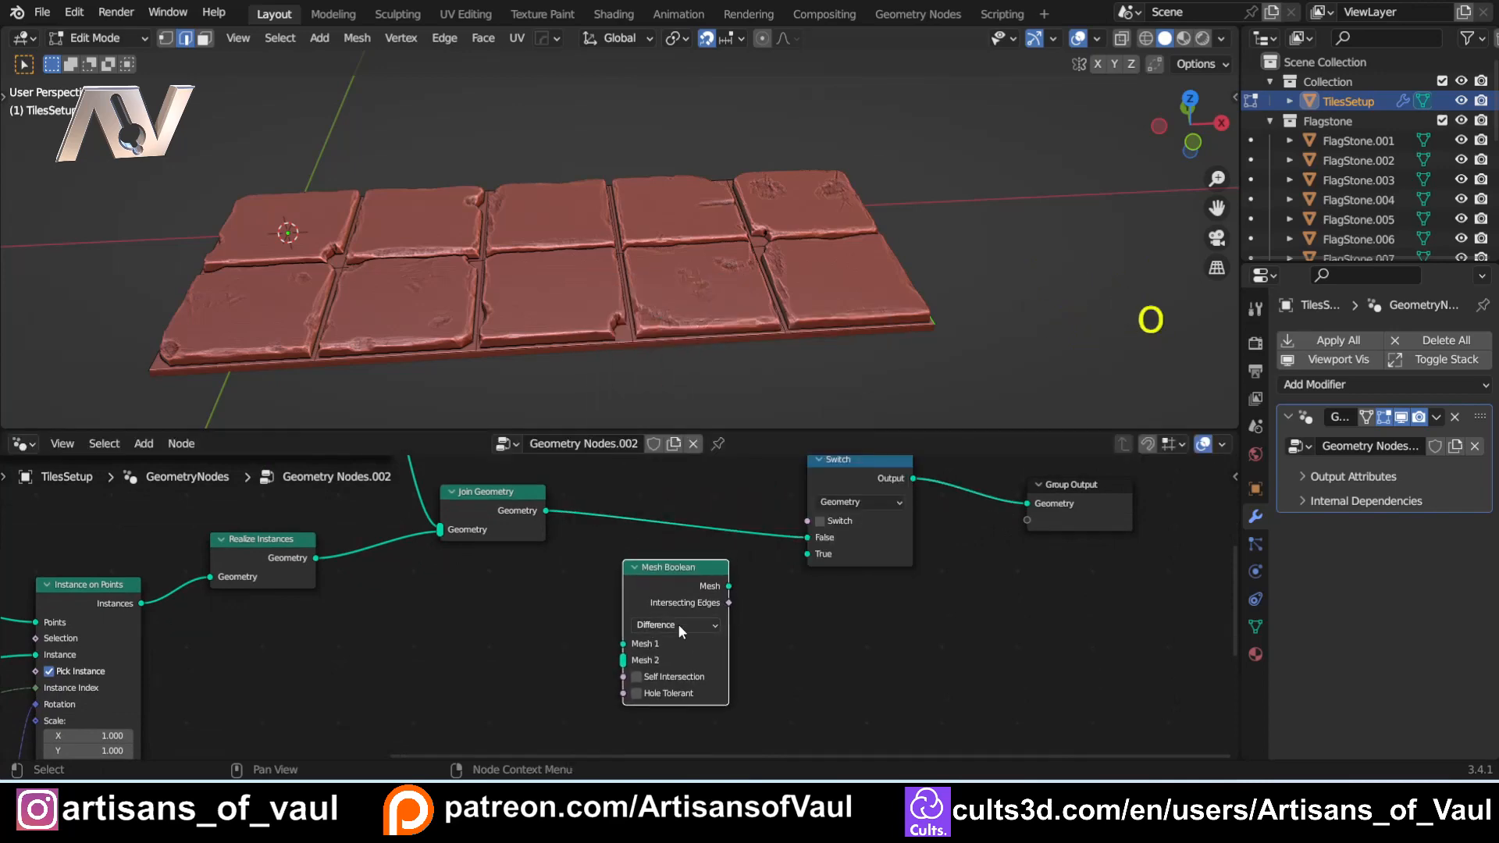
pyautogui.click(678, 624)
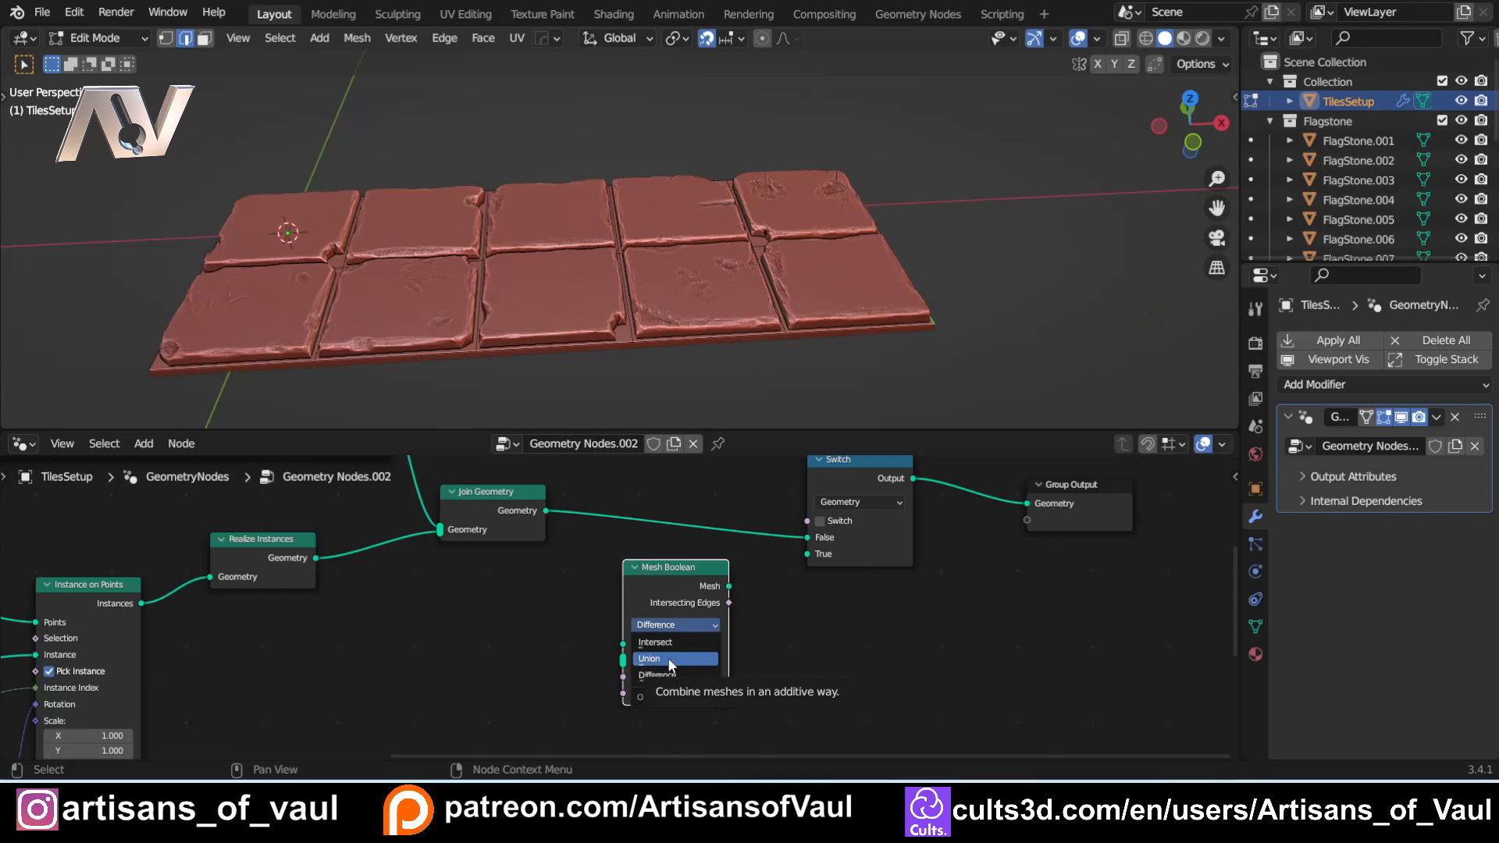
pyautogui.click(667, 658)
# Step: Connect the Join Geometry output to the Mesh Boolean's Mesh input, and the Boolean's Mesh output to the Switch node's True input
pyautogui.moveTo(544, 510); pyautogui.dragTo(623, 643)
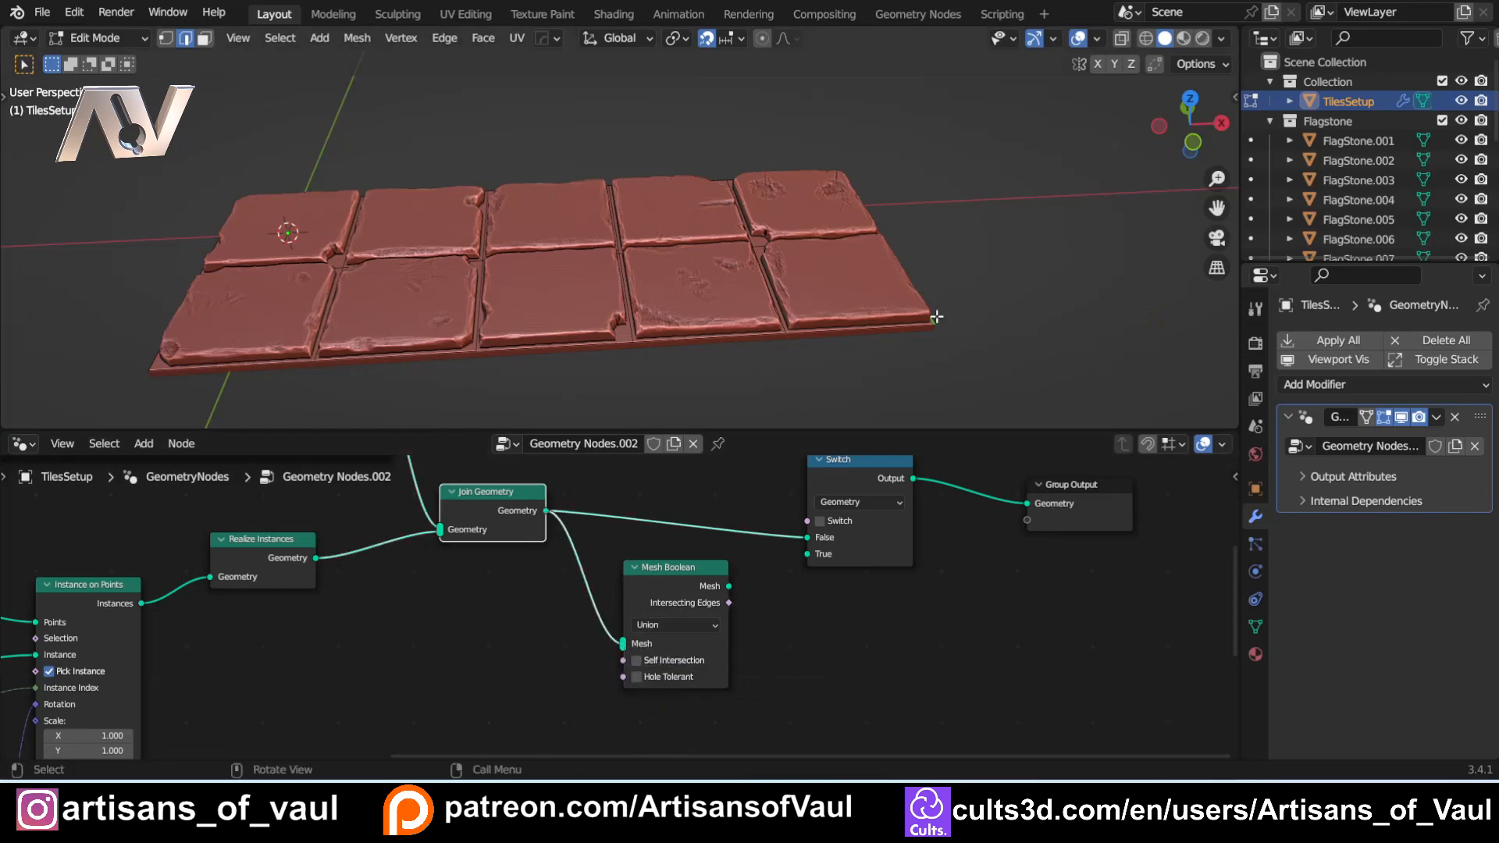
pyautogui.moveTo(729, 585); pyautogui.dragTo(807, 553)
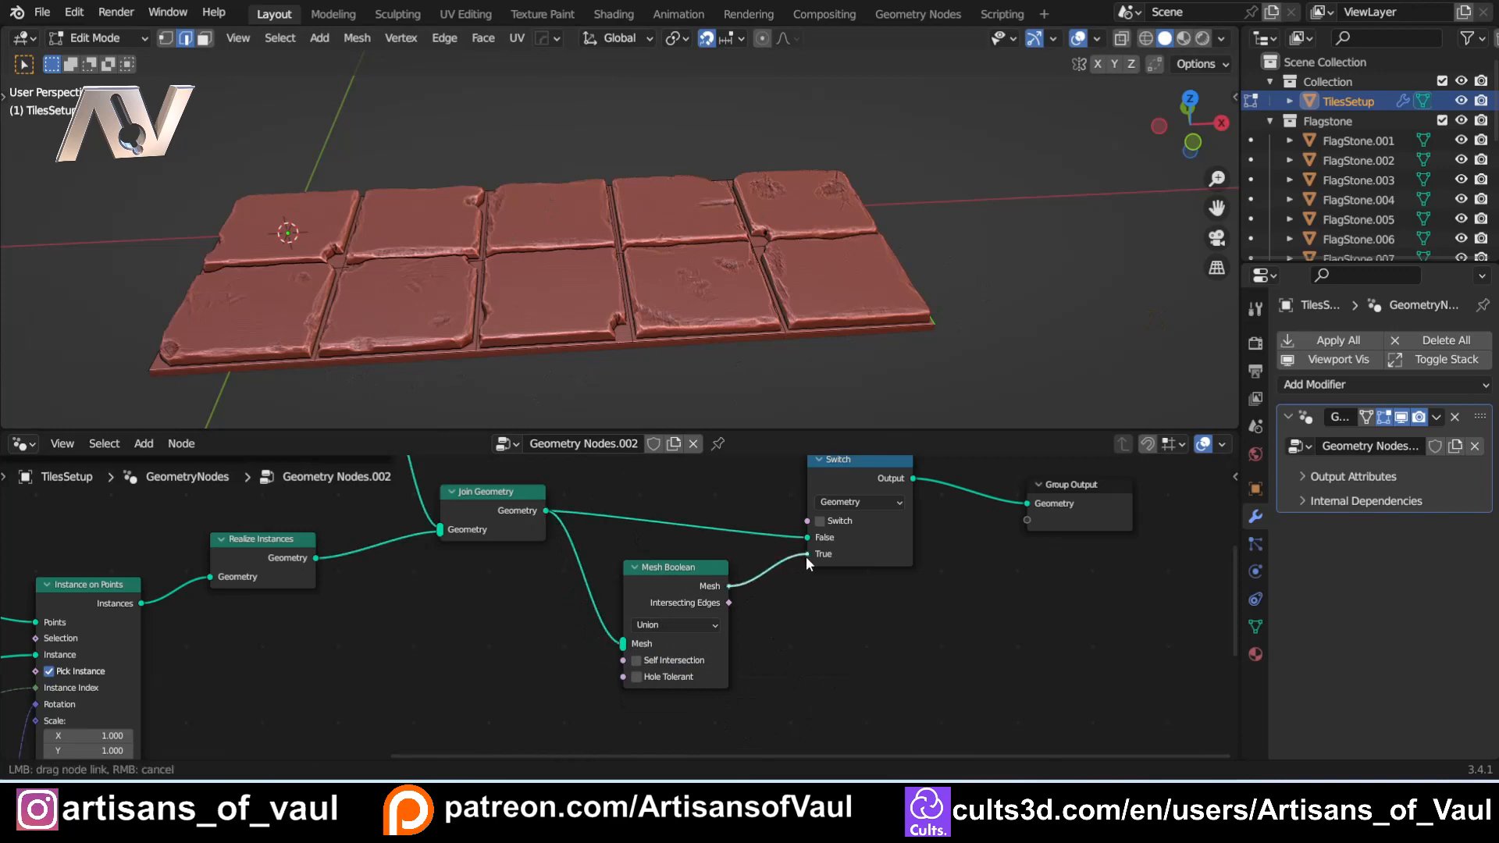
pyautogui.keyDown('shift'); pyautogui.moveTo(906, 602); pyautogui.dragTo(804, 668, button='middle'); pyautogui.keyUp('shift')
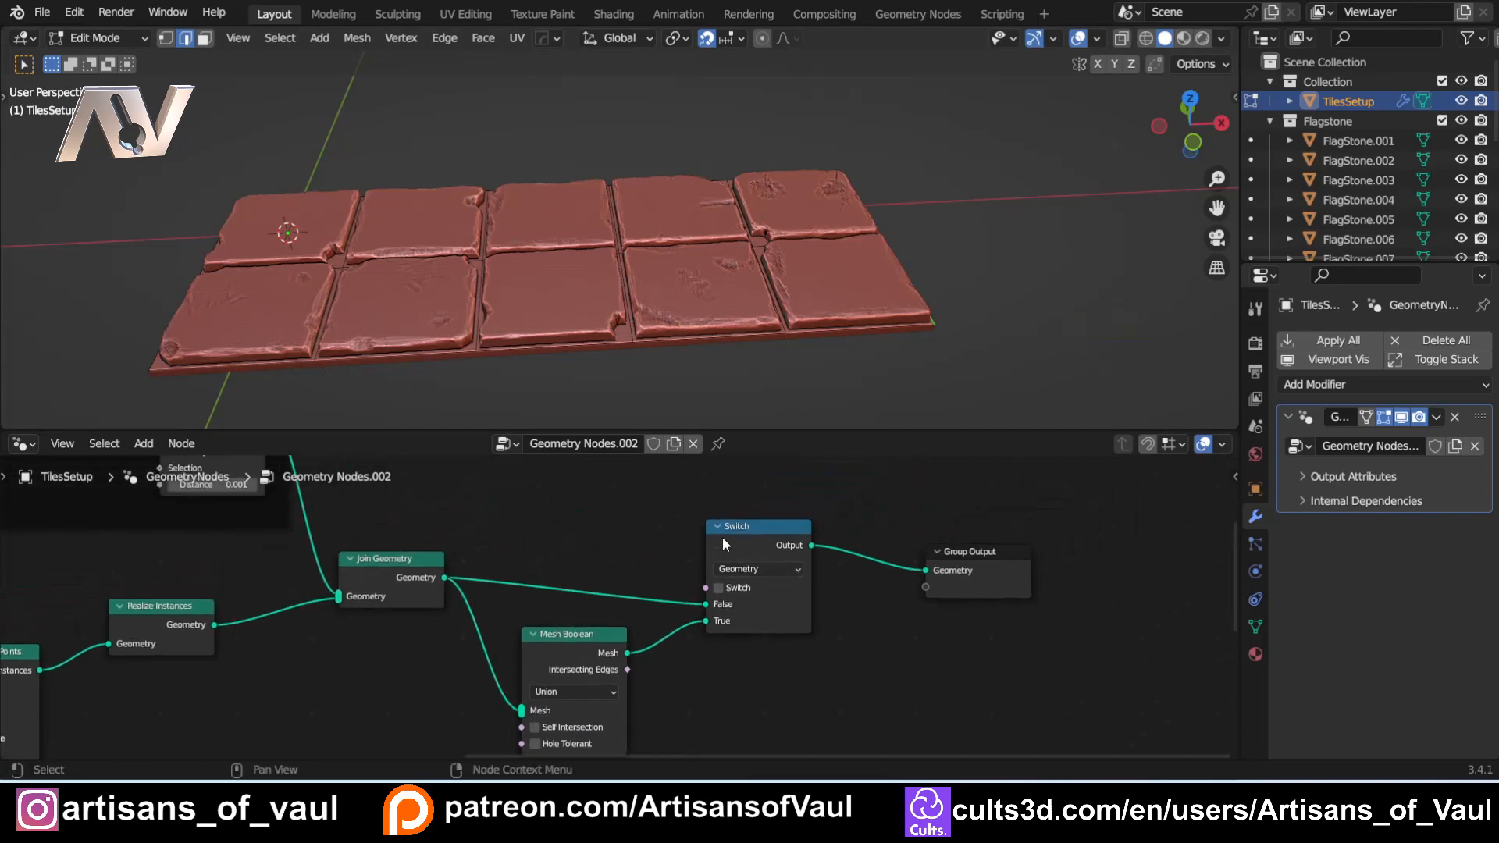
# Step: Add an Integer Compare node set to Equal and have its result drive the Switch node's Switch input
pyautogui.scroll(-2, 617, 602)
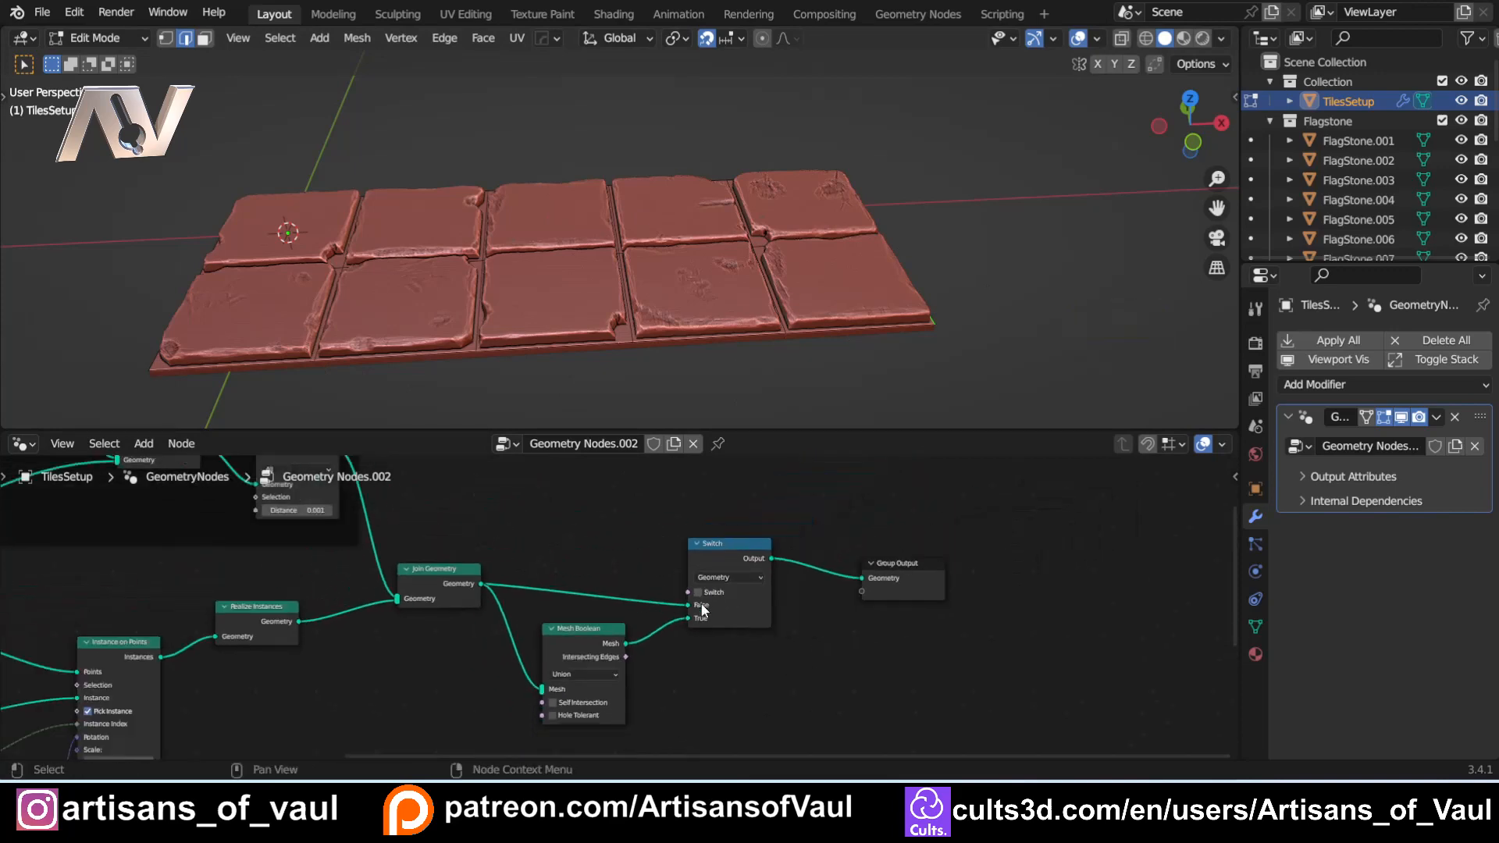
pyautogui.moveTo(687, 591); pyautogui.dragTo(658, 539)
pyautogui.write('equal')
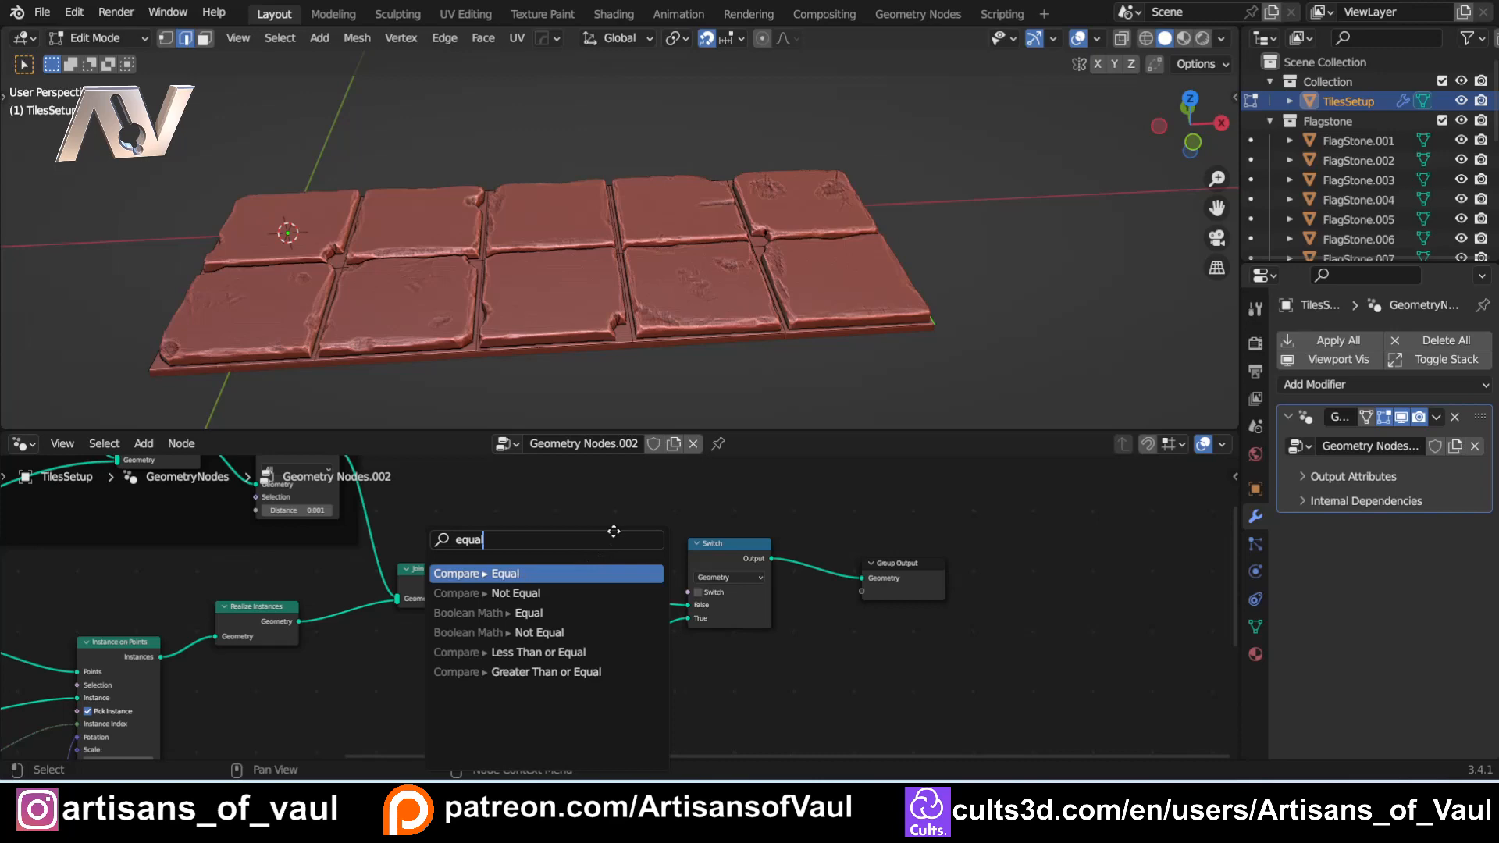
pyautogui.press('Return')
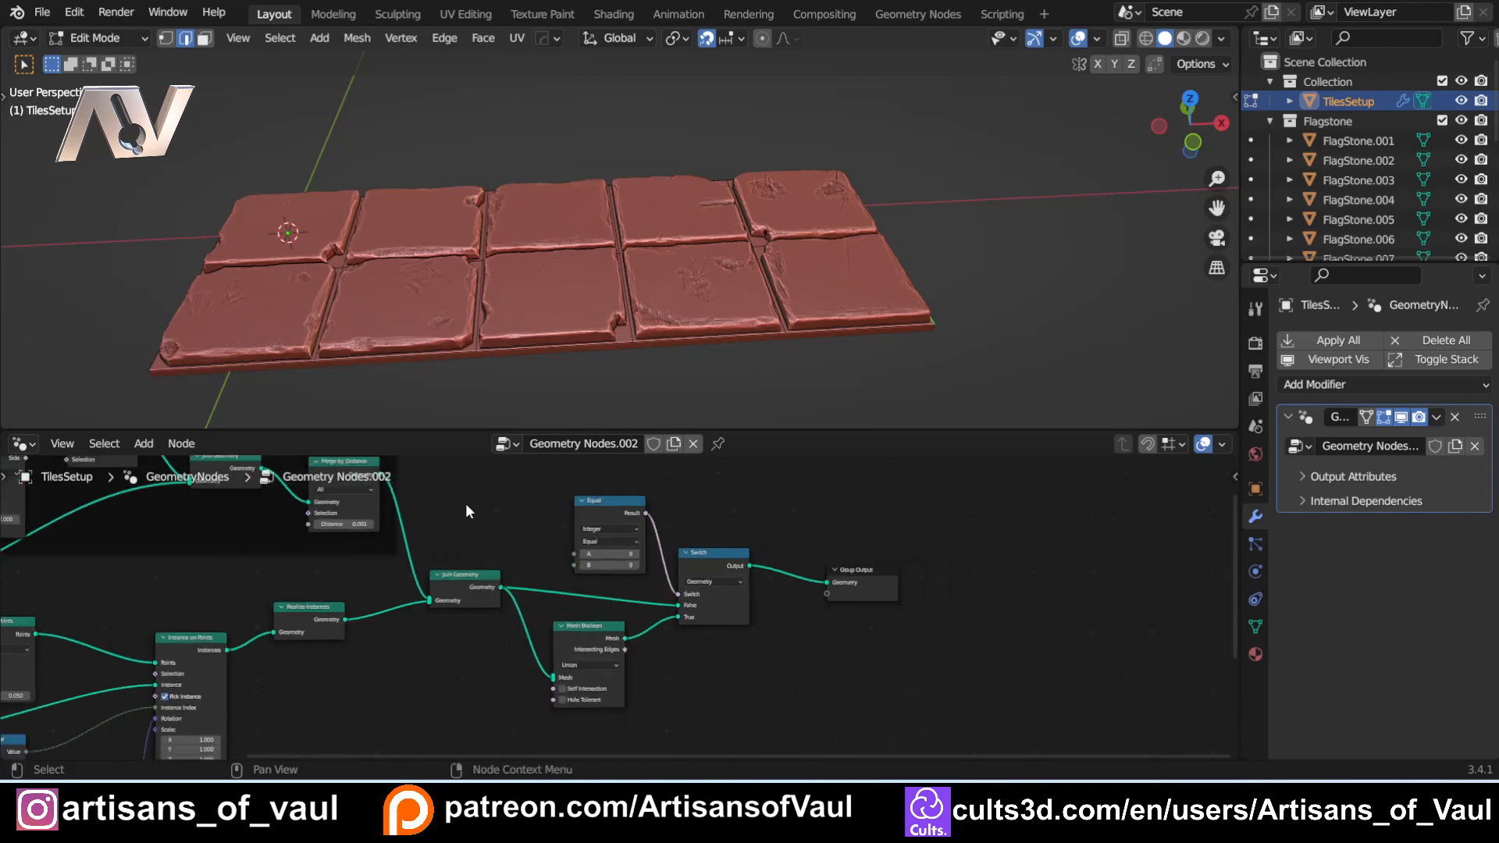
# Step: Add a Group Input node beside the Equal compare node
pyautogui.scroll(-1, 465, 503)
pyautogui.hotkey('shift', 'a')
pyautogui.click(450, 308)
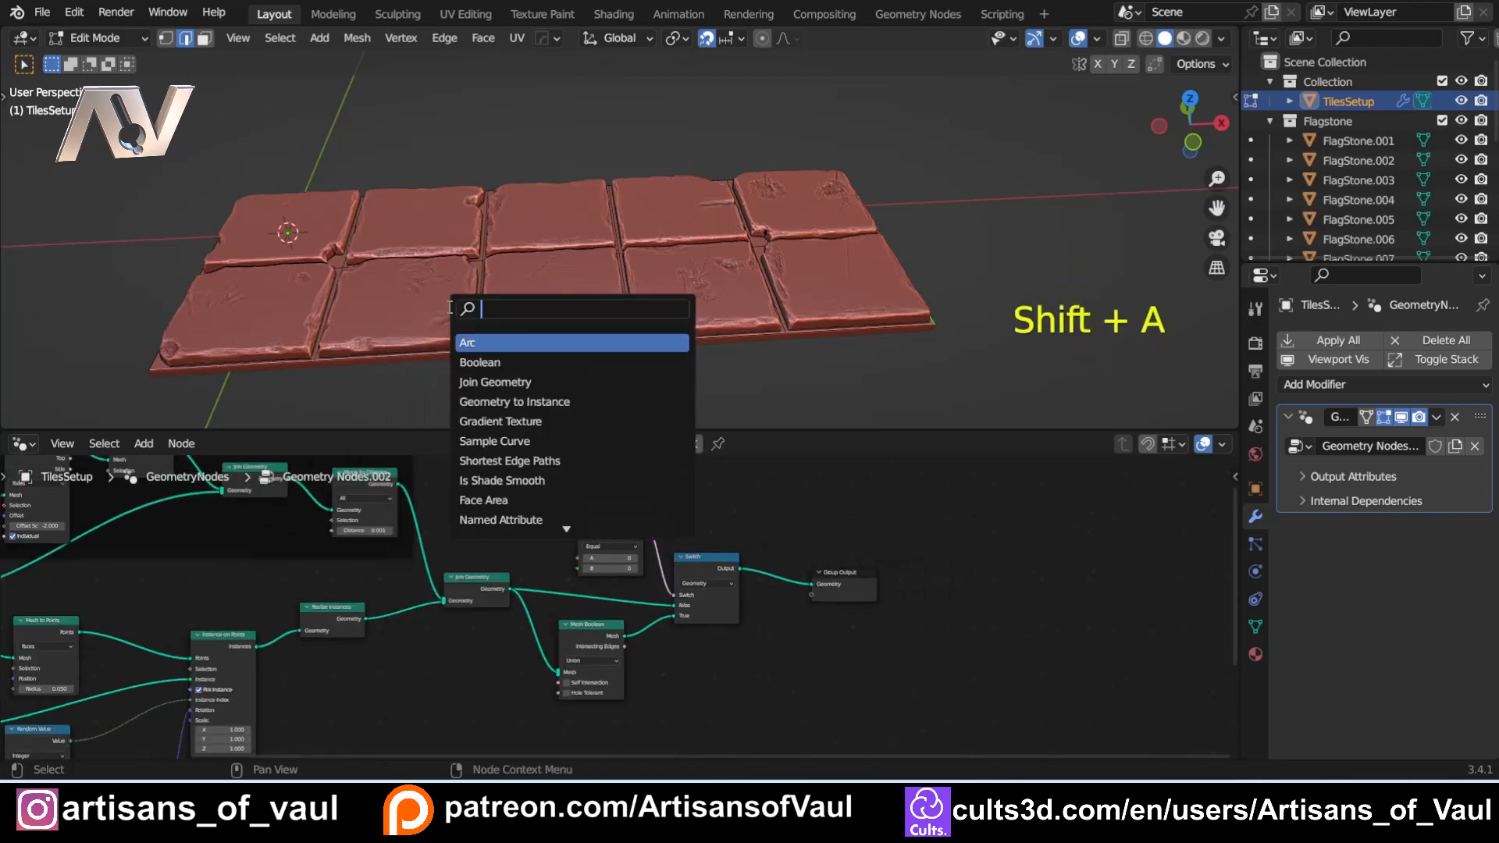
pyautogui.write('inp')
pyautogui.press('Return')
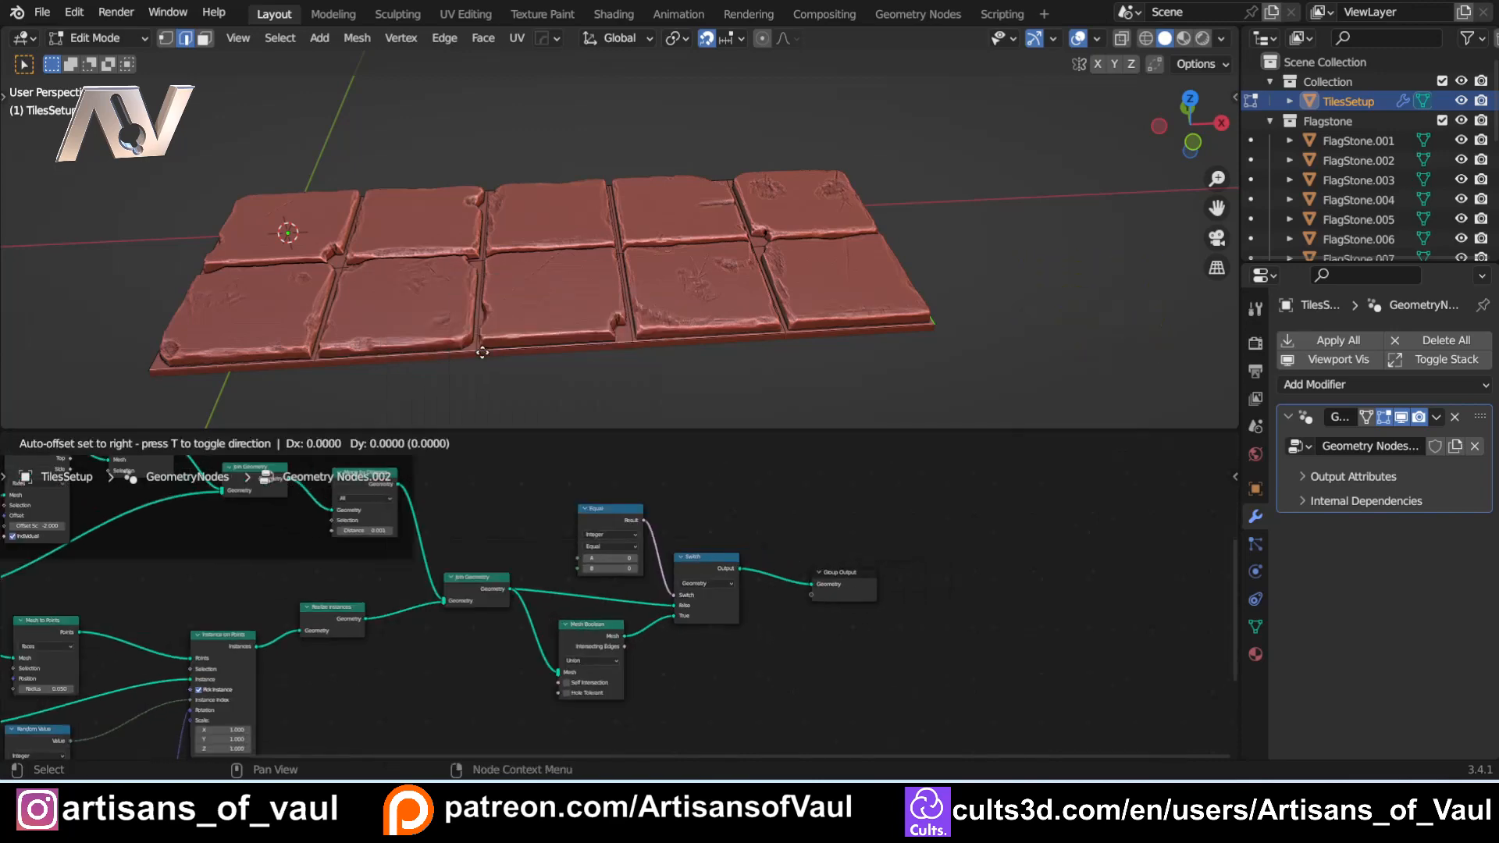
pyautogui.click(499, 545)
# Step: Connect a new group input to the Equal node's A value and set its B value to 1
pyautogui.scroll(1, 533, 522)
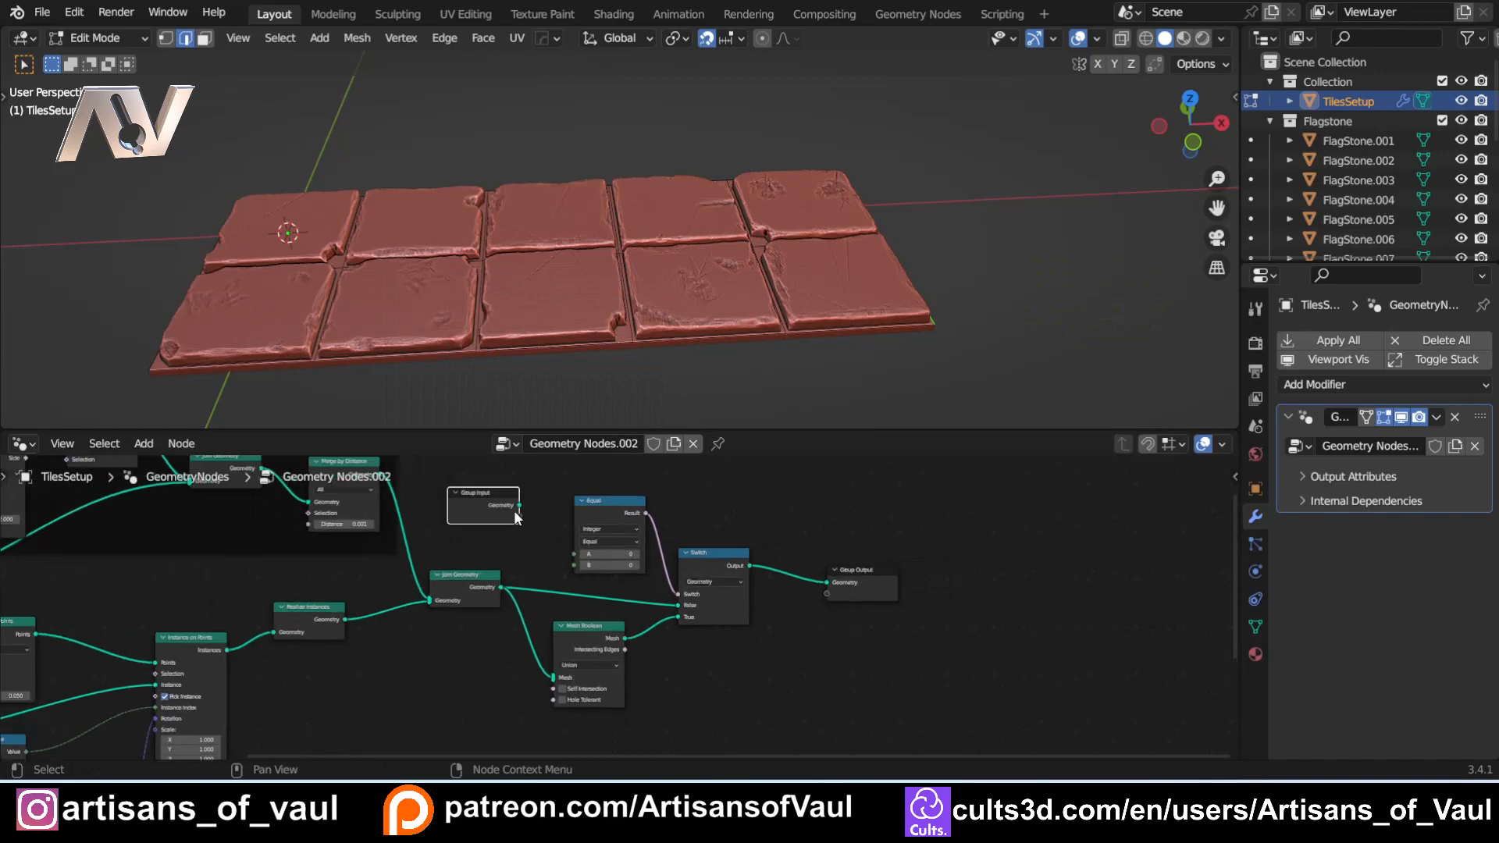
pyautogui.scroll(1, 514, 510)
pyautogui.moveTo(511, 497); pyautogui.dragTo(559, 537)
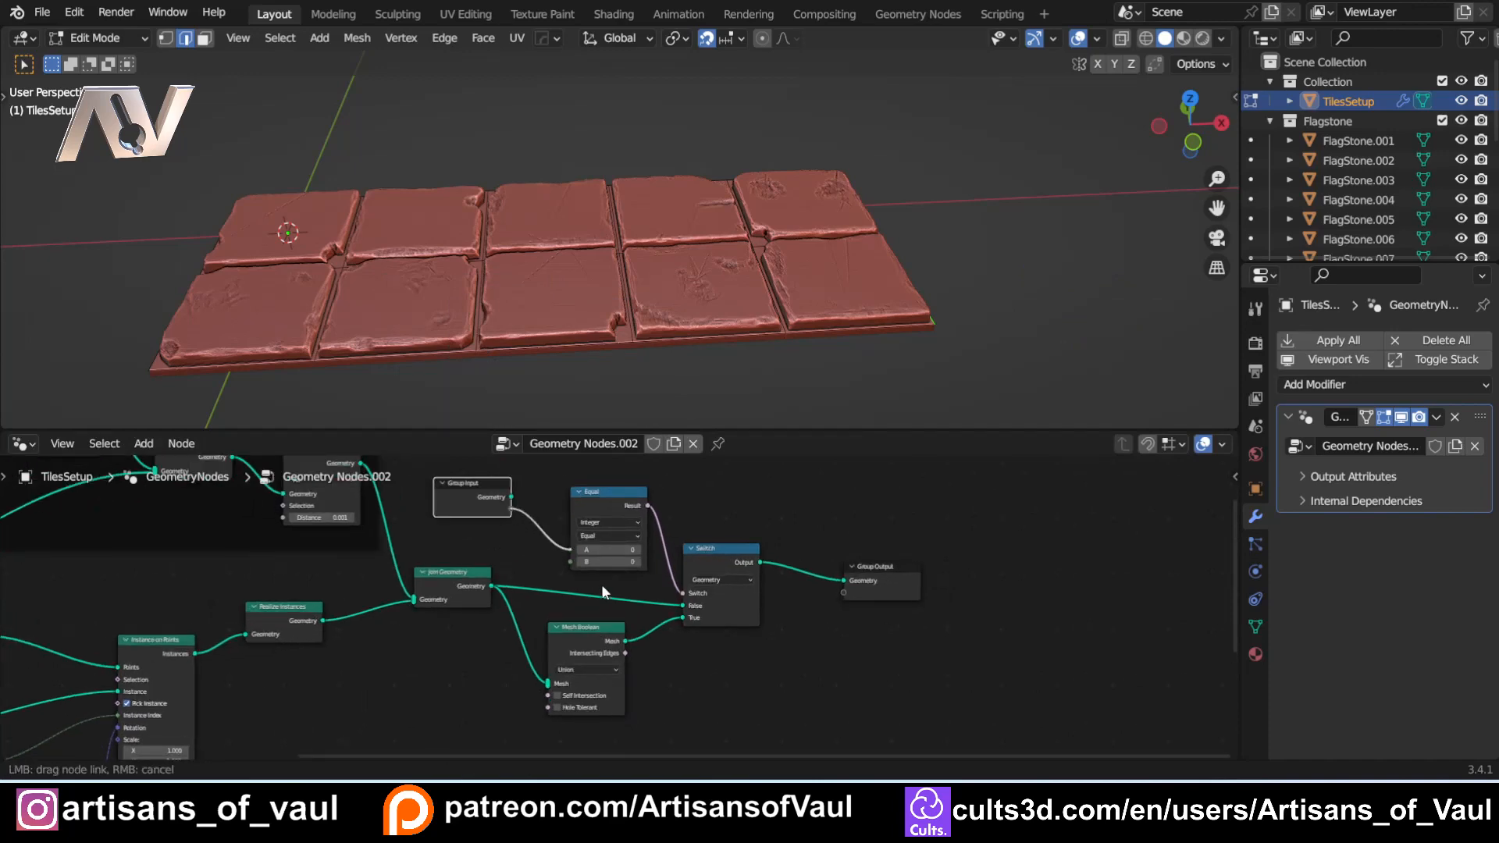
pyautogui.moveTo(601, 584); pyautogui.dragTo(570, 550)
pyautogui.click(638, 562)
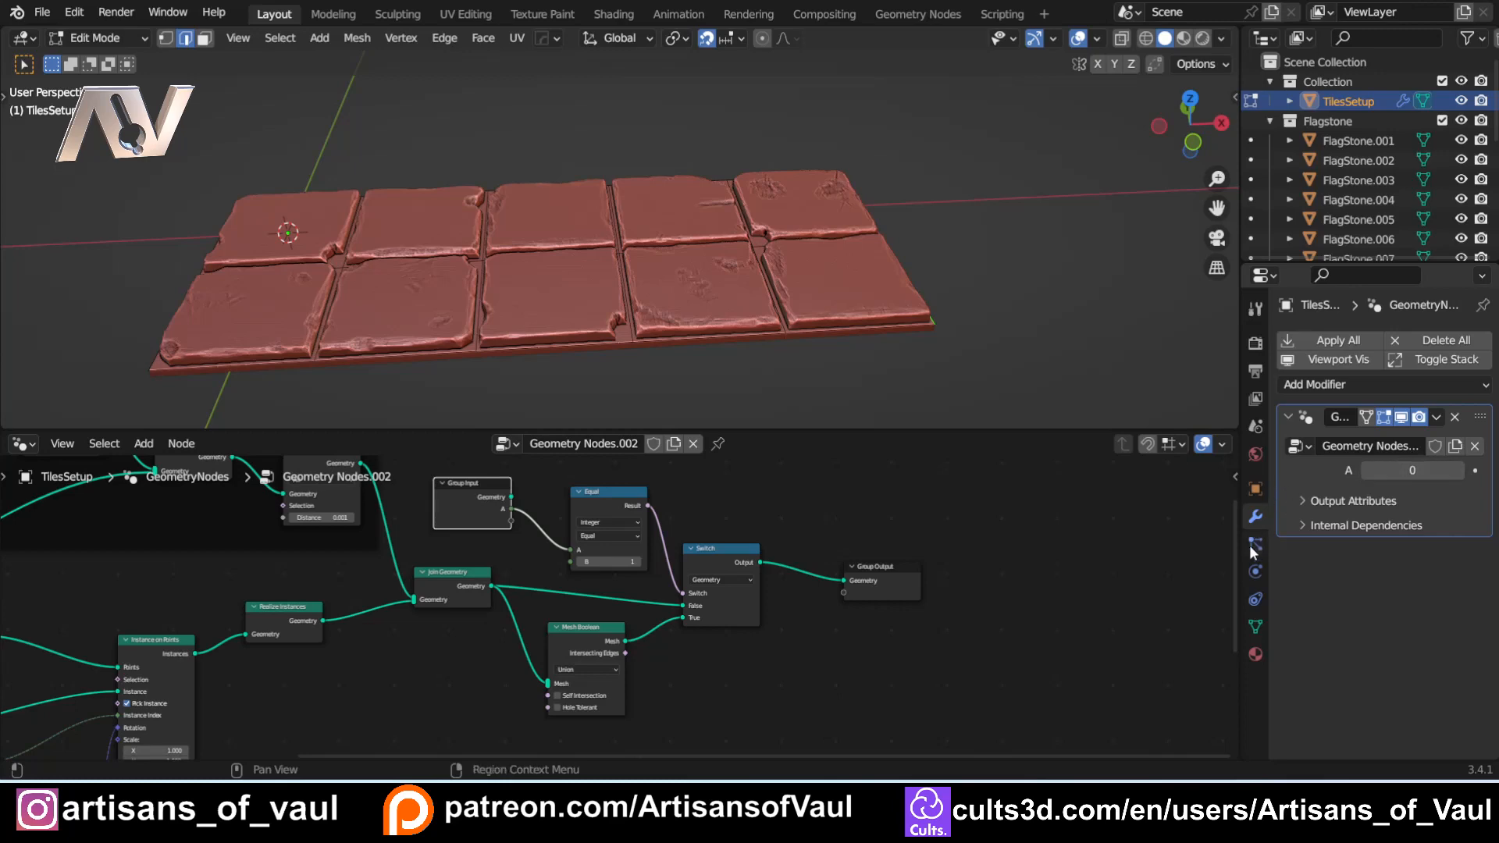
# Step: Rename the group input A as "Boolean?"
pyautogui.press('n')
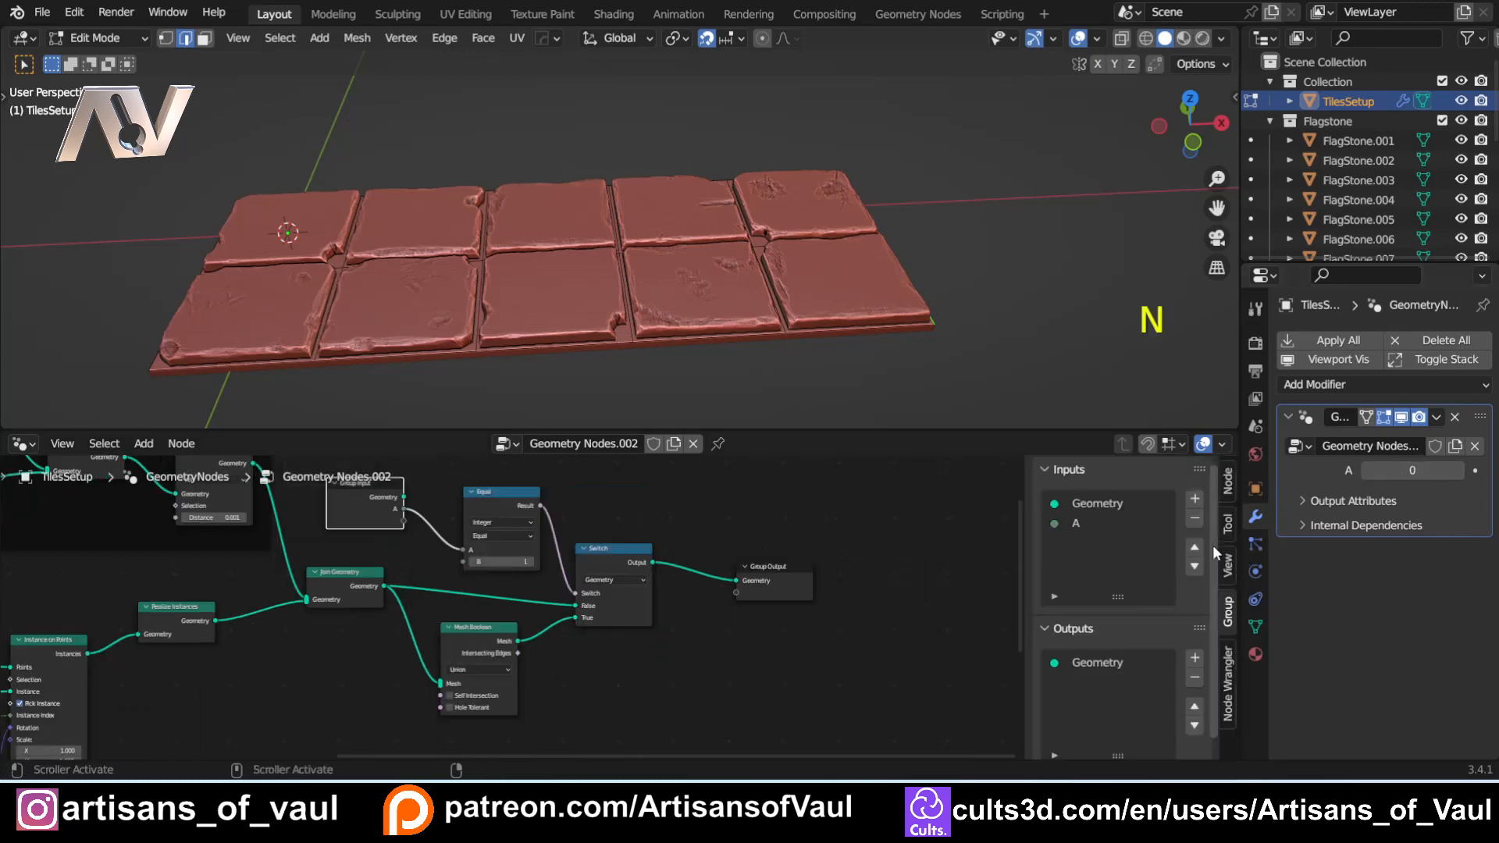
pyautogui.click(1076, 523)
pyautogui.click(1122, 647)
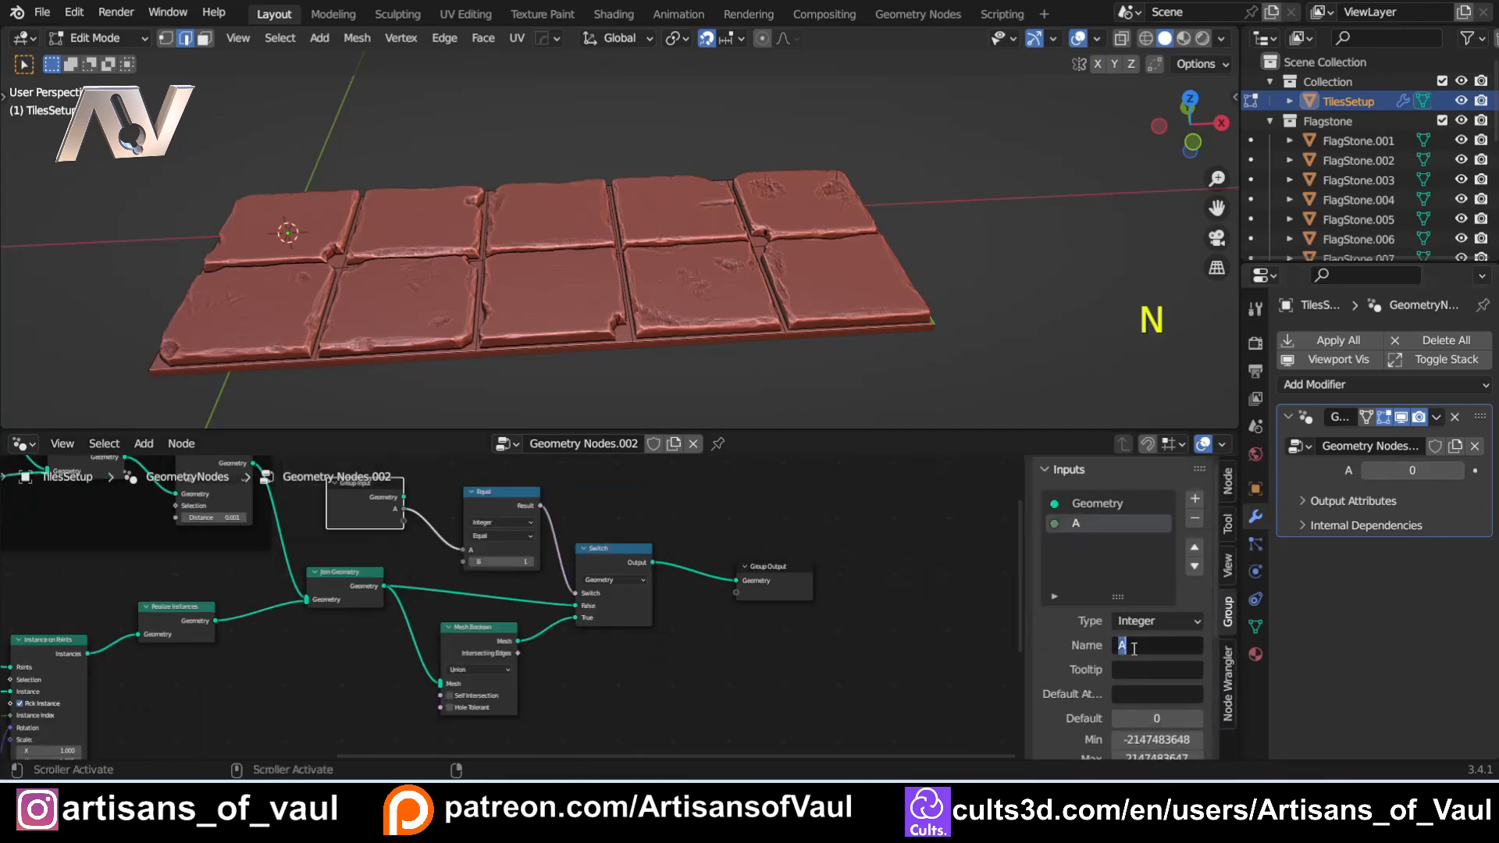
pyautogui.write('Boo')
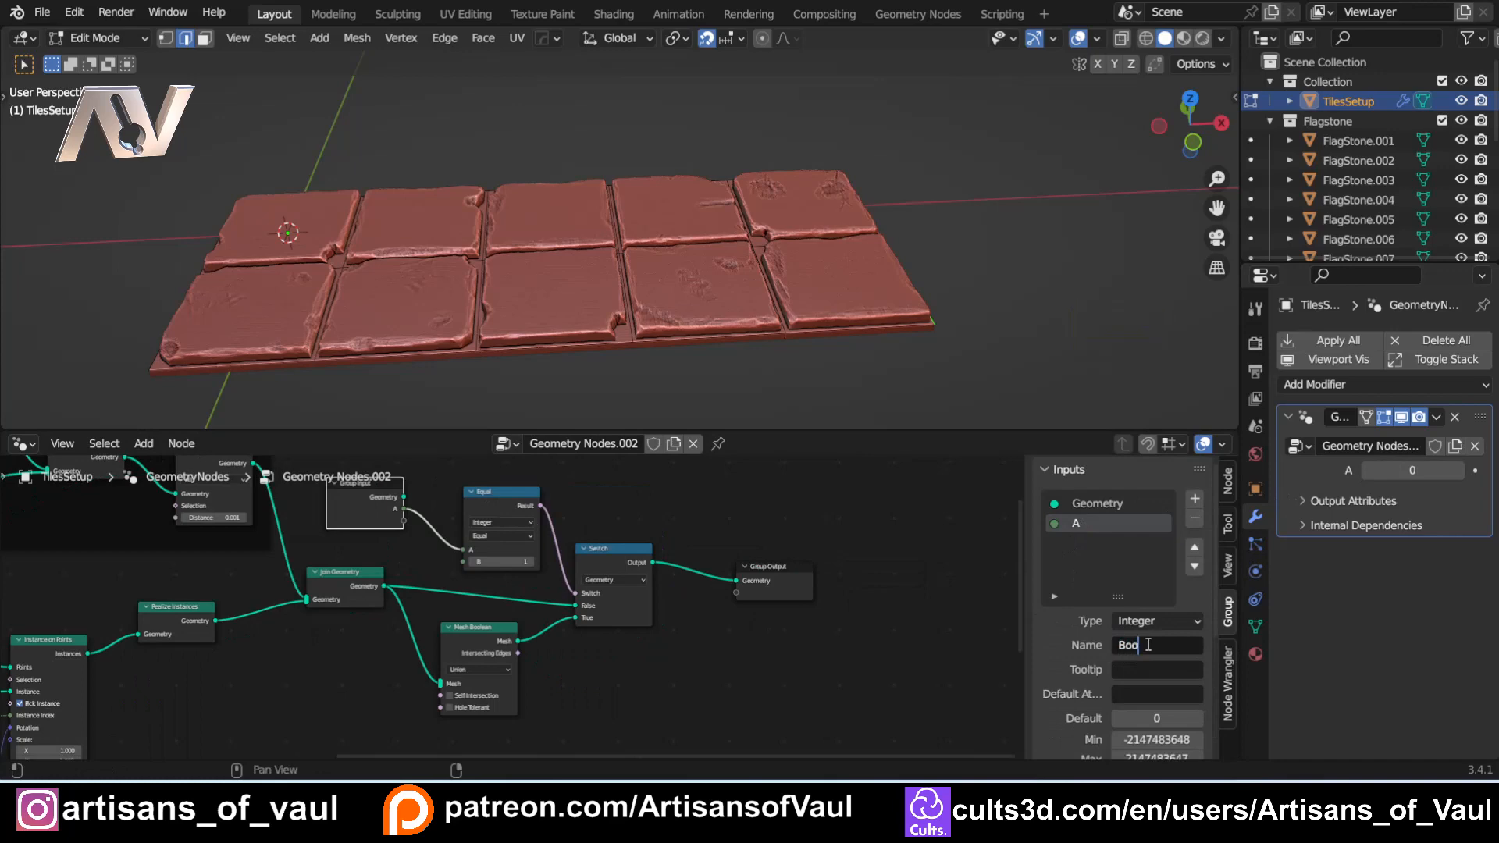
pyautogui.write('lean?')
pyautogui.press('Return')
# Step: Limit the Boolean? input to a minimum of 0 and a maximum of 1
pyautogui.click(1150, 738)
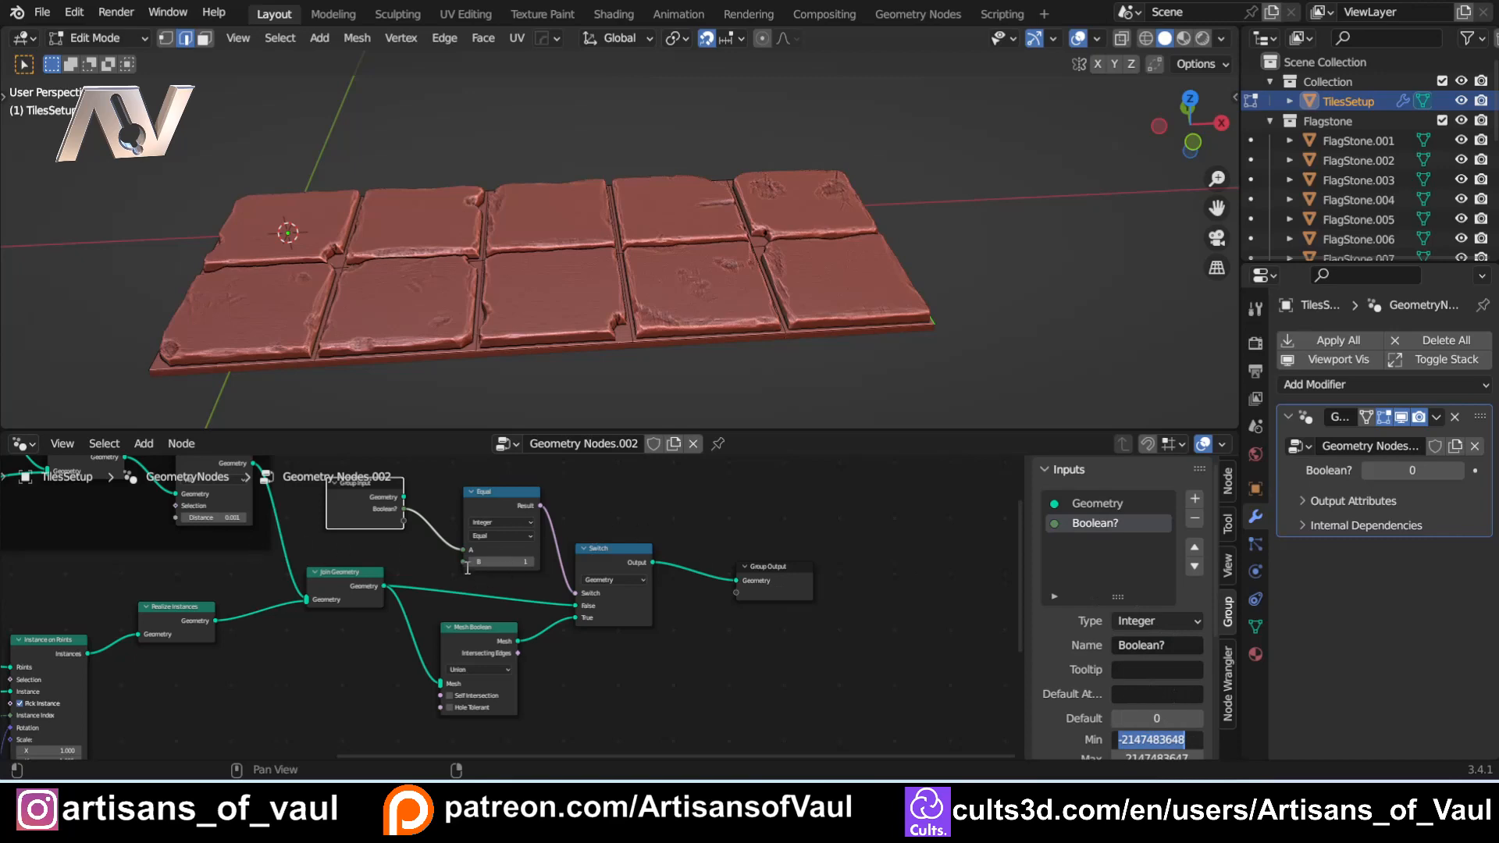
pyautogui.click(1160, 738)
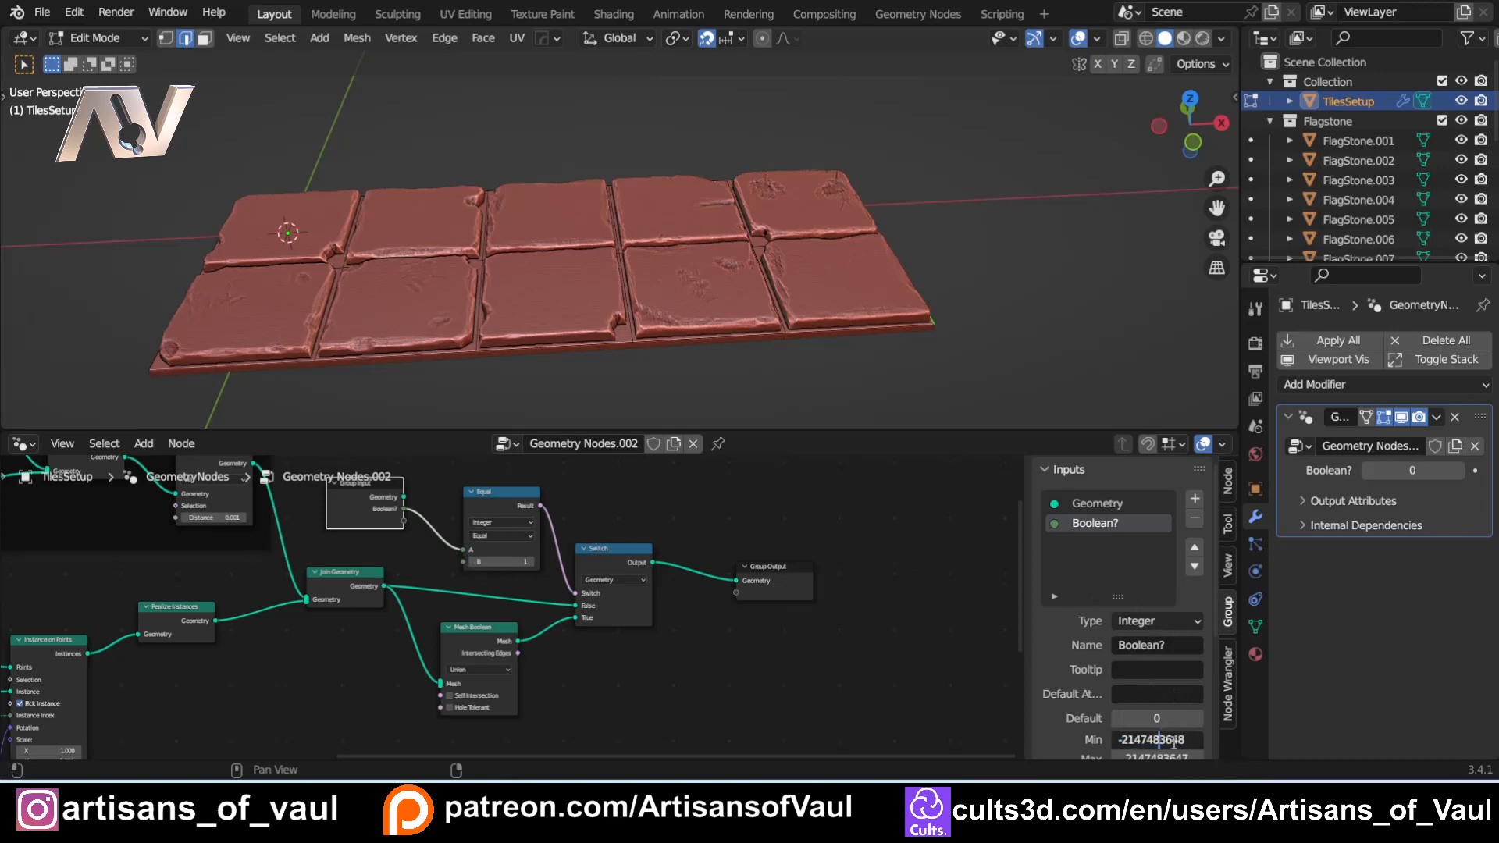
pyautogui.hotkey('ctrl', 'a')
pyautogui.write('-0')
pyautogui.press('Return')
pyautogui.moveTo(1037, 429); pyautogui.dragTo(1035, 366)
pyautogui.write('1')
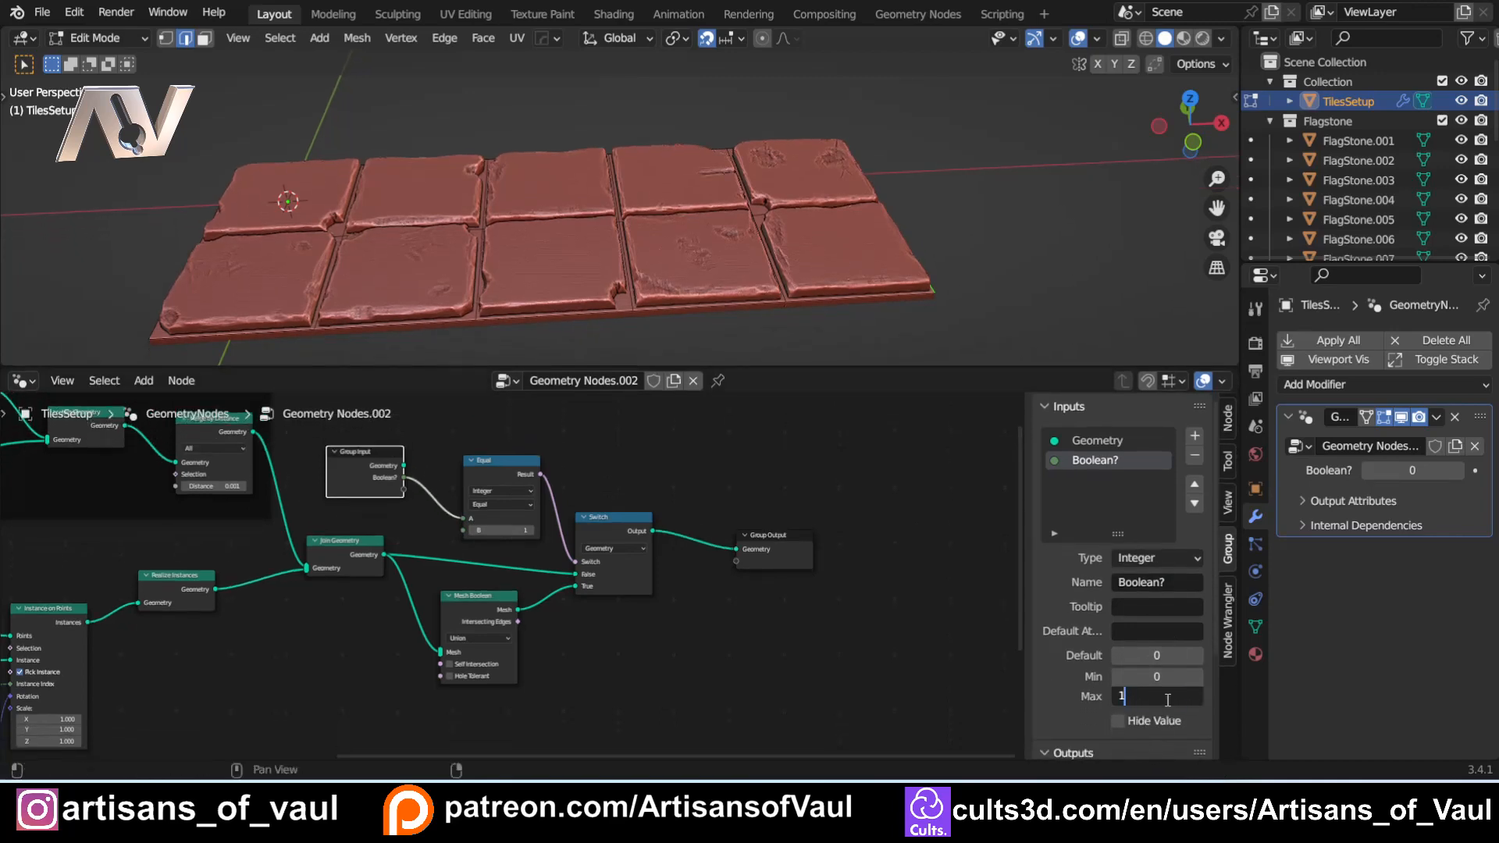
pyautogui.press('Return')
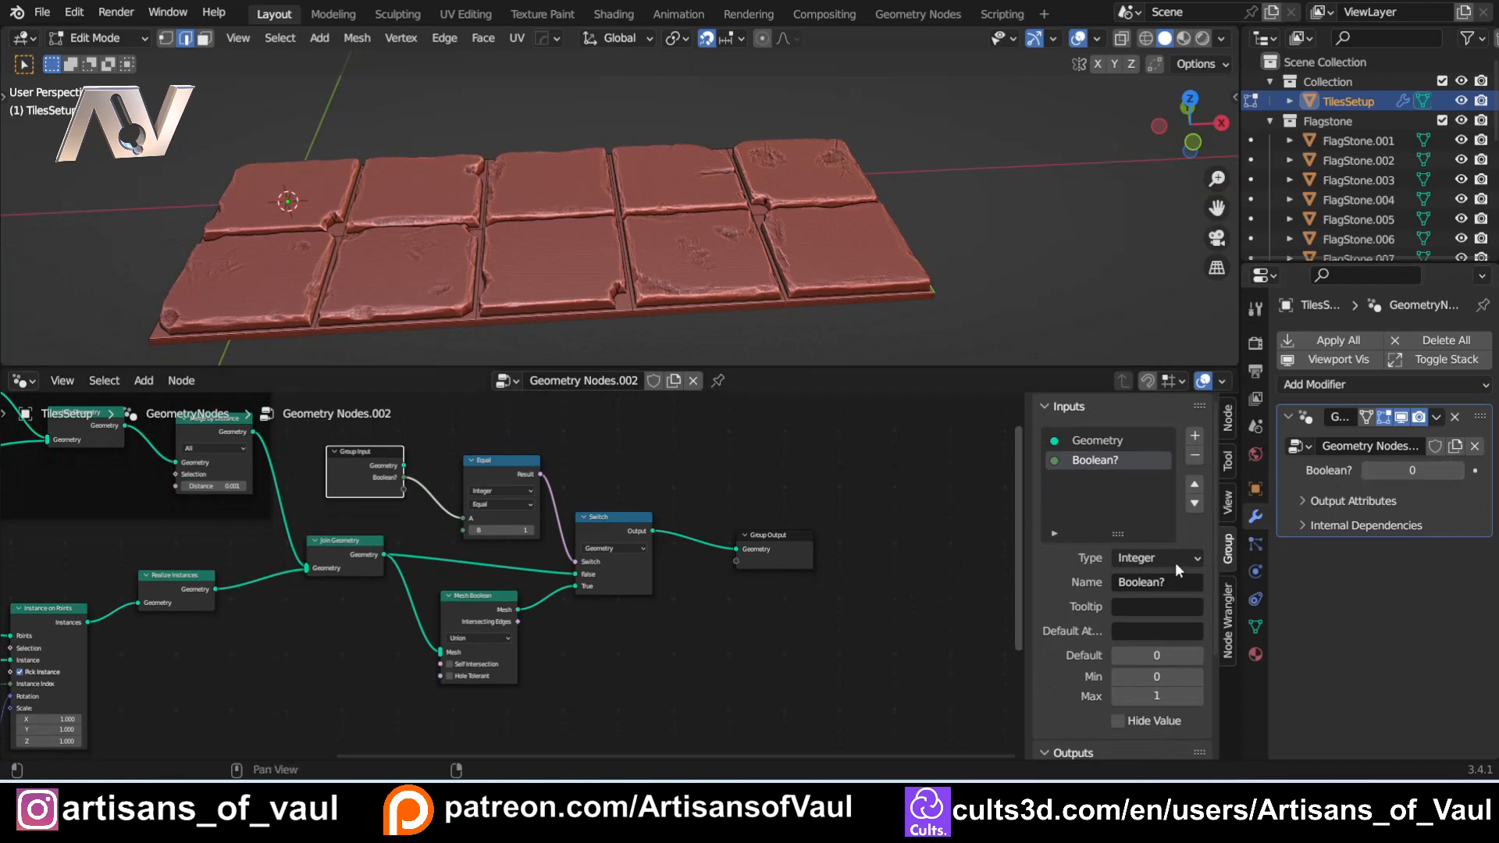
# Step: Extrude an outer edge of the tile mesh by -40 along Y to add one more tile to the floor
pyautogui.moveTo(676, 289); pyautogui.dragTo(850, 227, button='middle')
pyautogui.click(684, 224)
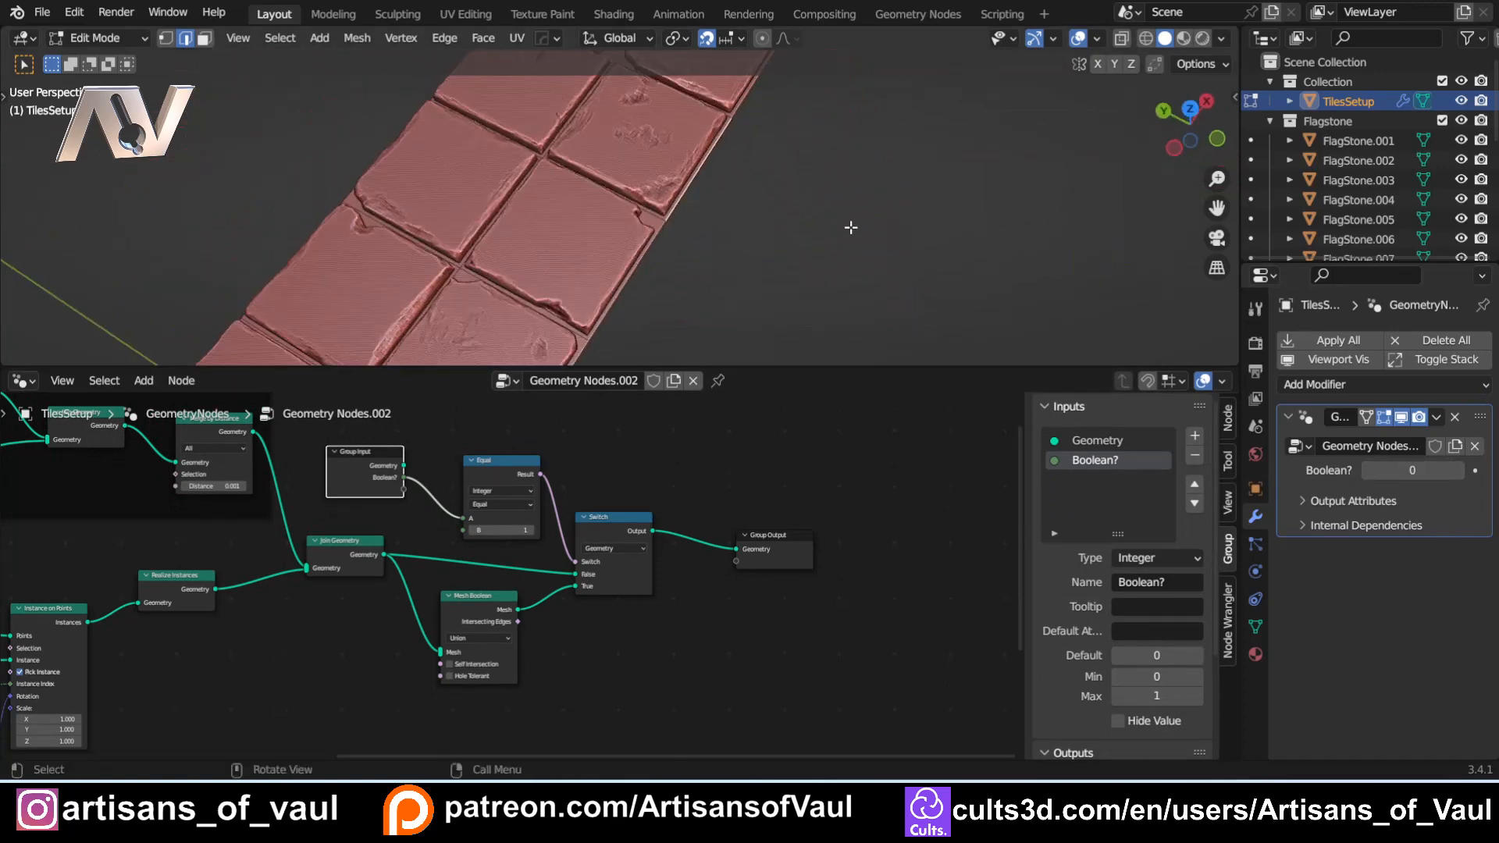
pyautogui.press('e')
pyautogui.click(960, 250)
pyautogui.keyDown('shift'); pyautogui.moveTo(687, 250); pyautogui.dragTo(751, 355, button='middle'); pyautogui.keyUp('shift')
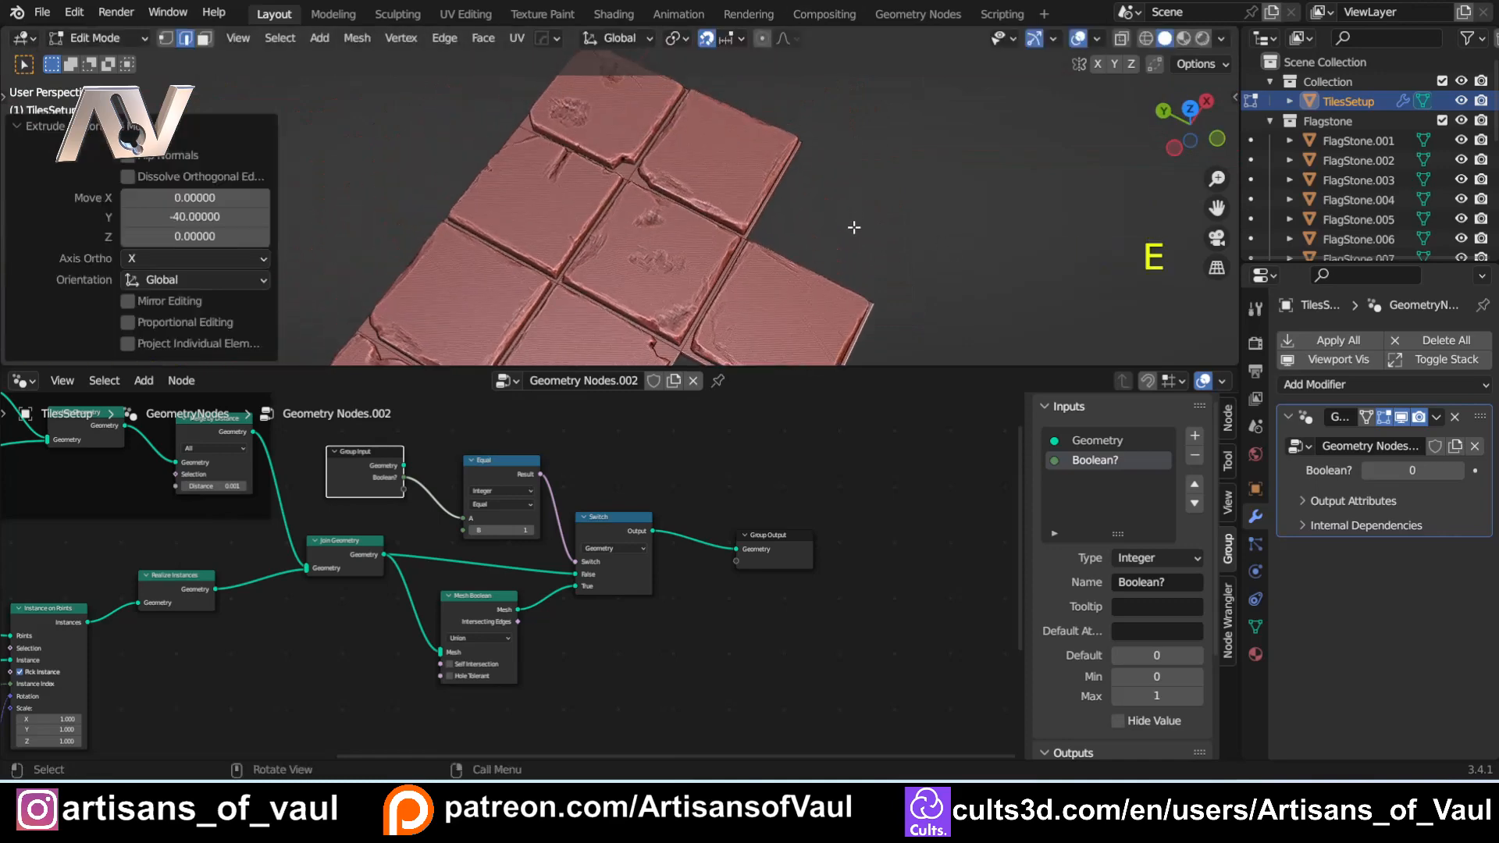
pyautogui.moveTo(854, 228); pyautogui.dragTo(777, 173, button='middle')
pyautogui.scroll(-2, 750, 180)
pyautogui.keyDown('shift'); pyautogui.moveTo(581, 209); pyautogui.dragTo(727, 218, button='middle'); pyautogui.keyUp('shift')
pyautogui.scroll(1, 724, 231)
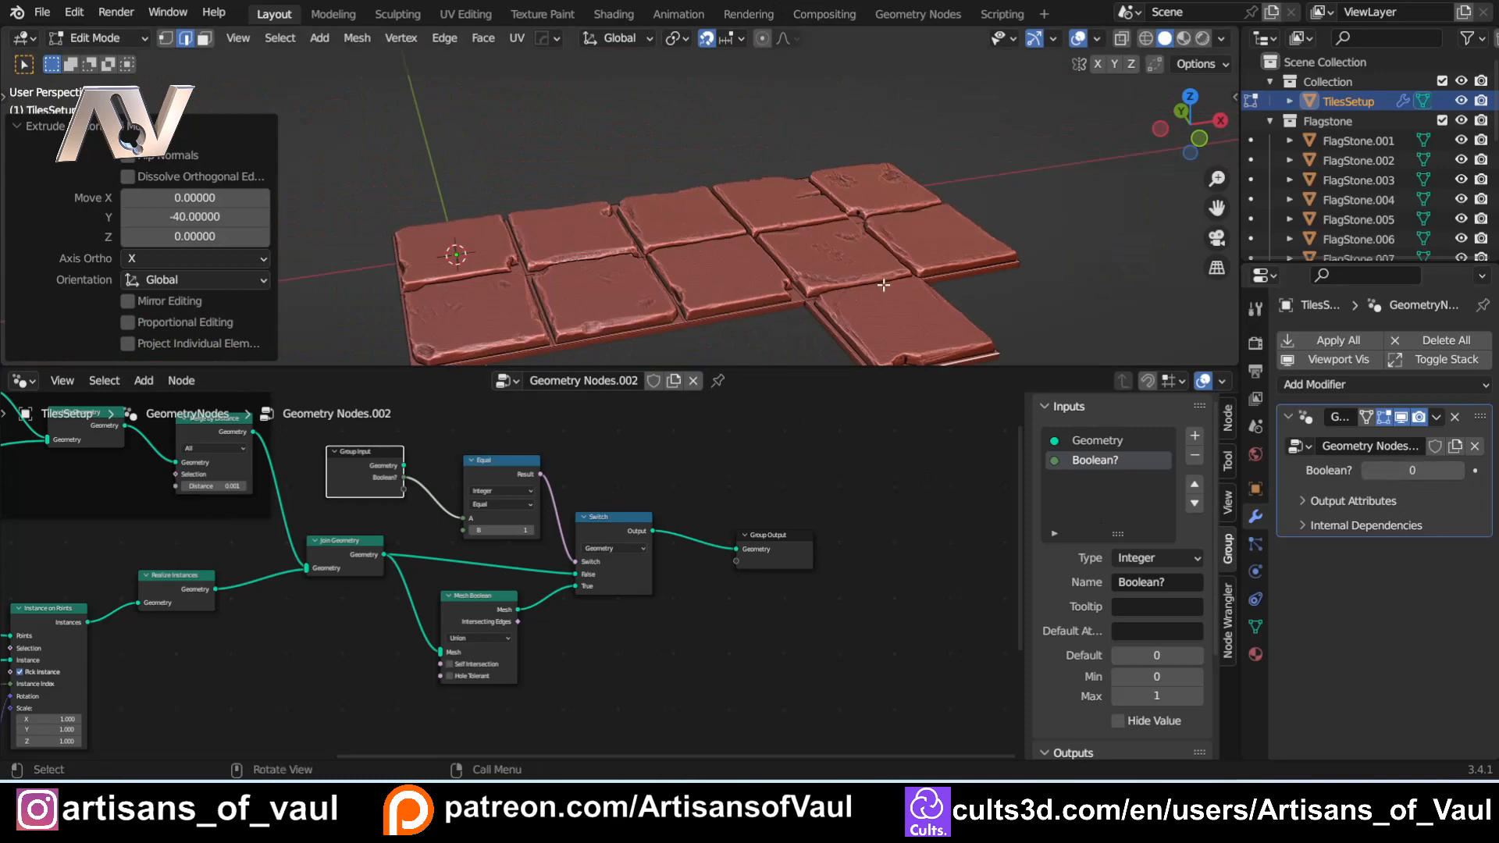
pyautogui.moveTo(768, 367); pyautogui.dragTo(820, 414)
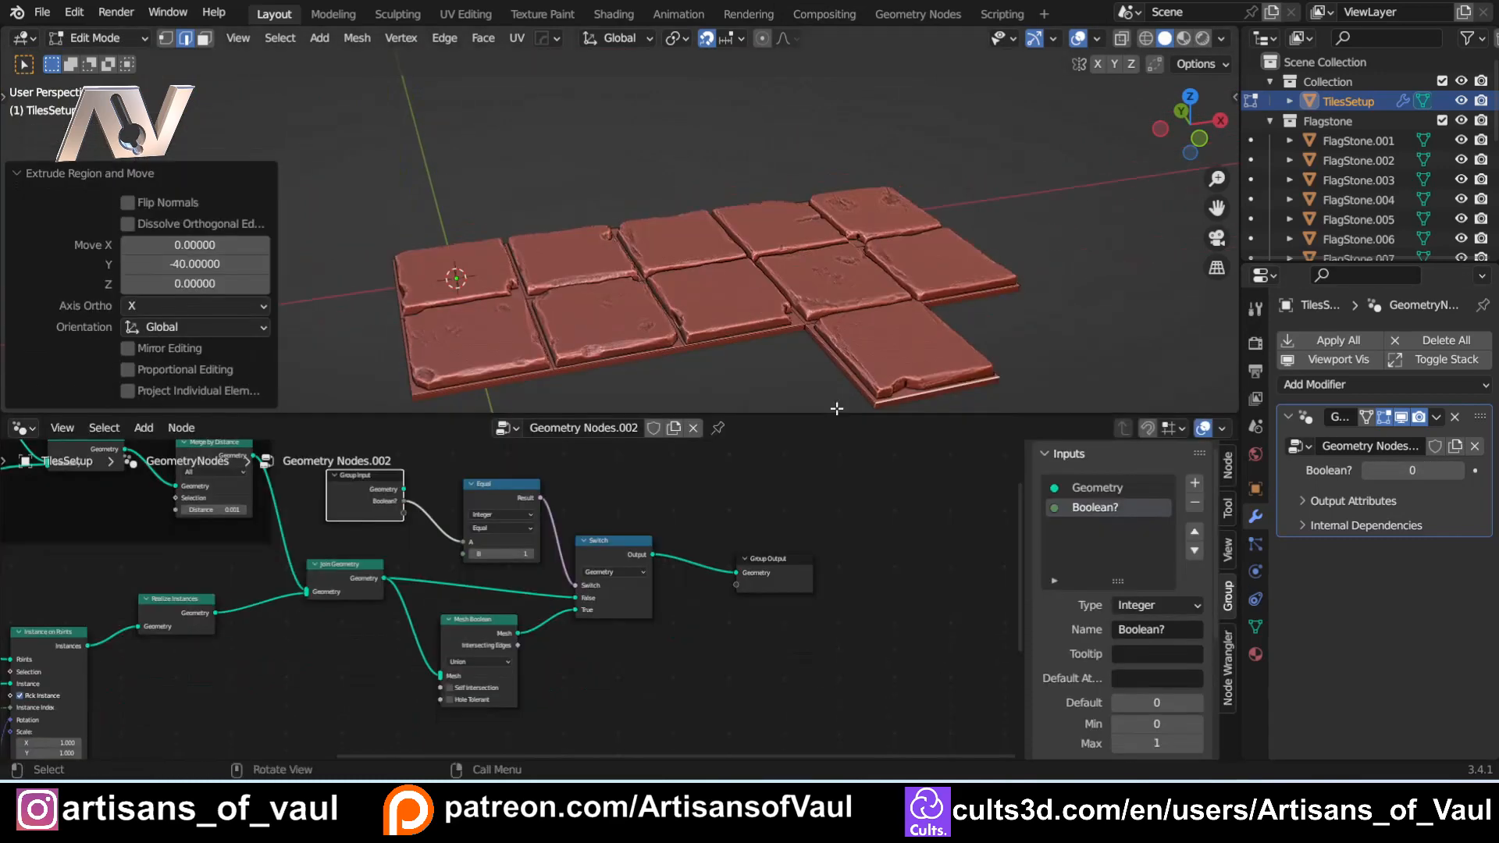
# Step: Duplicate the Group Input node and place the copy before the Plinth frame's Extrude Mesh node
pyautogui.keyDown('shift'); pyautogui.moveTo(309, 649); pyautogui.dragTo(926, 686, button='middle'); pyautogui.keyUp('shift')
pyautogui.scroll(-2, 492, 582)
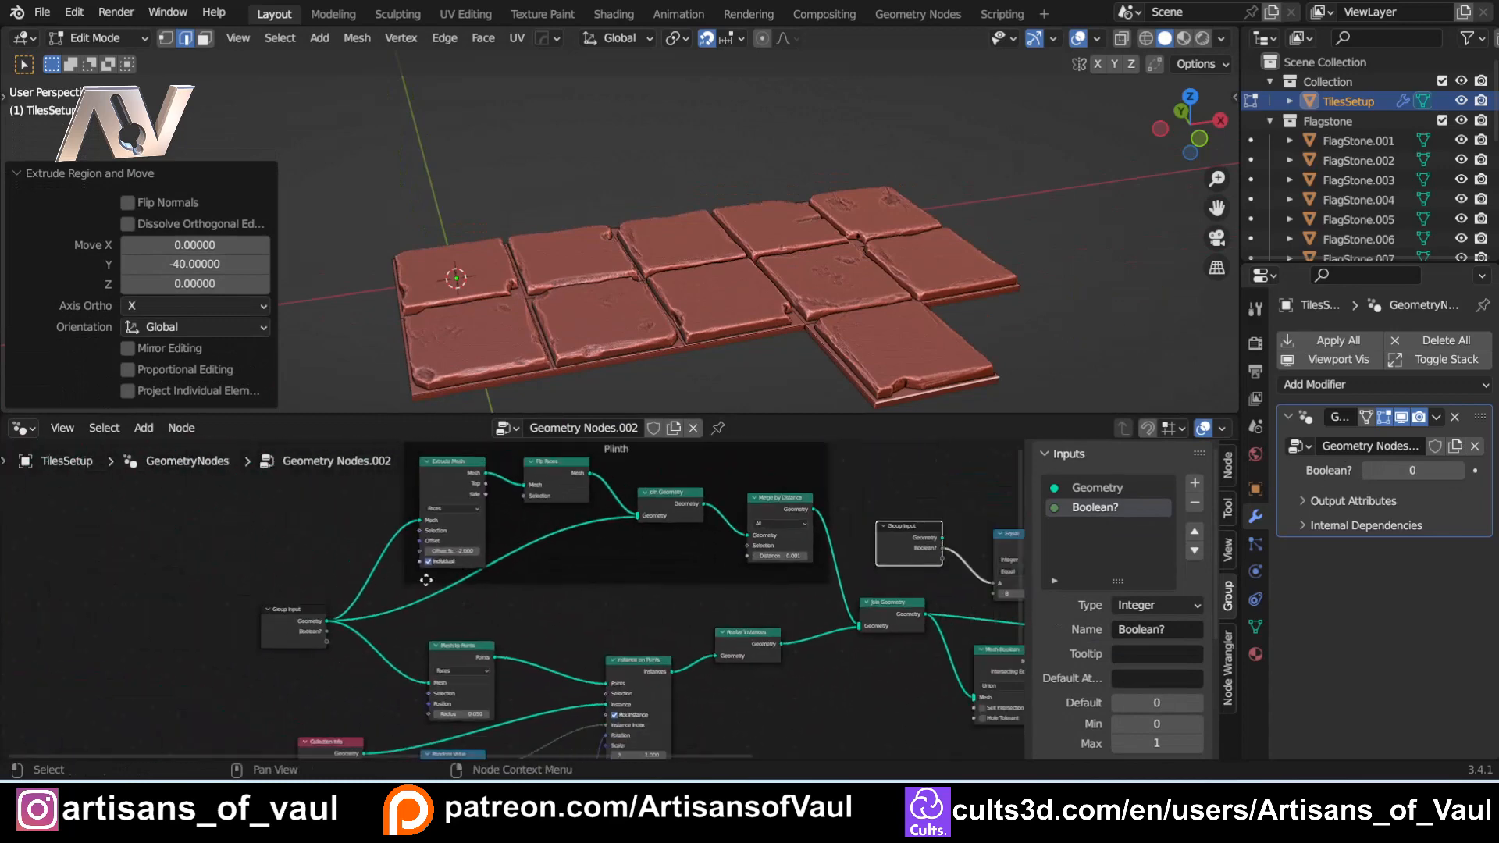
pyautogui.hotkey('shift', 'd')
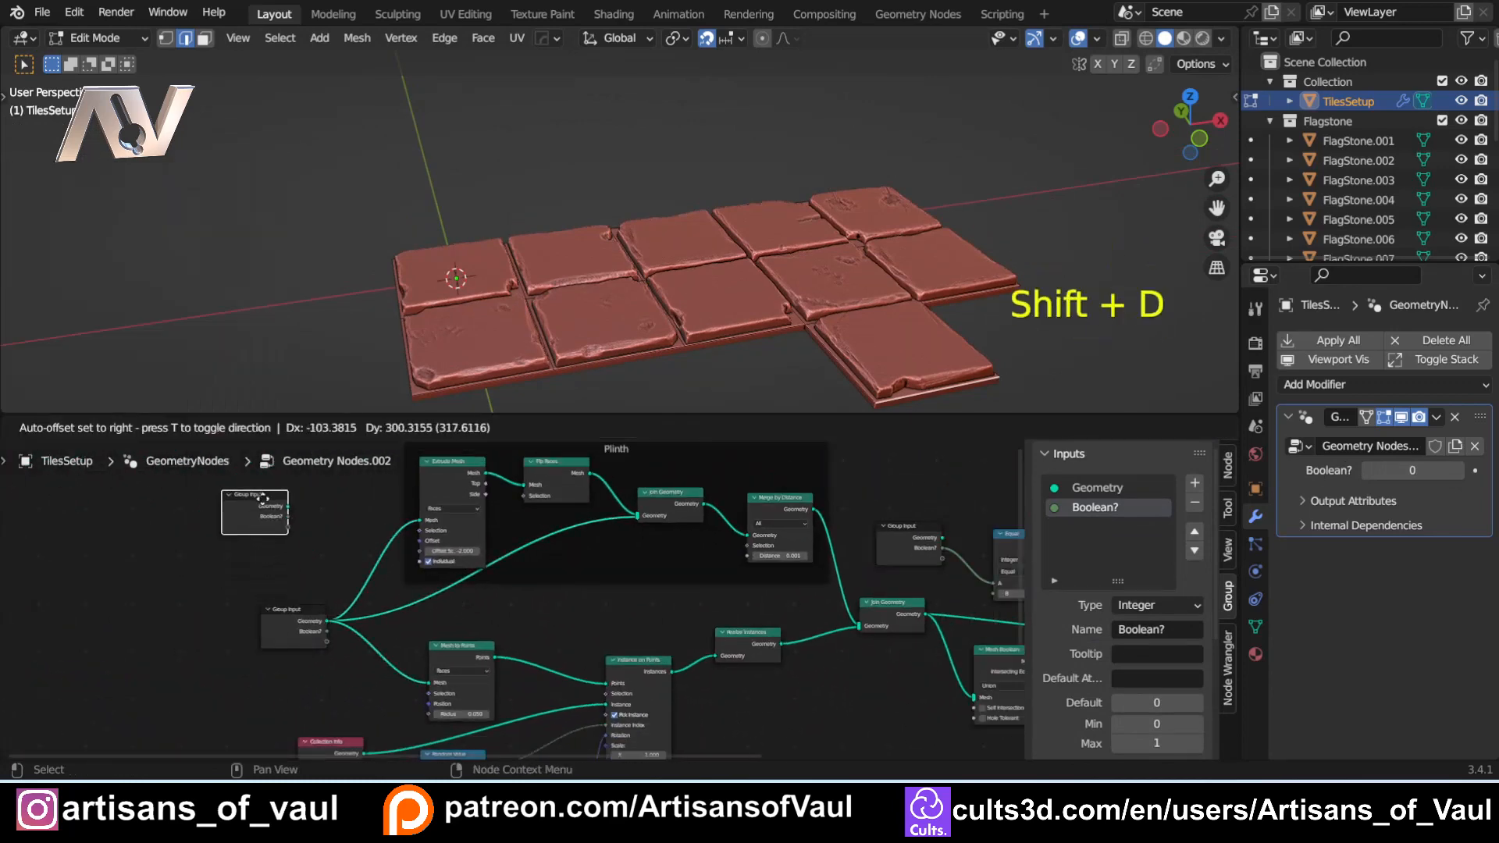
pyautogui.click(423, 579)
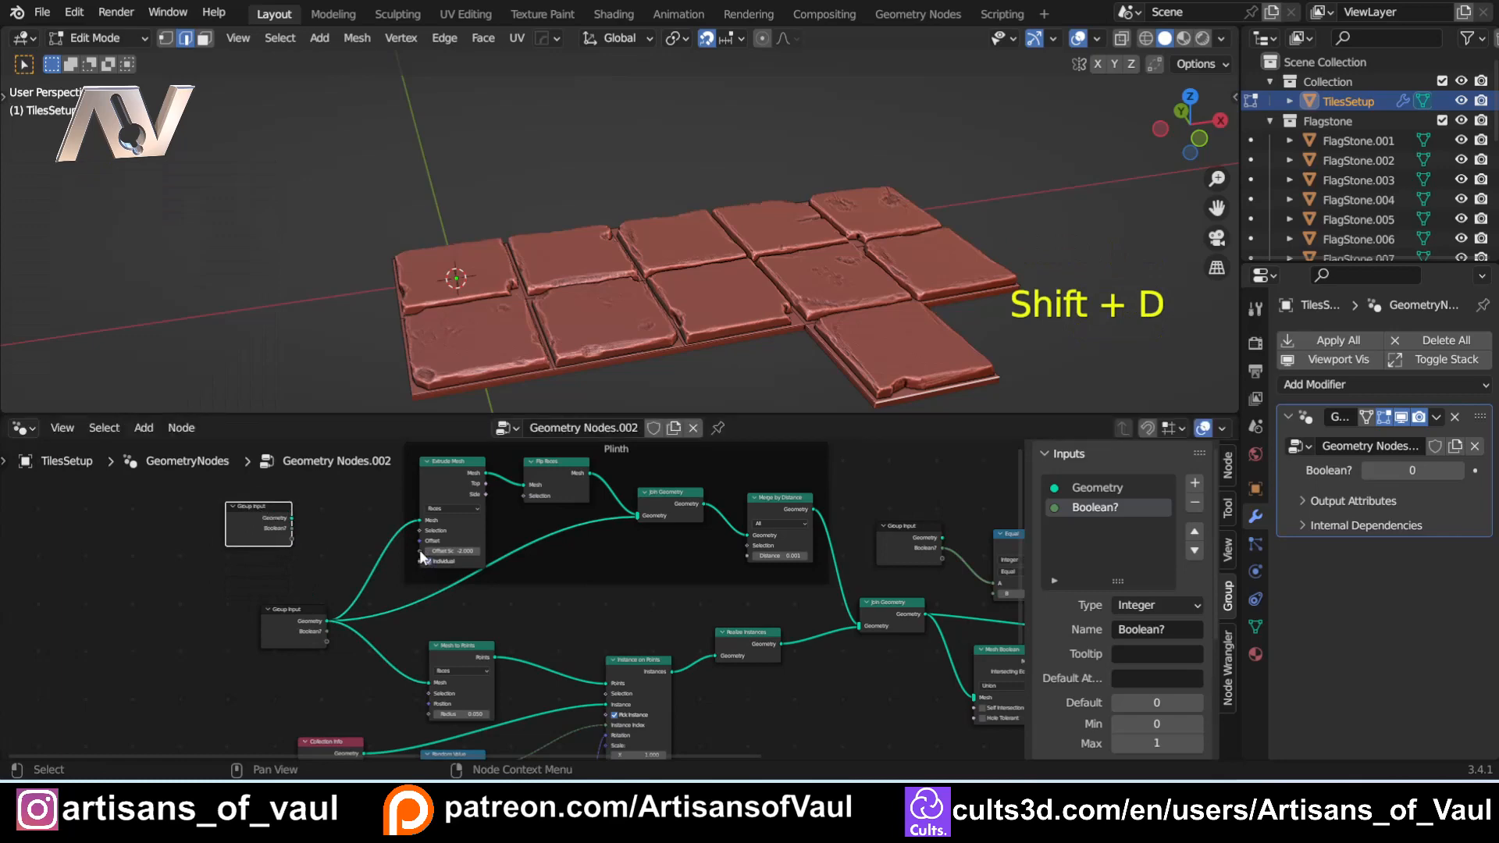
pyautogui.moveTo(264, 511); pyautogui.dragTo(192, 504)
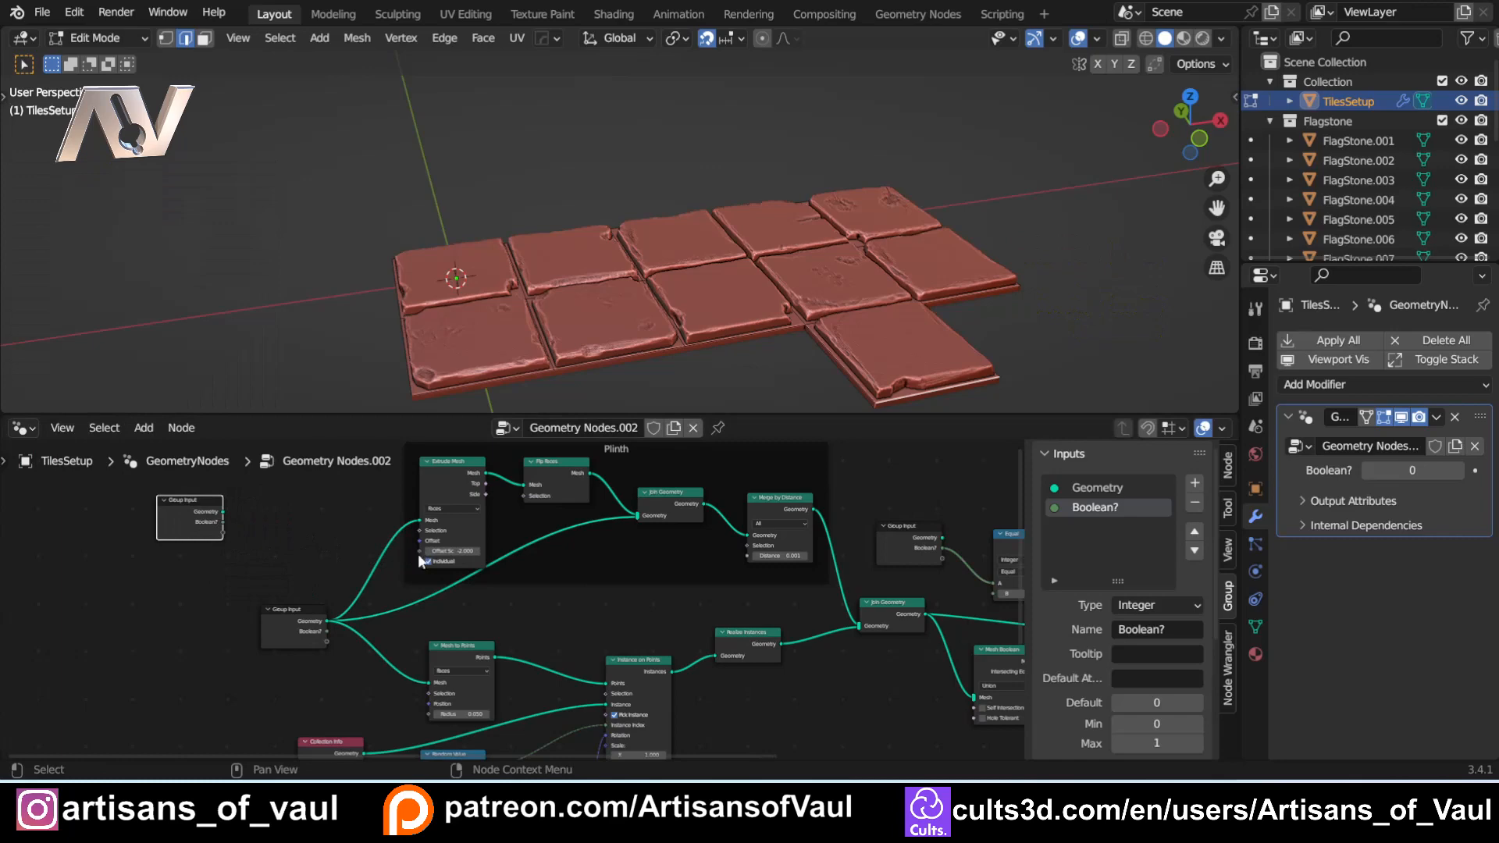
# Step: Add a Math node between the duplicated Group Input and Extrude Mesh, set to Multiply with a second value of -1
pyautogui.hotkey('shift', 'a')
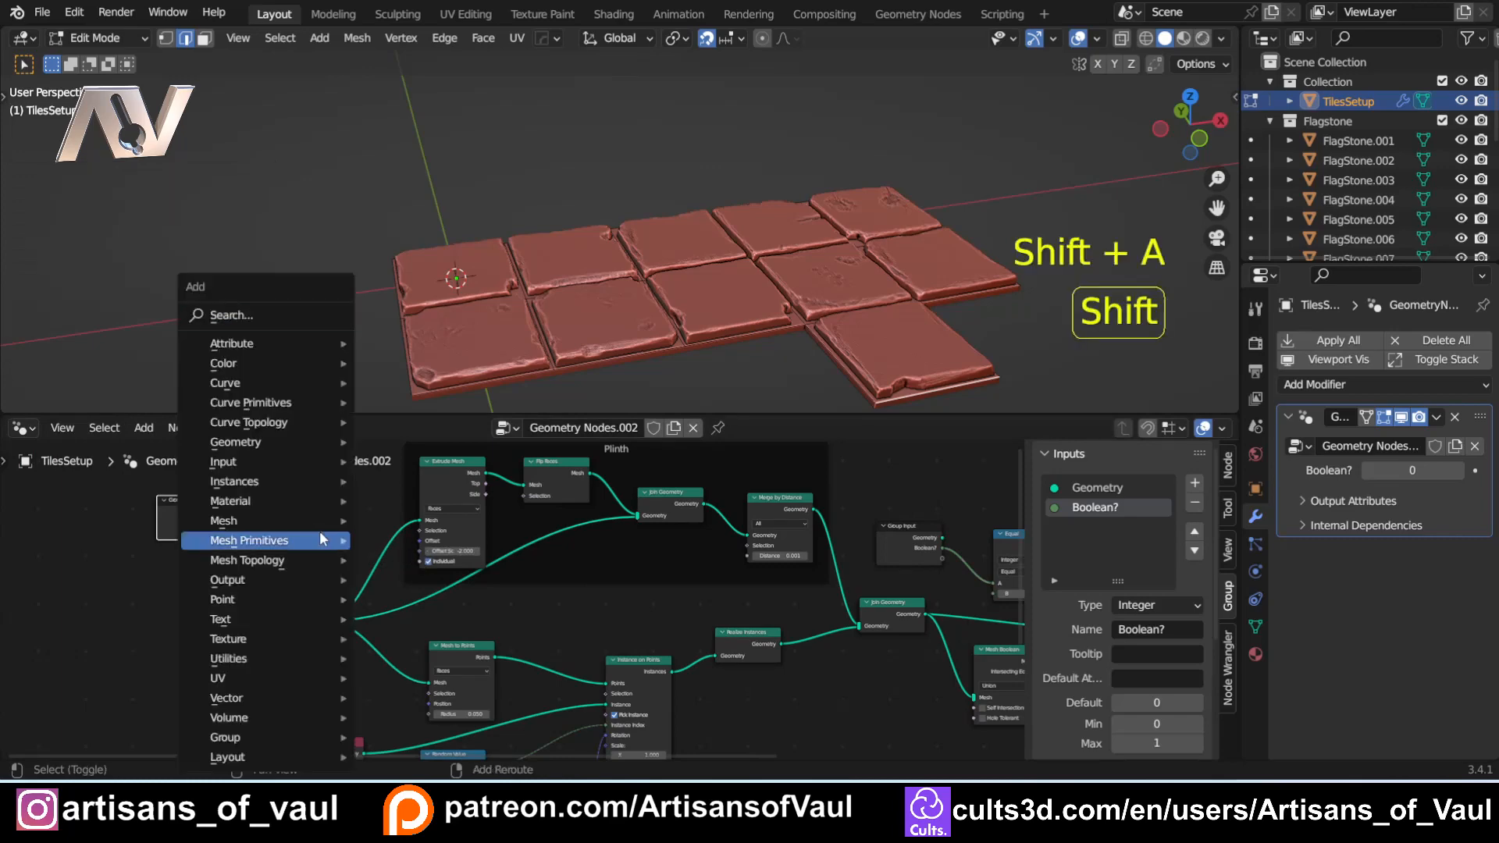
pyautogui.click(290, 313)
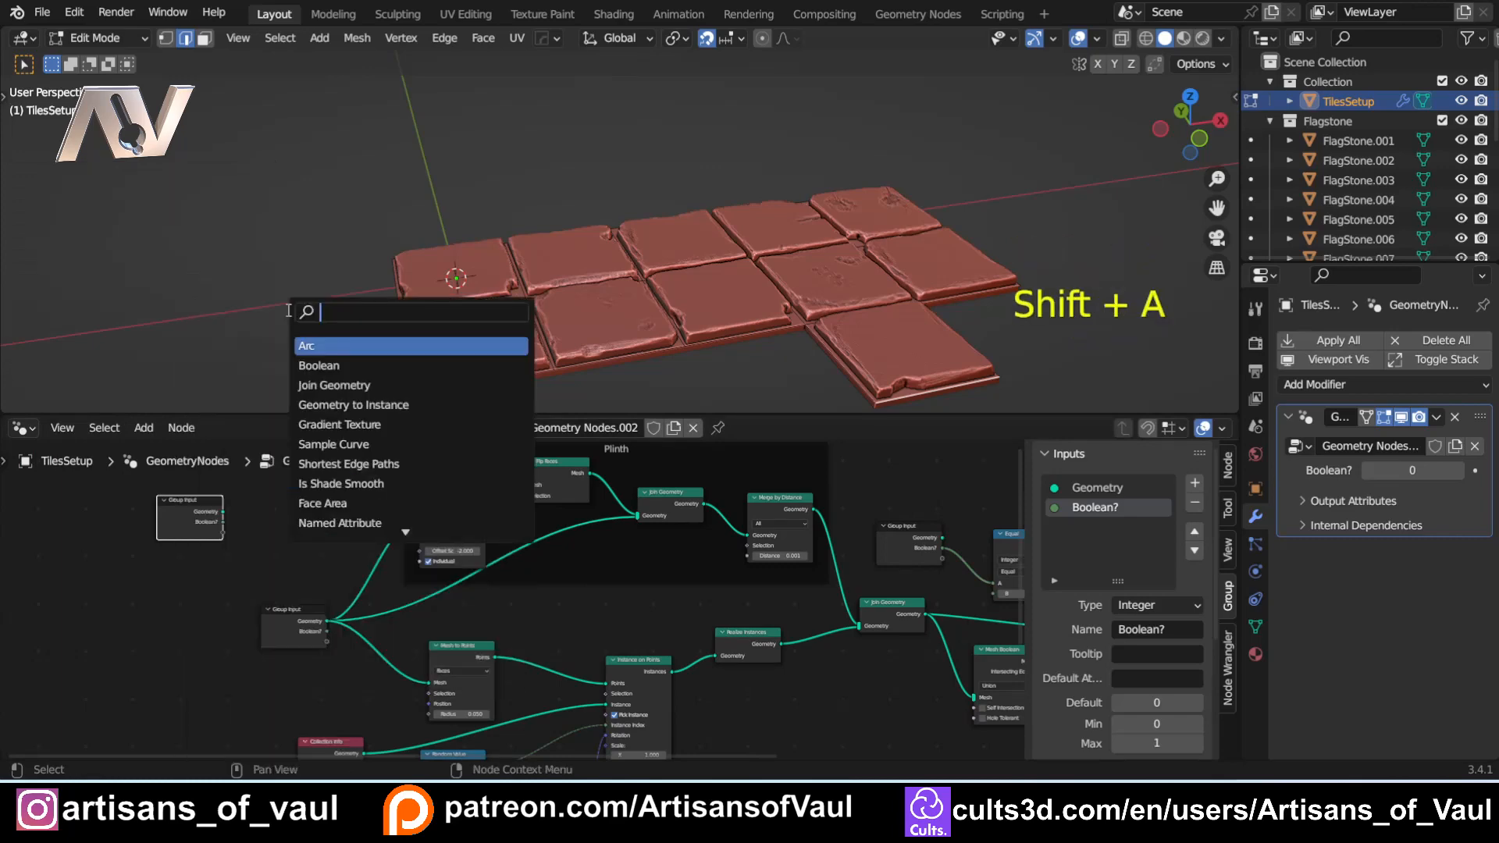
pyautogui.write('math')
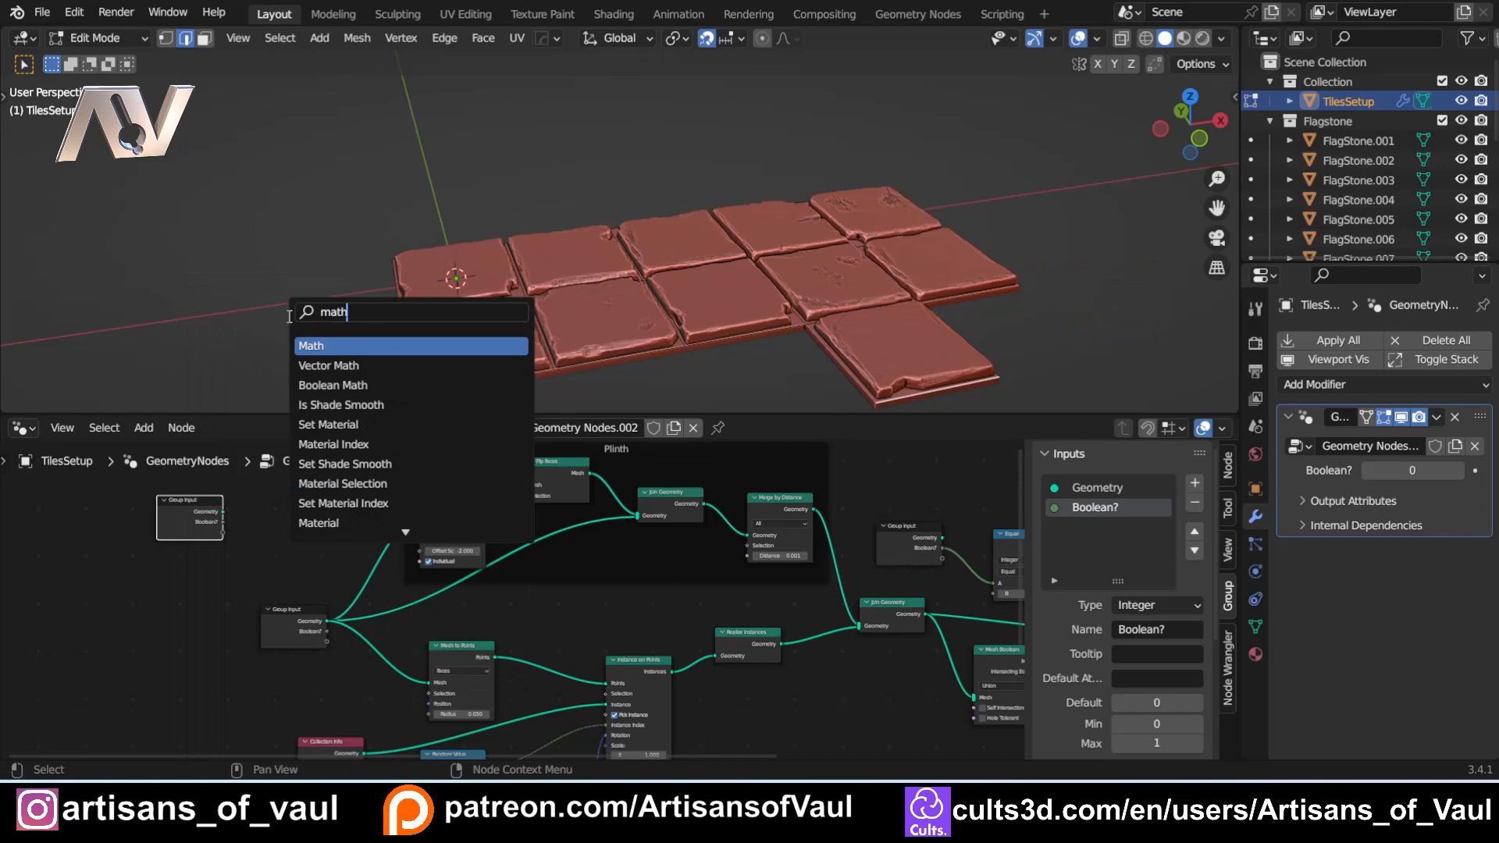
pyautogui.click(314, 345)
pyautogui.click(310, 525)
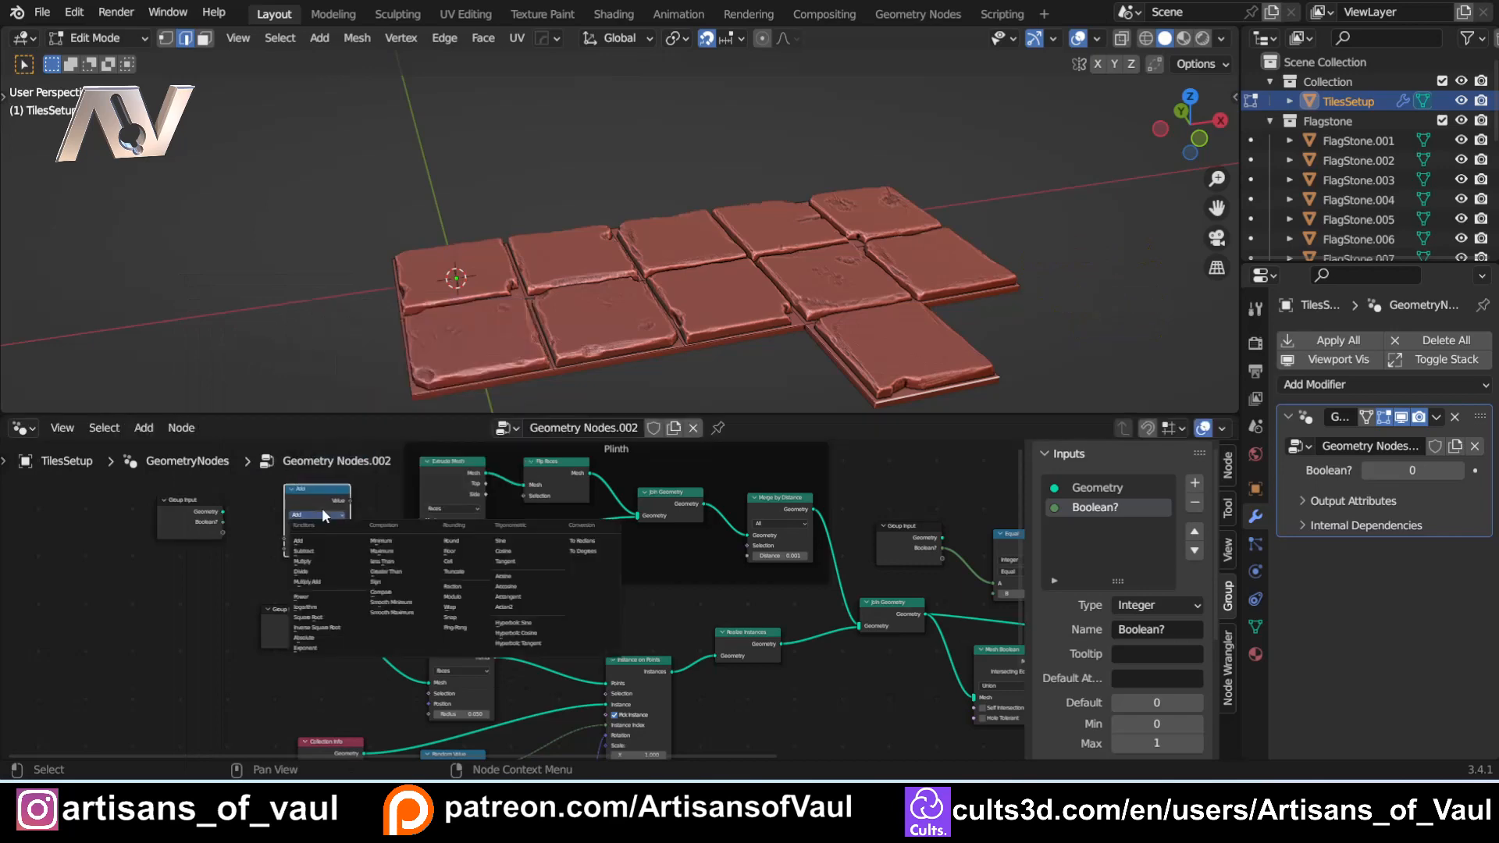
pyautogui.doubleClick(332, 549)
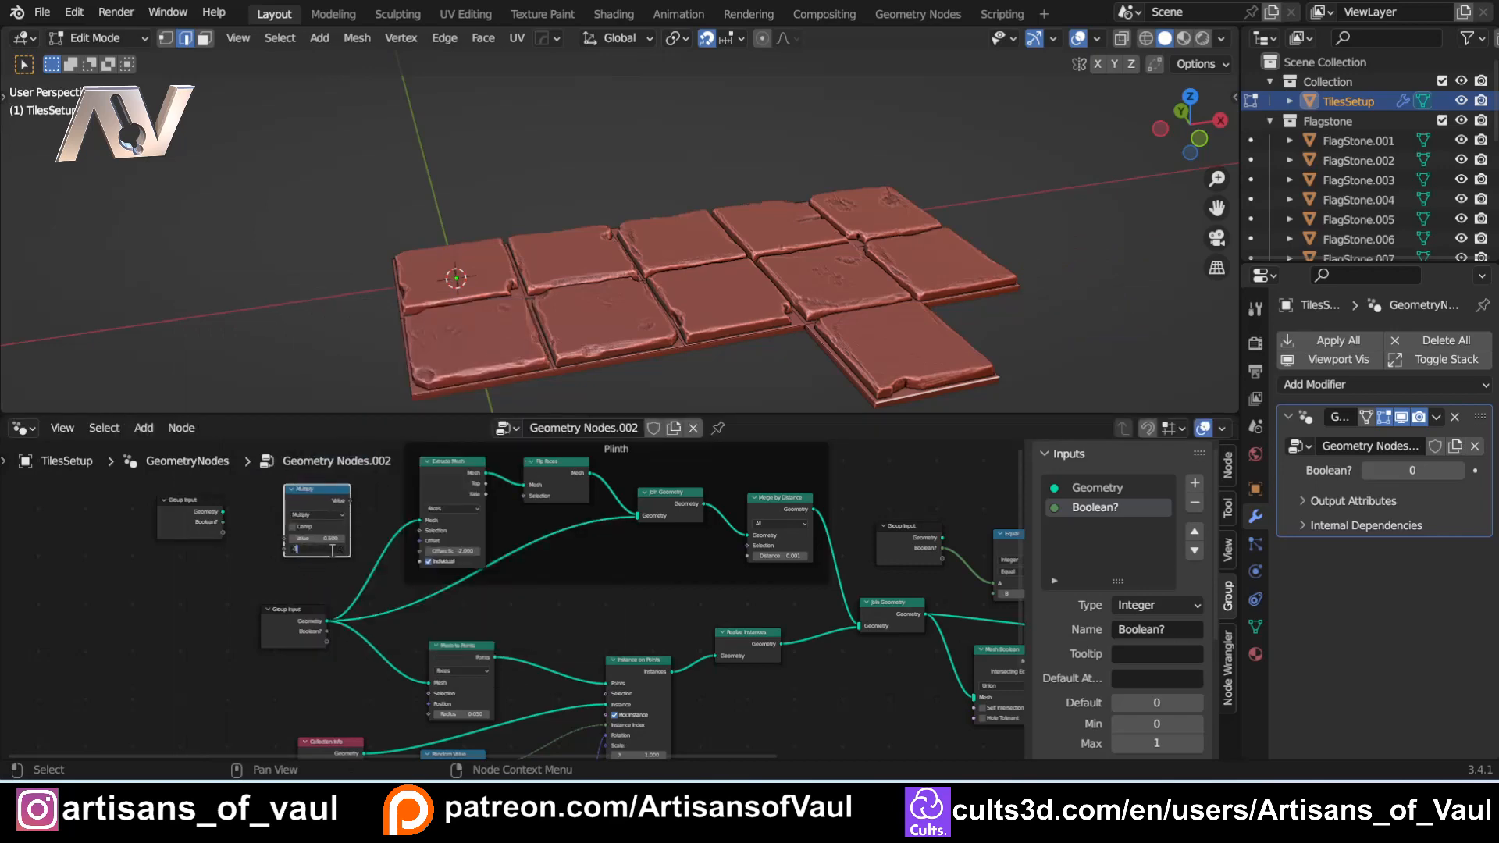
pyautogui.write('-1')
pyautogui.press('Return')
# Step: Feed Multiply's first value from a new group input named "Plinth Thickness", and connect the Multiply result to Extrude Mesh's Offset Scale
pyautogui.moveTo(223, 522); pyautogui.dragTo(283, 541)
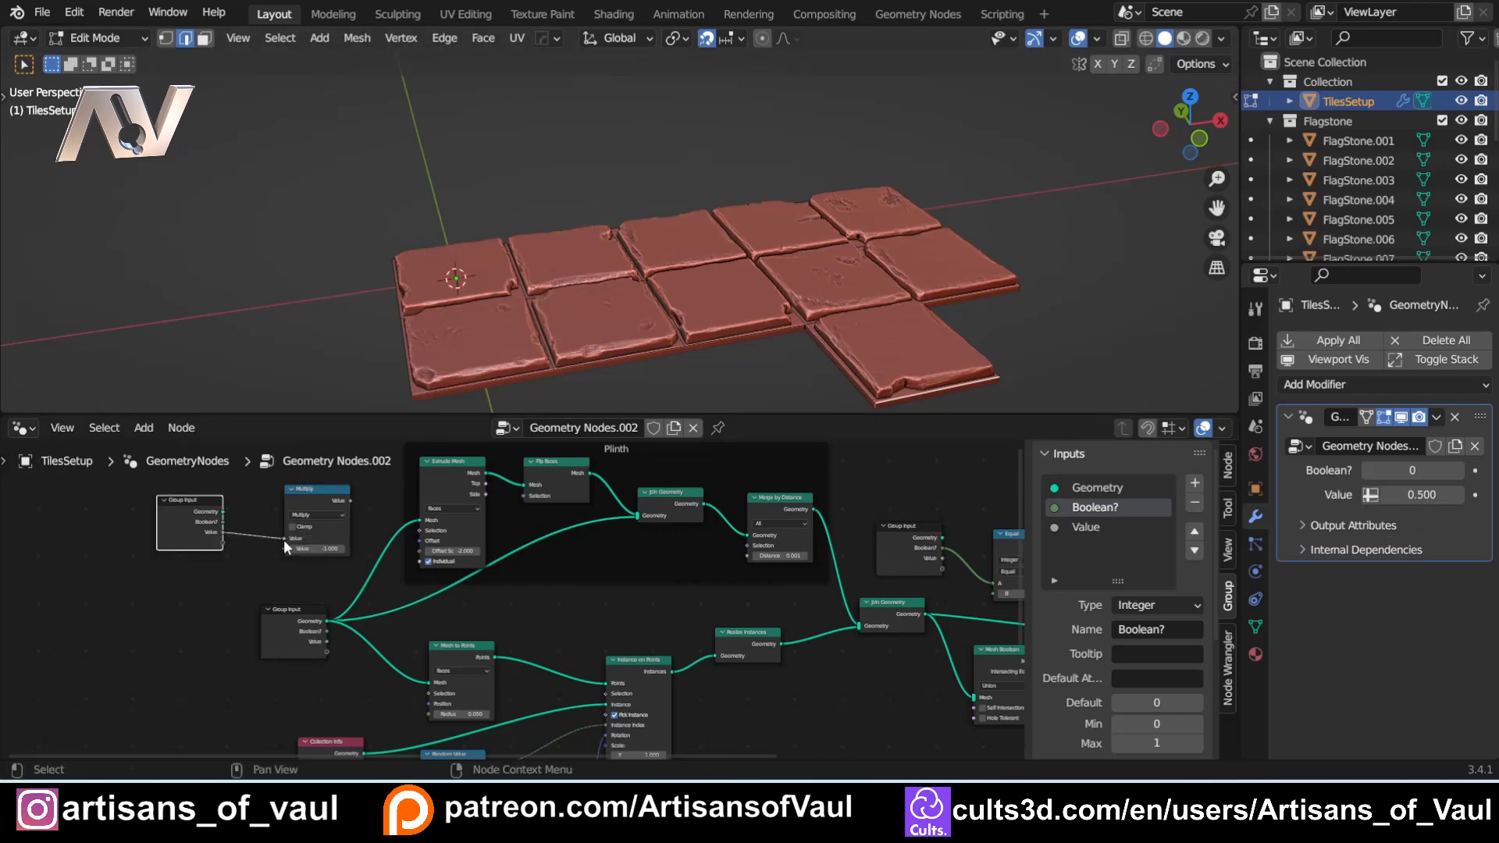
pyautogui.click(1104, 533)
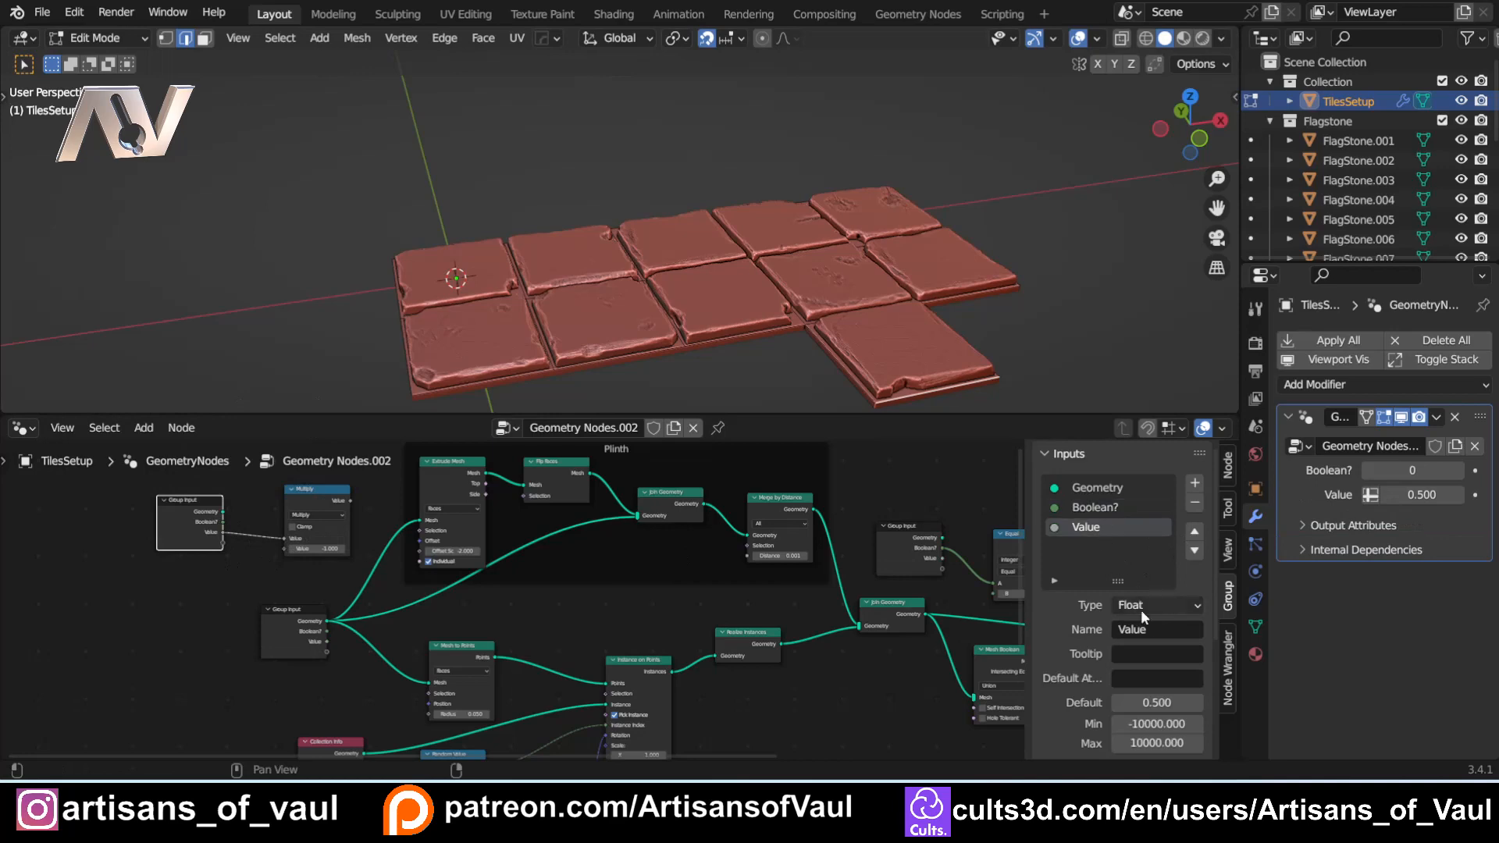
pyautogui.write('Plinth Thickness')
pyautogui.click(229, 580)
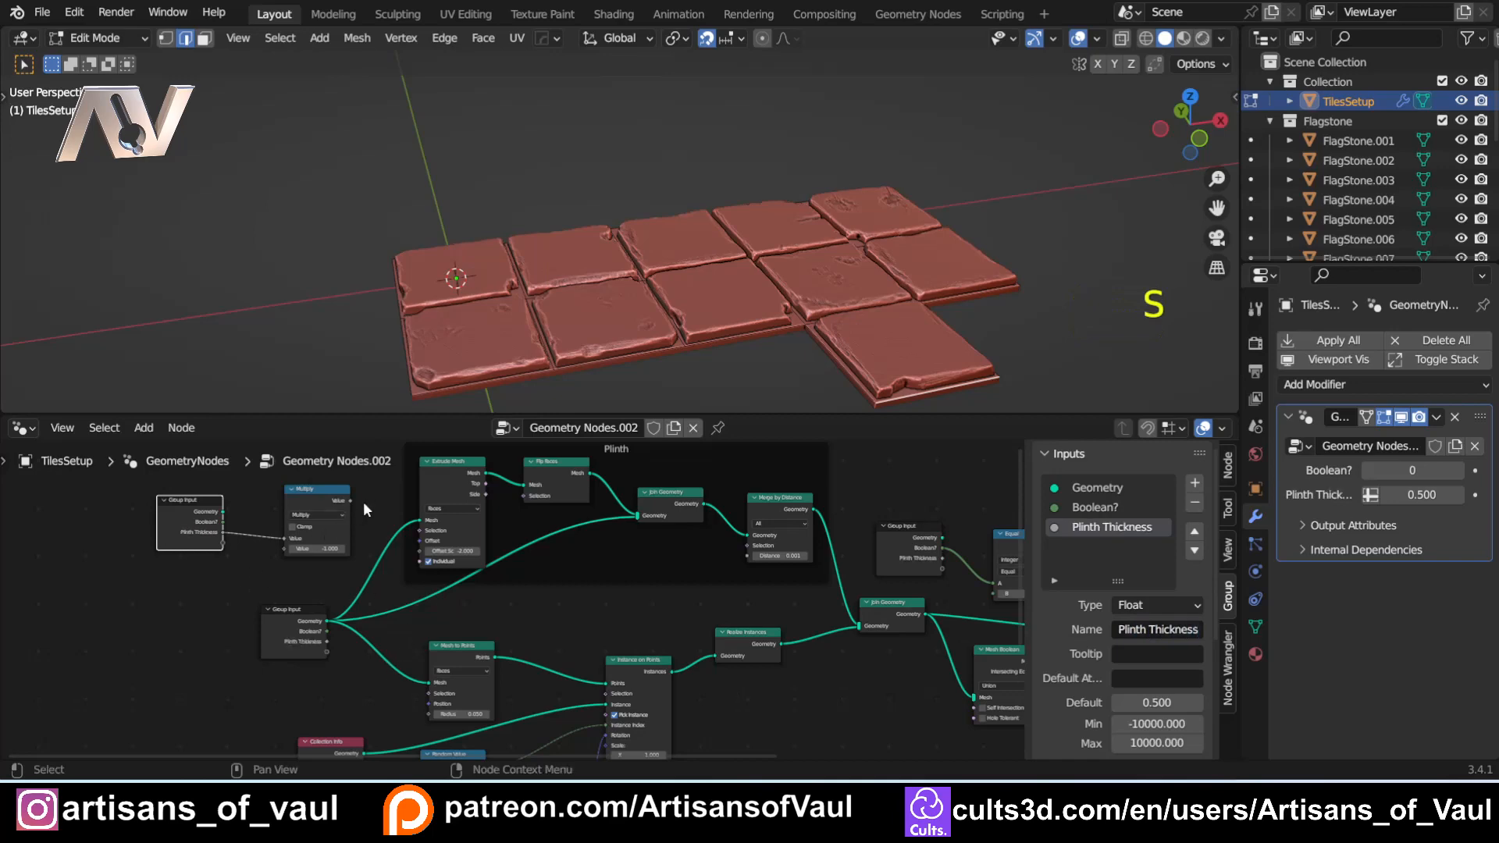
pyautogui.moveTo(349, 500); pyautogui.dragTo(420, 553)
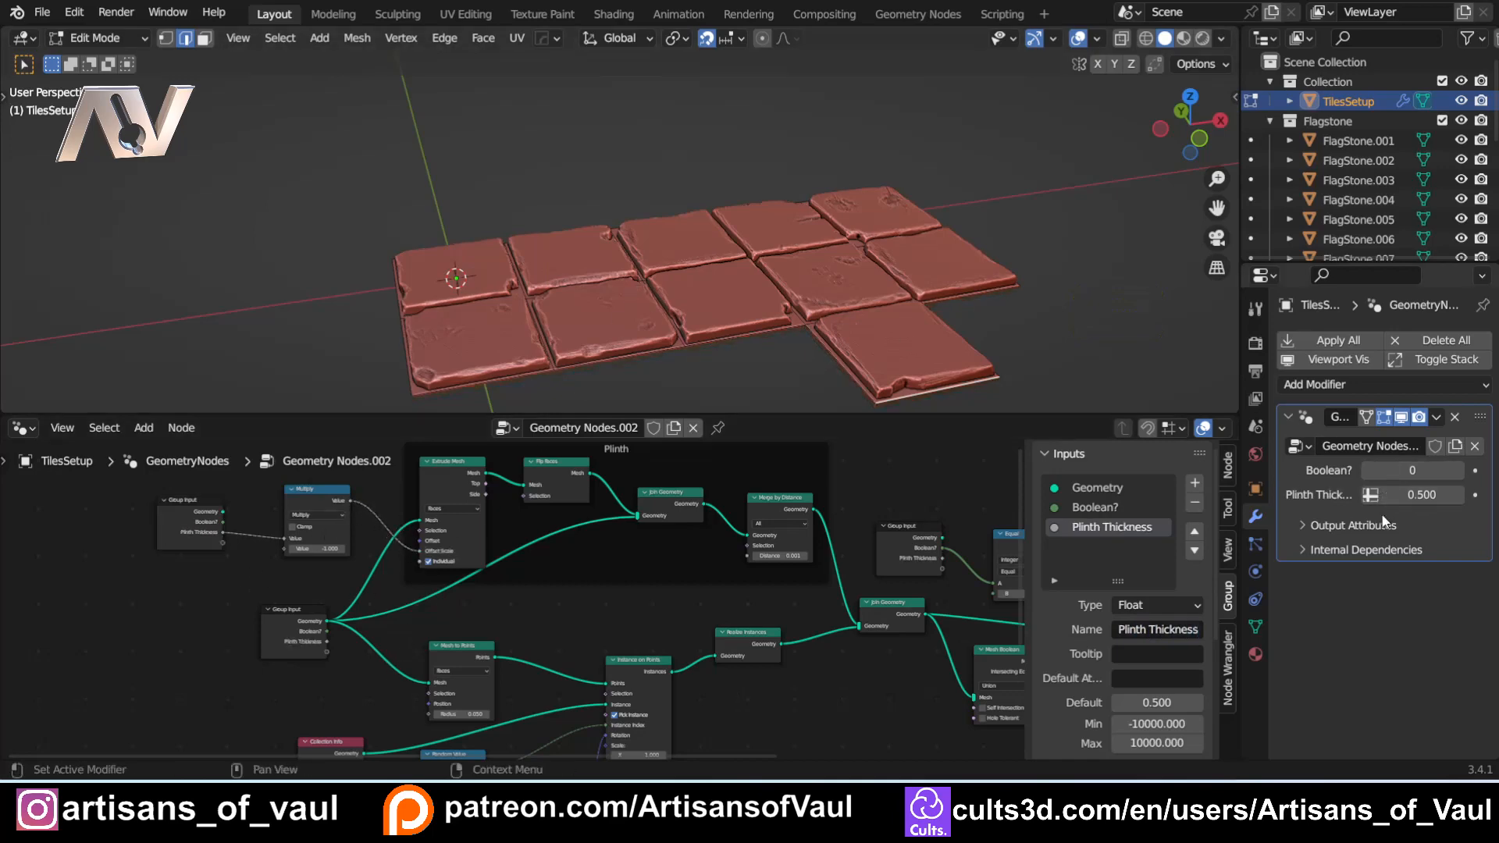
# Step: Set the Plinth Thickness input's default to 1, minimum to 1 and maximum to 5
pyautogui.click(1163, 703)
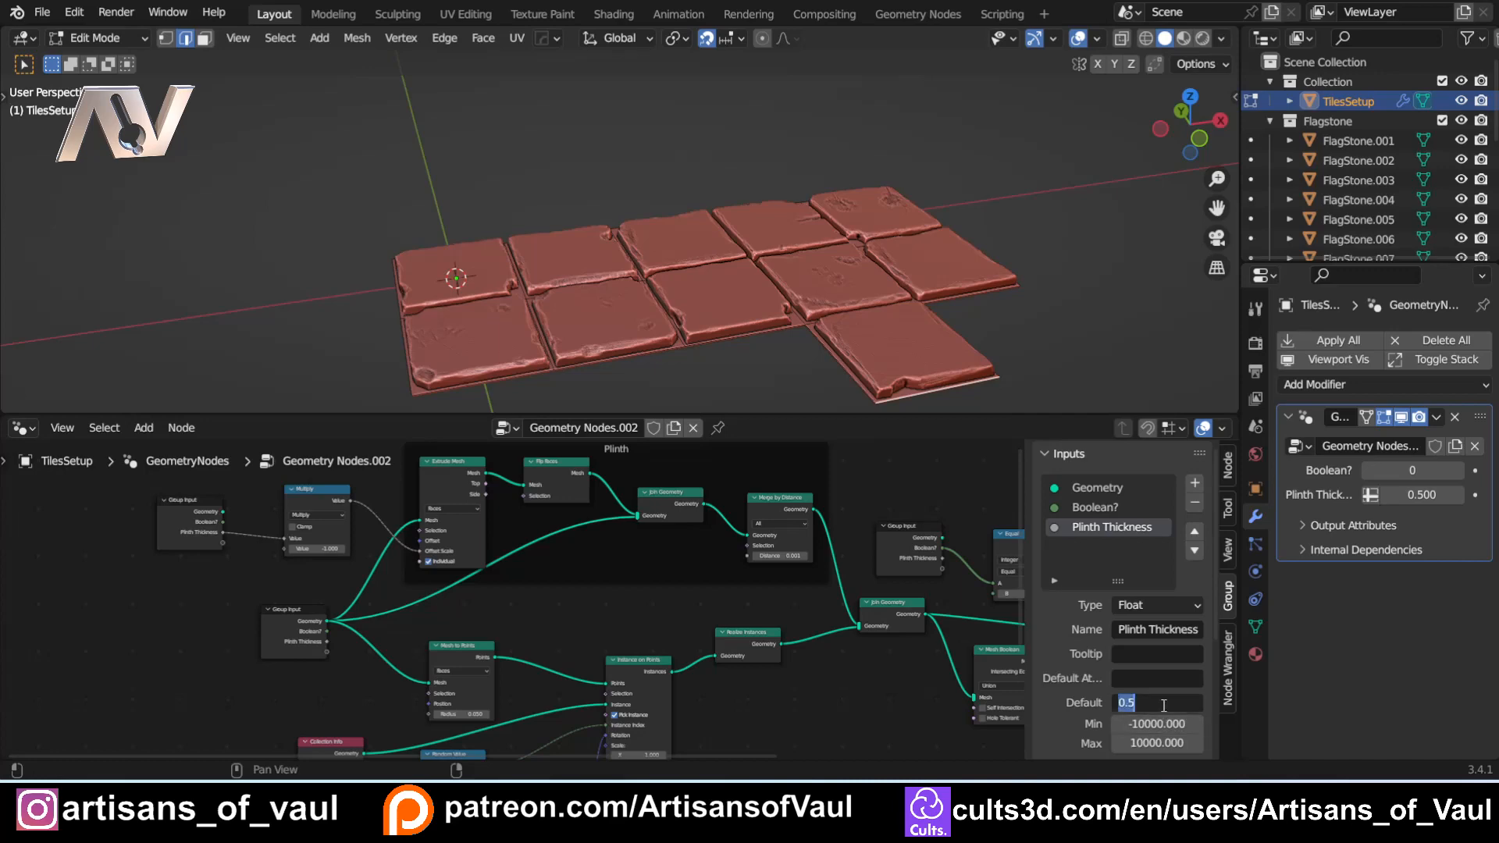
pyautogui.write('1')
pyautogui.press('Return')
pyautogui.click(1174, 725)
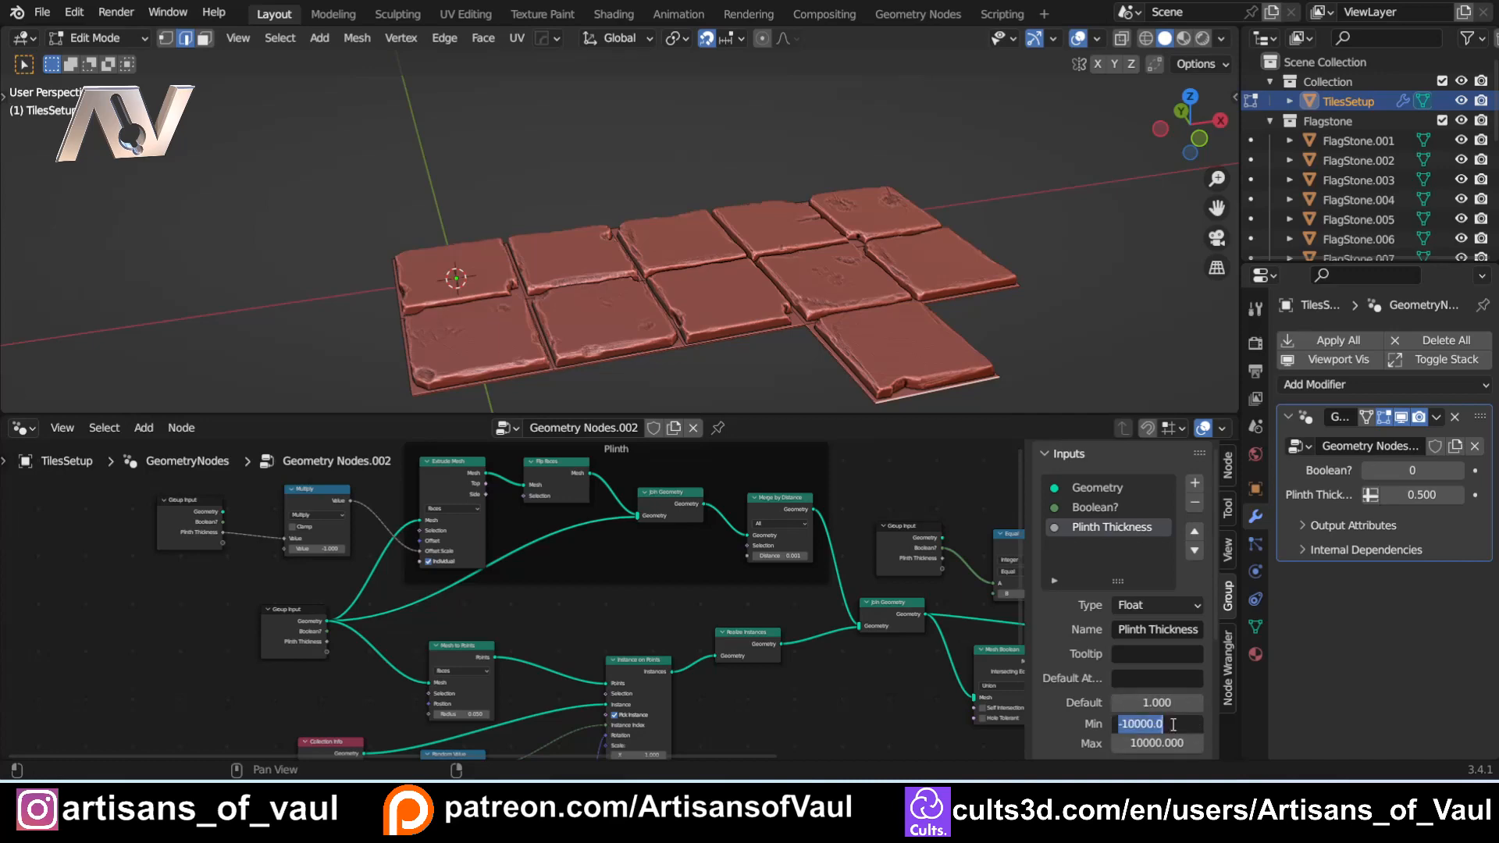
pyautogui.write('1')
pyautogui.write('1')
pyautogui.press('Return')
pyautogui.click(1169, 742)
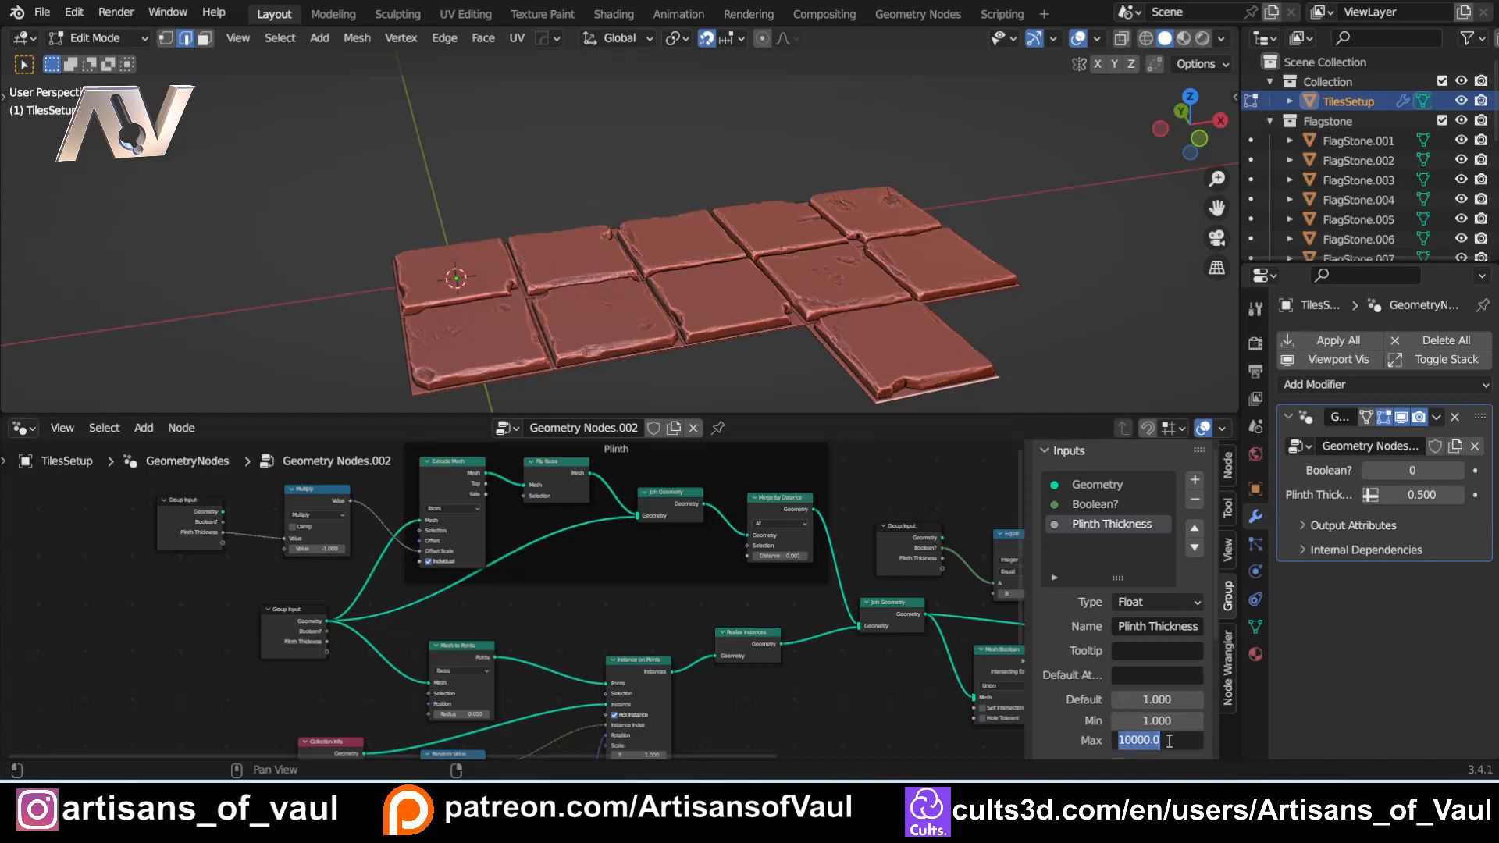
pyautogui.write('5')
pyautogui.press('Return')
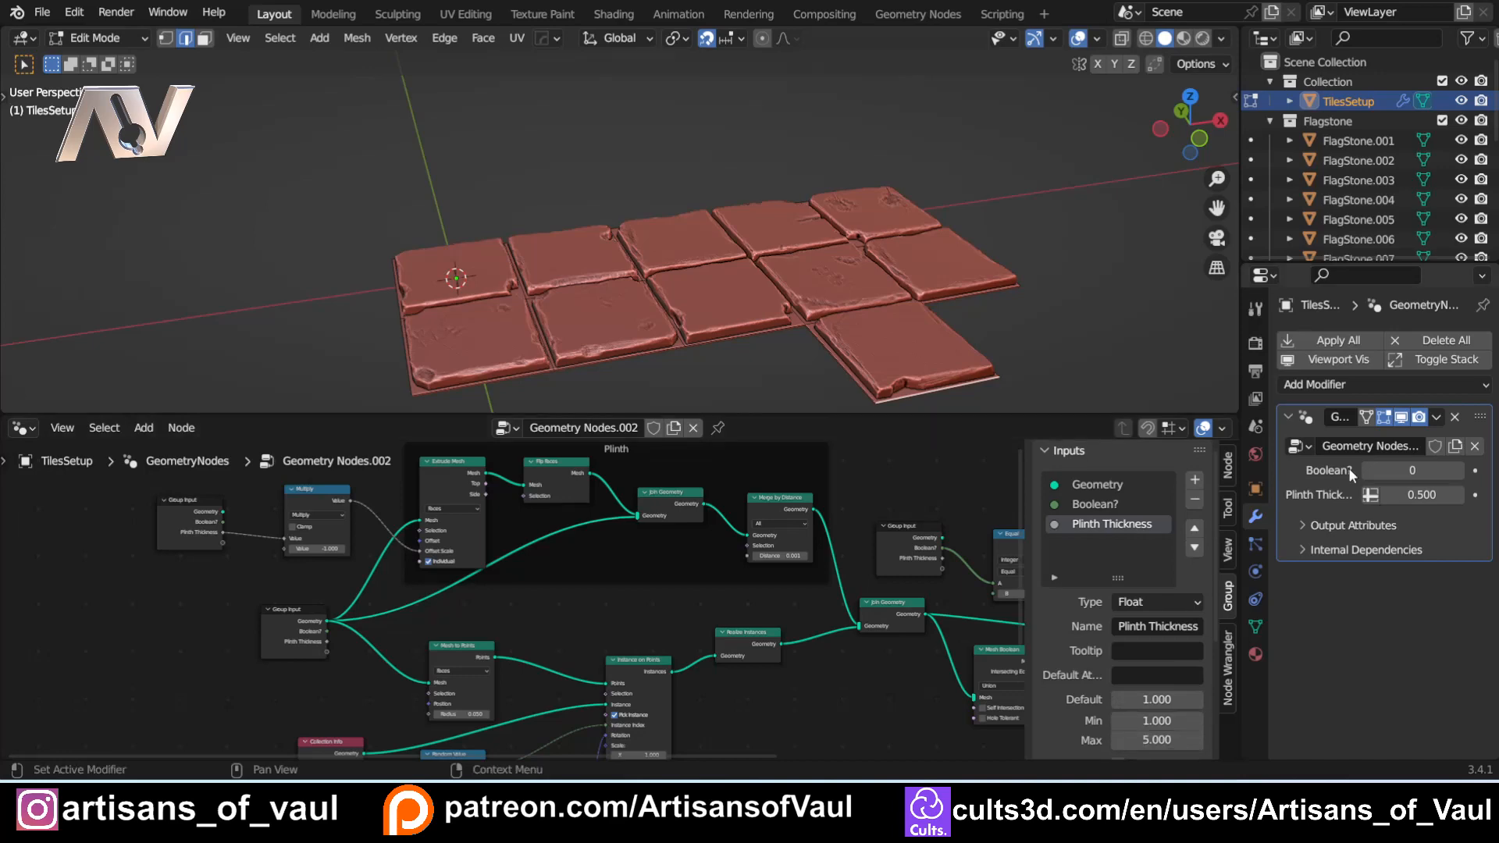
# Step: Set Plinth Thickness to 2 in the TilesSetup modifier and inspect the plinth's edge up close
pyautogui.click(1404, 495)
pyautogui.write('2')
pyautogui.press('Return')
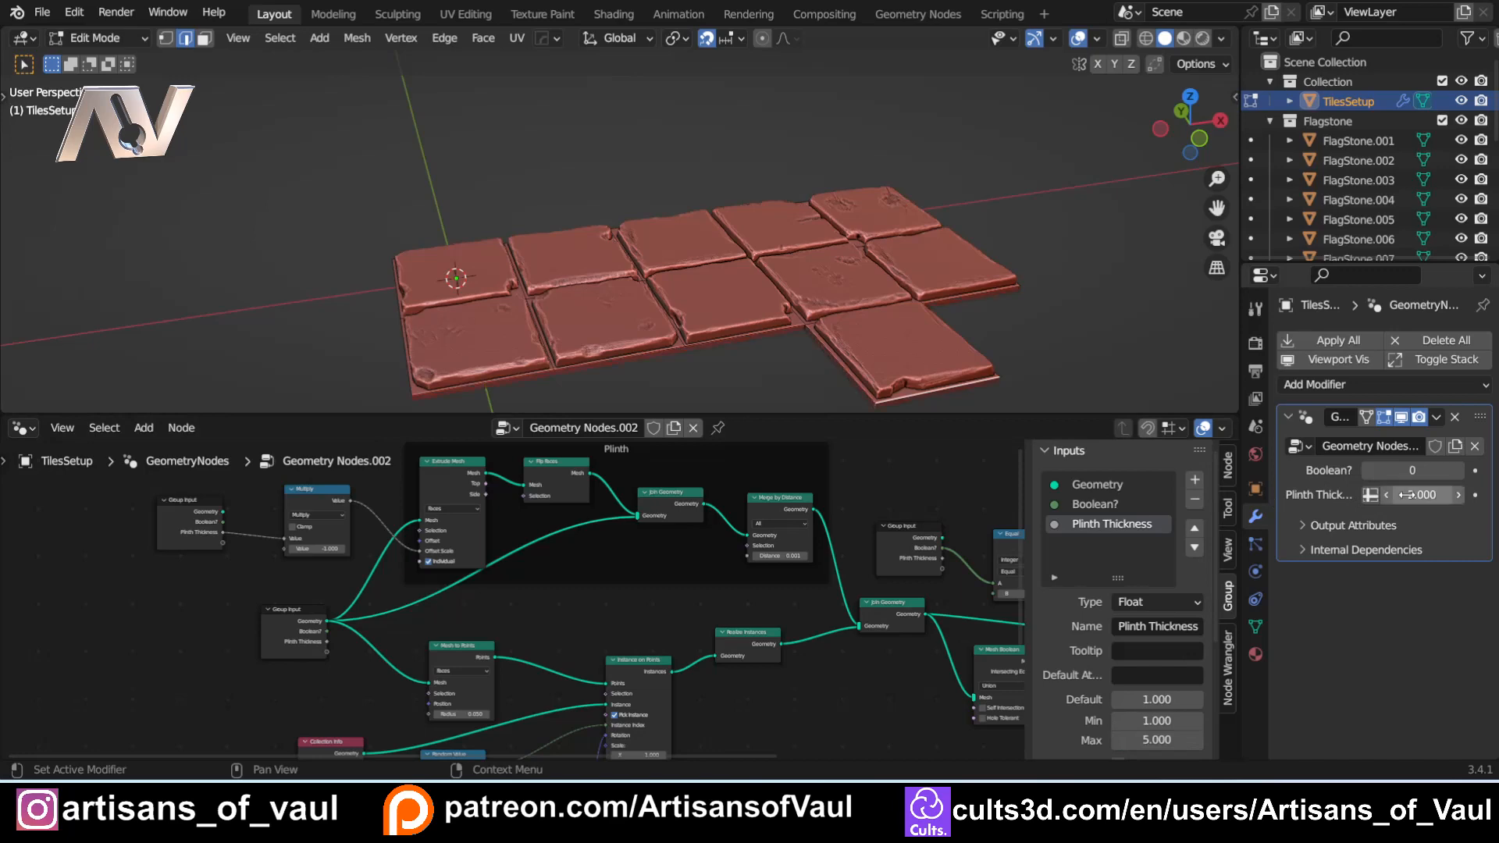
pyautogui.keyDown('shift'); pyautogui.moveTo(537, 378); pyautogui.dragTo(584, 282, button='middle'); pyautogui.keyUp('shift')
pyautogui.scroll(3, 584, 281)
pyautogui.scroll(3, 585, 281)
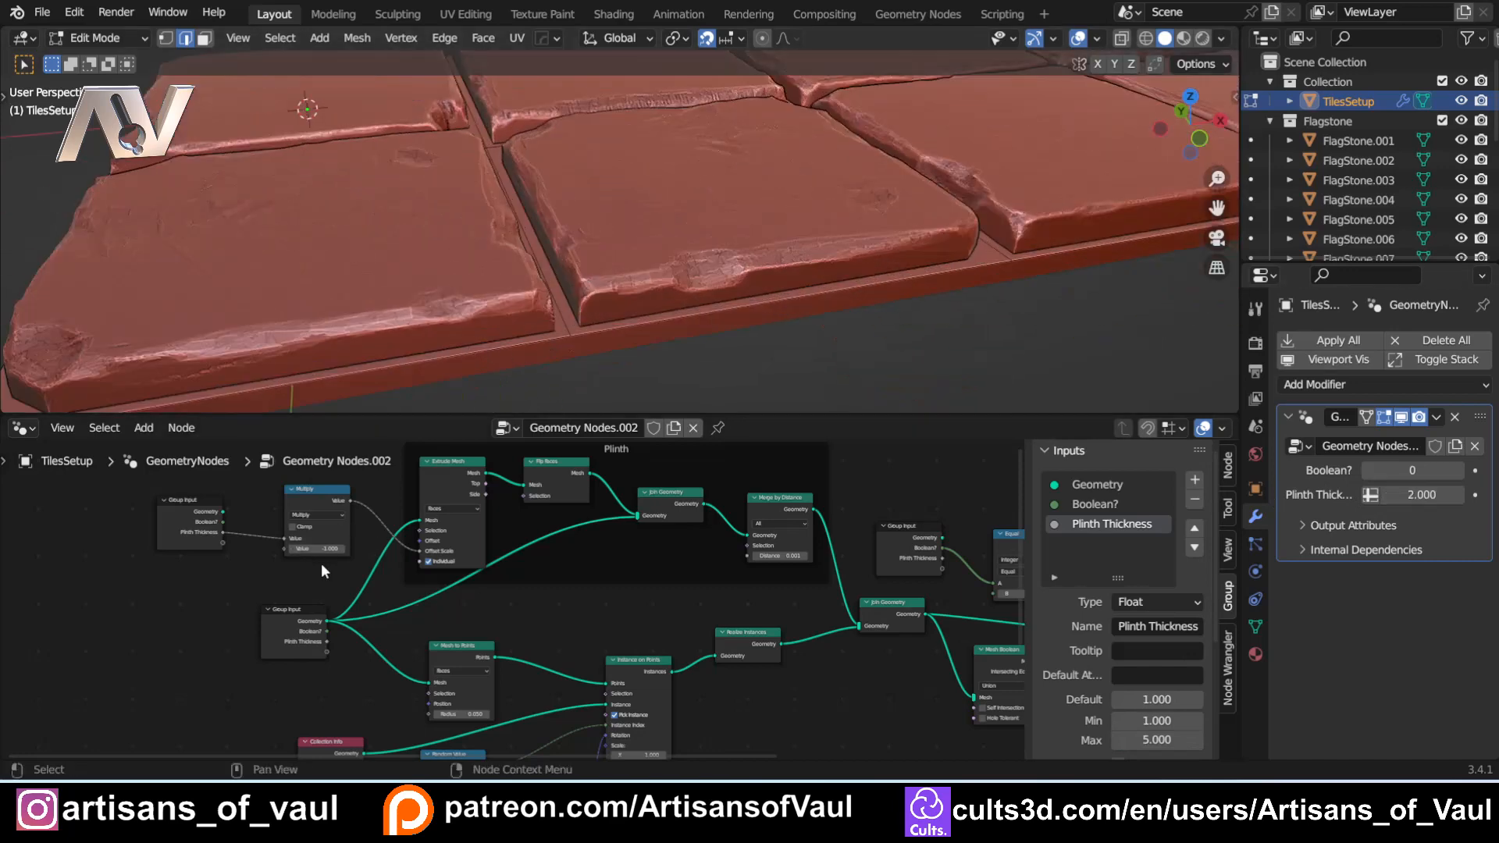
# Step: Move the Boolean? group input below Plinth Thickness in the inputs order
pyautogui.keyDown('shift'); pyautogui.moveTo(295, 596); pyautogui.dragTo(459, 629, button='middle'); pyautogui.keyUp('shift')
pyautogui.scroll(5, 459, 628)
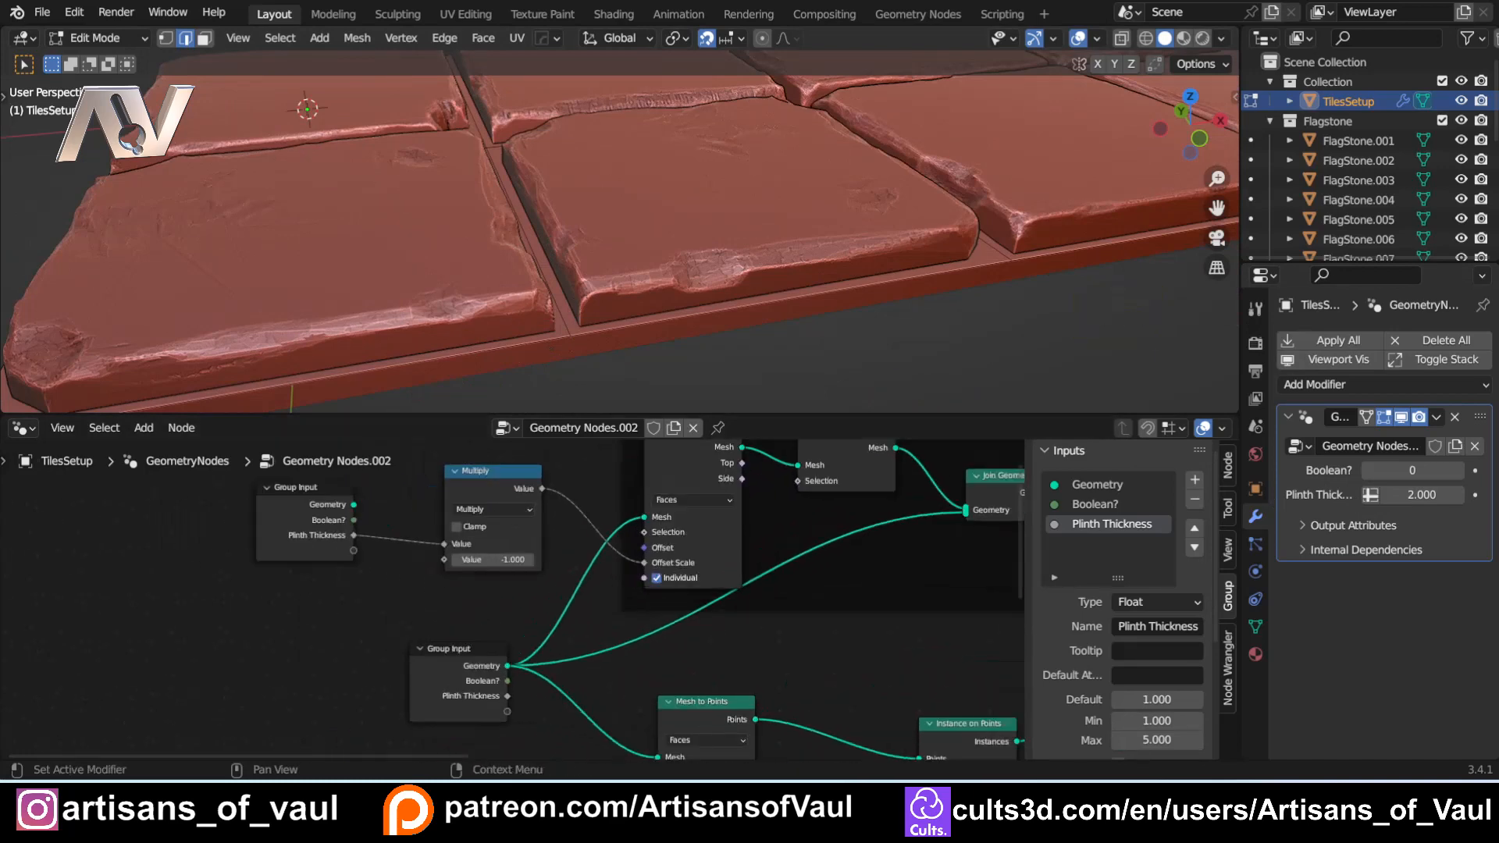
pyautogui.click(1113, 505)
pyautogui.click(1194, 547)
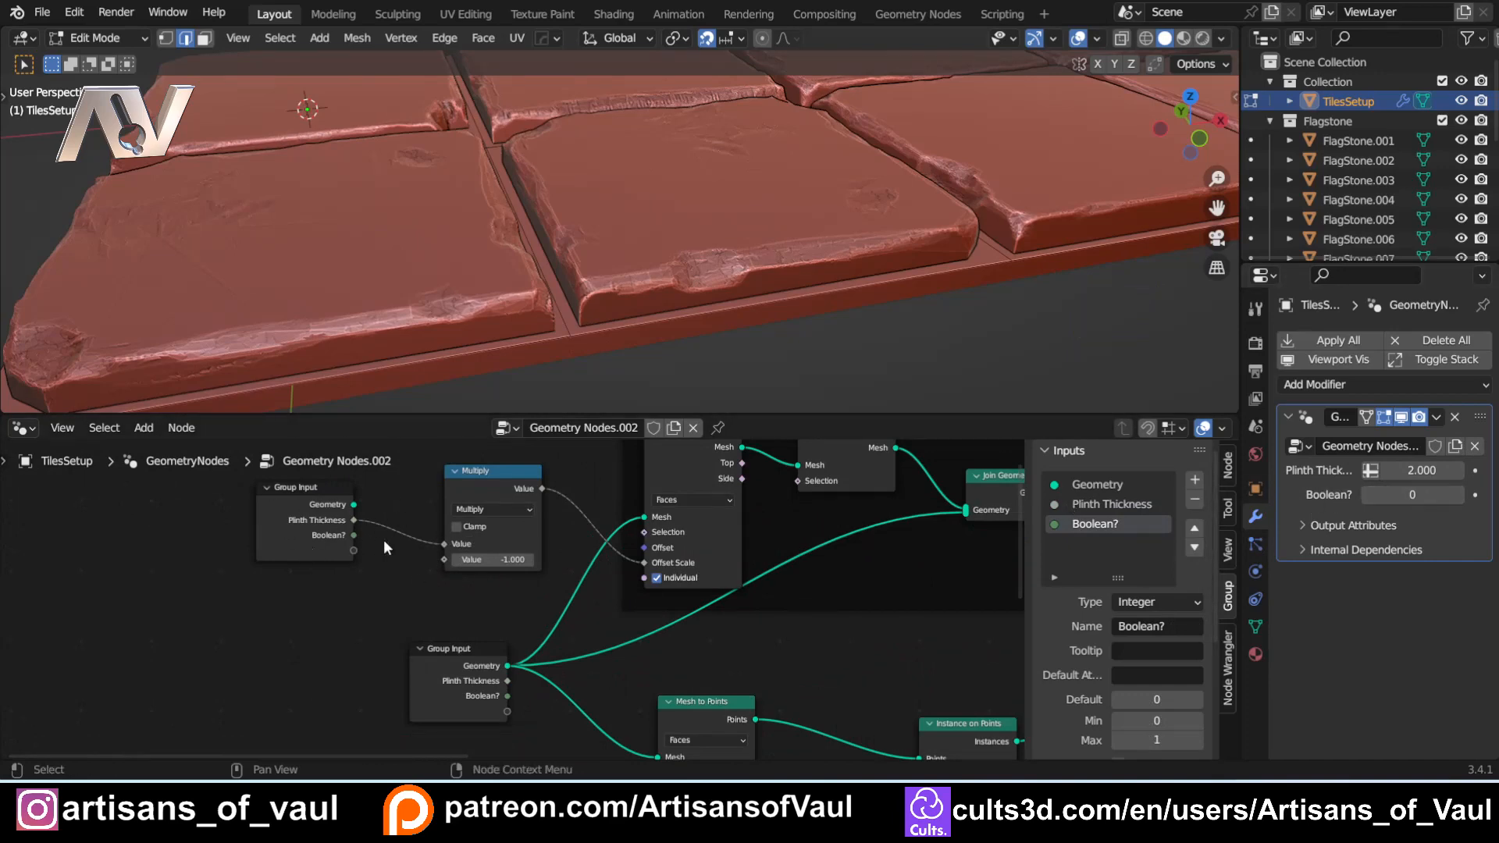
# Step: Feed the Seed of the Random Value node driving Instance Index from a new Group Input node
pyautogui.scroll(-1, 471, 613)
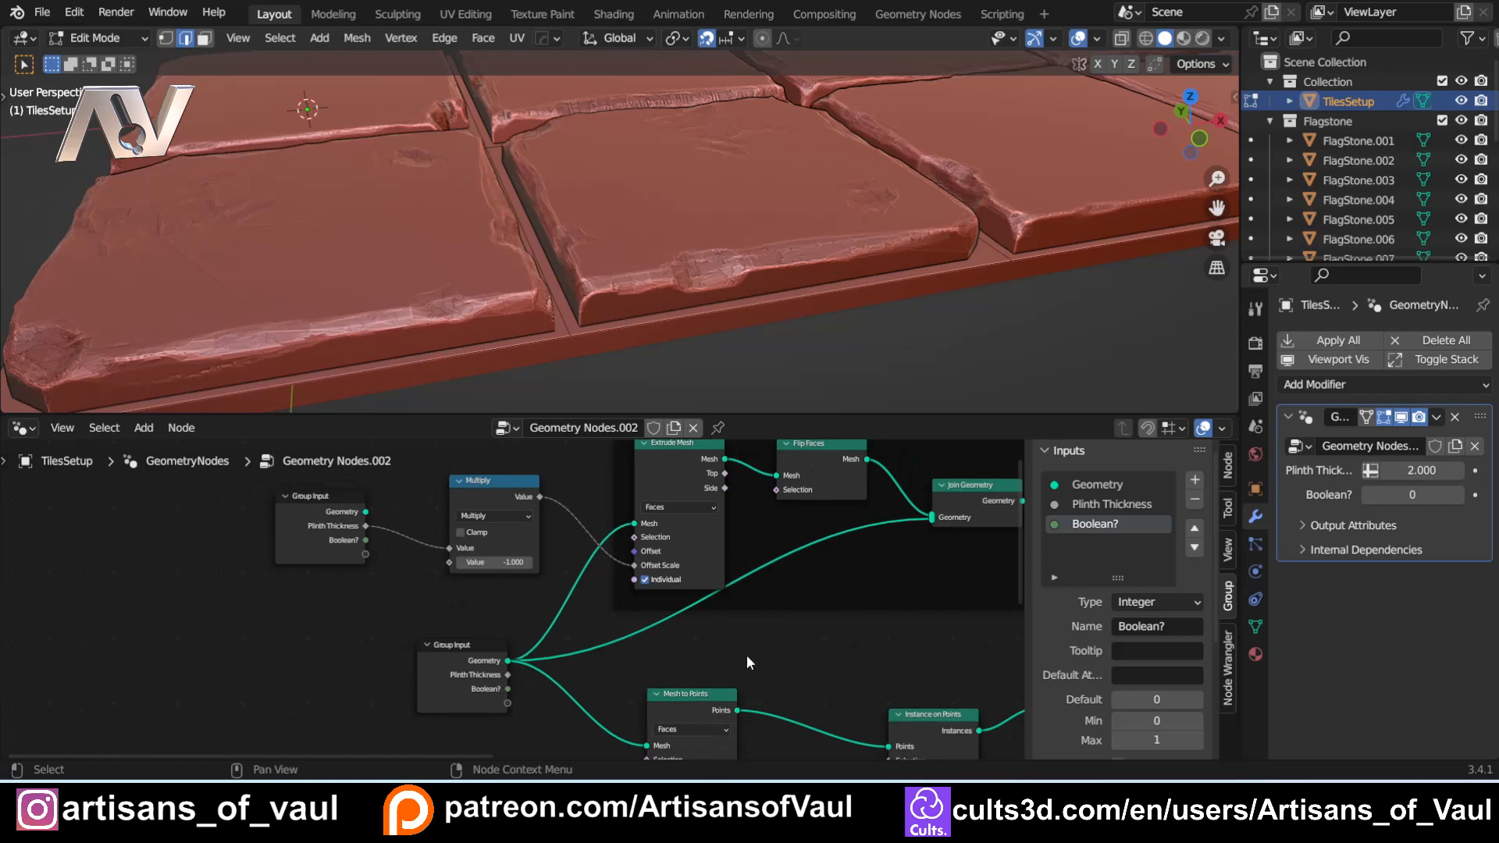
pyautogui.scroll(-2, 814, 667)
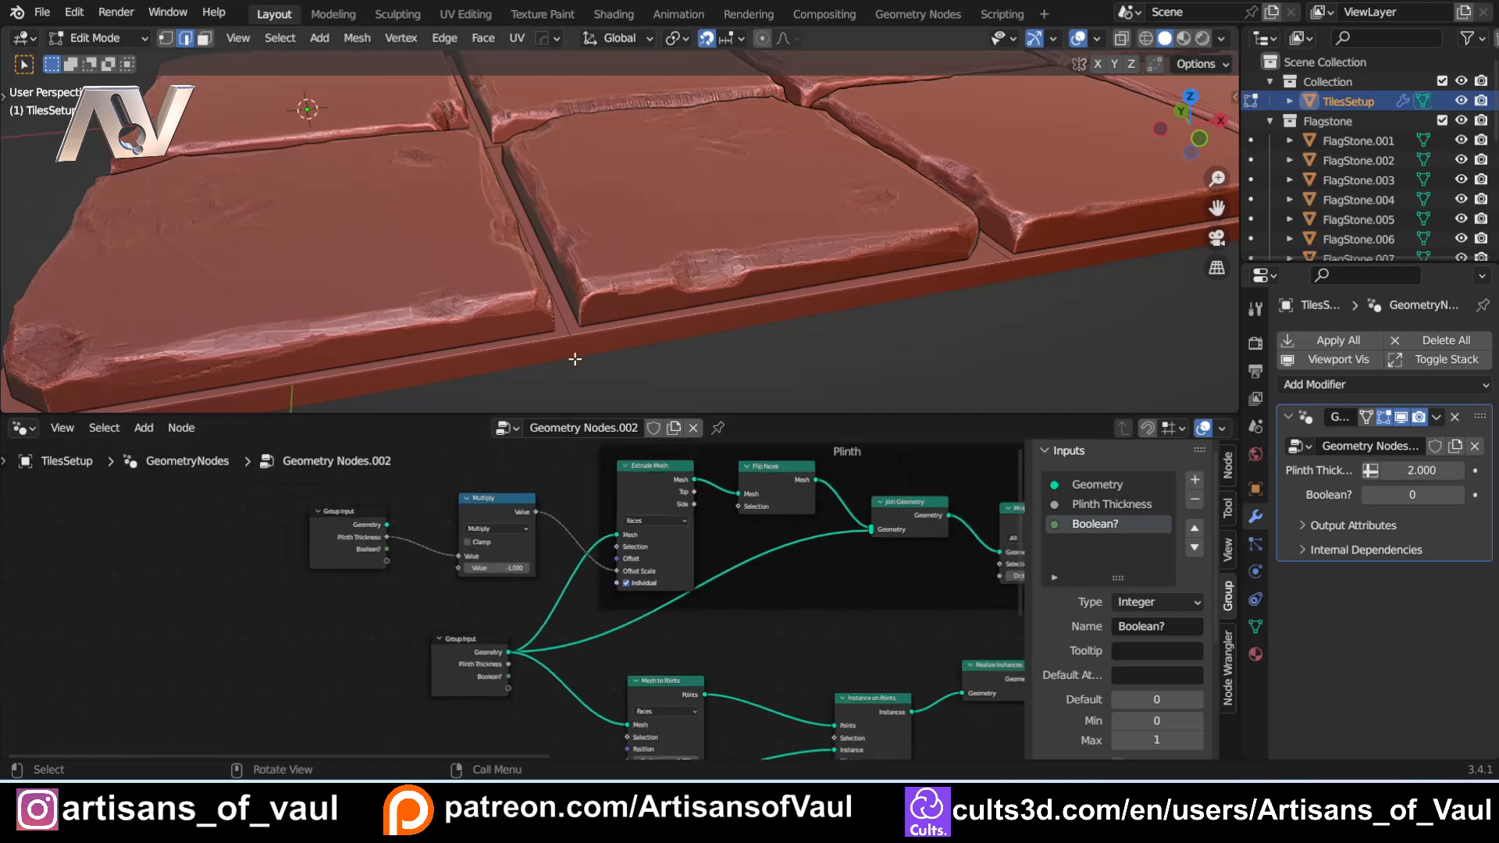
pyautogui.scroll(-3, 623, 373)
pyautogui.moveTo(663, 342); pyautogui.dragTo(658, 389, button='middle')
pyautogui.scroll(-1, 674, 362)
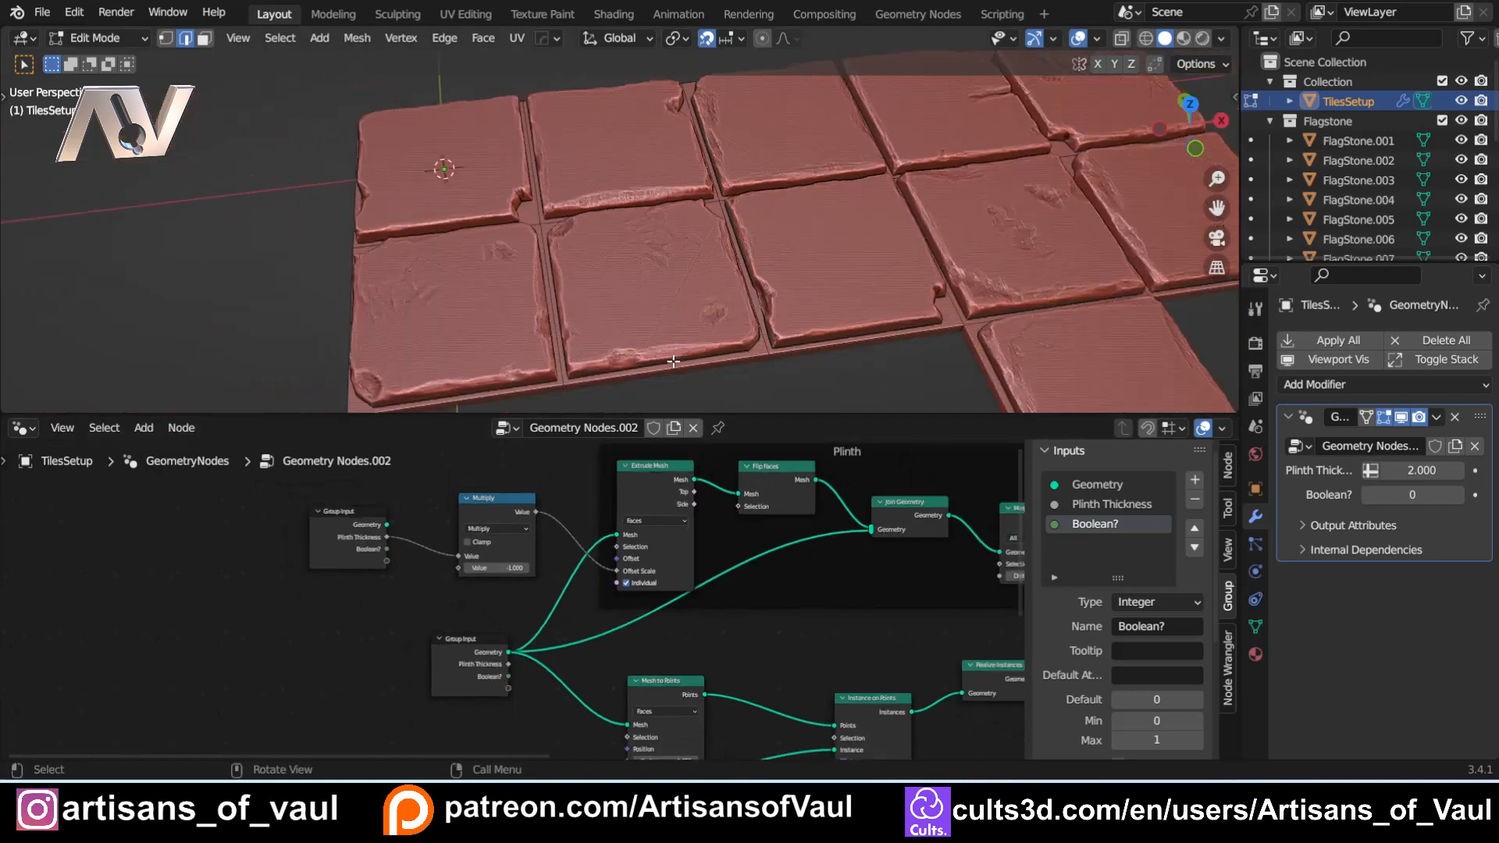
pyautogui.keyDown('shift'); pyautogui.moveTo(851, 376); pyautogui.dragTo(692, 351, button='middle'); pyautogui.keyUp('shift')
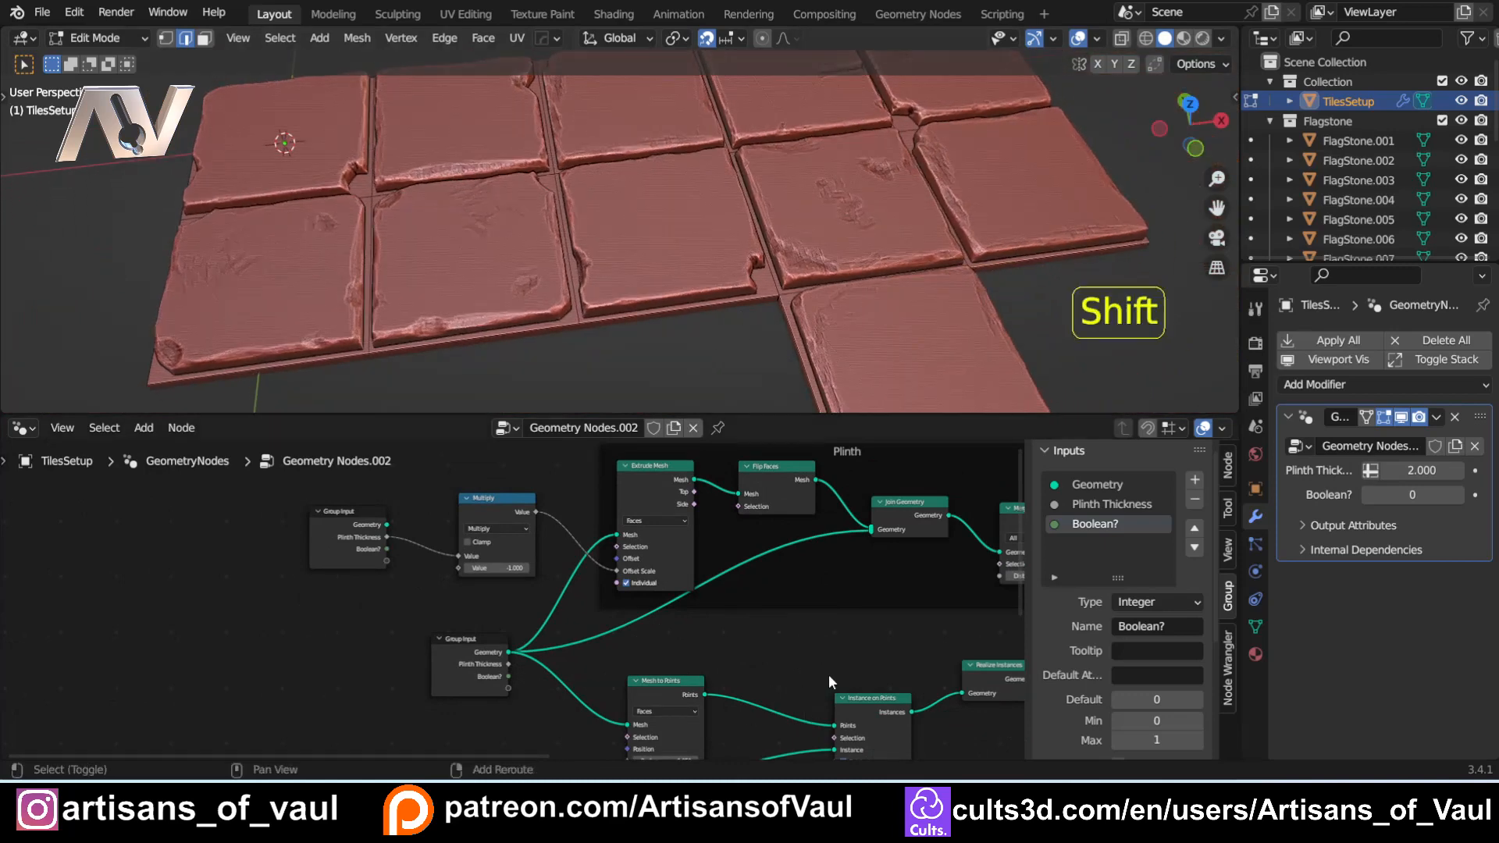
pyautogui.keyDown('shift'); pyautogui.moveTo(827, 673); pyautogui.dragTo(733, 493, button='middle'); pyautogui.keyUp('shift')
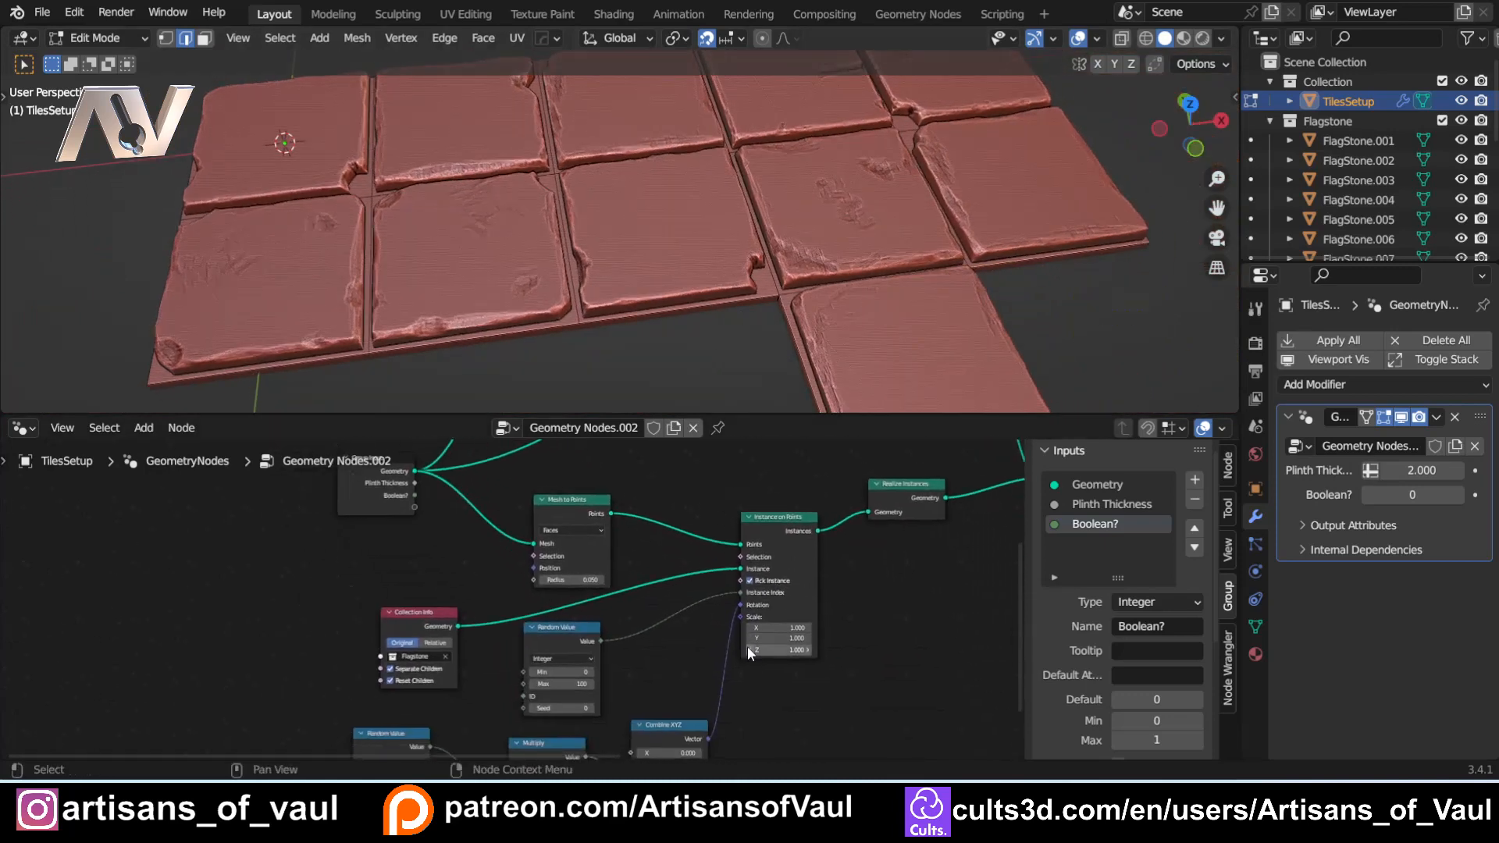
pyautogui.scroll(1, 578, 670)
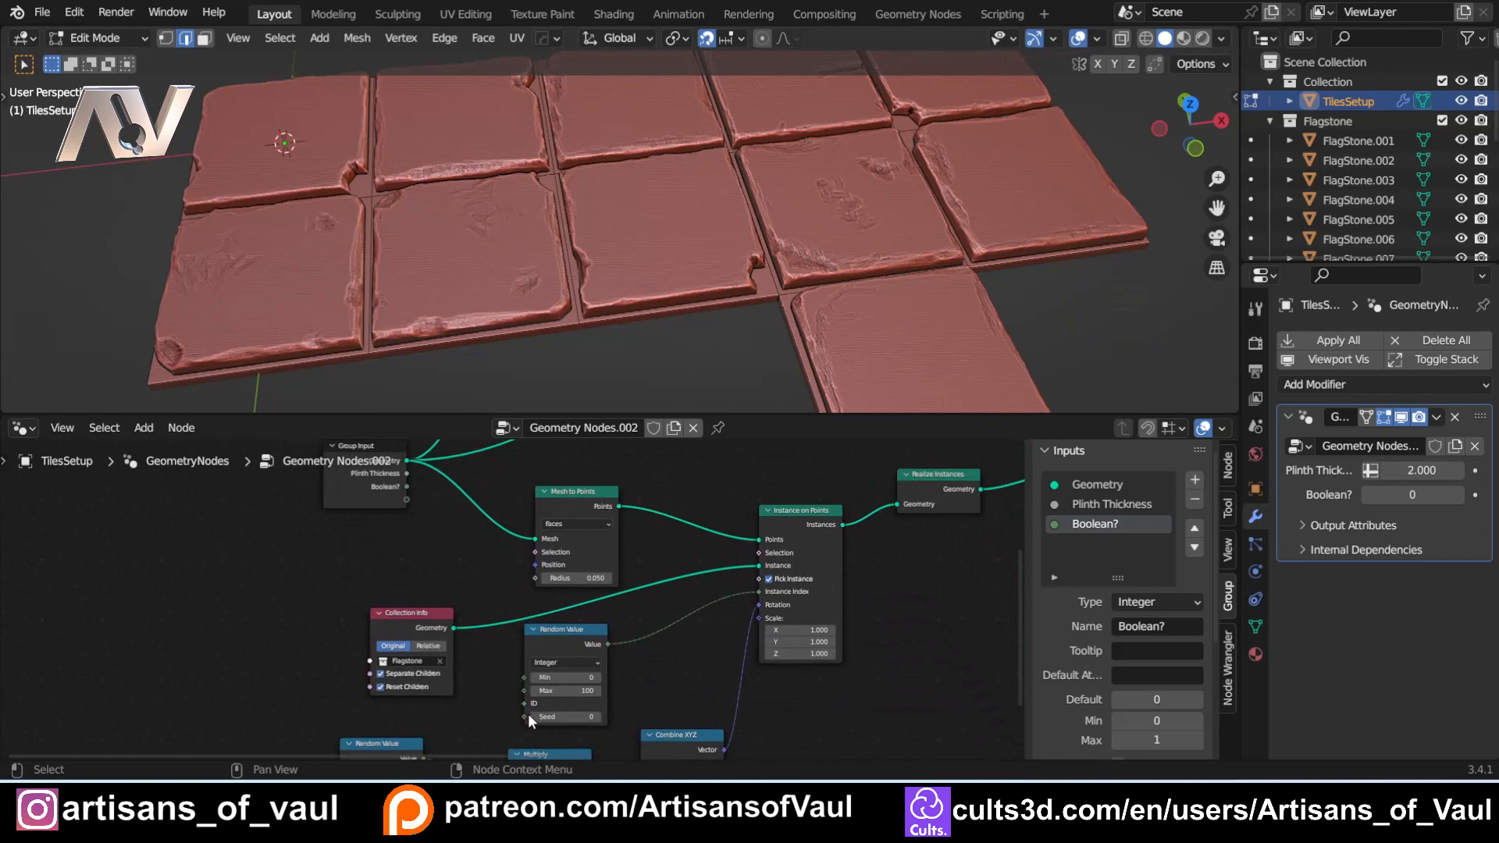
pyautogui.moveTo(528, 717); pyautogui.dragTo(310, 696)
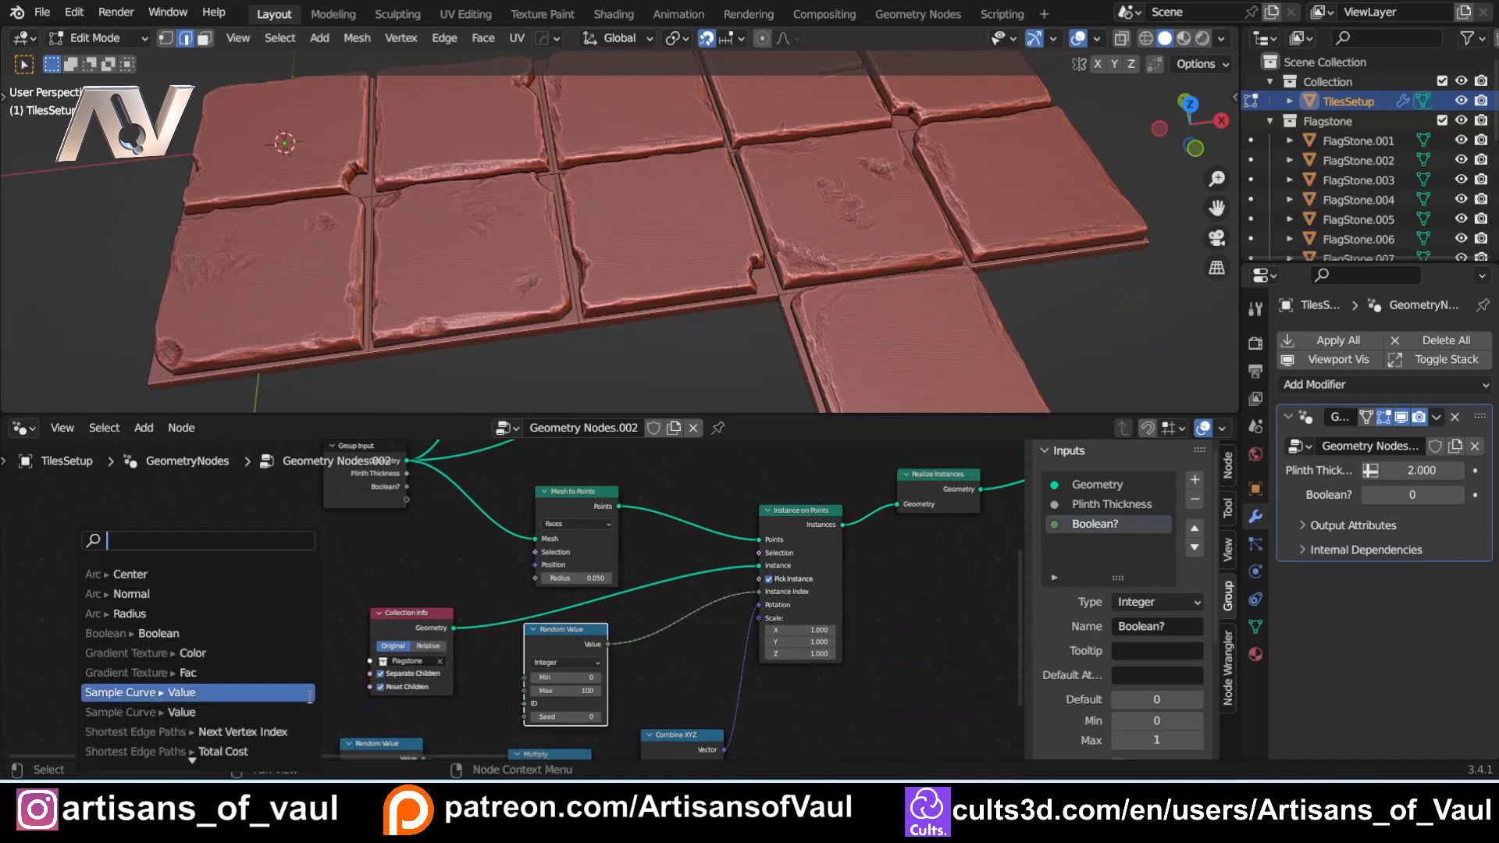
pyautogui.write('in')
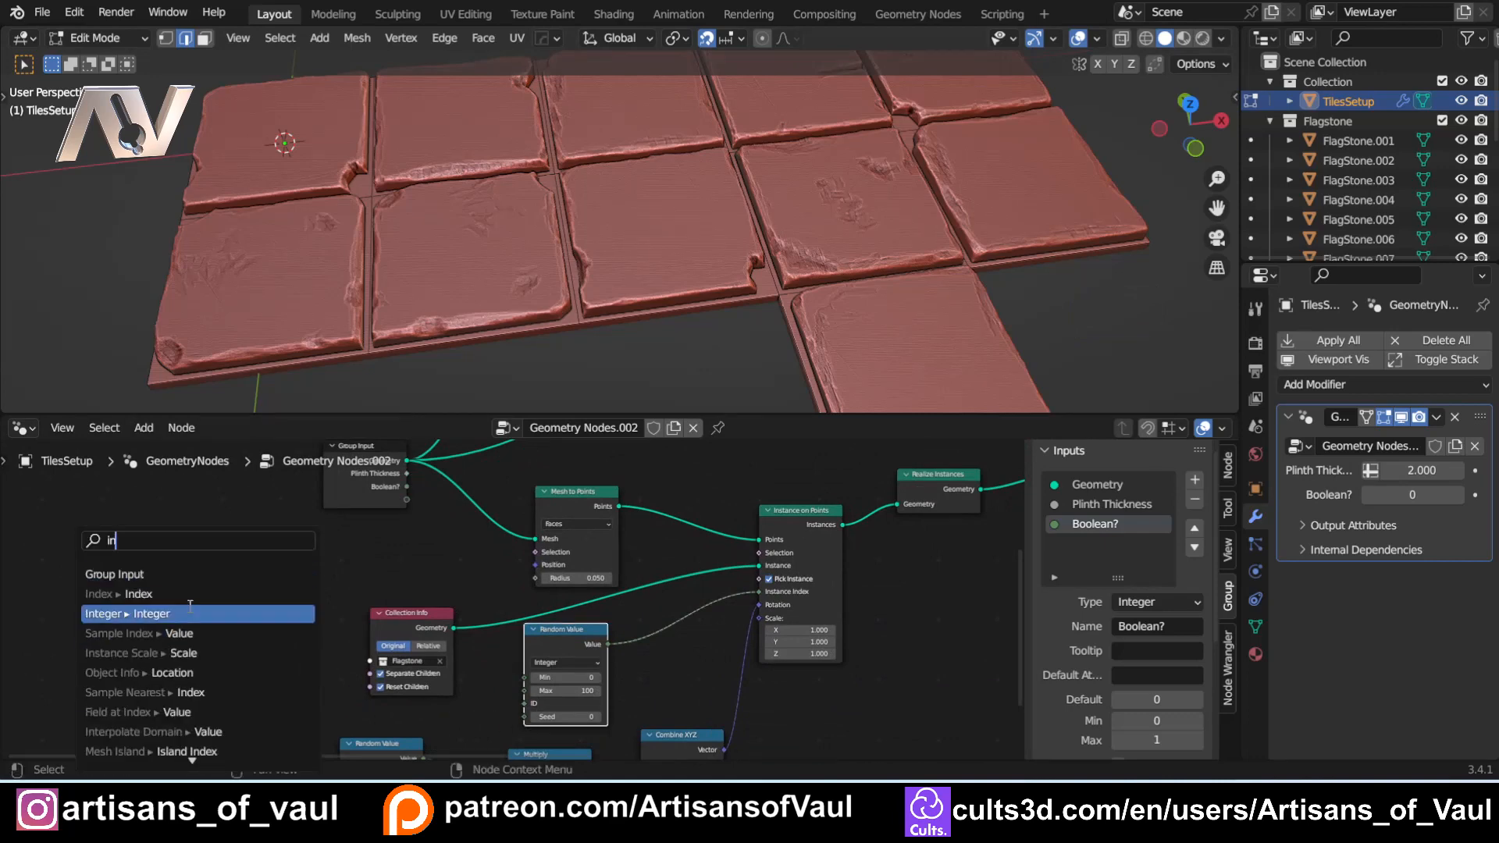
pyautogui.click(188, 573)
pyautogui.click(212, 576)
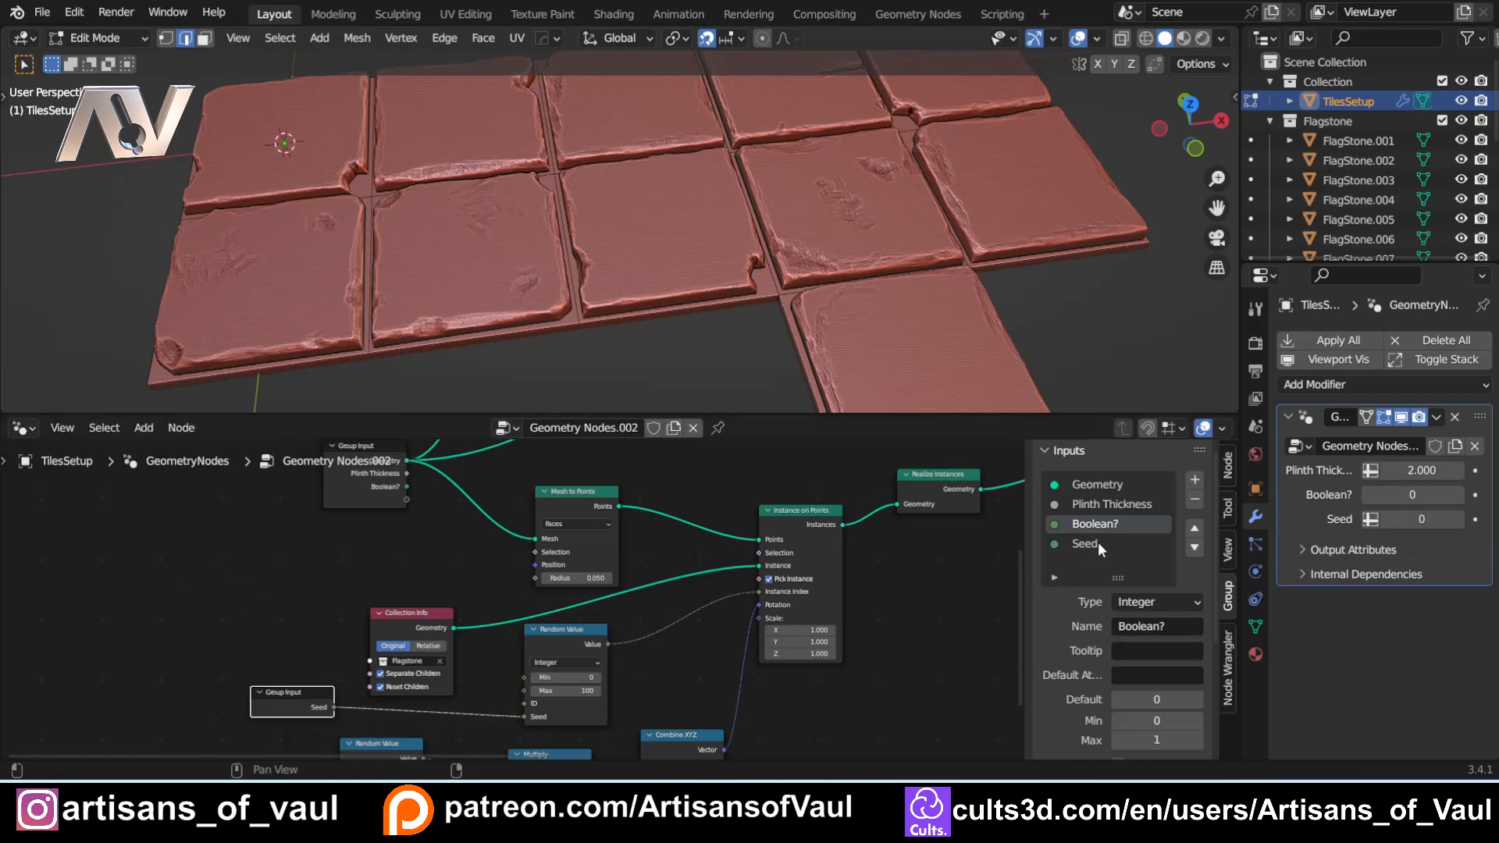
# Step: Rename the new Seed group input to "Tile Seed" and set its minimum to 1
pyautogui.click(1097, 542)
pyautogui.click(1120, 628)
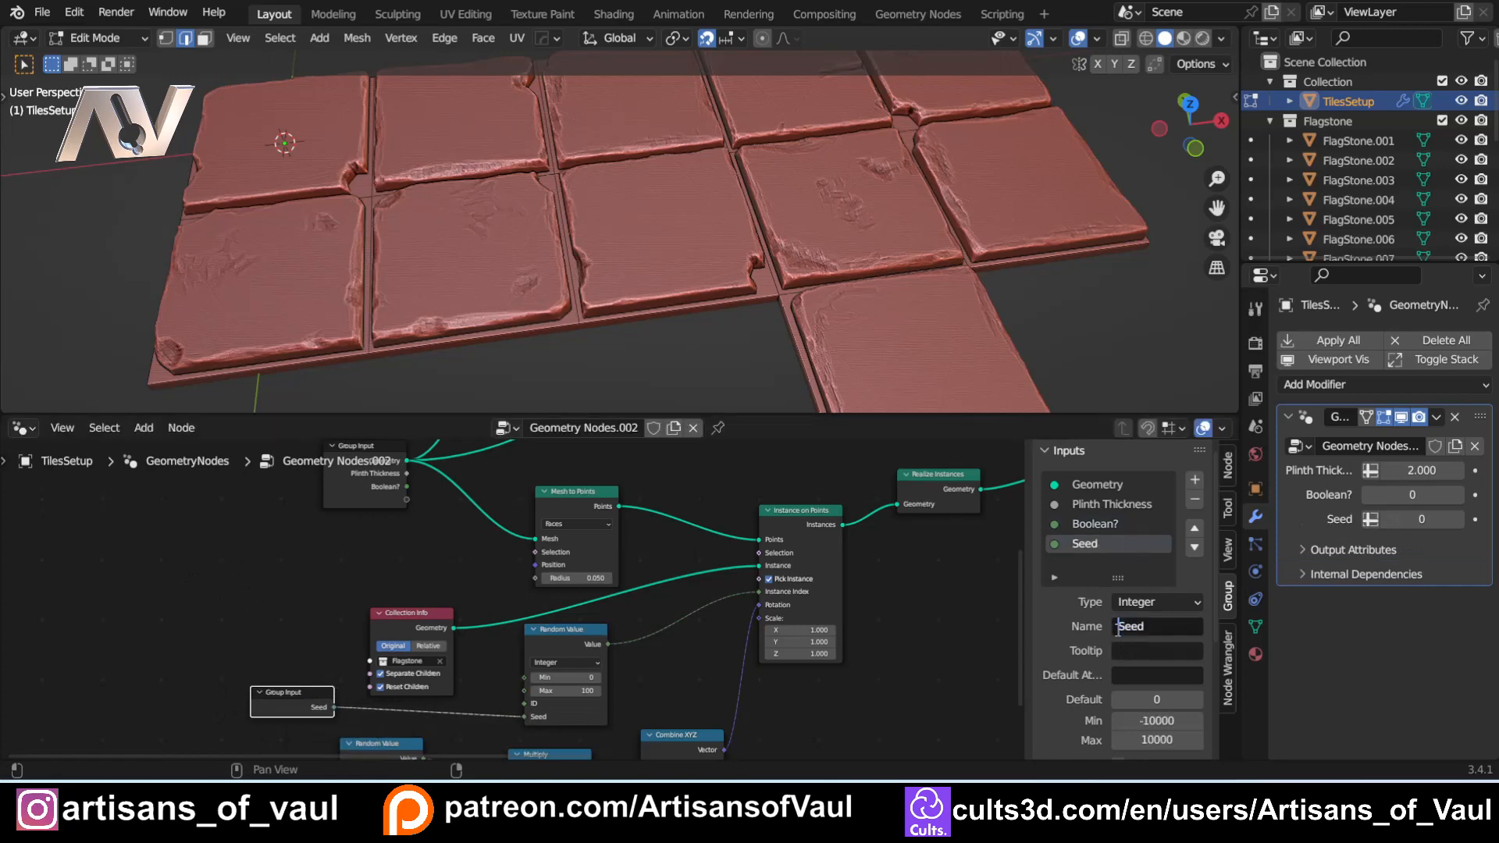
pyautogui.write('Tile')
pyautogui.press('Return')
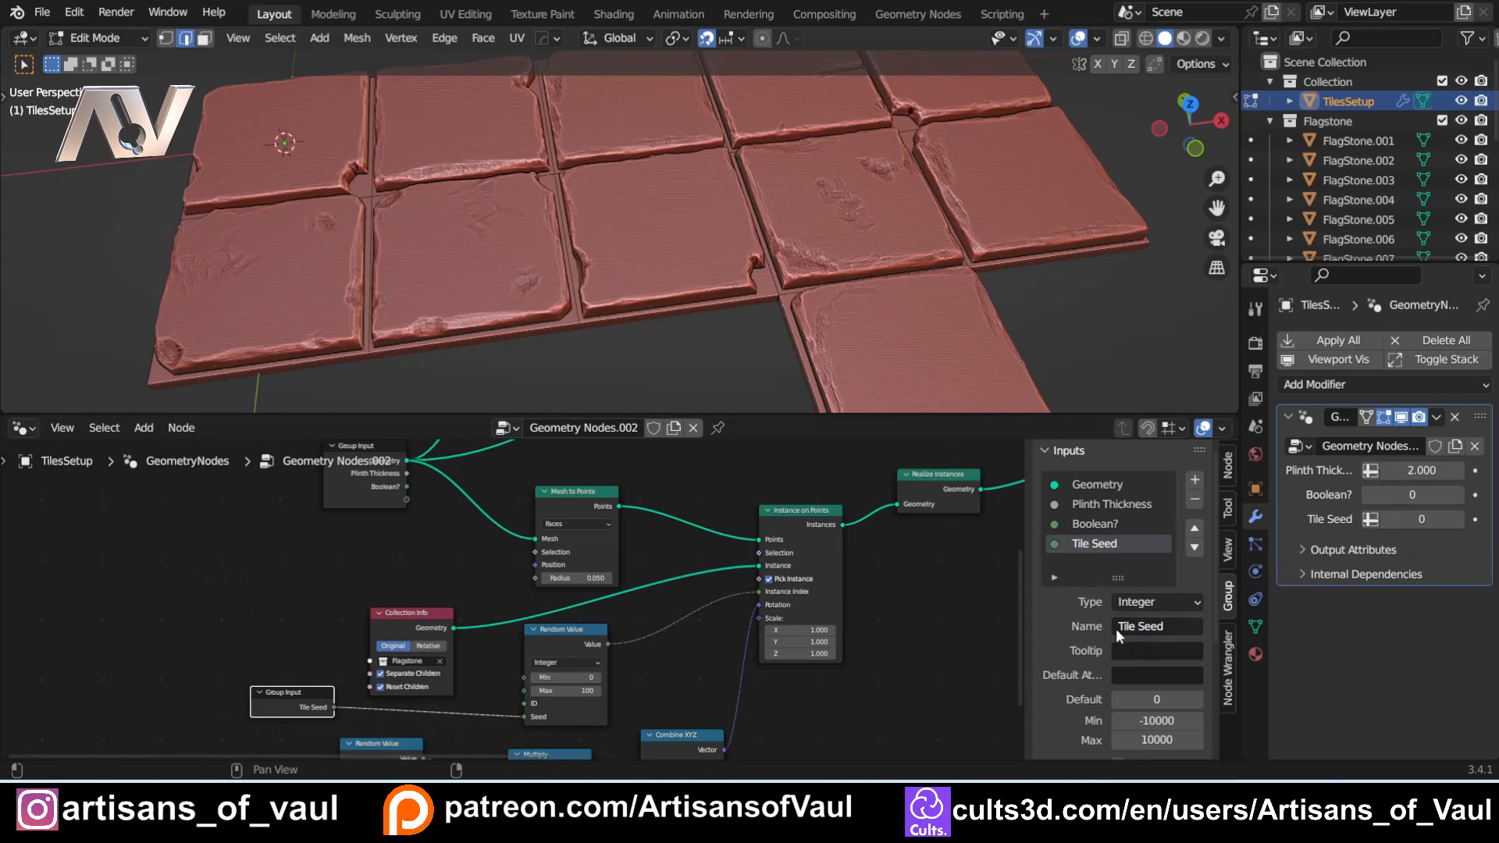
pyautogui.click(1157, 720)
pyautogui.write('1')
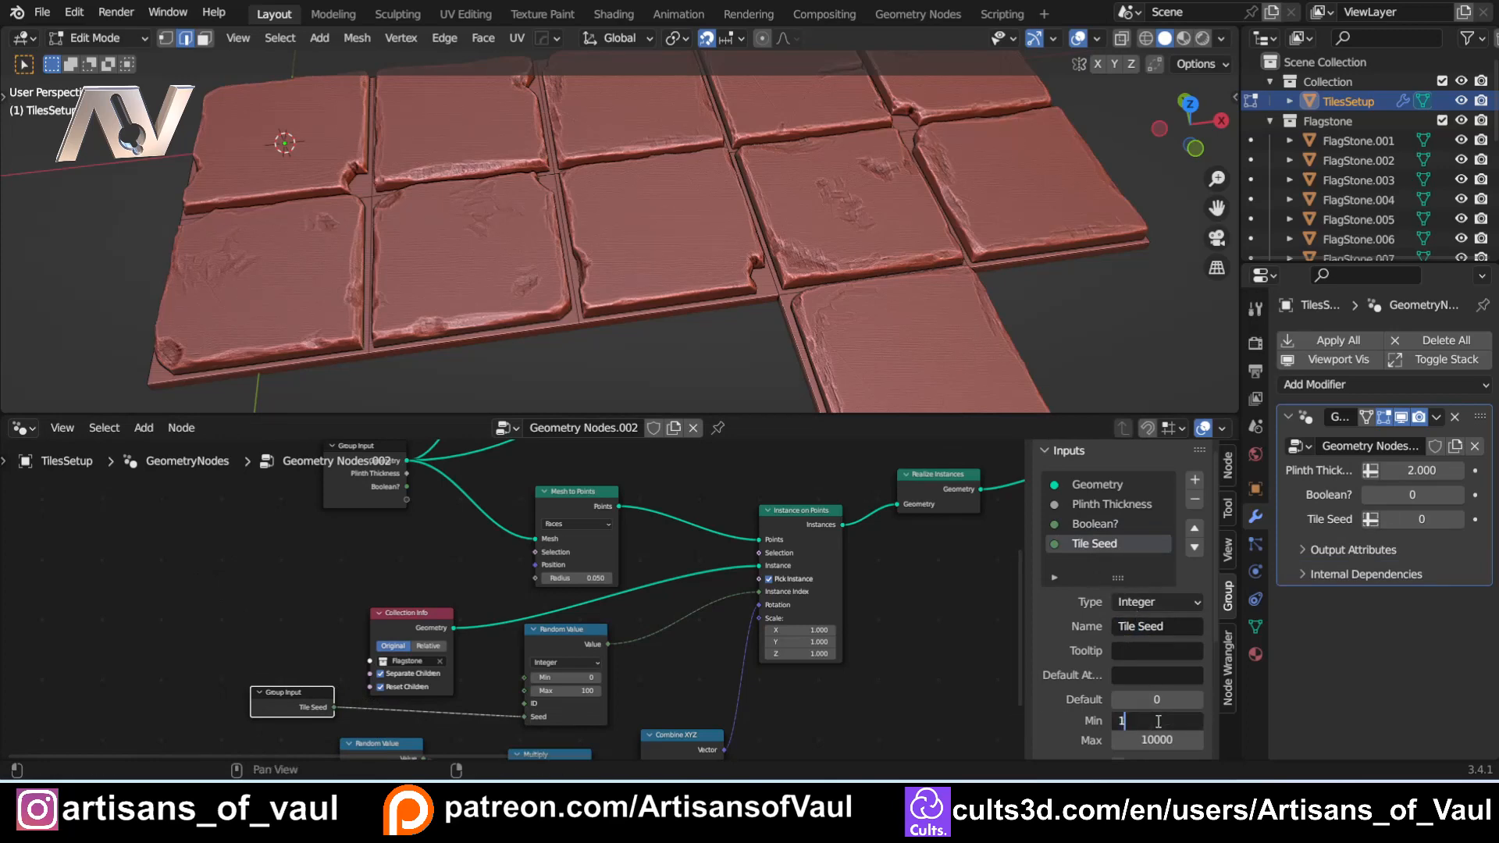
pyautogui.press('Return')
pyautogui.click(1155, 744)
pyautogui.press('Return')
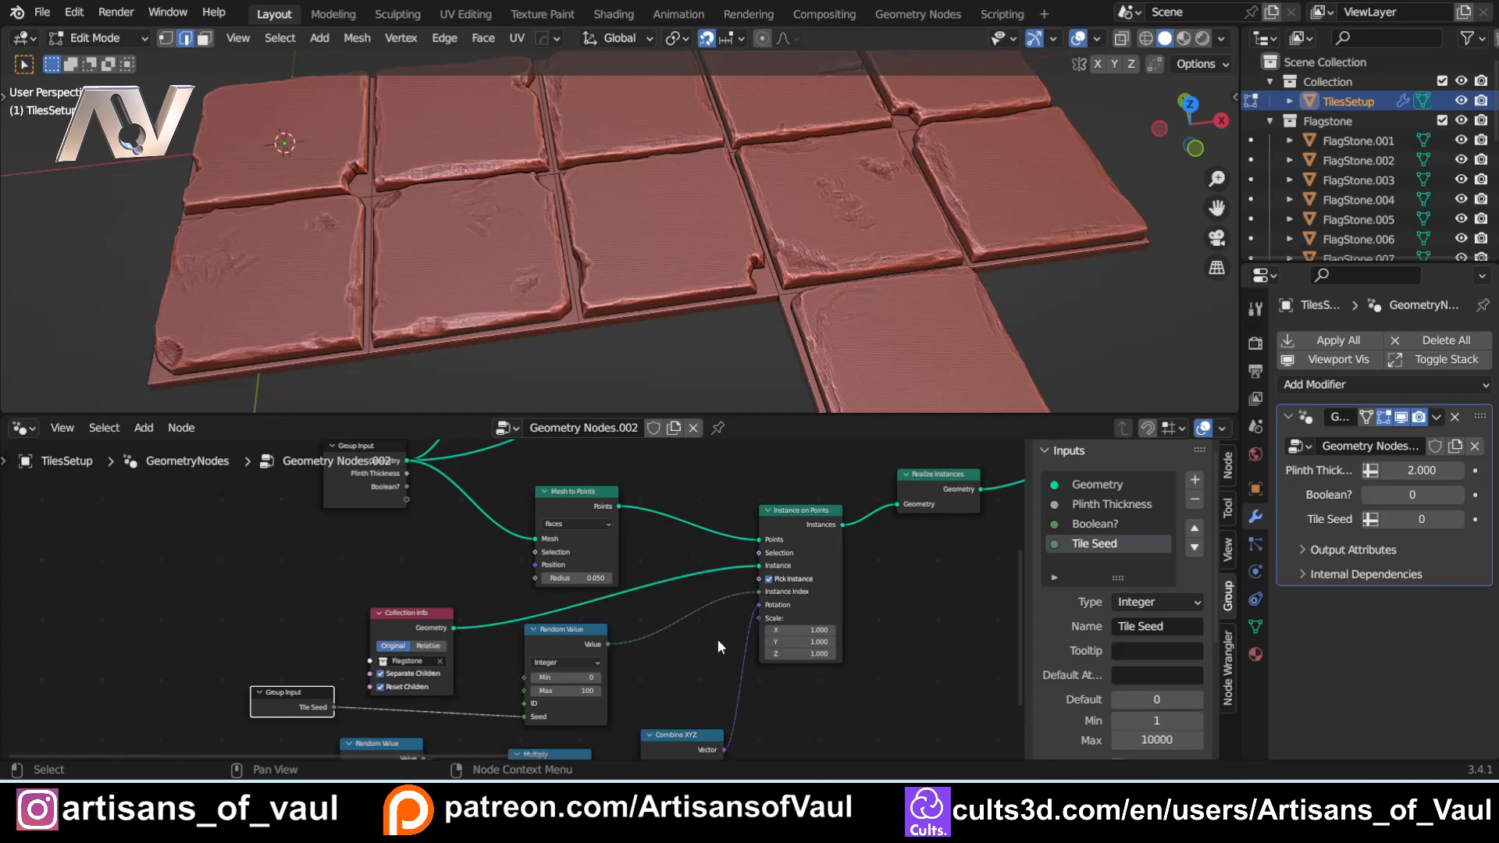
# Step: Make room beside the rotation Random Value node and feed its Seed from another new Group Input node
pyautogui.keyDown('shift'); pyautogui.scroll(-5, 668, 682); pyautogui.keyUp('shift')
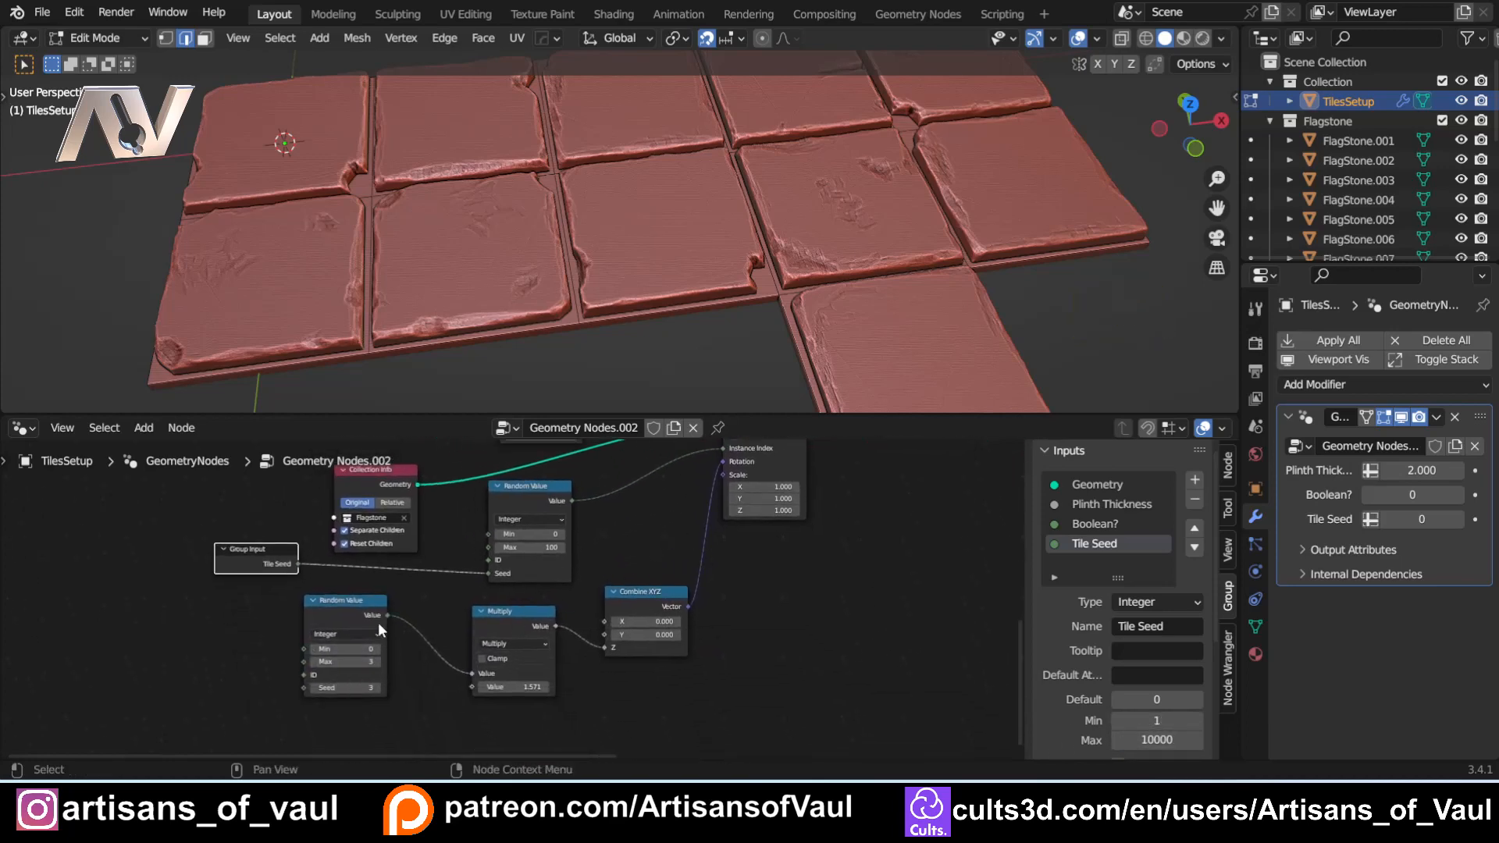
pyautogui.moveTo(350, 607); pyautogui.dragTo(391, 609)
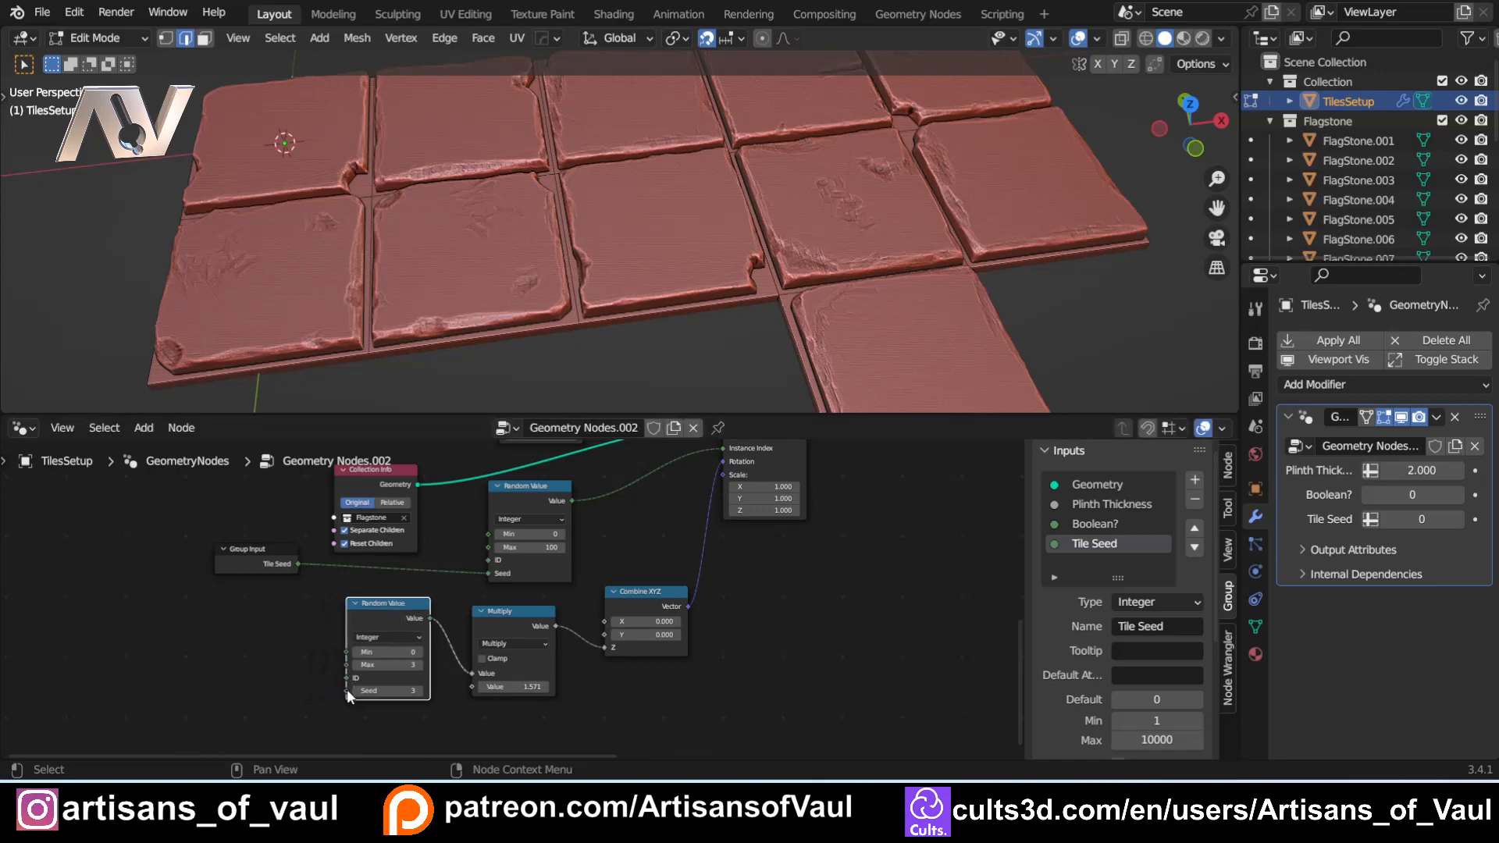
pyautogui.moveTo(346, 690); pyautogui.dragTo(277, 681)
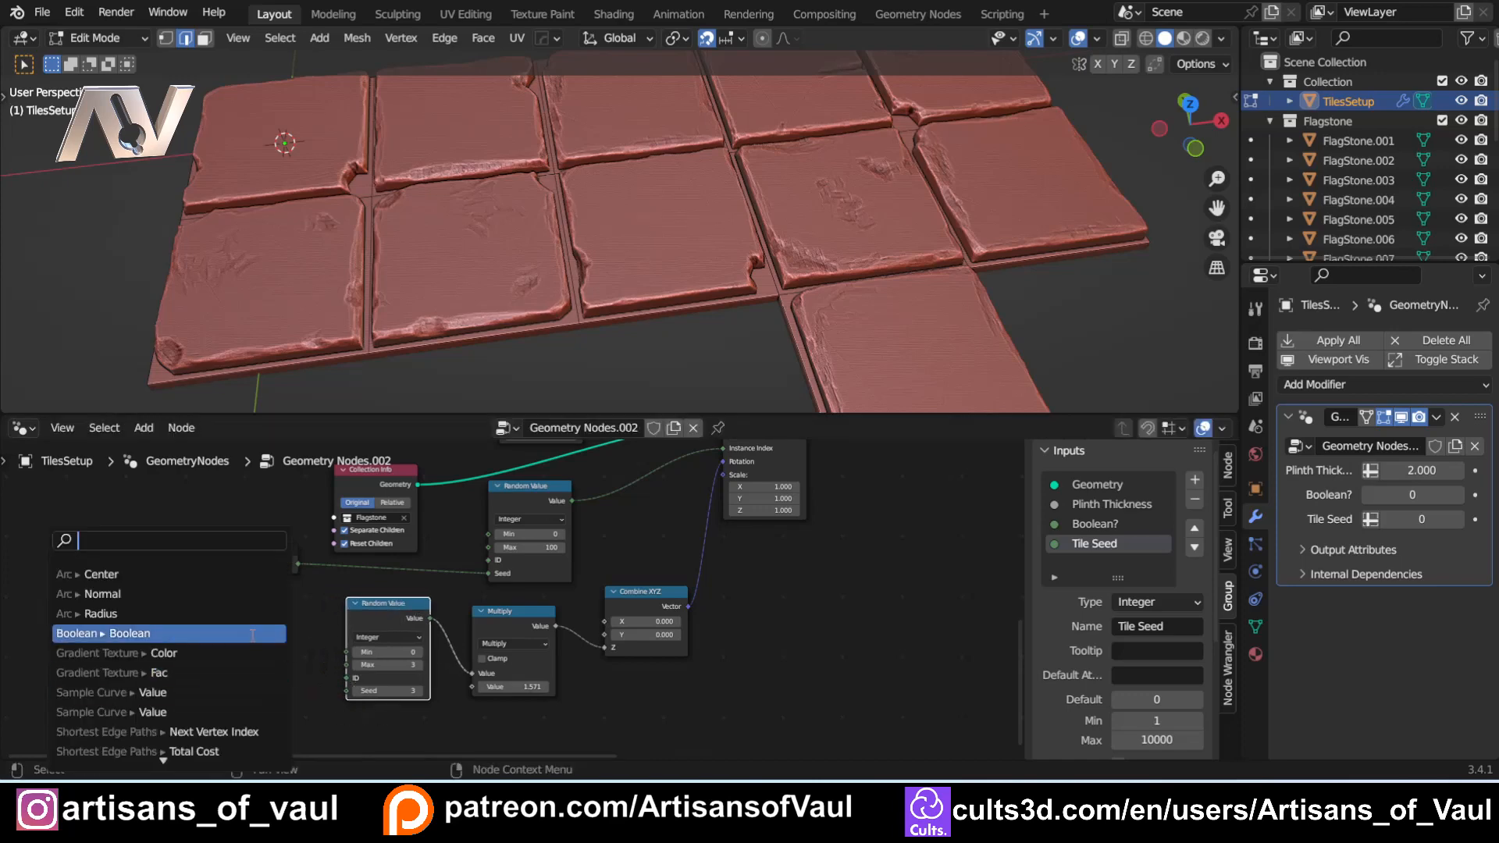
pyautogui.write('in')
pyautogui.click(160, 576)
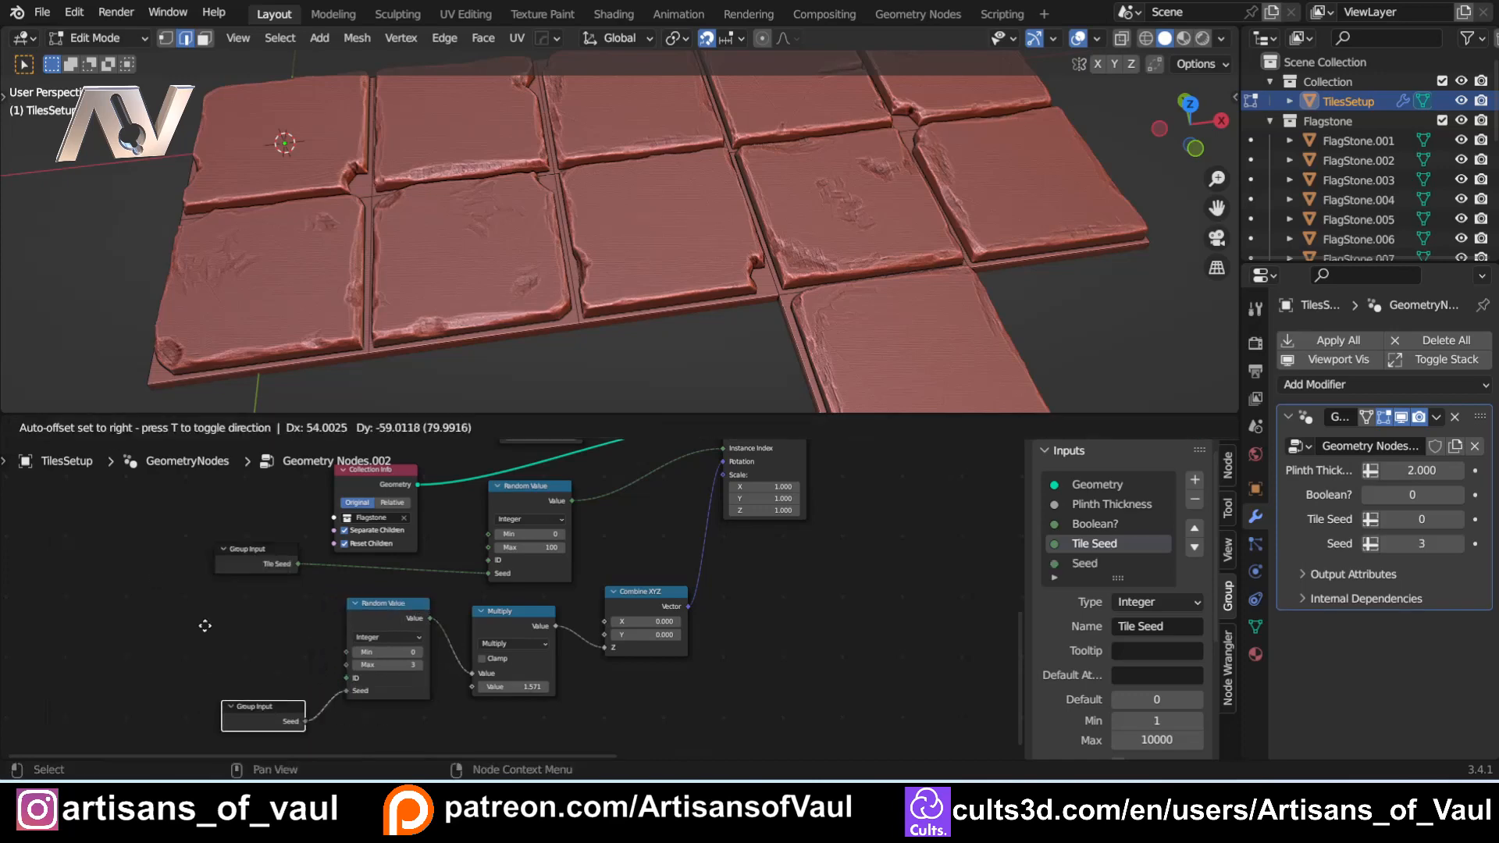
pyautogui.click(179, 573)
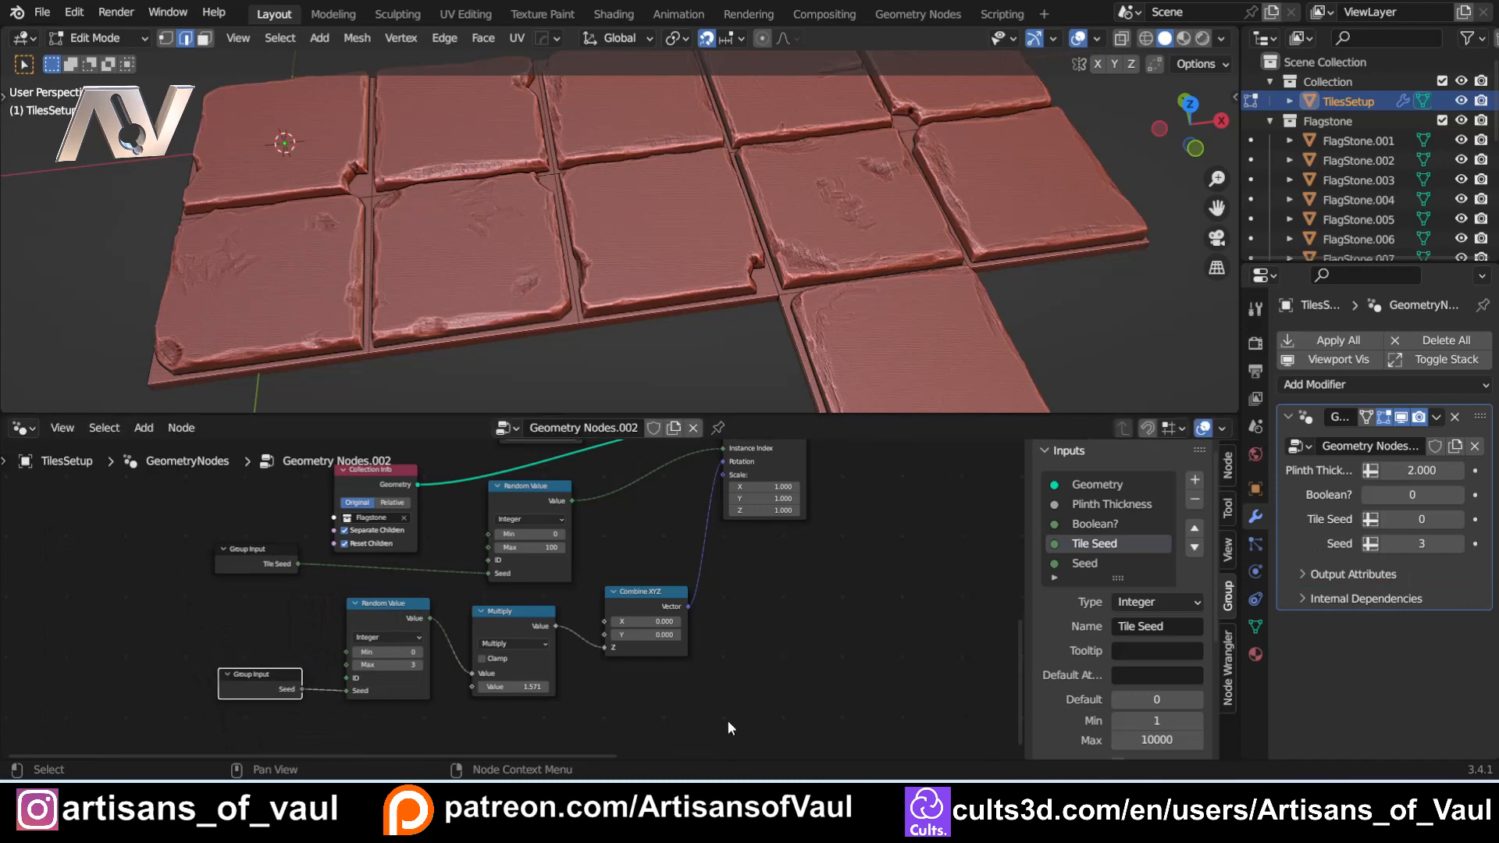
# Step: Rename the second Seed group input to "Rotation Seed" and set its minimum to 0
pyautogui.click(1088, 564)
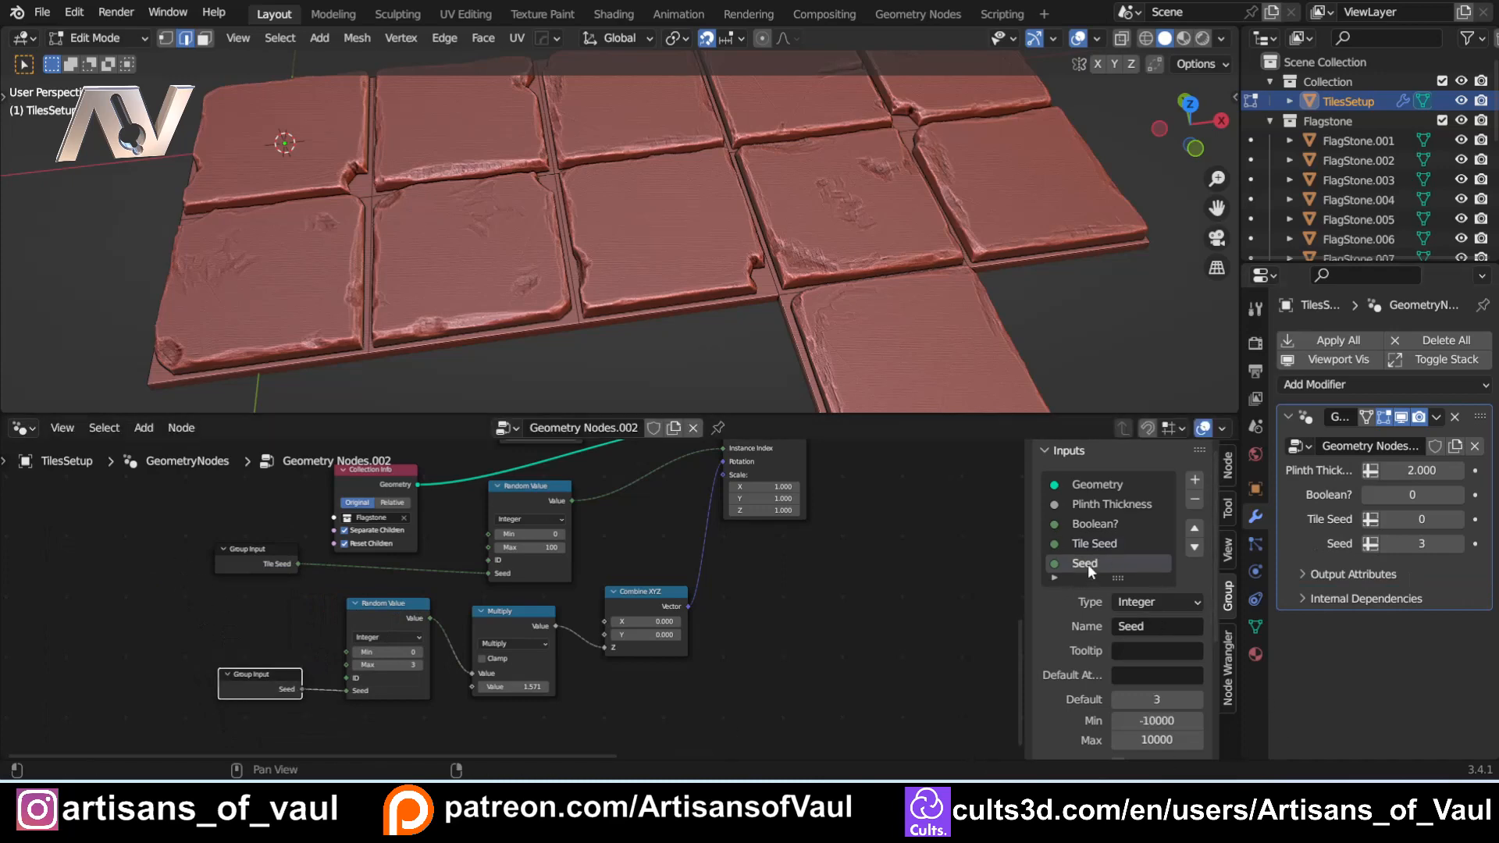
pyautogui.click(1129, 627)
pyautogui.press('Home')
pyautogui.write('Rotation')
pyautogui.press('KP_Enter')
pyautogui.press('KP_Enter')
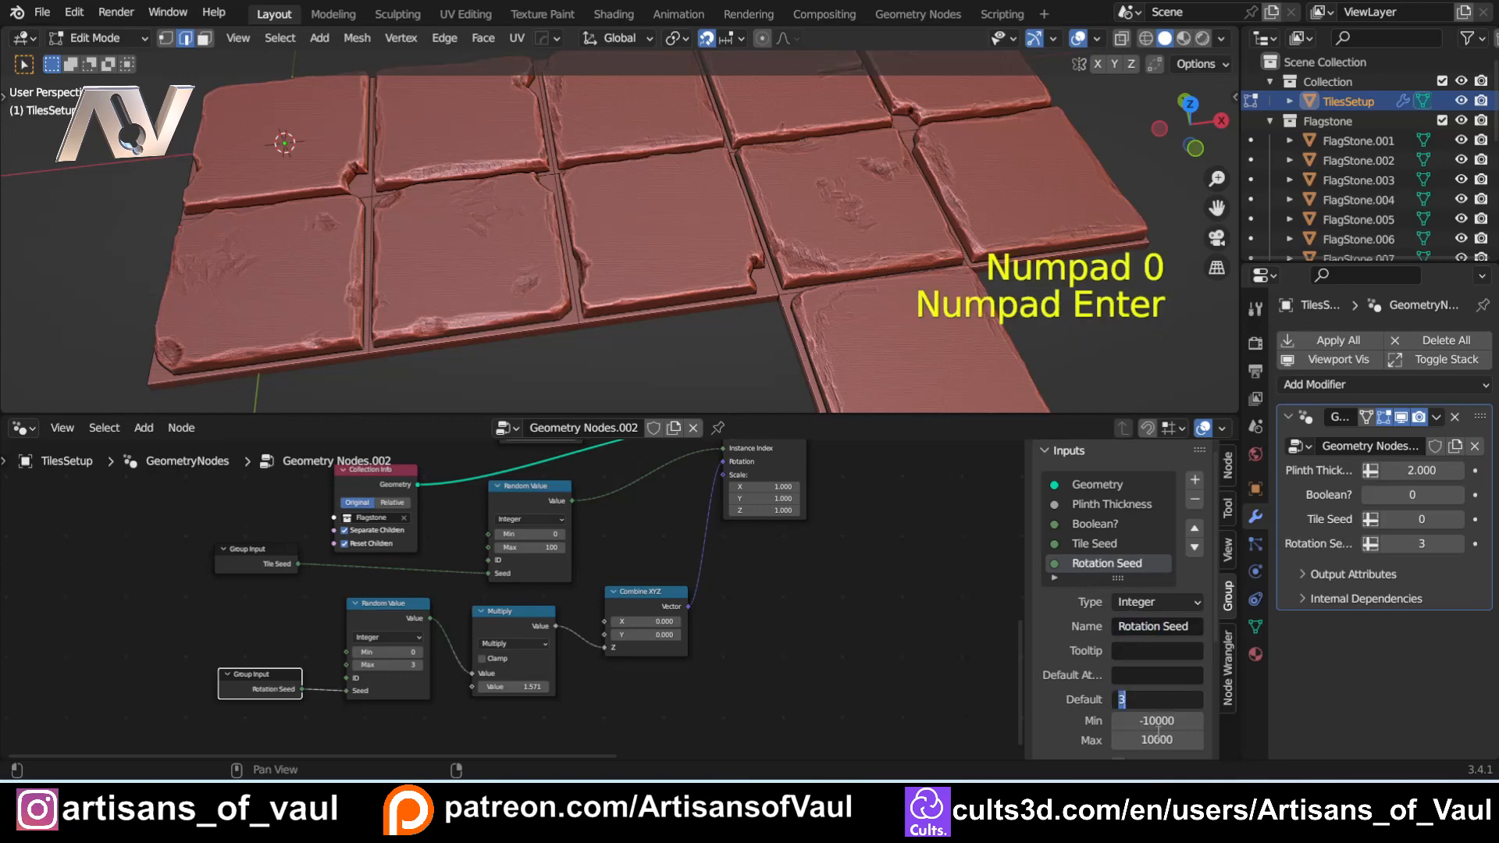
pyautogui.doubleClick(1159, 723)
pyautogui.write('0')
pyautogui.press('KP_Enter')
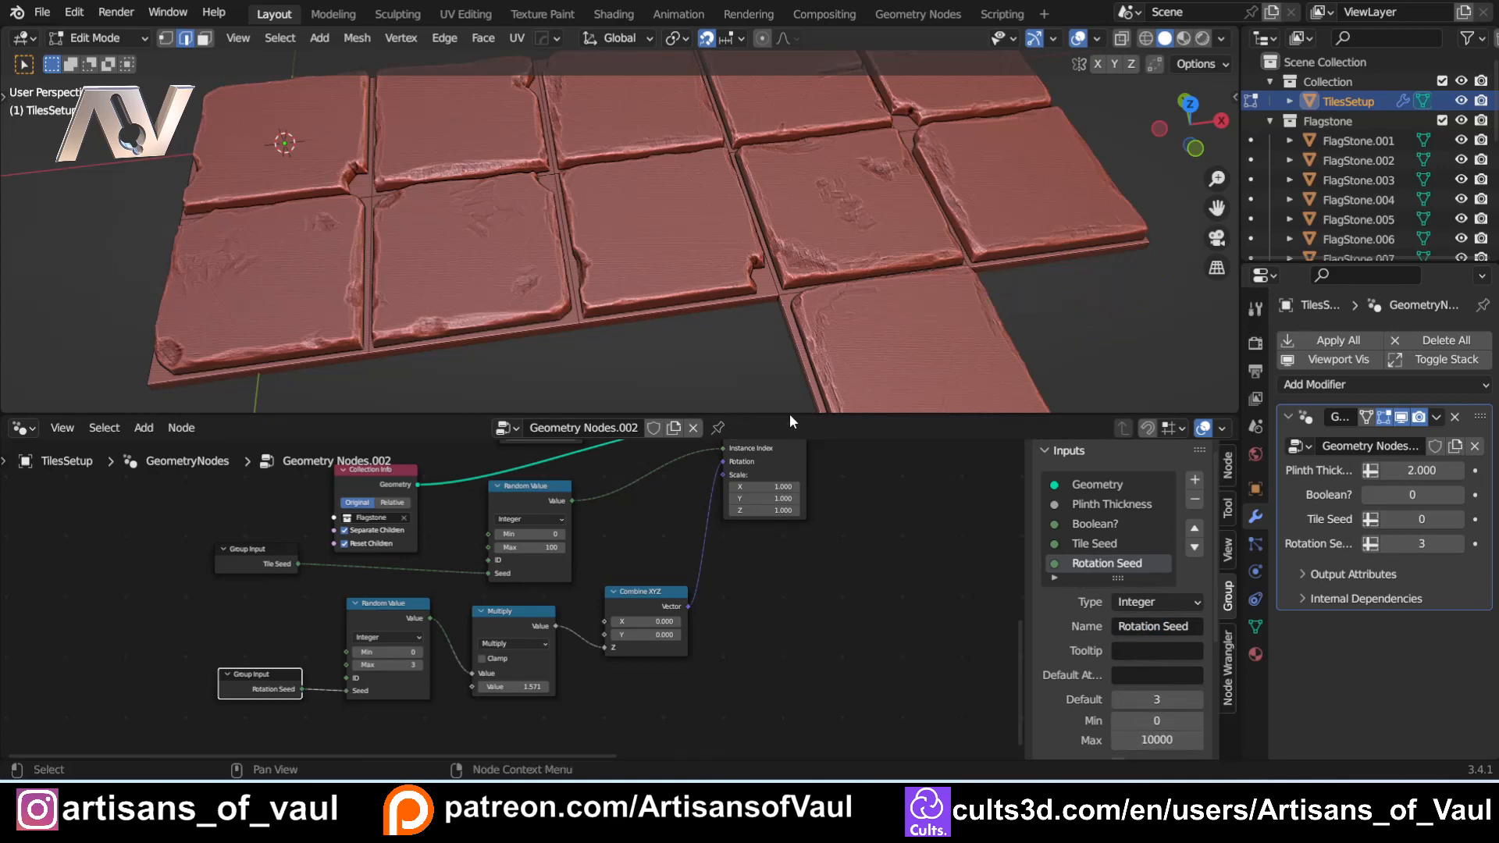
# Step: Move the Boolean? group input below Tile Seed and Rotation Seed, to the end of the inputs order
pyautogui.scroll(-4, 777, 360)
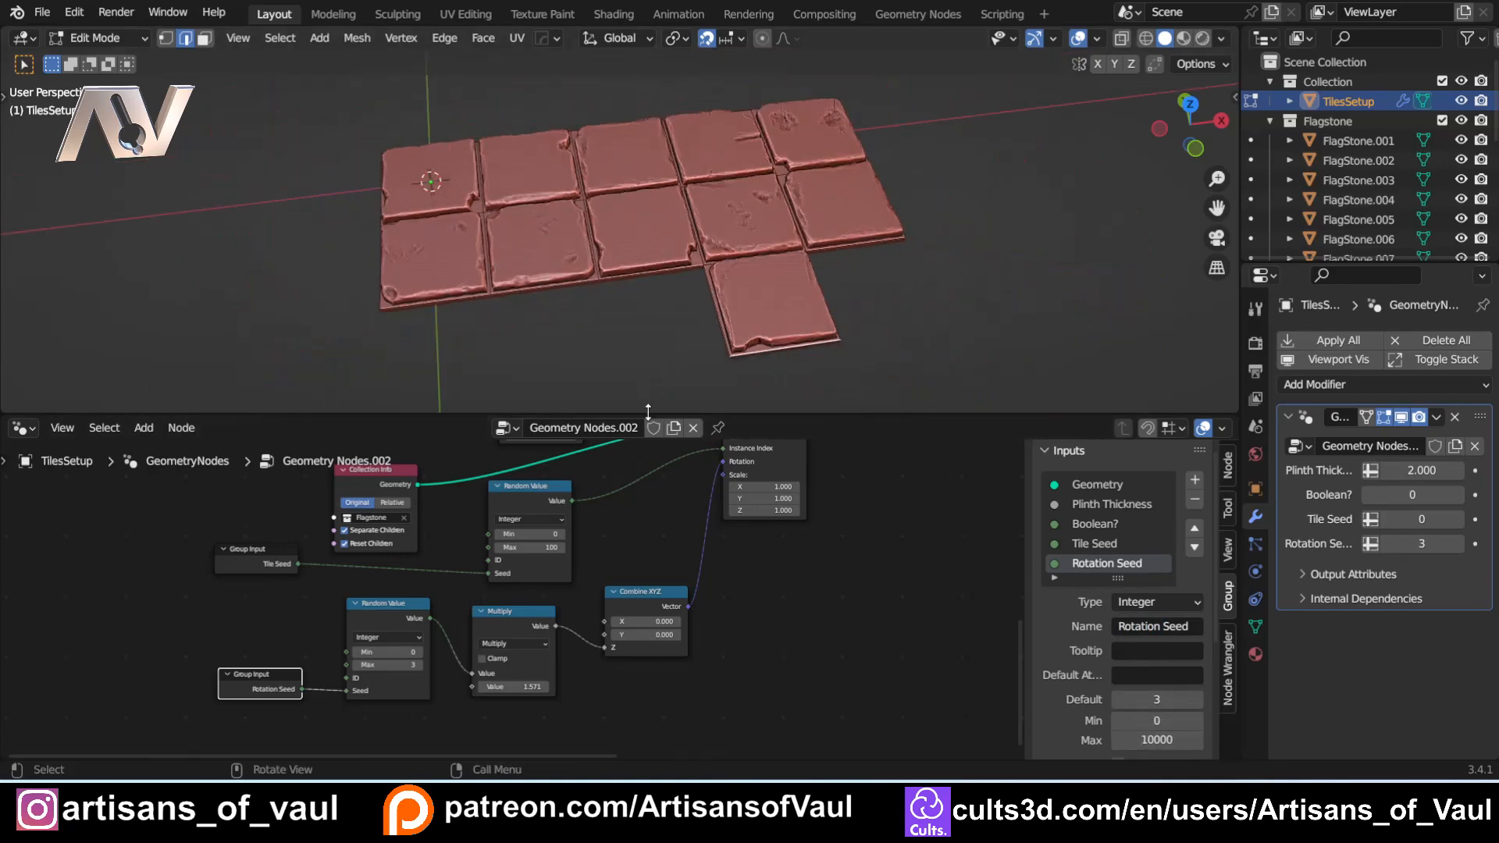
pyautogui.moveTo(648, 411); pyautogui.dragTo(648, 737)
pyautogui.scroll(4, 613, 529)
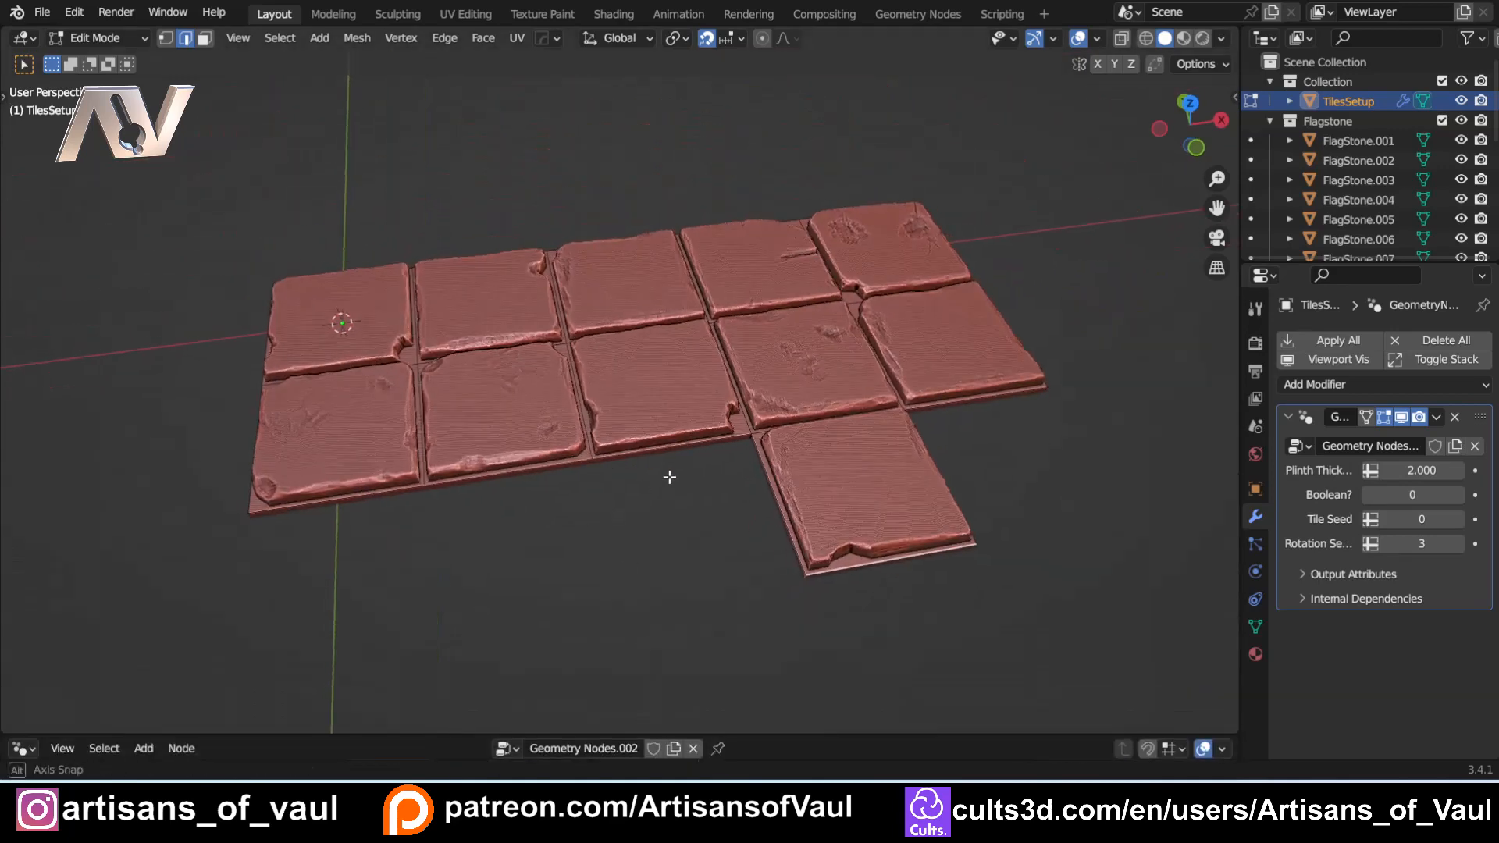
pyautogui.moveTo(669, 477)
pyautogui.mouseDown(button='middle')
pyautogui.moveTo(719, 432)
pyautogui.moveTo(651, 478)
pyautogui.mouseUp(button='middle')
pyautogui.keyDown('shift'); pyautogui.moveTo(956, 478); pyautogui.dragTo(798, 521, button='middle'); pyautogui.keyUp('shift')
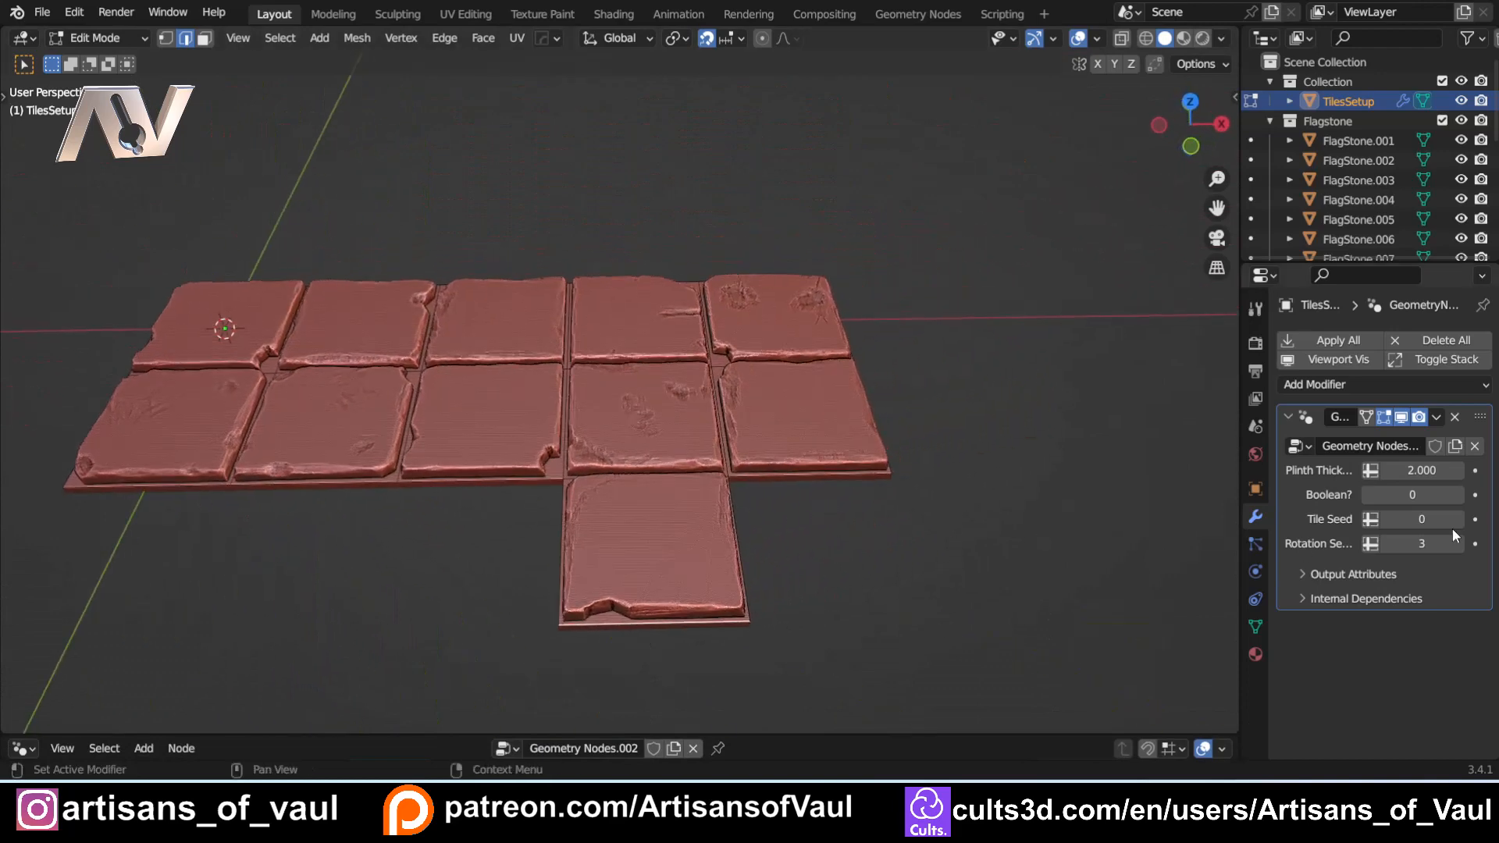
pyautogui.moveTo(788, 733); pyautogui.dragTo(788, 445)
pyautogui.click(1111, 552)
pyautogui.click(1195, 576)
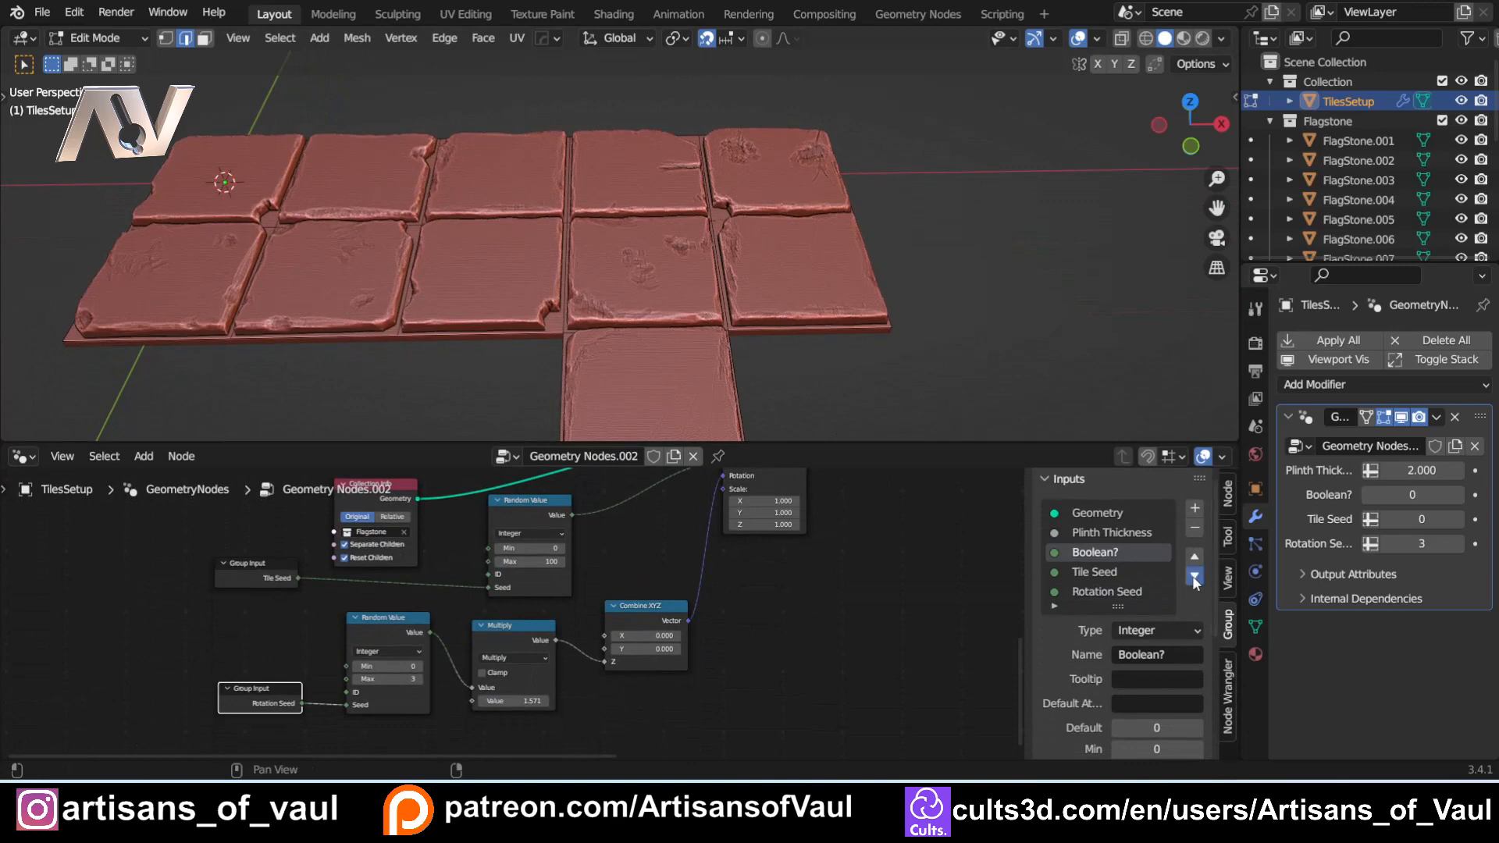
pyautogui.click(1194, 577)
pyautogui.click(1195, 576)
# Step: Enlarge the 3D viewport and extrude the outer edges by -40 in Y to extend the protruding arm into a two-by-two block of tiles
pyautogui.moveTo(849, 447); pyautogui.dragTo(886, 782)
pyautogui.moveTo(464, 470); pyautogui.dragTo(523, 482, button='middle')
pyautogui.keyDown('shift'); pyautogui.moveTo(891, 478); pyautogui.dragTo(696, 436, button='middle'); pyautogui.keyUp('shift')
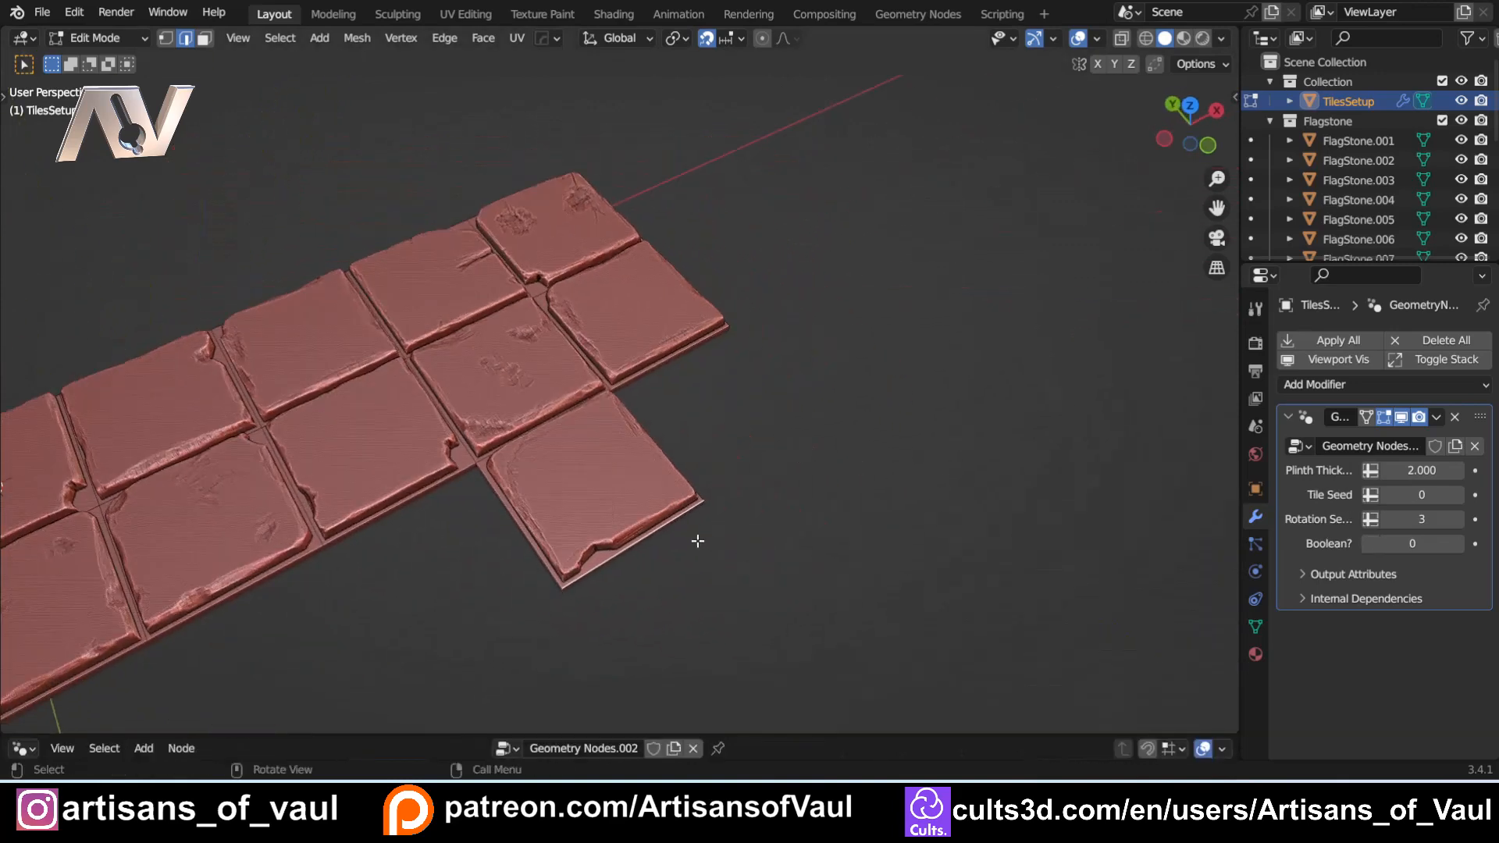
pyautogui.press('e')
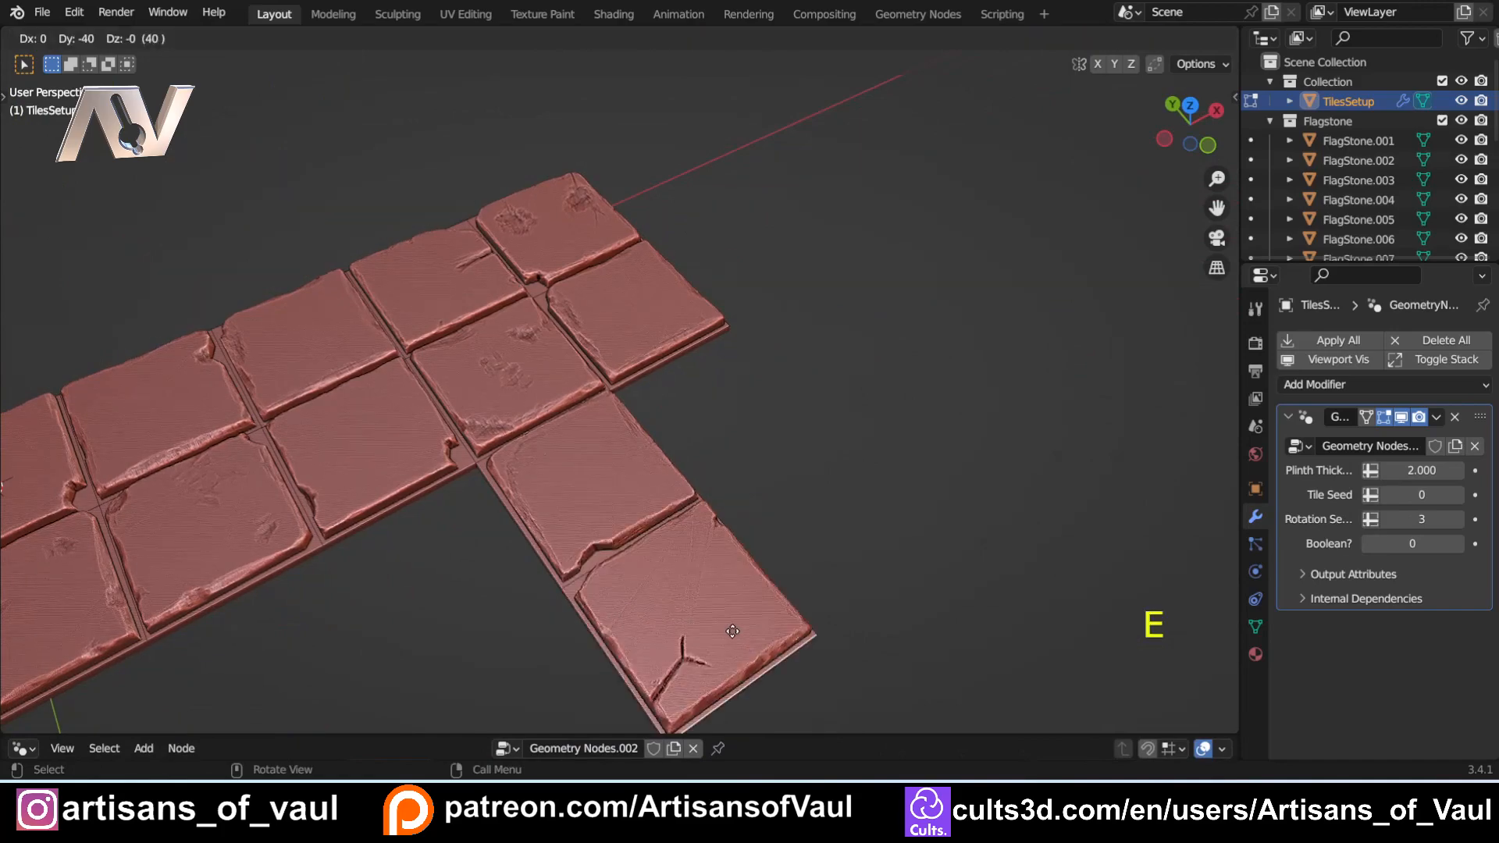
pyautogui.click(763, 496)
pyautogui.moveTo(764, 496); pyautogui.dragTo(591, 428, button='middle')
pyautogui.moveTo(619, 347); pyautogui.dragTo(525, 395, button='middle')
pyautogui.press('e')
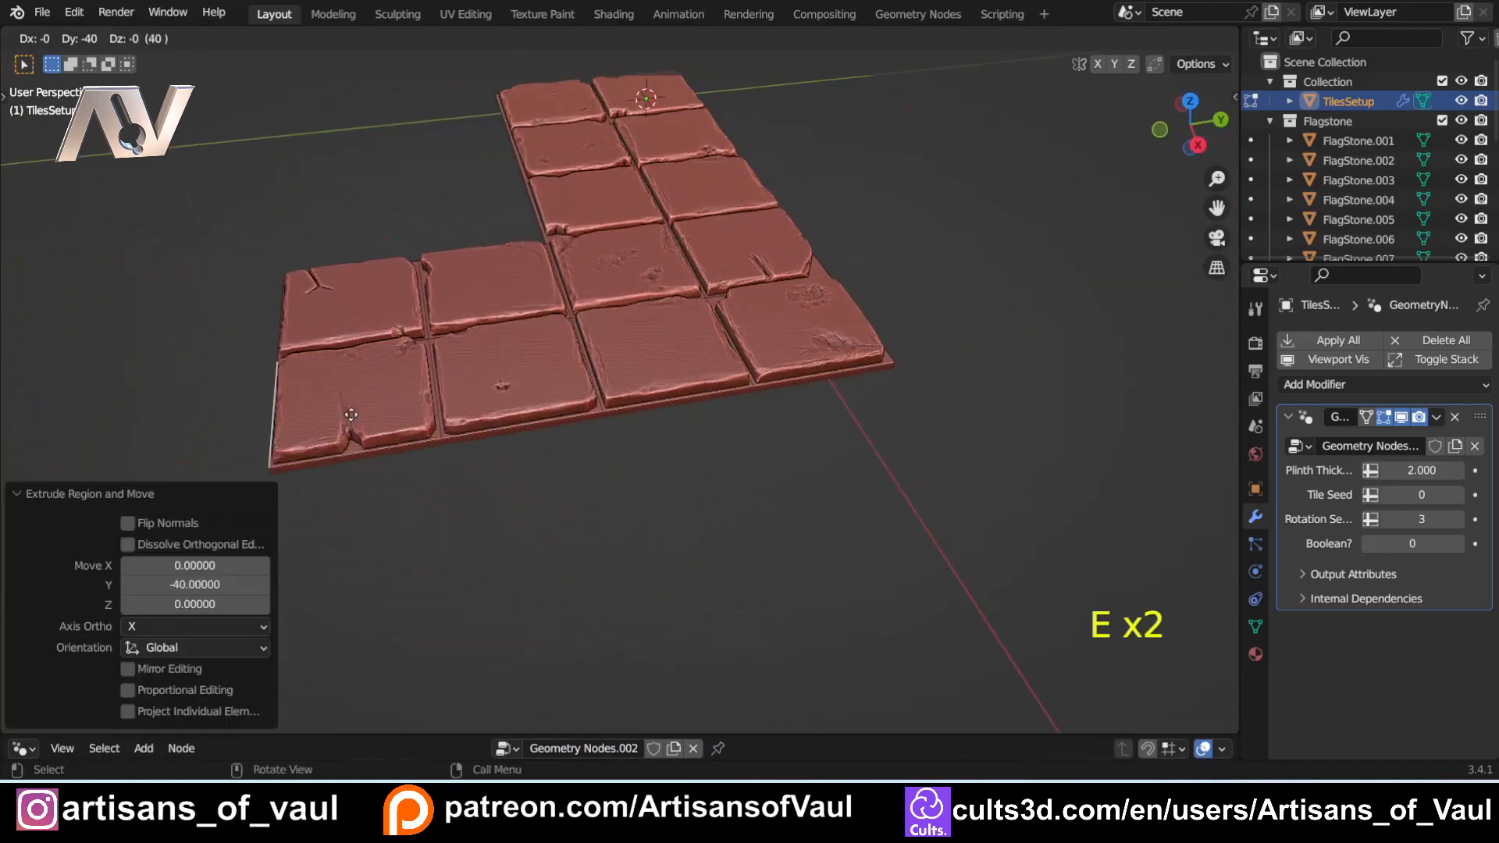
pyautogui.click(315, 412)
pyautogui.moveTo(314, 388); pyautogui.dragTo(605, 417, button='middle')
pyautogui.keyDown('shift'); pyautogui.moveTo(605, 417); pyautogui.dragTo(670, 436, button='middle'); pyautogui.keyUp('shift')
pyautogui.keyDown('shift'); pyautogui.moveTo(604, 476); pyautogui.dragTo(759, 375, button='middle'); pyautogui.keyUp('shift')
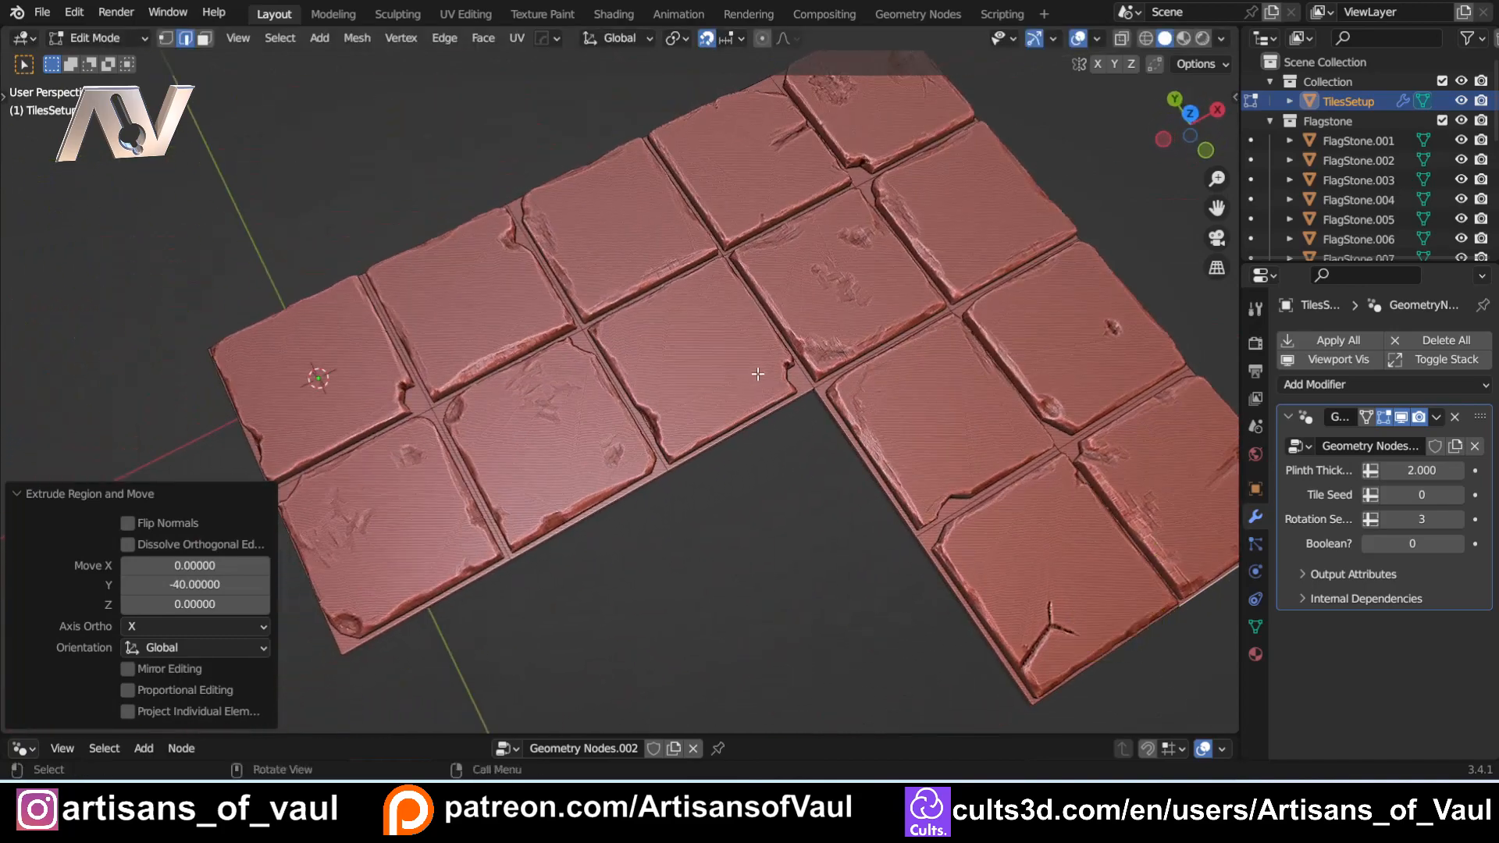
# Step: Set Tile Seed to 1 and Rotation Seed to 1 in the TilesSetup modifier
pyautogui.click(1457, 496)
pyautogui.keyDown('shift'); pyautogui.moveTo(1059, 534); pyautogui.dragTo(979, 552, button='middle'); pyautogui.keyUp('shift')
pyautogui.click(1389, 518)
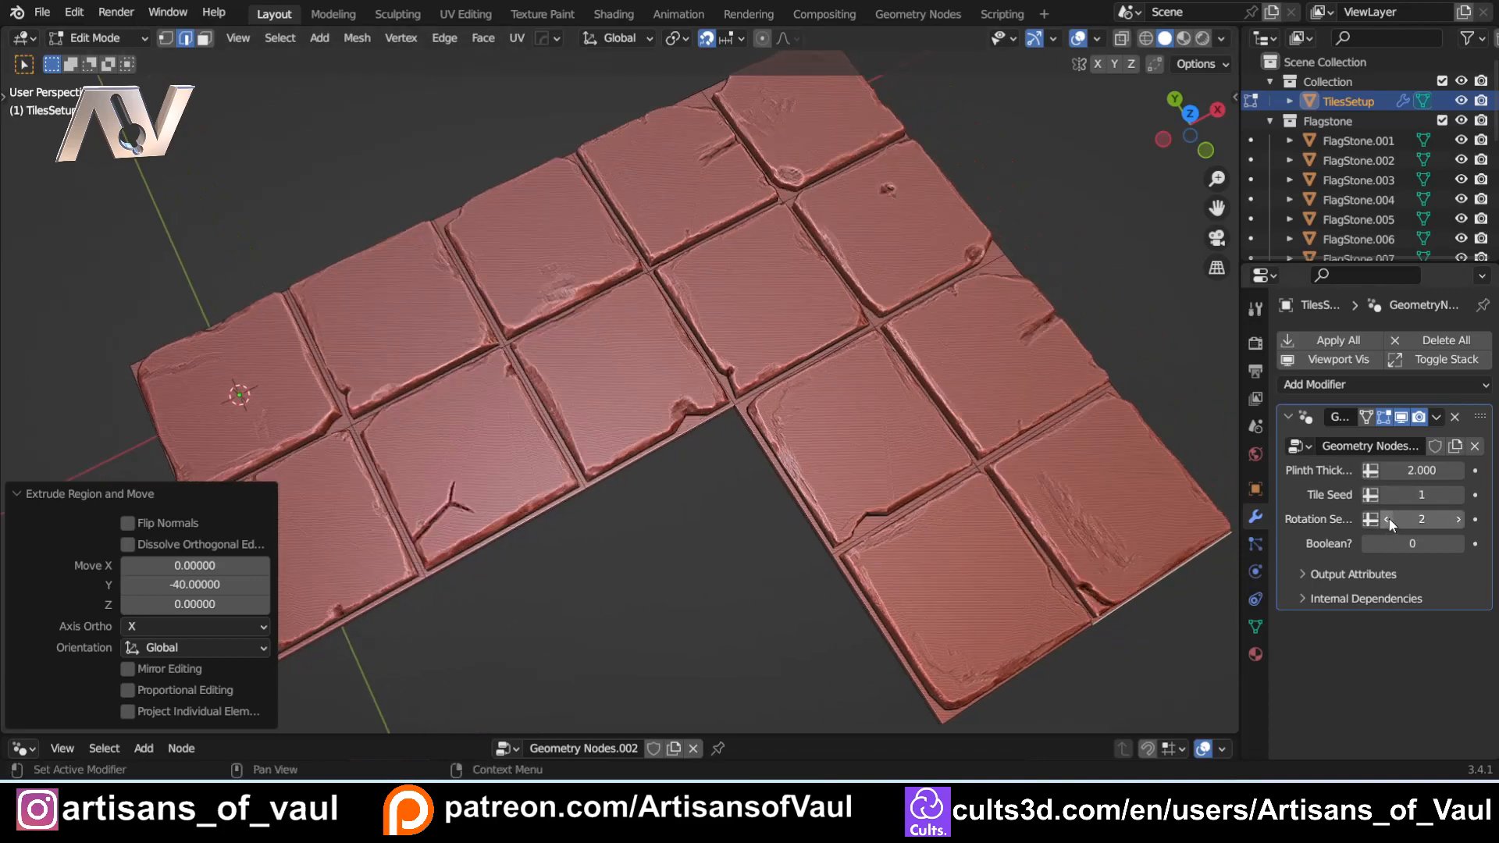
pyautogui.click(1389, 519)
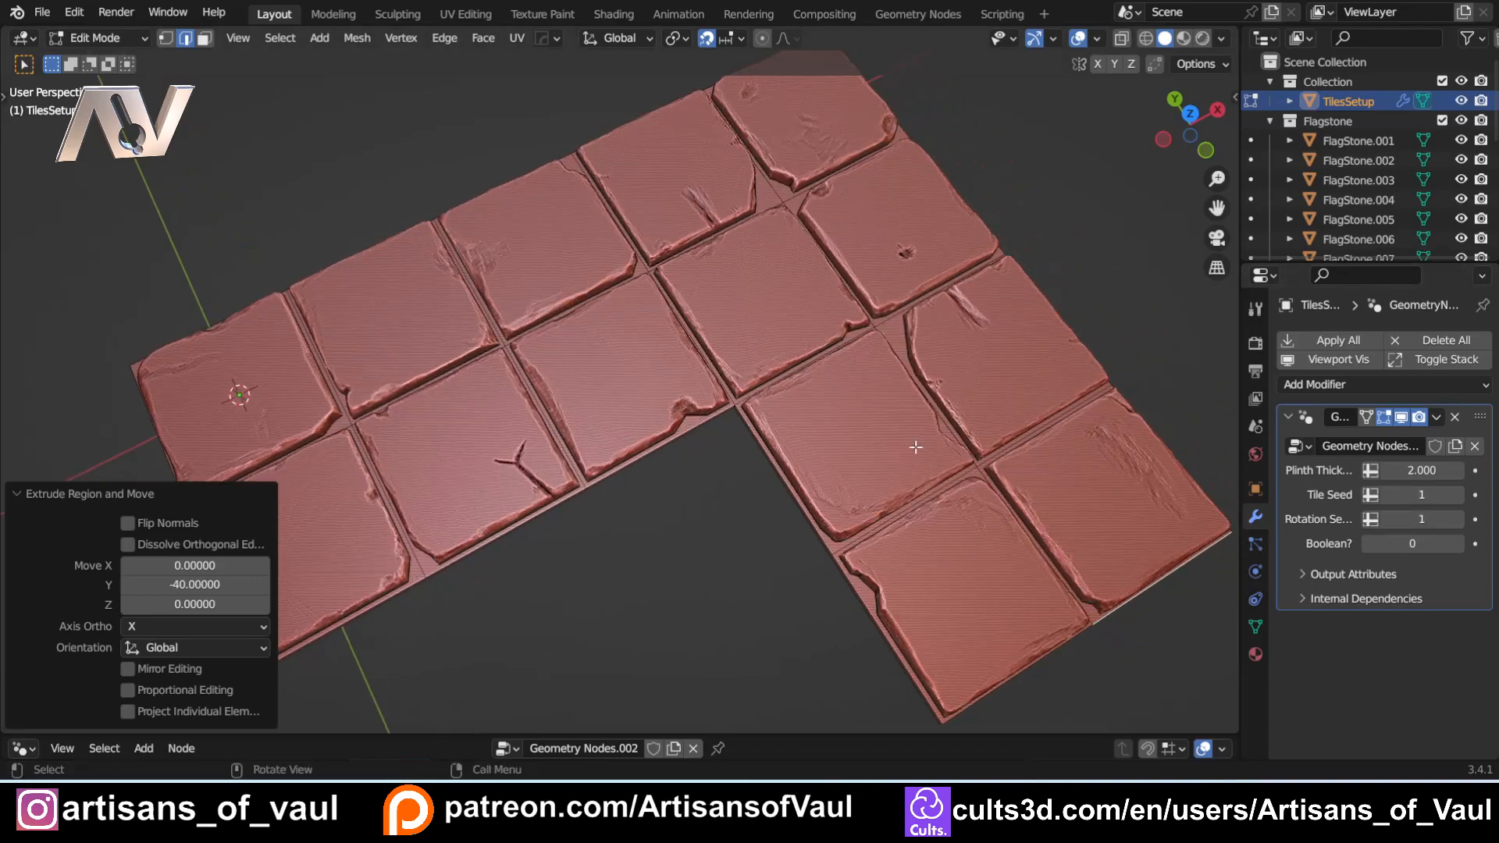
# Step: Extrude two edges on the long side opposite the arm, beside the origin, by 40 in Y
pyautogui.moveTo(1034, 460); pyautogui.dragTo(784, 414, button='middle')
pyautogui.moveTo(705, 362); pyautogui.dragTo(944, 328, button='middle')
pyautogui.keyDown('shift'); pyautogui.click(960, 325); pyautogui.keyUp('shift')
pyautogui.moveTo(679, 359); pyautogui.dragTo(847, 408, button='middle')
pyautogui.press('e')
pyautogui.click(1056, 411)
pyautogui.moveTo(1058, 412); pyautogui.dragTo(242, 383, button='middle')
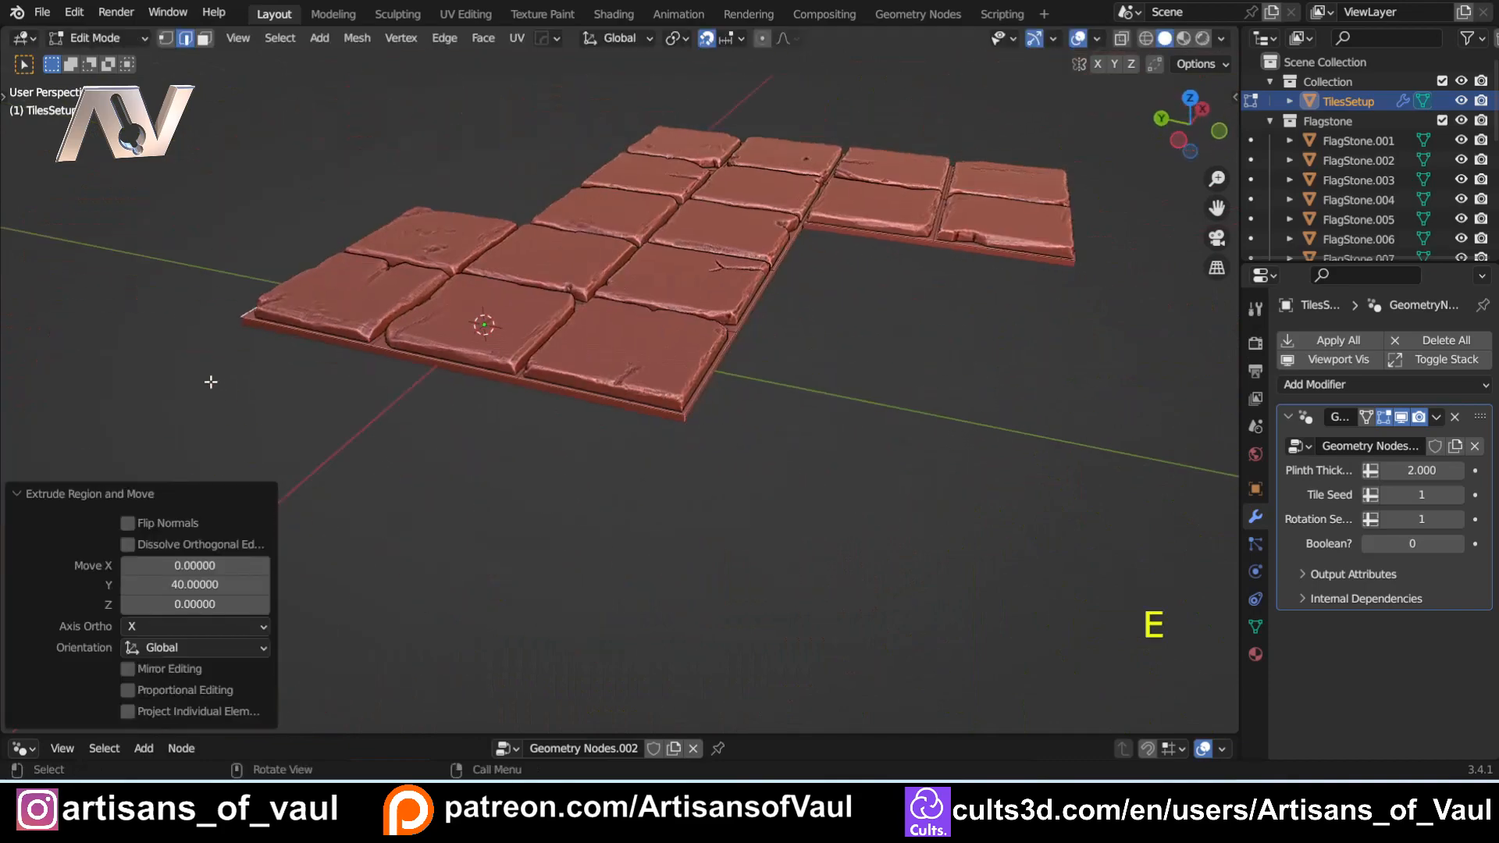
# Step: Extrude the tile mesh's edges outward once more to add further tiles, and return to Object Mode
pyautogui.moveTo(659, 331); pyautogui.dragTo(1011, 407, button='middle')
pyautogui.keyDown('shift'); pyautogui.moveTo(984, 418); pyautogui.dragTo(819, 415, button='middle'); pyautogui.keyUp('shift')
pyautogui.press('e')
pyautogui.click(991, 423)
pyautogui.scroll(-4, 652, 463)
pyautogui.keyDown('shift'); pyautogui.moveTo(652, 463); pyautogui.dragTo(695, 403, button='middle'); pyautogui.keyUp('shift')
pyautogui.scroll(4, 747, 406)
pyautogui.scroll(-2, 754, 412)
pyautogui.scroll(1, 695, 403)
pyautogui.press('Tab')
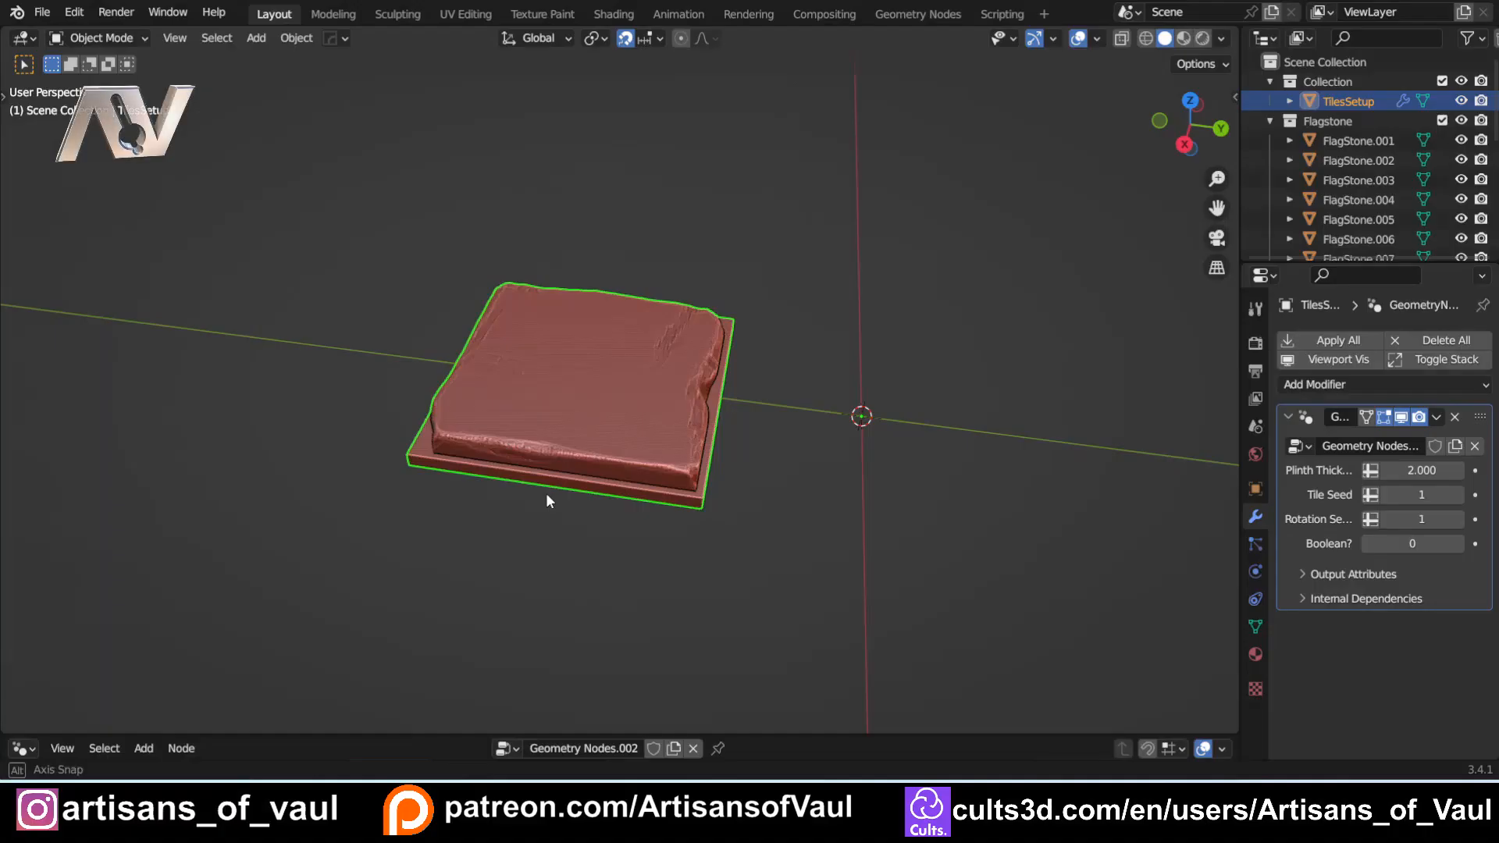
pyautogui.moveTo(546, 493)
pyautogui.mouseDown(button='middle')
pyautogui.moveTo(806, 526)
pyautogui.moveTo(536, 520)
pyautogui.mouseUp(button='middle')
pyautogui.moveTo(685, 540); pyautogui.dragTo(636, 543, button='middle')
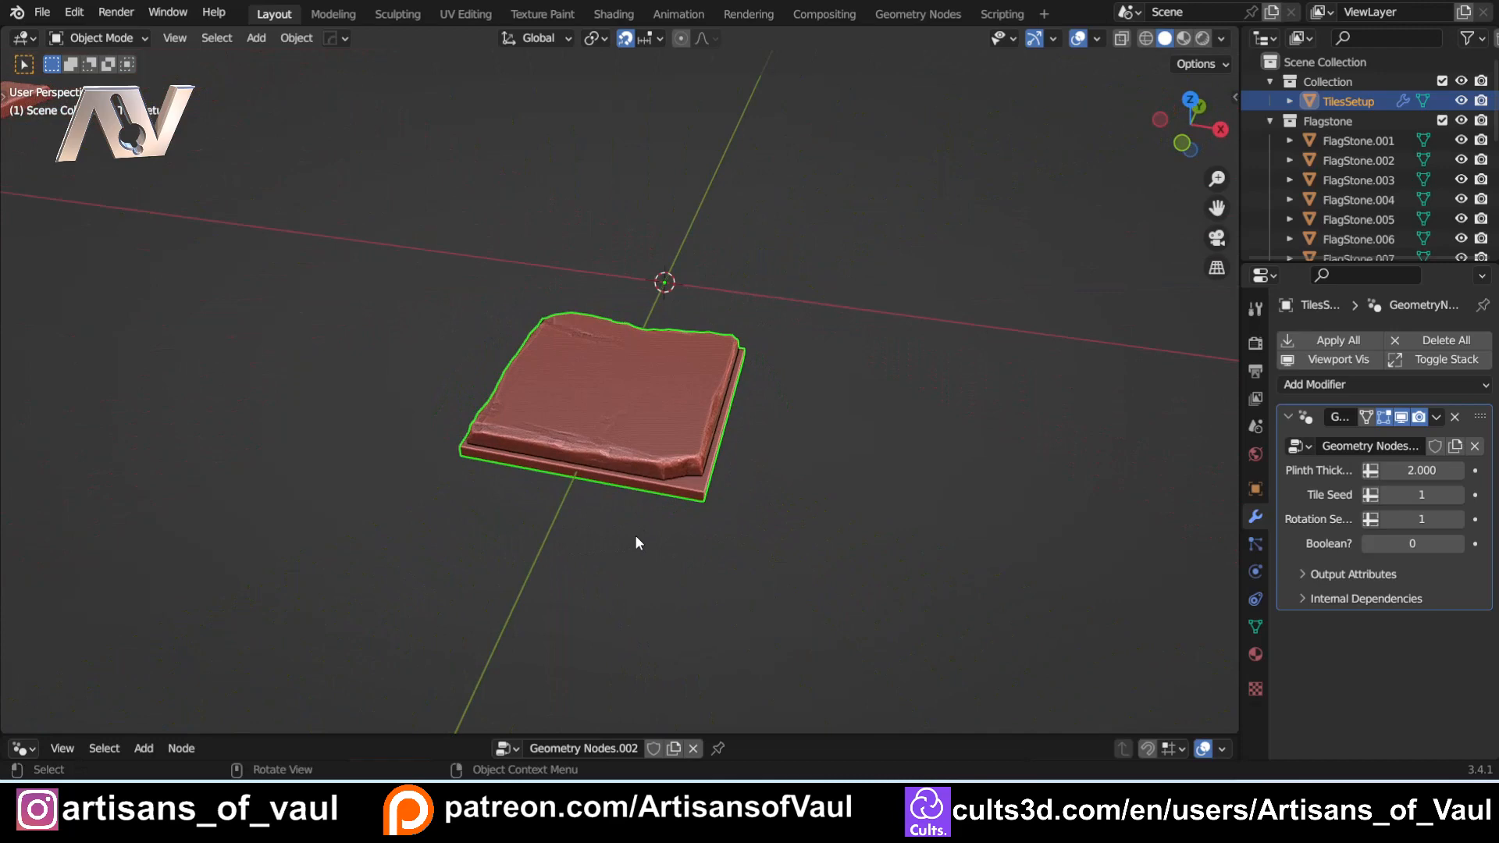
# Step: Search the add-ons in the preferences for "mach", disable MACHIN3tools and close the preferences
pyautogui.click(69, 17)
pyautogui.click(122, 292)
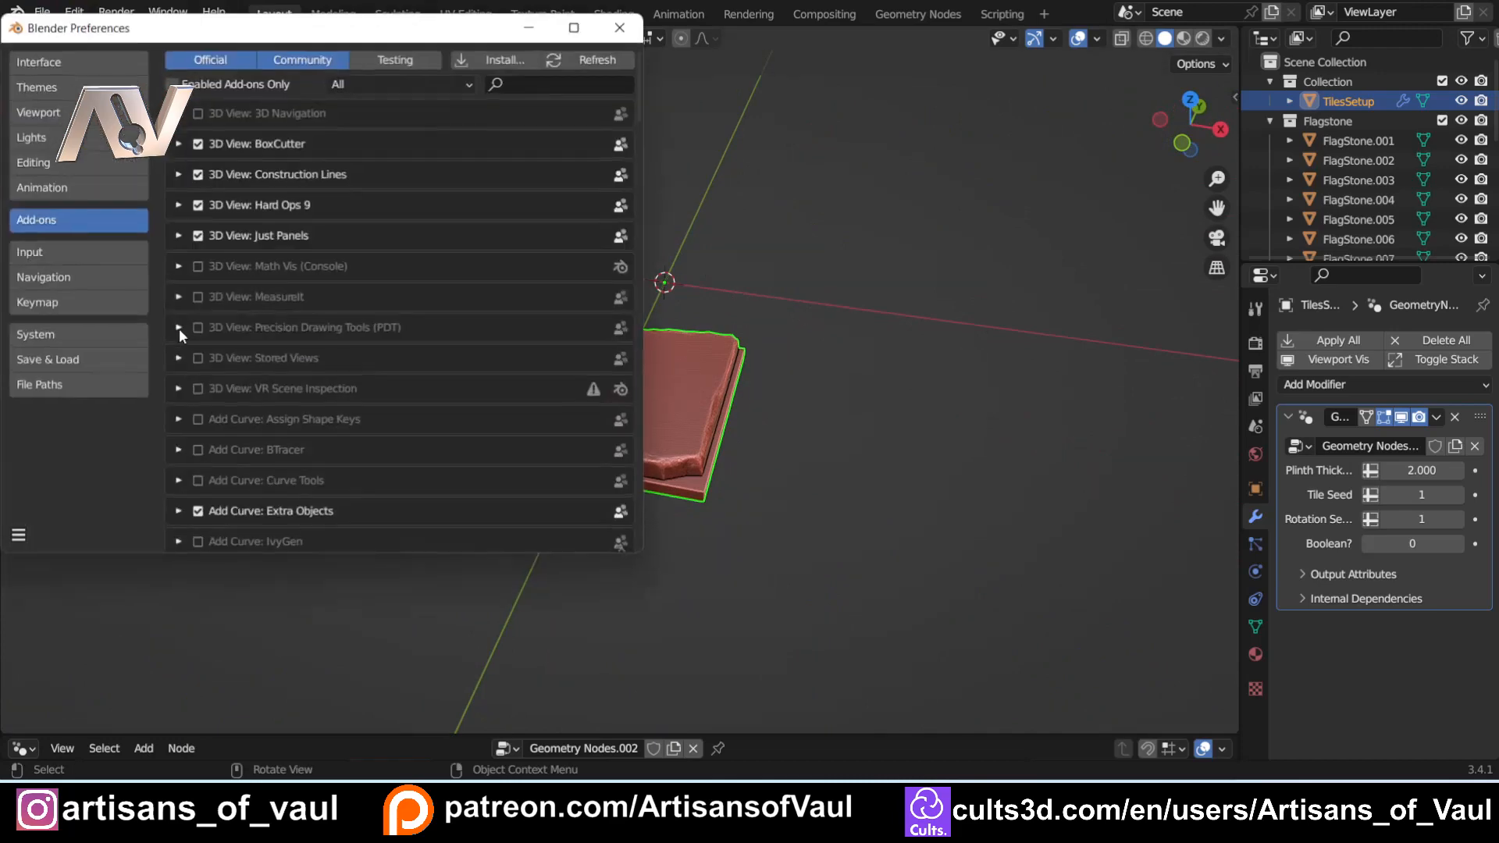
pyautogui.click(539, 85)
pyautogui.write('mach')
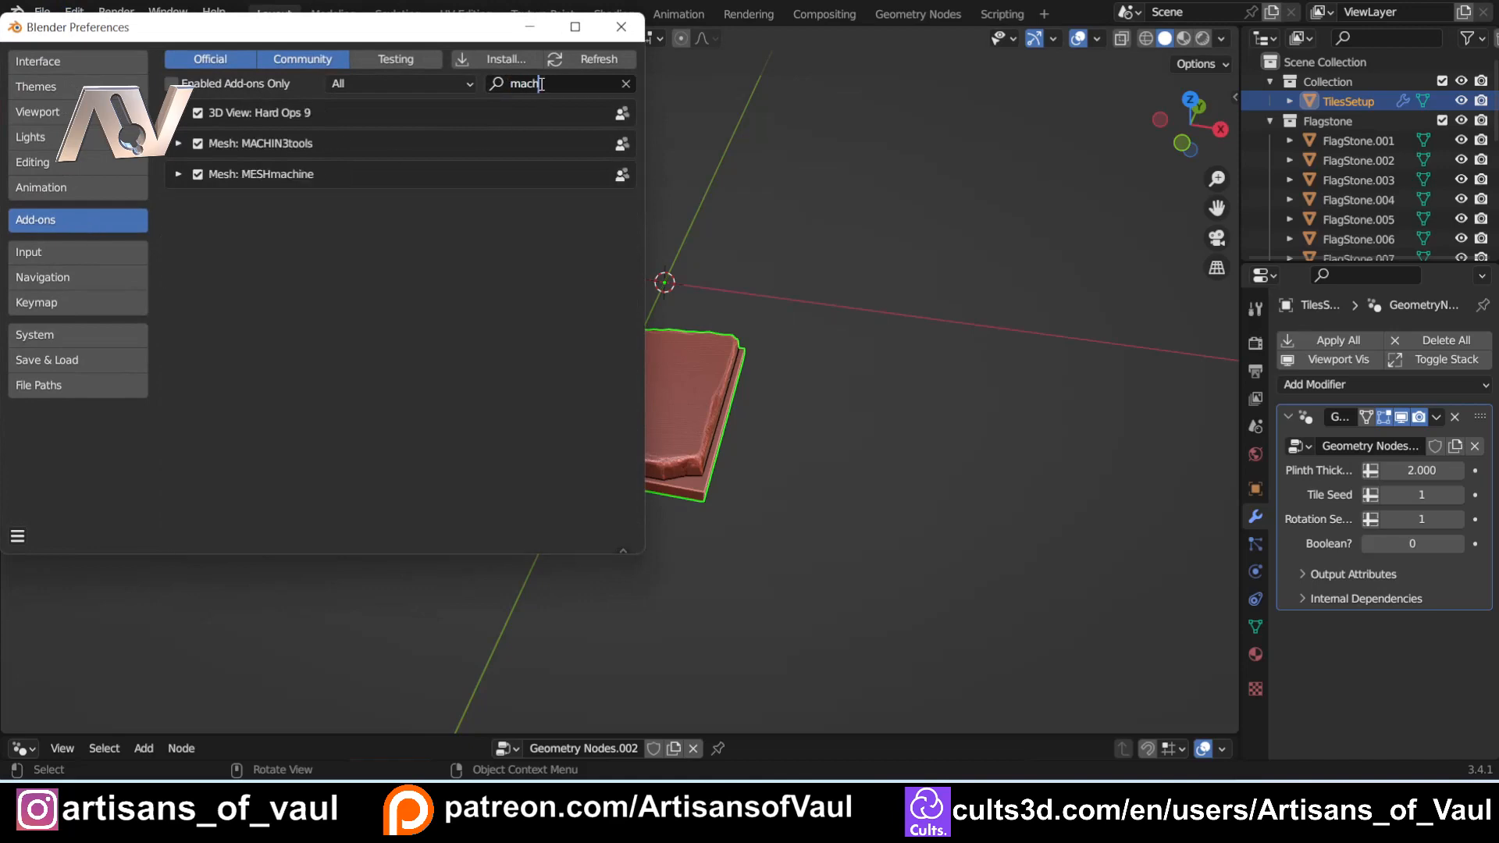
pyautogui.click(197, 143)
pyautogui.click(621, 26)
# Step: Join the node editor area into the 3D viewport so the viewport fills the full height
pyautogui.rightClick(633, 733)
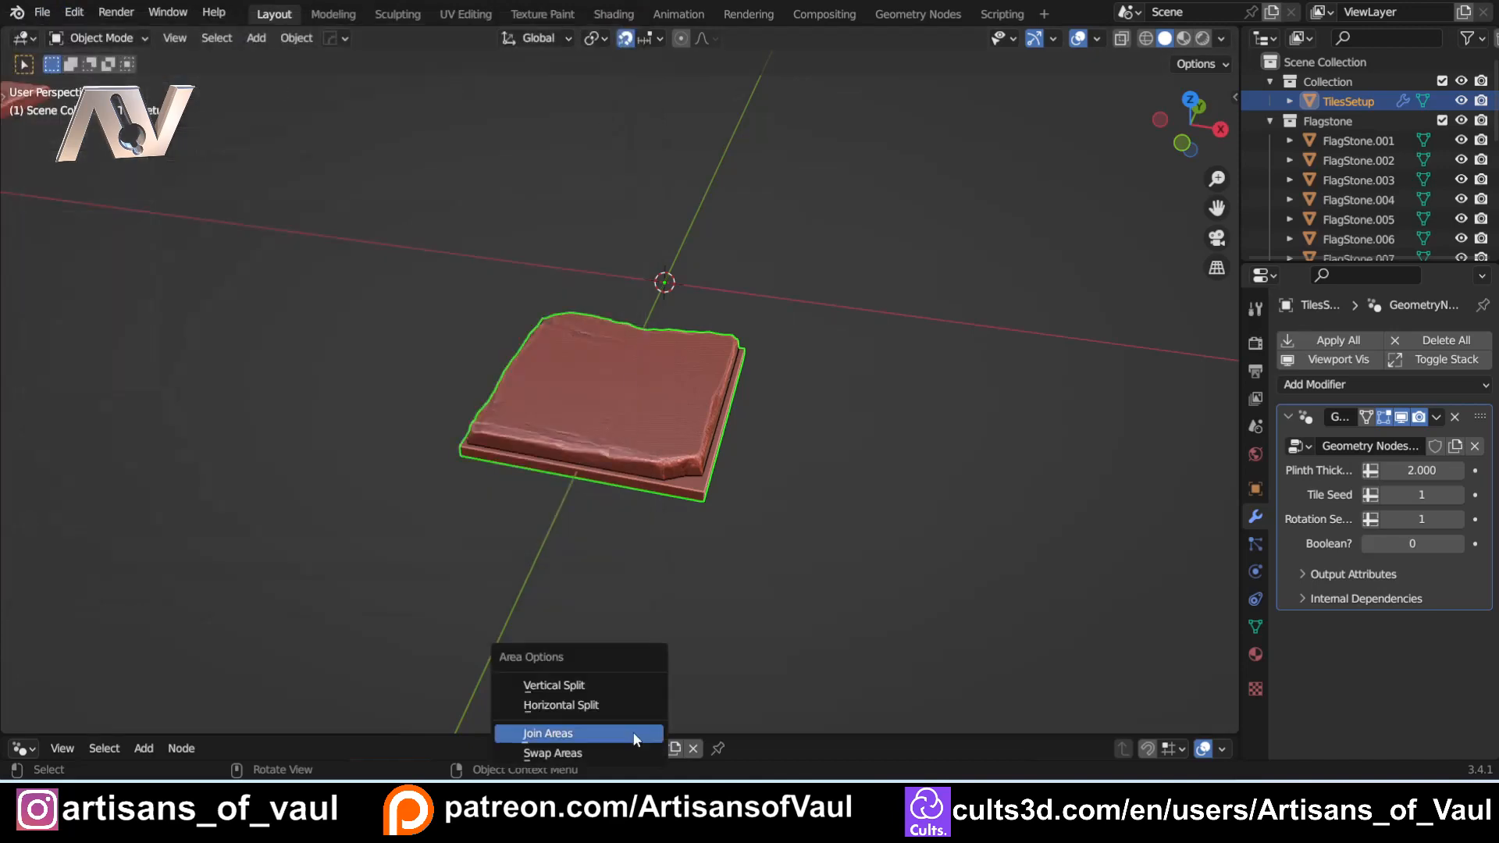
pyautogui.click(624, 730)
pyautogui.click(621, 739)
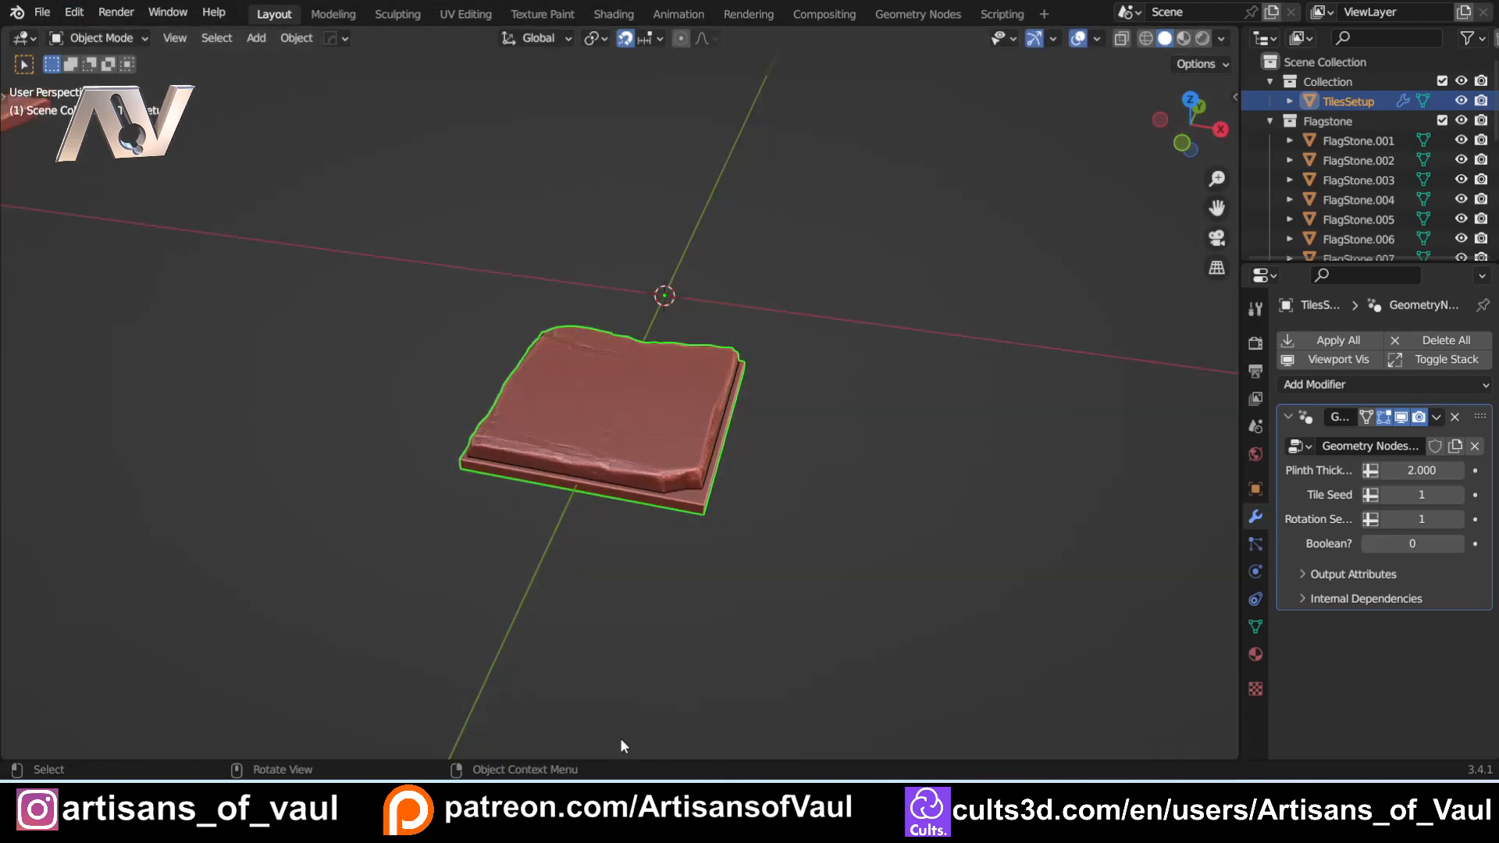
# Step: Hide the Flagstone collection in the viewport, leaving only the TilesSetup tile in view
pyautogui.scroll(-3, 443, 387)
pyautogui.keyDown('shift'); pyautogui.moveTo(345, 345); pyautogui.dragTo(654, 461, button='middle'); pyautogui.keyUp('shift')
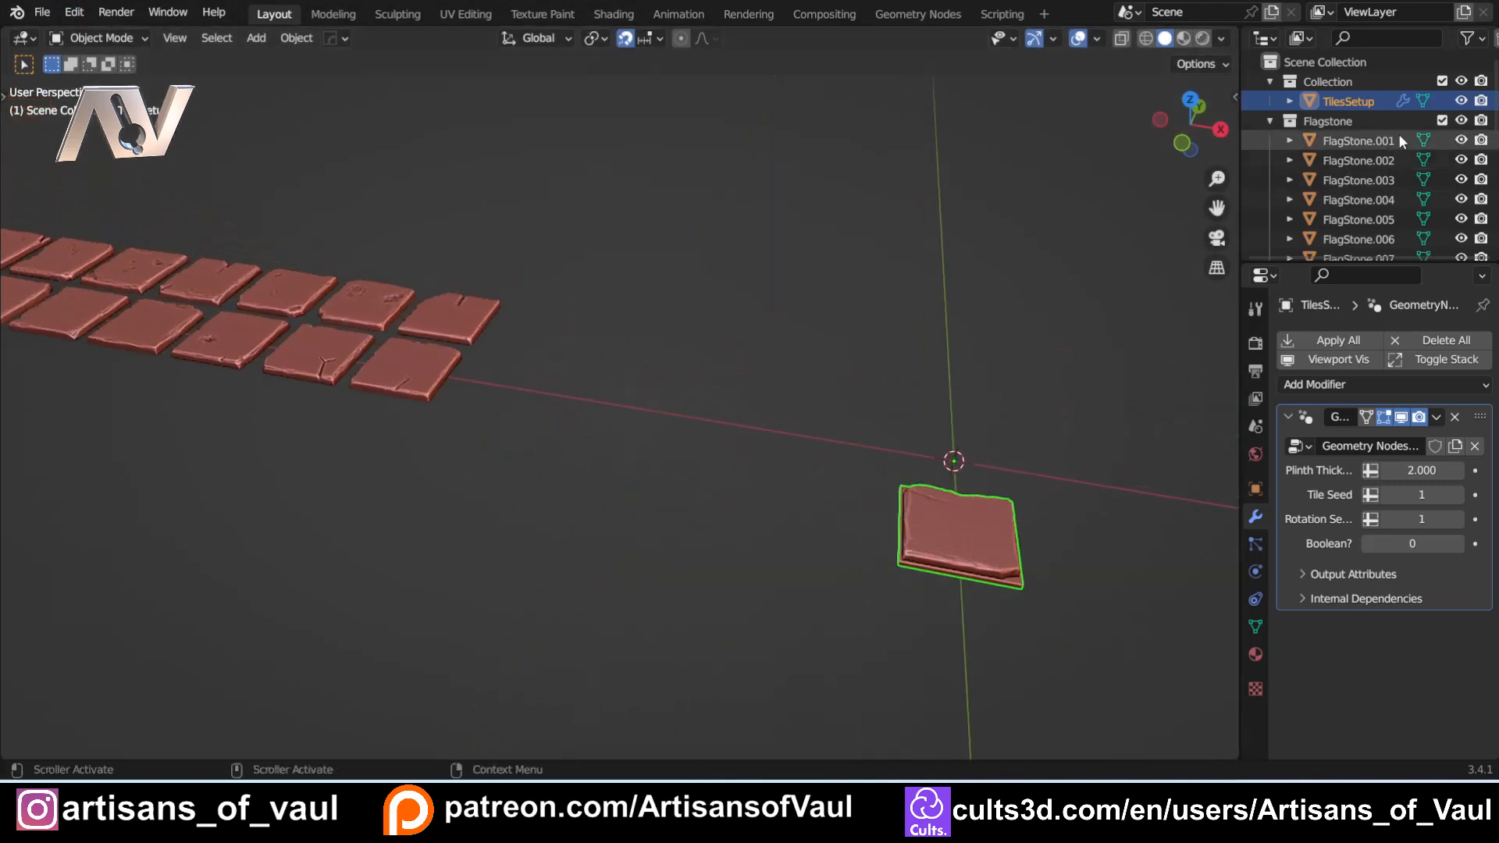
pyautogui.click(1460, 121)
pyautogui.keyDown('shift'); pyautogui.moveTo(752, 472); pyautogui.dragTo(494, 397, button='middle'); pyautogui.keyUp('shift')
pyautogui.scroll(4, 631, 481)
pyautogui.moveTo(632, 489); pyautogui.dragTo(619, 540, button='middle')
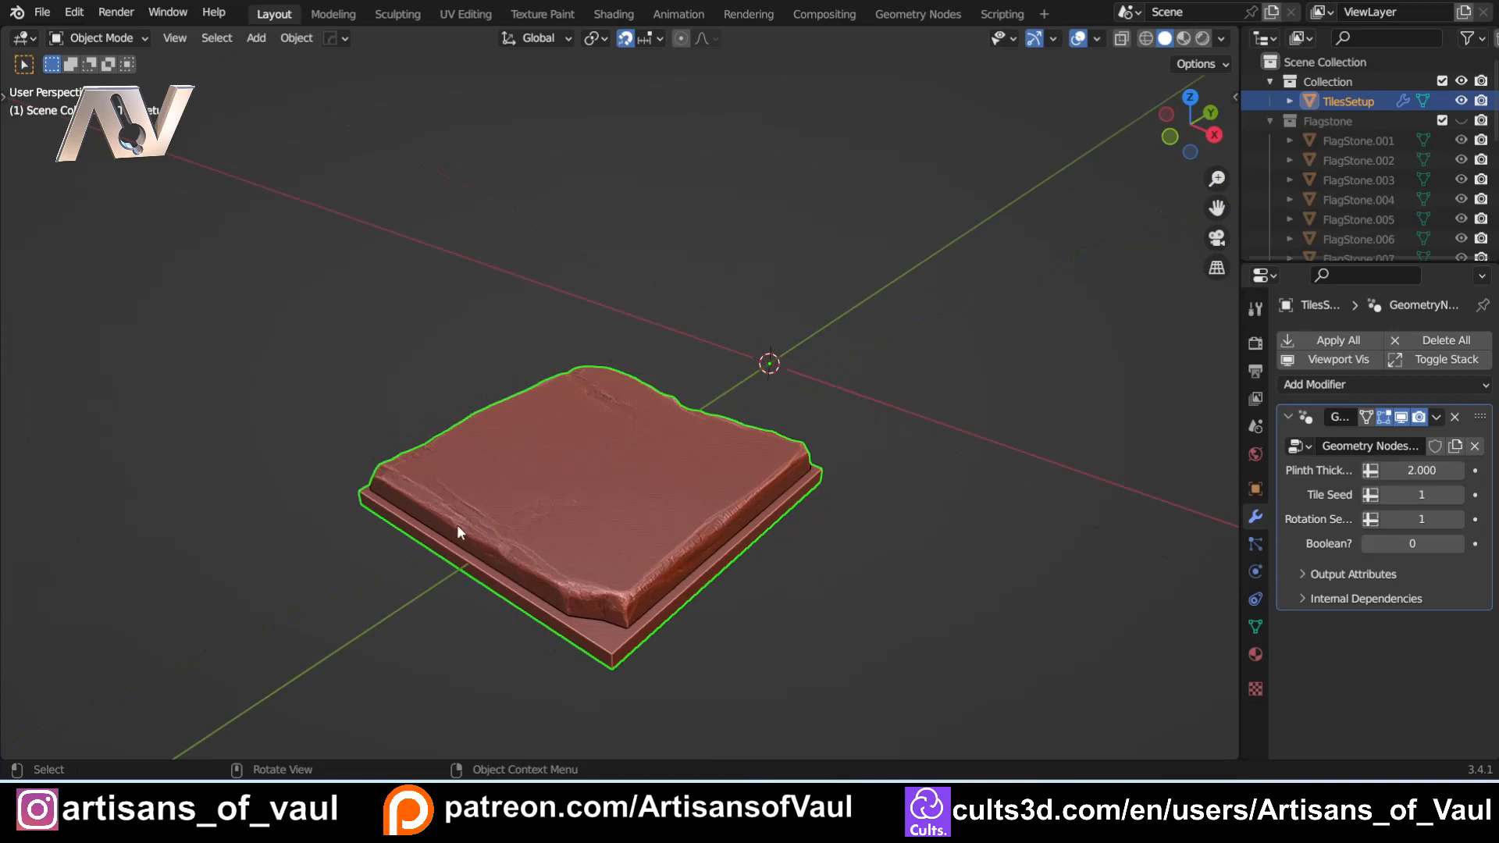
pyautogui.moveTo(457, 525); pyautogui.dragTo(661, 398, button='middle')
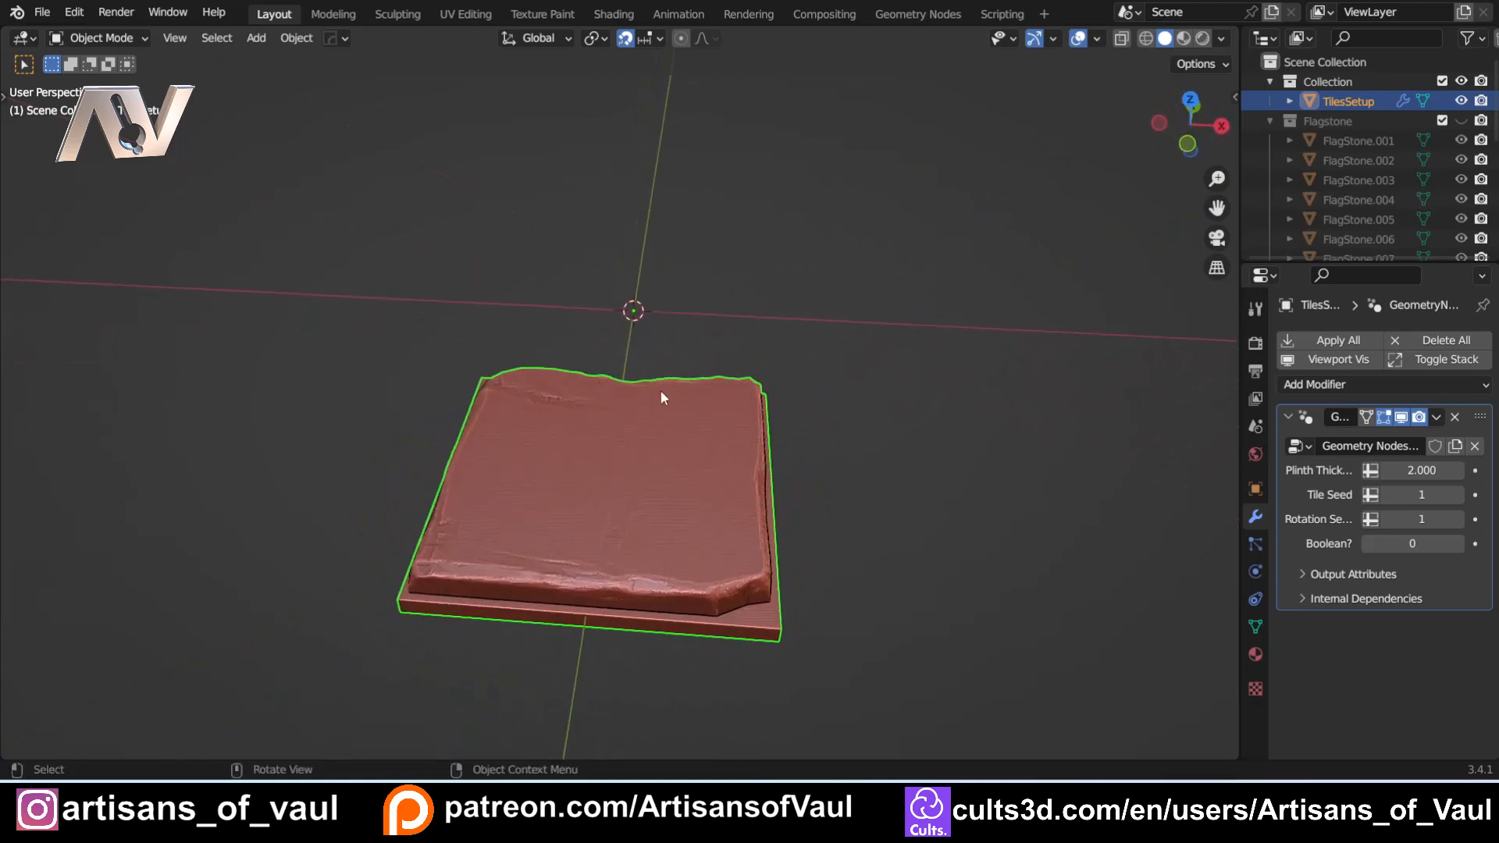
pyautogui.click(42, 12)
pyautogui.keyDown('shift'); pyautogui.moveTo(829, 499); pyautogui.dragTo(690, 523, button='middle'); pyautogui.keyUp('shift')
pyautogui.scroll(-1, 592, 466)
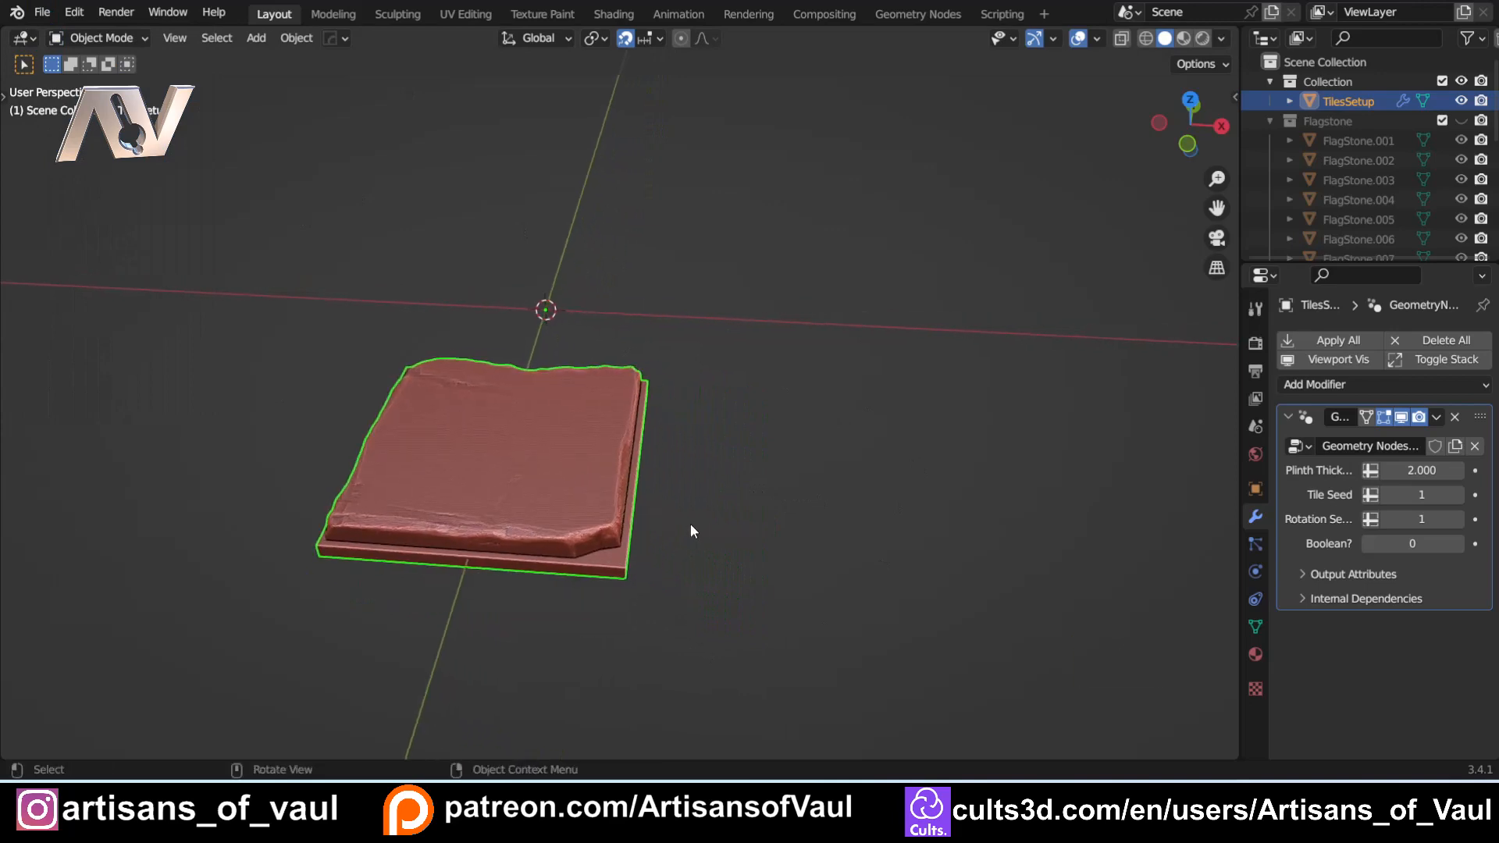
# Step: Enter Edit Mode on TilesSetup, switch to edge selection and select the single tile's edge nearest the origin
pyautogui.press('Tab')
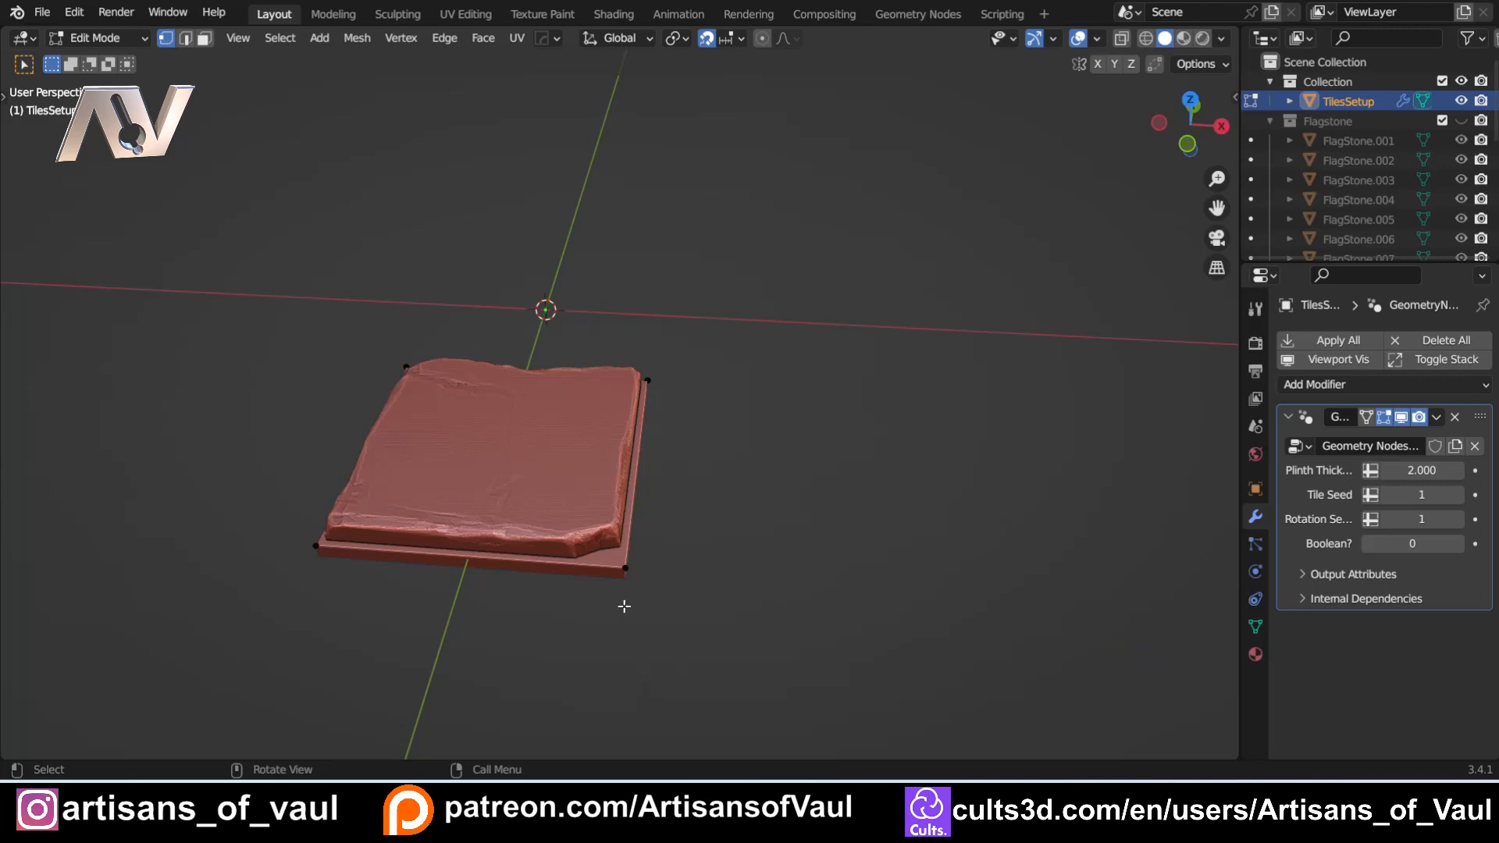
pyautogui.scroll(1, 624, 604)
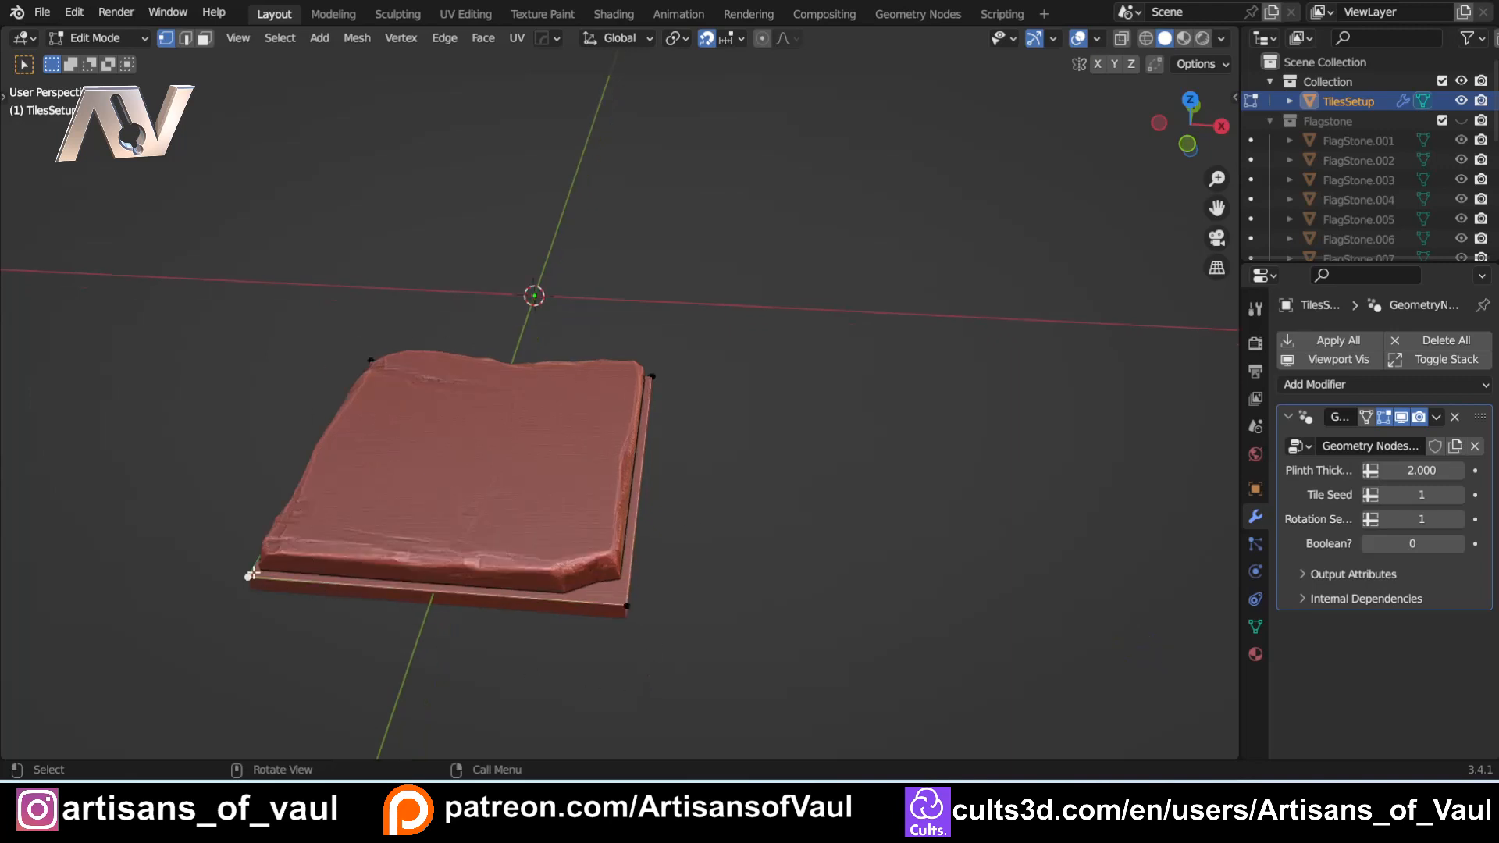
pyautogui.click(653, 377)
pyautogui.click(186, 39)
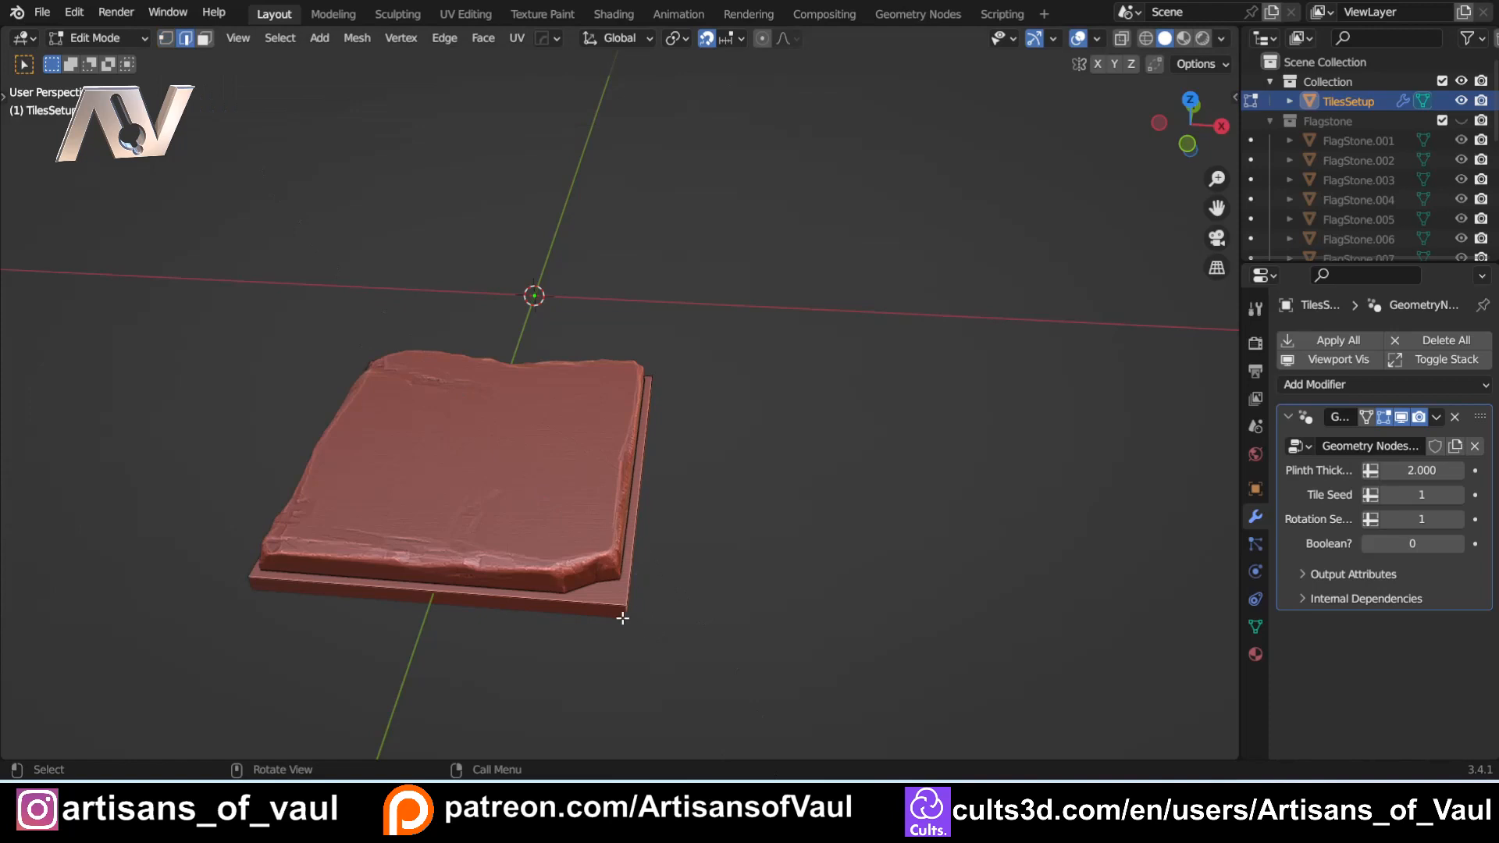
pyautogui.moveTo(622, 616); pyautogui.dragTo(592, 579, button='middle')
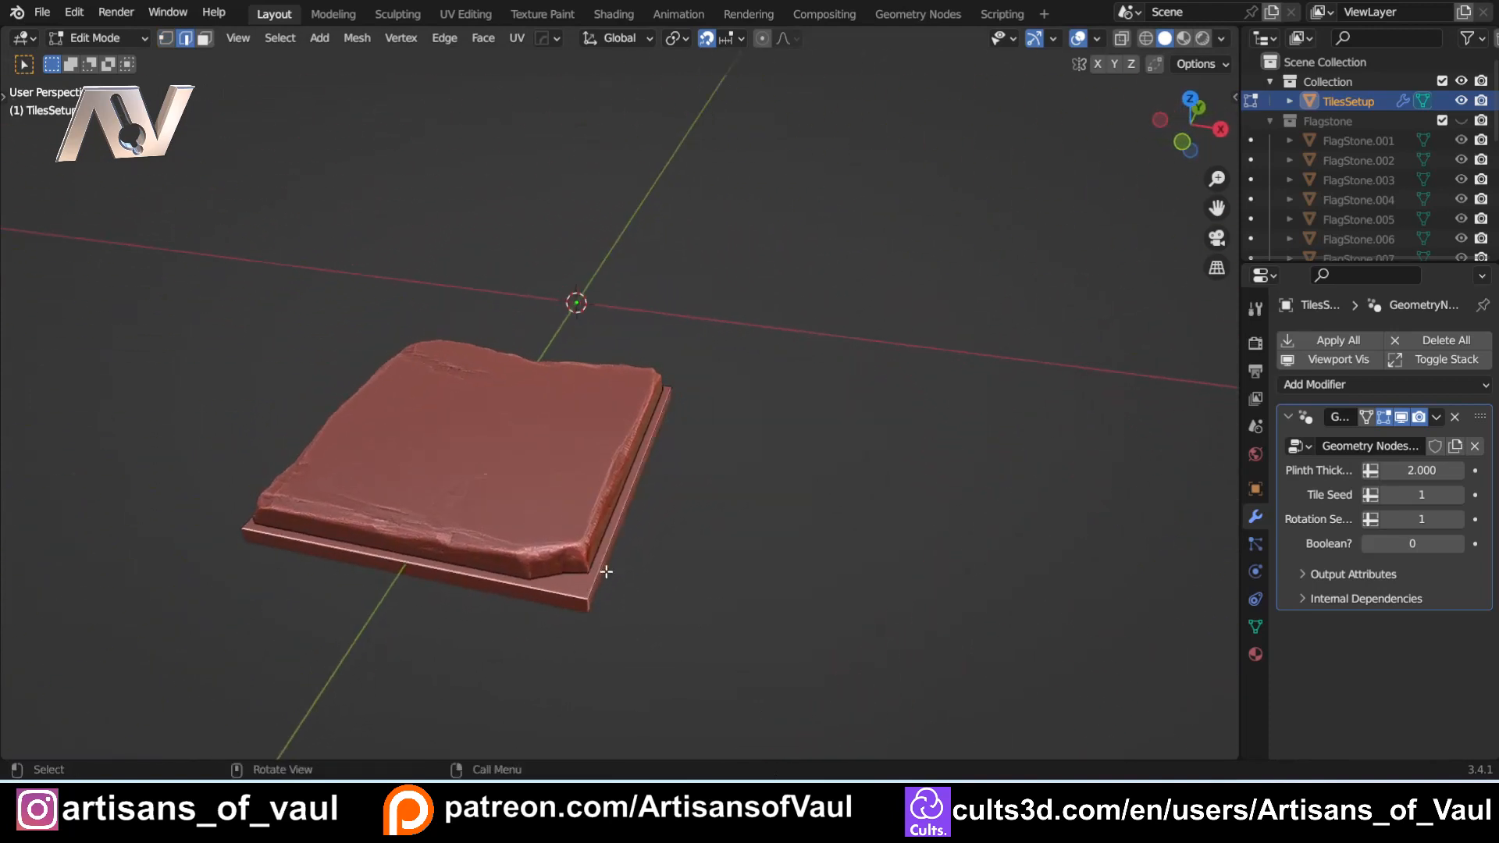
pyautogui.moveTo(789, 485); pyautogui.dragTo(604, 502, button='middle')
# Step: Extrude the selected edge in Y to add a second tile, trying 80 and settling on 40
pyautogui.write('e')
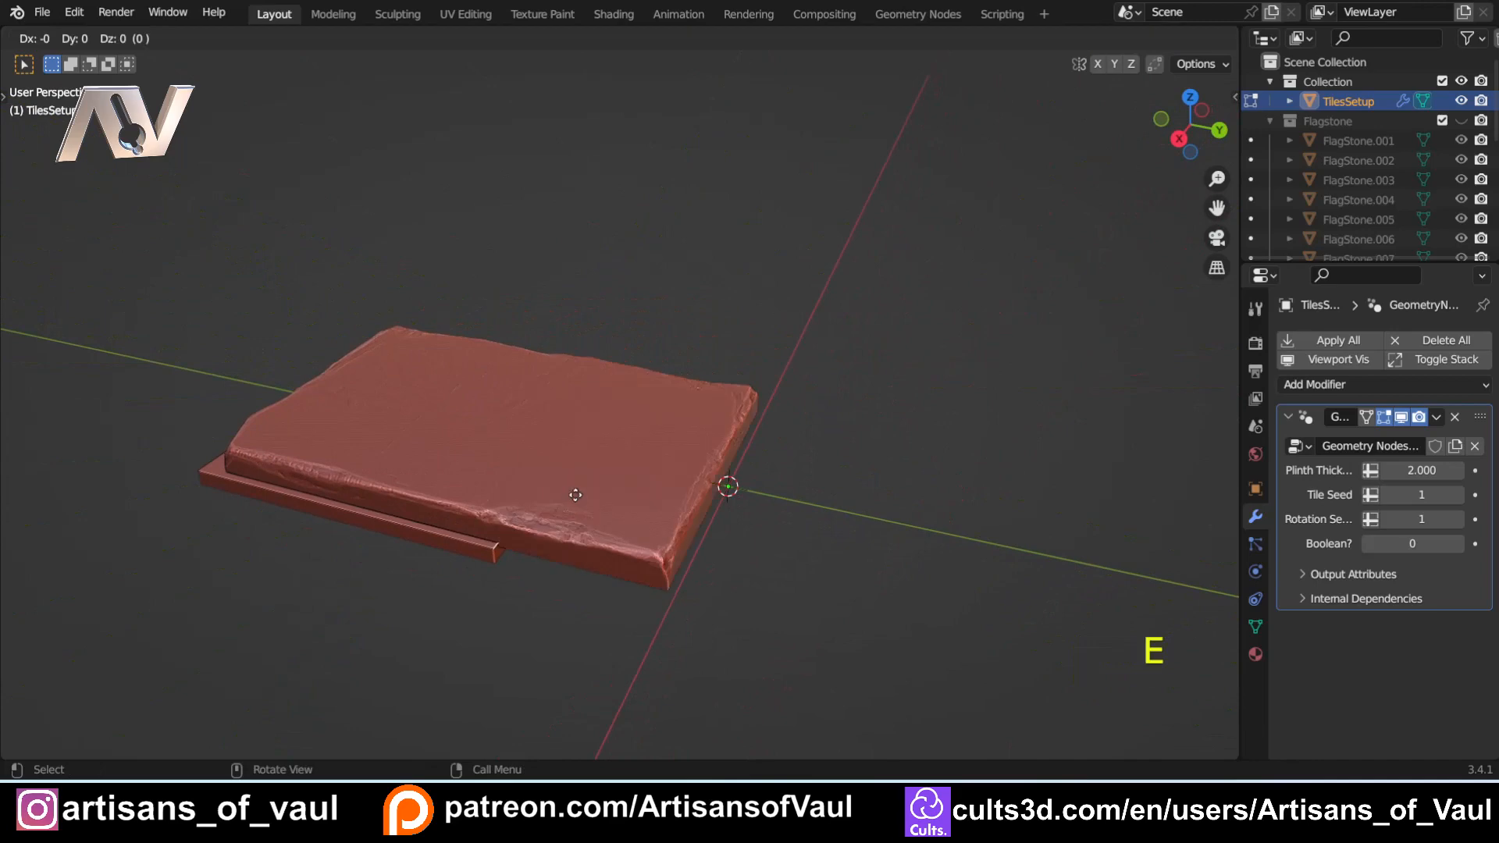
pyautogui.write('40')
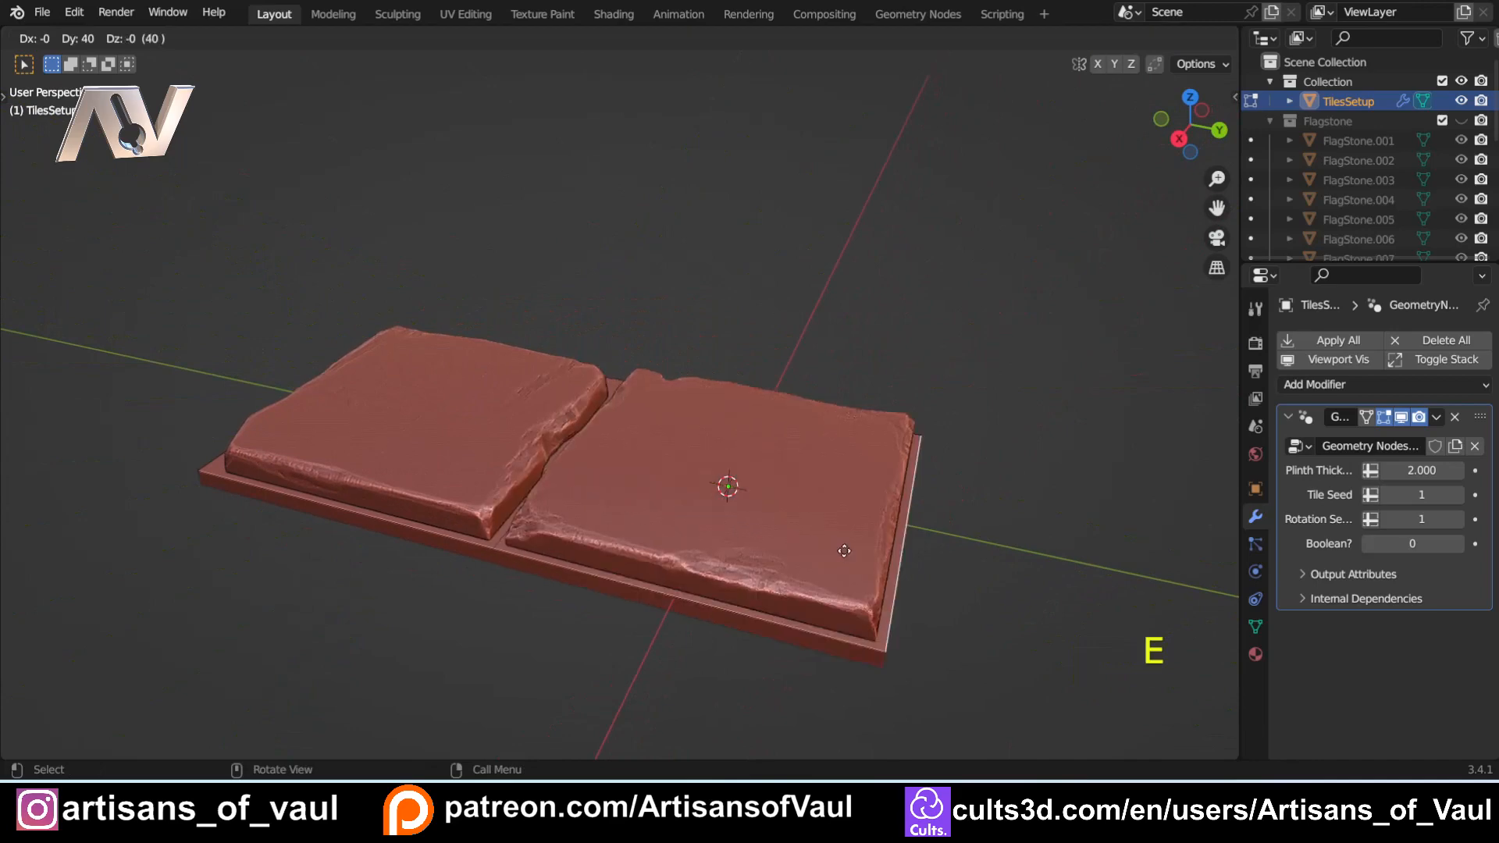
pyautogui.press('BackSpace')
pyautogui.press('BackSpace')
pyautogui.write('80')
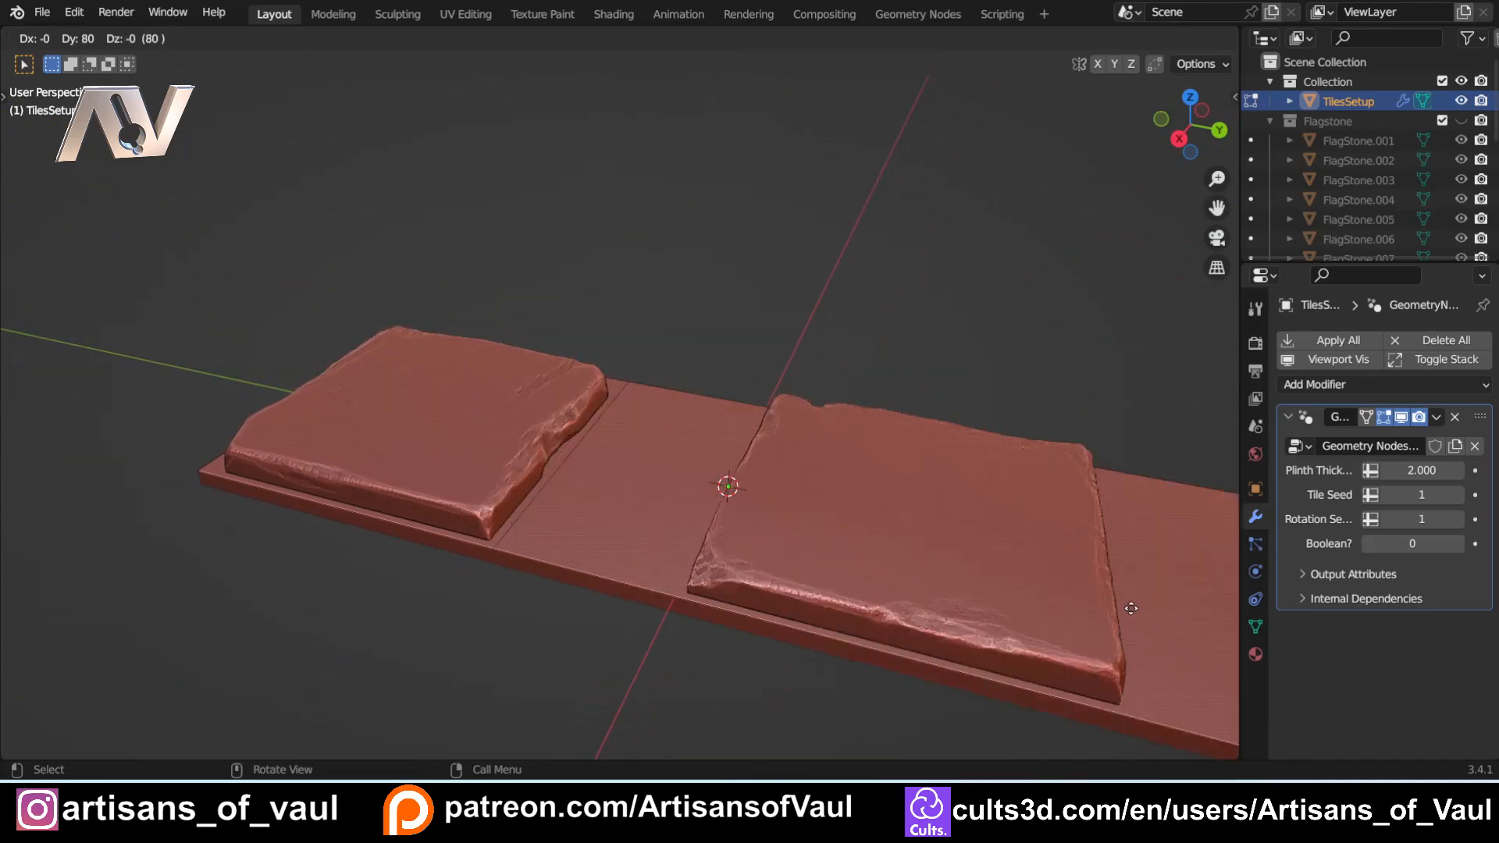
pyautogui.press('BackSpace')
pyautogui.press('BackSpace')
pyautogui.write('40')
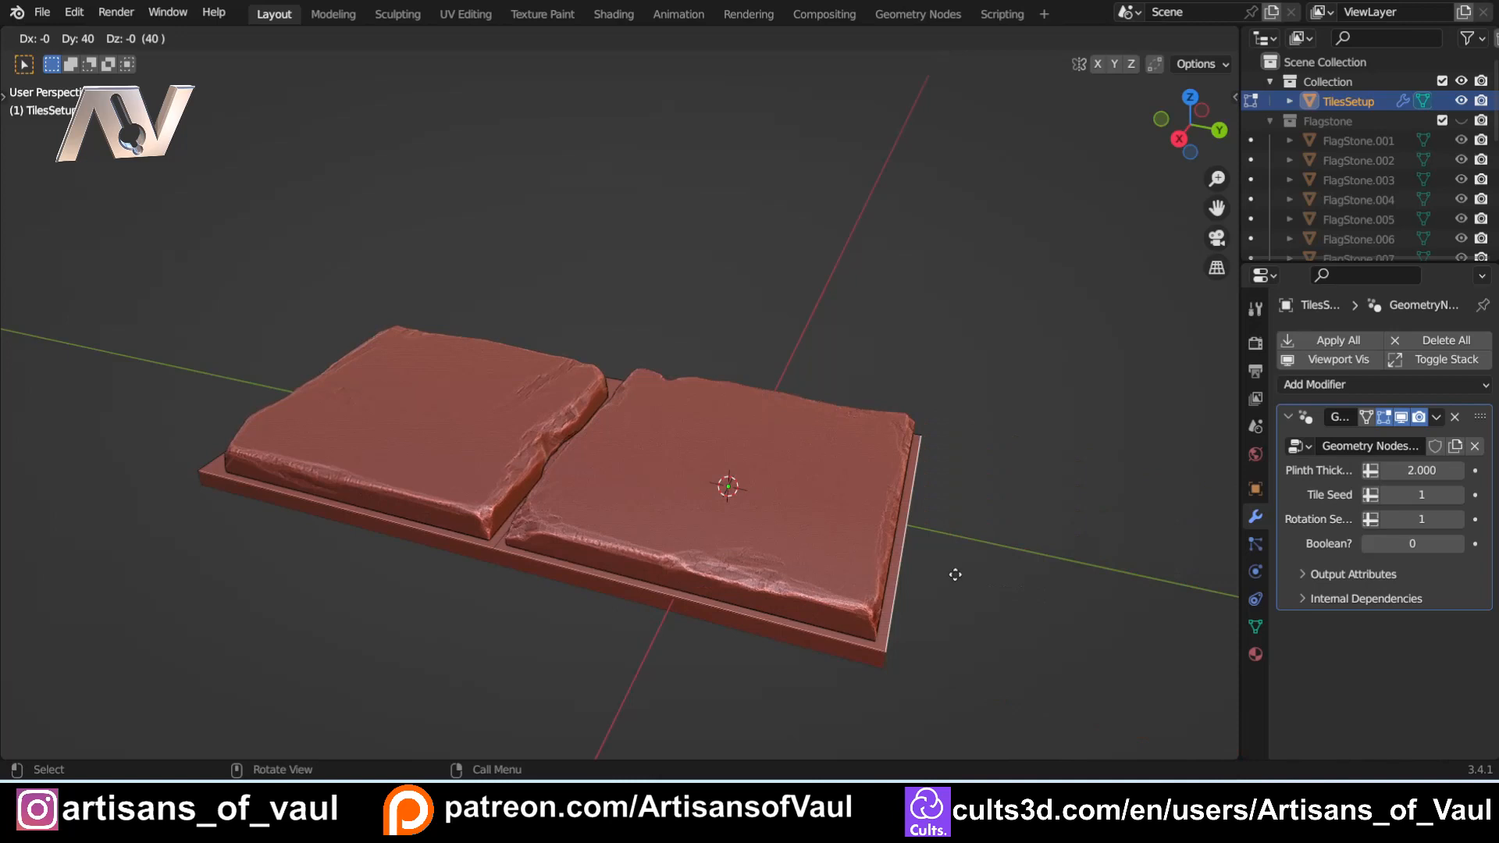
pyautogui.press('Return')
# Step: Extrude the end edge two more times by 40 in Y to form a row of four tiles
pyautogui.scroll(-2, 955, 574)
pyautogui.keyDown('shift'); pyautogui.moveTo(957, 568); pyautogui.dragTo(729, 508, button='middle'); pyautogui.keyUp('shift')
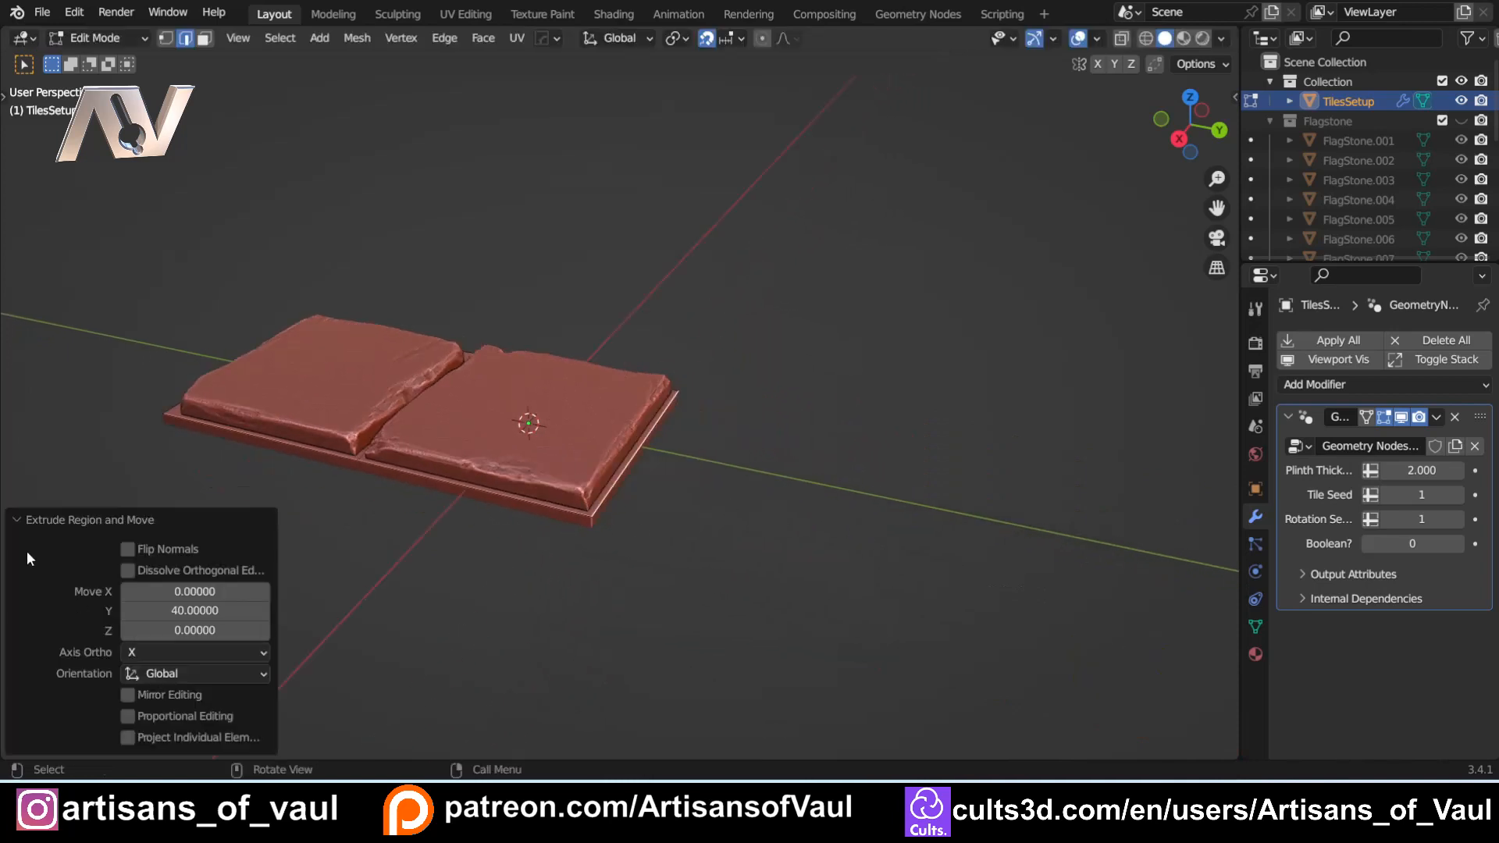
pyautogui.click(24, 517)
pyautogui.press('e')
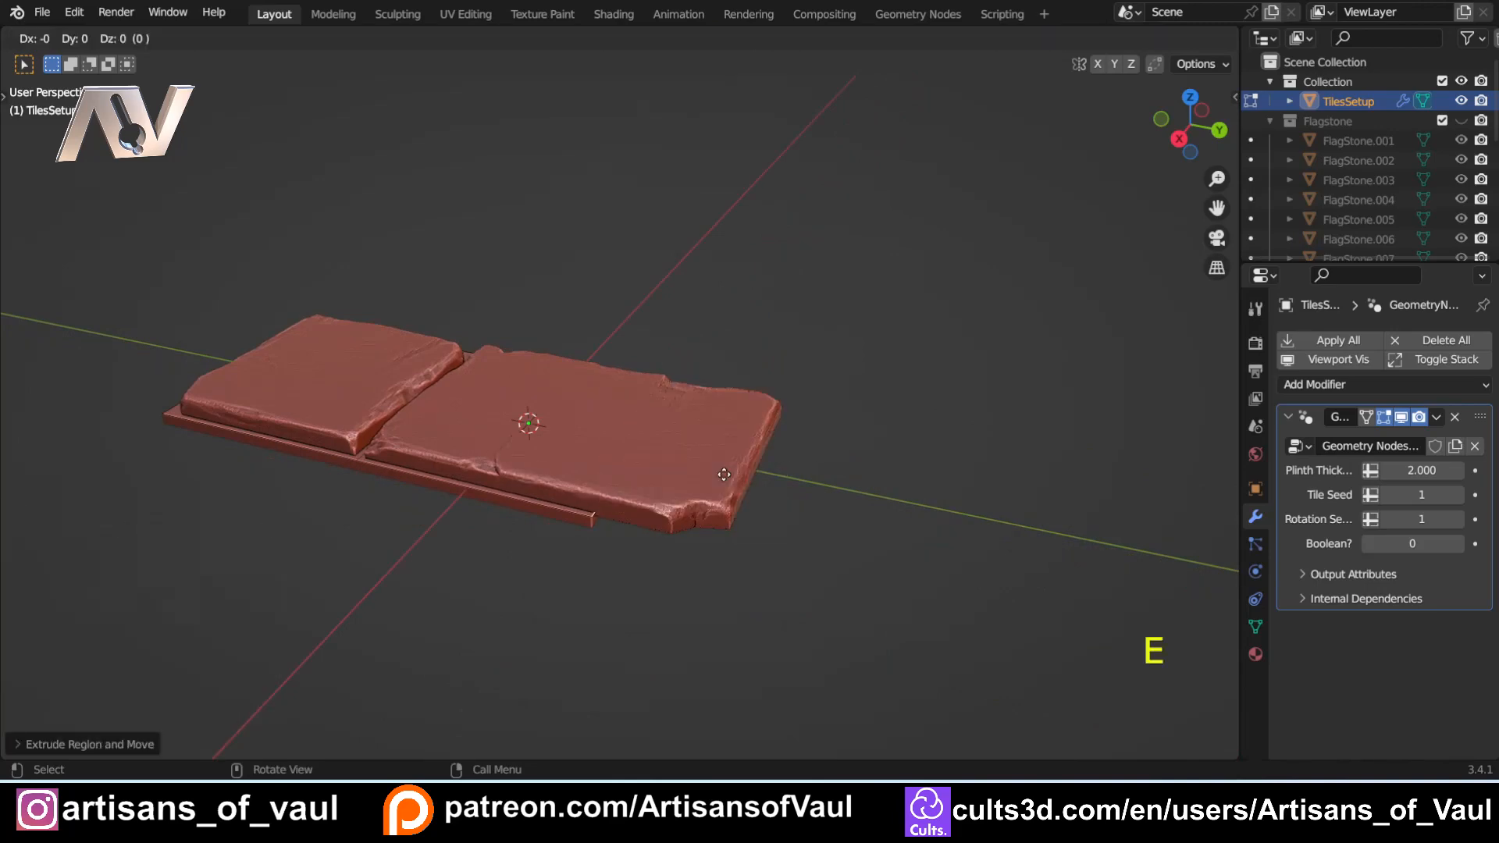
pyautogui.click(961, 519)
pyautogui.press('e')
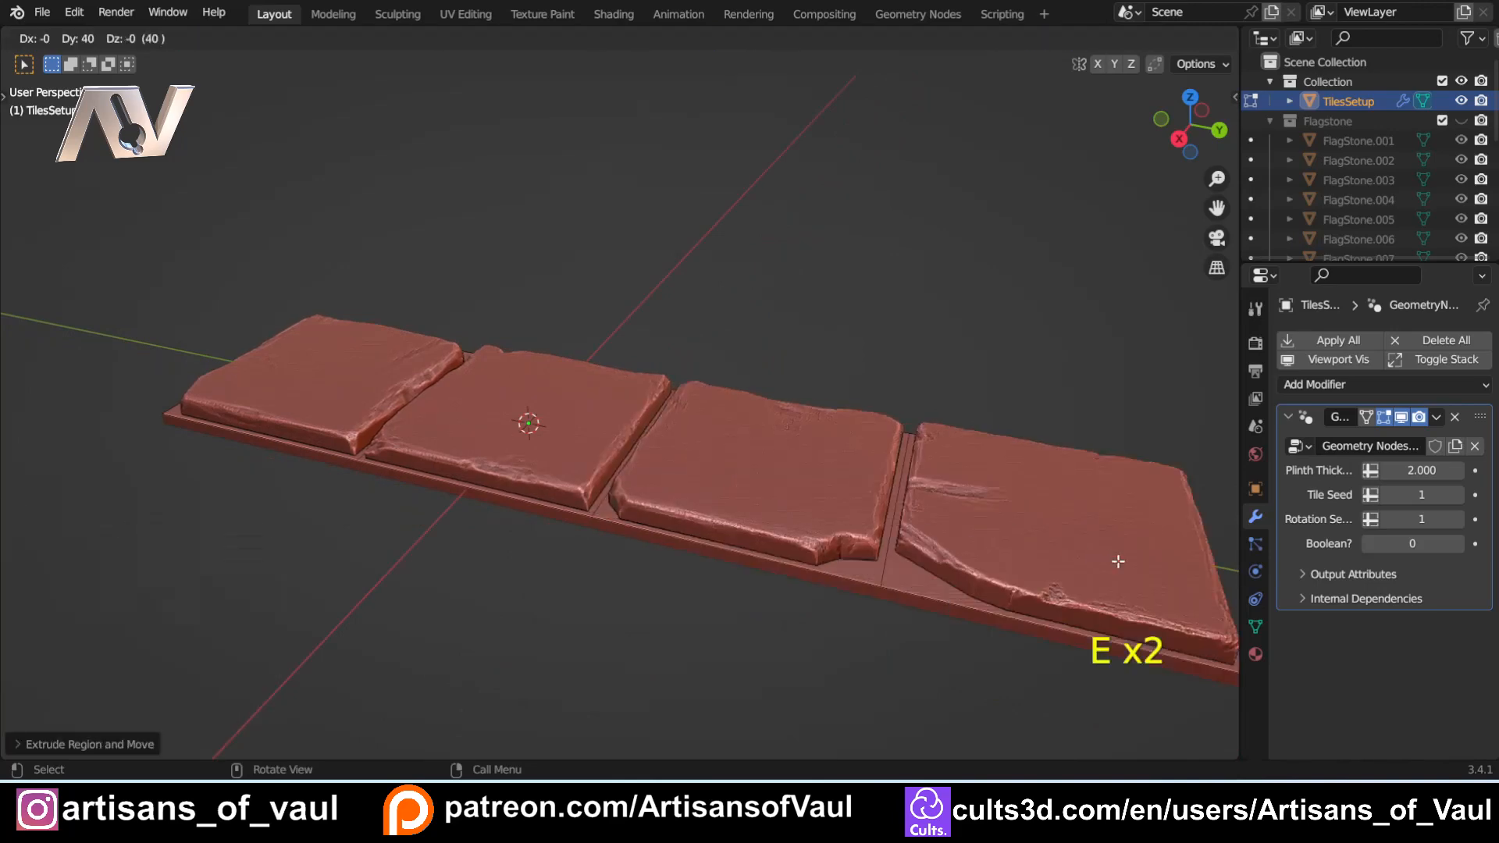
pyautogui.click(1118, 560)
# Step: Select the four edges along the row's long +X side and extrude them by 40 in X for a second row
pyautogui.moveTo(744, 610); pyautogui.dragTo(696, 530, button='middle')
pyautogui.click(937, 533)
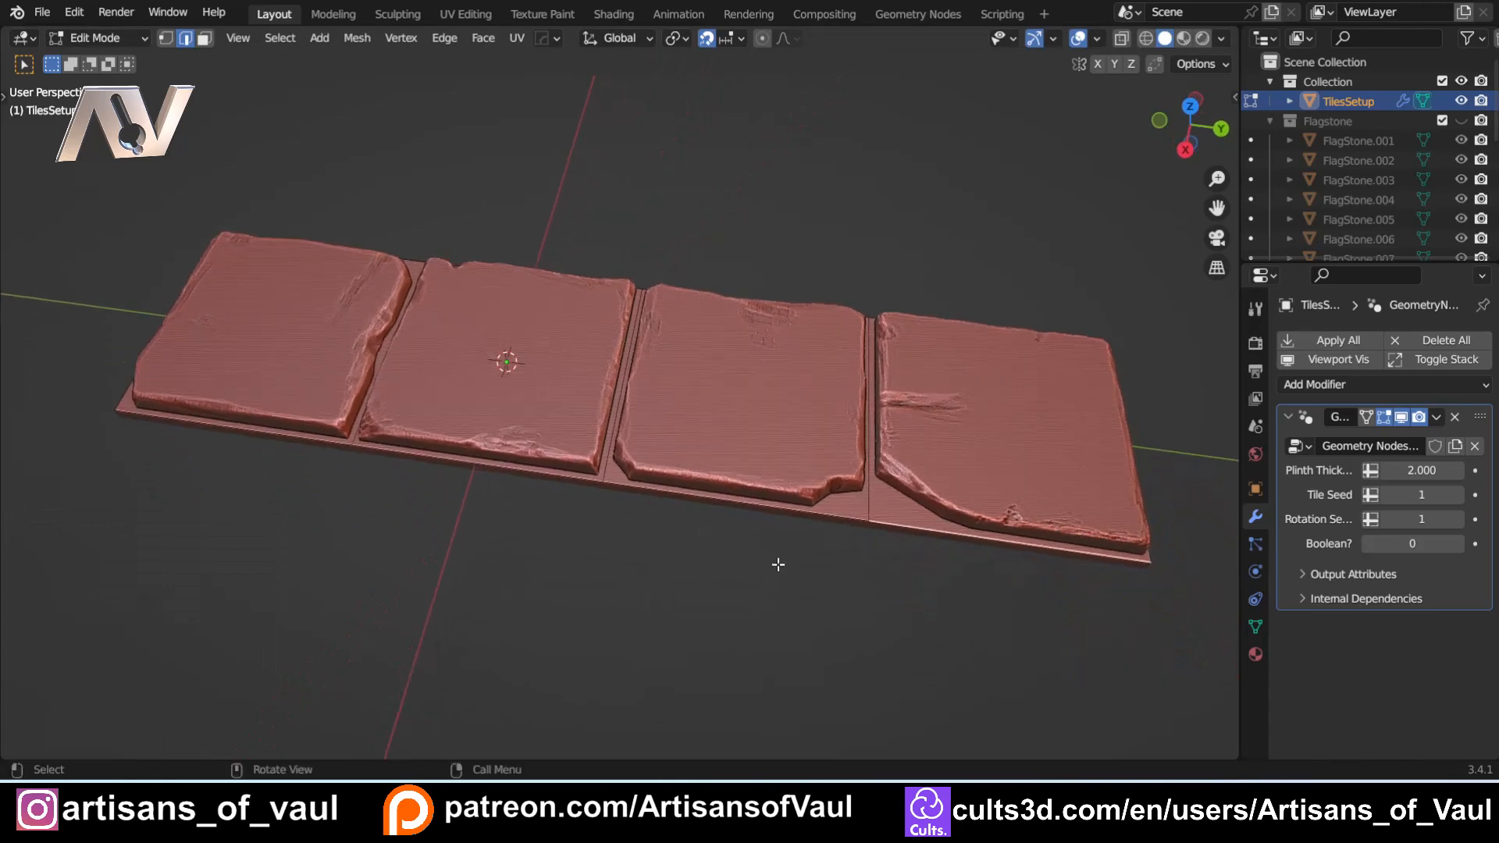
pyautogui.keyDown('shift'); pyautogui.click(811, 512); pyautogui.keyUp('shift')
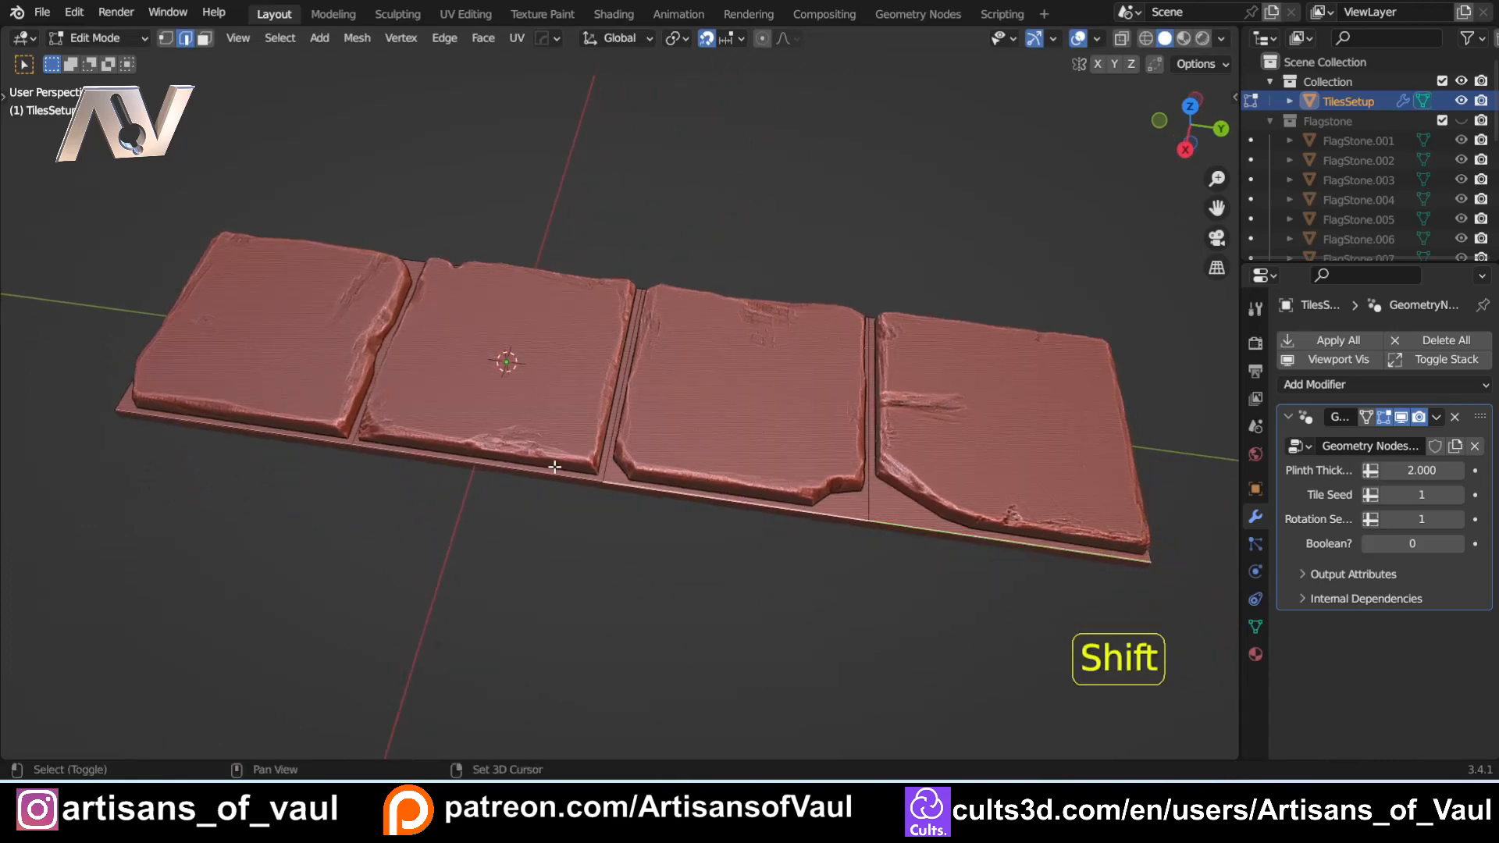
pyautogui.keyDown('shift'); pyautogui.click(544, 467); pyautogui.keyUp('shift')
pyautogui.keyDown('shift'); pyautogui.click(270, 429); pyautogui.keyUp('shift')
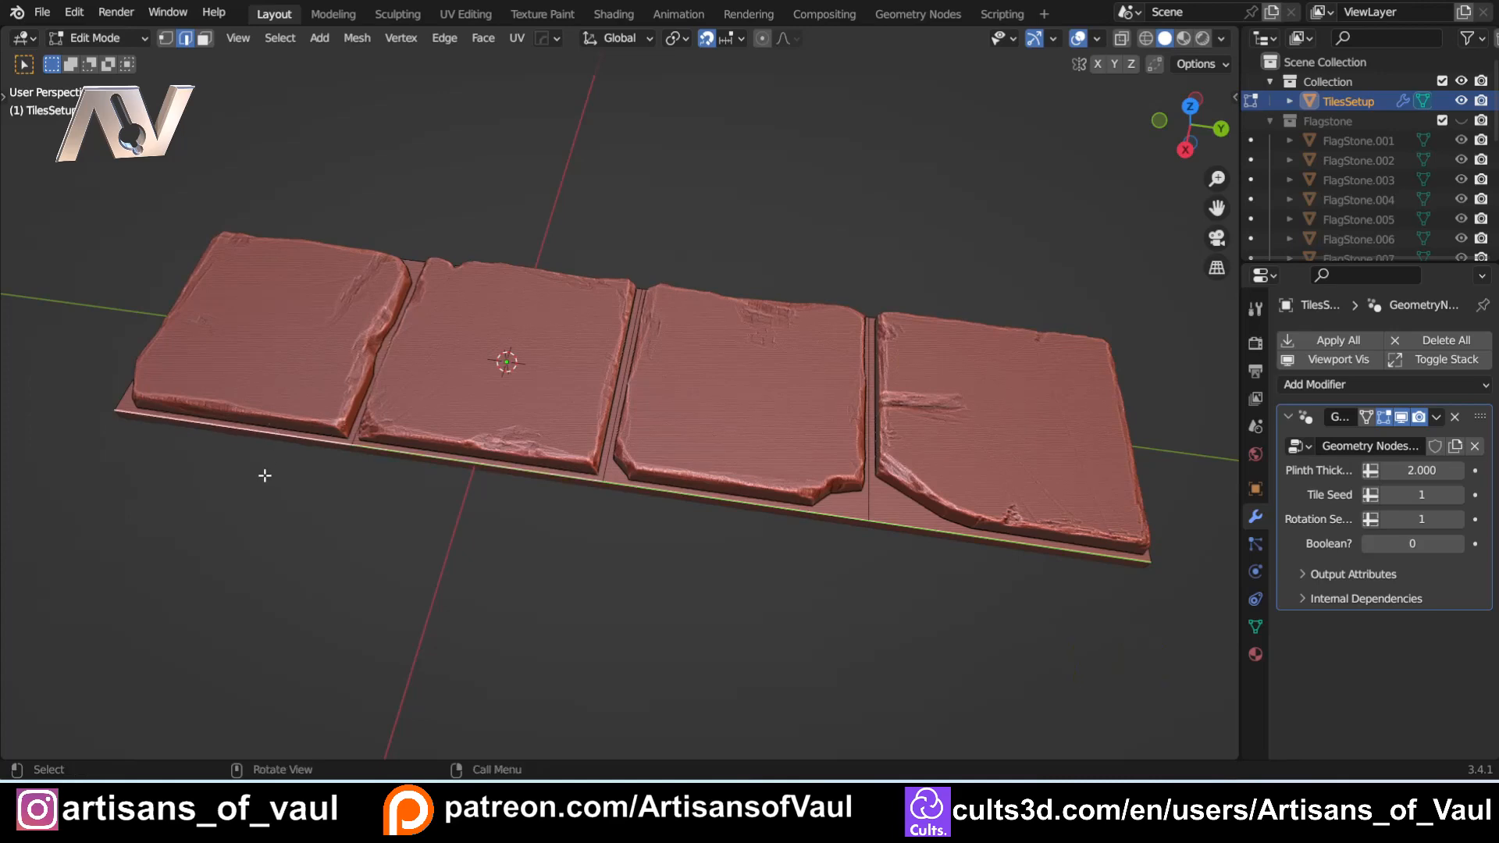
pyautogui.moveTo(270, 430); pyautogui.dragTo(682, 468, button='middle')
pyautogui.press('e')
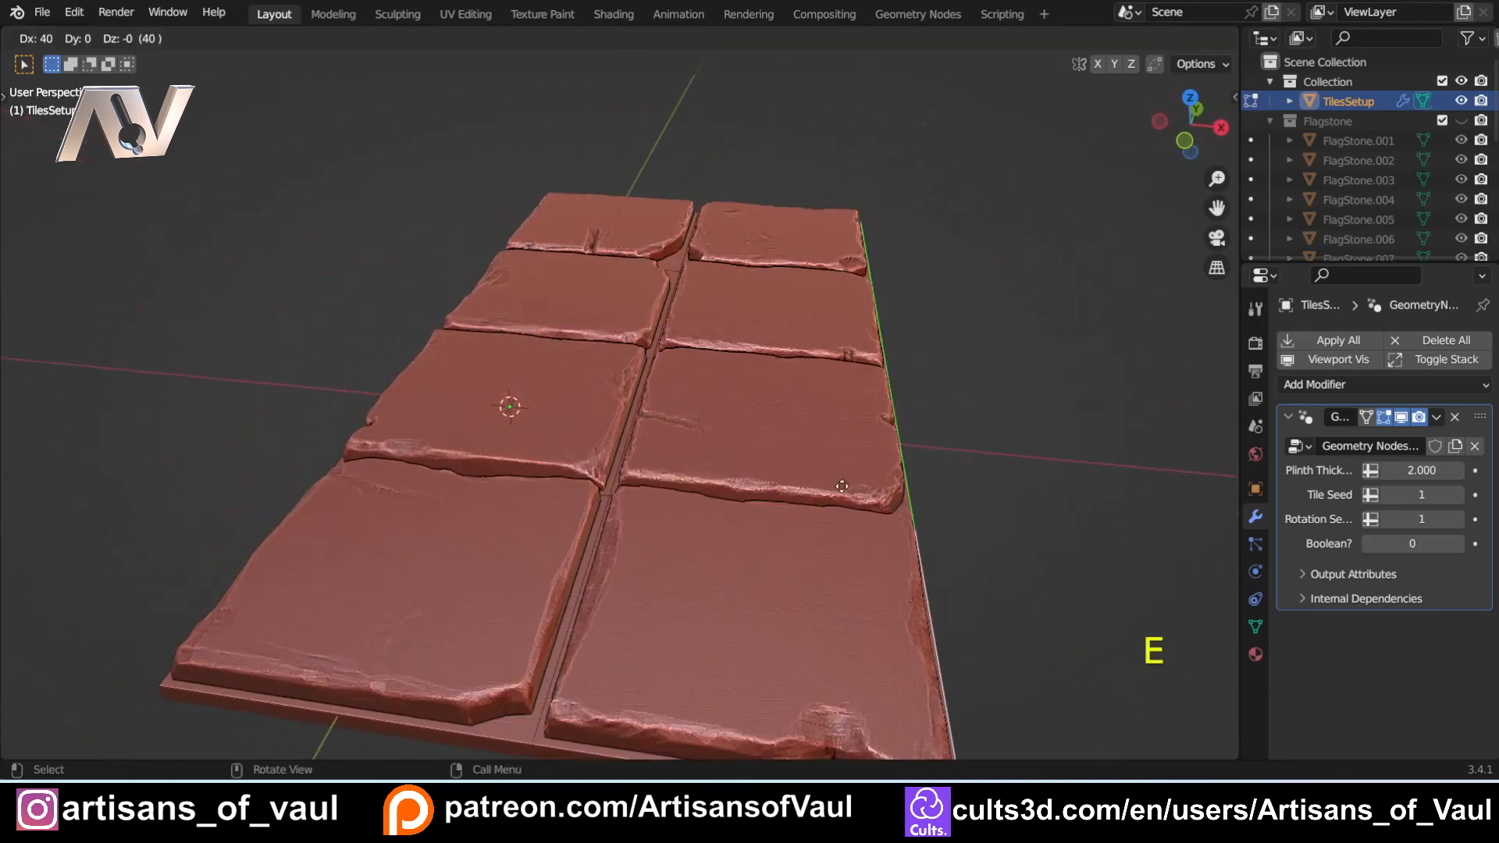
pyautogui.click(847, 486)
pyautogui.scroll(-4, 805, 614)
pyautogui.keyDown('shift'); pyautogui.moveTo(801, 595); pyautogui.dragTo(686, 492, button='middle'); pyautogui.keyUp('shift')
pyautogui.press('e')
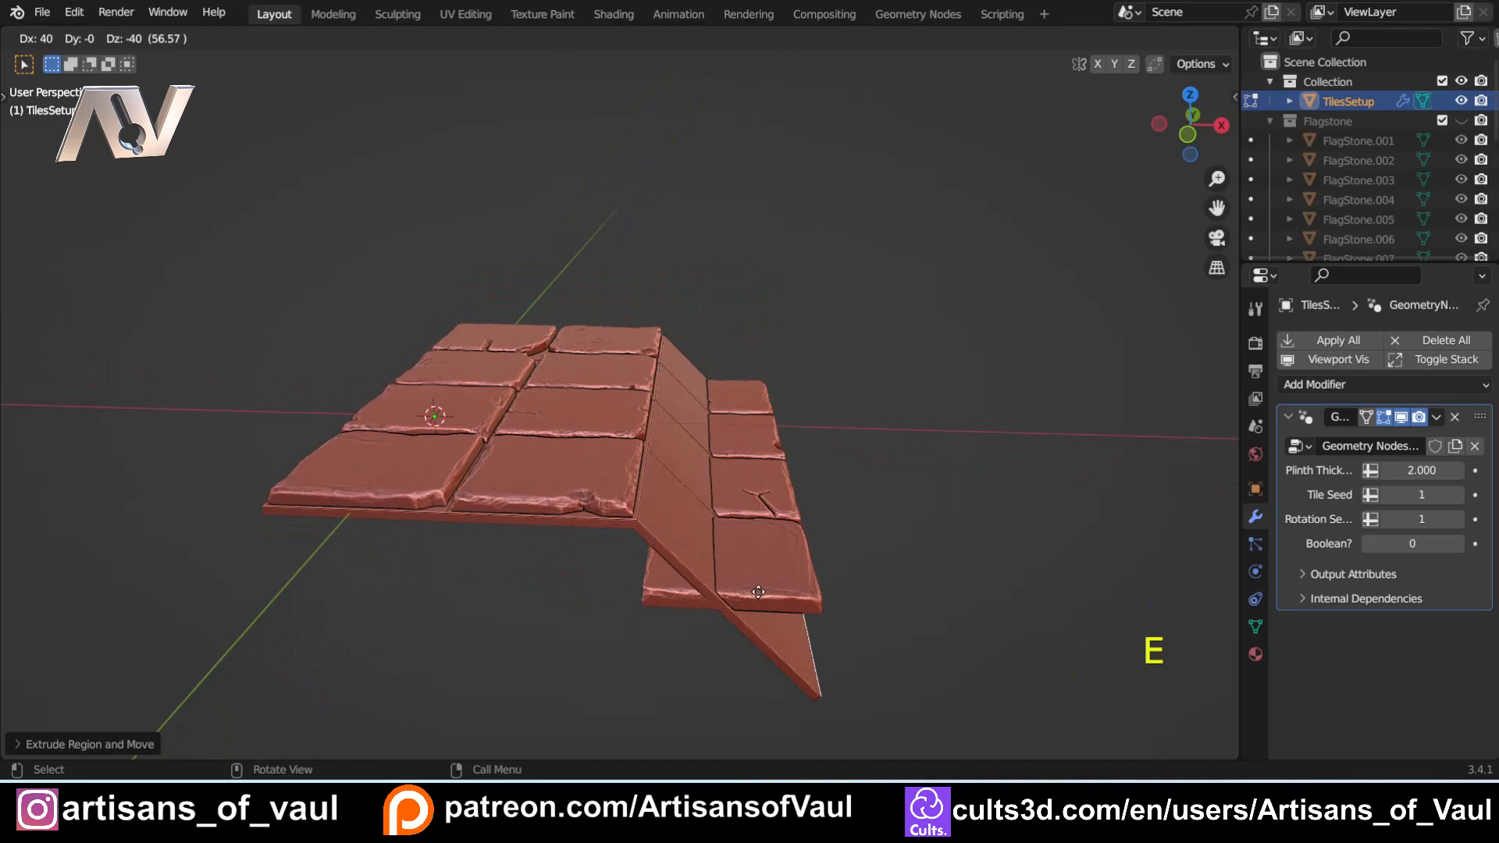
pyautogui.click(898, 637)
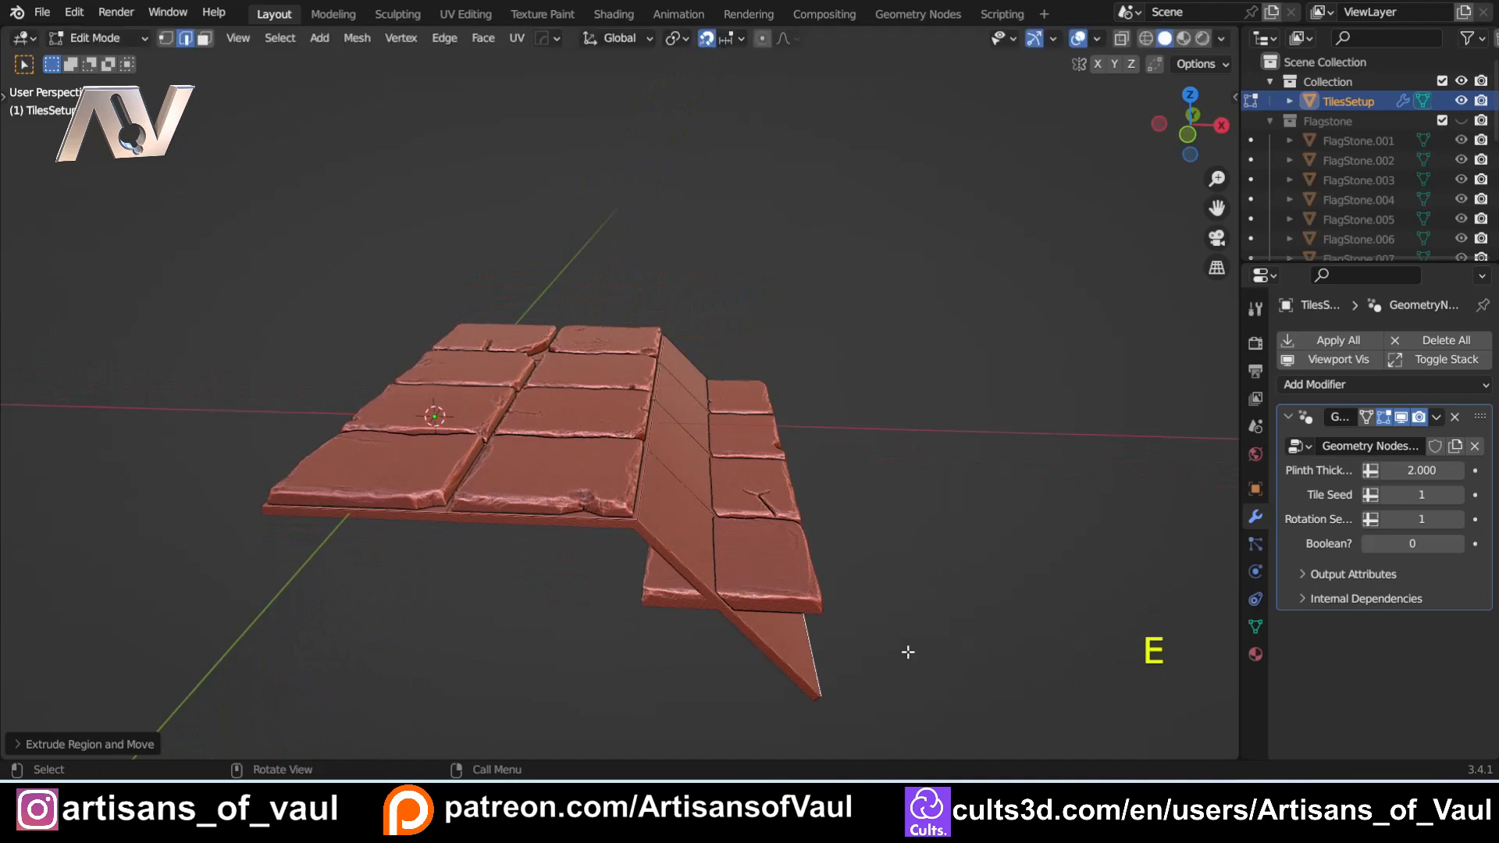
pyautogui.hotkey('ctrl', 'z')
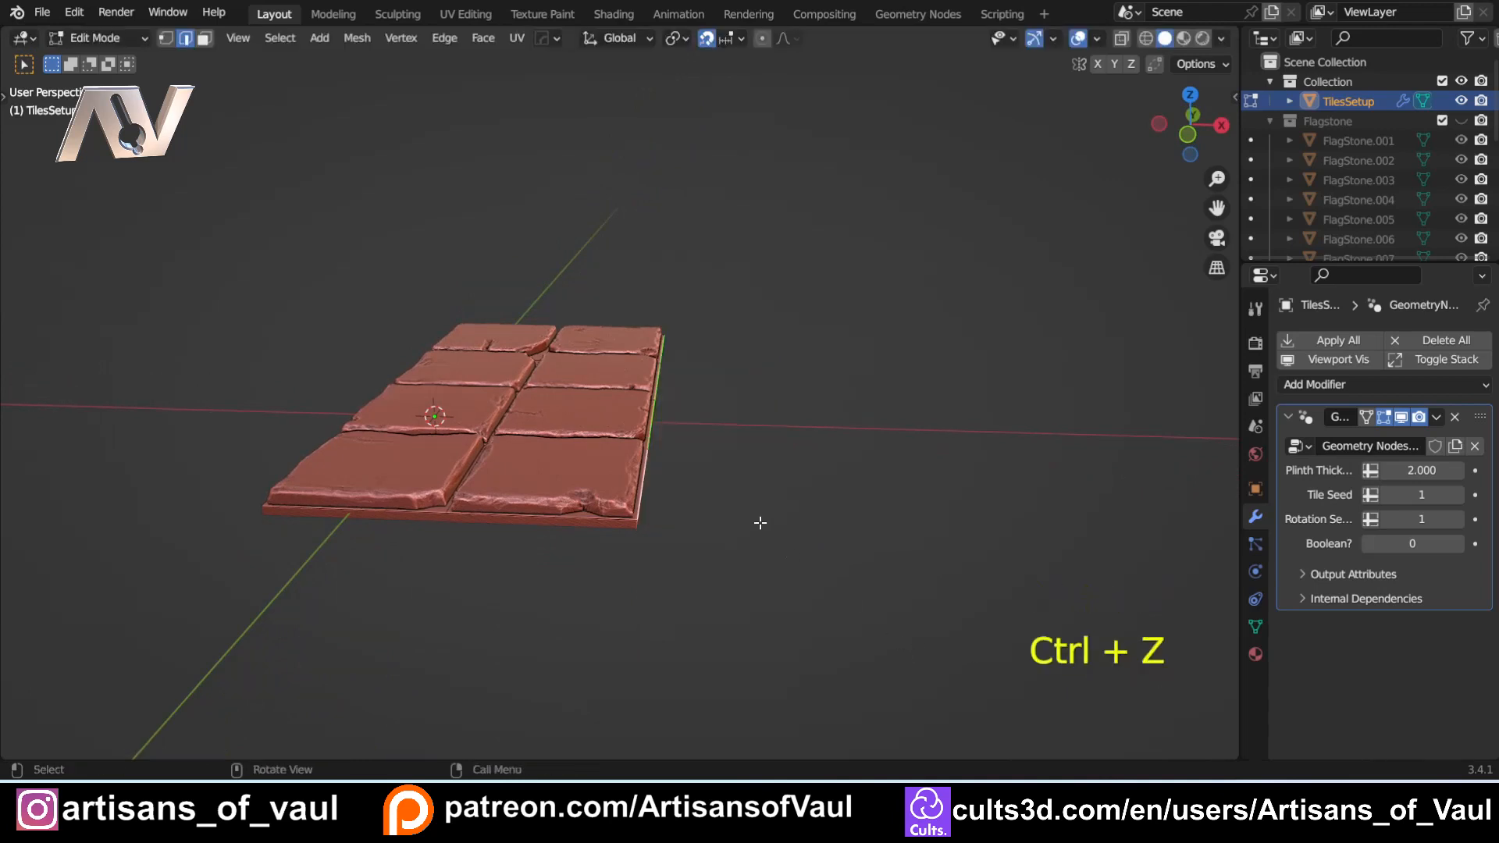
# Step: Extrude the second row's four outer edges by 40 in X to add a third row of tiles
pyautogui.moveTo(717, 474); pyautogui.dragTo(709, 492, button='middle')
pyautogui.press('e')
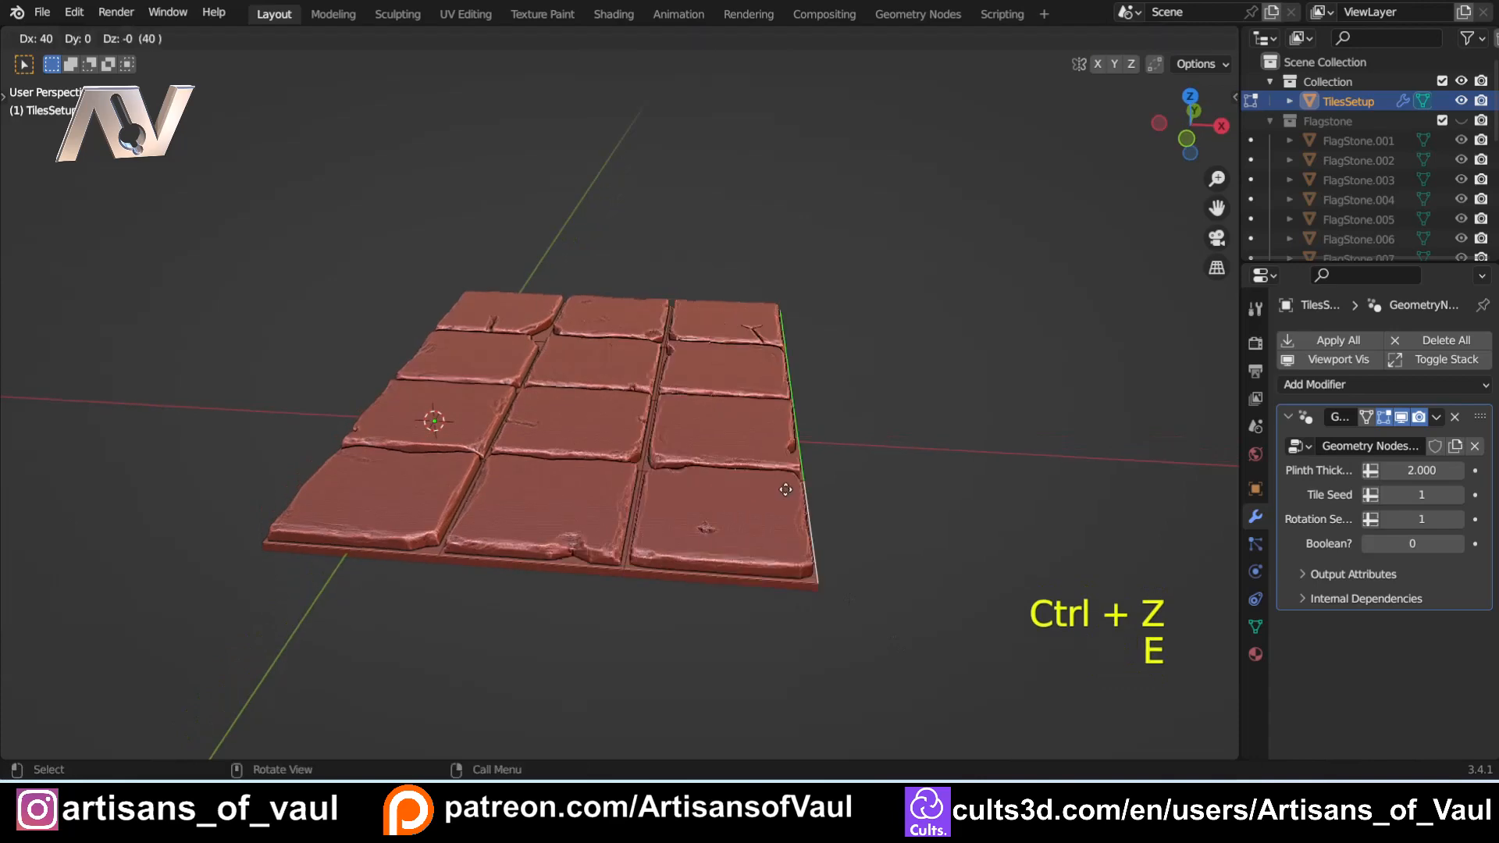
pyautogui.click(810, 489)
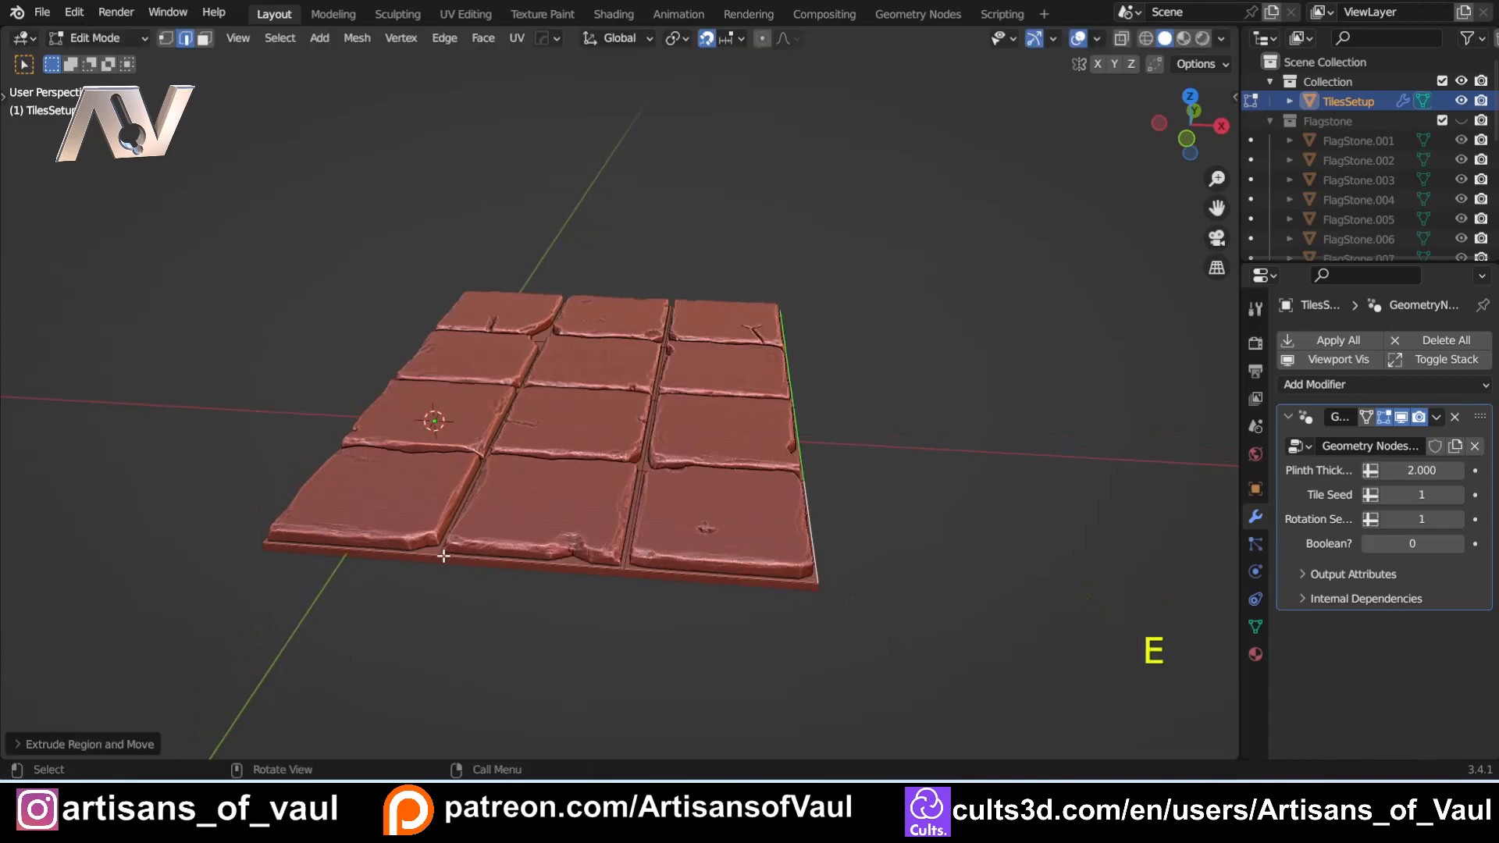
# Step: Select the two outer edges of the third row nearest the +Y end and extrude them by 40 in X
pyautogui.moveTo(742, 426); pyautogui.dragTo(523, 416, button='middle')
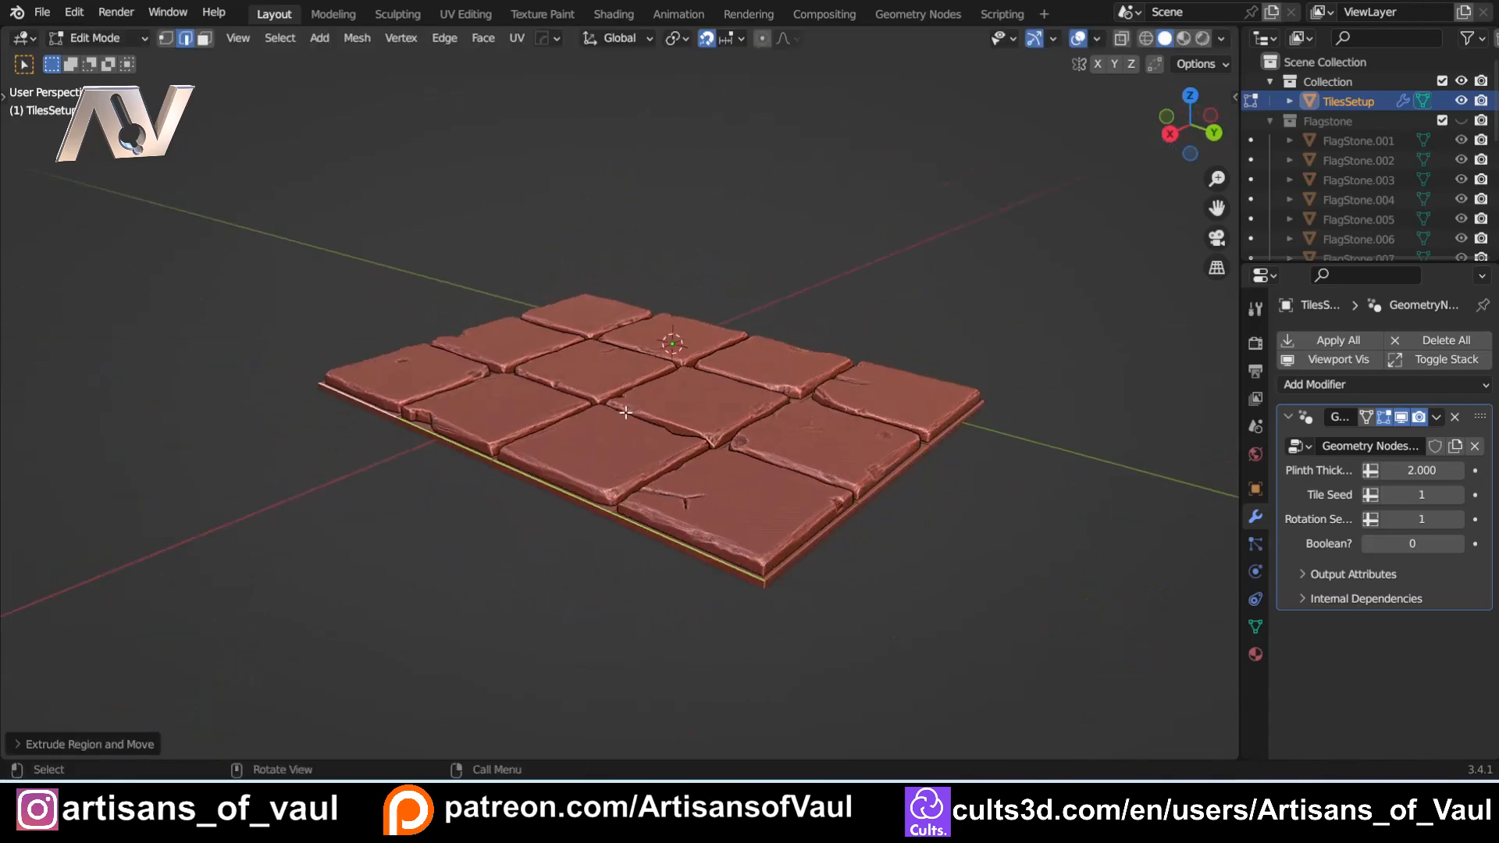
pyautogui.keyDown('shift'); pyautogui.moveTo(855, 440); pyautogui.dragTo(638, 434, button='middle'); pyautogui.keyUp('shift')
pyautogui.moveTo(447, 506); pyautogui.dragTo(587, 525, button='middle')
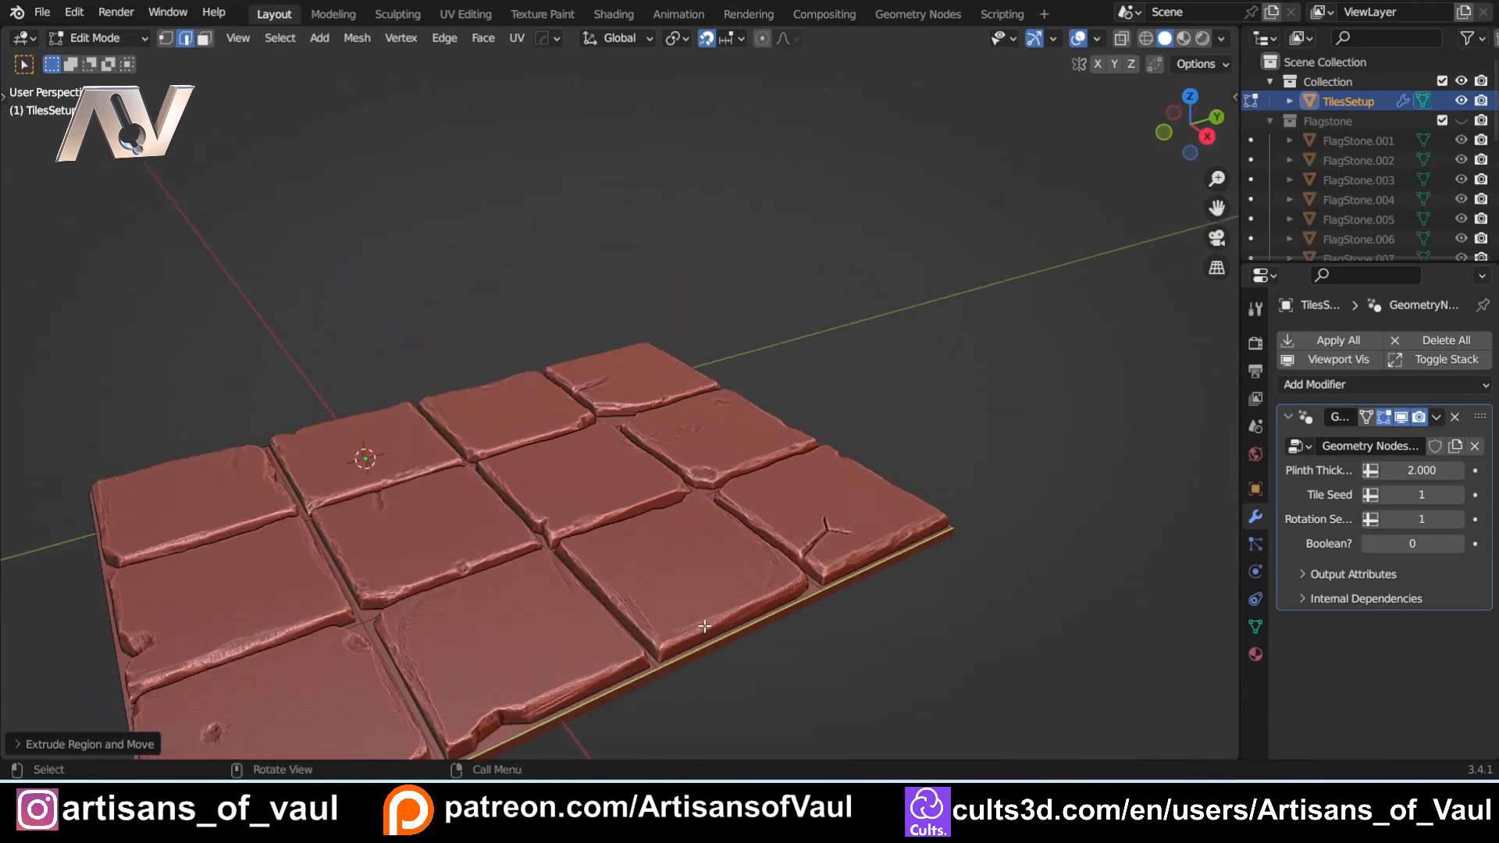
pyautogui.click(716, 640)
pyautogui.keyDown('shift'); pyautogui.click(869, 571); pyautogui.keyUp('shift')
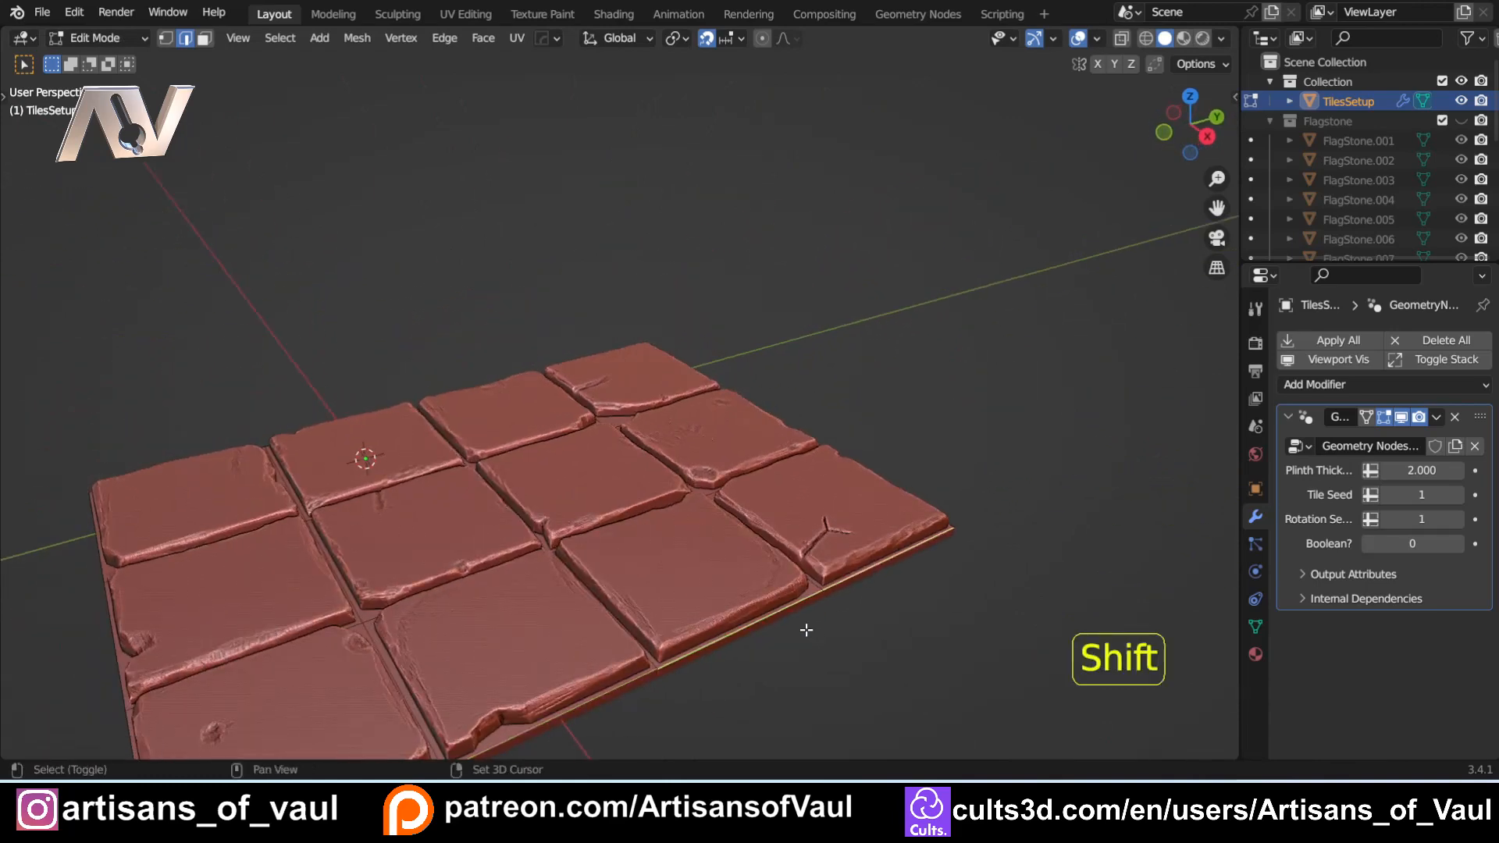
pyautogui.moveTo(803, 619); pyautogui.dragTo(591, 487, button='middle')
pyautogui.scroll(-1, 734, 474)
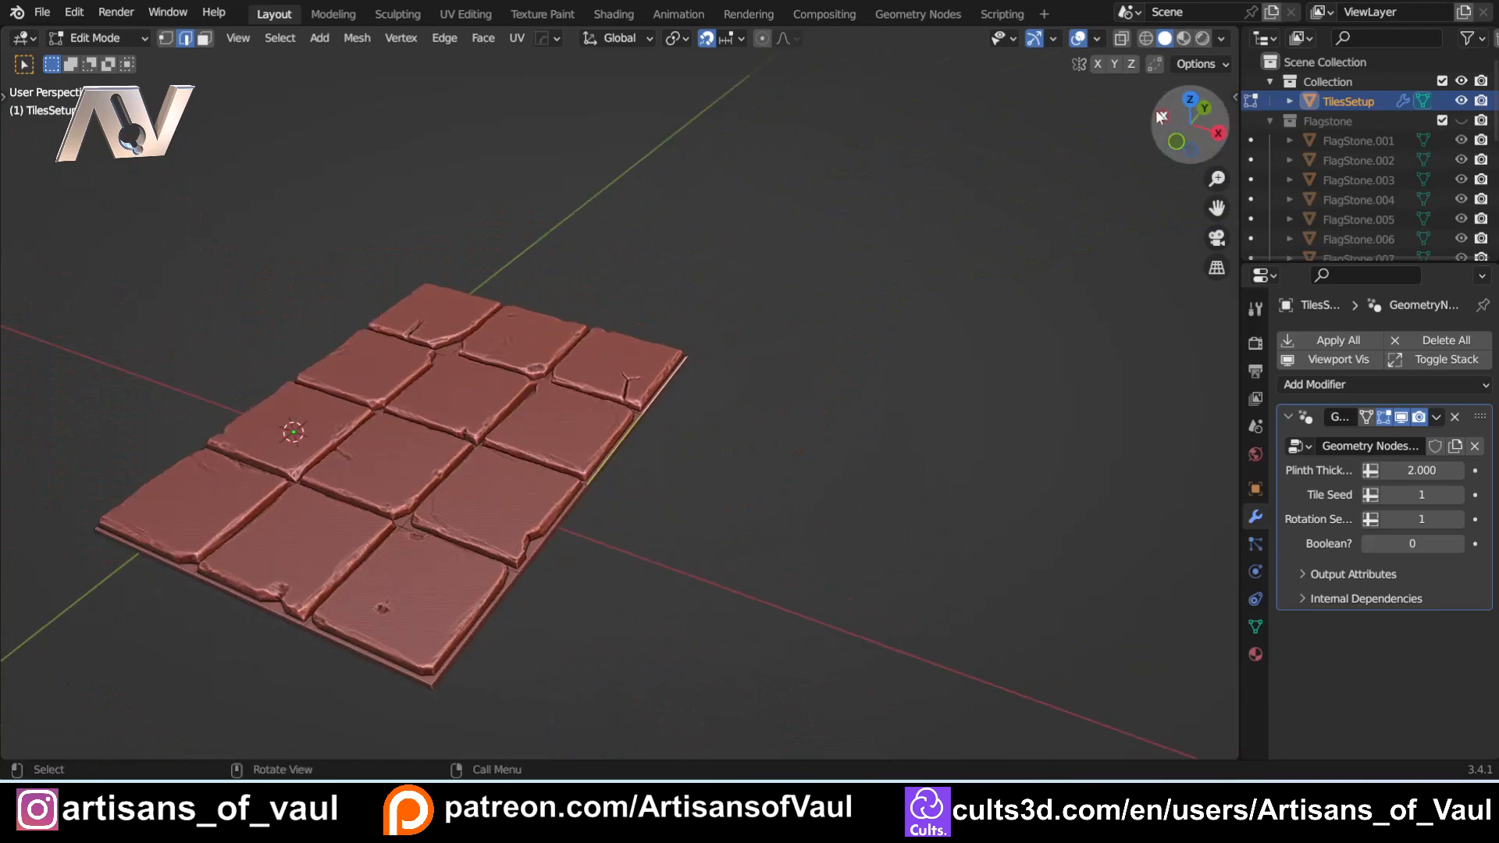
pyautogui.moveTo(1187, 97); pyautogui.dragTo(953, 311)
pyautogui.scroll(2, 738, 438)
pyautogui.keyDown('shift'); pyautogui.moveTo(803, 434); pyautogui.dragTo(710, 453, button='middle'); pyautogui.keyUp('shift')
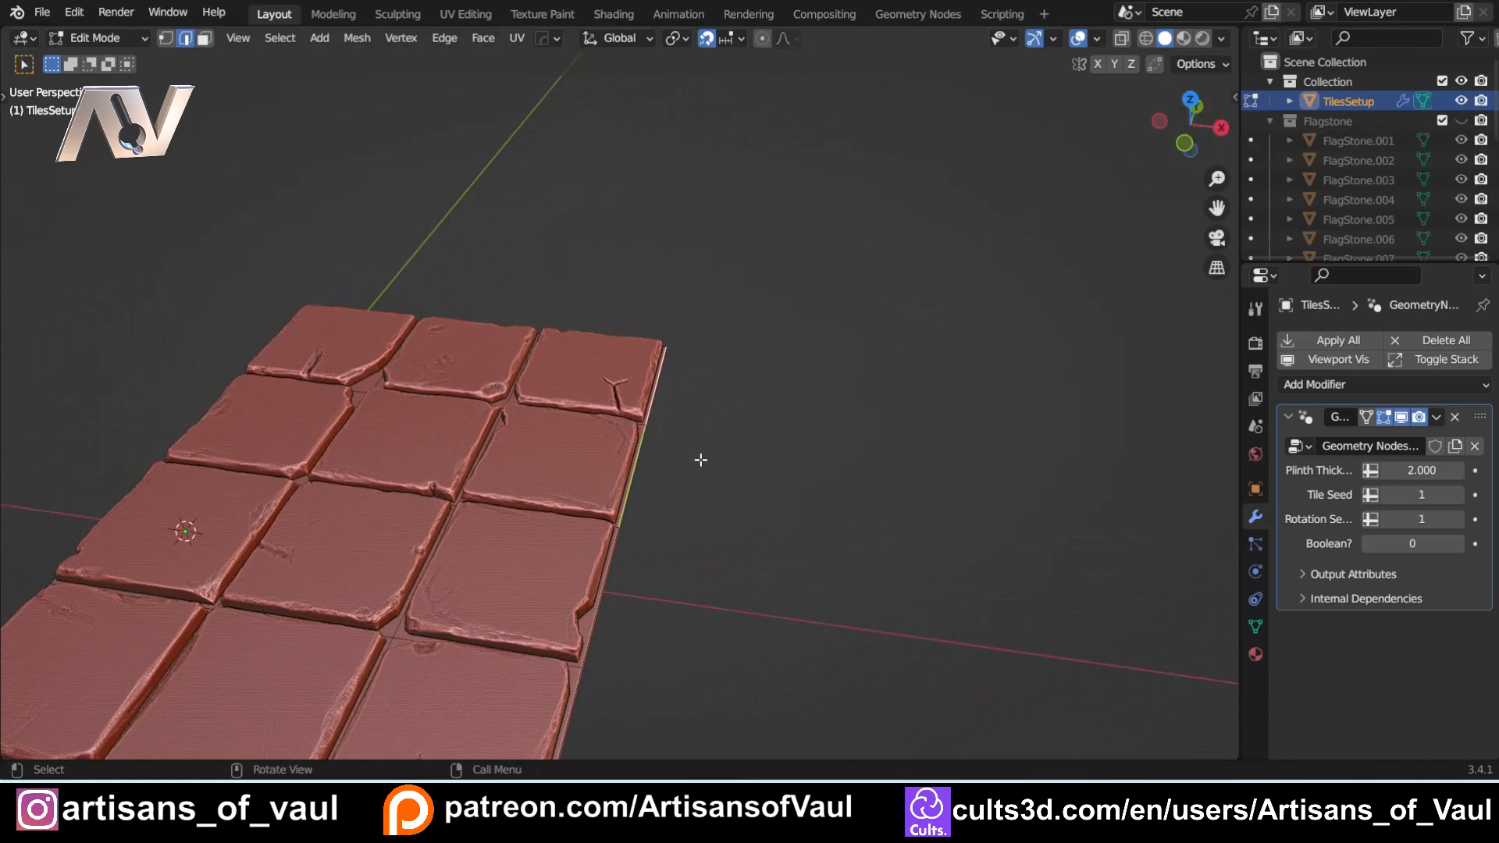
pyautogui.press('e')
pyautogui.press('x')
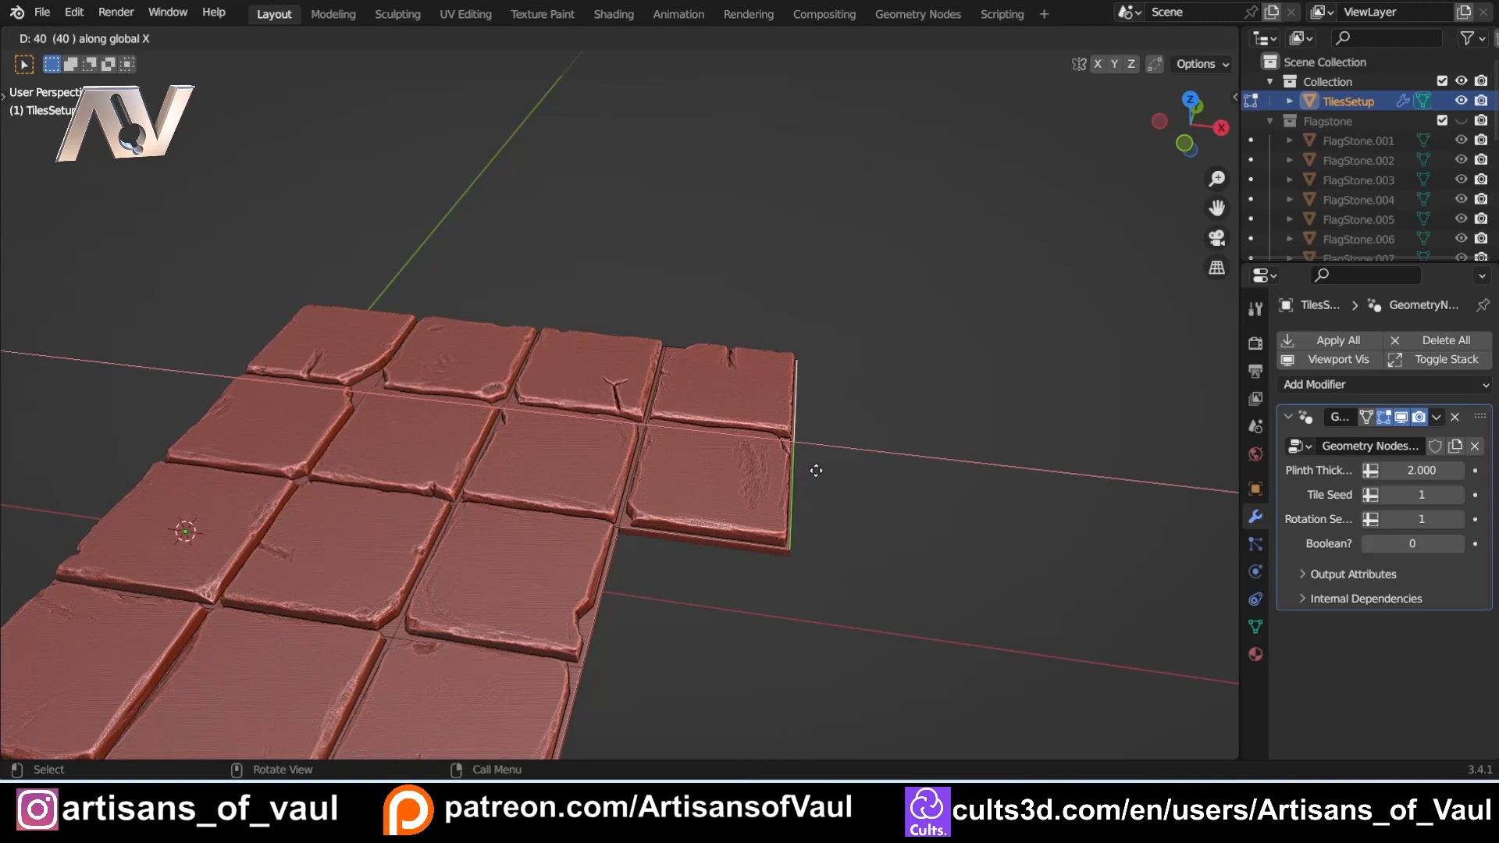
pyautogui.click(816, 471)
# Step: Extrude the two end edges one more tile length in X to complete the L-shaped floor, and return to Object Mode
pyautogui.keyDown('shift'); pyautogui.moveTo(813, 469); pyautogui.dragTo(639, 459, button='middle'); pyautogui.keyUp('shift')
pyautogui.press('e')
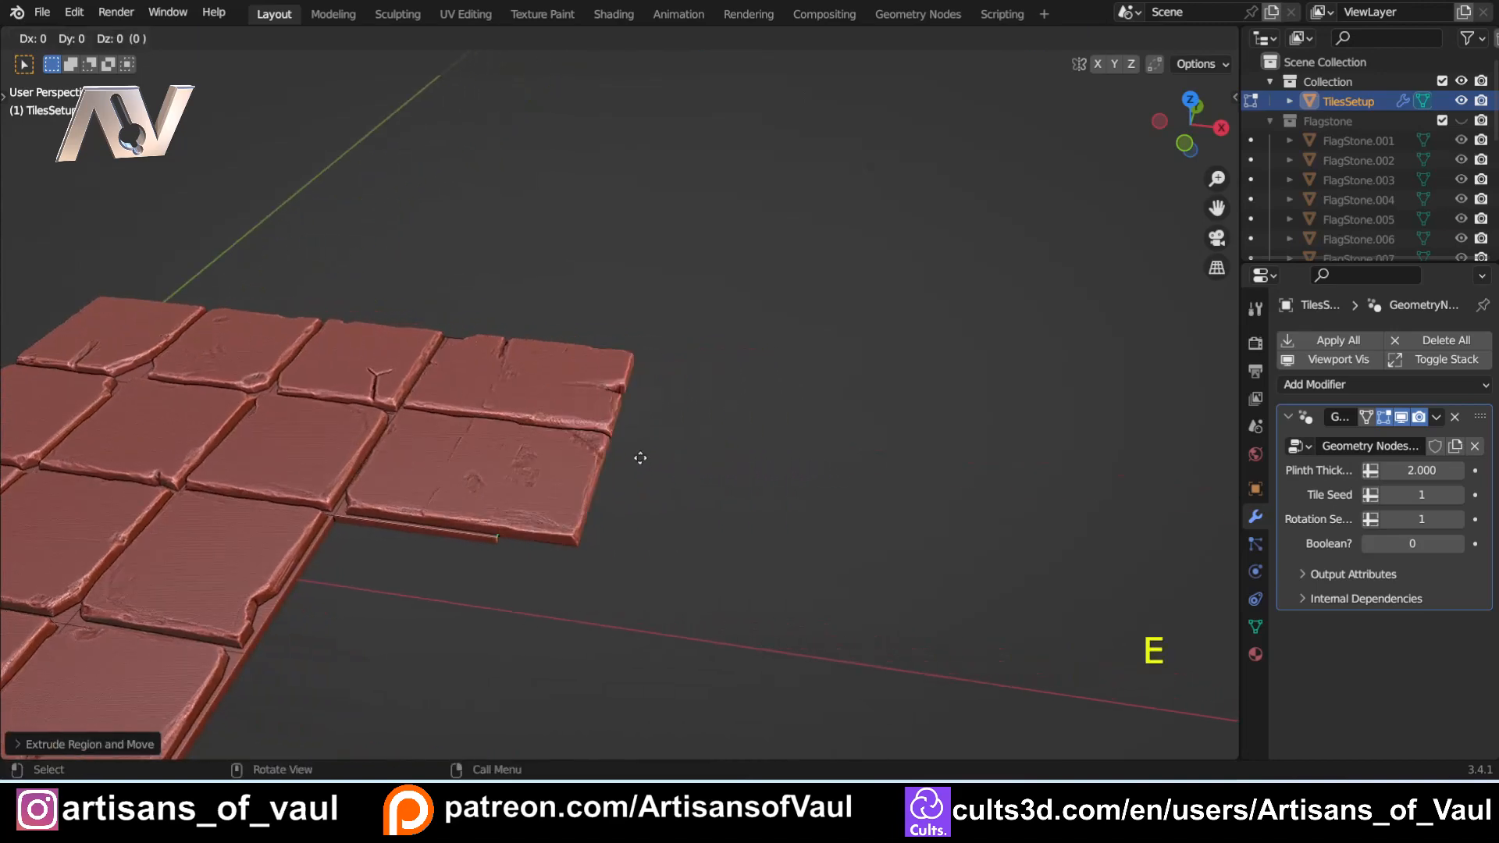
pyautogui.press('x')
pyautogui.click(749, 472)
pyautogui.keyDown('shift'); pyautogui.moveTo(750, 472); pyautogui.dragTo(684, 465, button='middle'); pyautogui.keyUp('shift')
pyautogui.scroll(-3, 521, 435)
pyautogui.scroll(1, 598, 451)
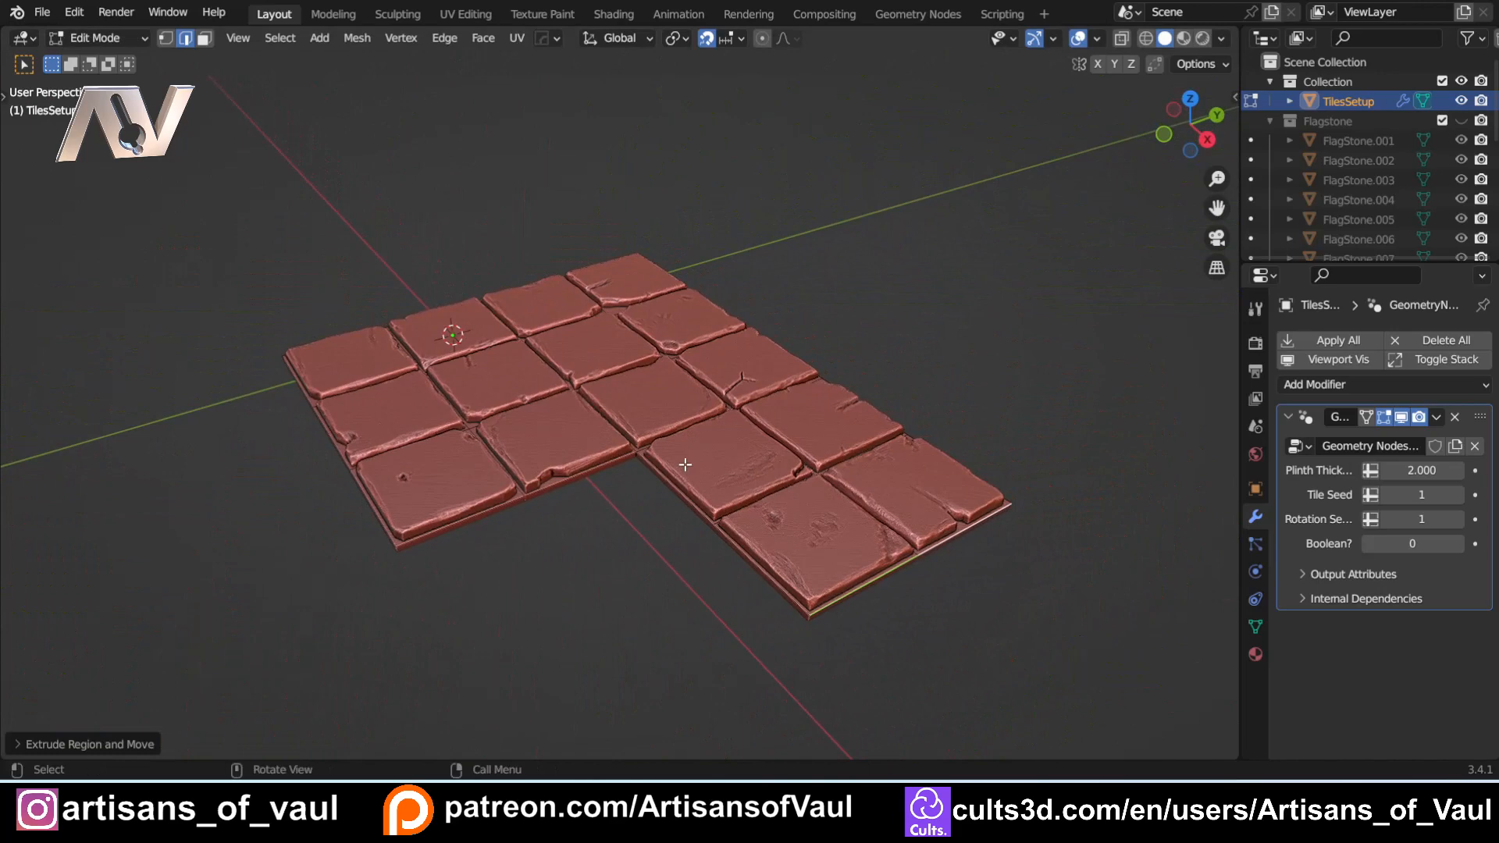
pyautogui.press('Tab')
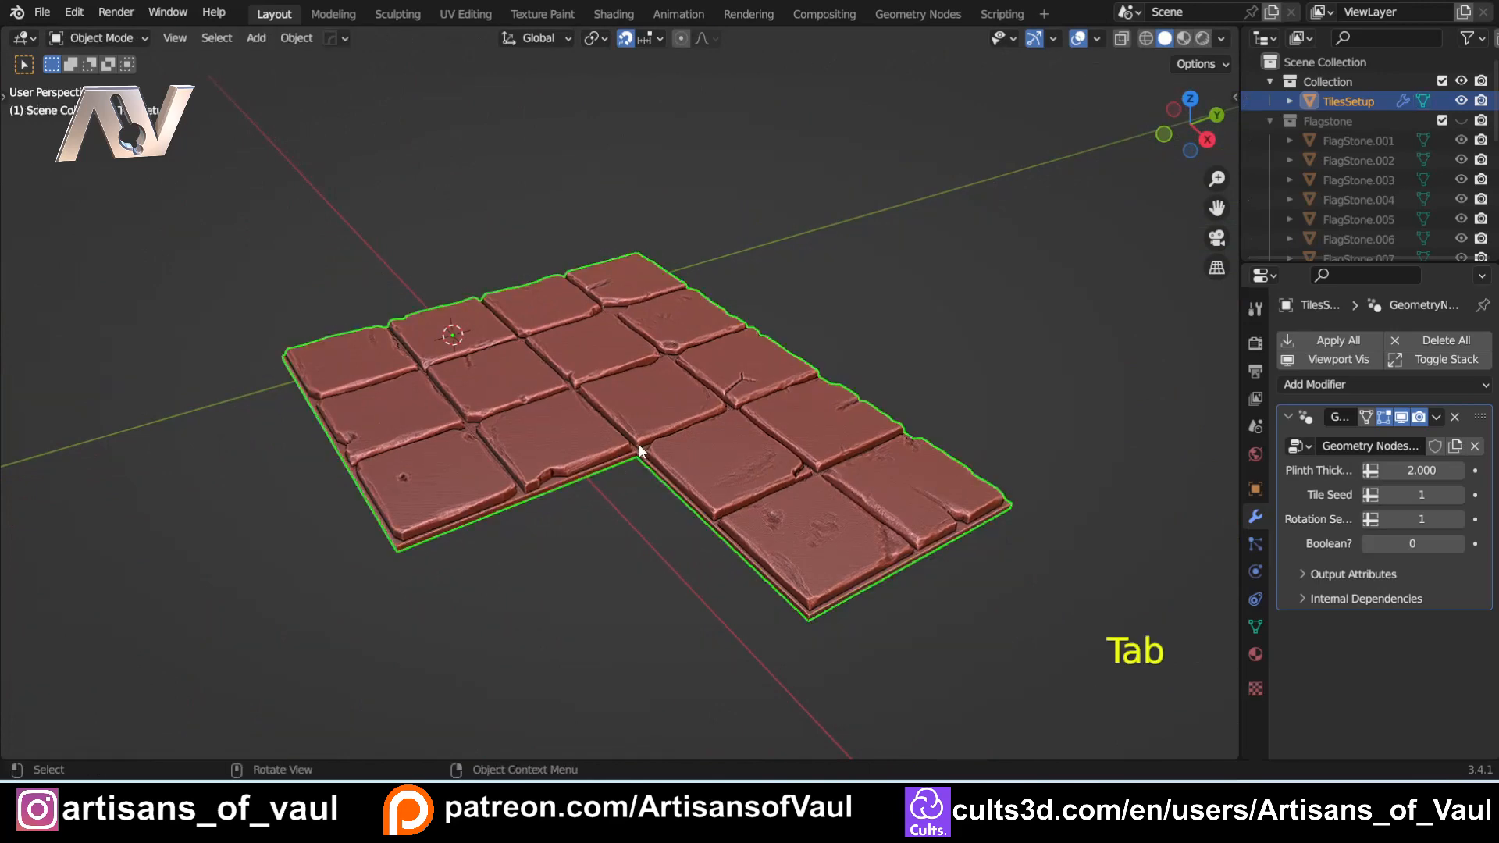
pyautogui.press('Tab')
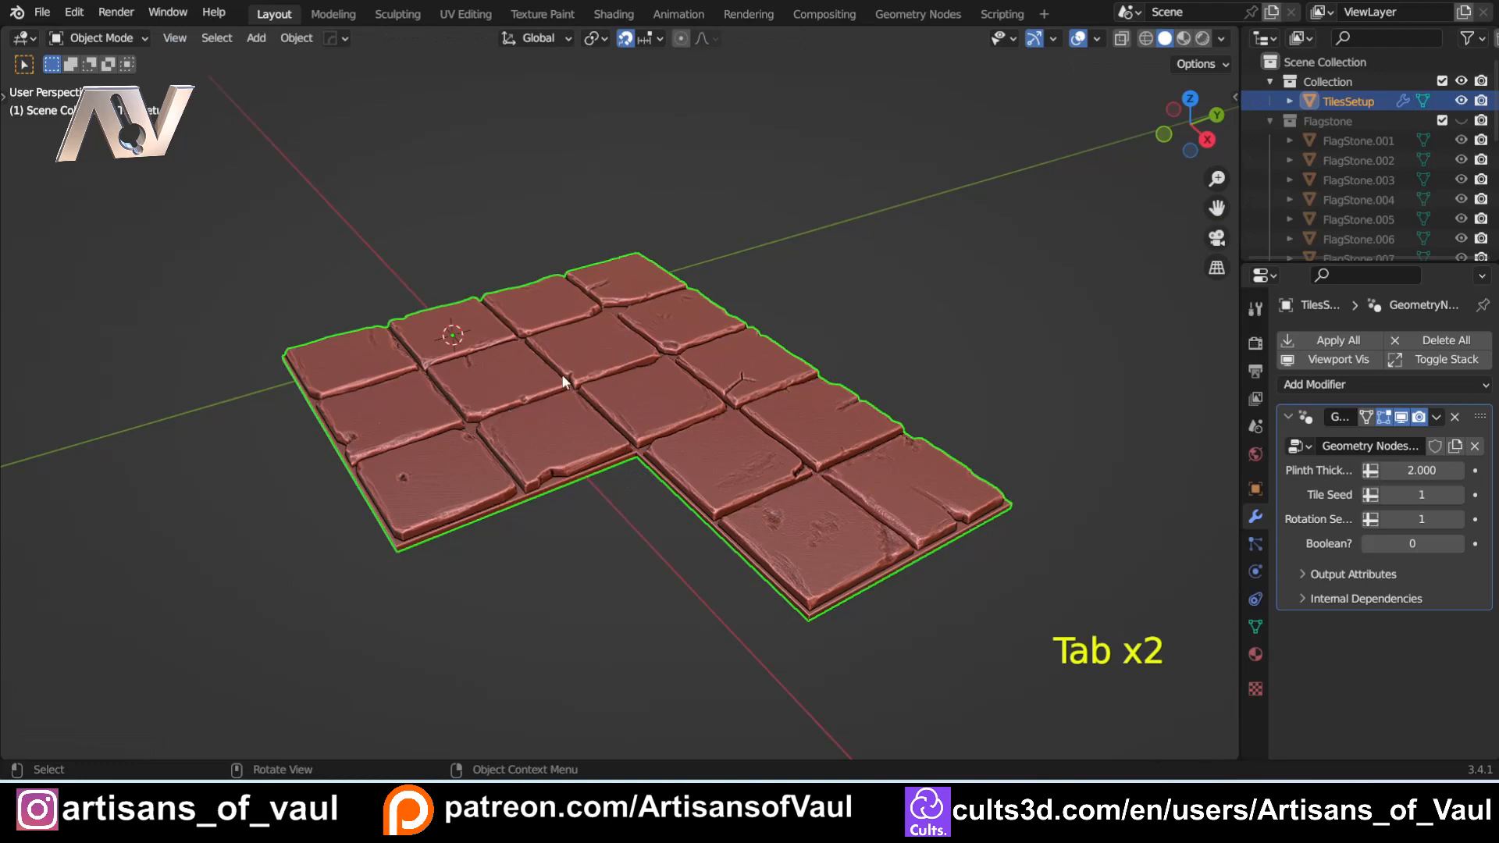
pyautogui.press('Tab')
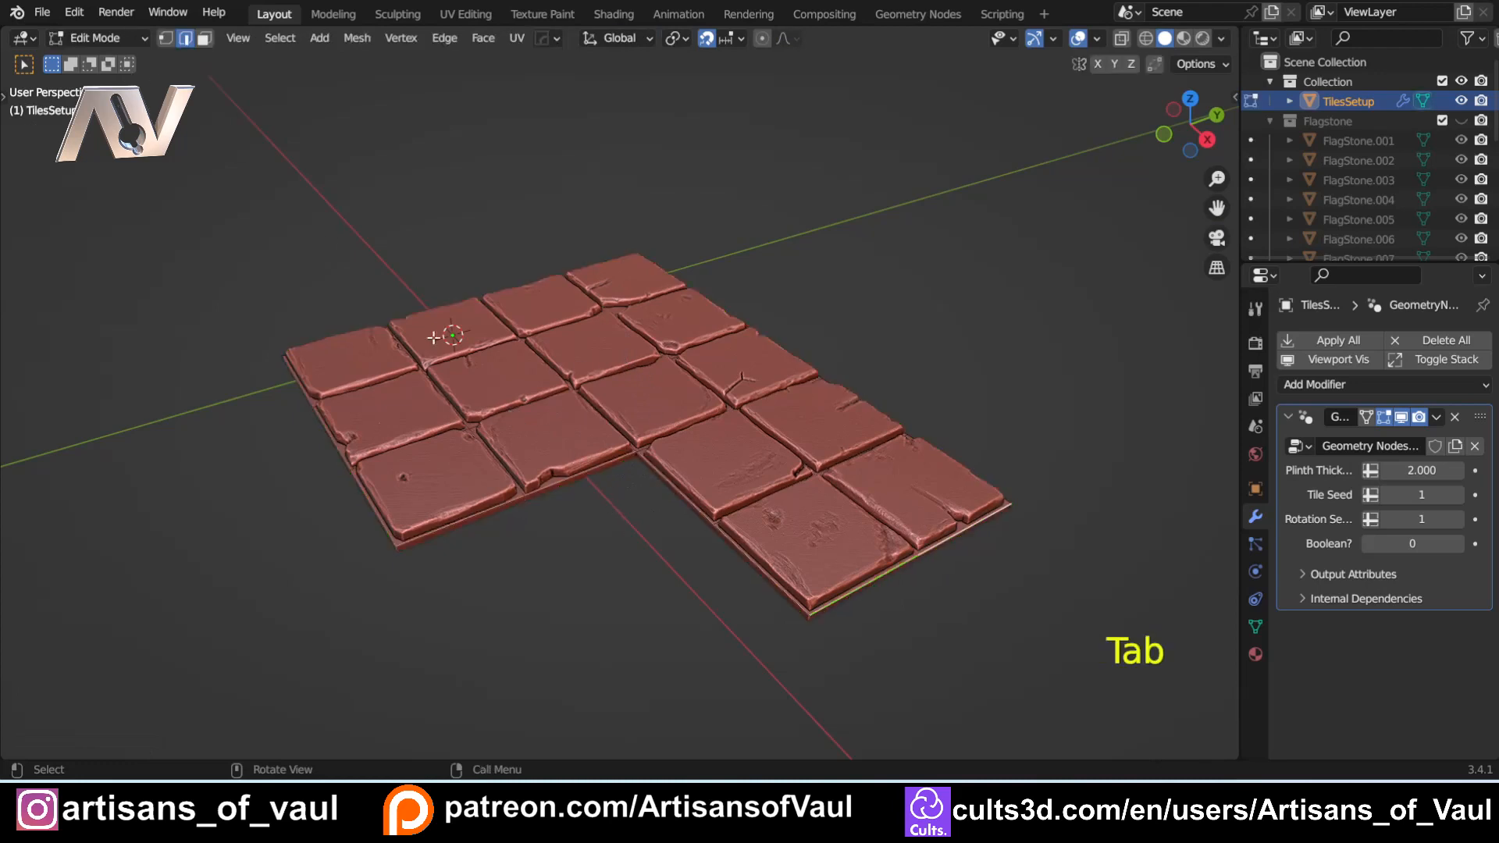
pyautogui.press('Tab')
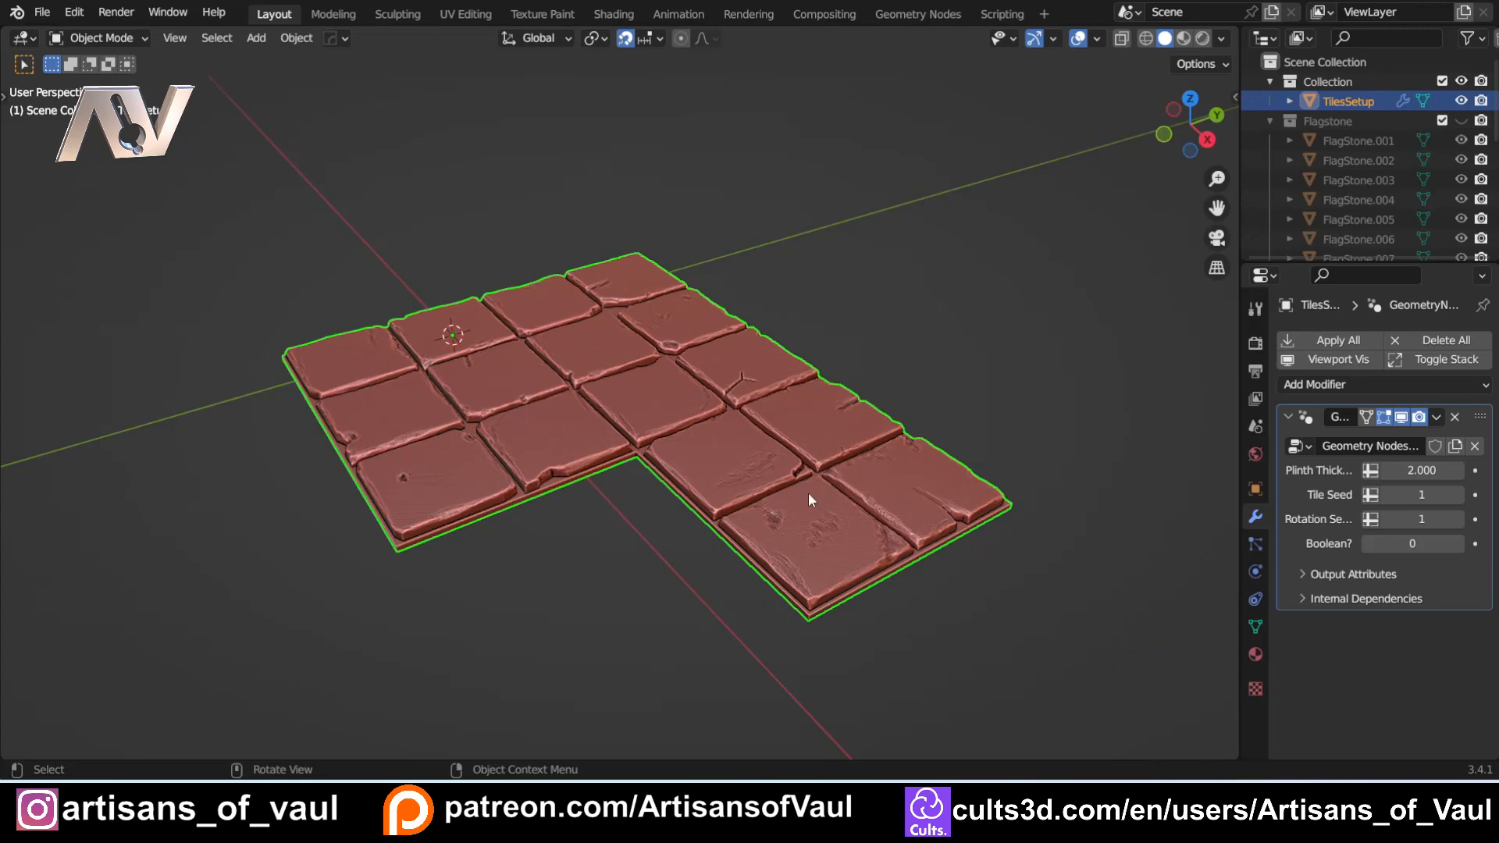
# Step: Set the floor's Tile Seed to 3 to vary which flagstones are used
pyautogui.scroll(2, 539, 404)
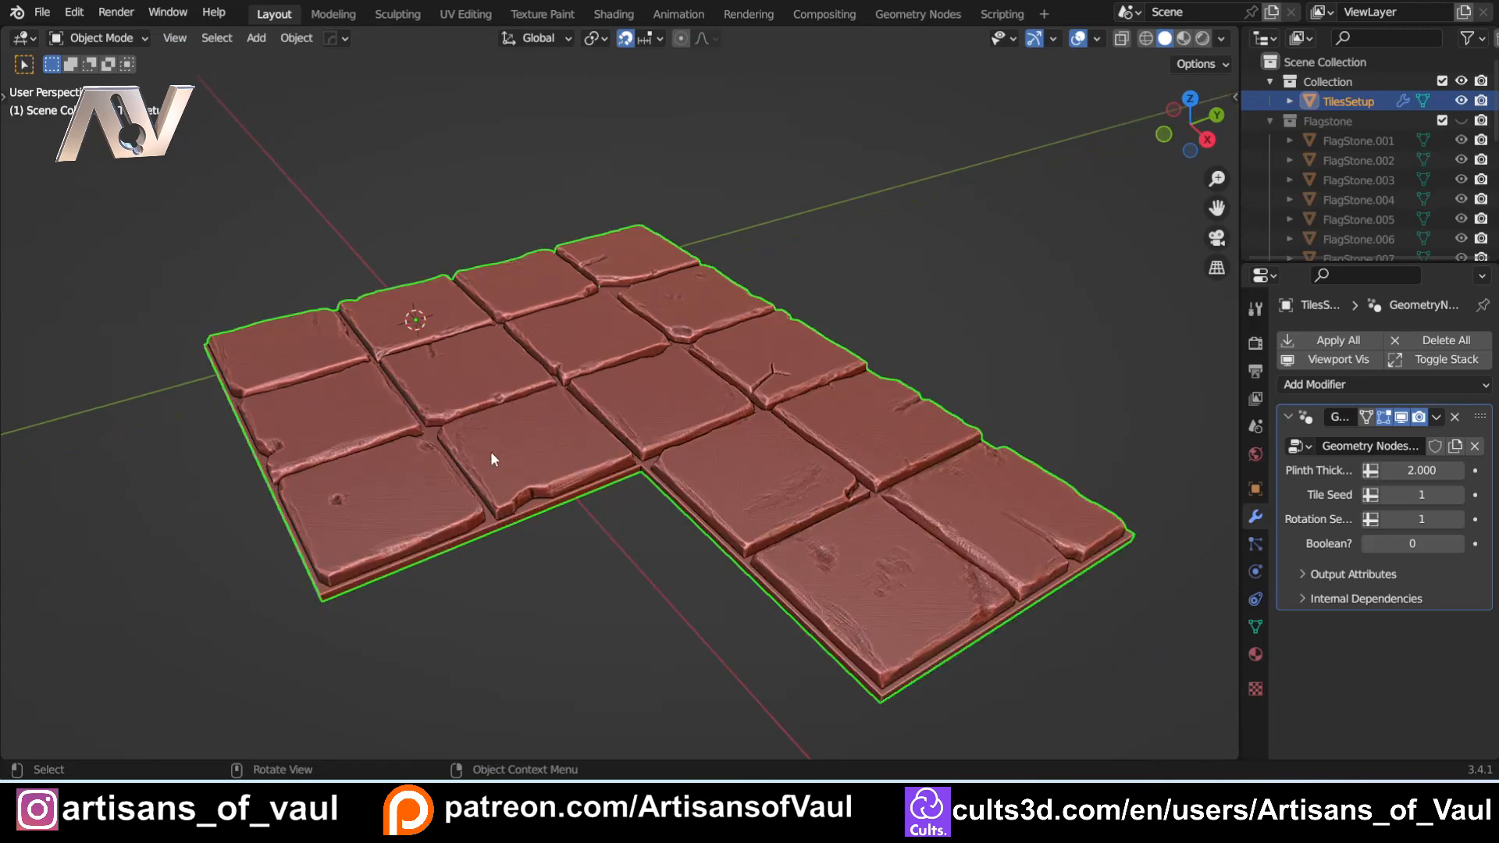
pyautogui.moveTo(491, 451); pyautogui.dragTo(499, 483, button='middle')
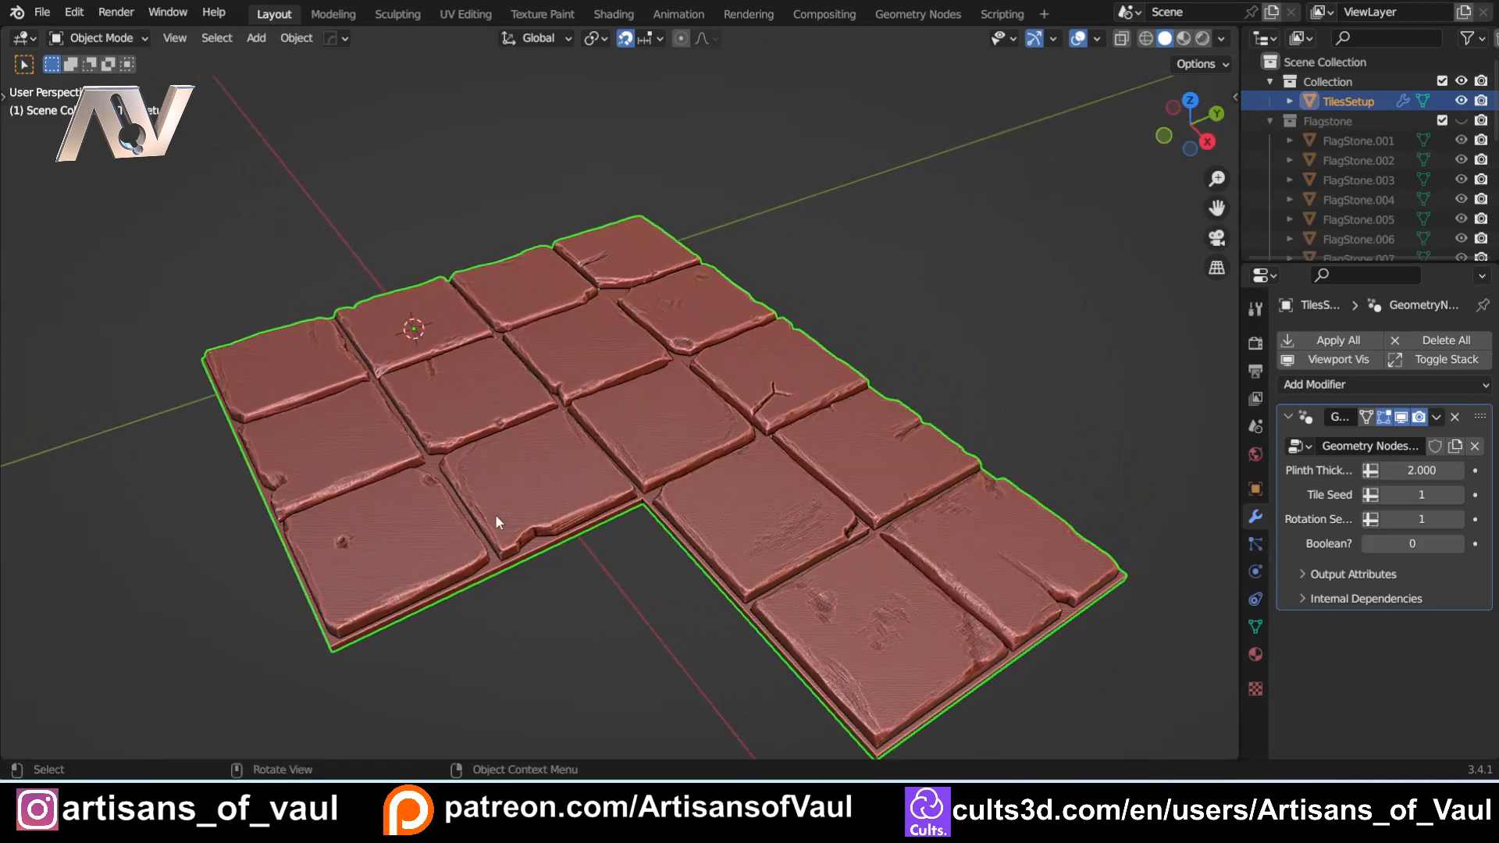
pyautogui.moveTo(606, 395); pyautogui.dragTo(626, 435, button='middle')
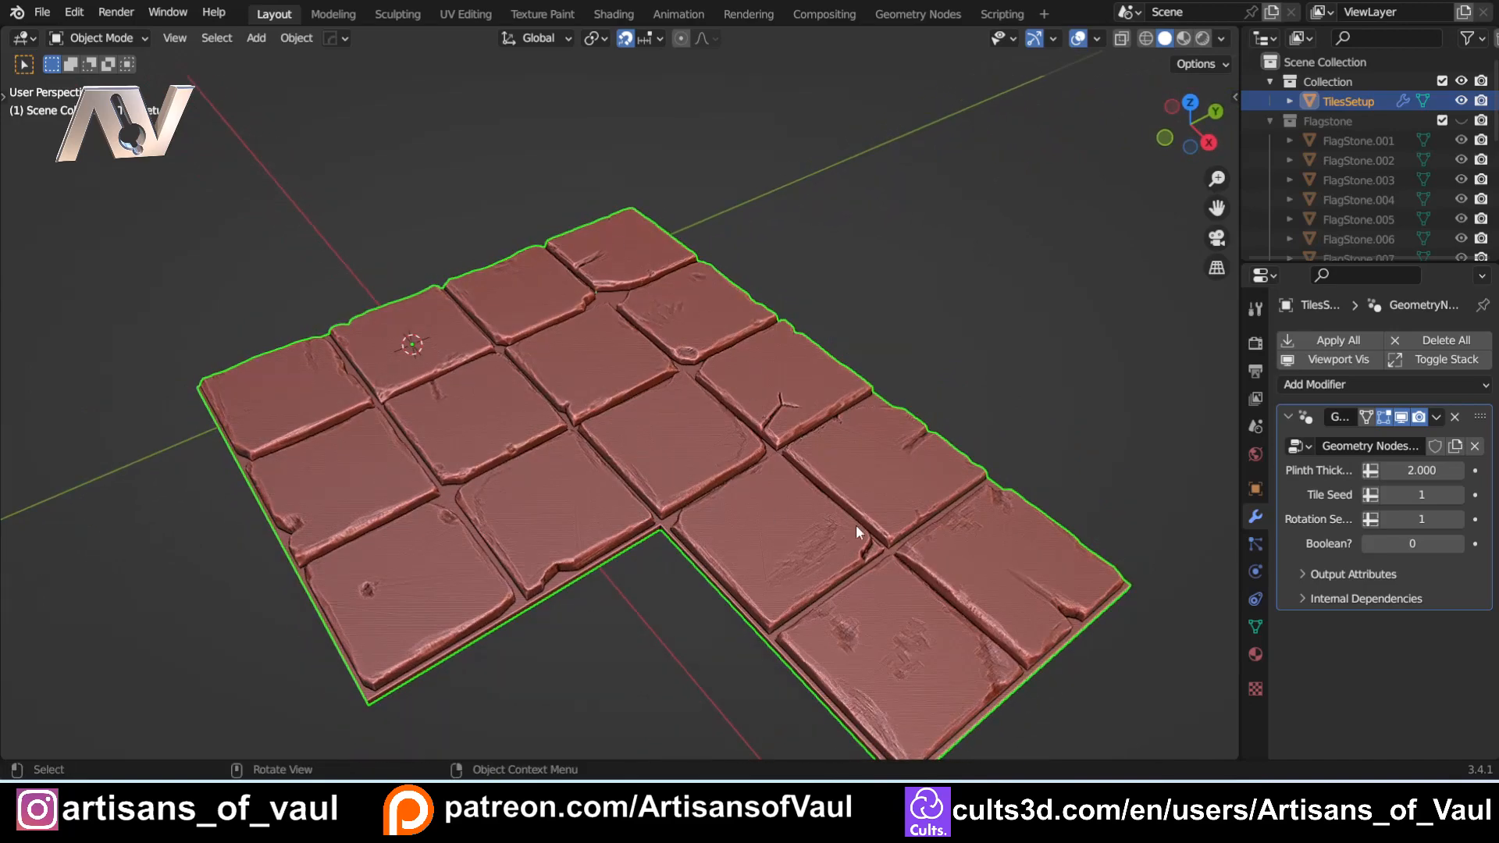
pyautogui.moveTo(994, 528); pyautogui.dragTo(773, 430, button='middle')
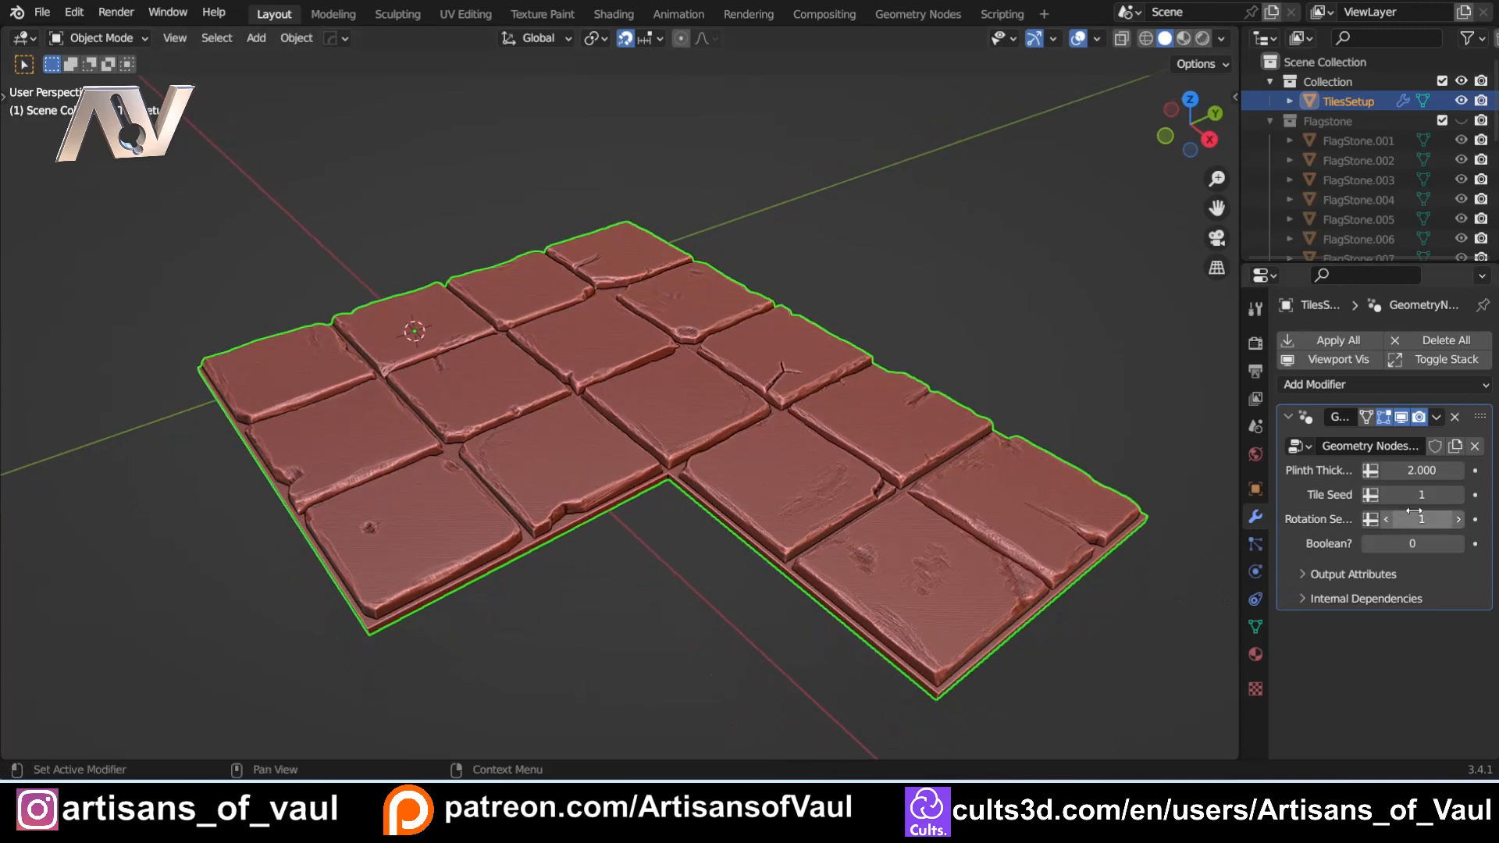
pyautogui.click(1458, 495)
pyautogui.click(1458, 495)
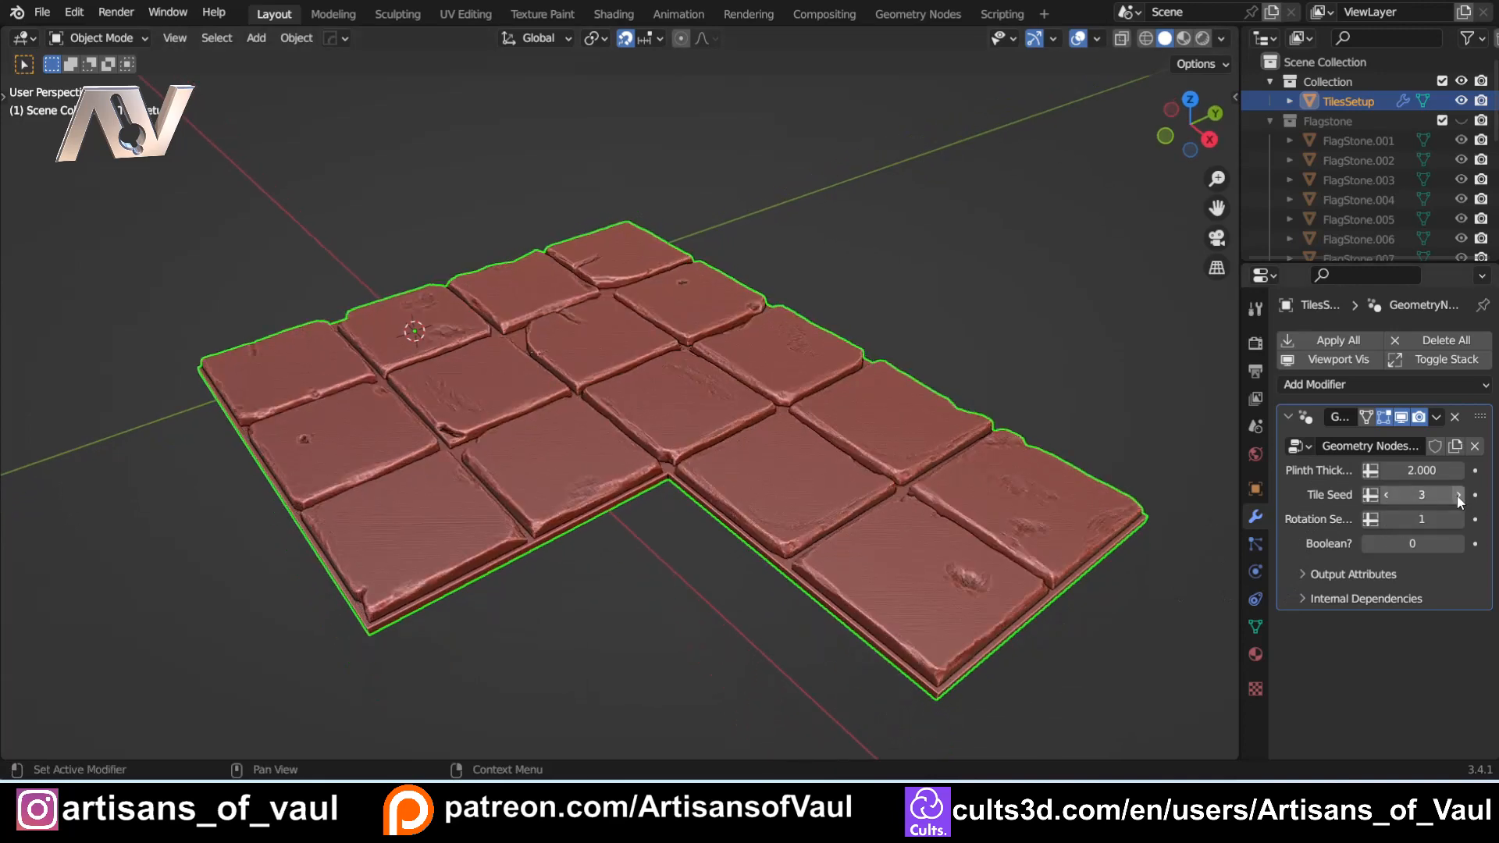
pyautogui.moveTo(1093, 406); pyautogui.dragTo(969, 408, button='middle')
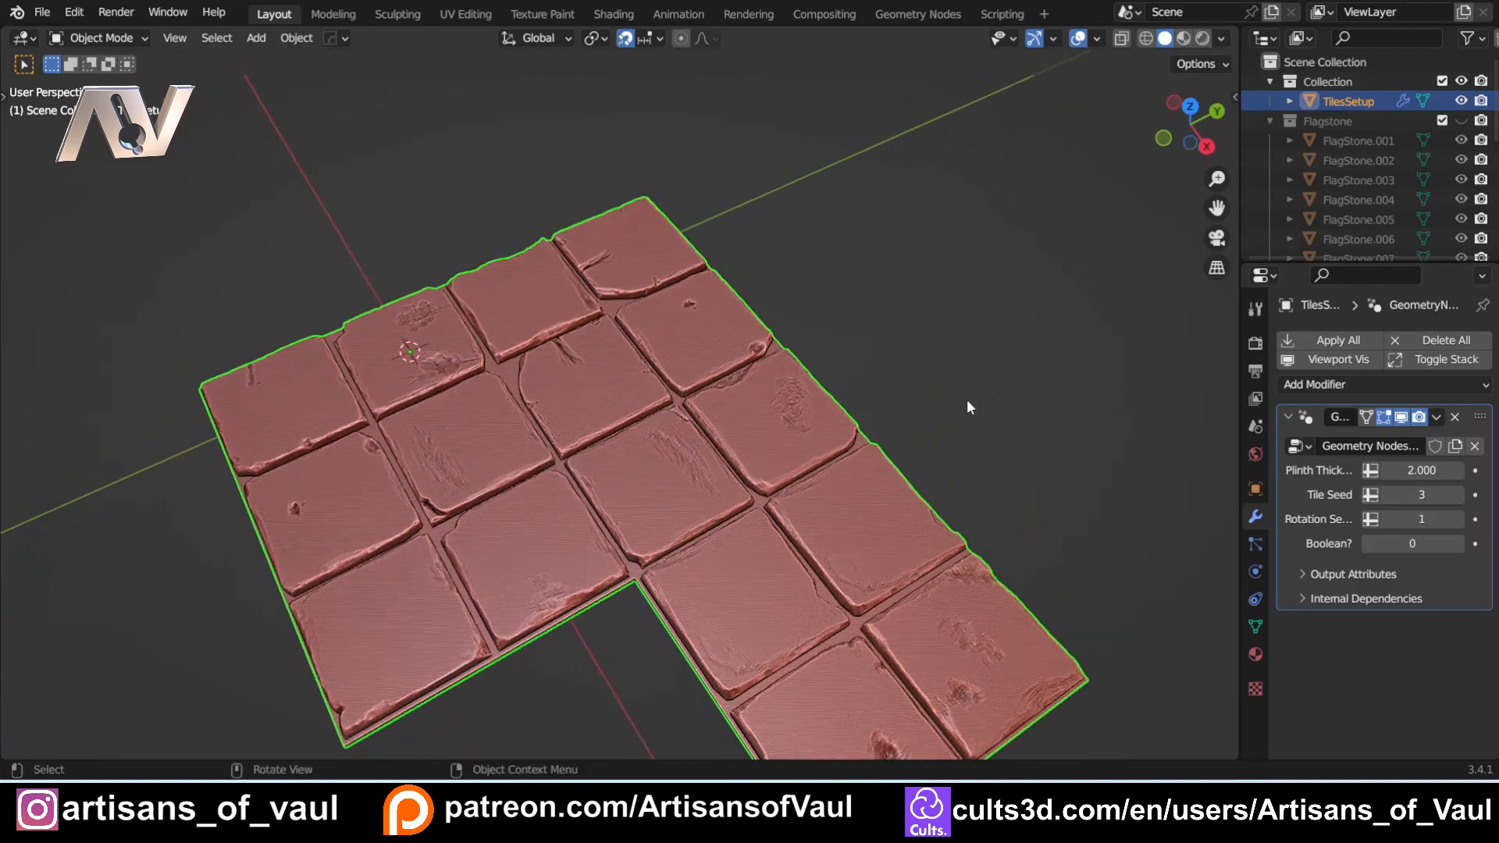
# Step: Raise the Rotation Seed to 5 to change how the flagstones are turned
pyautogui.click(1458, 519)
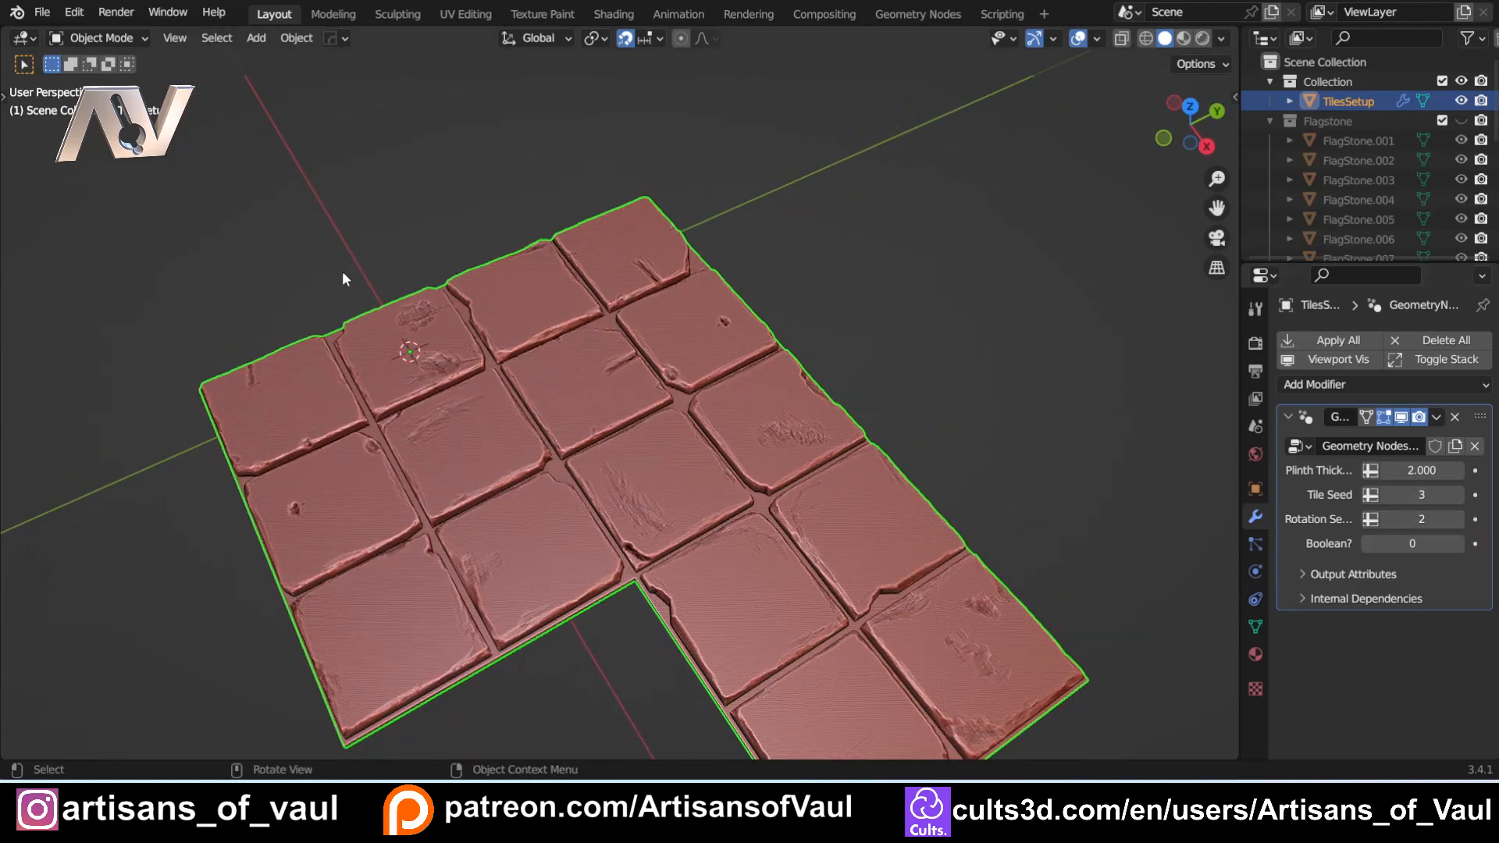
pyautogui.click(1457, 518)
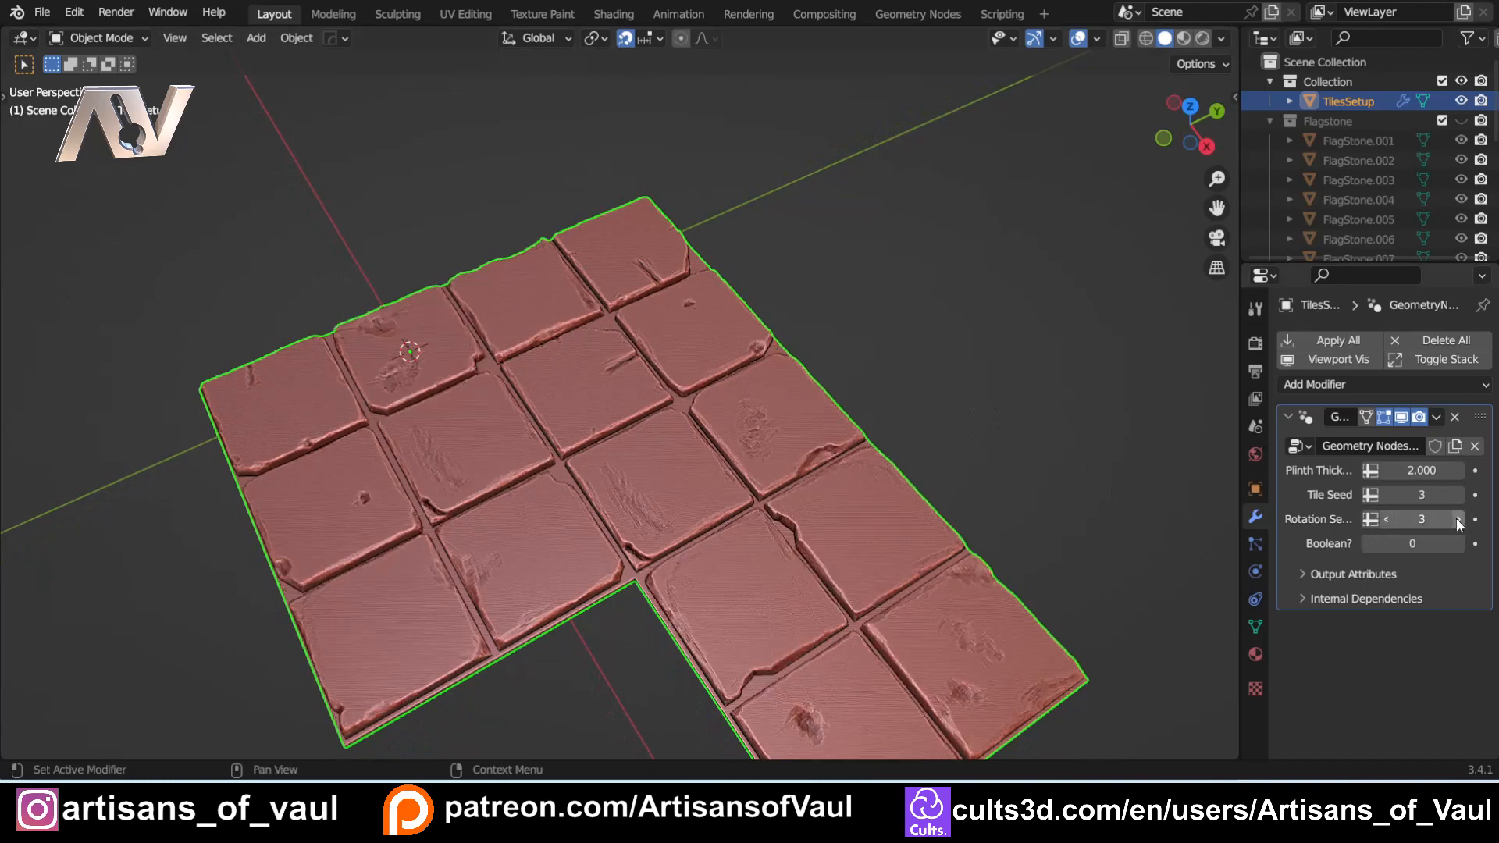
pyautogui.click(1457, 518)
pyautogui.click(1457, 518)
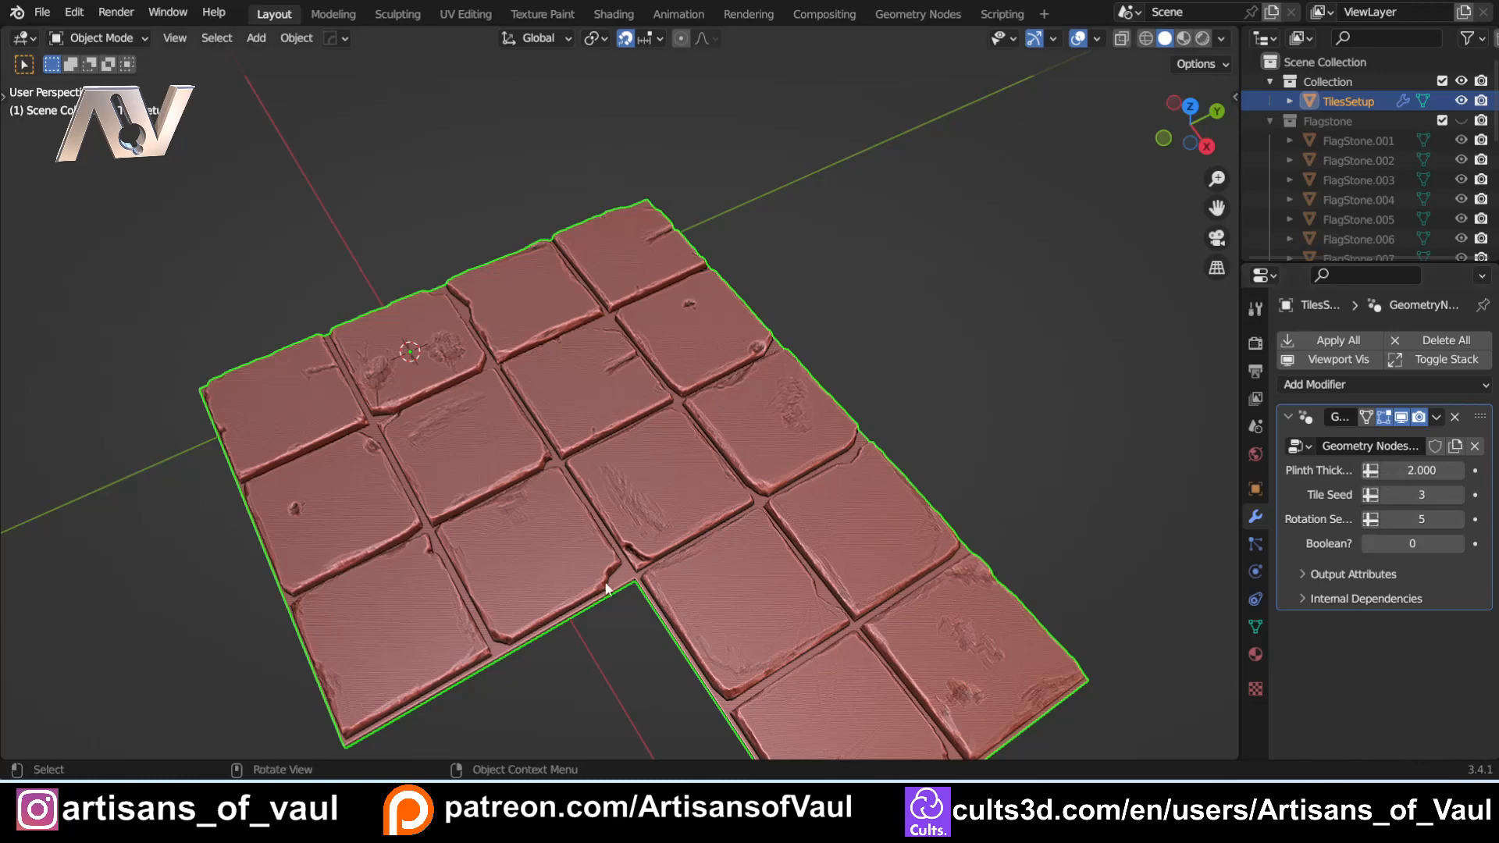
# Step: Try a Plinth Thickness of 3 on the floor and restore it to 2
pyautogui.moveTo(609, 590); pyautogui.dragTo(345, 468, button='middle')
pyautogui.scroll(3, 376, 513)
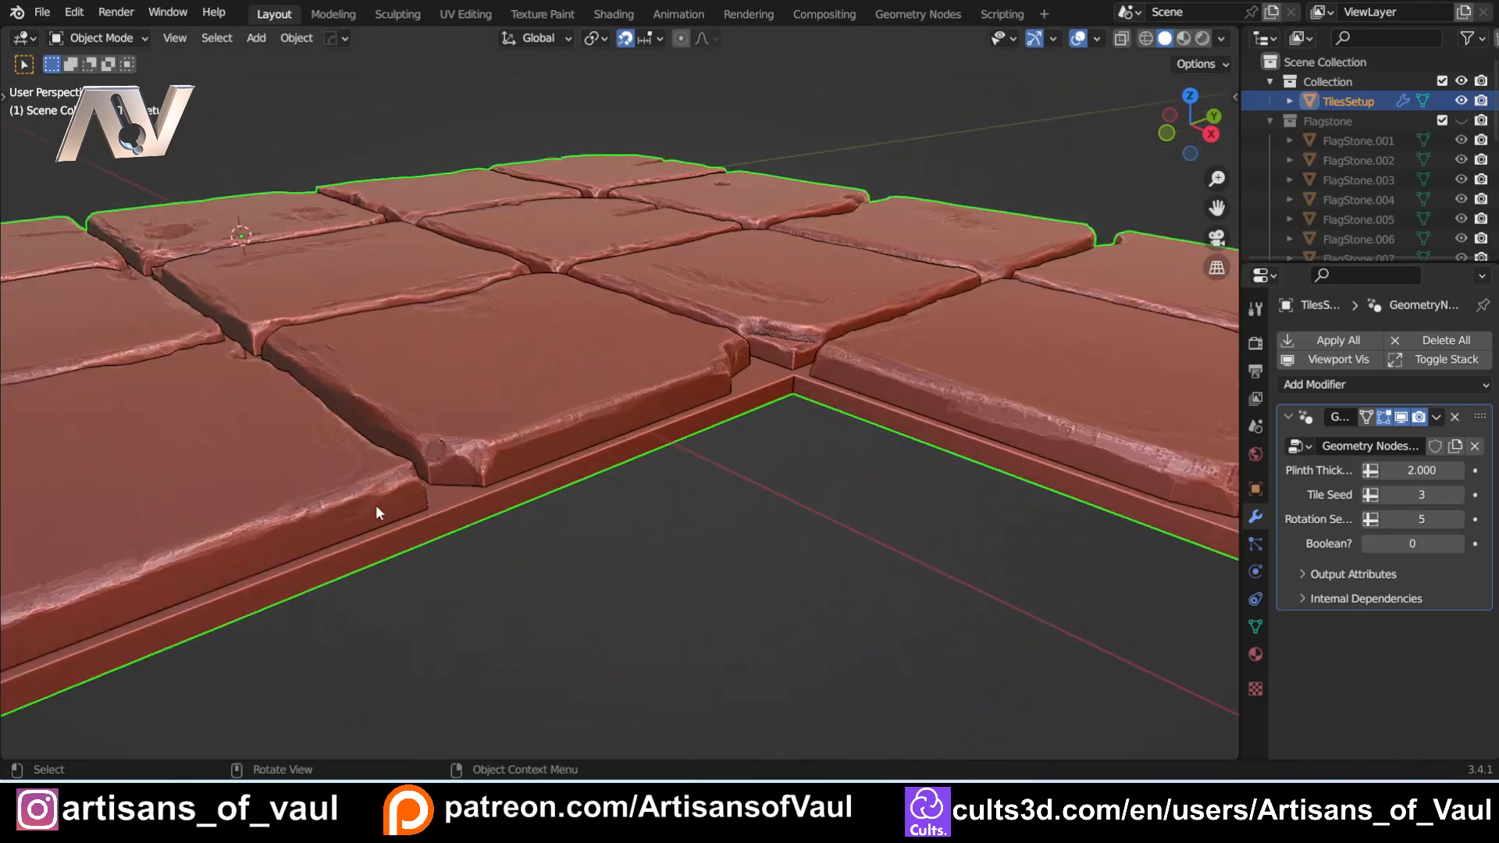
pyautogui.scroll(-2, 460, 504)
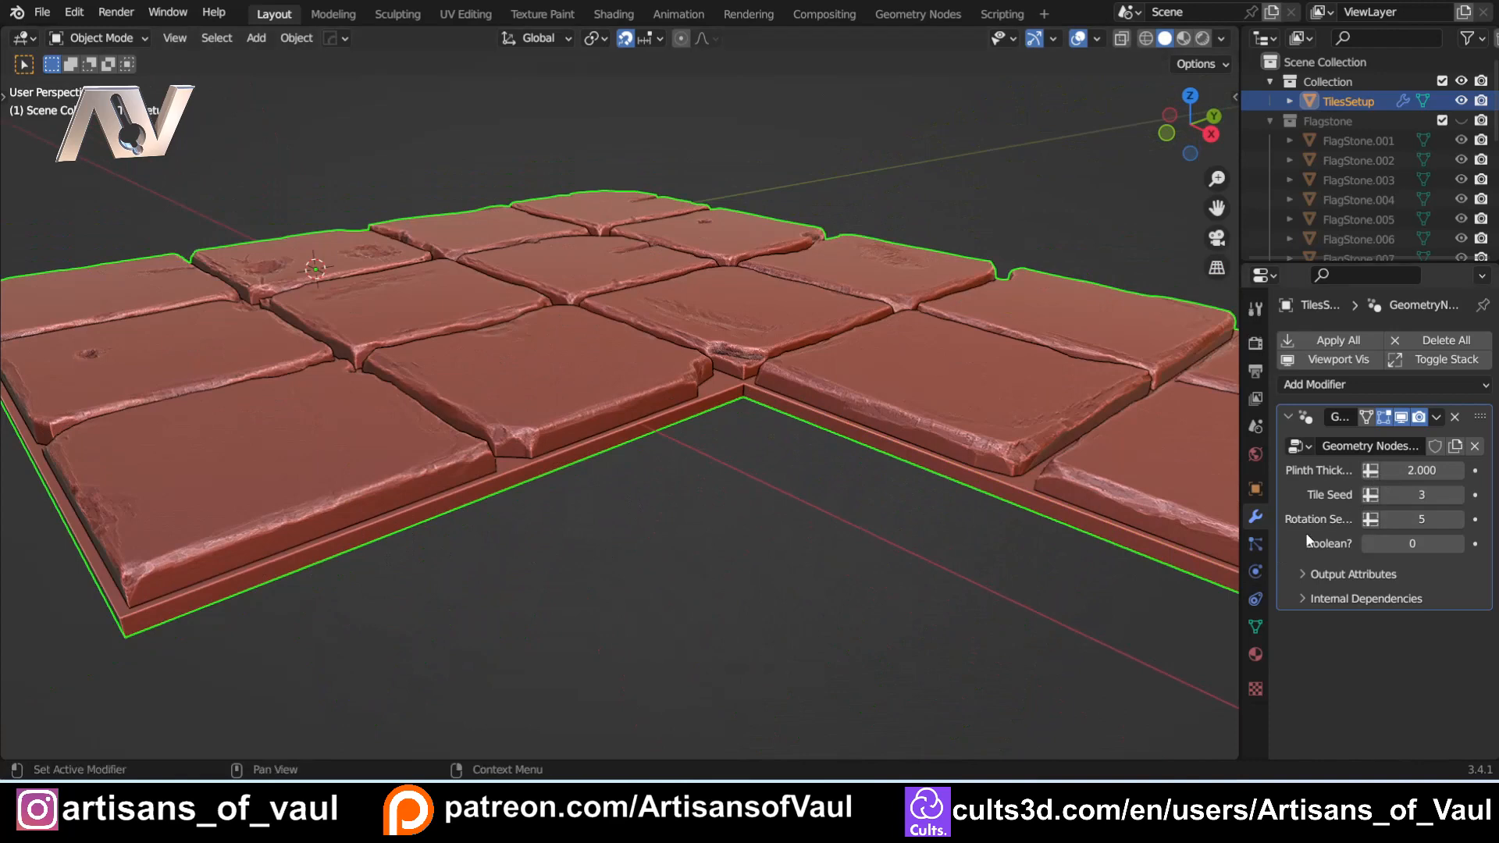
pyautogui.click(1422, 470)
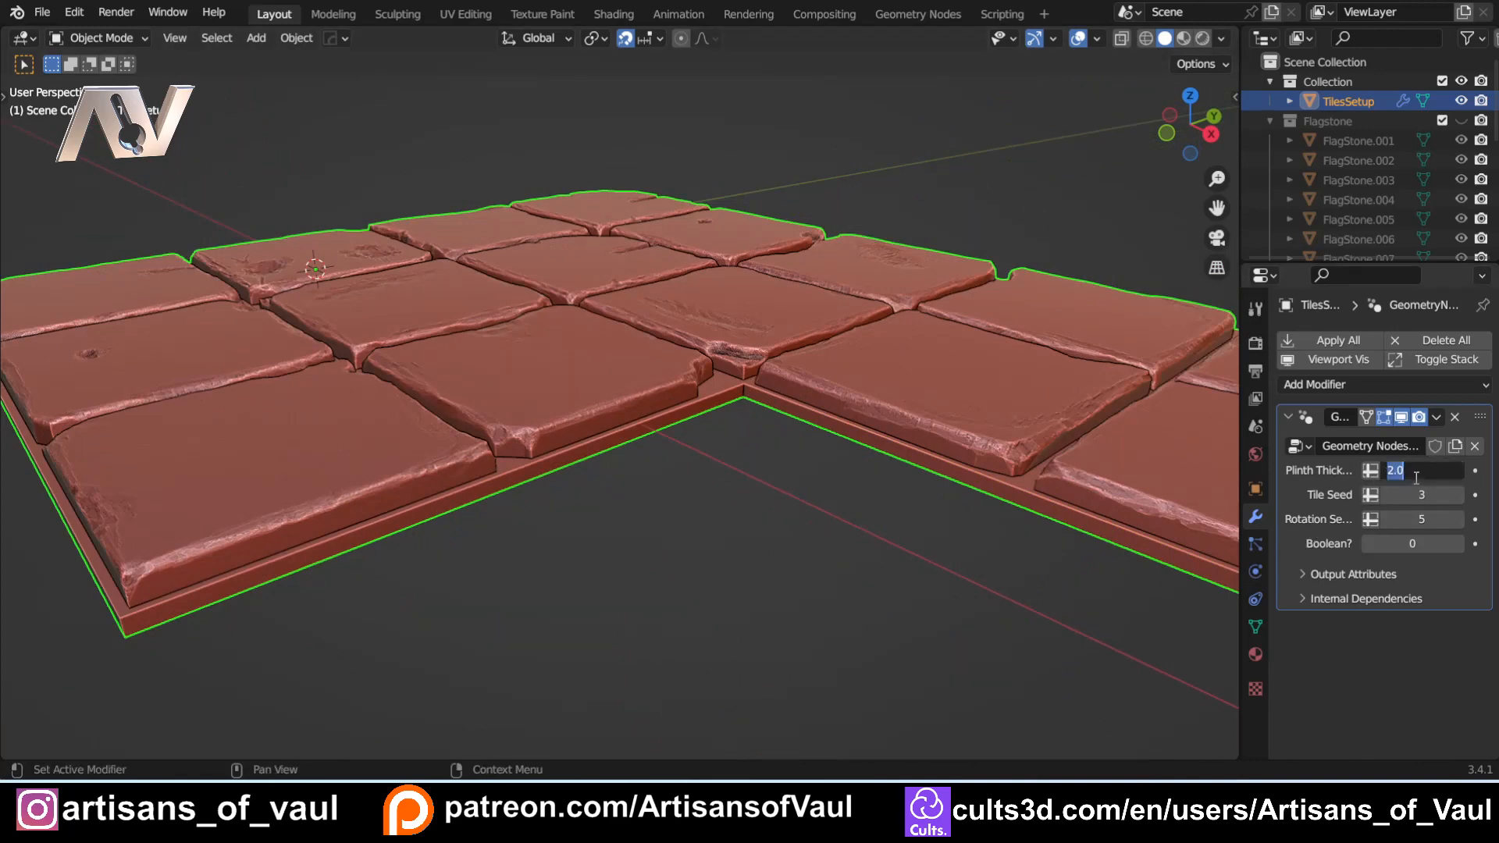
pyautogui.write('3')
pyautogui.press('Return')
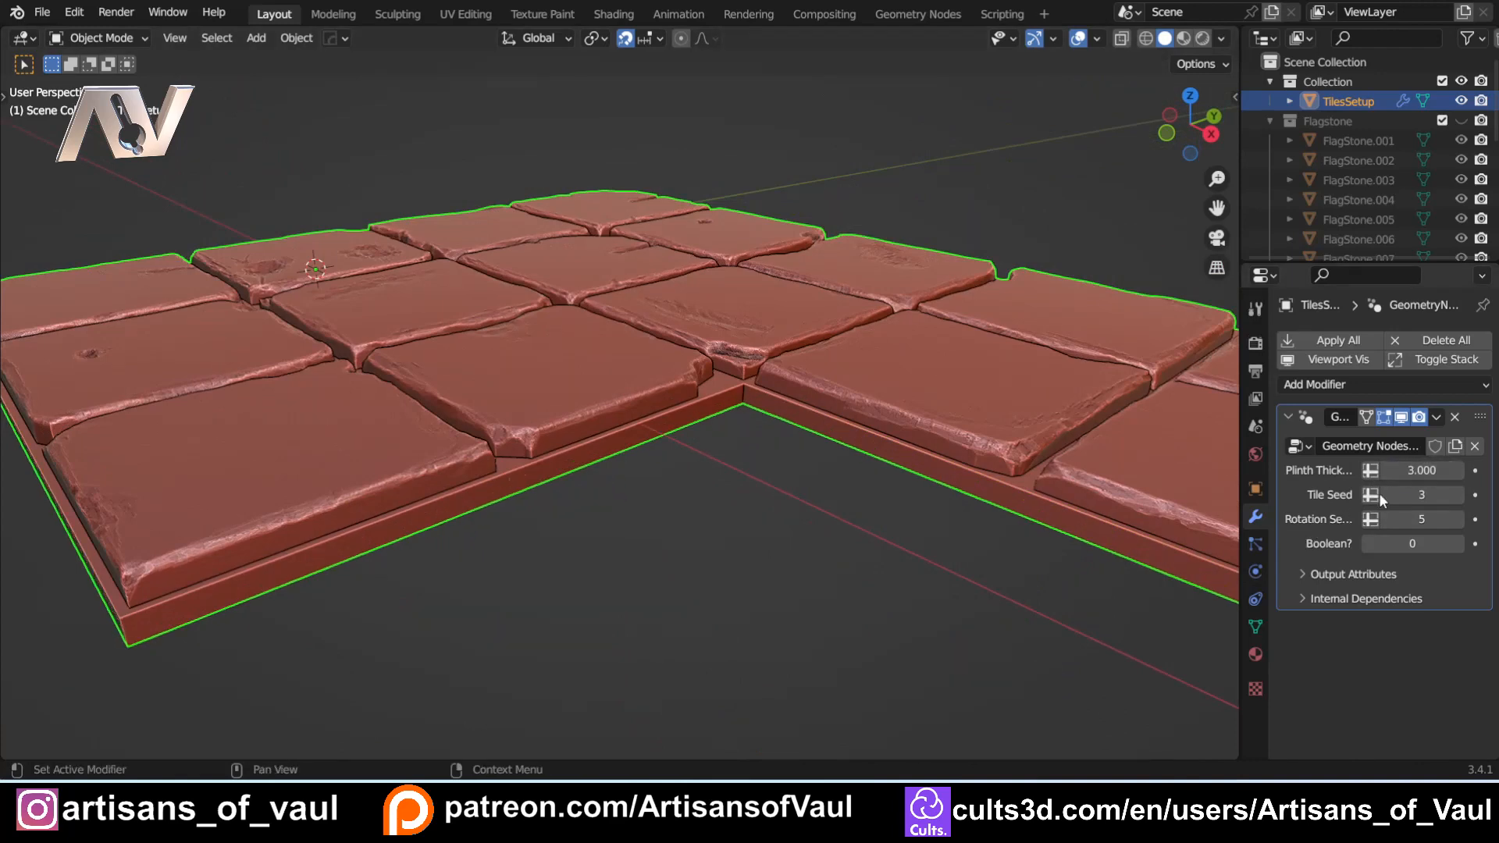
pyautogui.click(1418, 471)
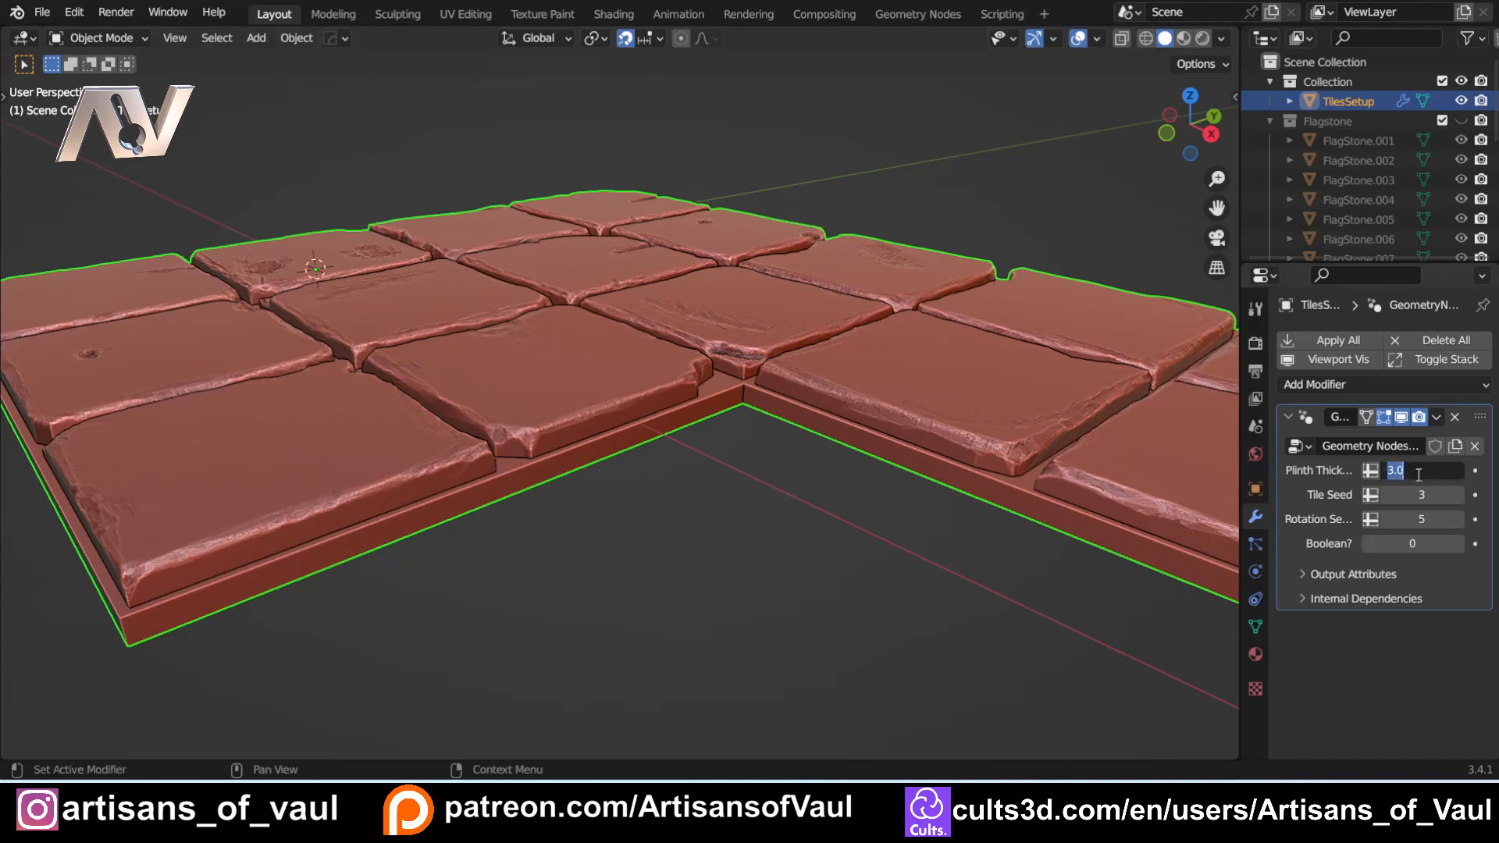
pyautogui.write('2')
pyautogui.press('Return')
pyautogui.scroll(-4, 788, 501)
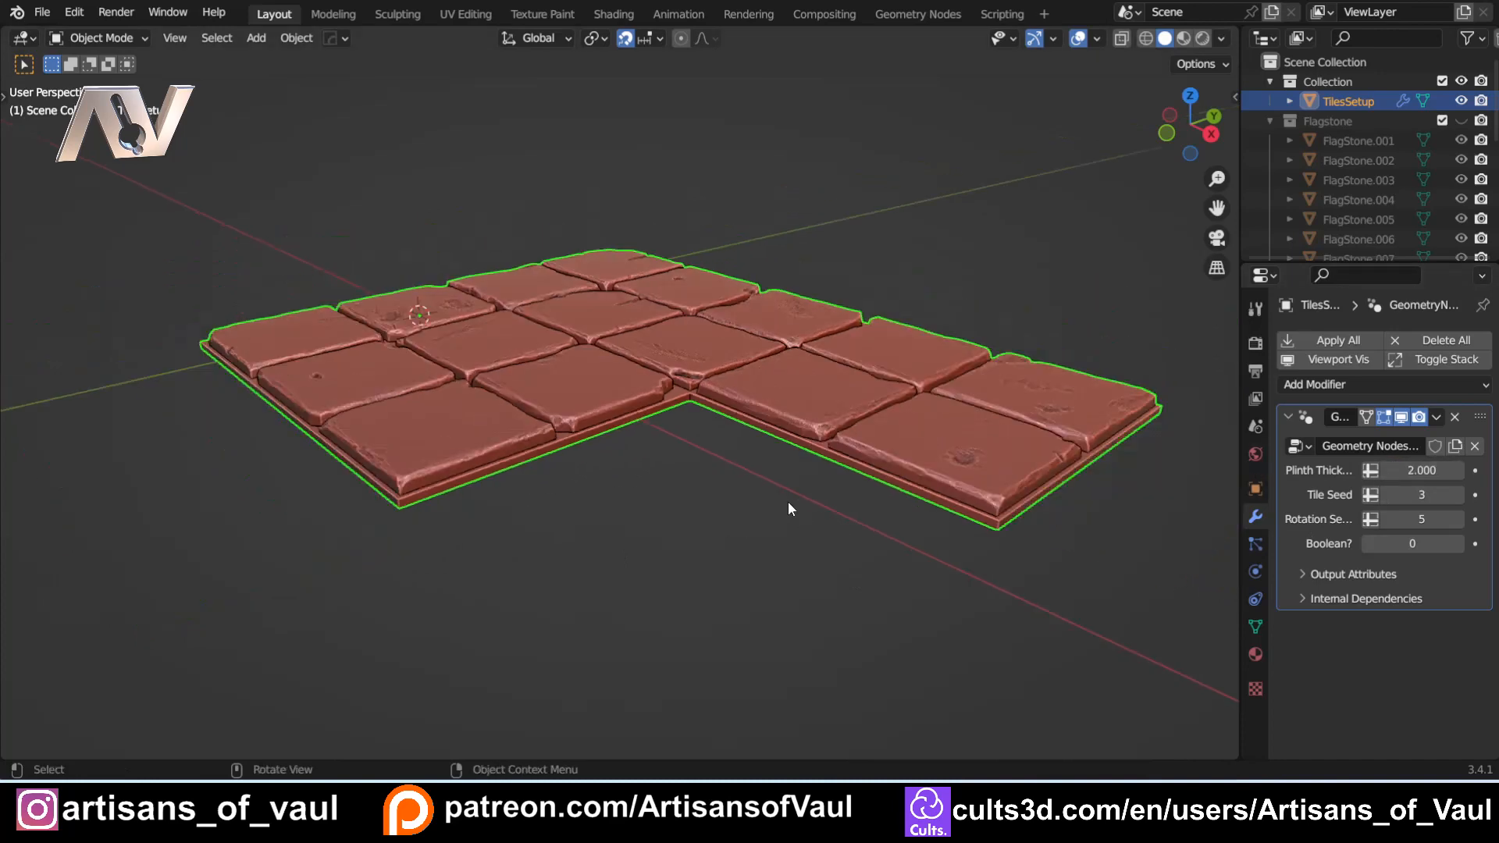
pyautogui.click(724, 464)
pyautogui.moveTo(724, 464); pyautogui.dragTo(670, 496, button='middle')
pyautogui.scroll(2, 702, 507)
pyautogui.scroll(-1, 711, 531)
pyautogui.click(662, 539)
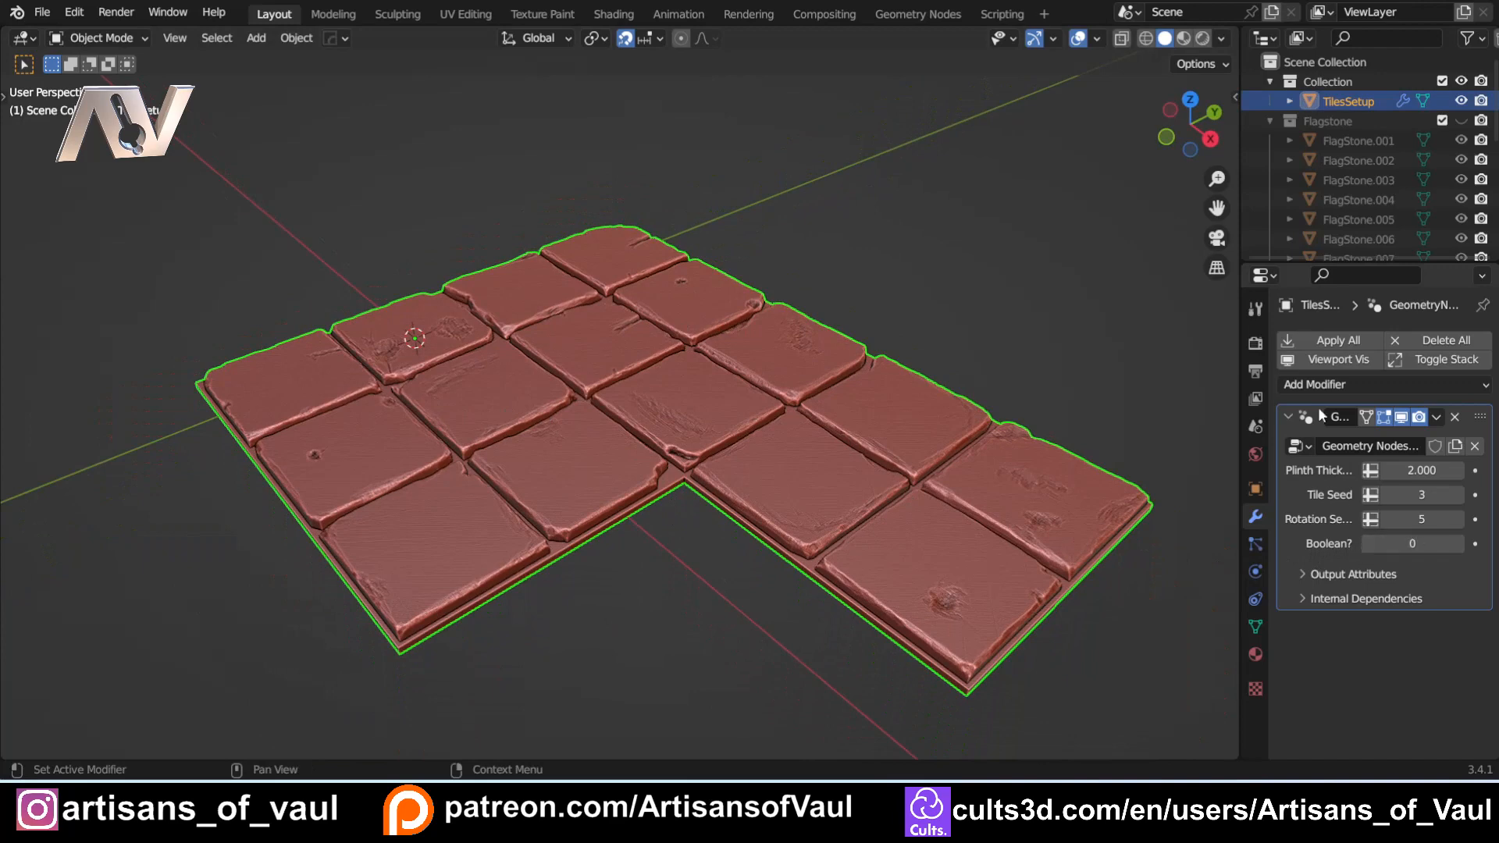
pyautogui.click(1257, 487)
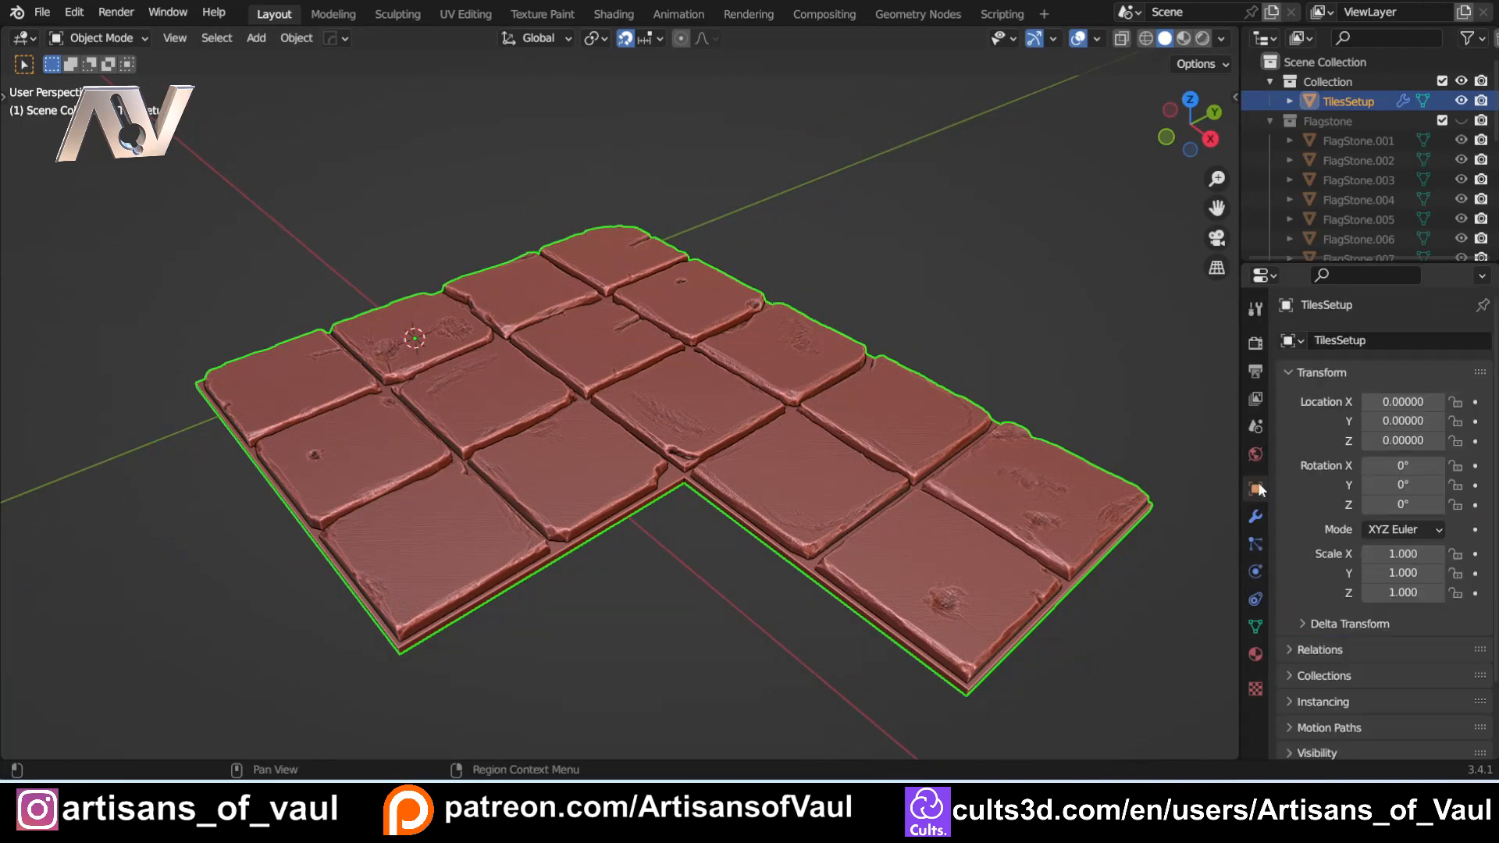
pyautogui.click(1259, 456)
# Step: Set the floor modifier's Boolean input to 1
pyautogui.click(1256, 517)
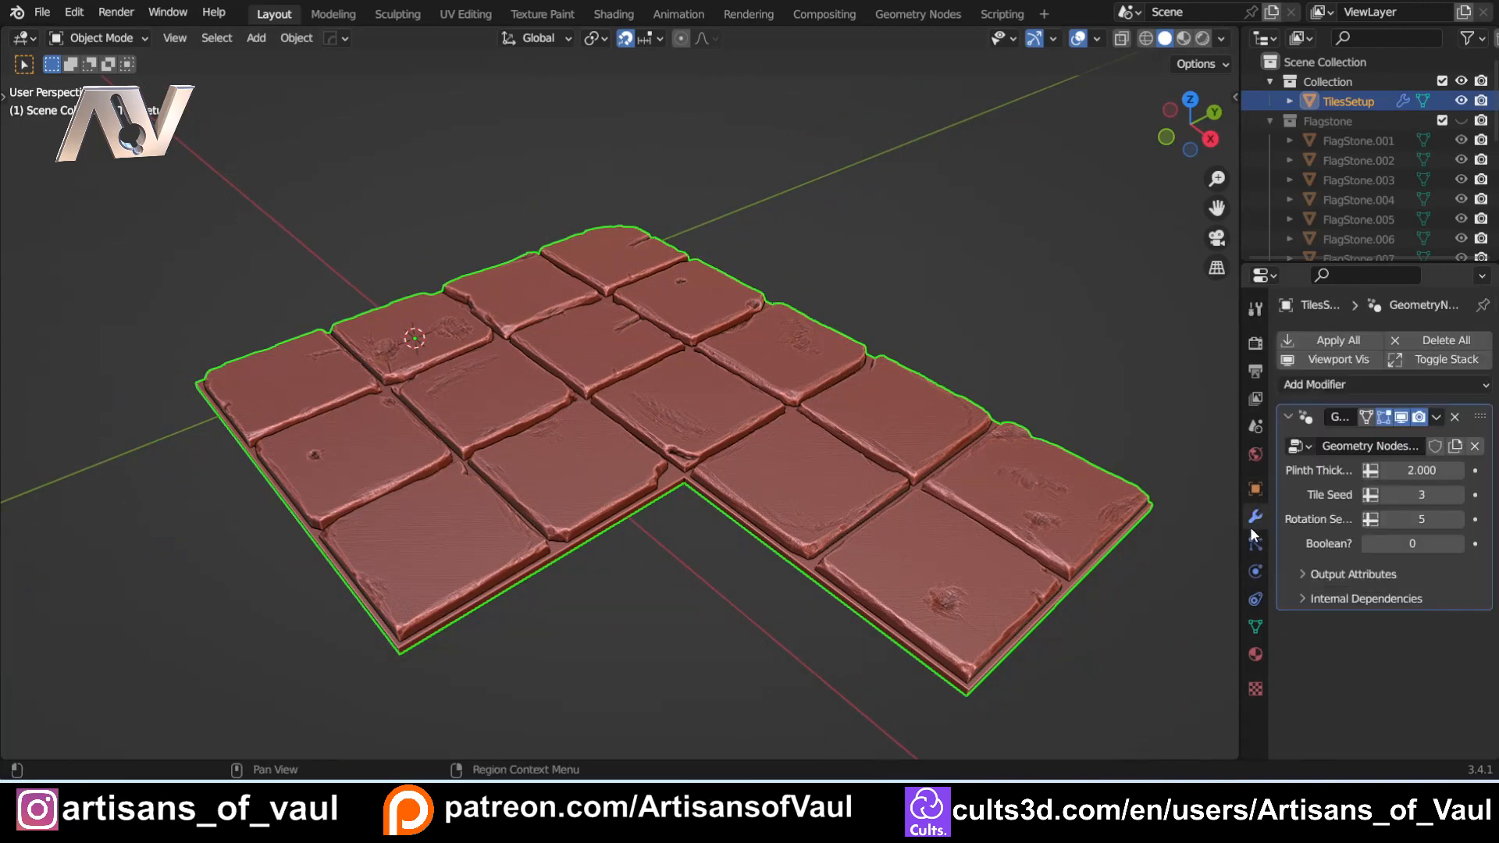
pyautogui.click(1411, 545)
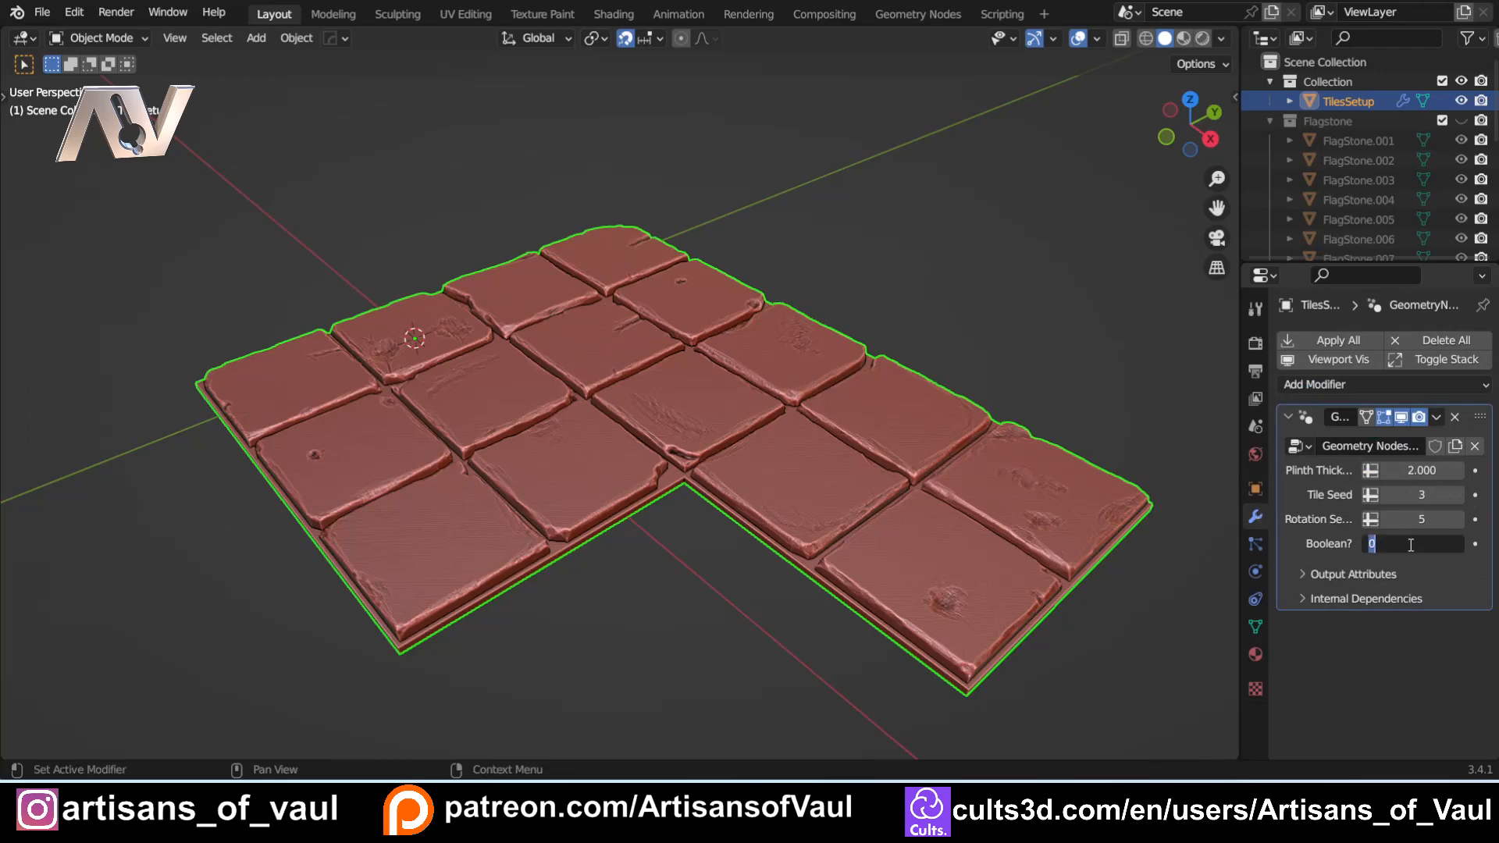
pyautogui.write('1')
pyautogui.scroll(-1, 750, 363)
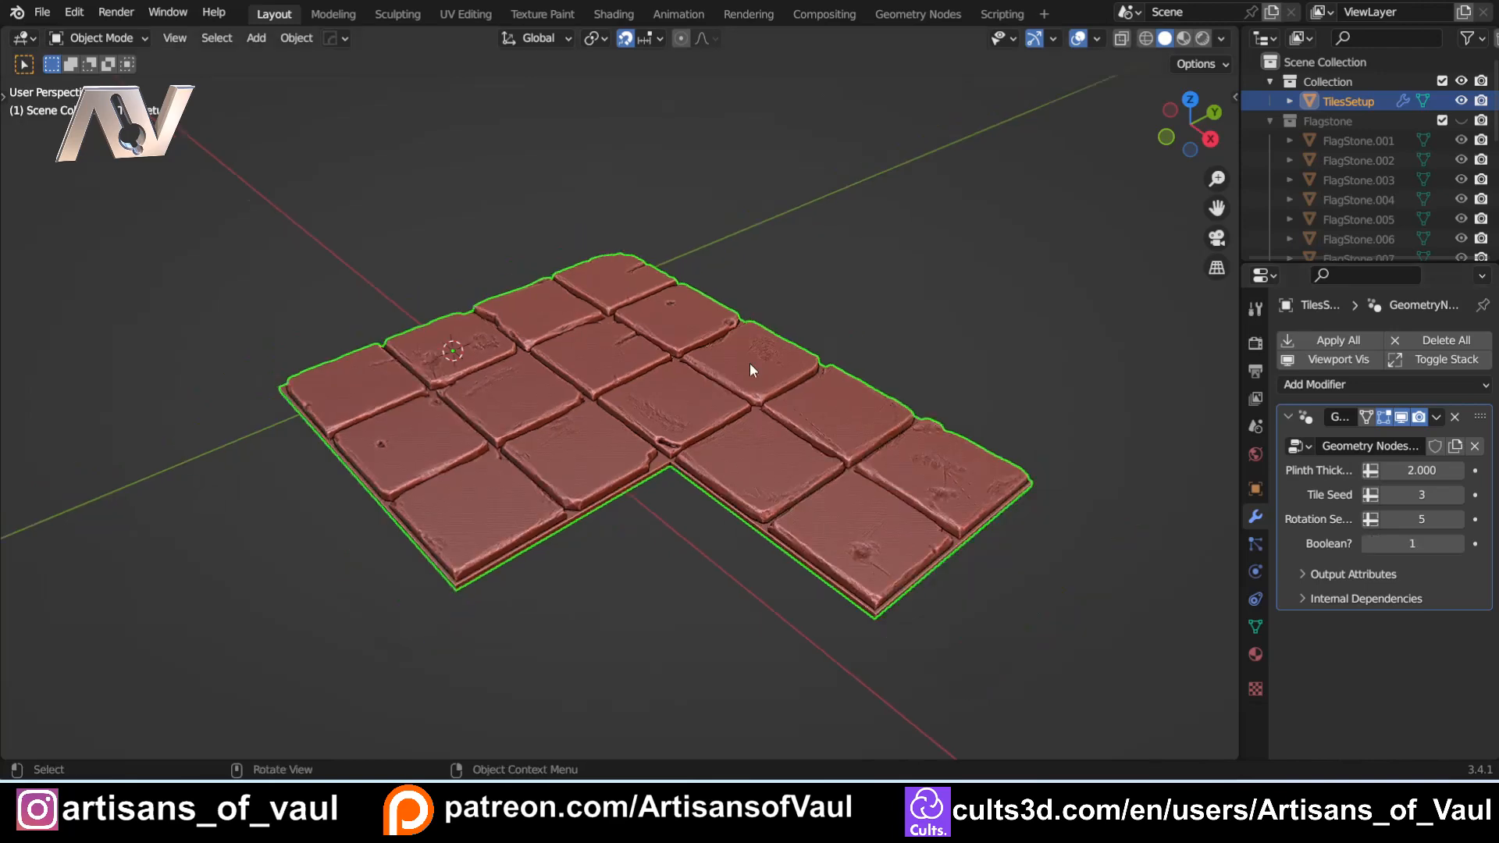
pyautogui.scroll(1, 710, 382)
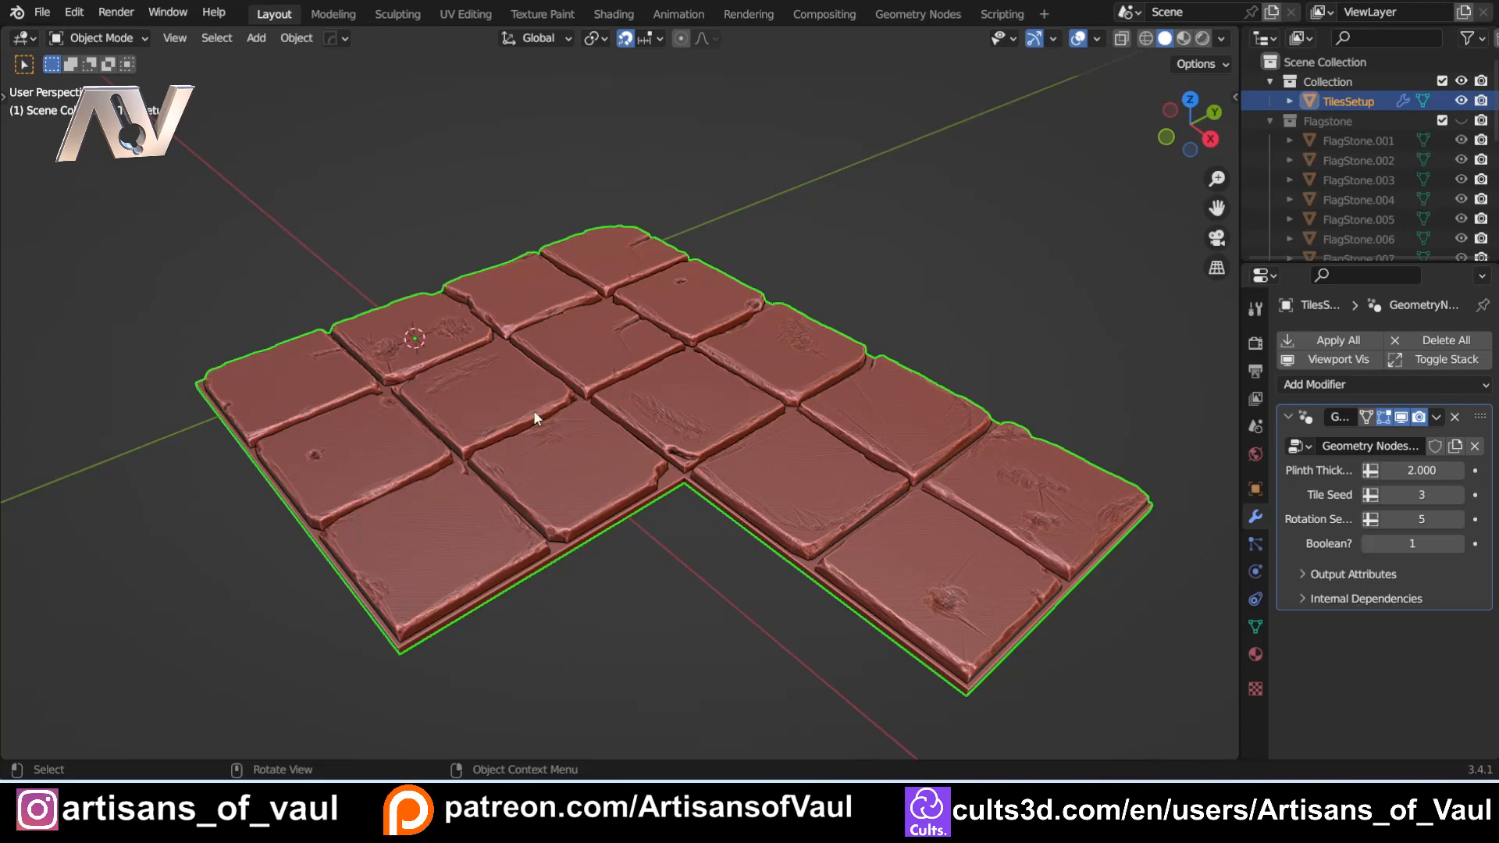
# Step: Export only the selected flagstone floor as an STL file named DungeonTEST.stl in the DungeonTileGenerator folder, with modifiers applied
pyautogui.click(42, 11)
pyautogui.moveTo(105, 286)
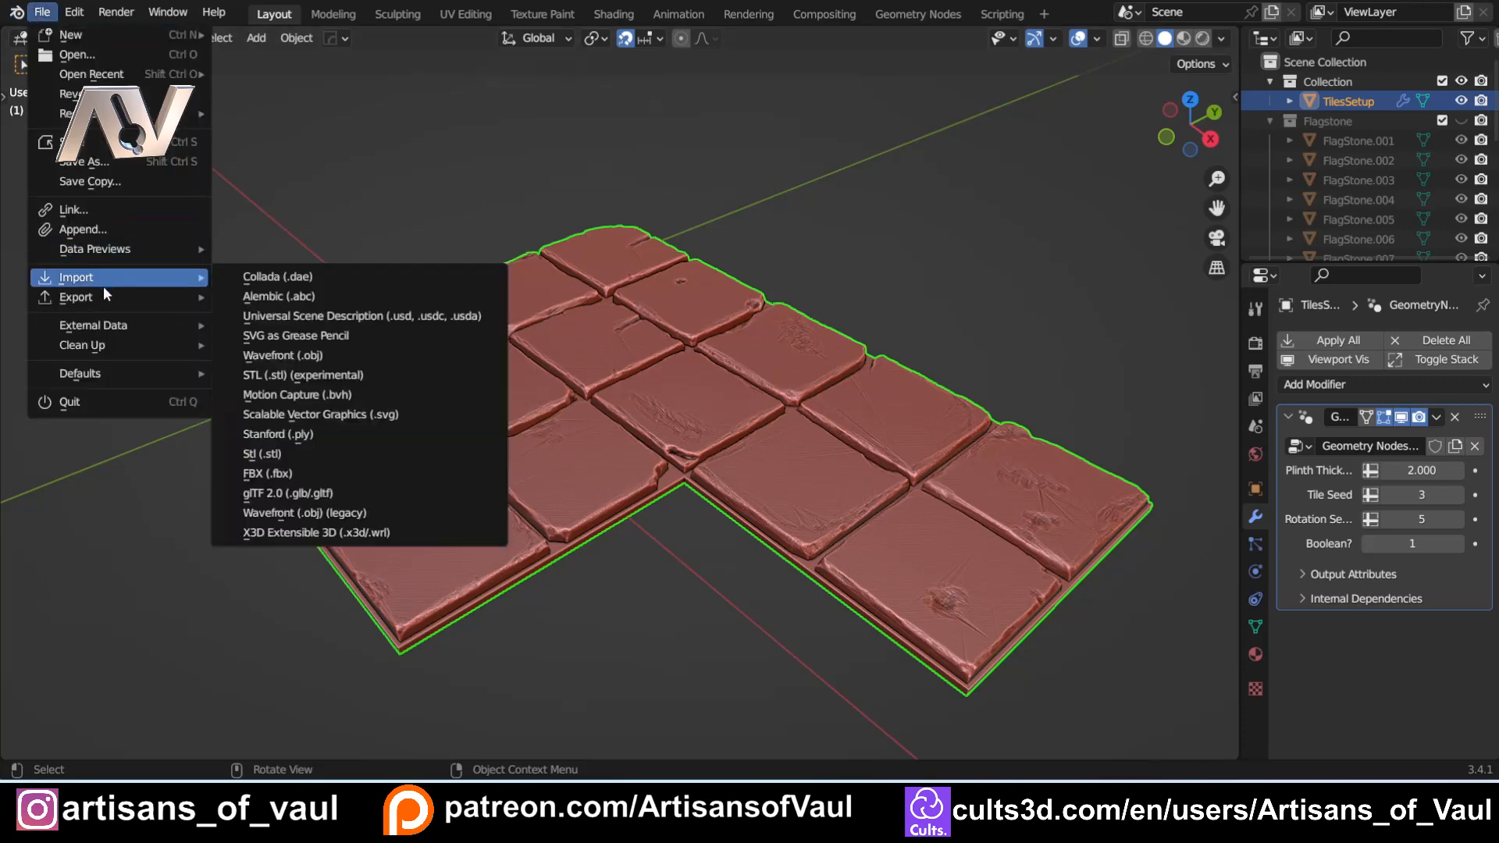
pyautogui.click(278, 456)
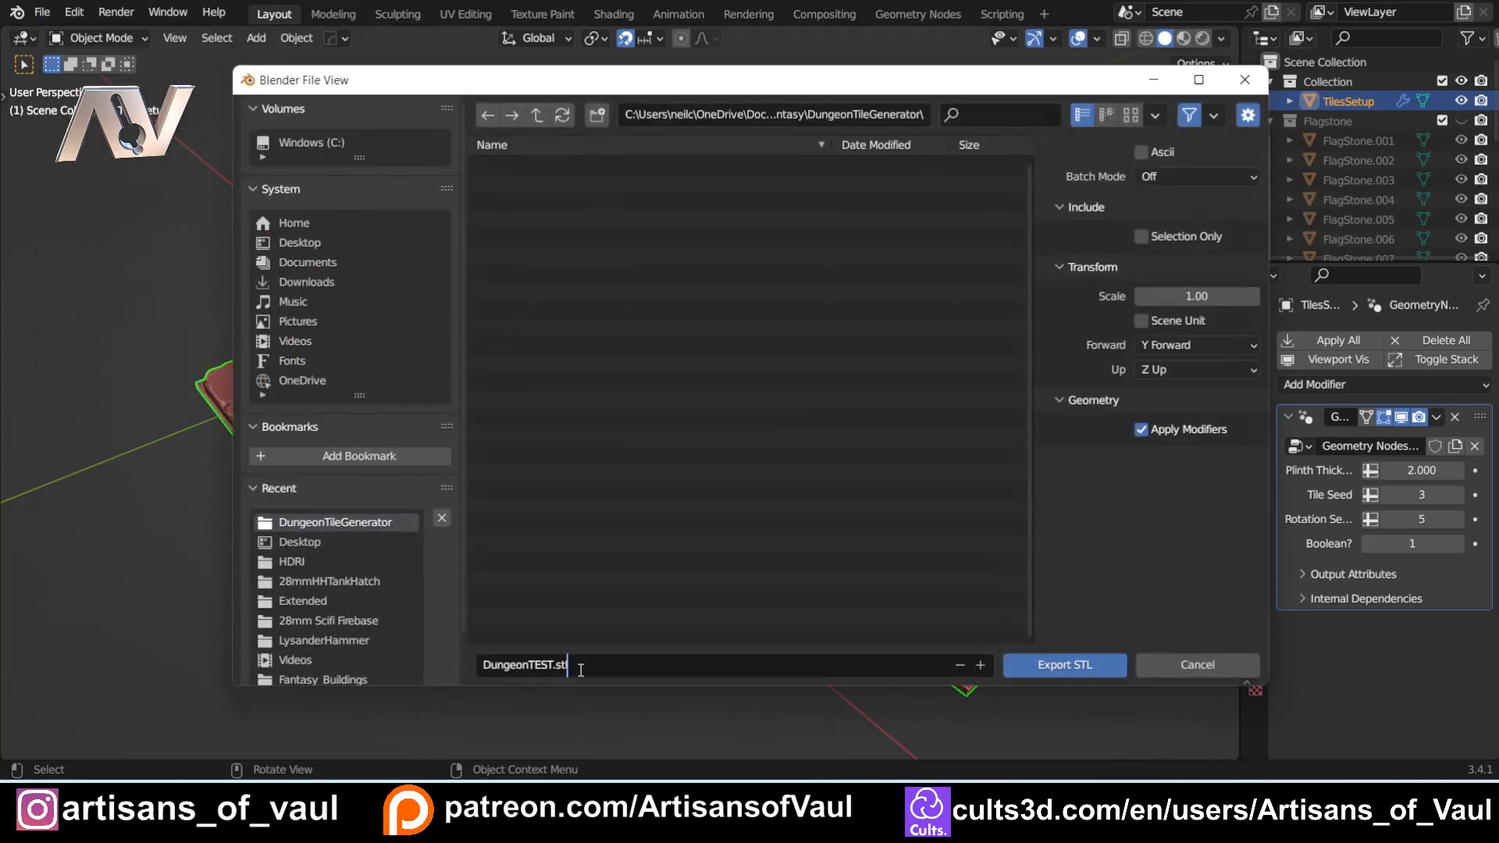
pyautogui.click(1142, 235)
pyautogui.click(1062, 665)
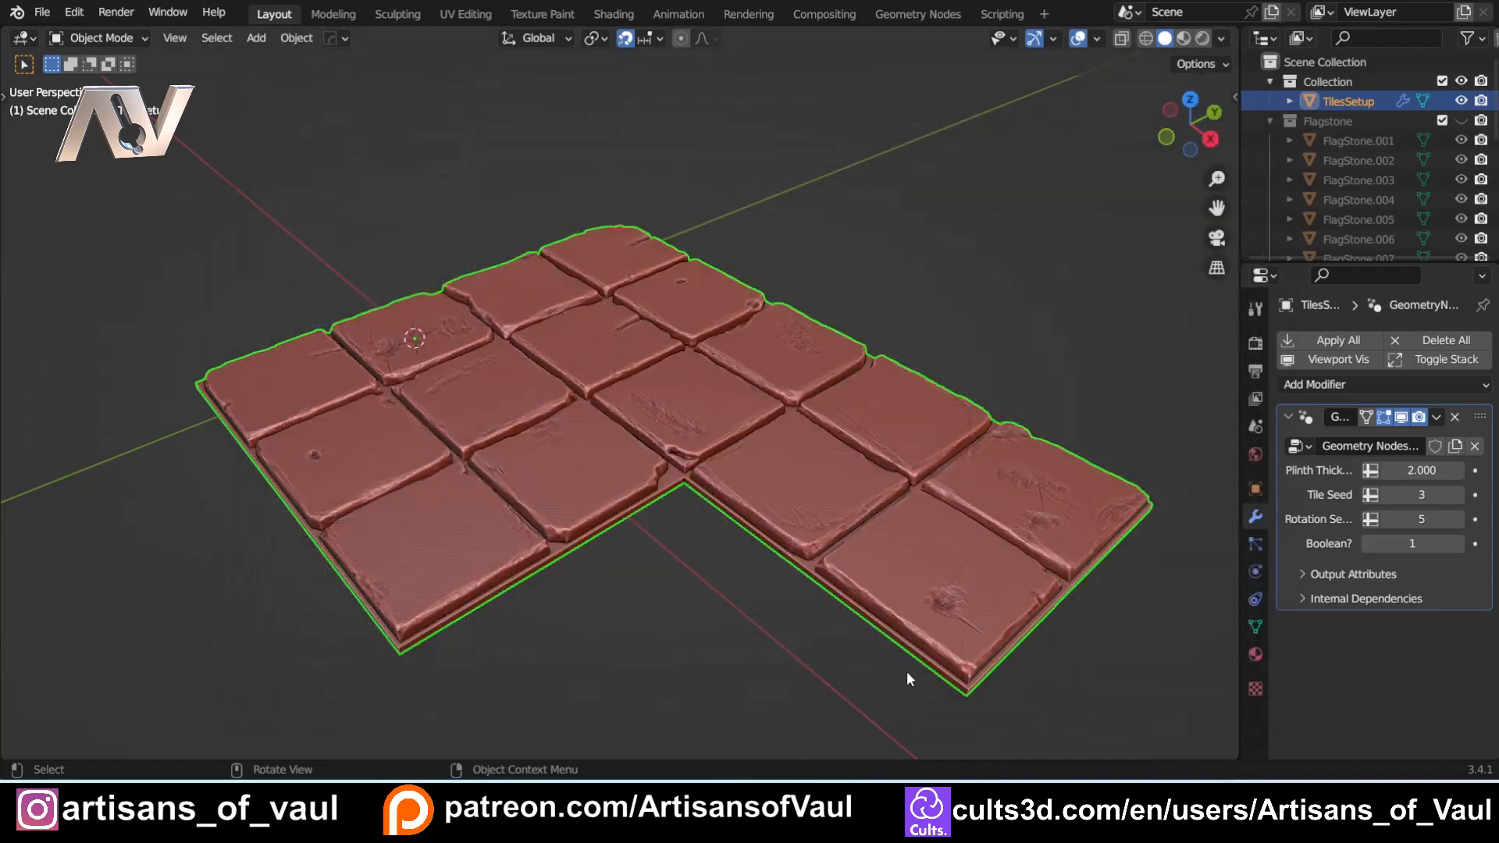
pyautogui.moveTo(675, 424); pyautogui.dragTo(650, 476, button='middle')
pyautogui.scroll(2, 649, 475)
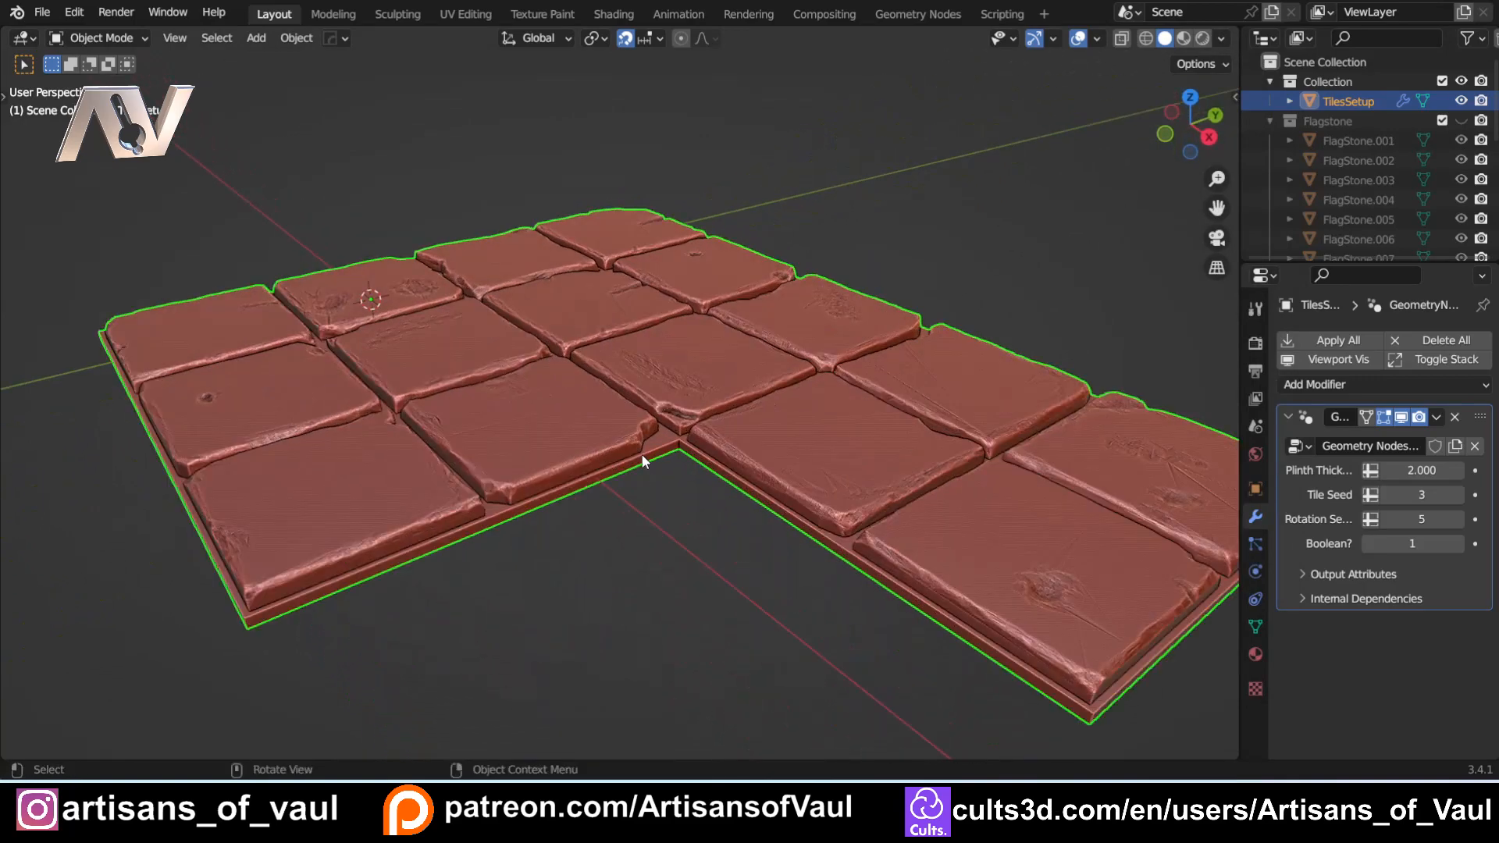
pyautogui.moveTo(636, 463); pyautogui.dragTo(648, 509, button='middle')
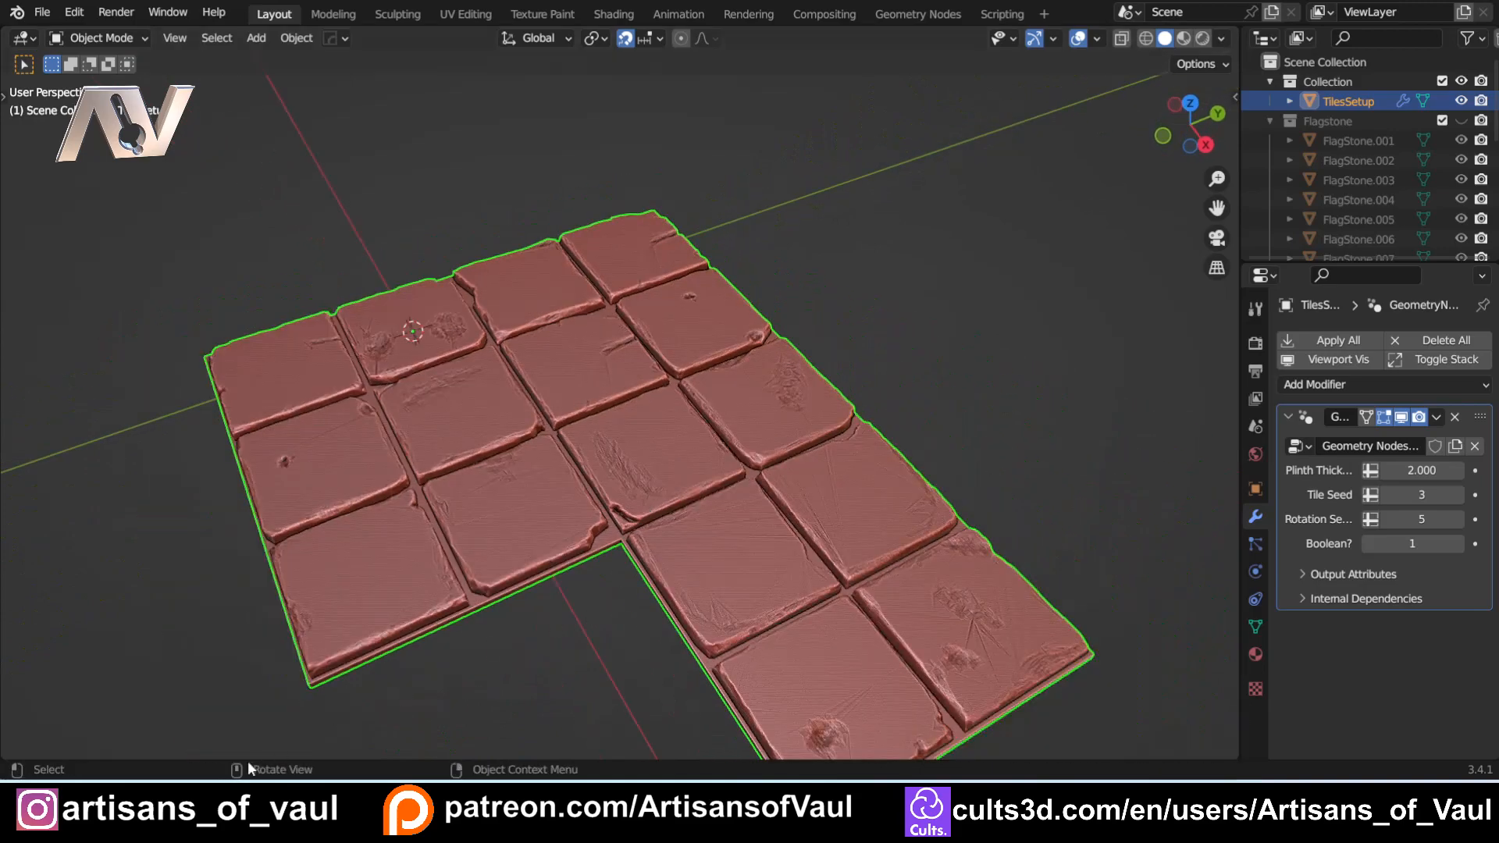
# Step: Search the computer's apps for 3D Builder and switch to it
pyautogui.press('super')
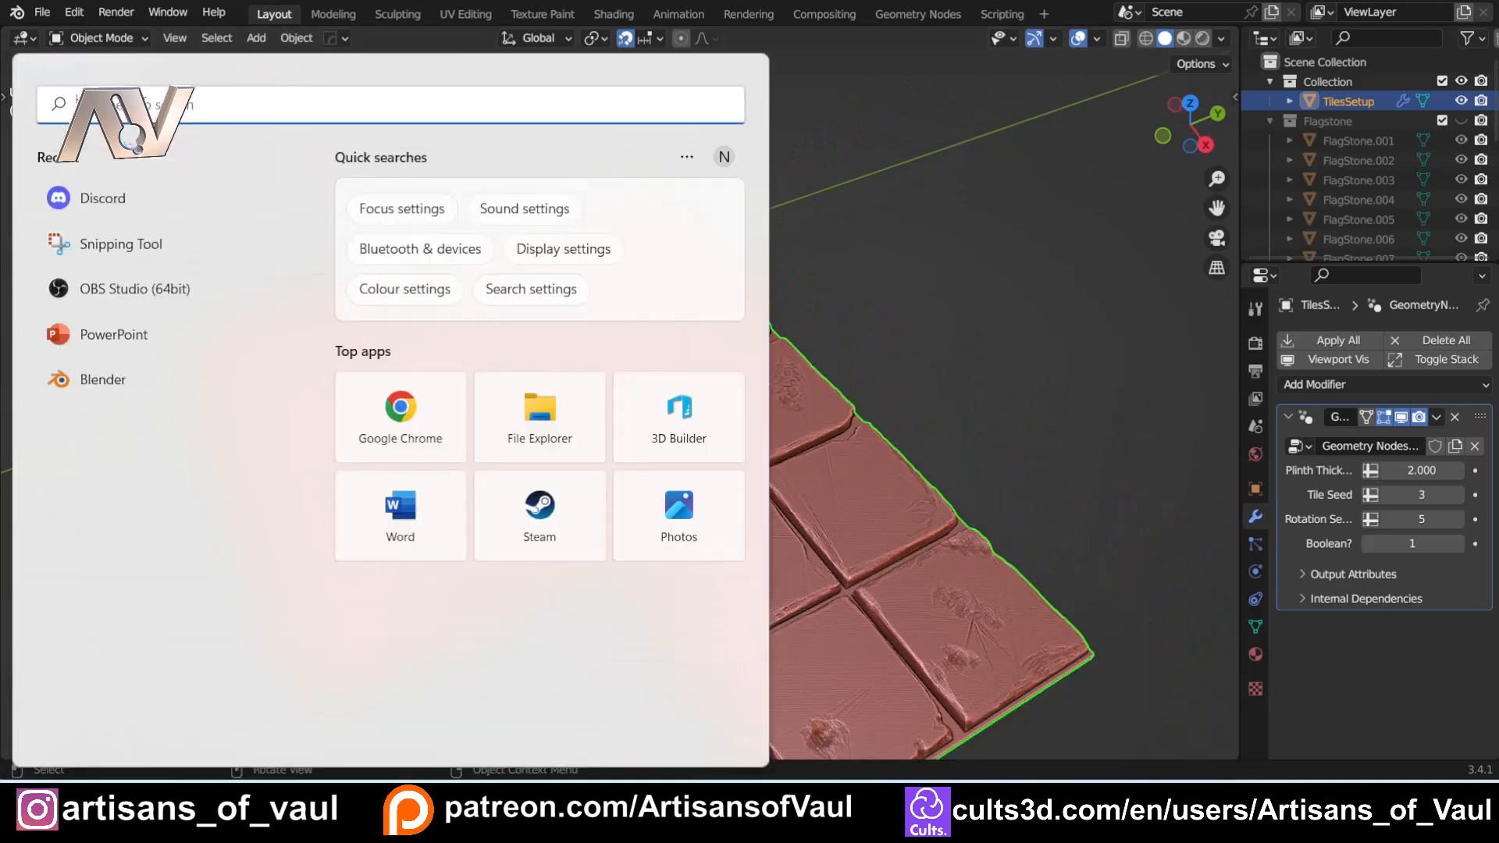
pyautogui.write('3d')
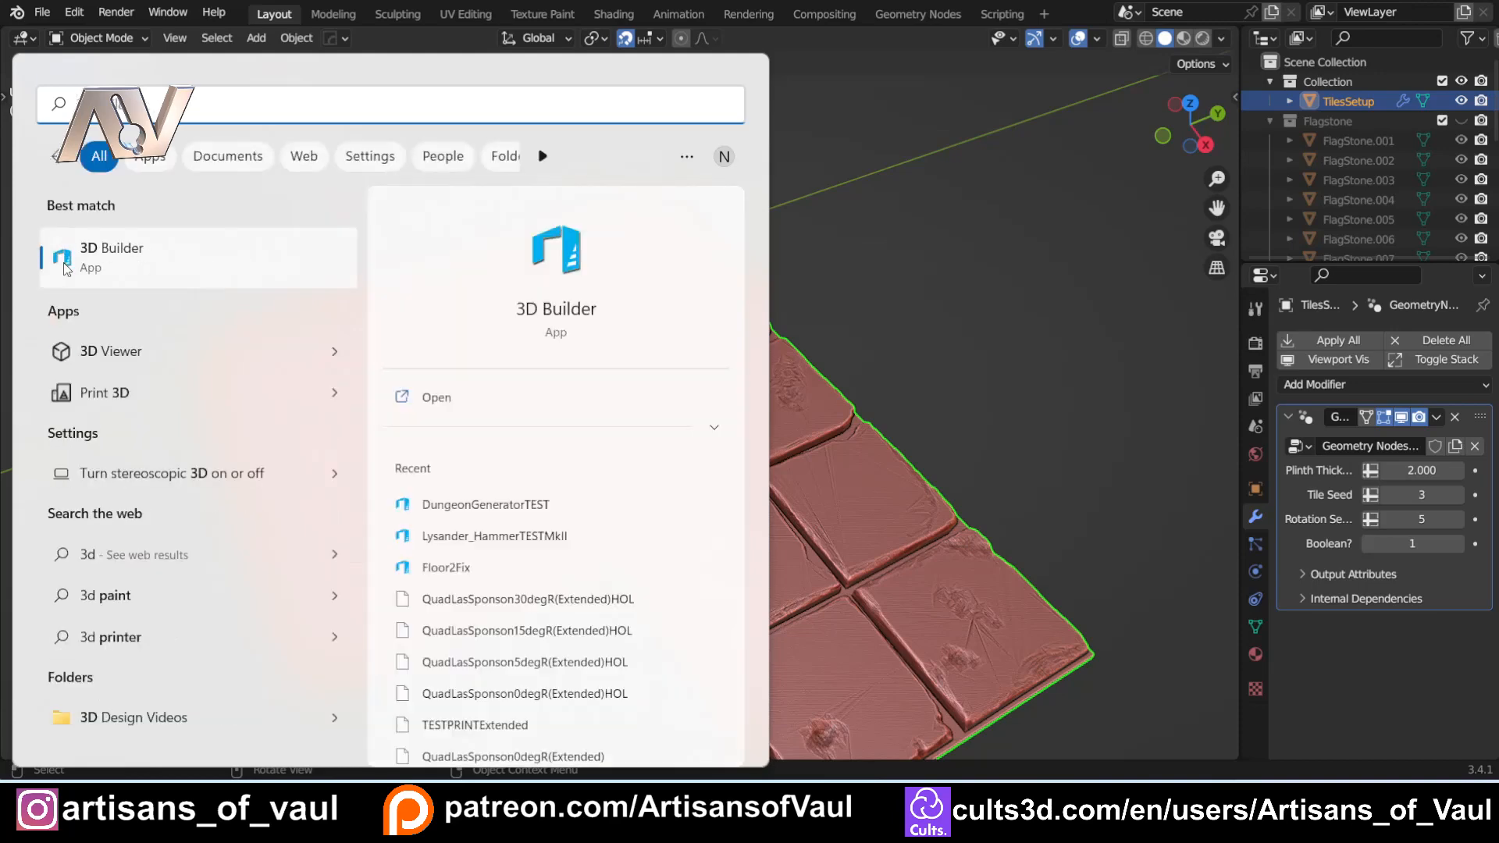
pyautogui.click(167, 269)
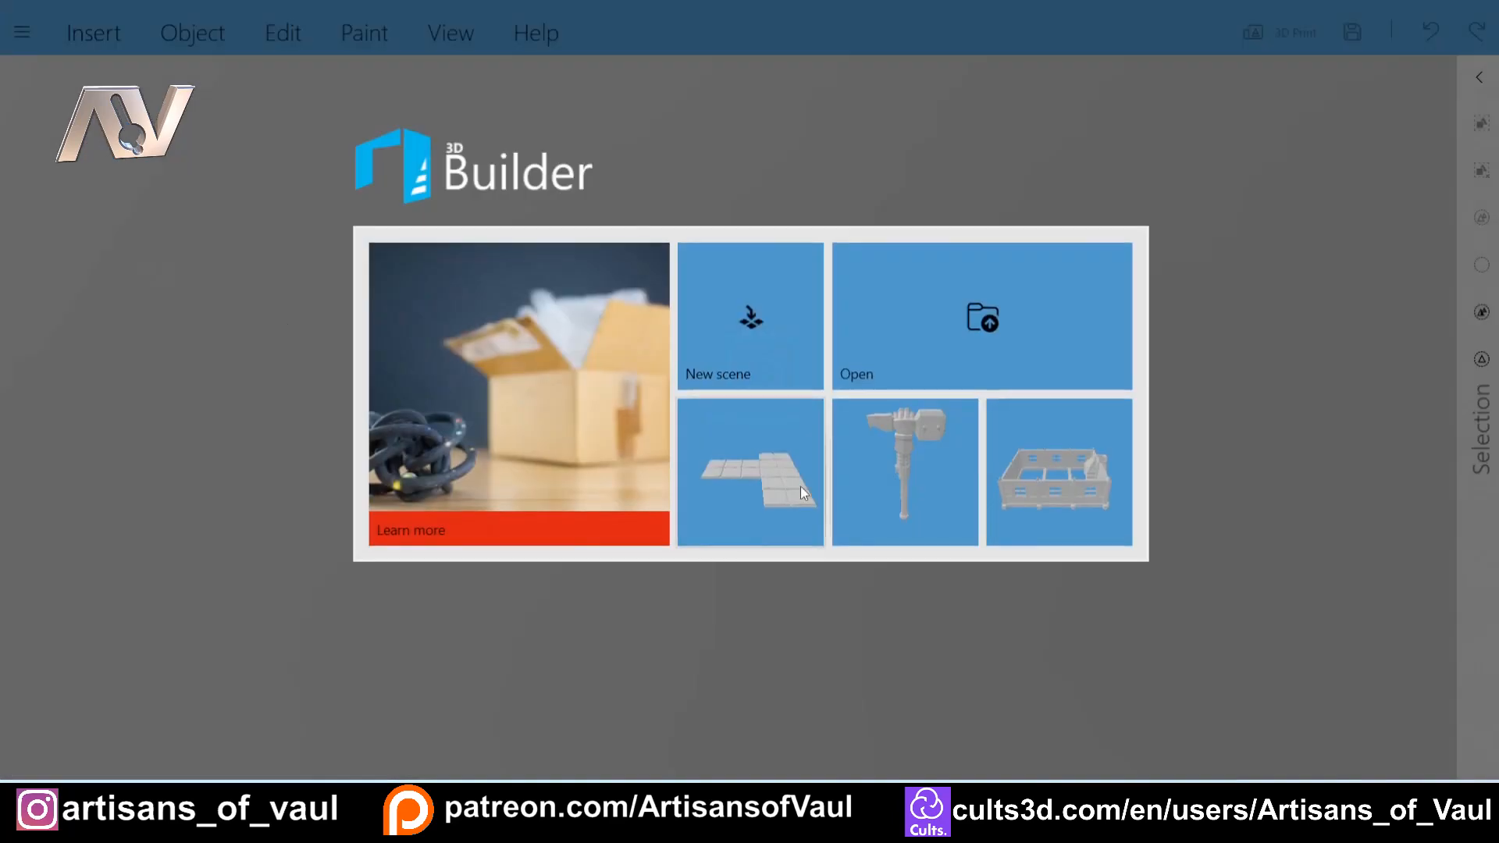
# Step: Load the DungeonTEST object from the DungeonTileGenerator folder and import the model in millimetres
pyautogui.click(980, 316)
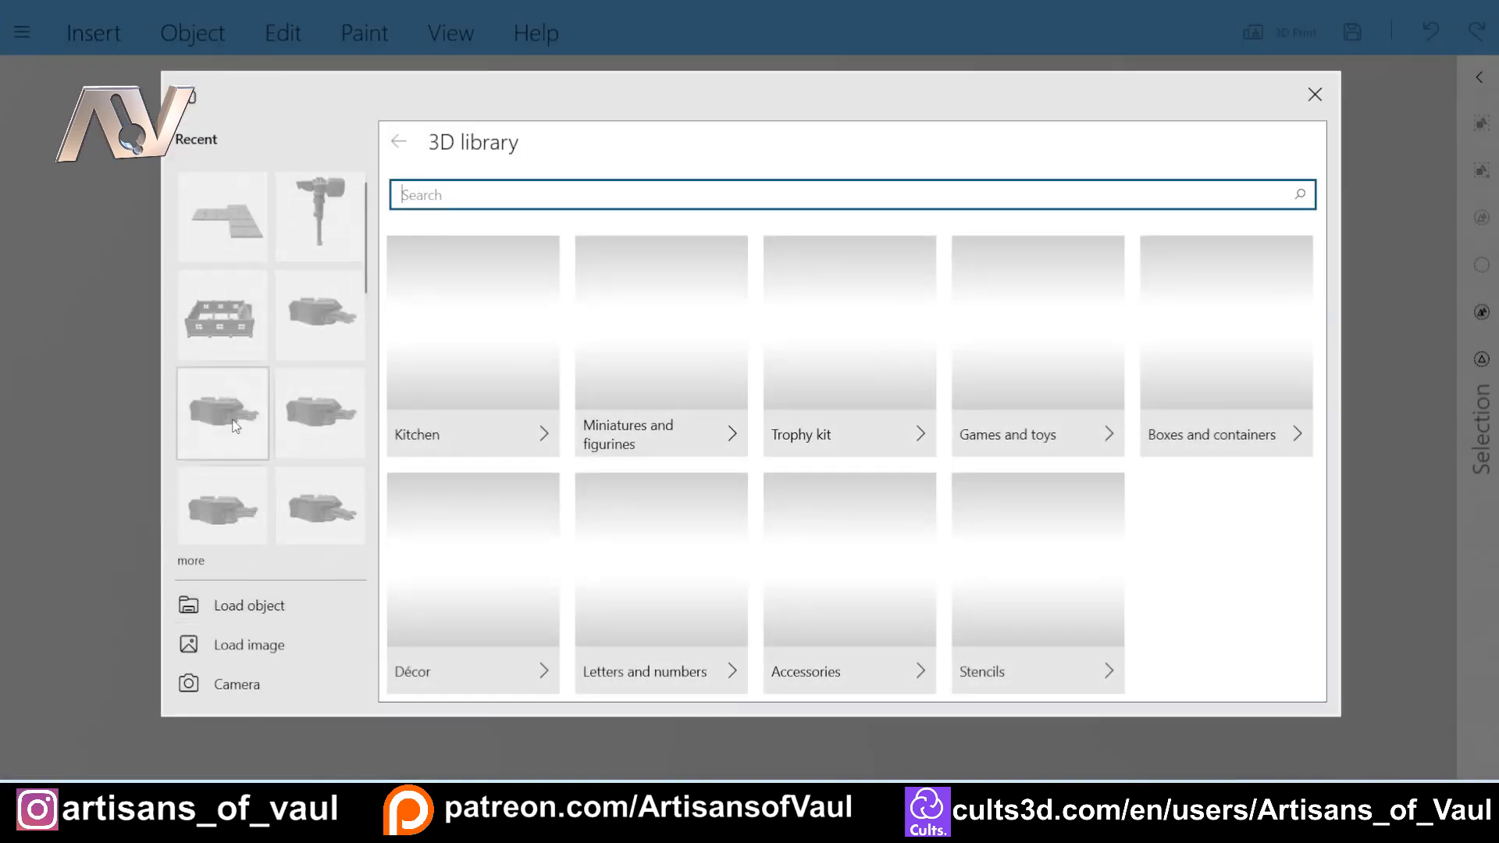
pyautogui.click(272, 611)
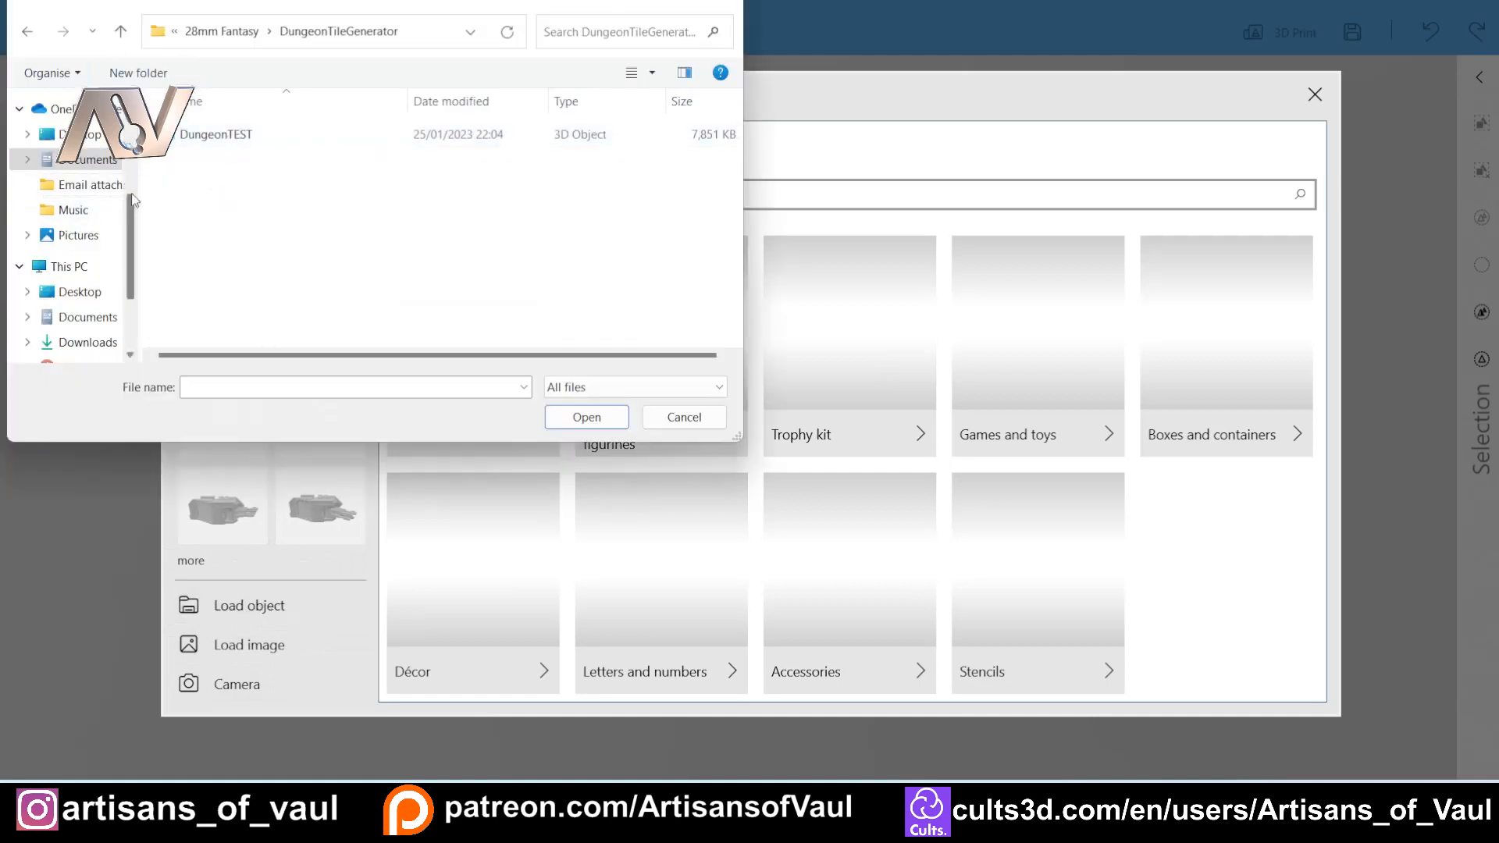
pyautogui.click(219, 140)
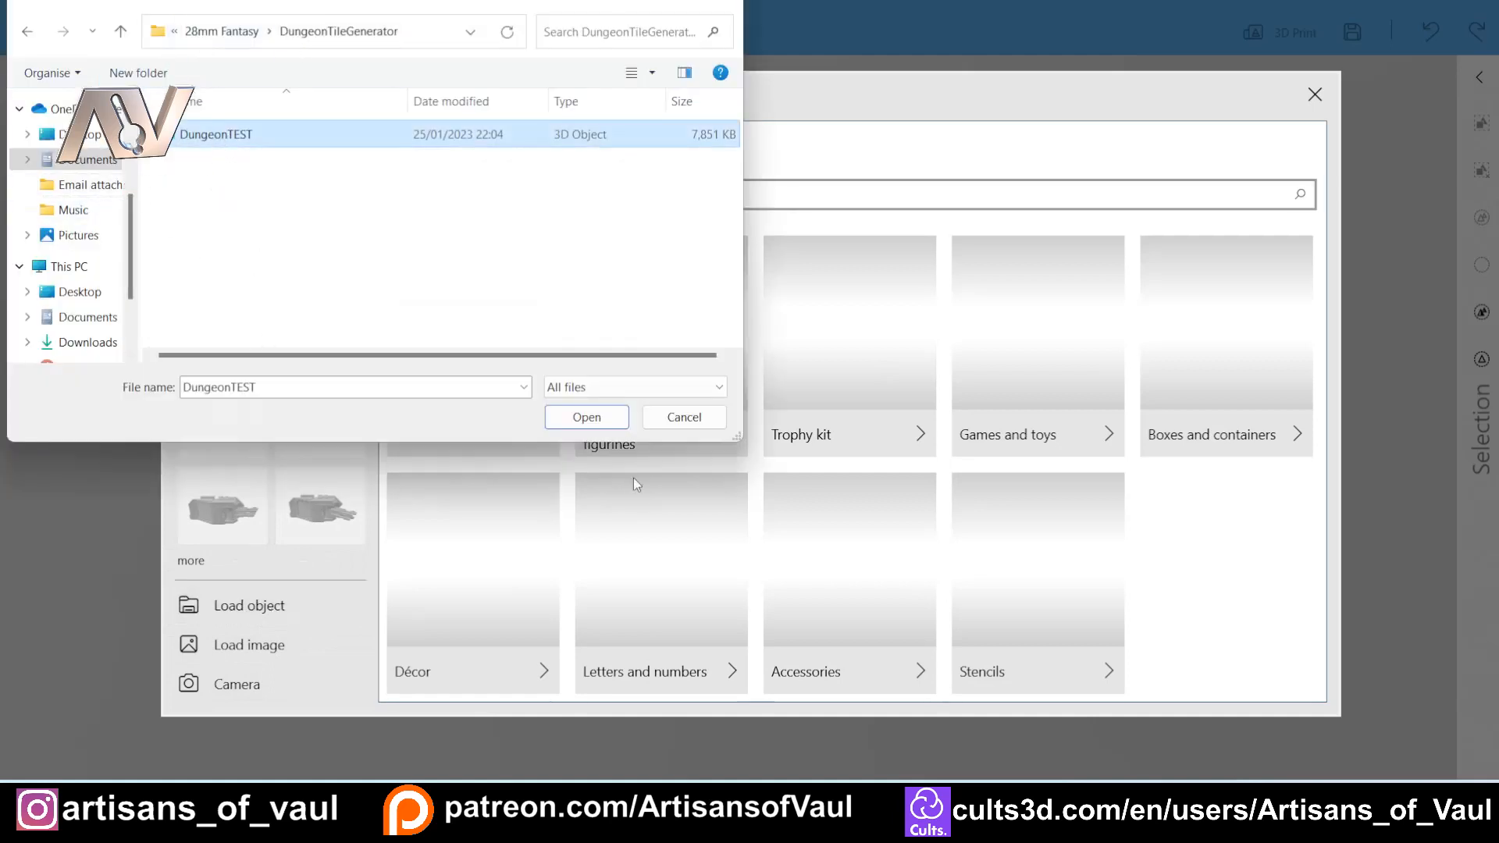
pyautogui.click(617, 419)
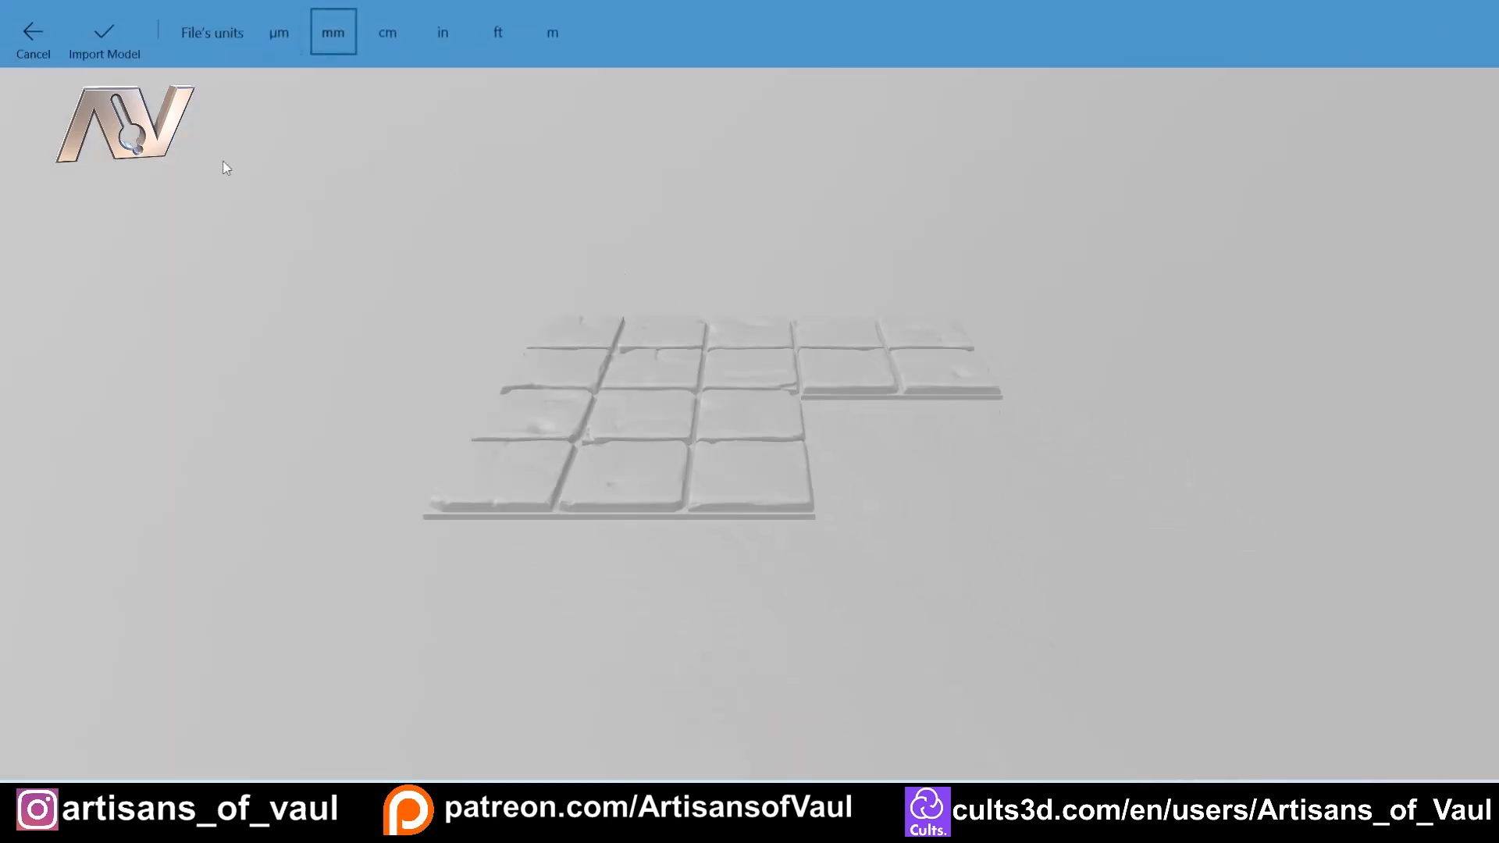
pyautogui.click(95, 24)
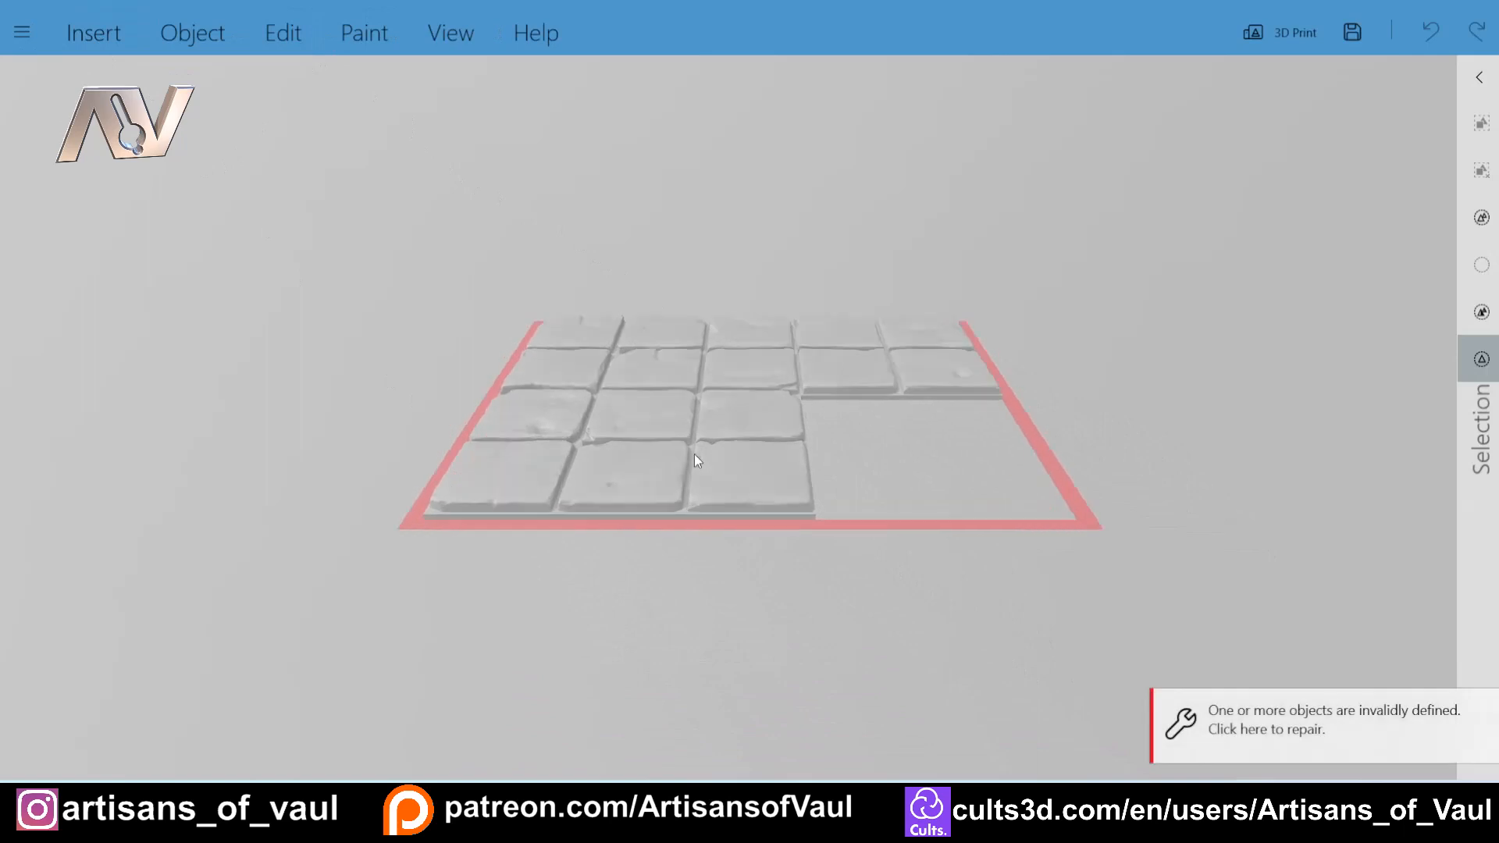
# Step: Repair the invalidly defined geometry of the imported floor and select the repaired model
pyautogui.moveTo(578, 435); pyautogui.dragTo(283, 474, button='right')
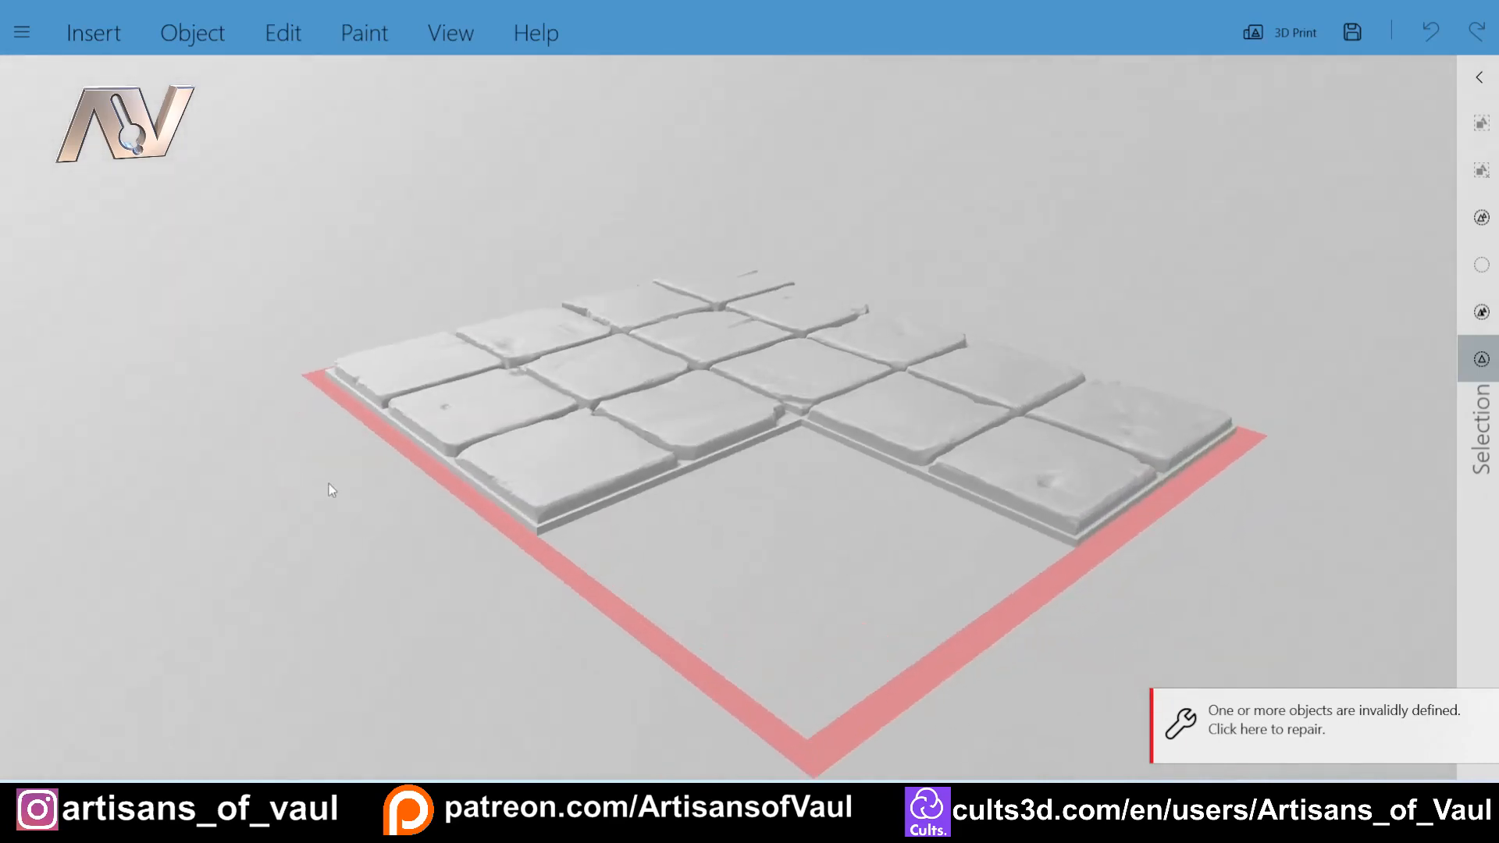
pyautogui.click(1294, 734)
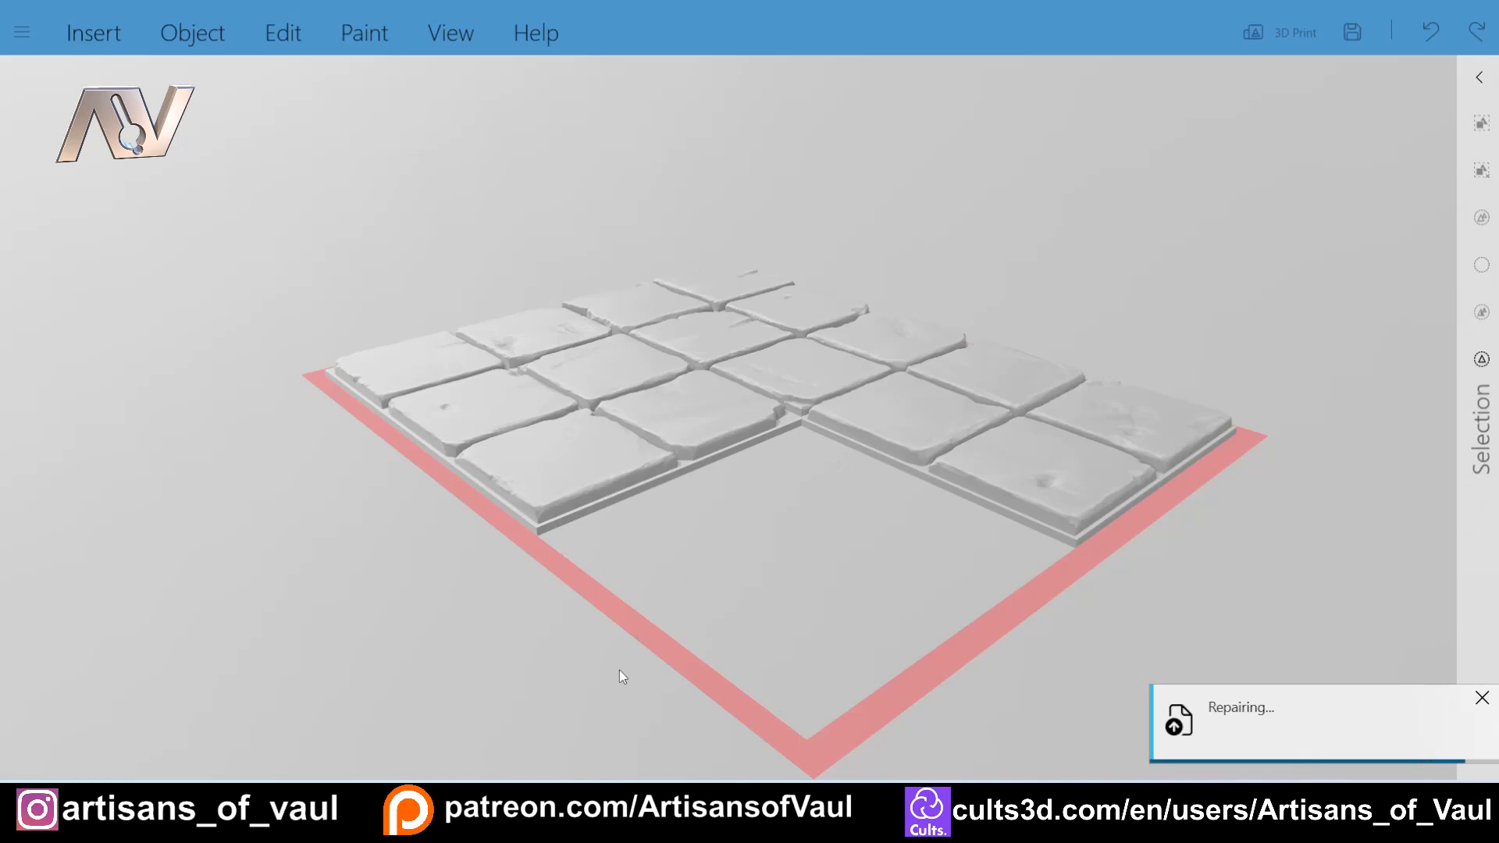
pyautogui.click(608, 361)
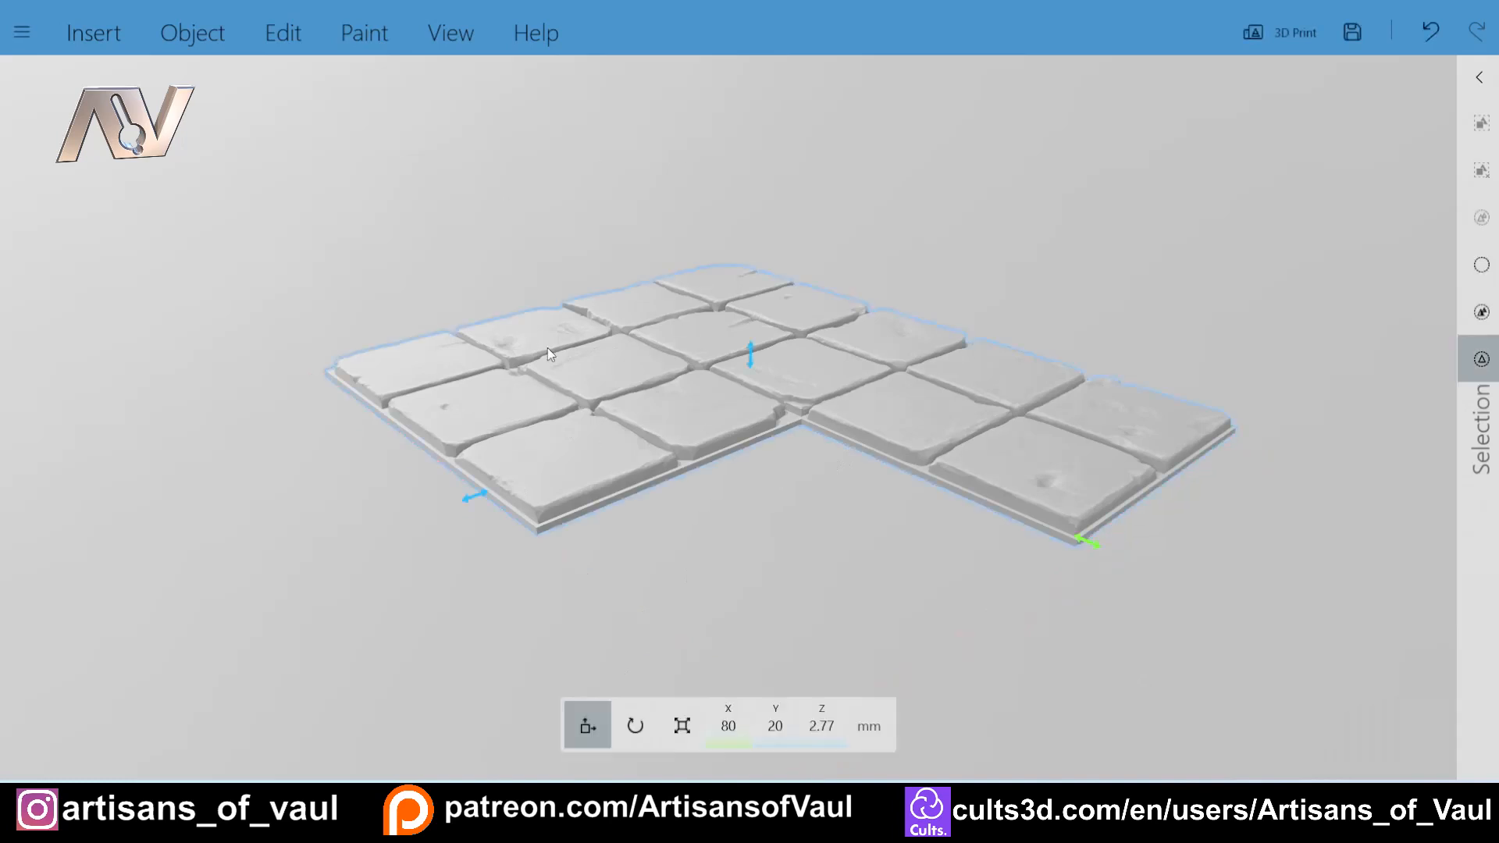
pyautogui.click(1352, 39)
# Step: Examine the repaired L-shaped flagstone floor from several sides and from above
pyautogui.moveTo(361, 412); pyautogui.dragTo(503, 485)
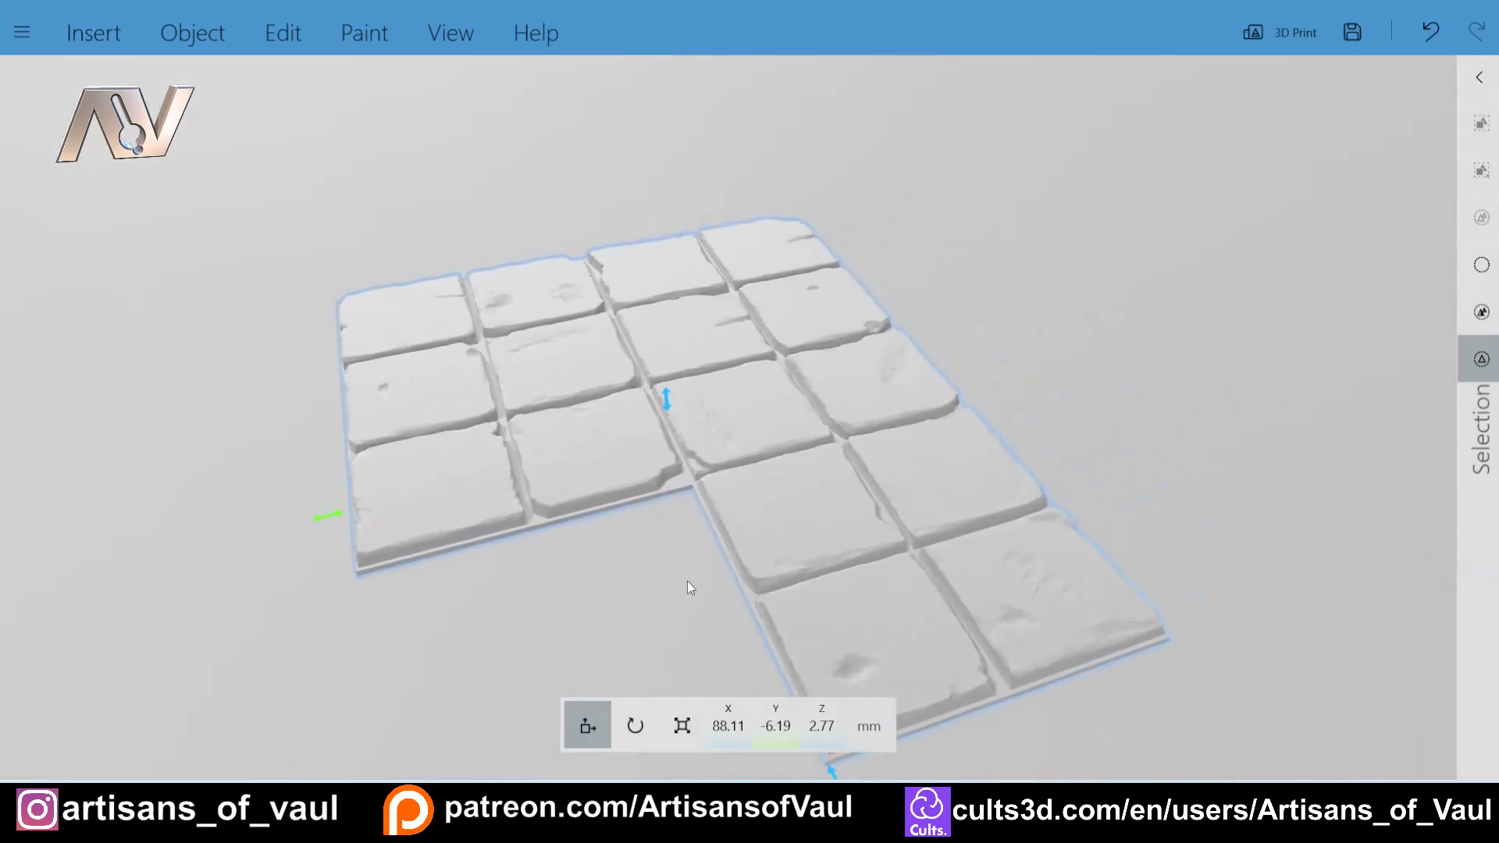
pyautogui.moveTo(691, 586); pyautogui.dragTo(214, 543)
pyautogui.moveTo(1033, 509); pyautogui.dragTo(659, 499)
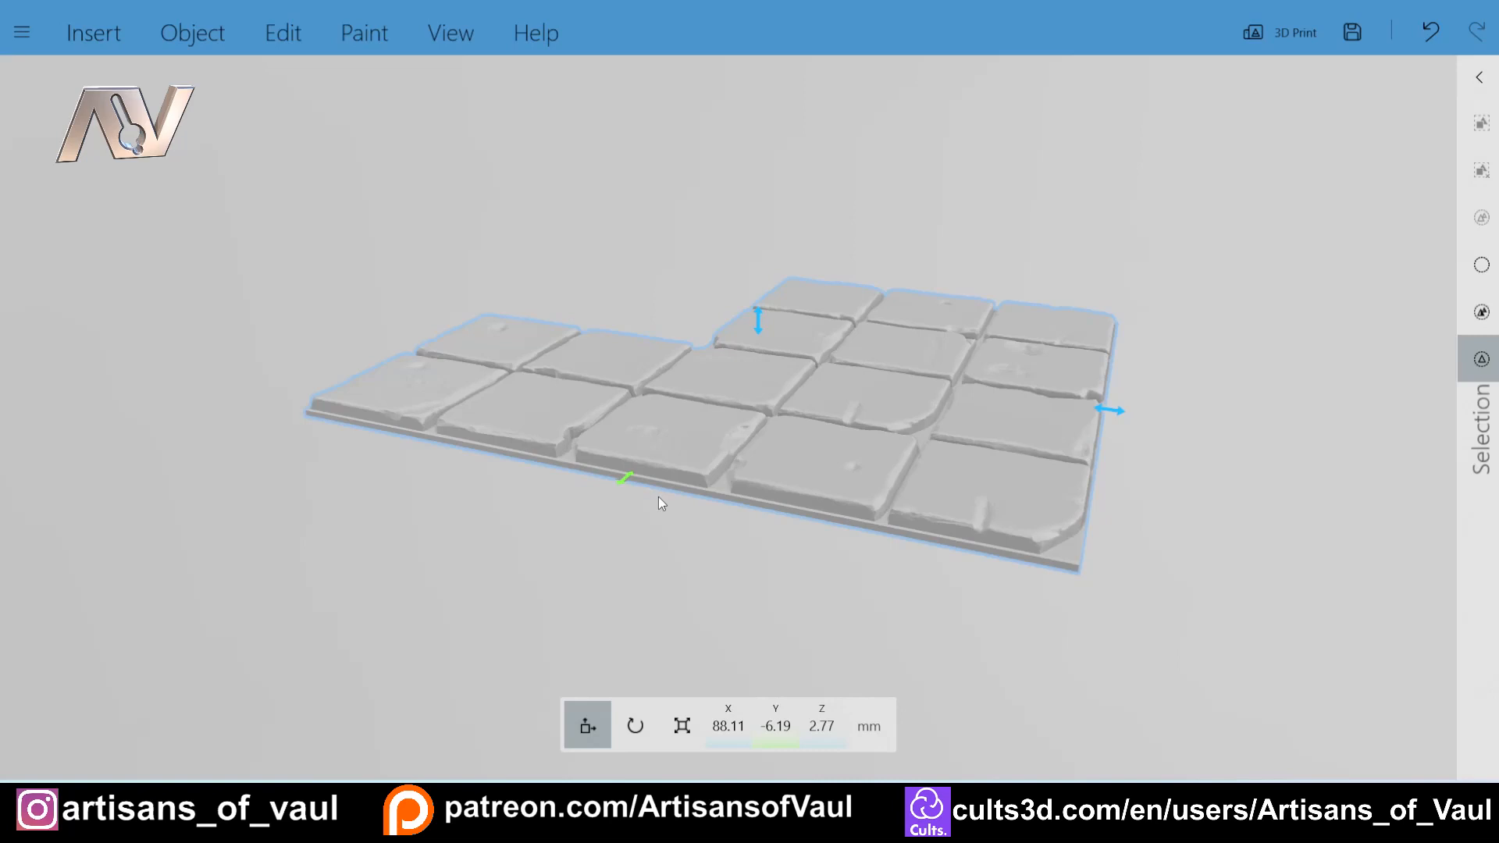
pyautogui.moveTo(658, 499); pyautogui.dragTo(620, 620)
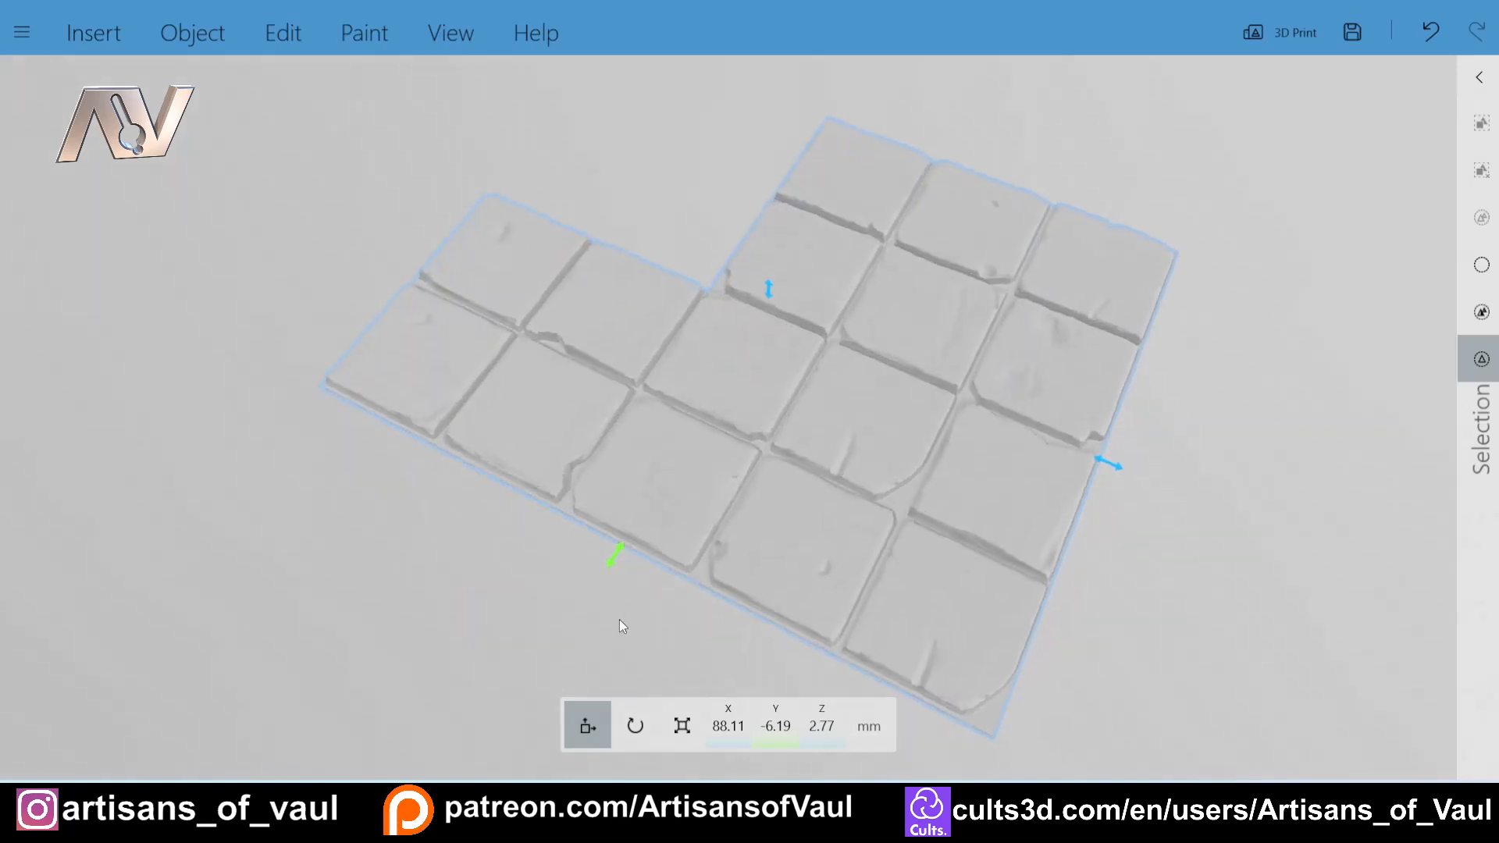